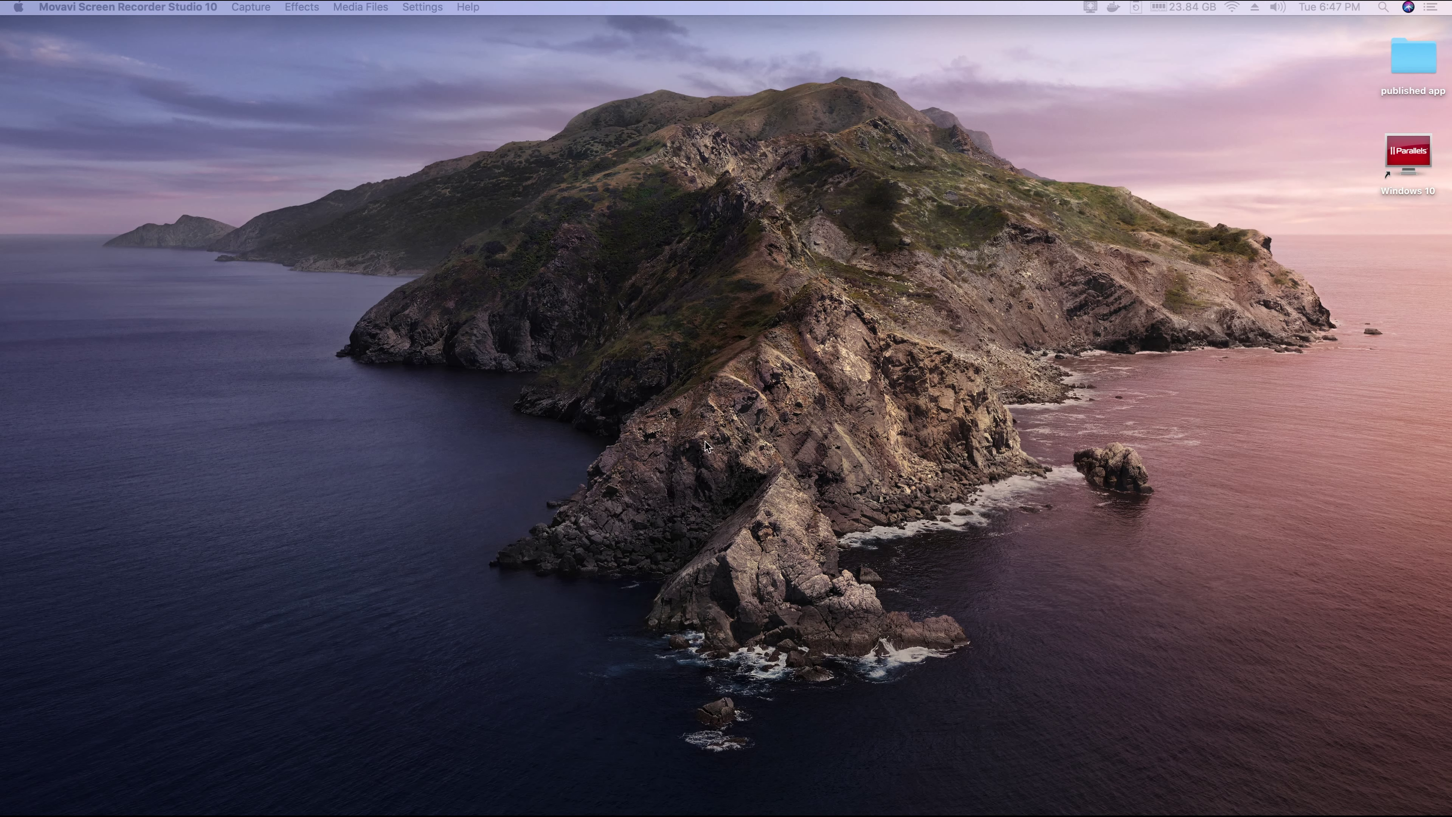
Step: Launch Parallels Desktop from the macOS Dock
mouse_move(712, 814)
mouse_move(810, 801)
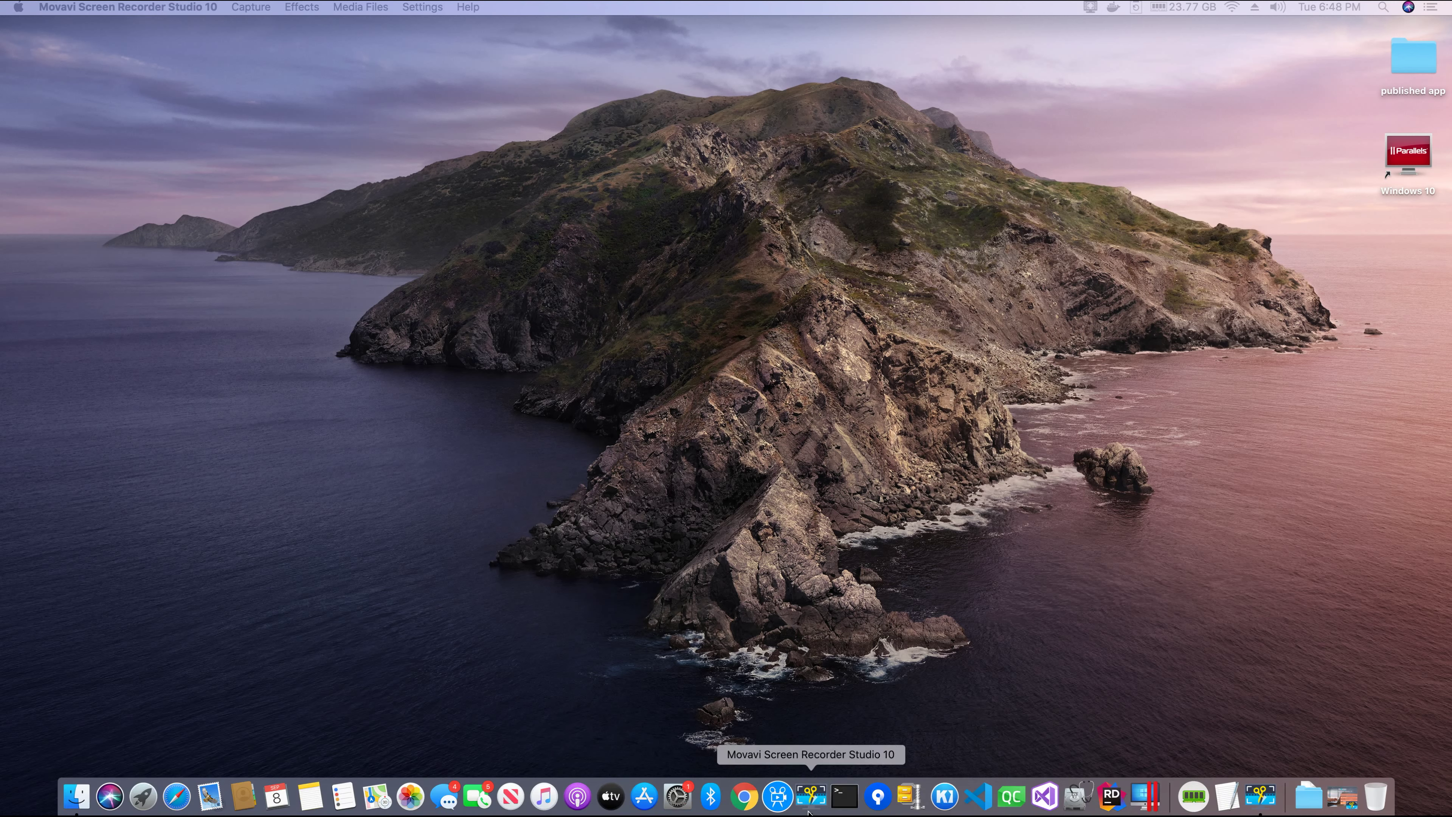
left_click(1146, 797)
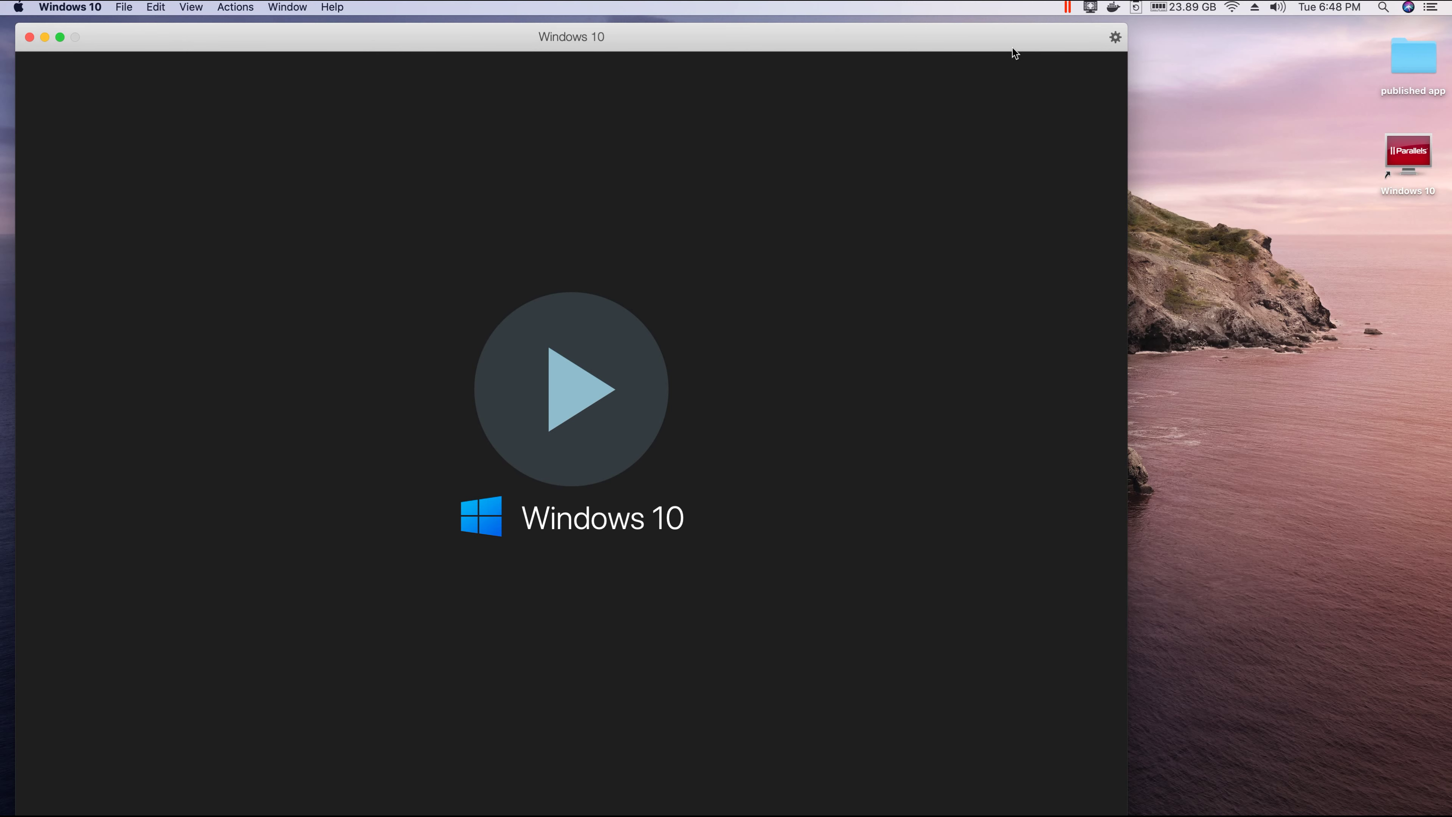
Step: Start the Windows 10 virtual machine and let it boot to its desktop
left_click_drag(1016, 44, 1019, 39)
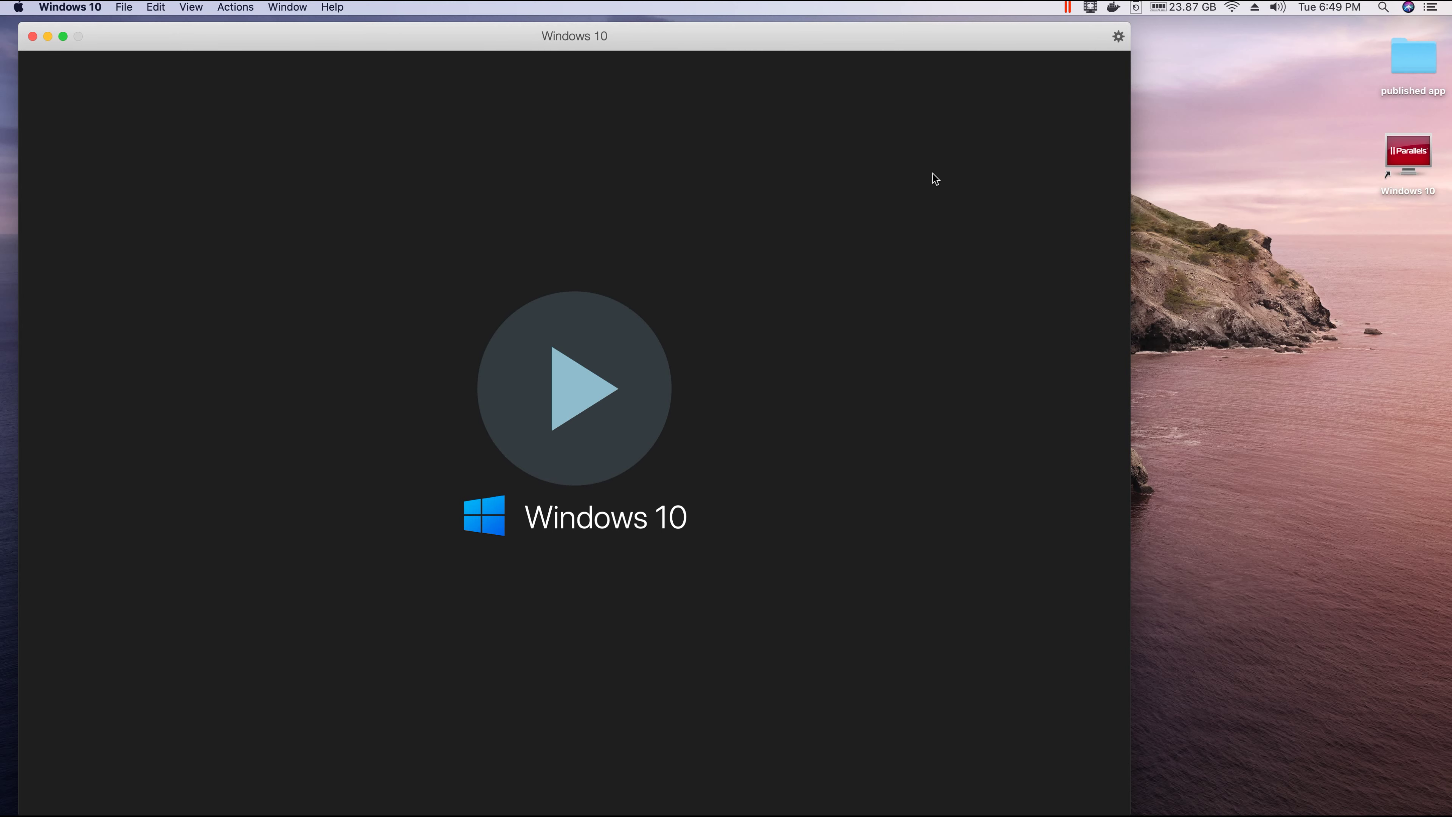
left_click_drag(1014, 43, 1016, 38)
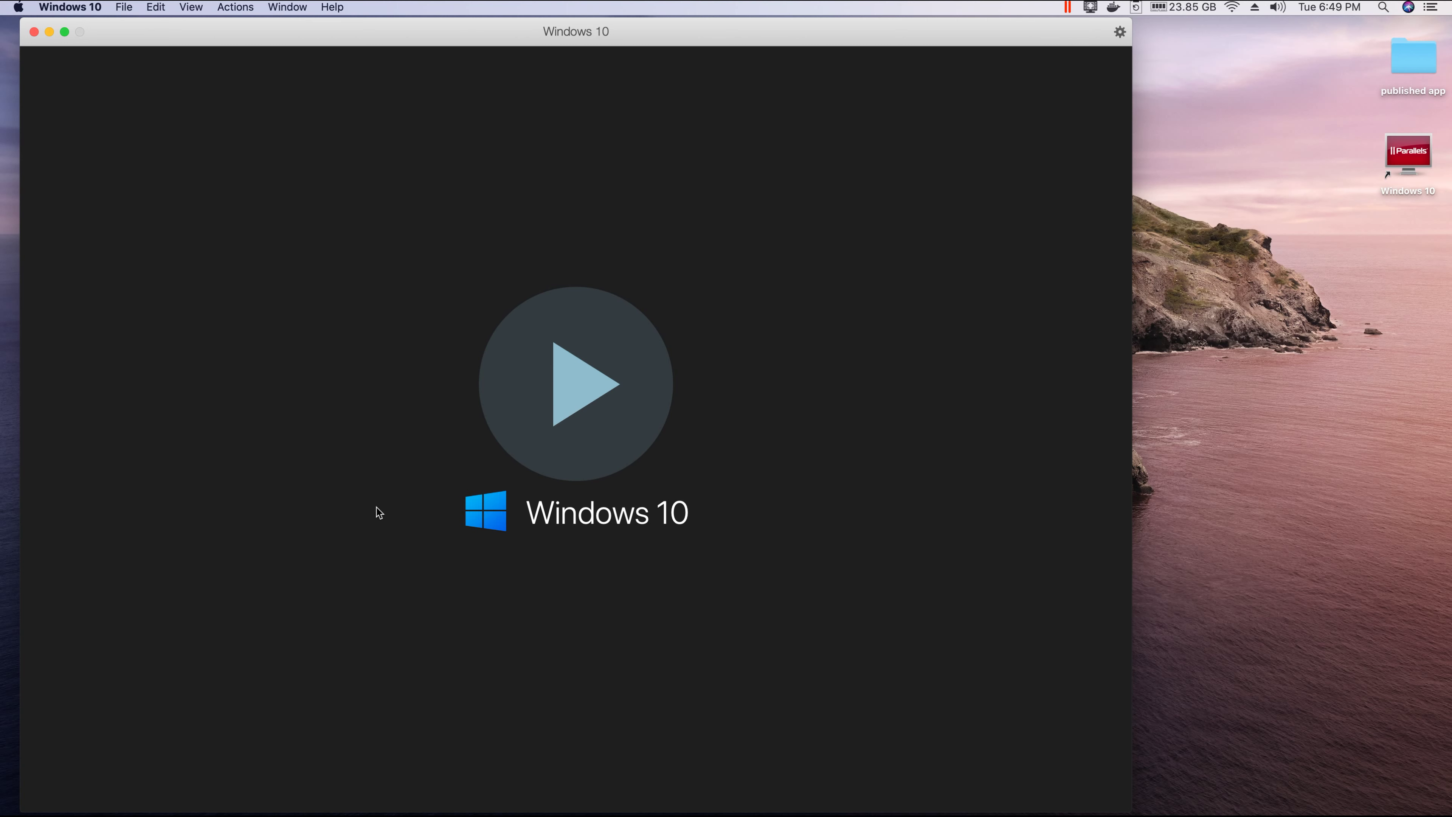
left_click(586, 403)
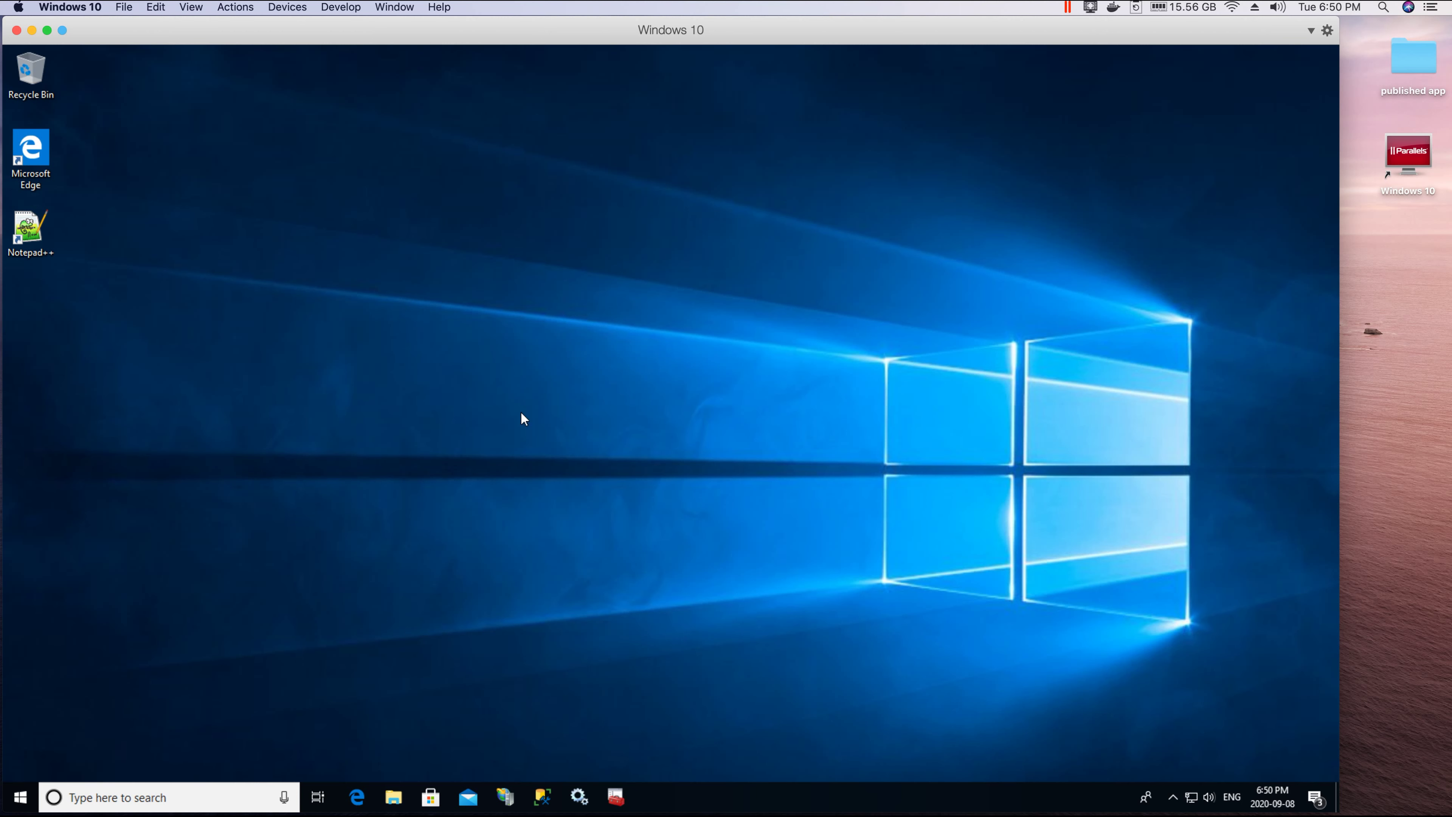
Step: Launch SQL Server Management Studio from the Windows taskbar
left_click(47, 238)
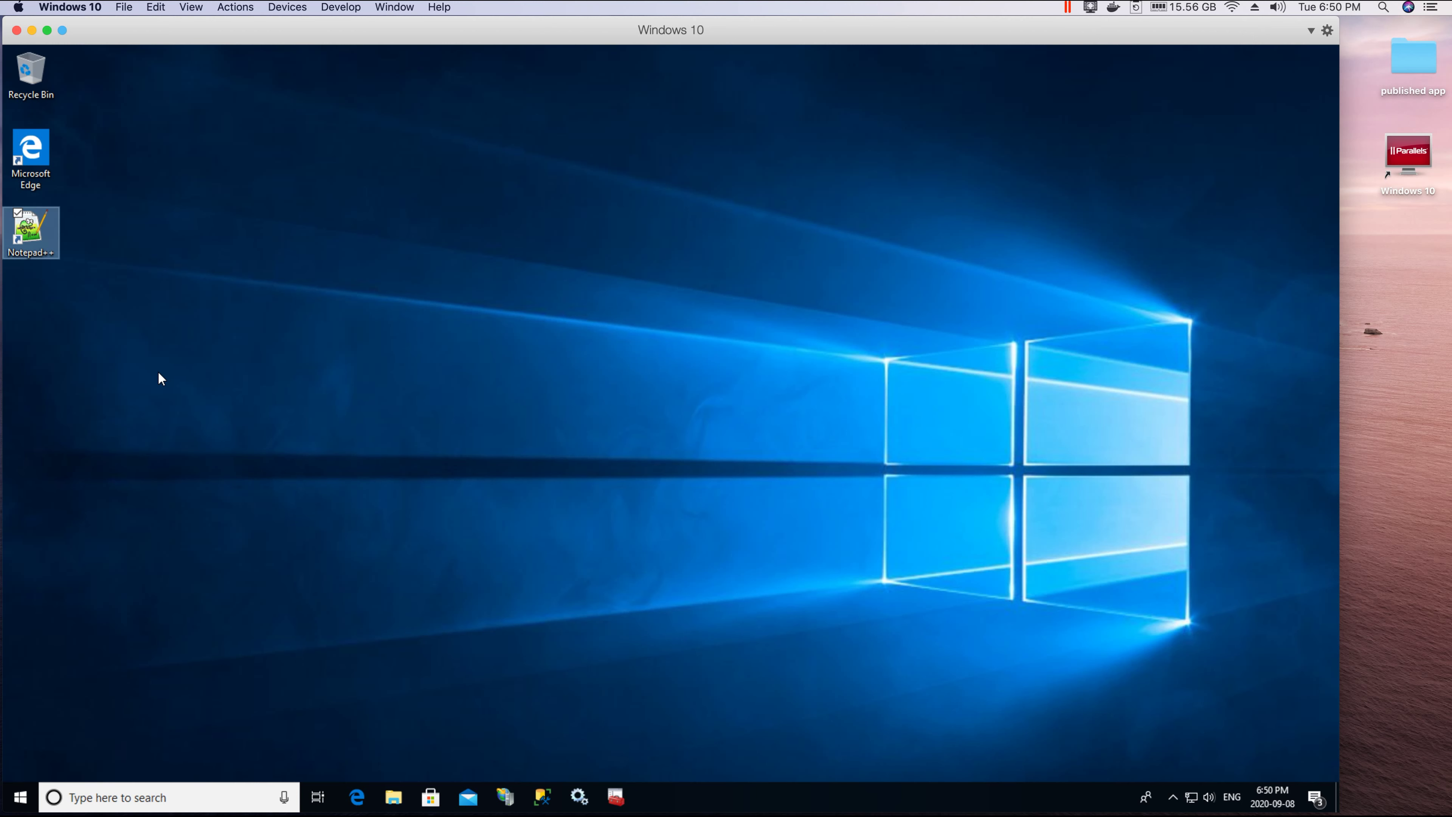
left_click(568, 439)
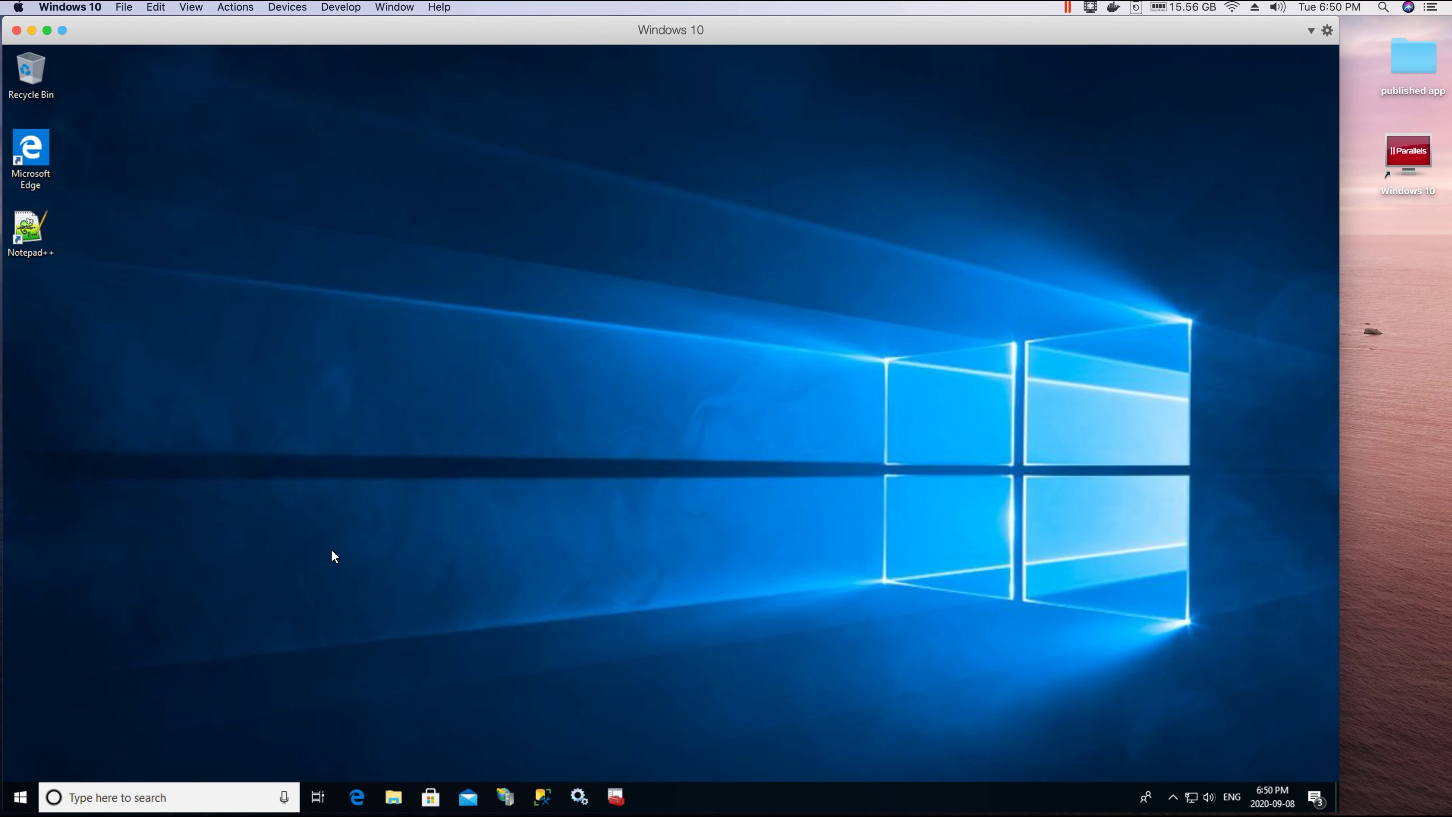
left_click(542, 796)
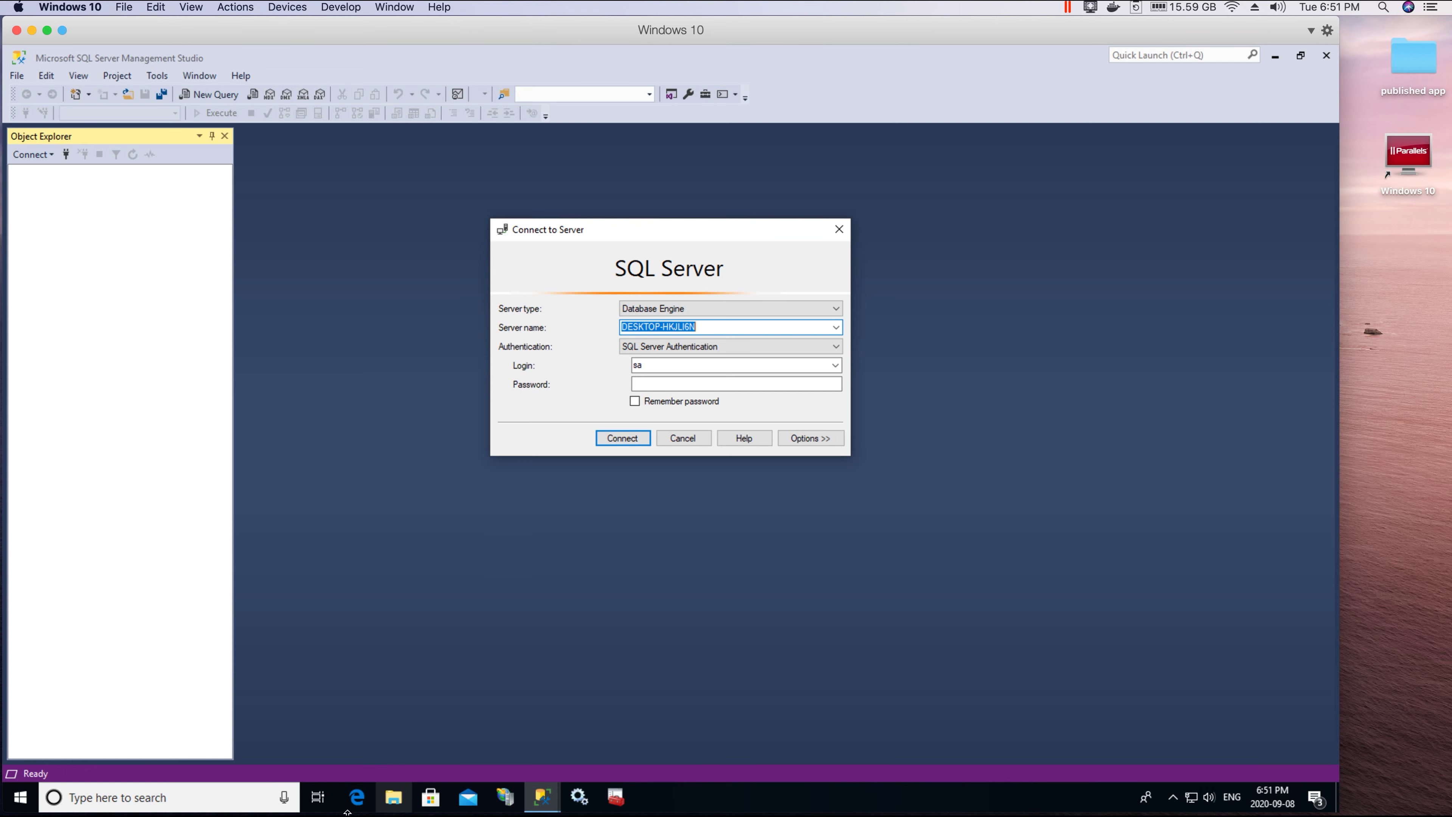
left_click(357, 802)
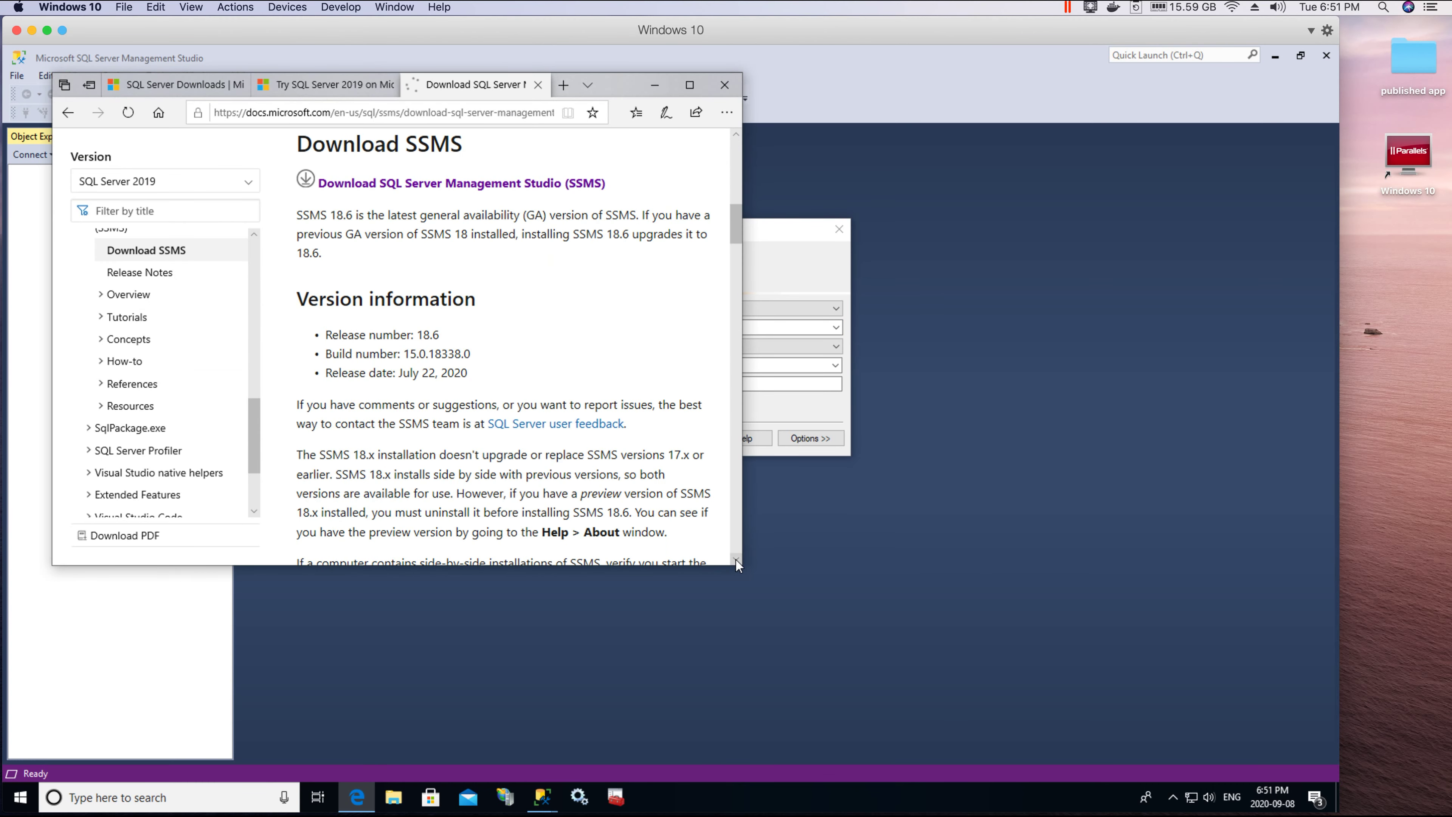
left_click(326, 85)
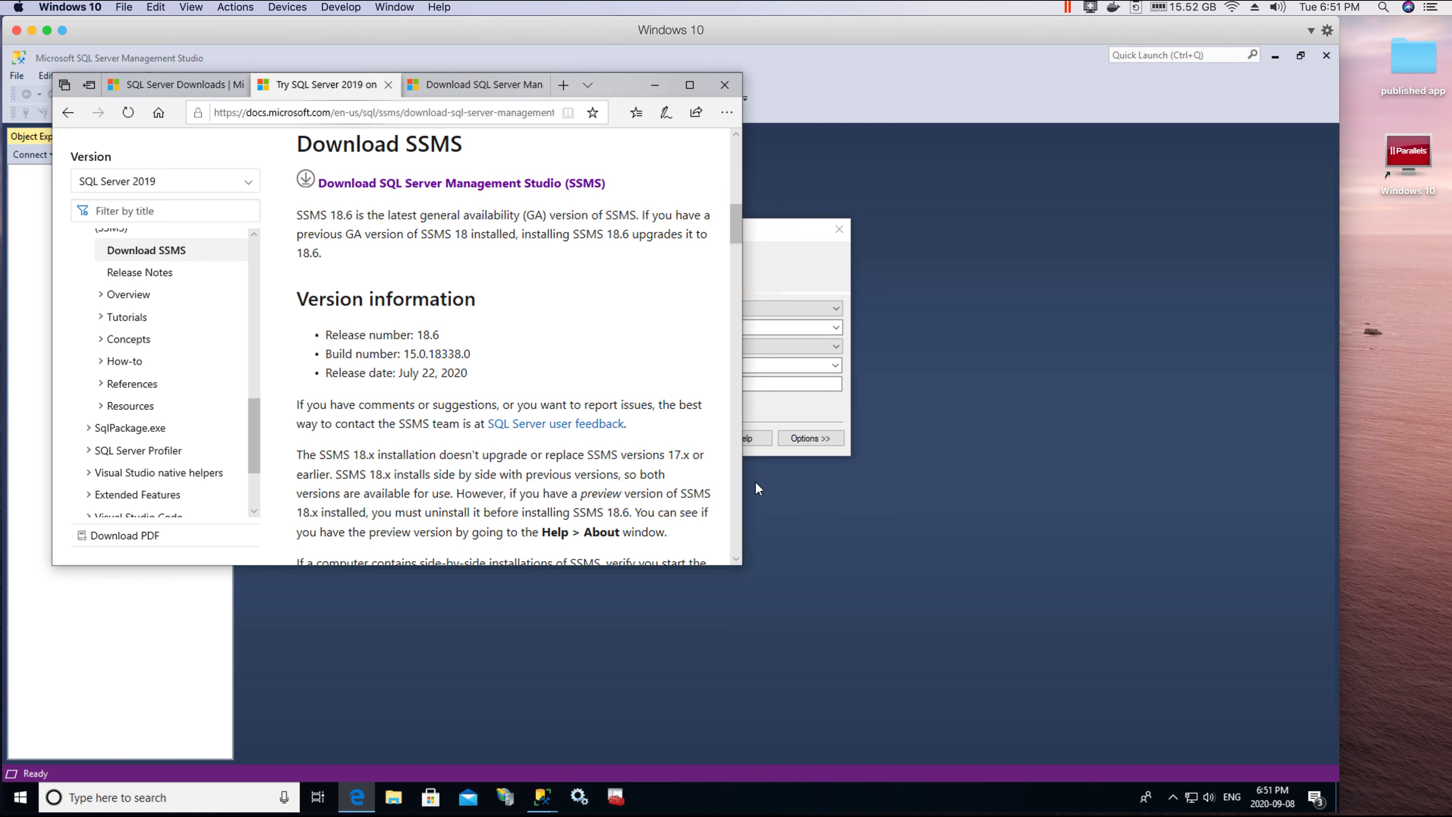
left_click_drag(736, 569, 1147, 738)
scroll(415, 266, "down", 5)
scroll(463, 350, "up", 3)
scroll(485, 407, "up", 7)
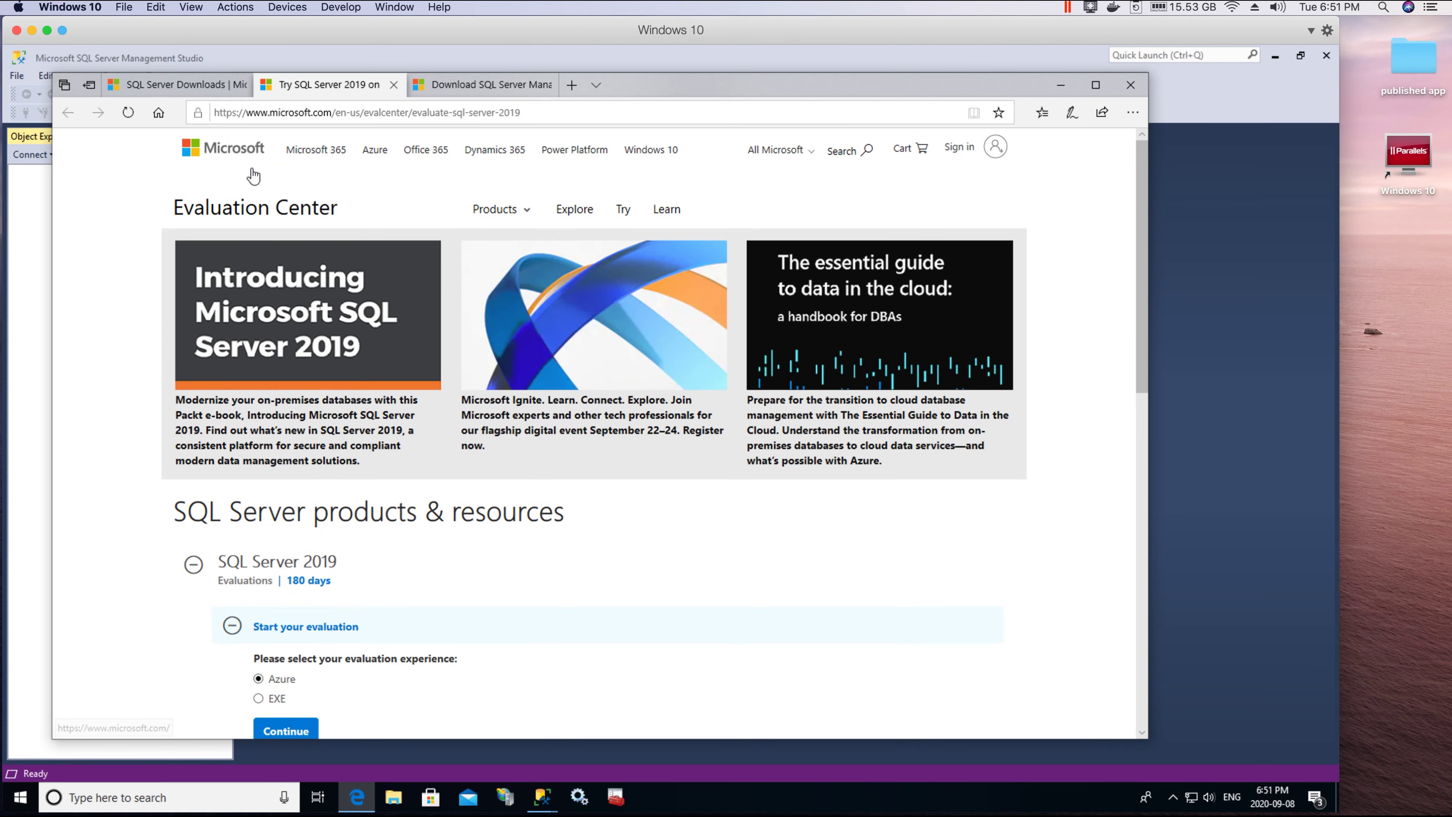
scroll(278, 270, "down", 5)
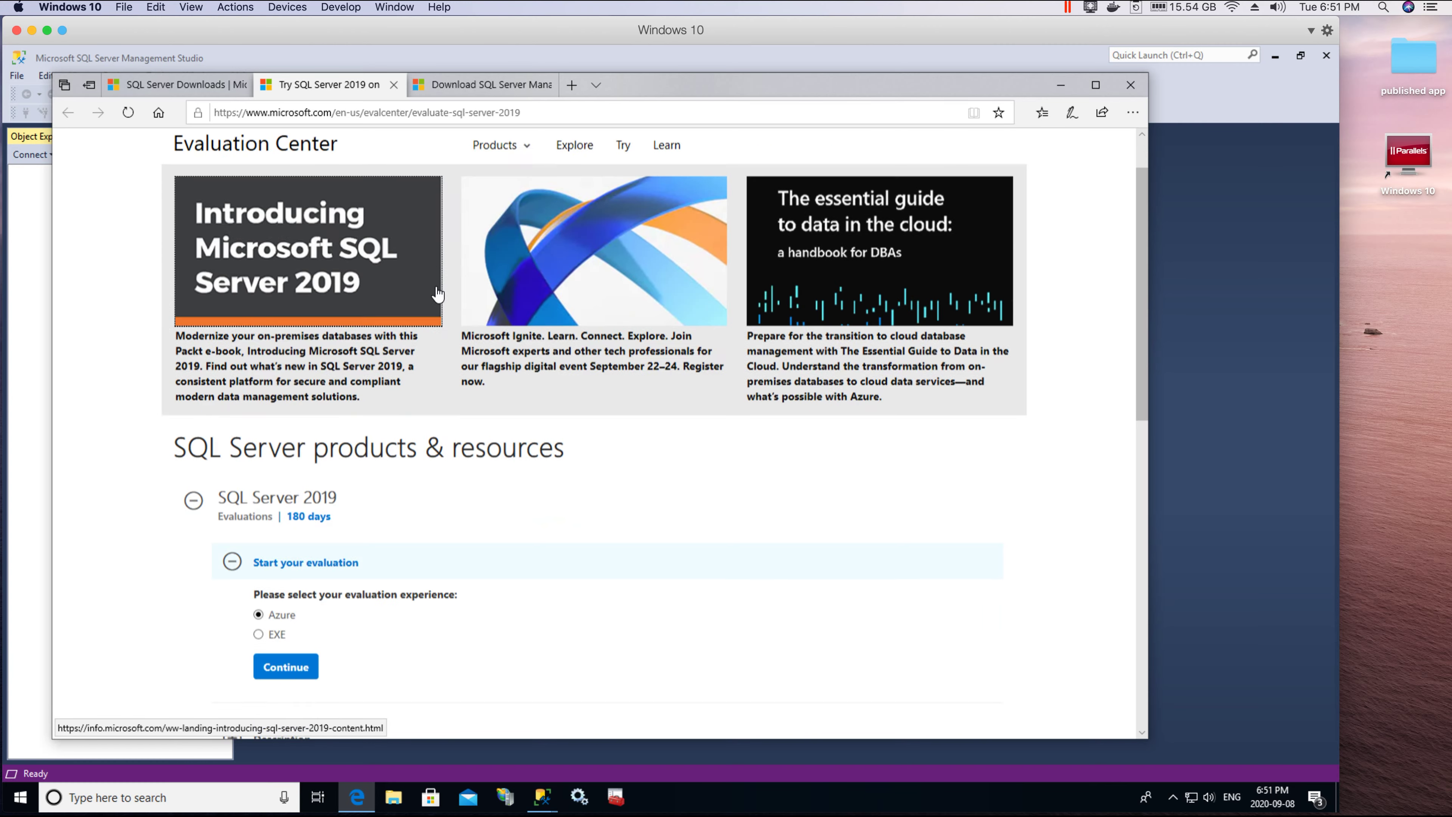
scroll(343, 343, "down", 6)
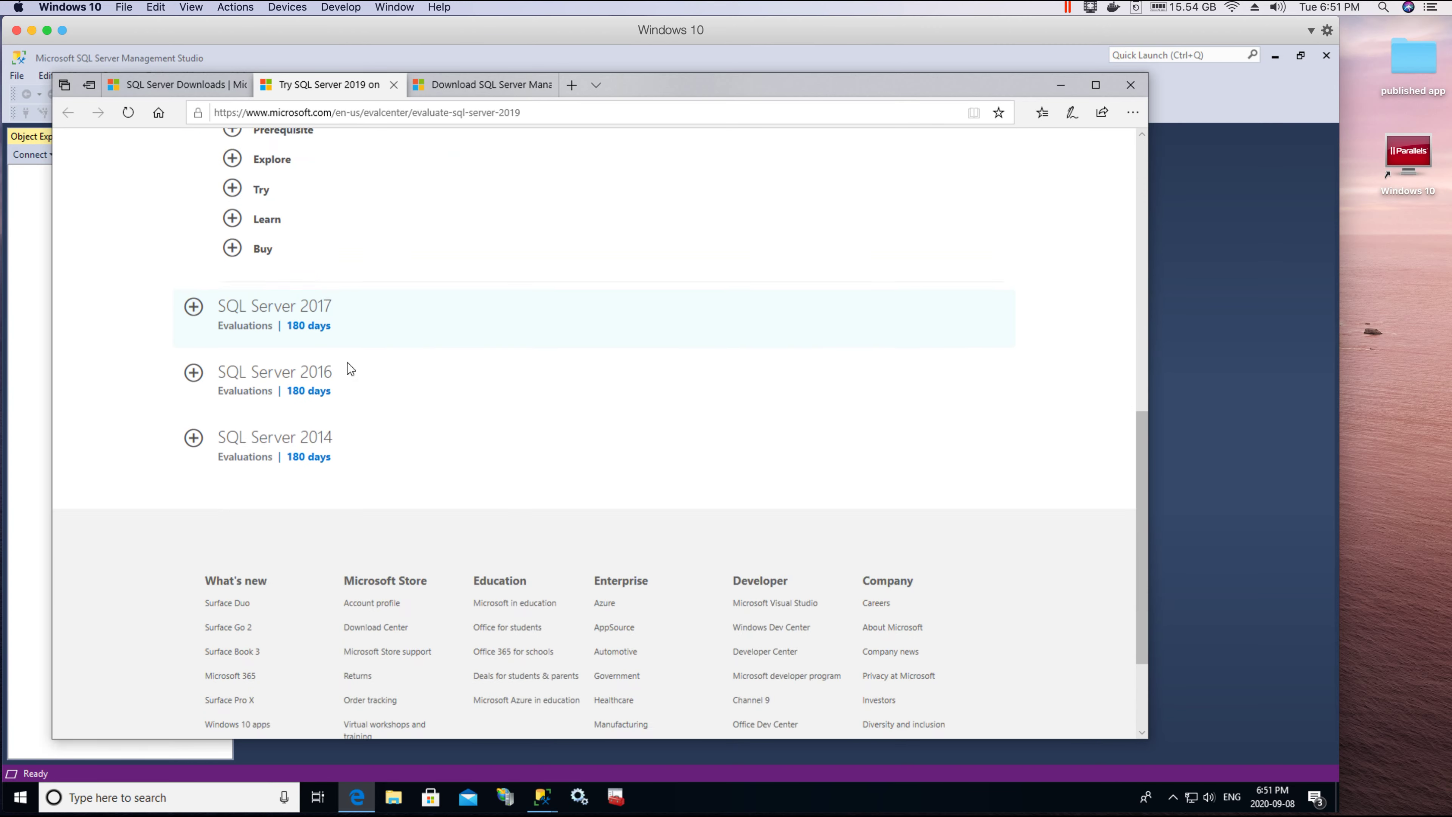
scroll(348, 356, "up", 12)
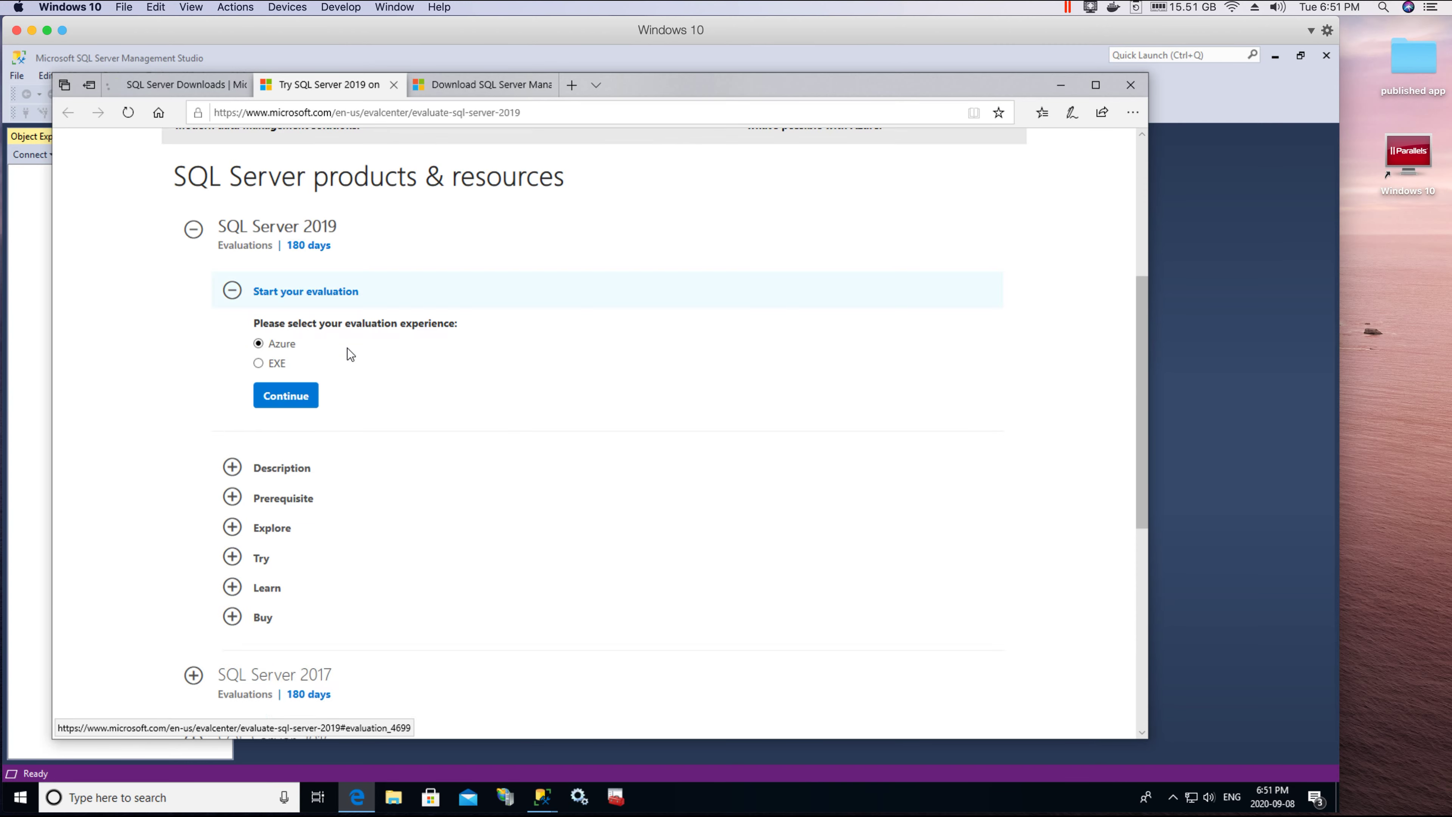
left_click(203, 88)
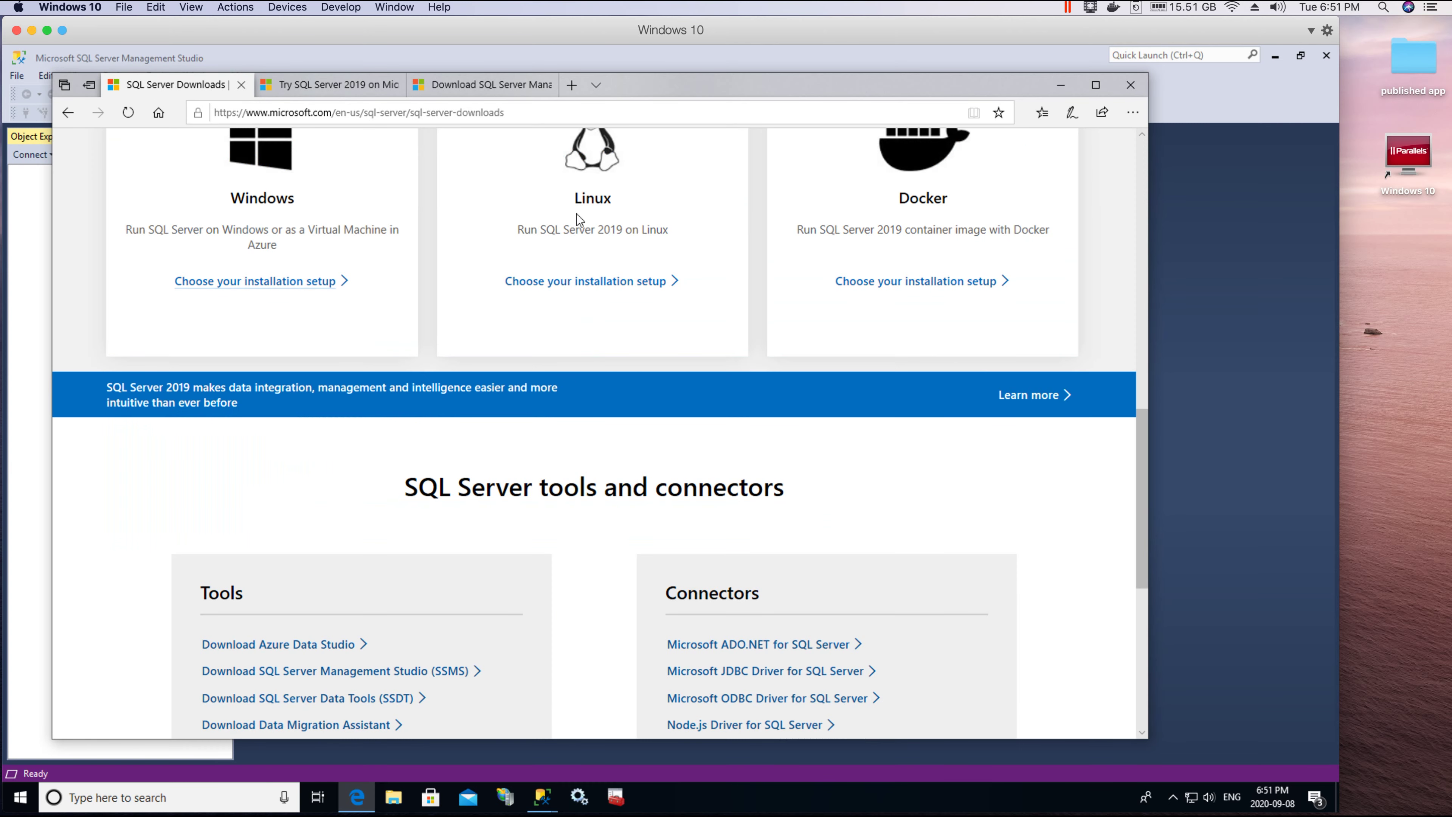
scroll(538, 218, "down", 8)
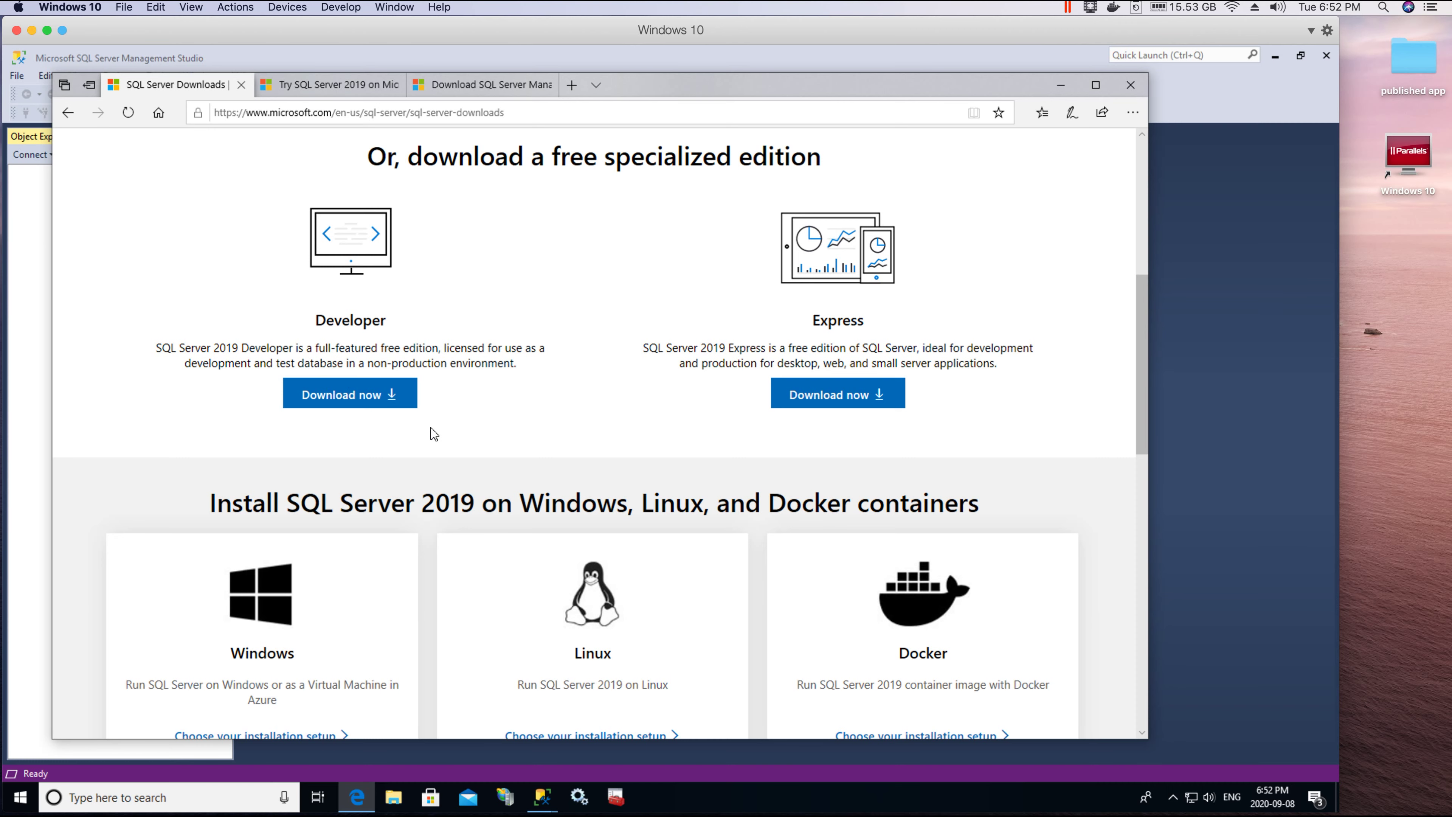
left_click(1217, 301)
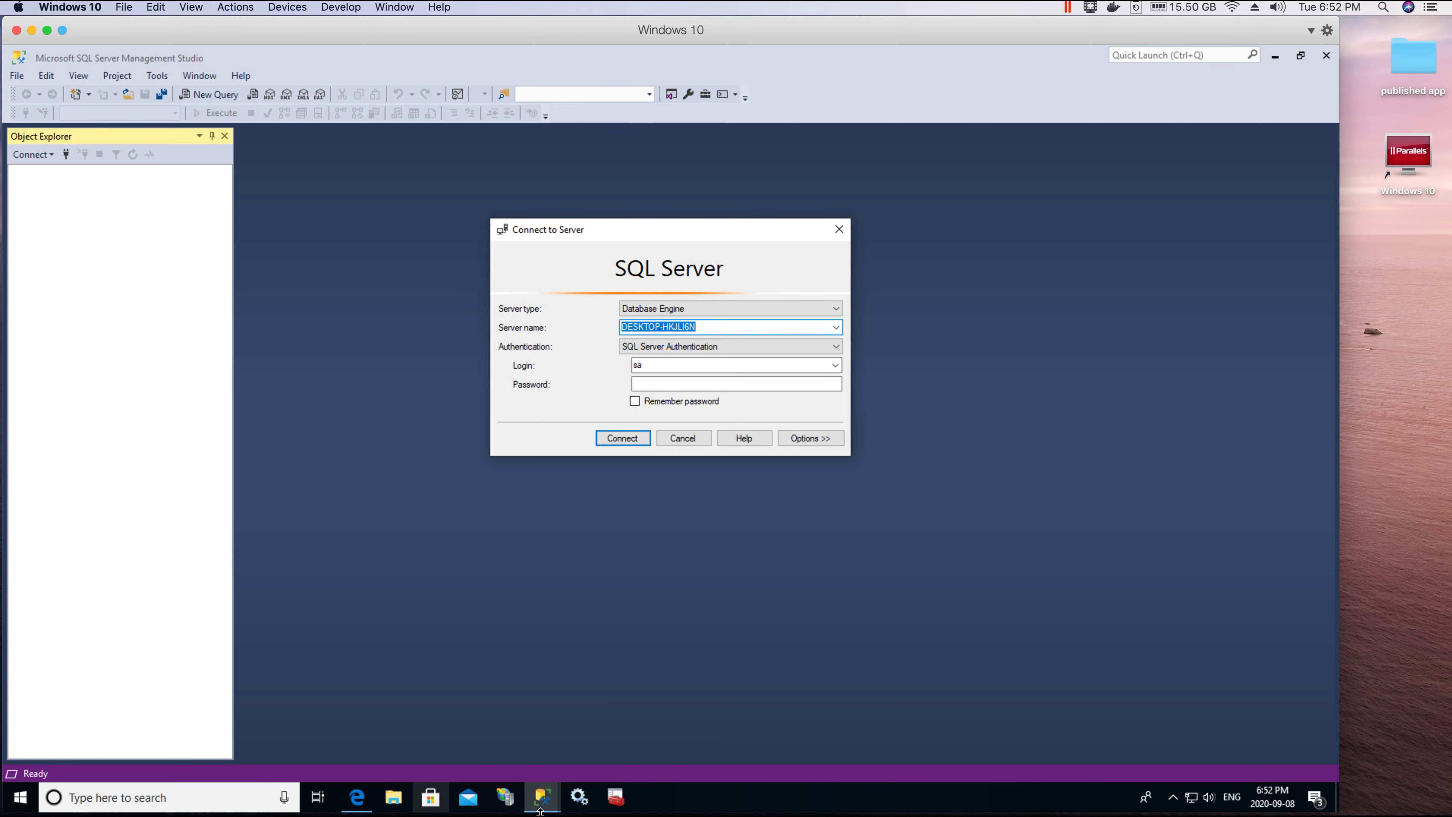
left_click(360, 803)
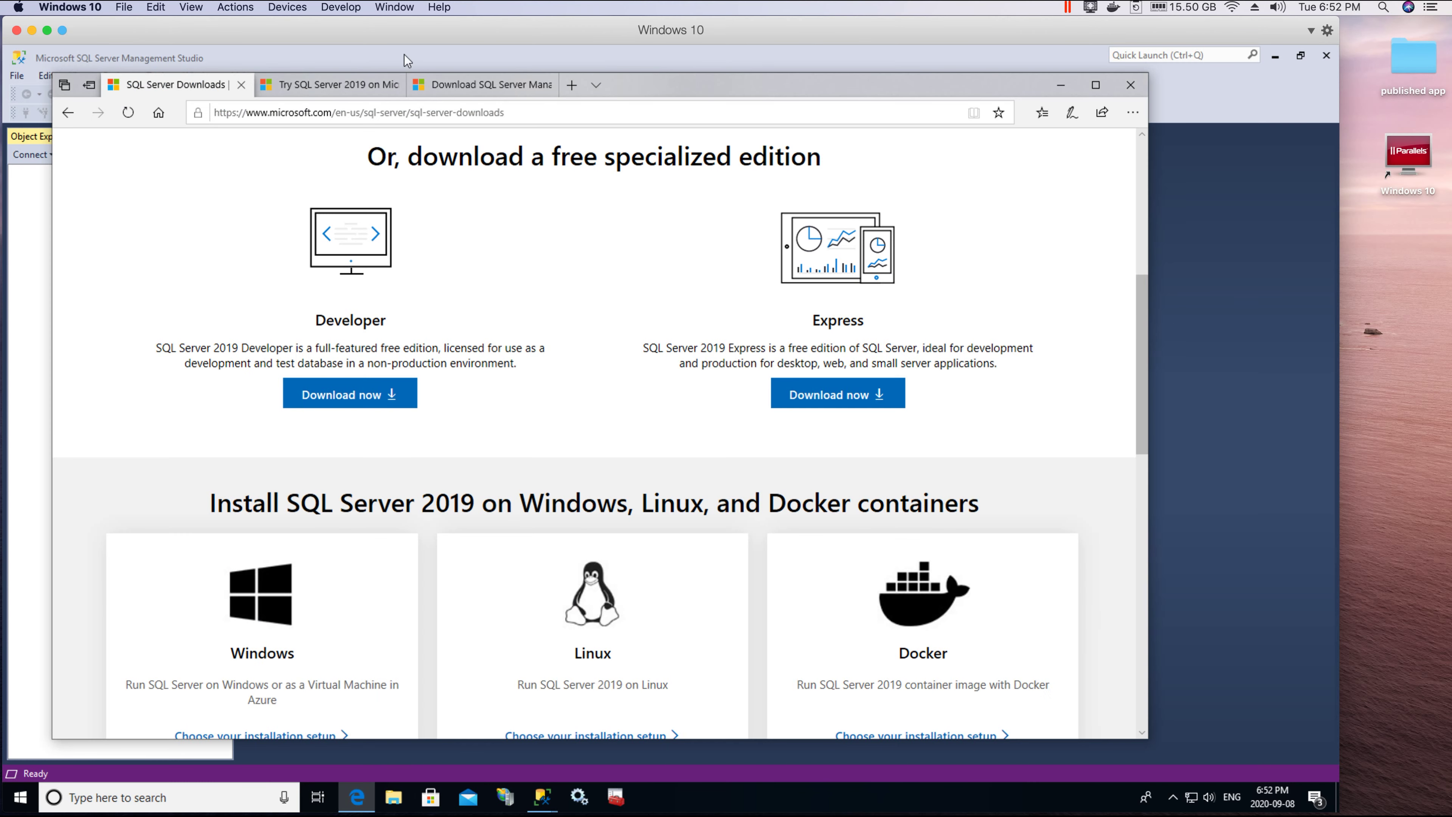
left_click(365, 82)
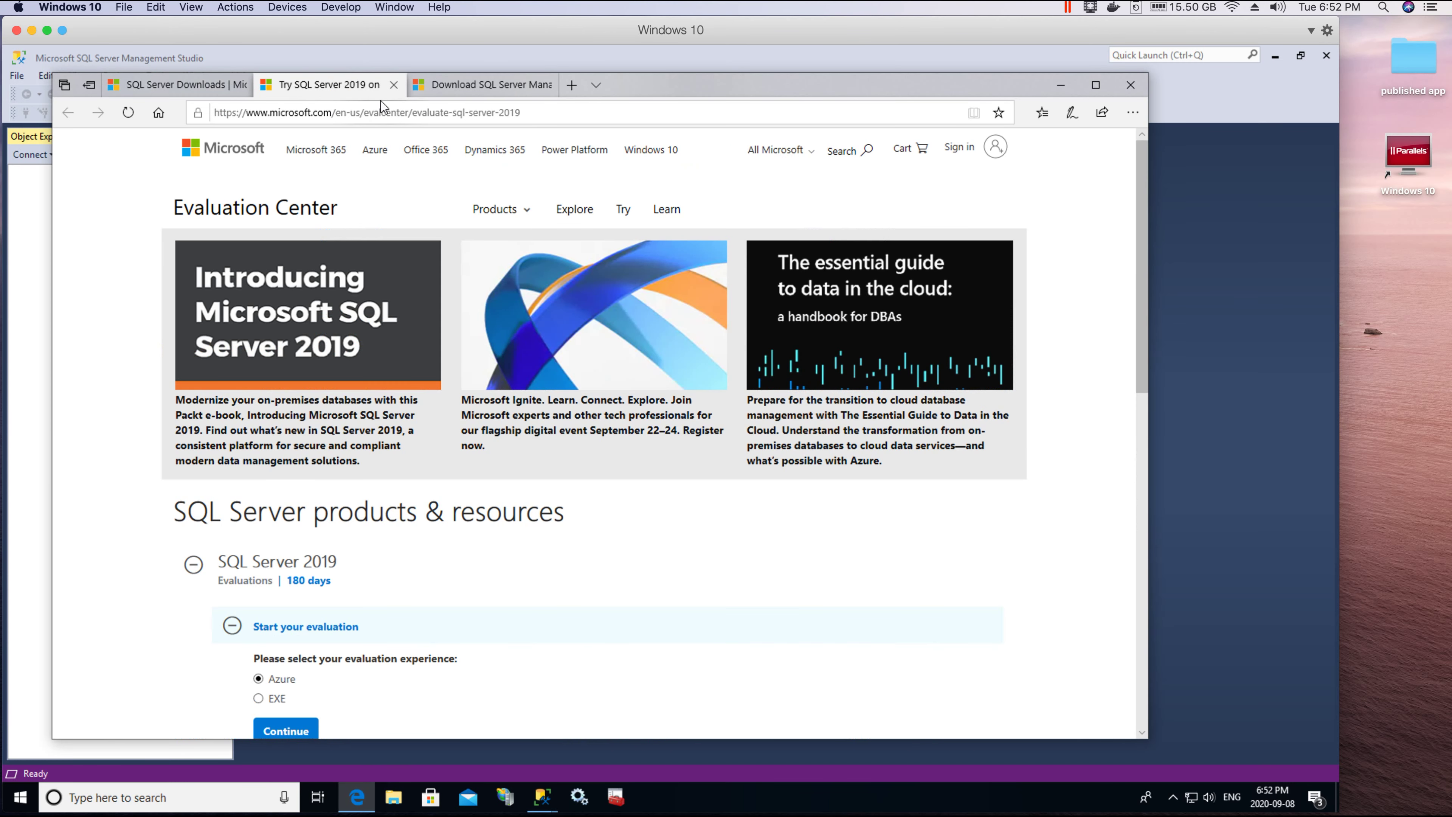
left_click(456, 84)
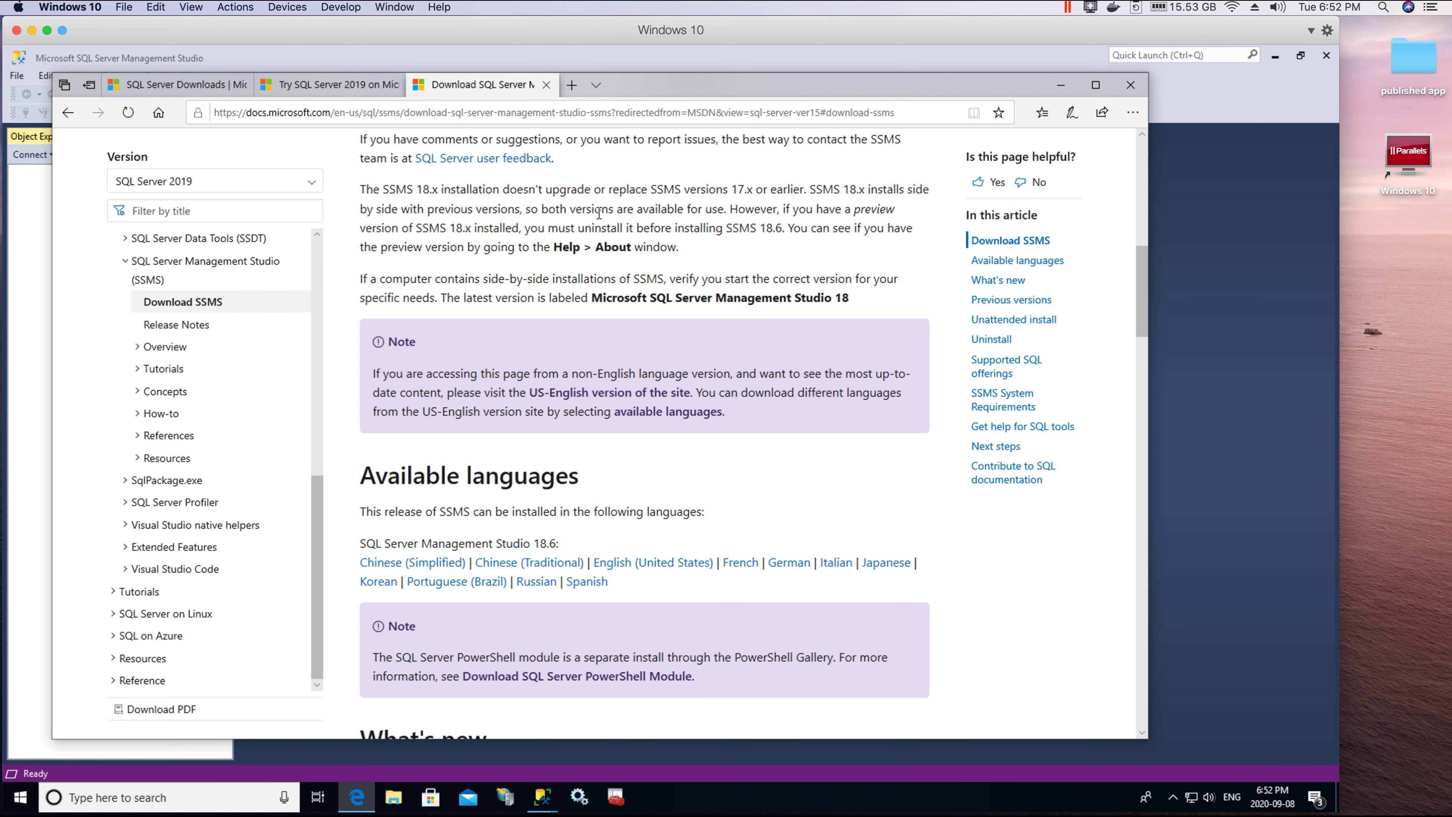
scroll(559, 307, "up", 10)
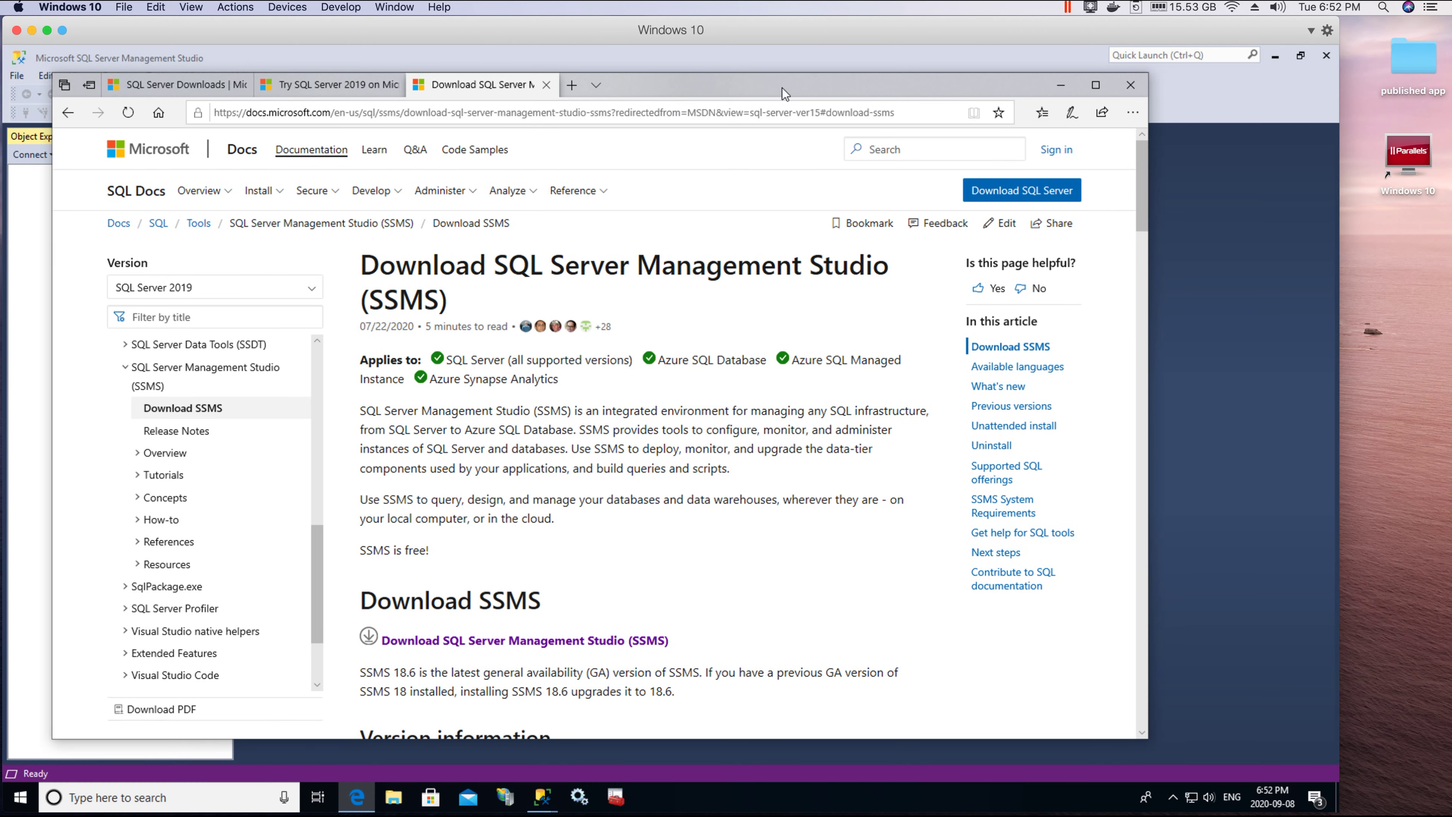
scroll(444, 295, "down", 3)
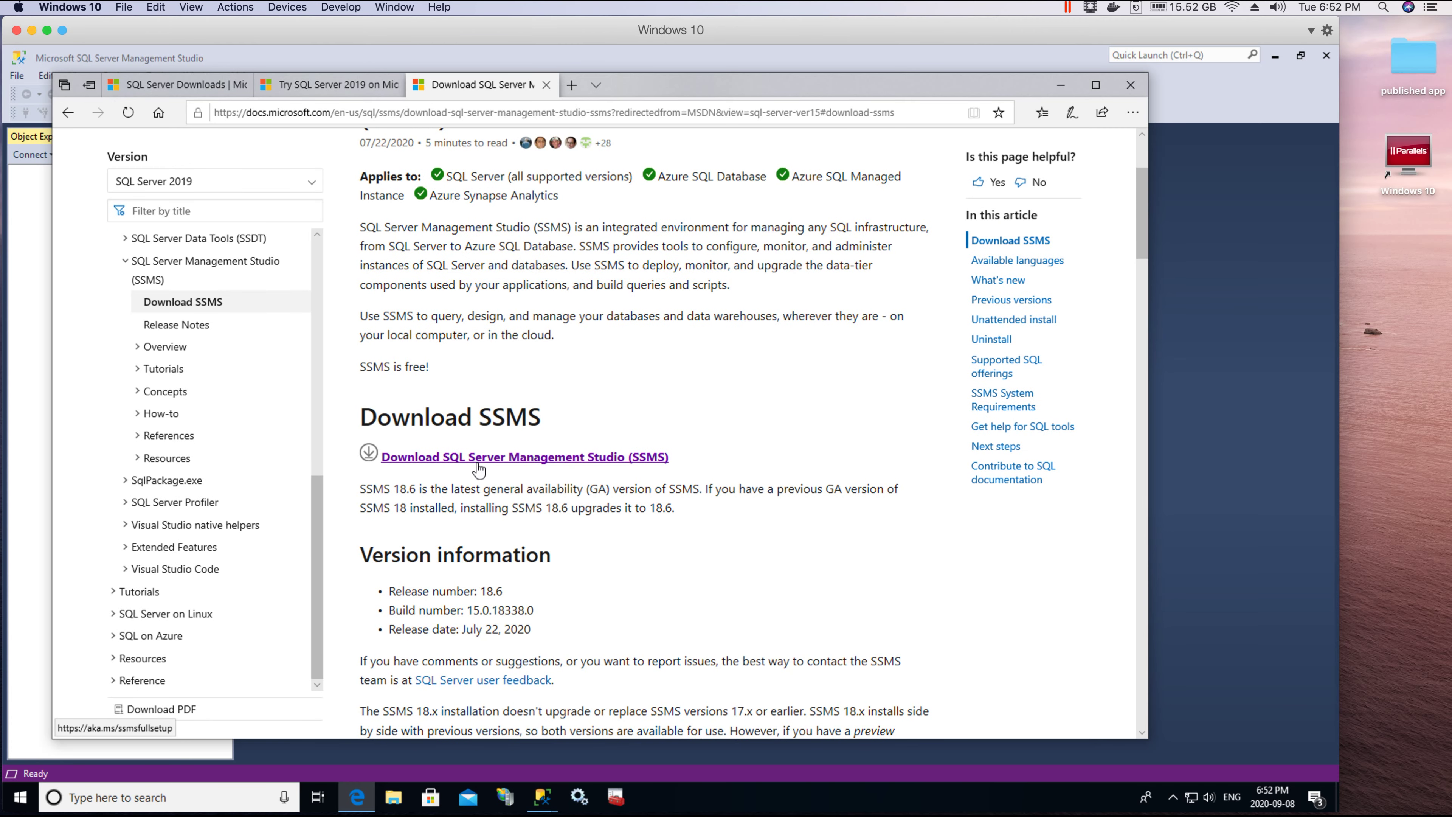
left_click(1233, 338)
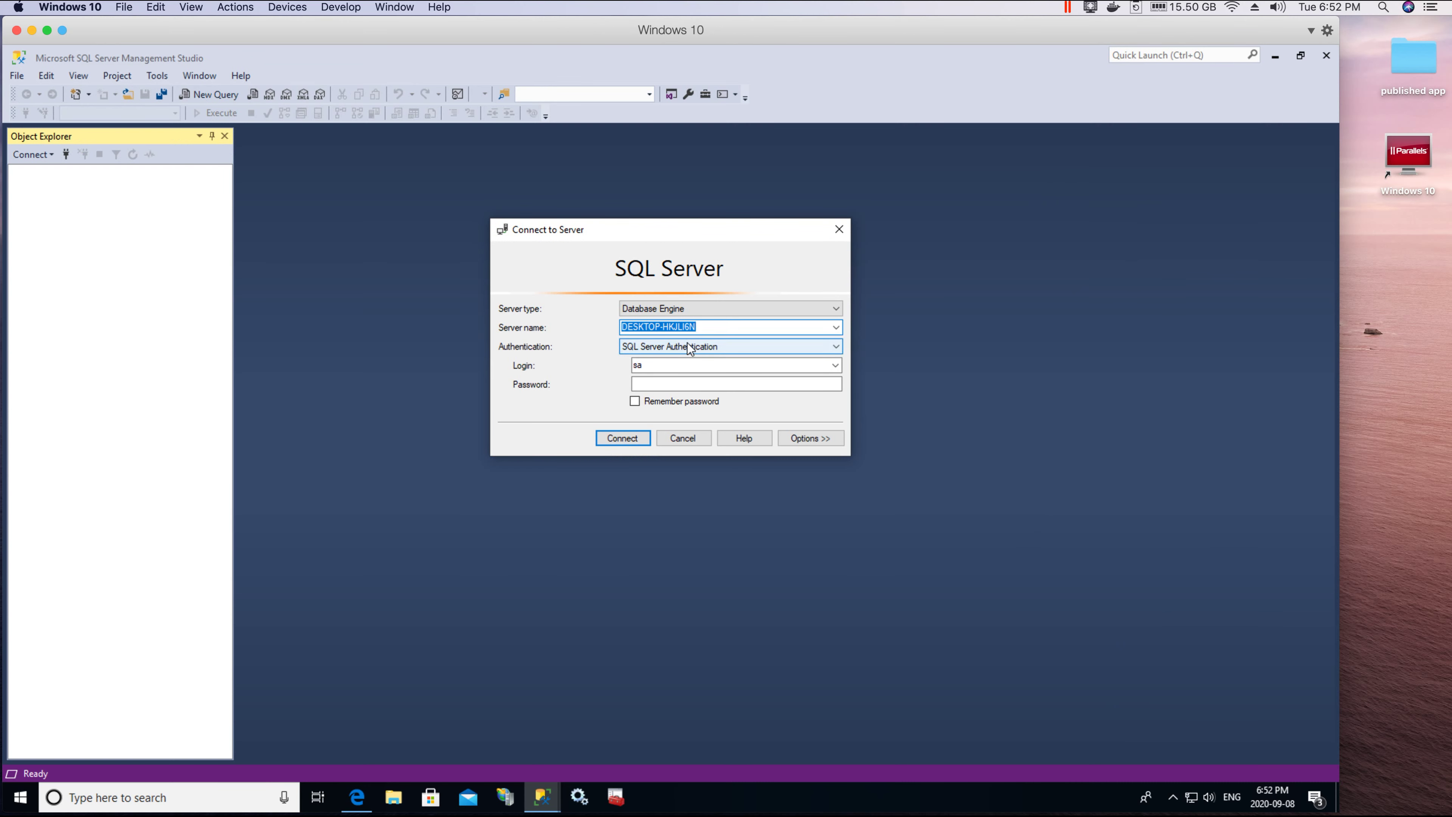
Step: Connect to the local database server using Windows Authentication
left_click_drag(633, 243, 619, 223)
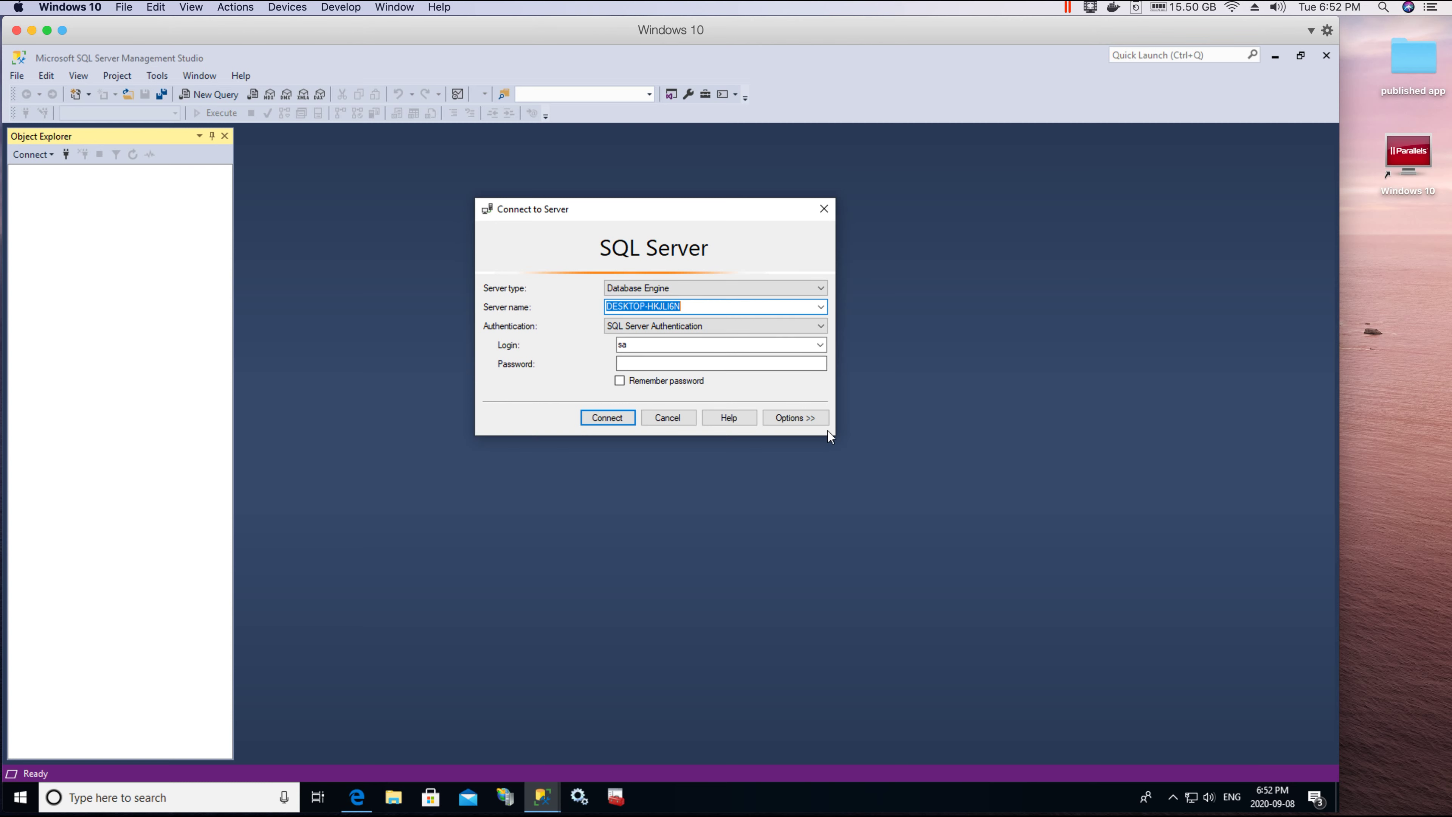
left_click(634, 345)
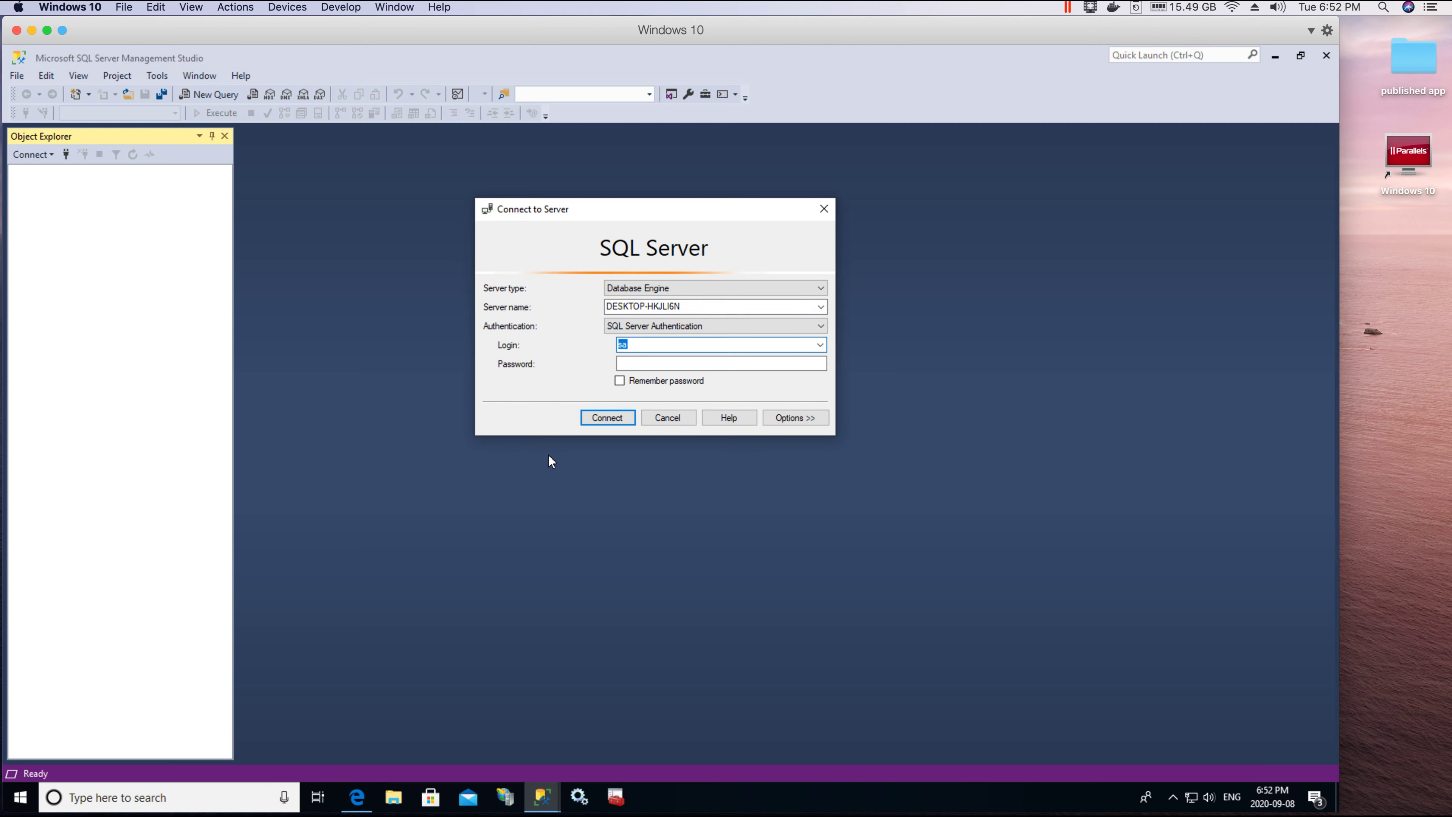
left_click(733, 321)
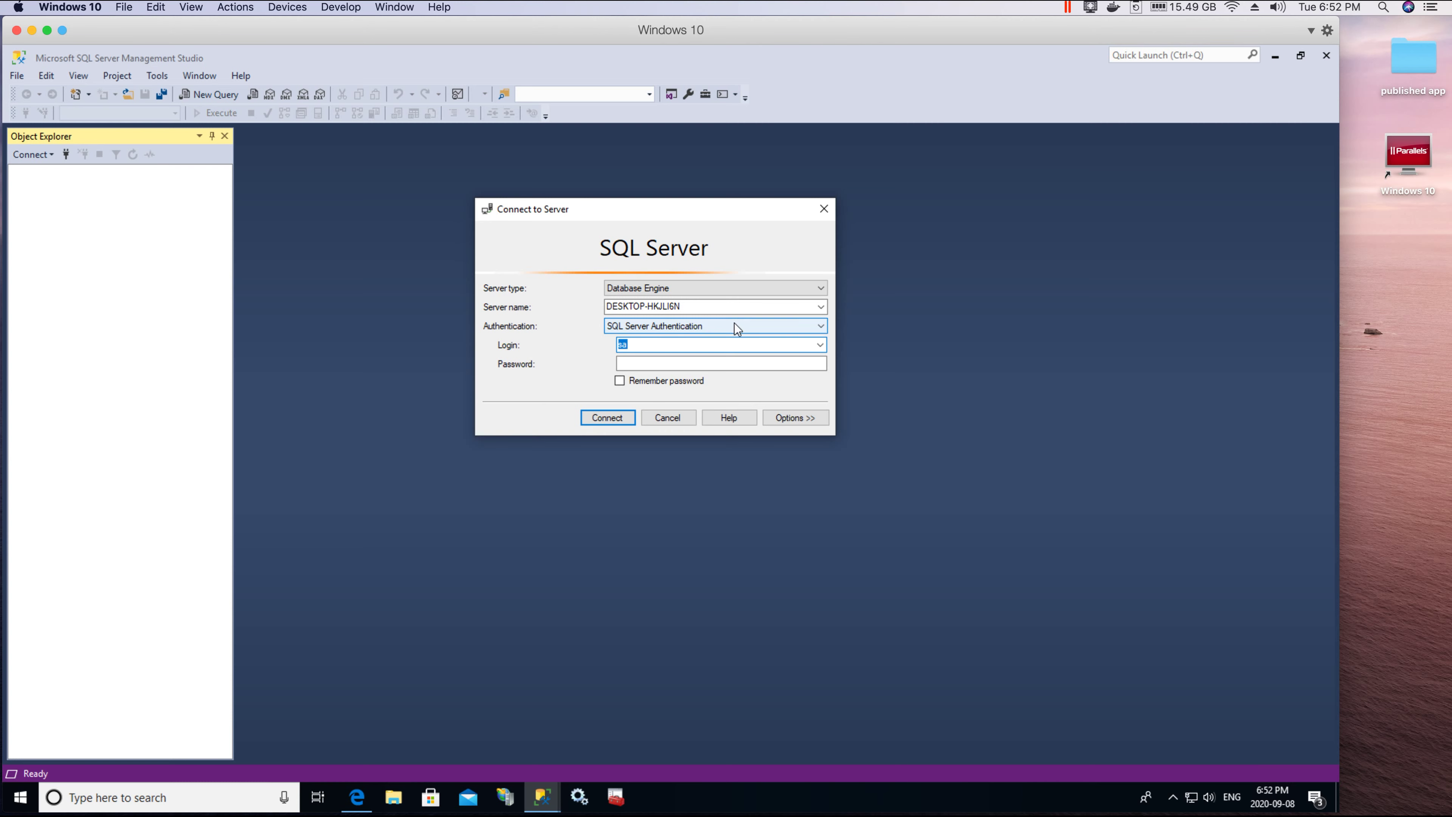
left_click(546, 255)
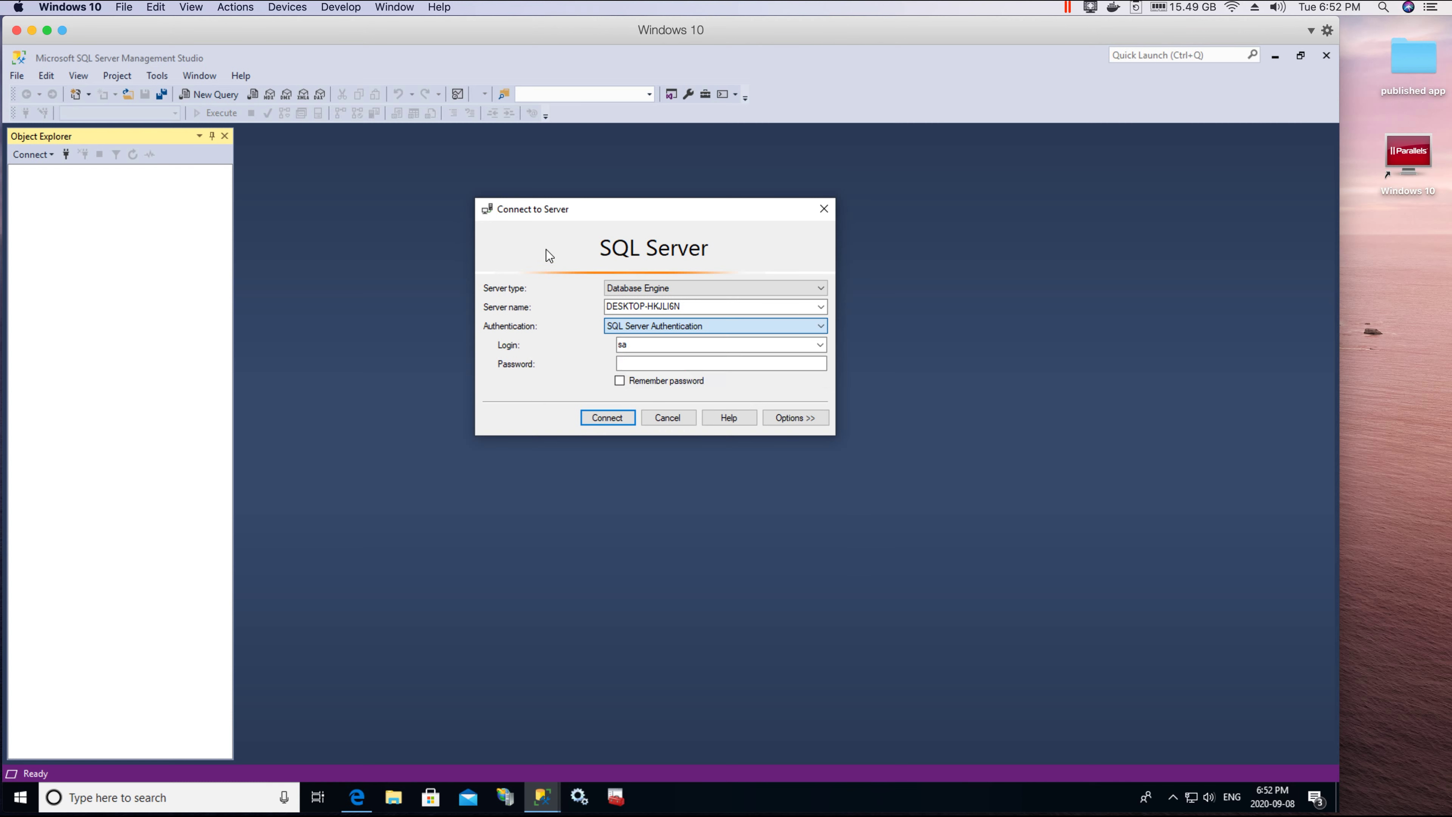
left_click(683, 323)
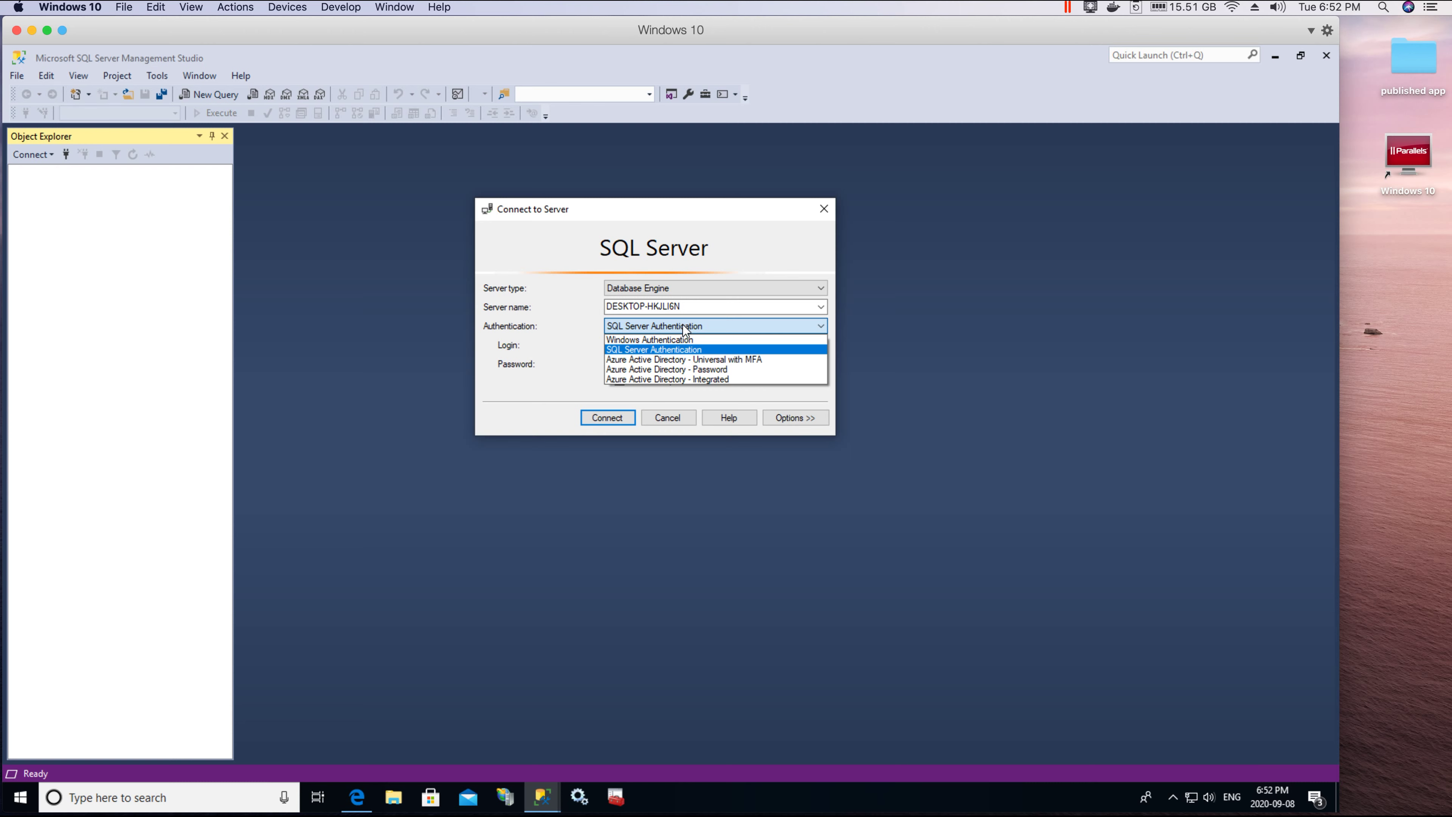
left_click(619, 341)
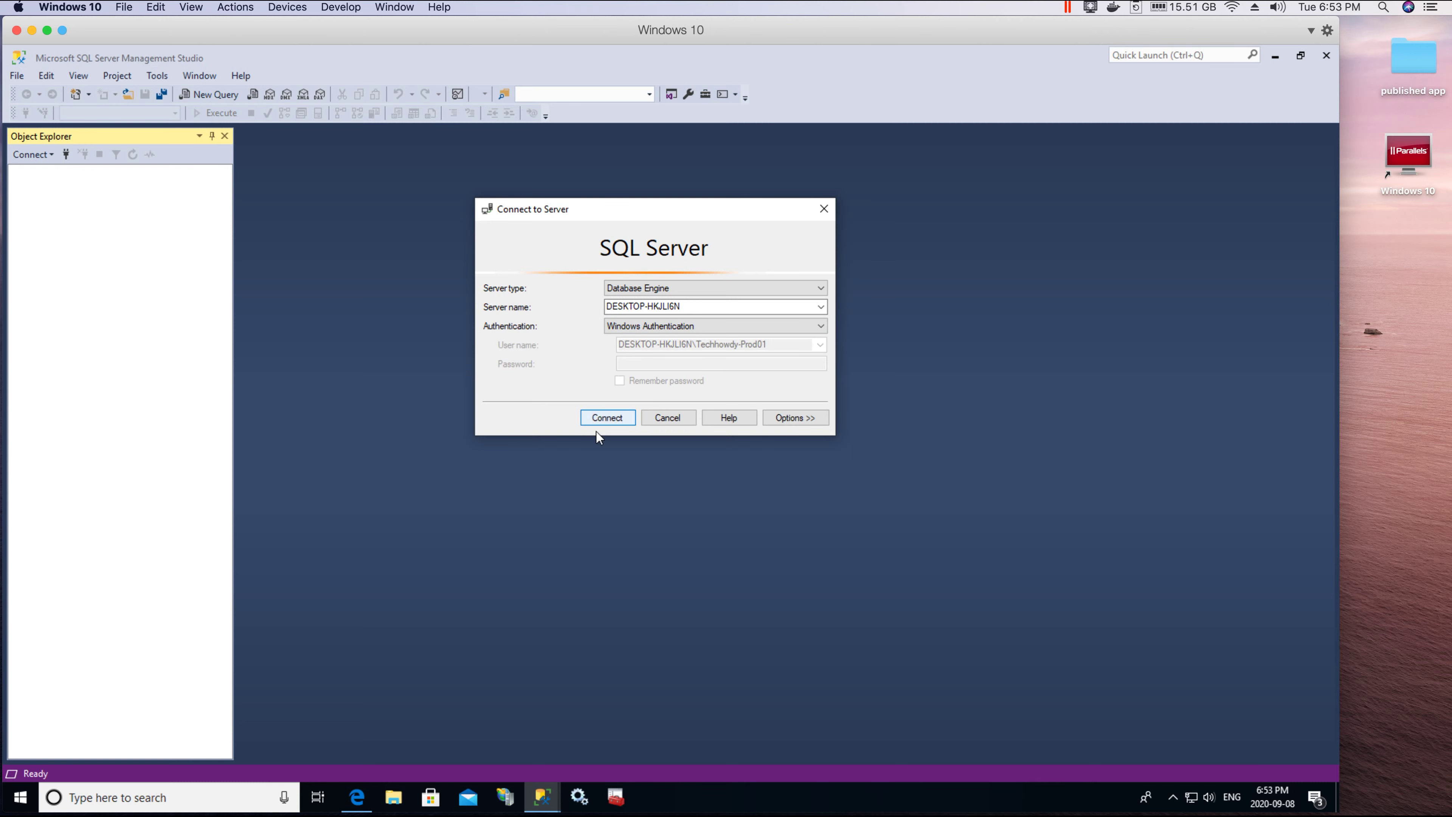
left_click(600, 417)
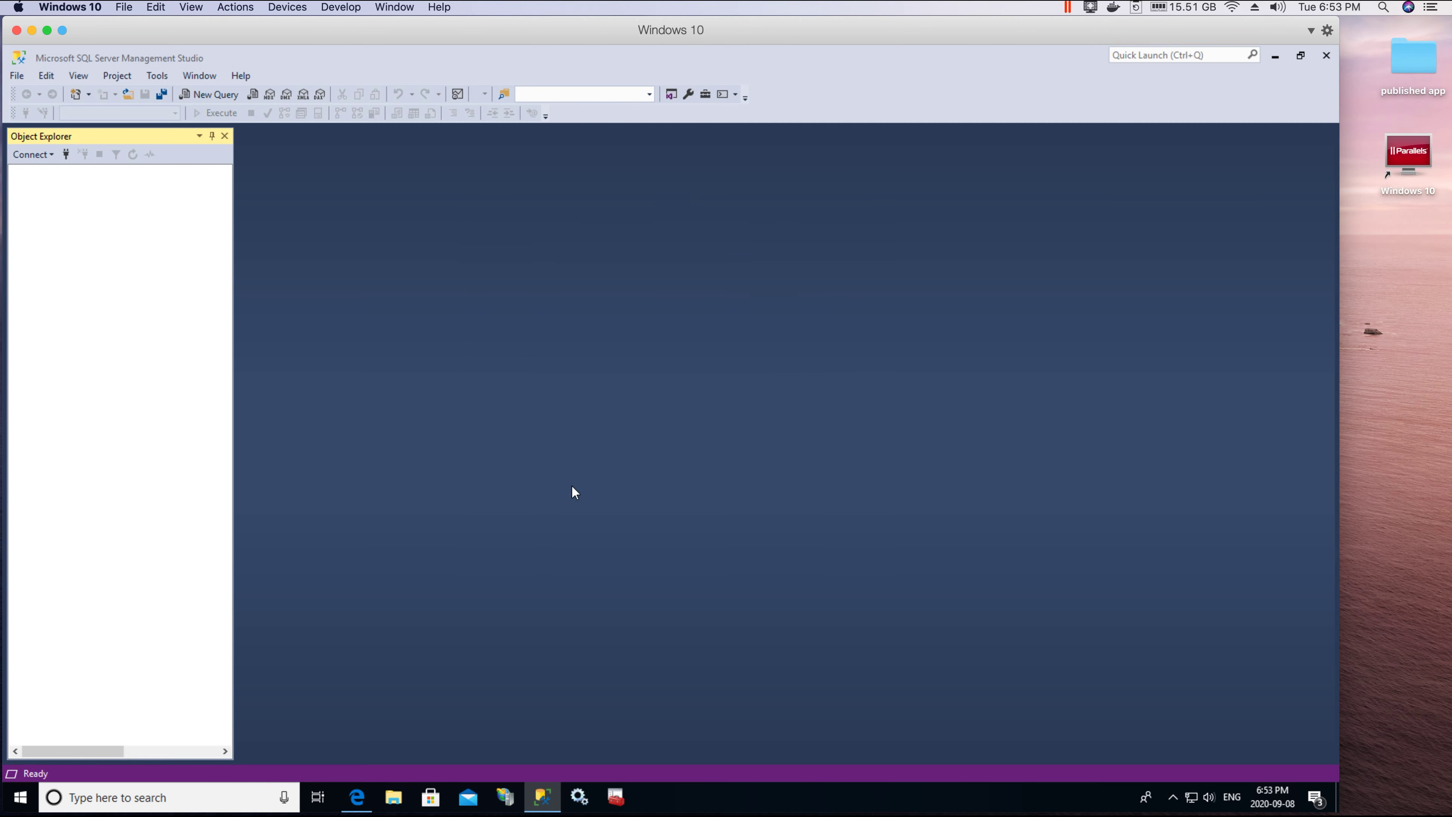
Step: In Object Explorer, expand Security > Logins and select the sa login
left_click_drag(235, 207, 277, 207)
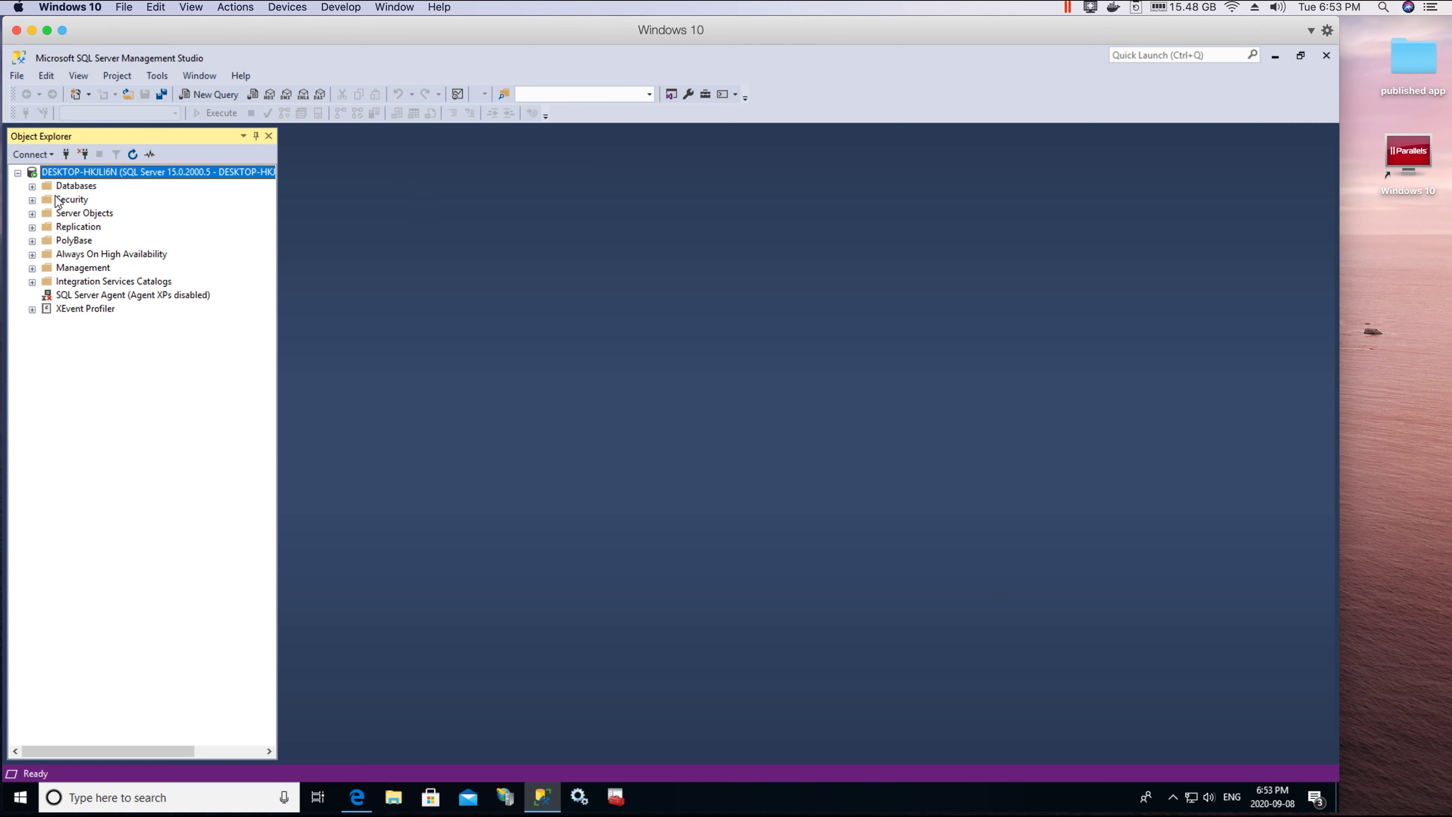
left_click(32, 199)
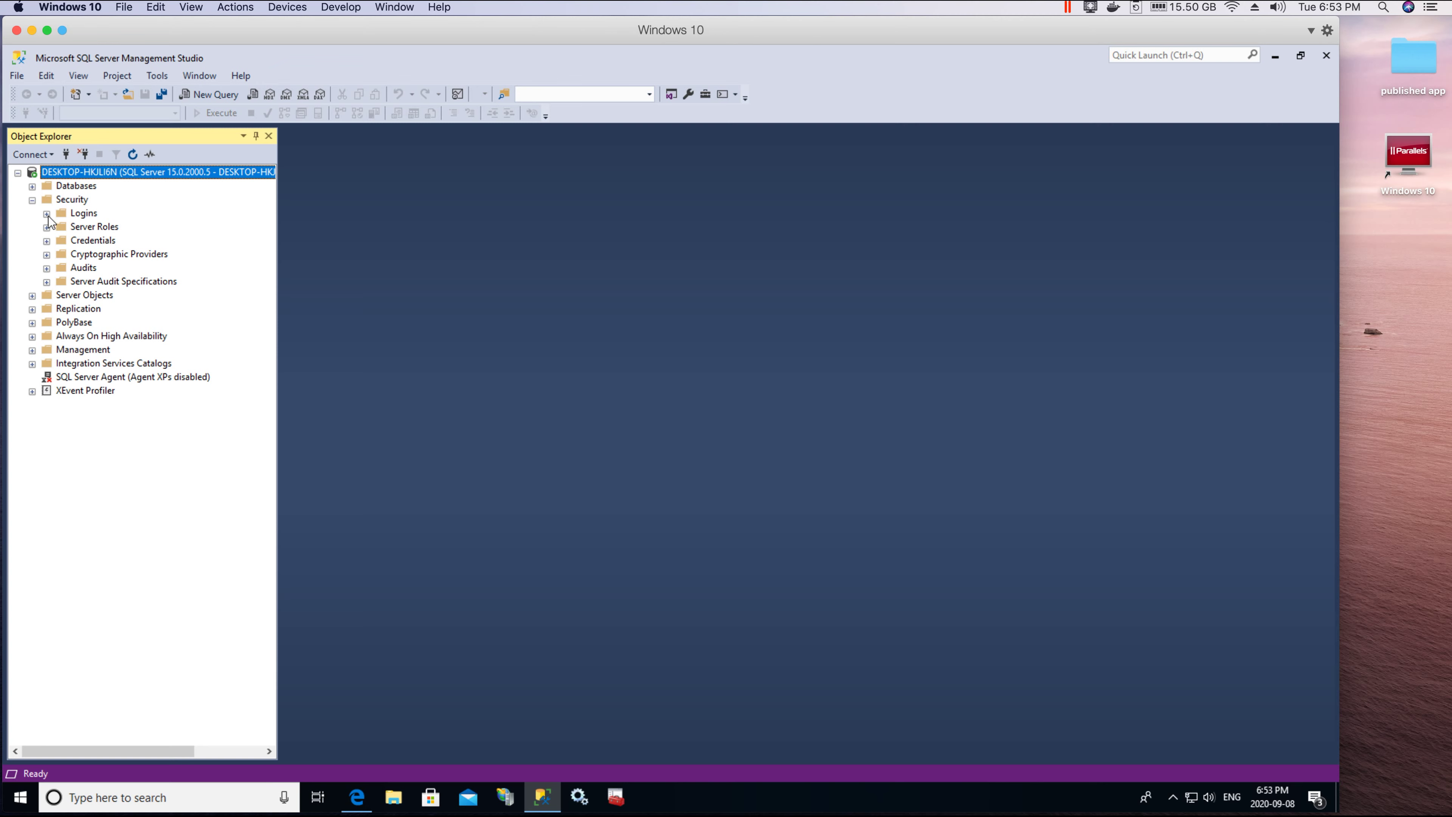
left_click(47, 216)
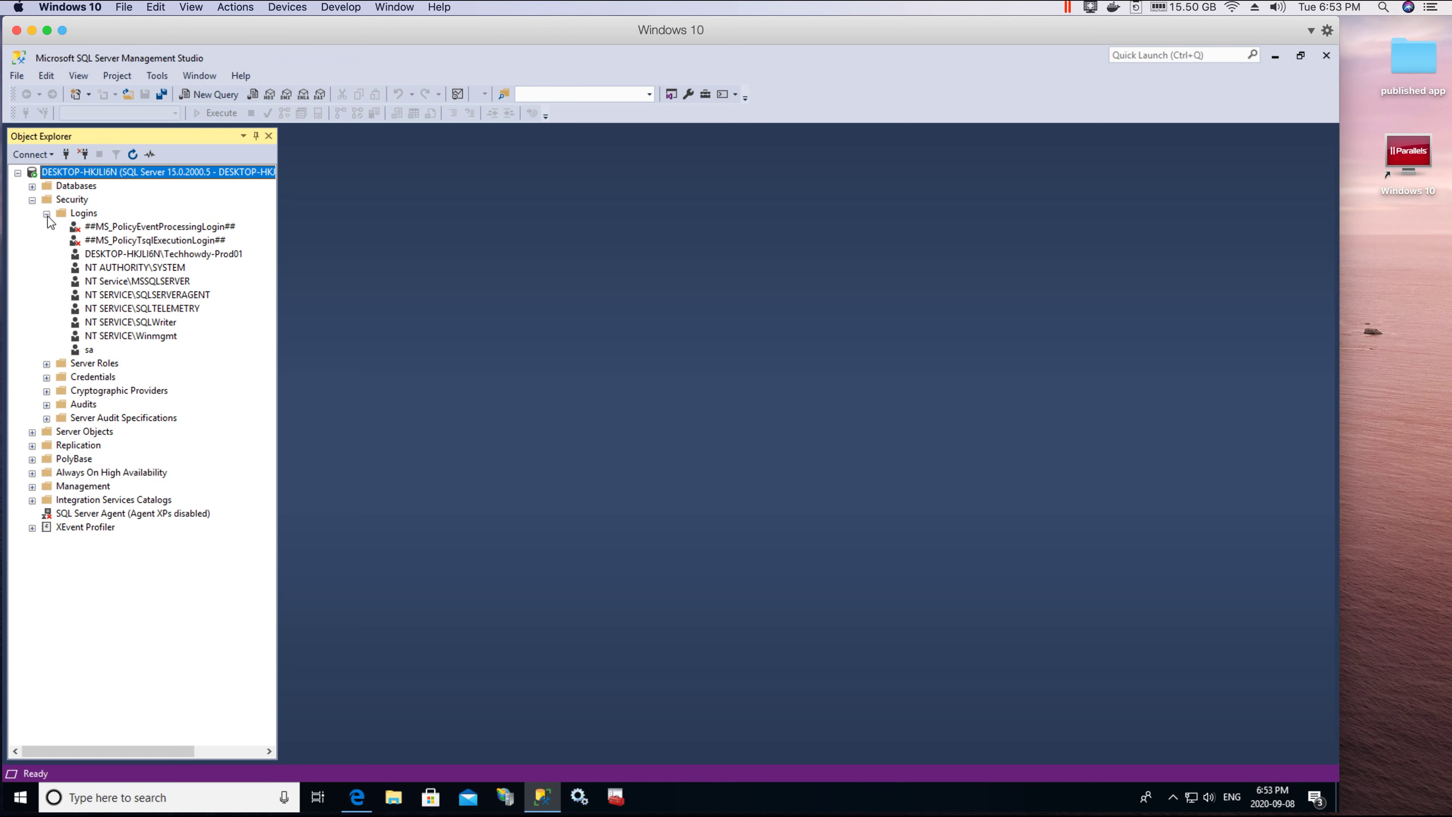
left_click(89, 350)
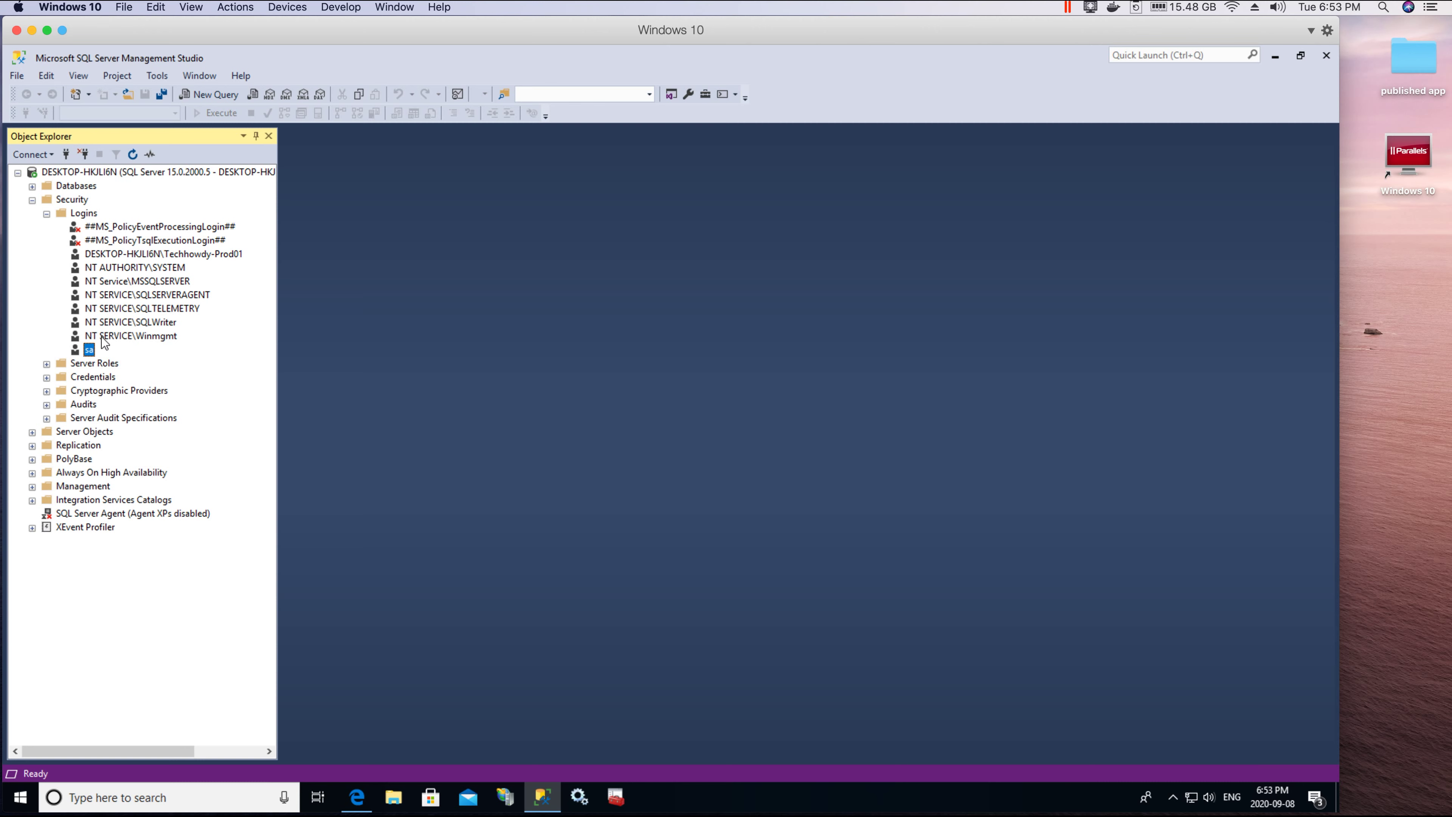
left_click(89, 350)
Step: In sa's properties, re-confirm the password, grant connect and enable the login, then save
right_click(89, 348)
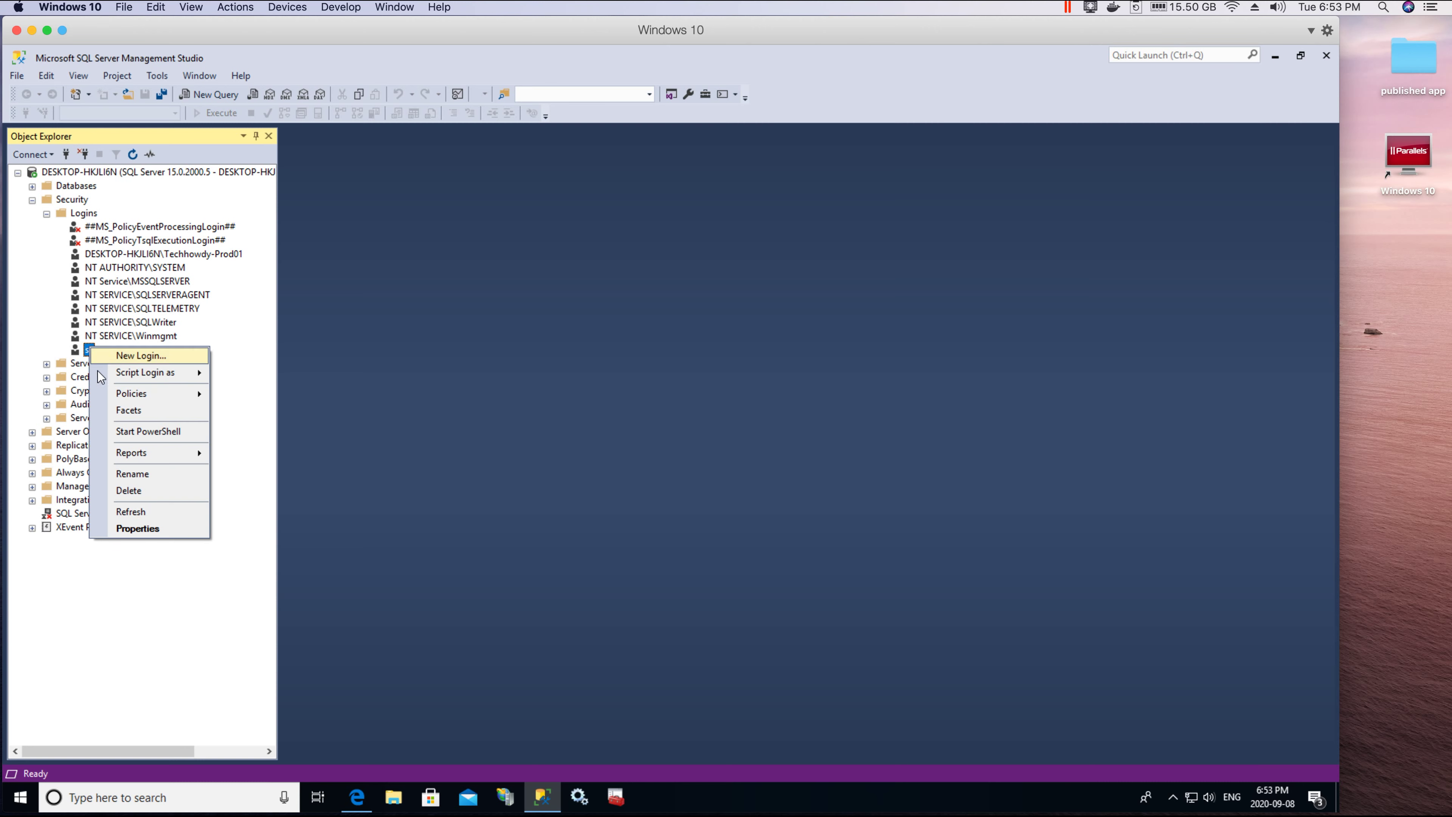
left_click(147, 531)
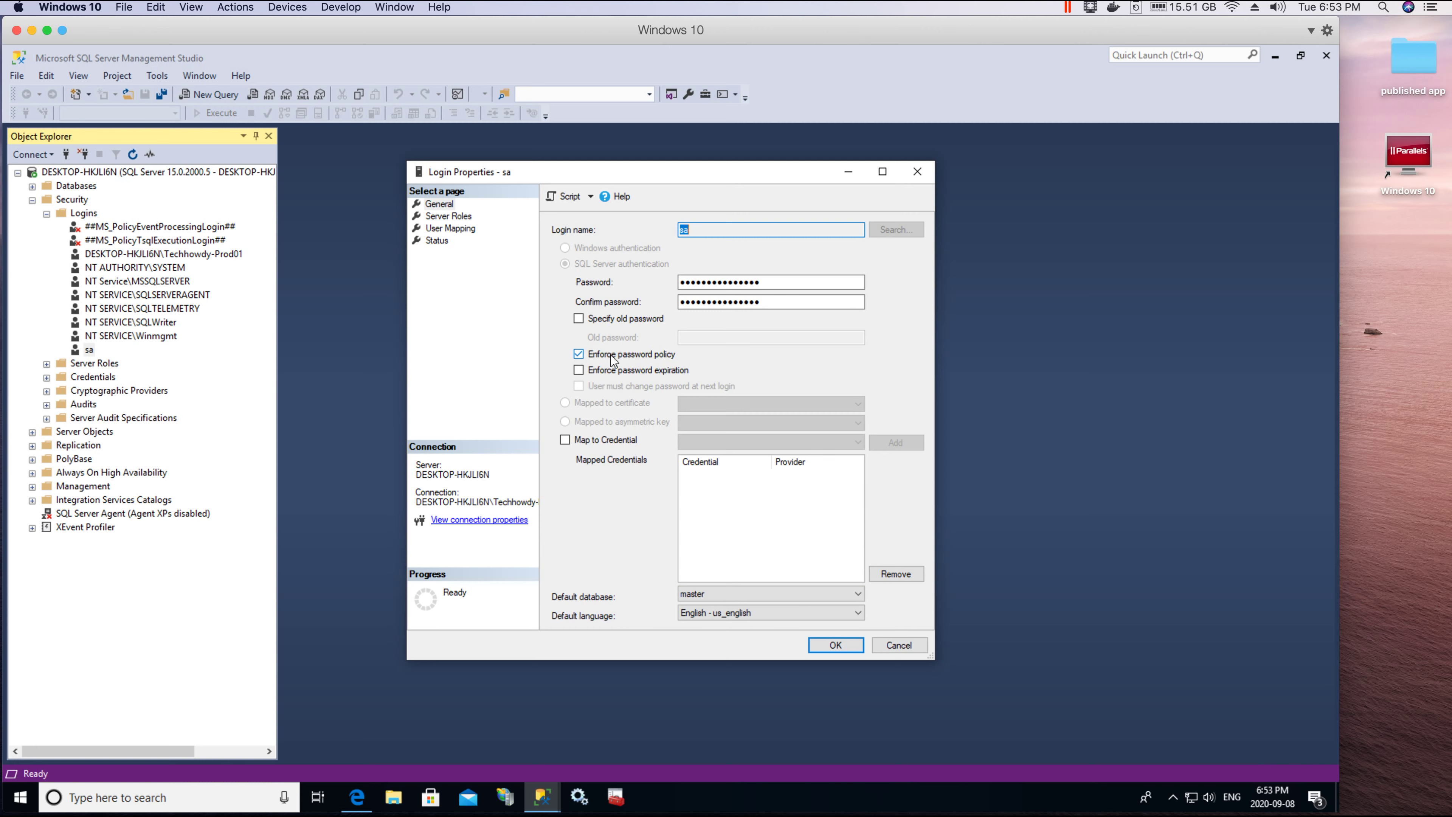
left_click(707, 302)
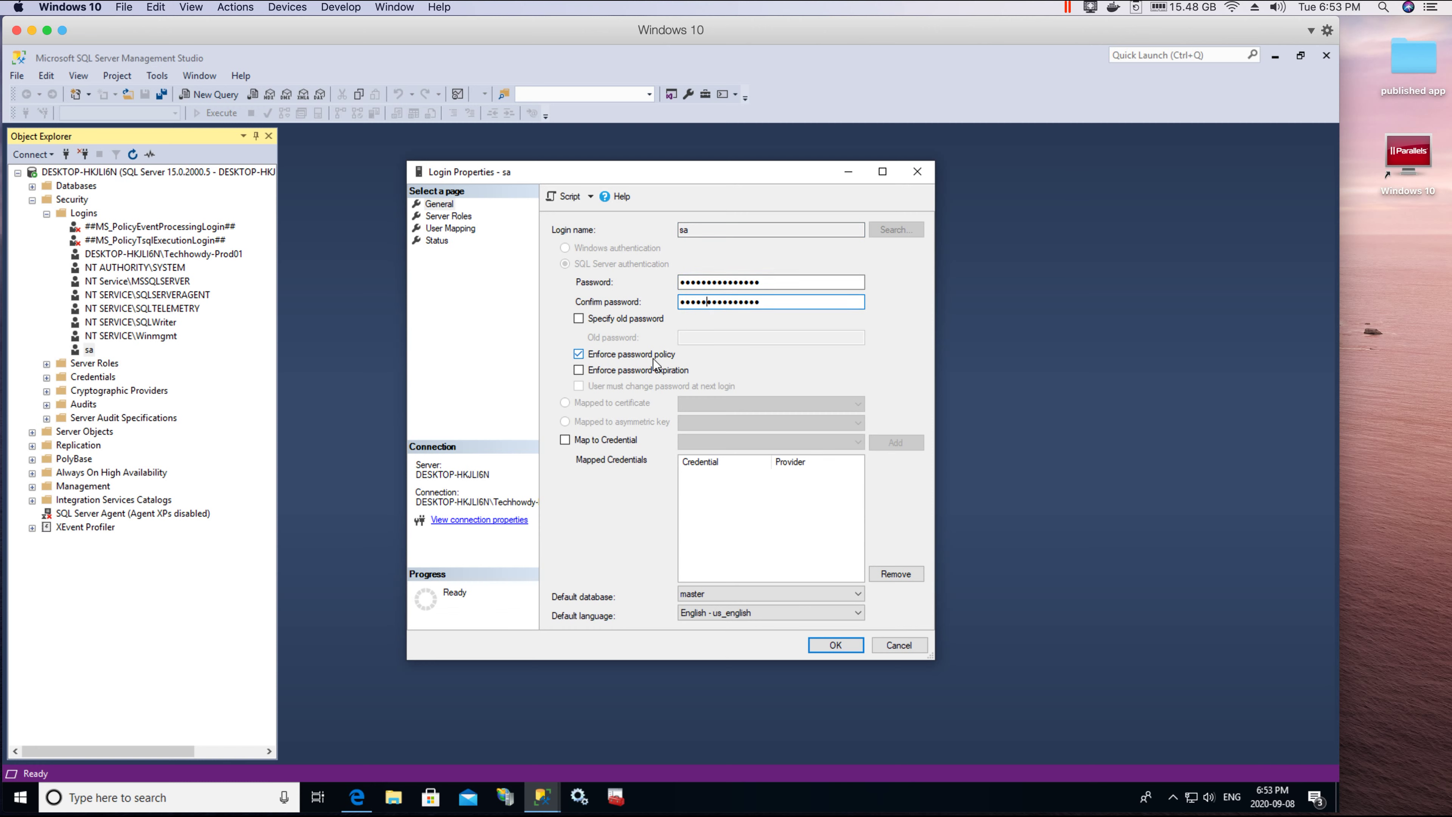
left_click(440, 242)
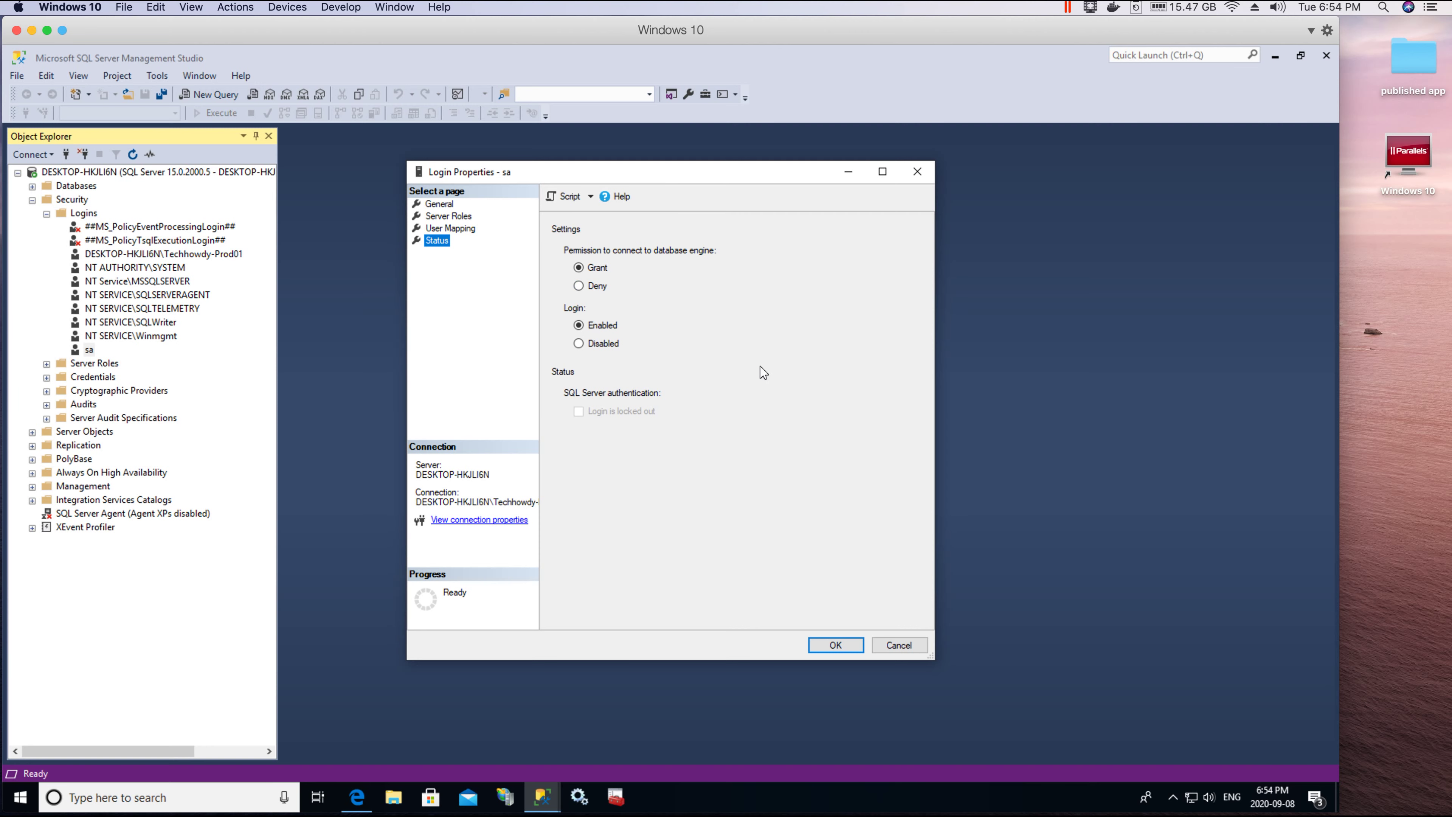
left_click(836, 645)
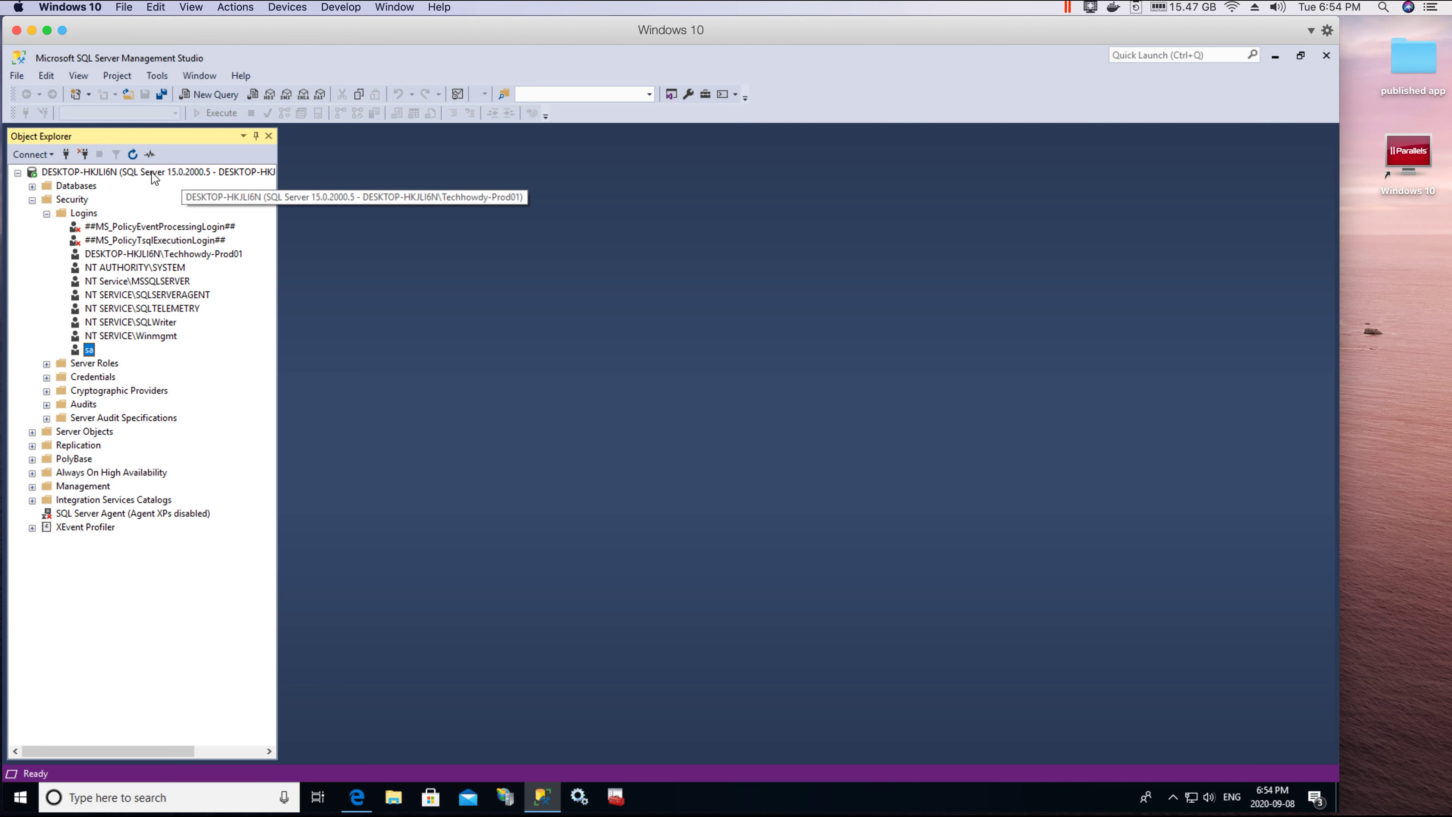
Step: Restart the MSSQLSERVER service from the server node, then bring up Windows Services
right_click(86, 177)
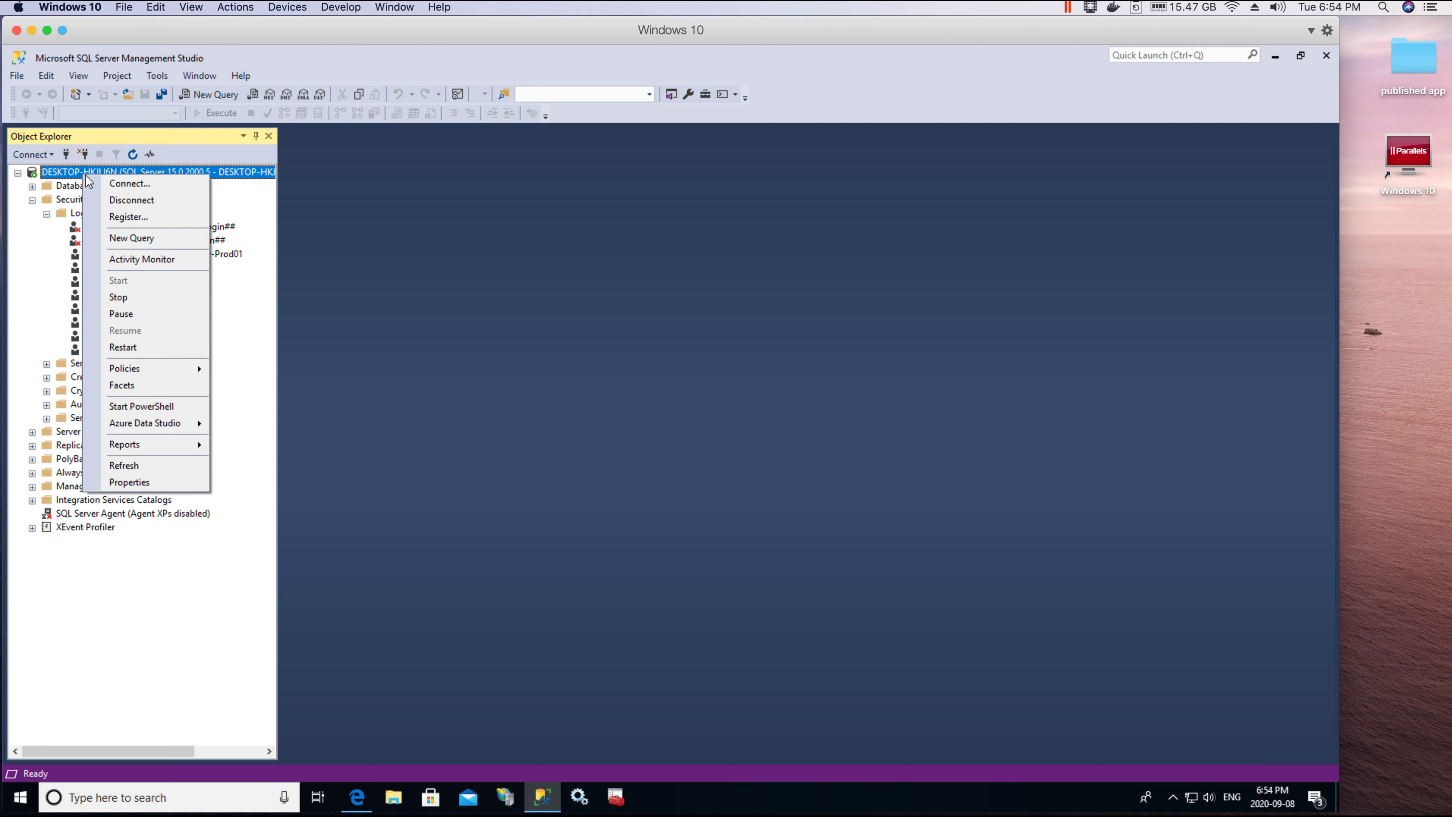
left_click(131, 346)
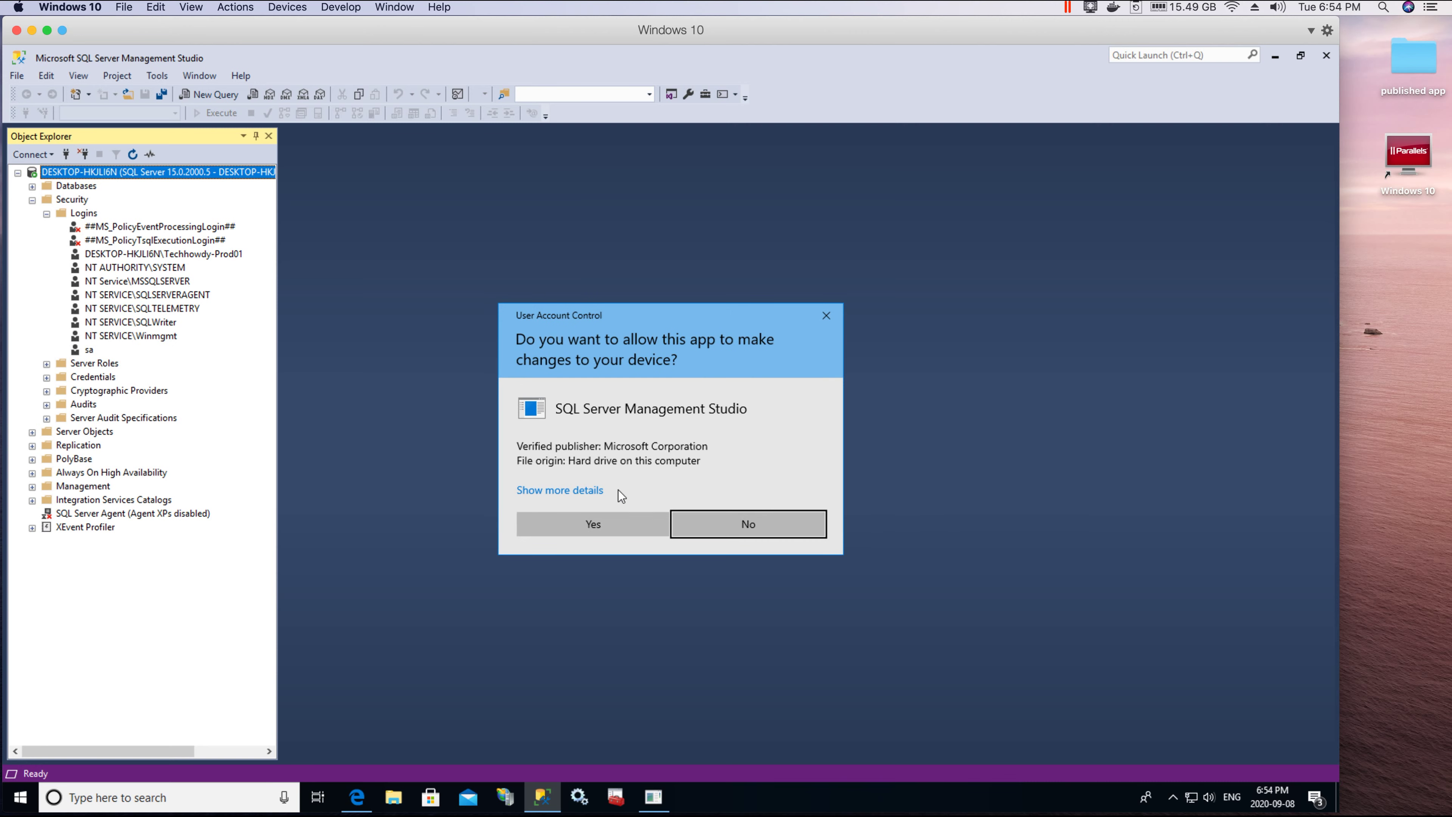
left_click(585, 521)
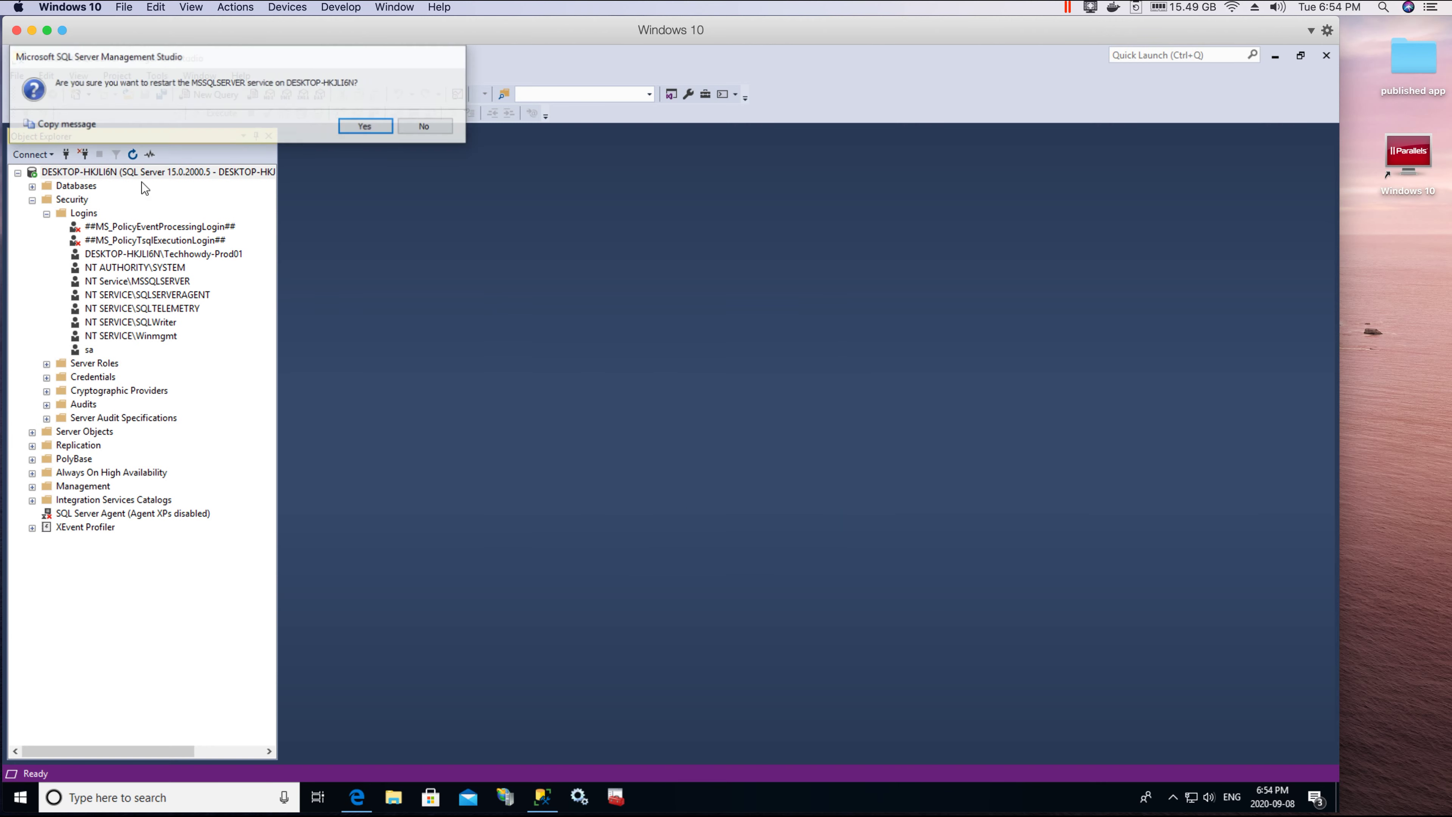
left_click_drag(236, 64, 826, 337)
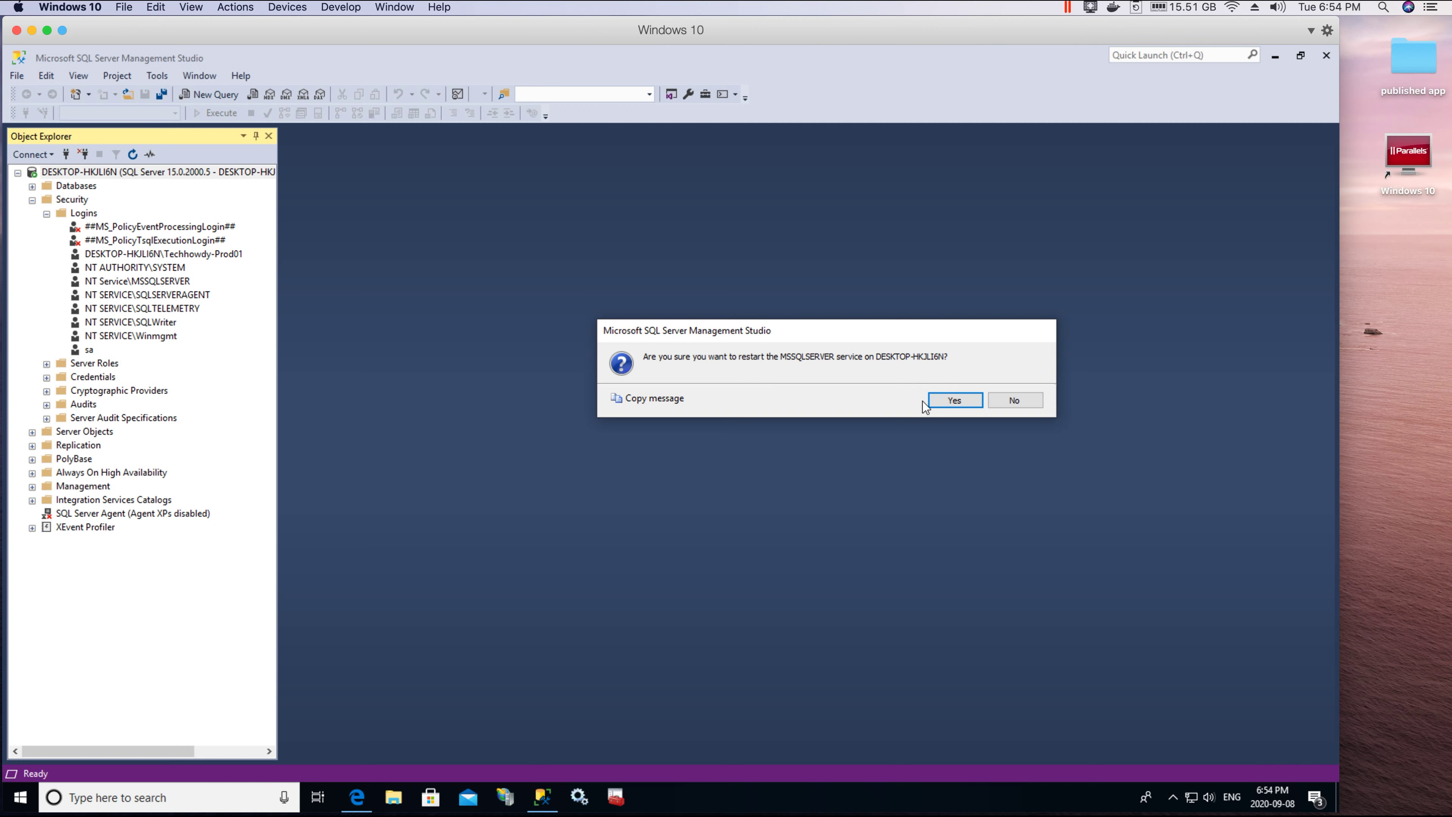
left_click(951, 400)
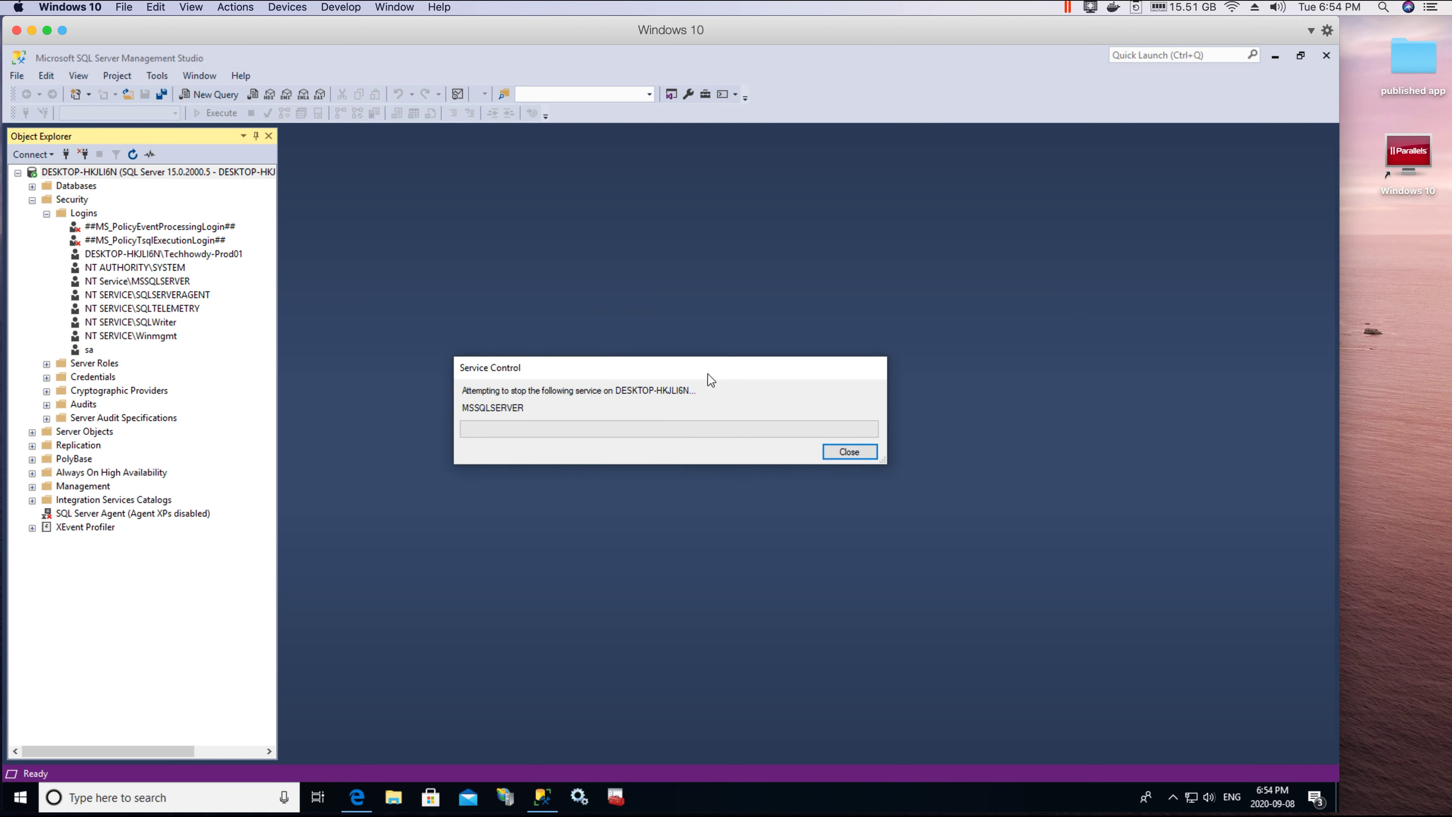
left_click_drag(708, 372, 725, 345)
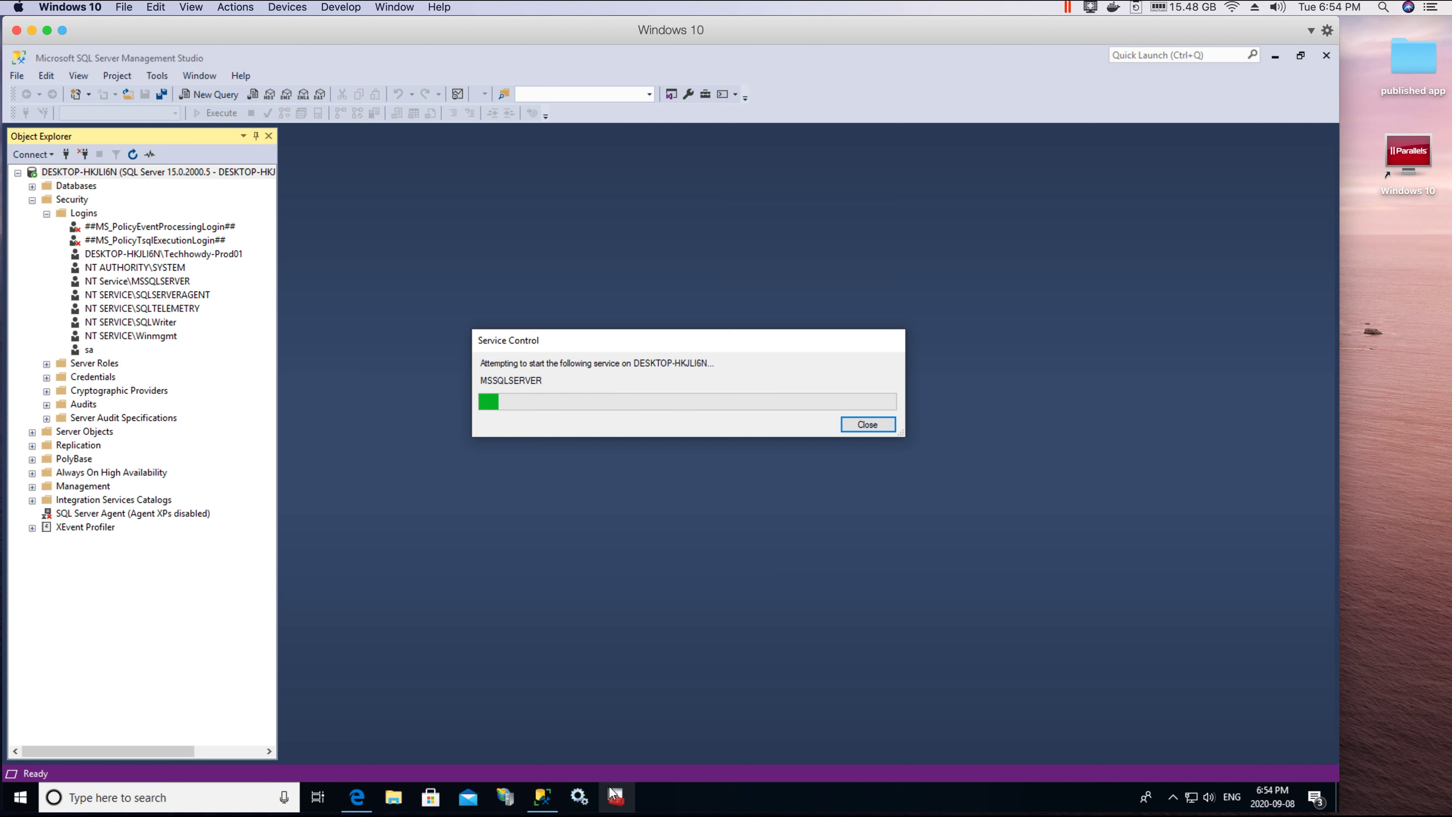
left_click(577, 800)
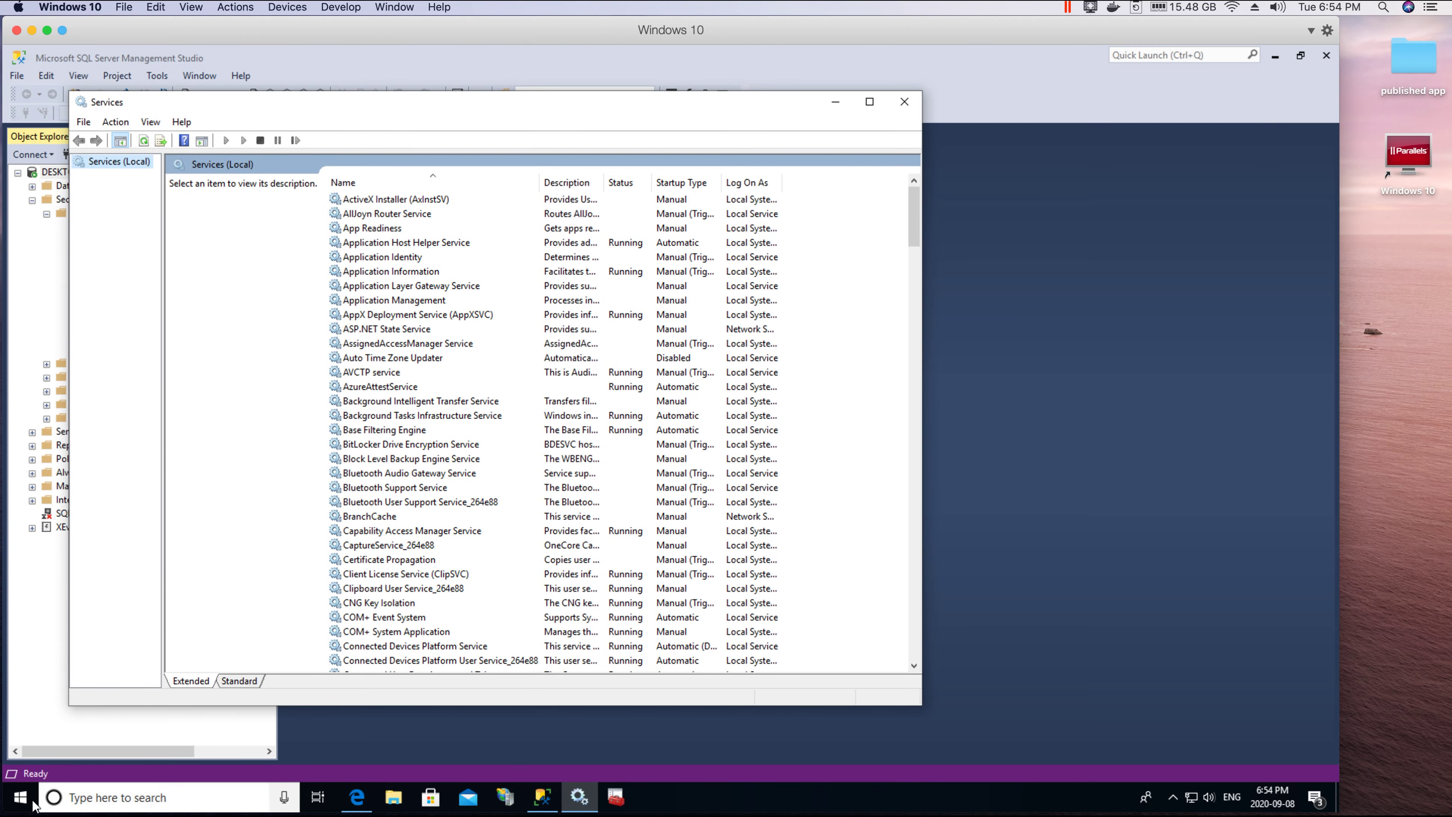
Step: Locate SQL Server (MSSQLSERVER) in Services, check its actions, then close Services
left_click(101, 801)
type("serv")
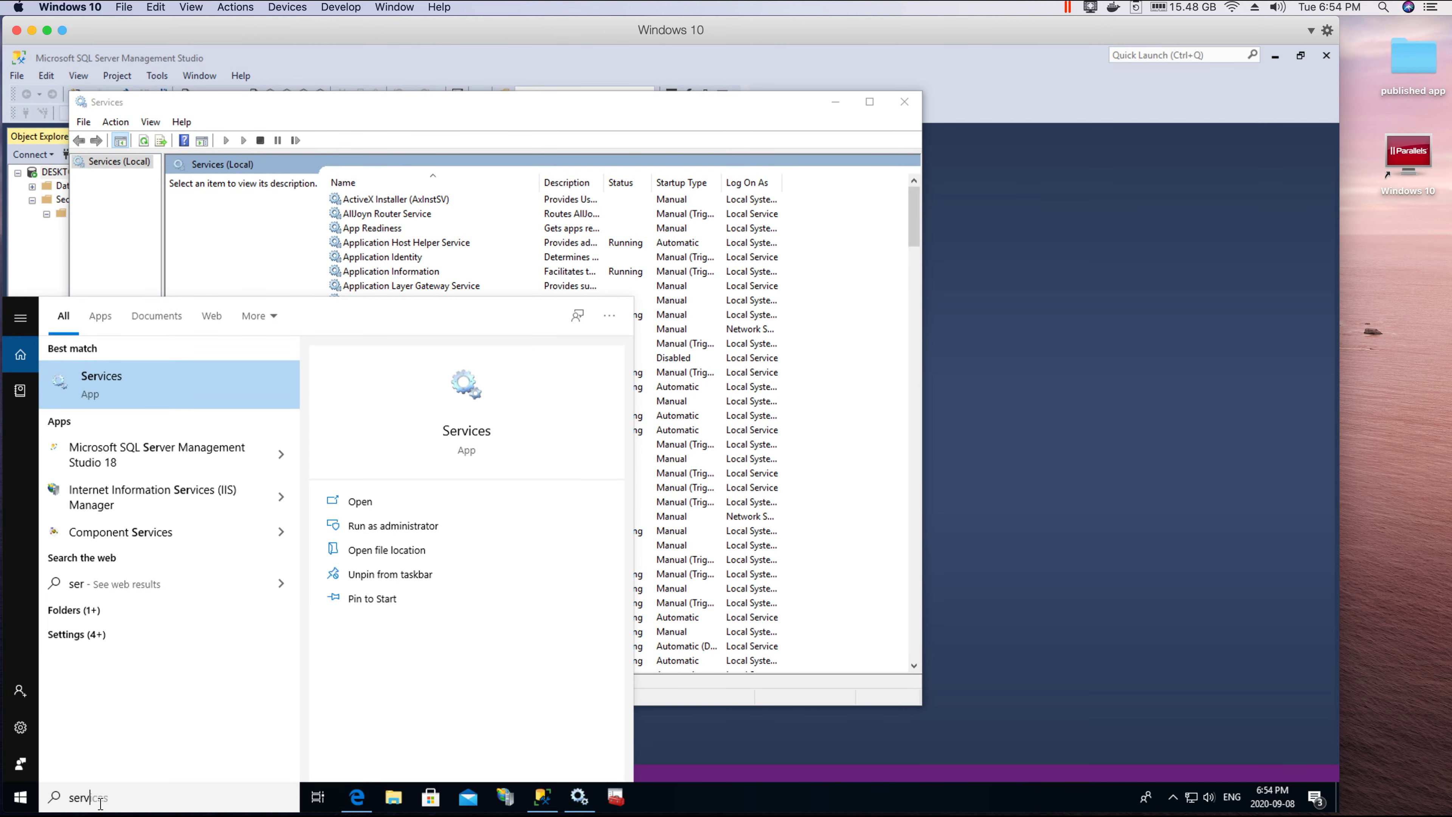
left_click(171, 386)
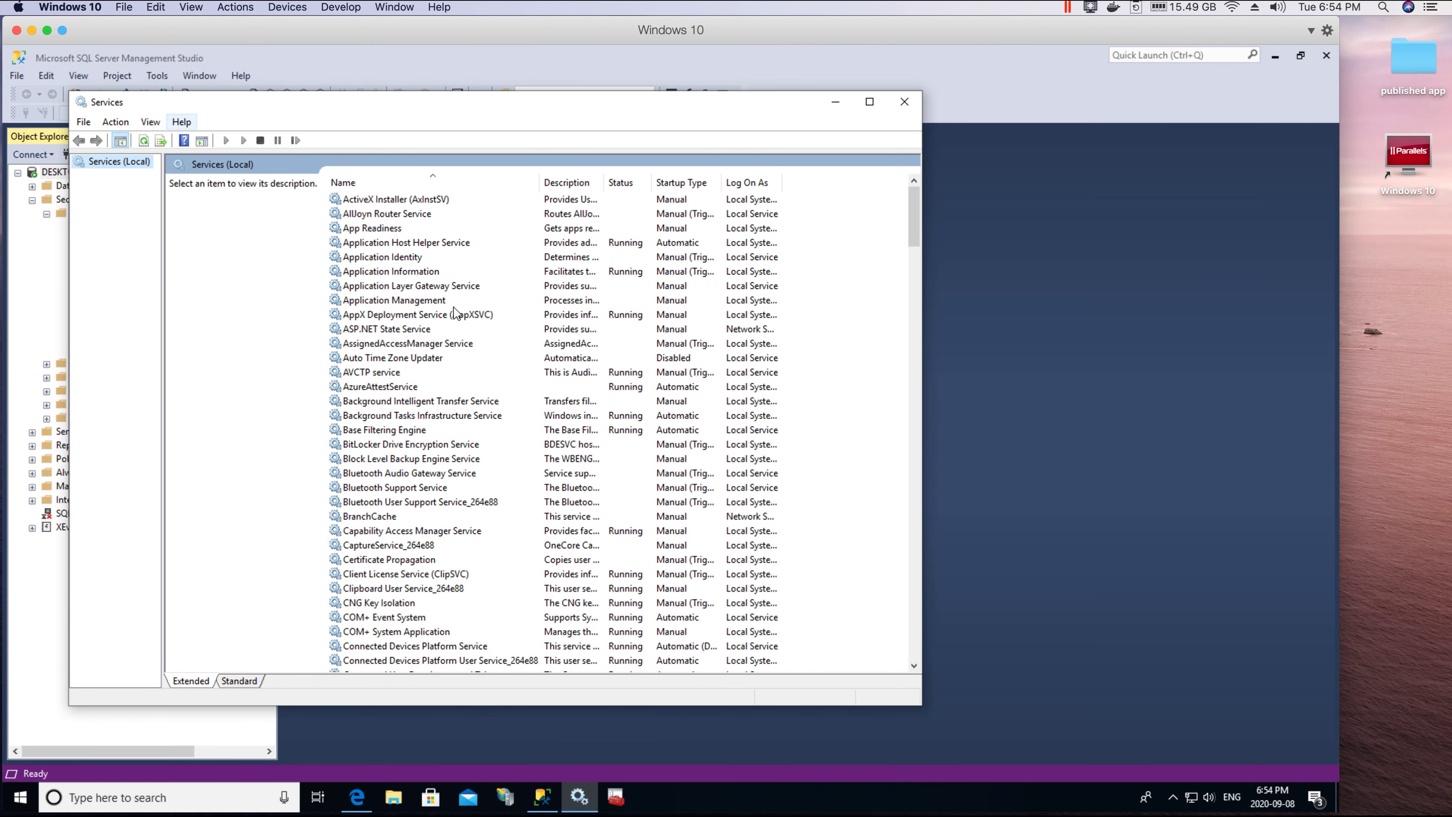
scroll(453, 306, "down", 16)
left_click_drag(914, 291, 898, 511)
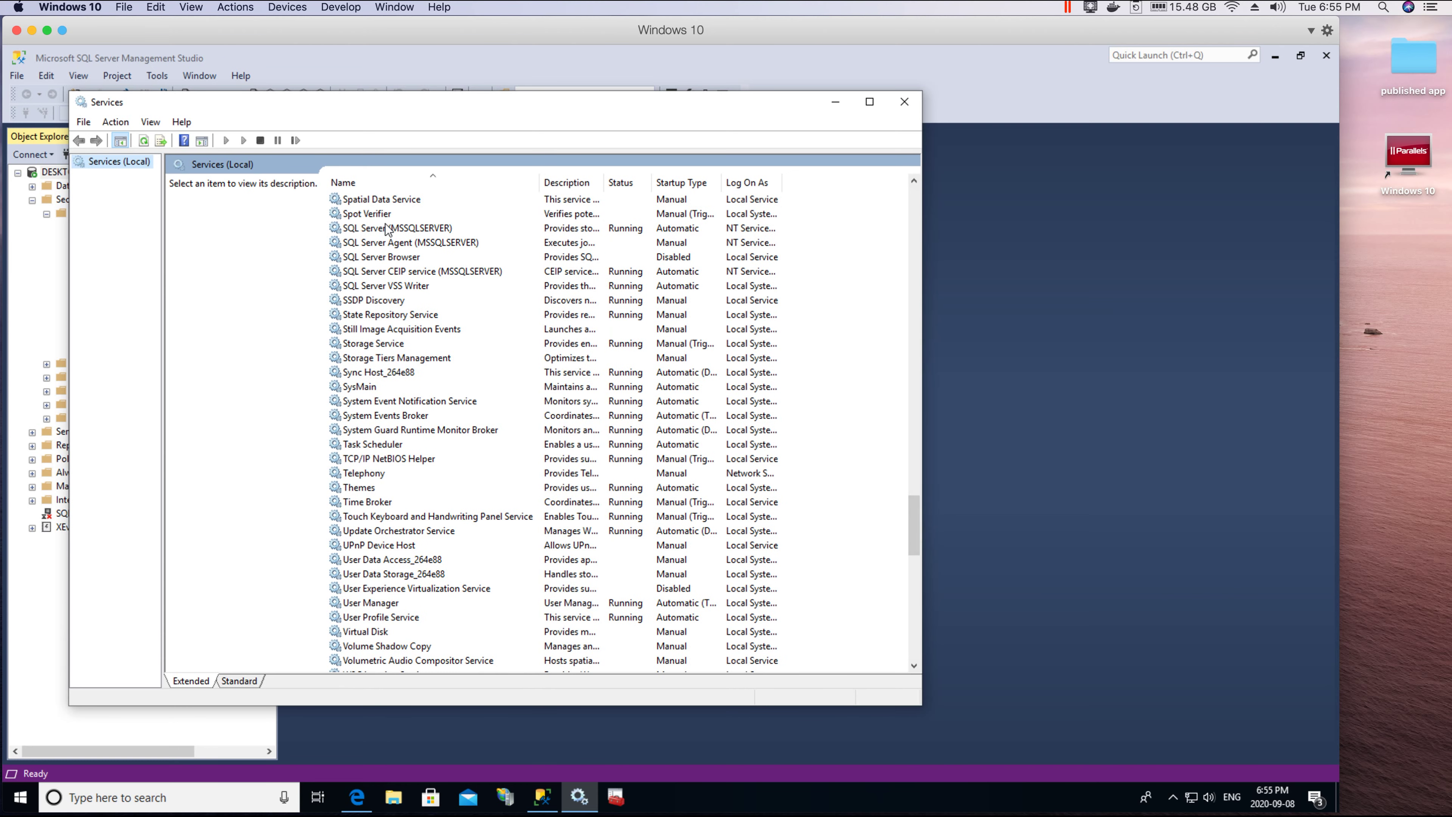
left_click(386, 229)
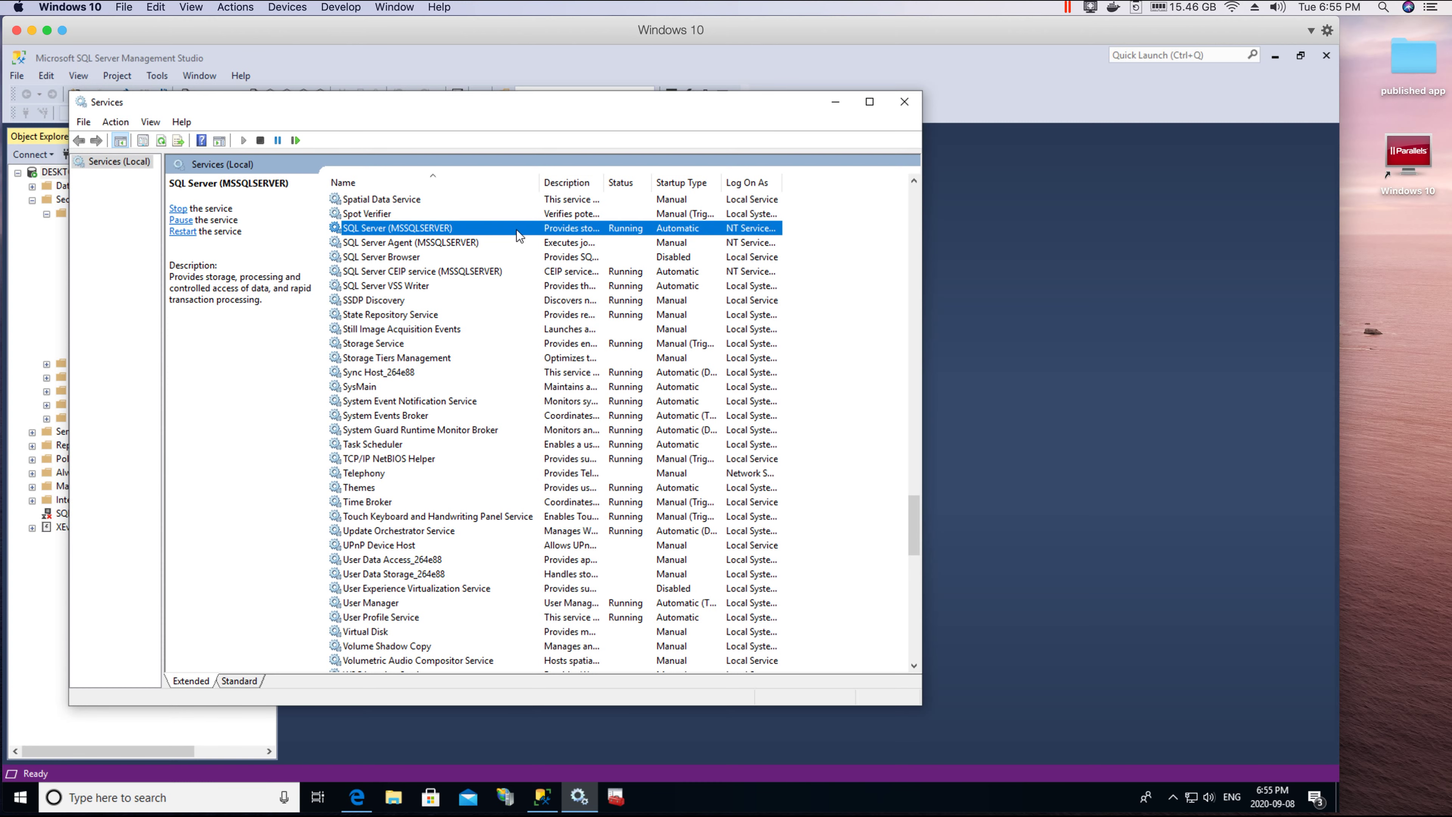
right_click(486, 227)
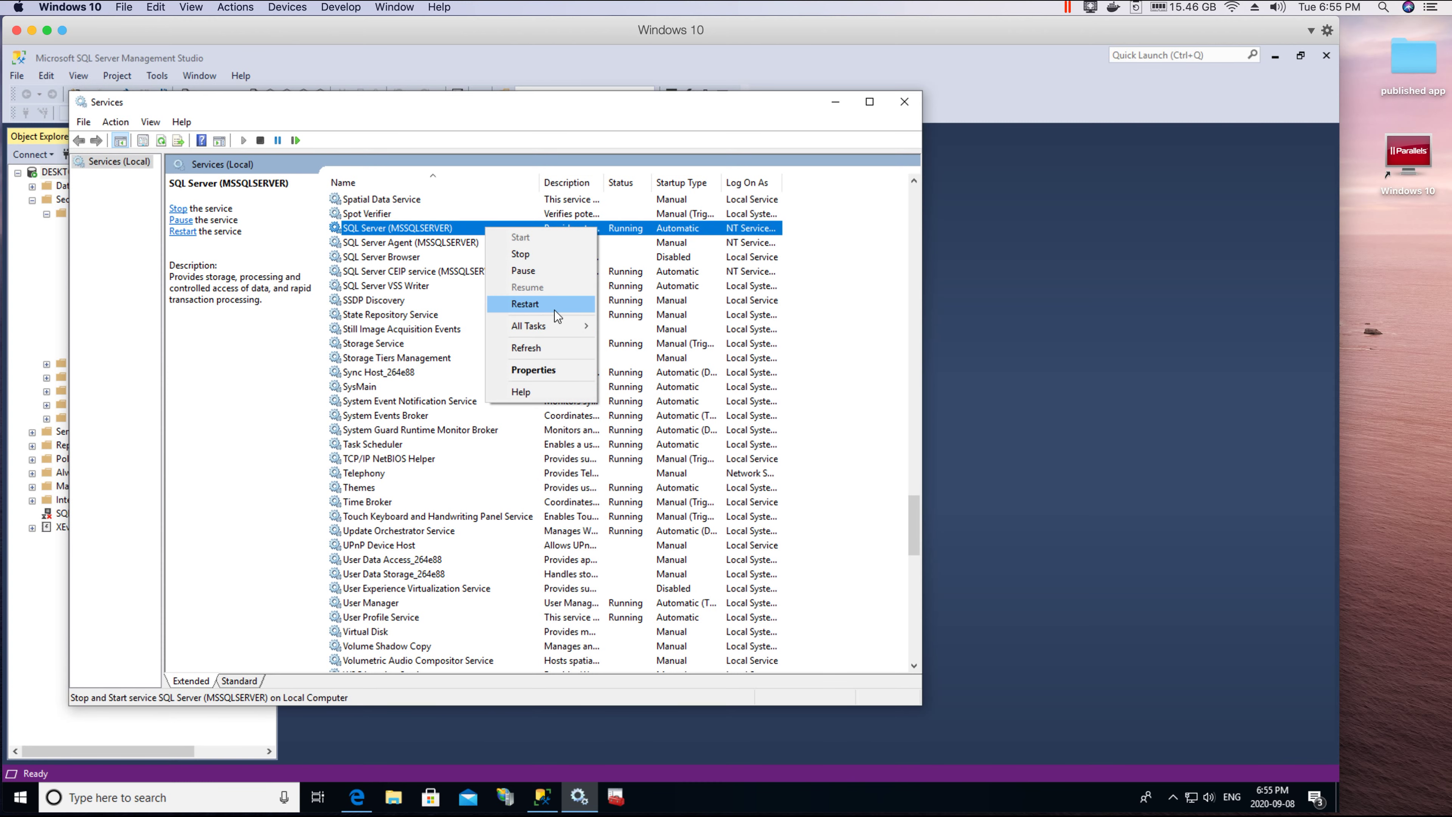
left_click(905, 102)
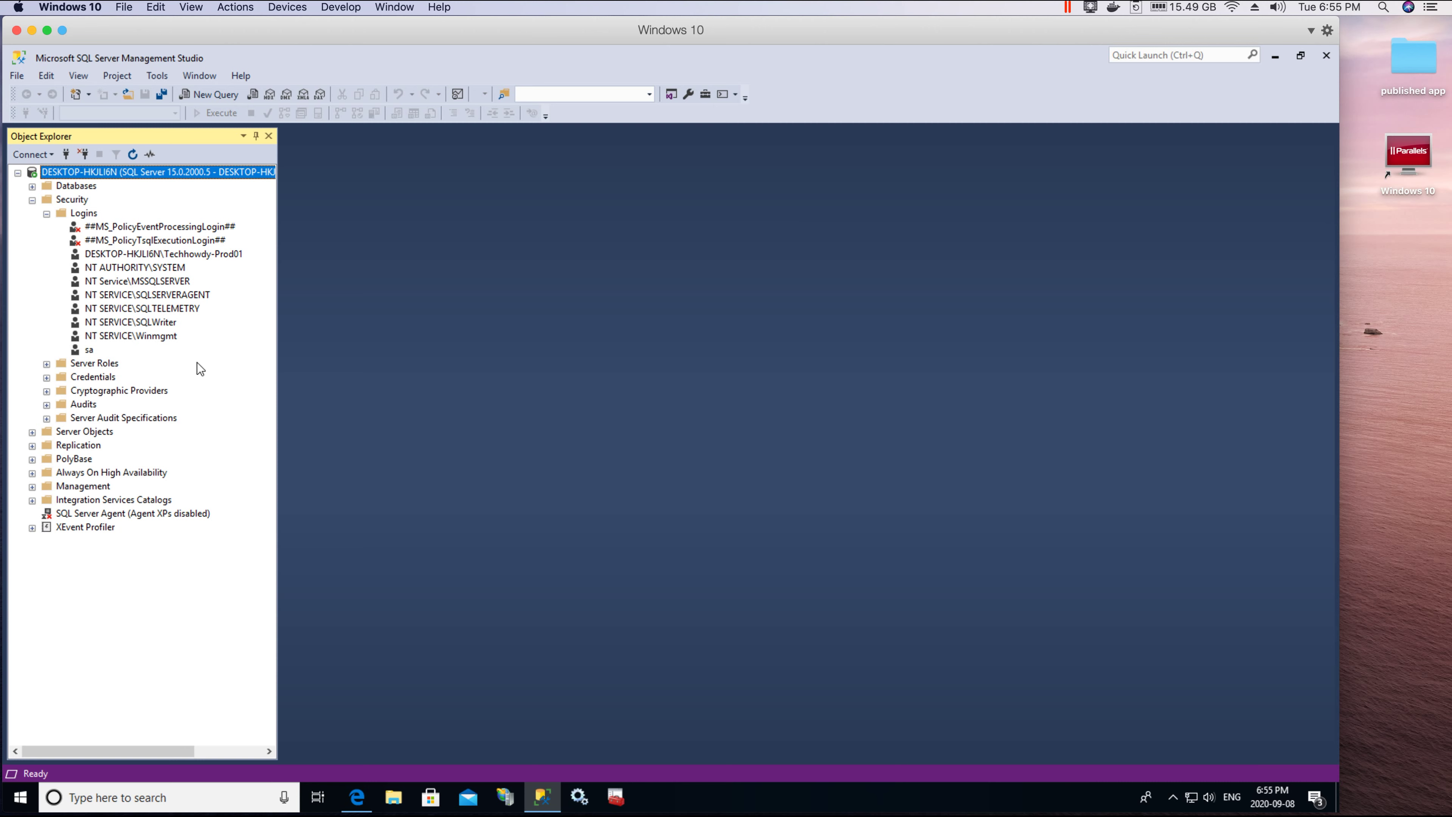
Step: Disconnect Object Explorer from the server and start a new connection
left_click(78, 351)
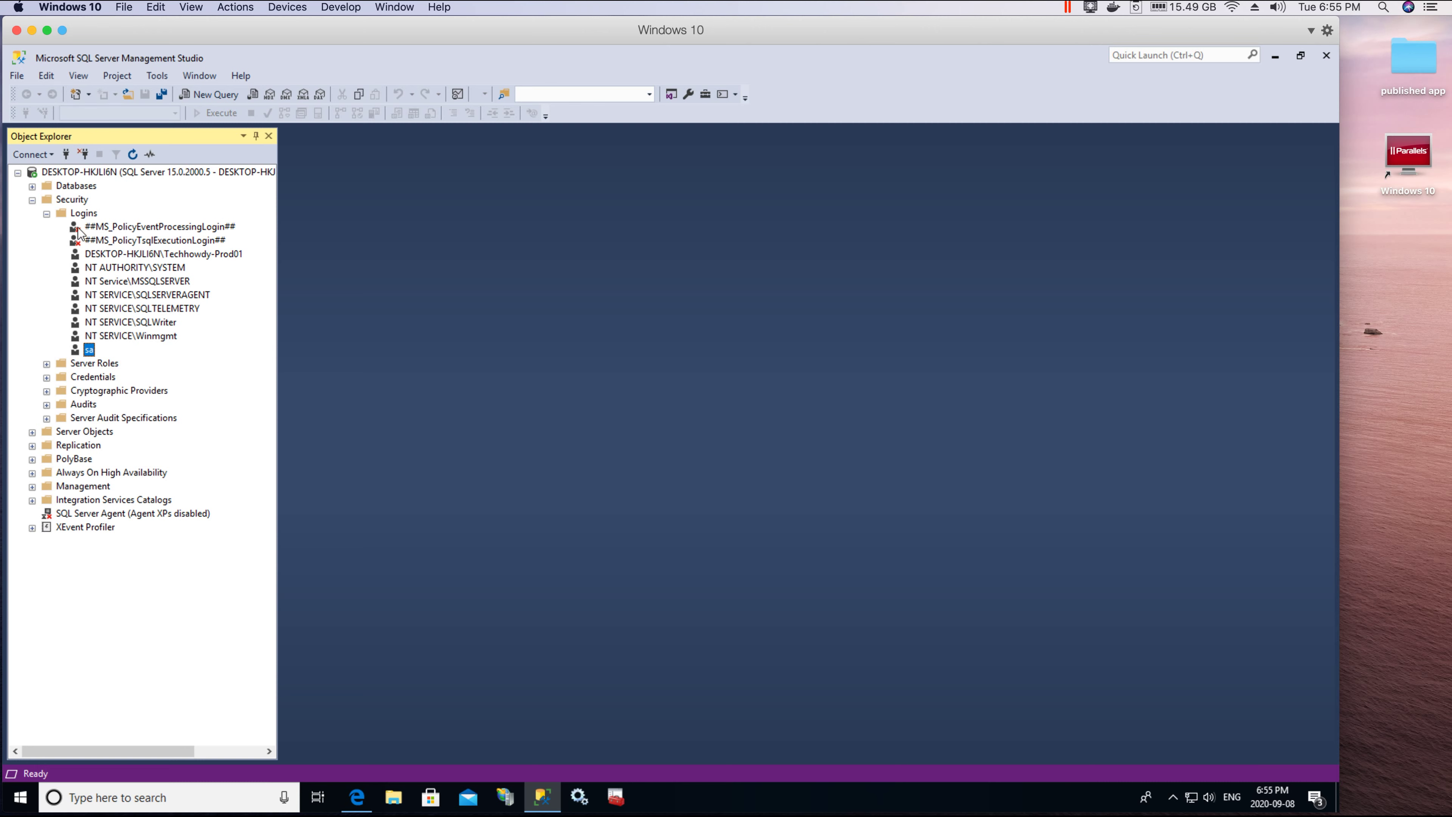
right_click(82, 173)
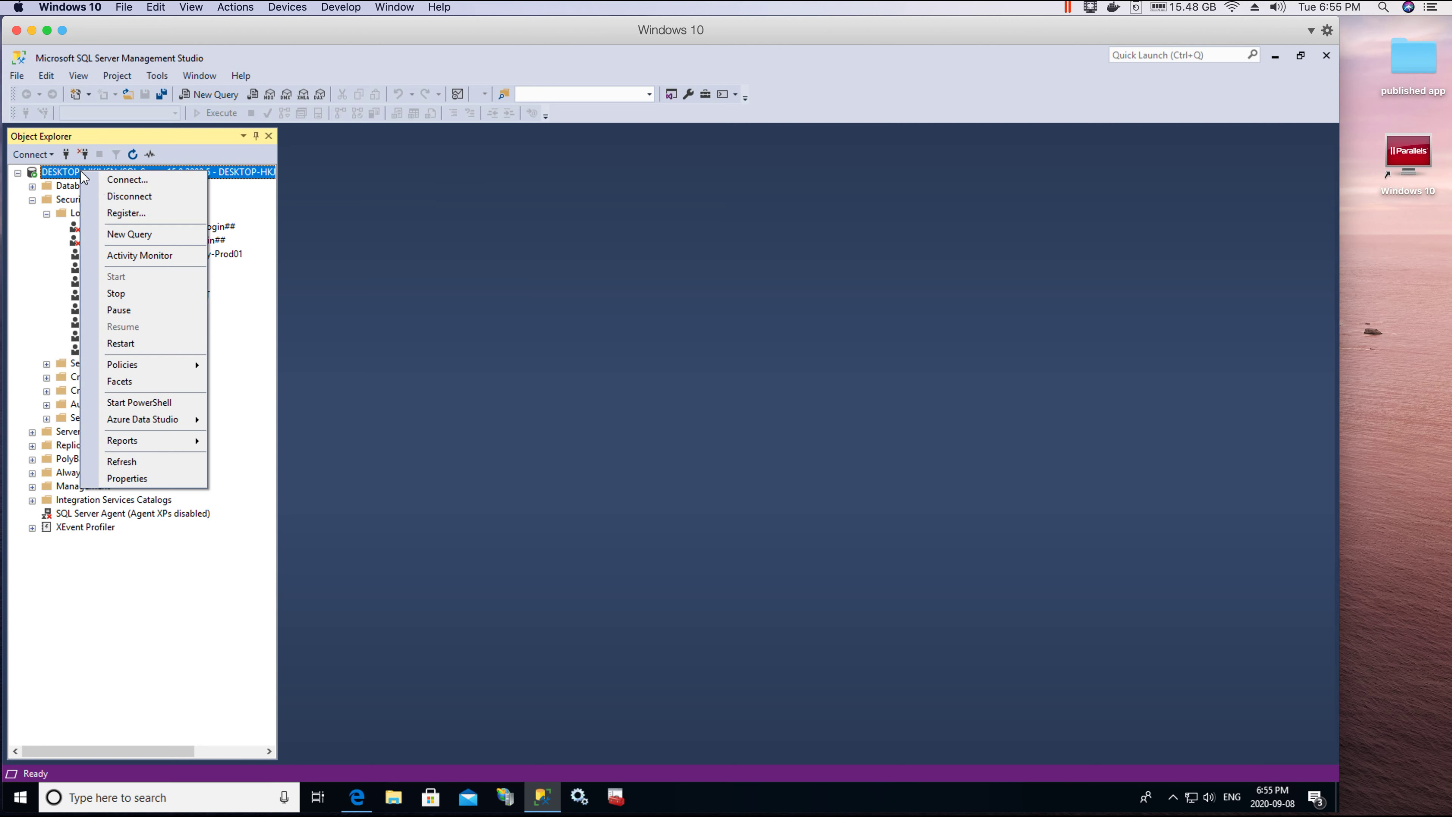
left_click(121, 196)
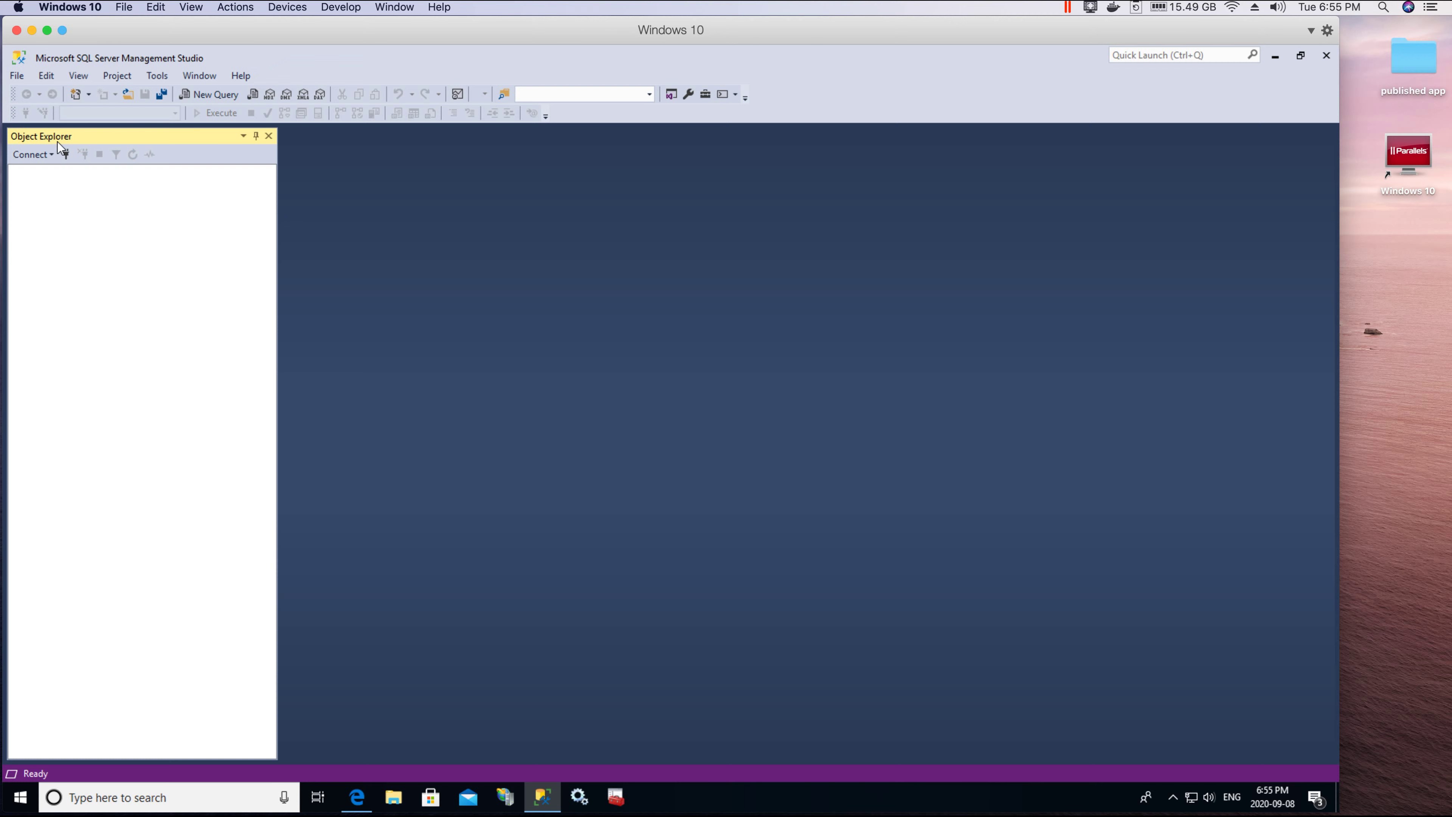
left_click(66, 154)
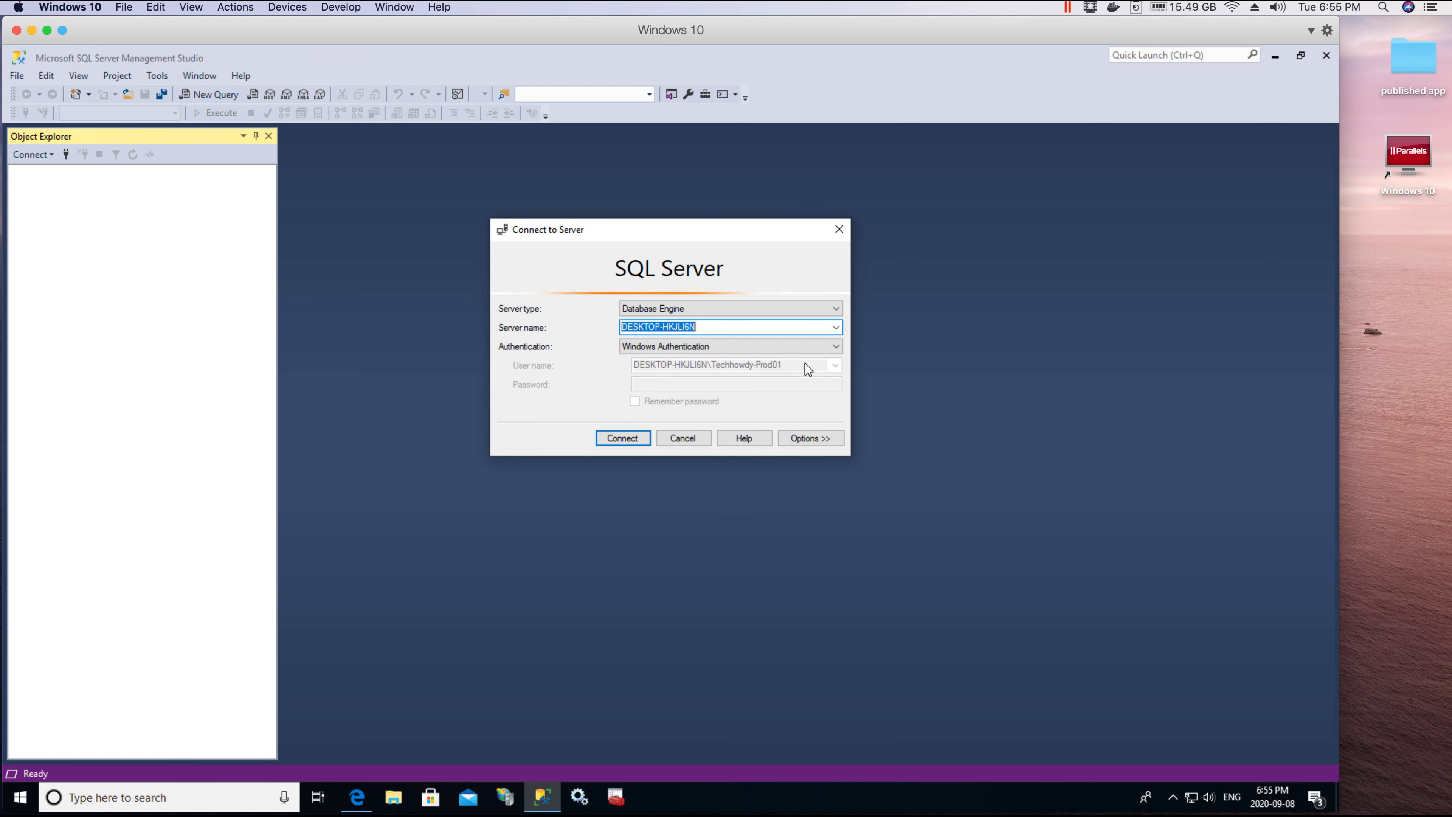
Step: Connect as sa using SQL Server Authentication
left_click(820, 349)
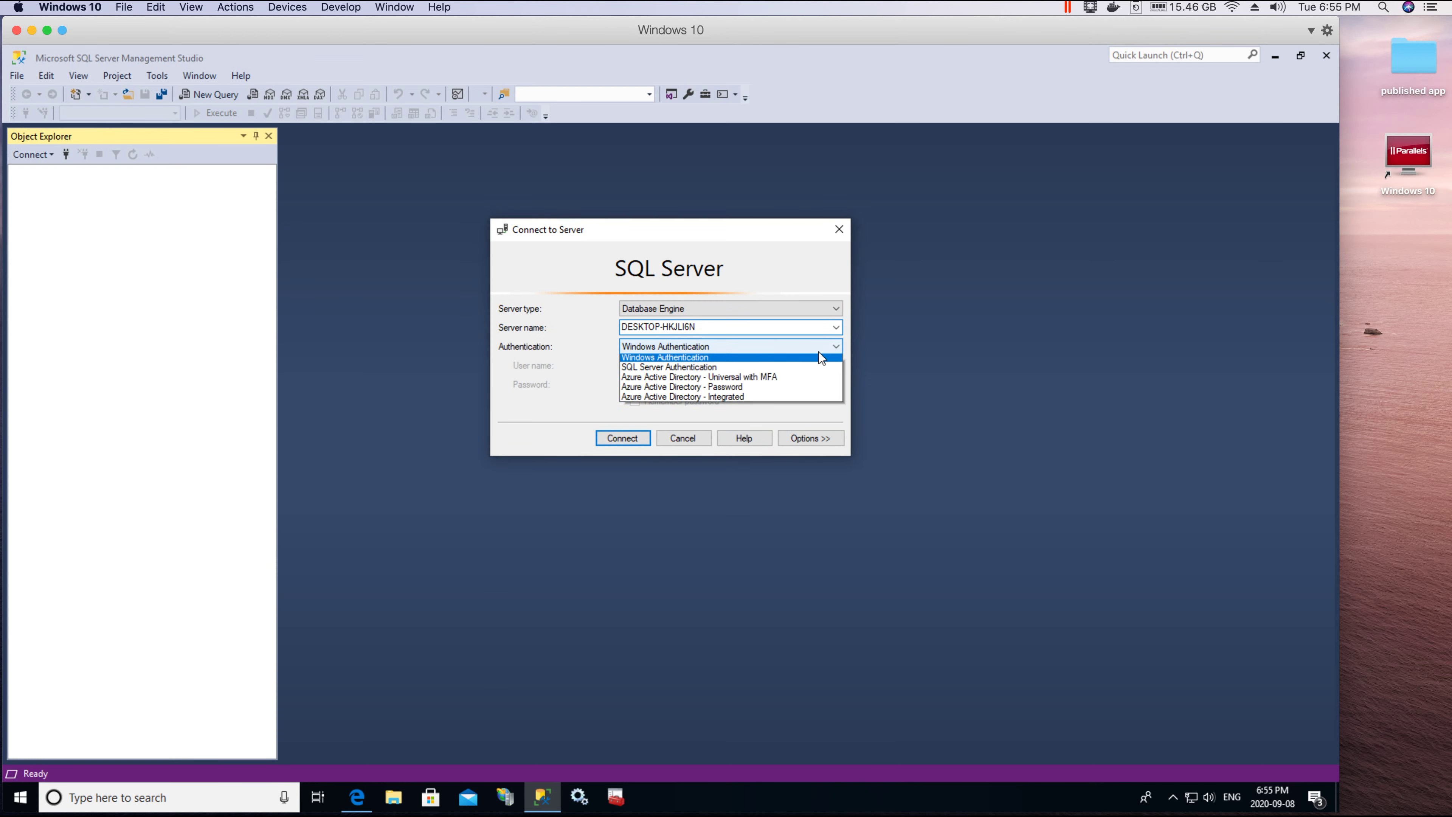
left_click(670, 373)
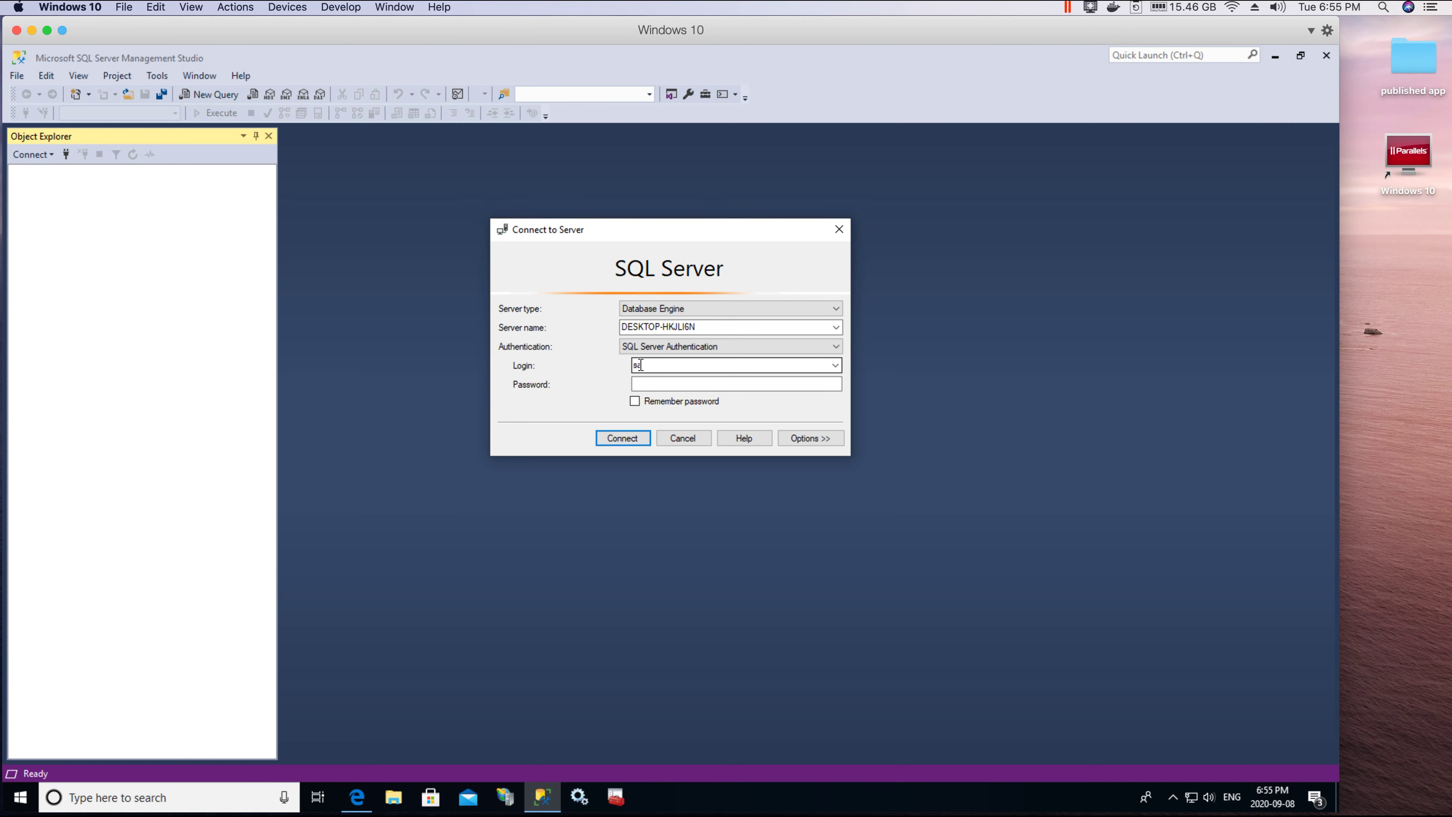
left_click(644, 386)
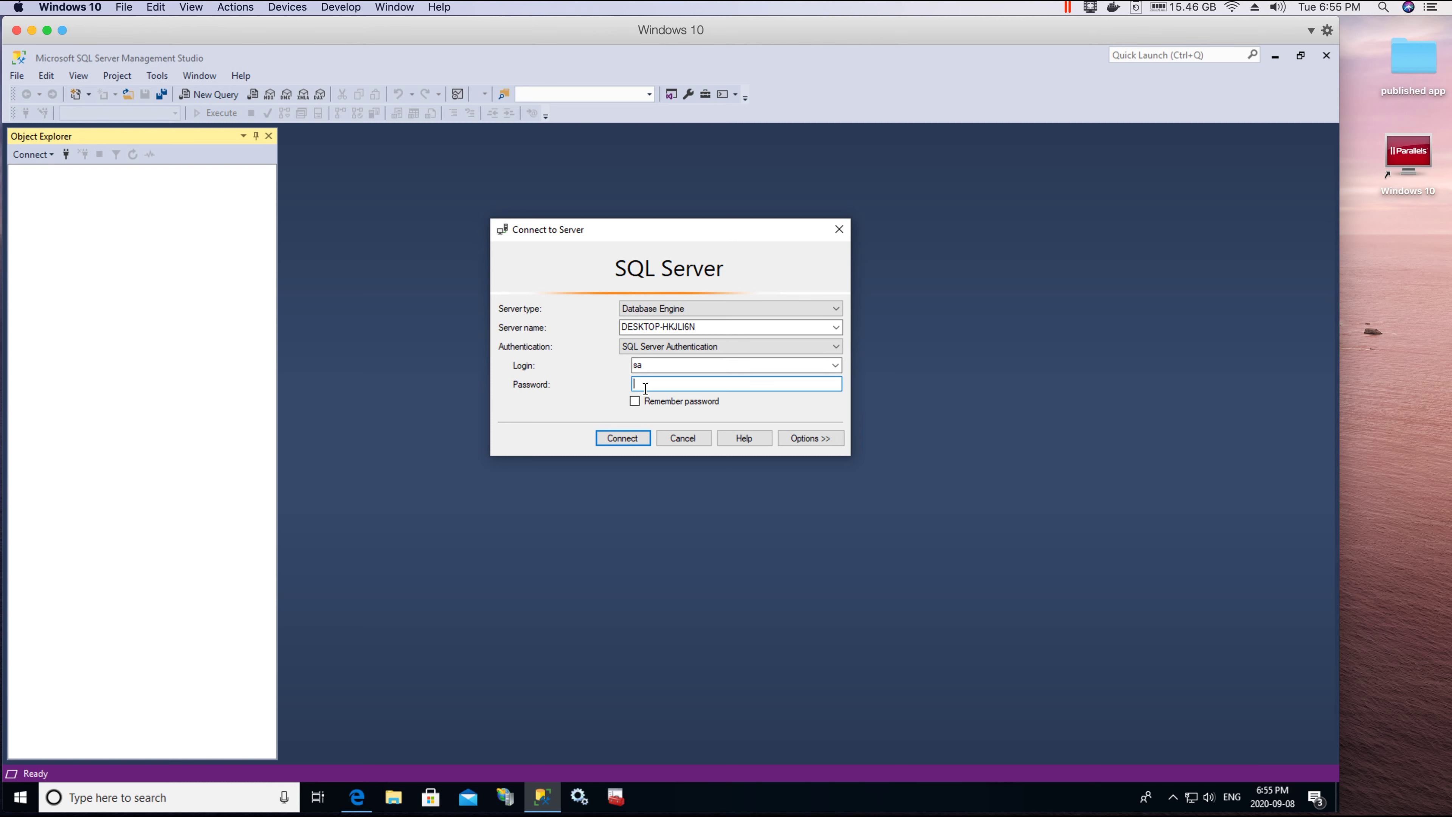
left_click(644, 388)
key("Return")
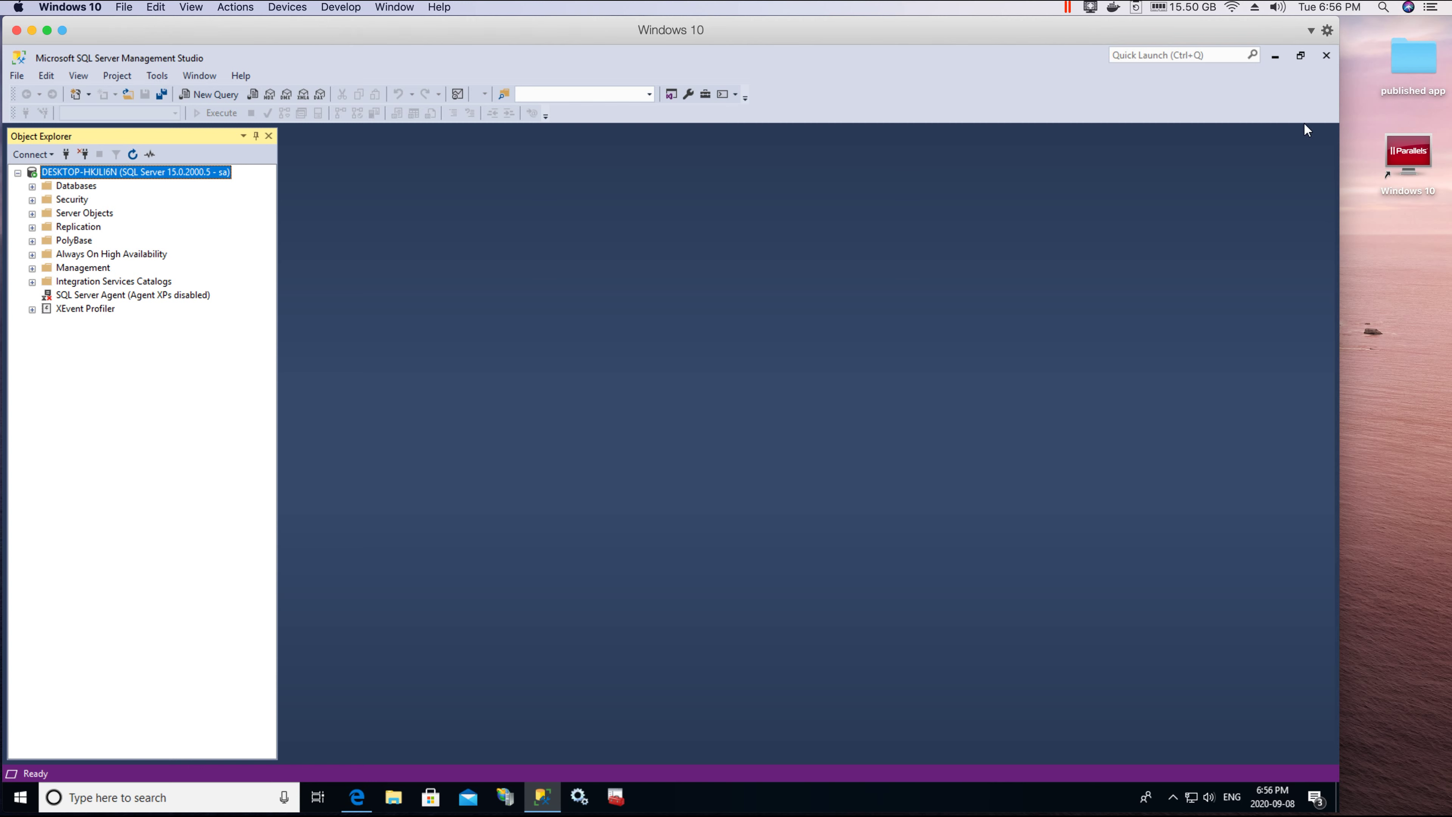
Step: Minimize Management Studio and Edge, enlarge IIS Manager, then minimize it as well
left_click(1283, 65)
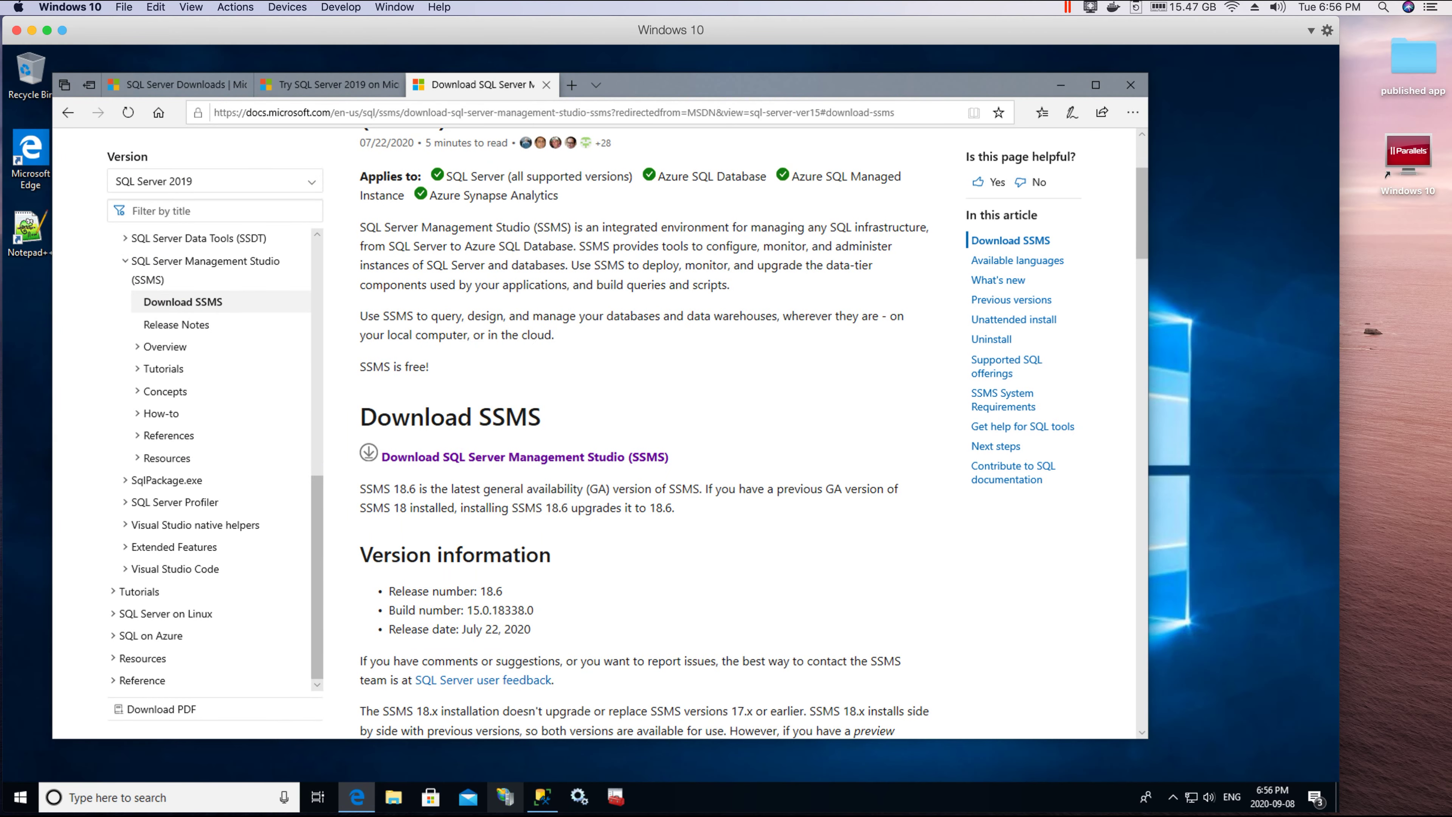
left_click(867, 784)
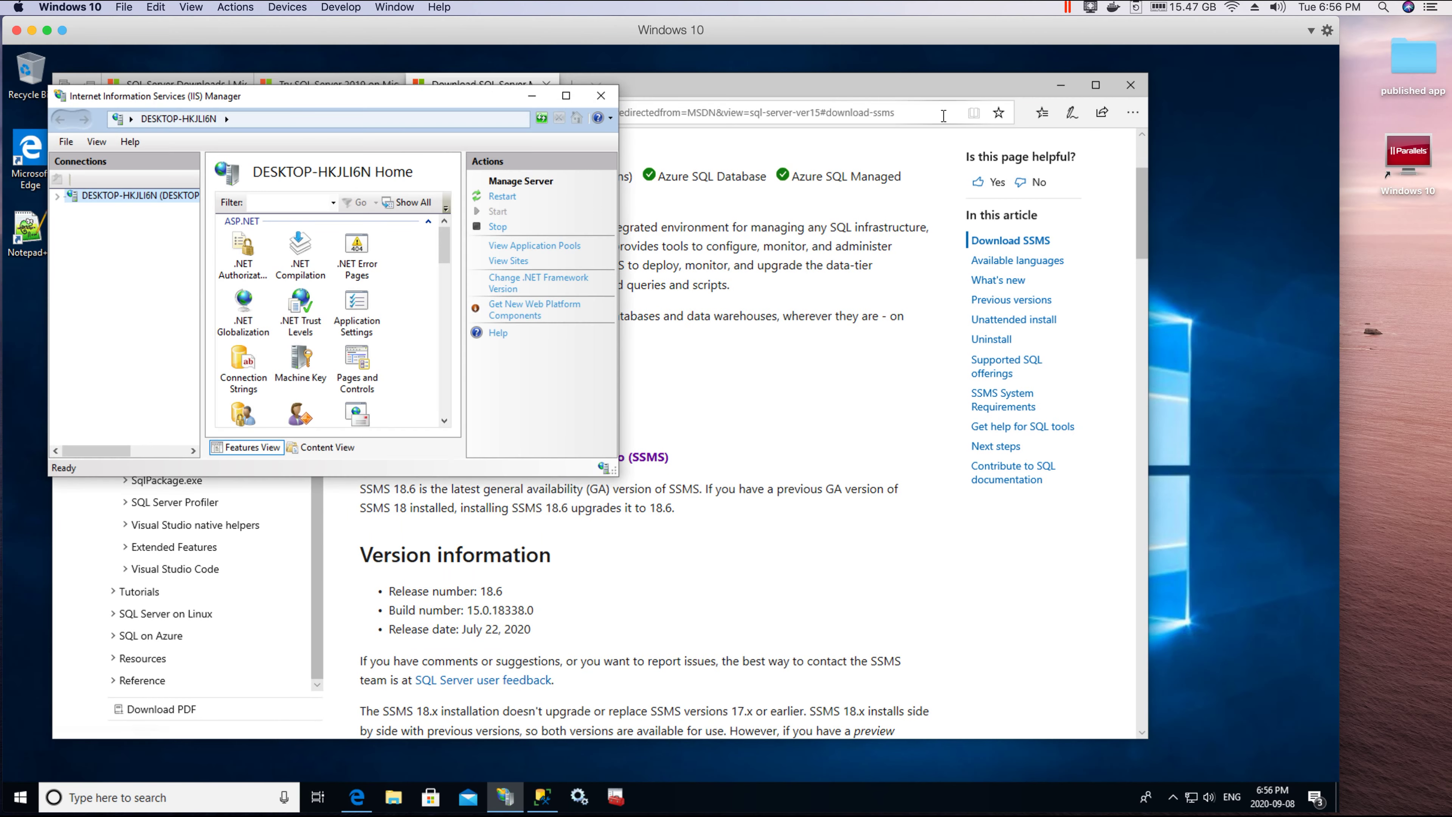
left_click(1059, 86)
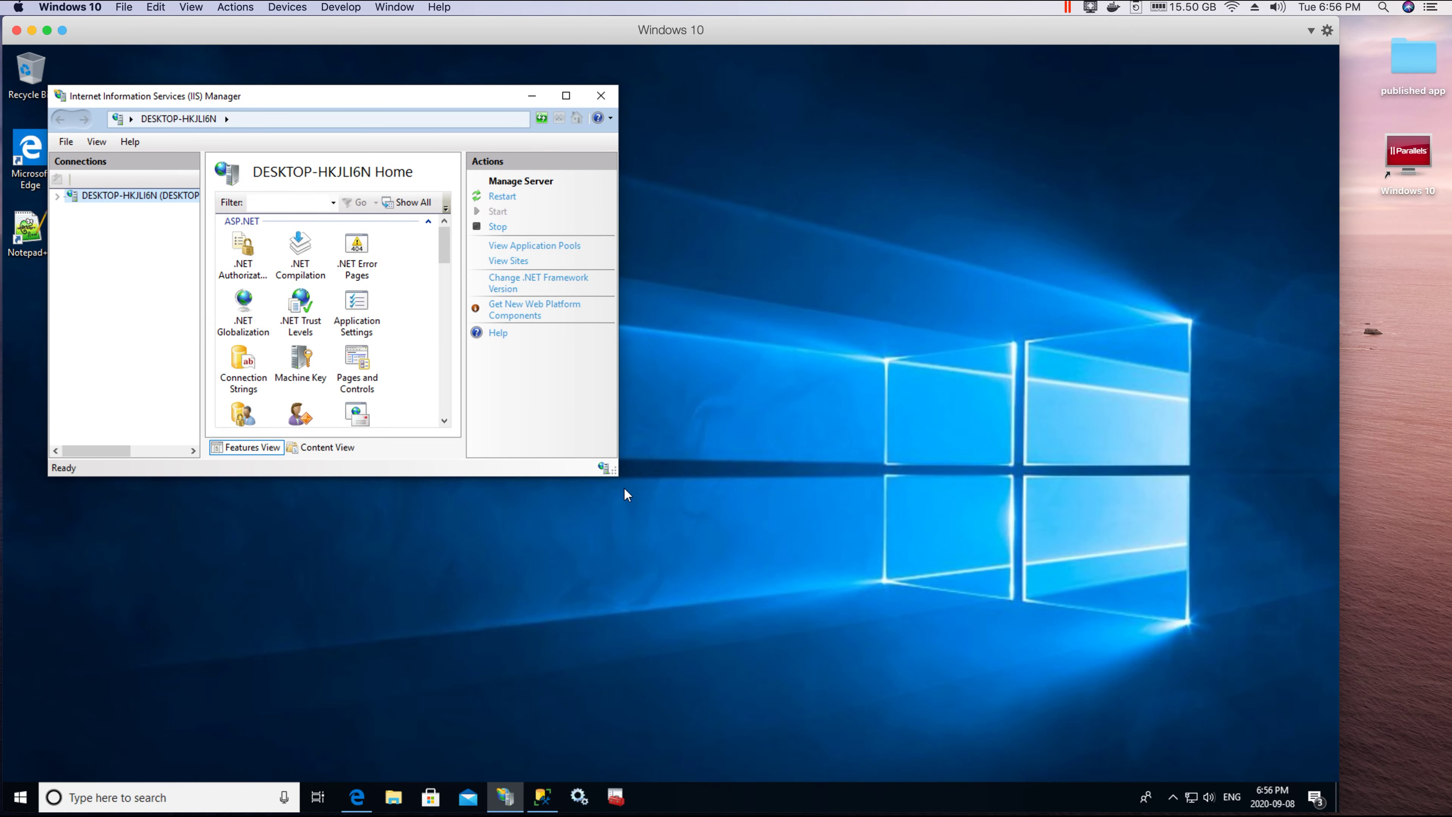
left_click_drag(616, 474, 1178, 678)
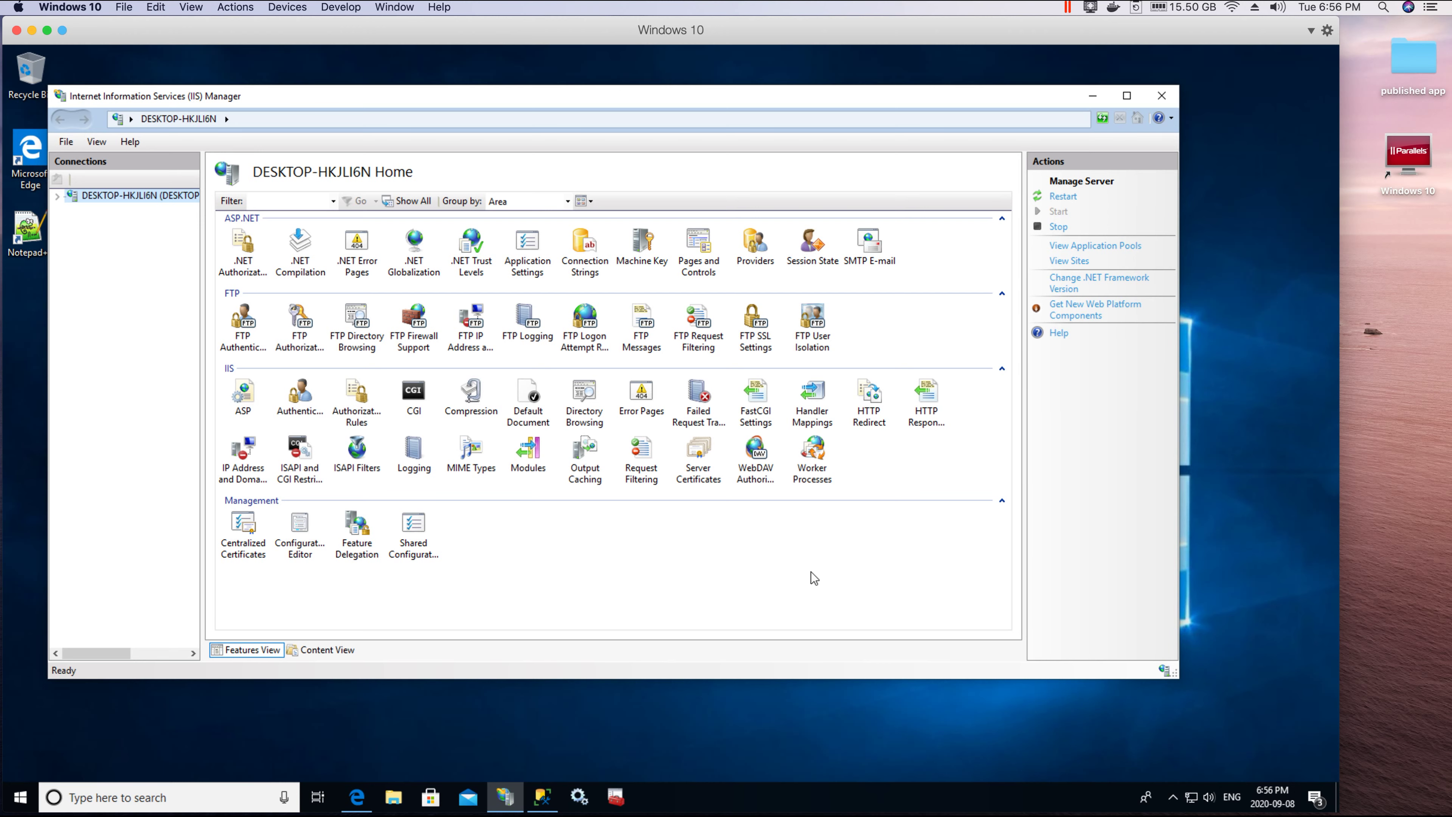
left_click(1089, 96)
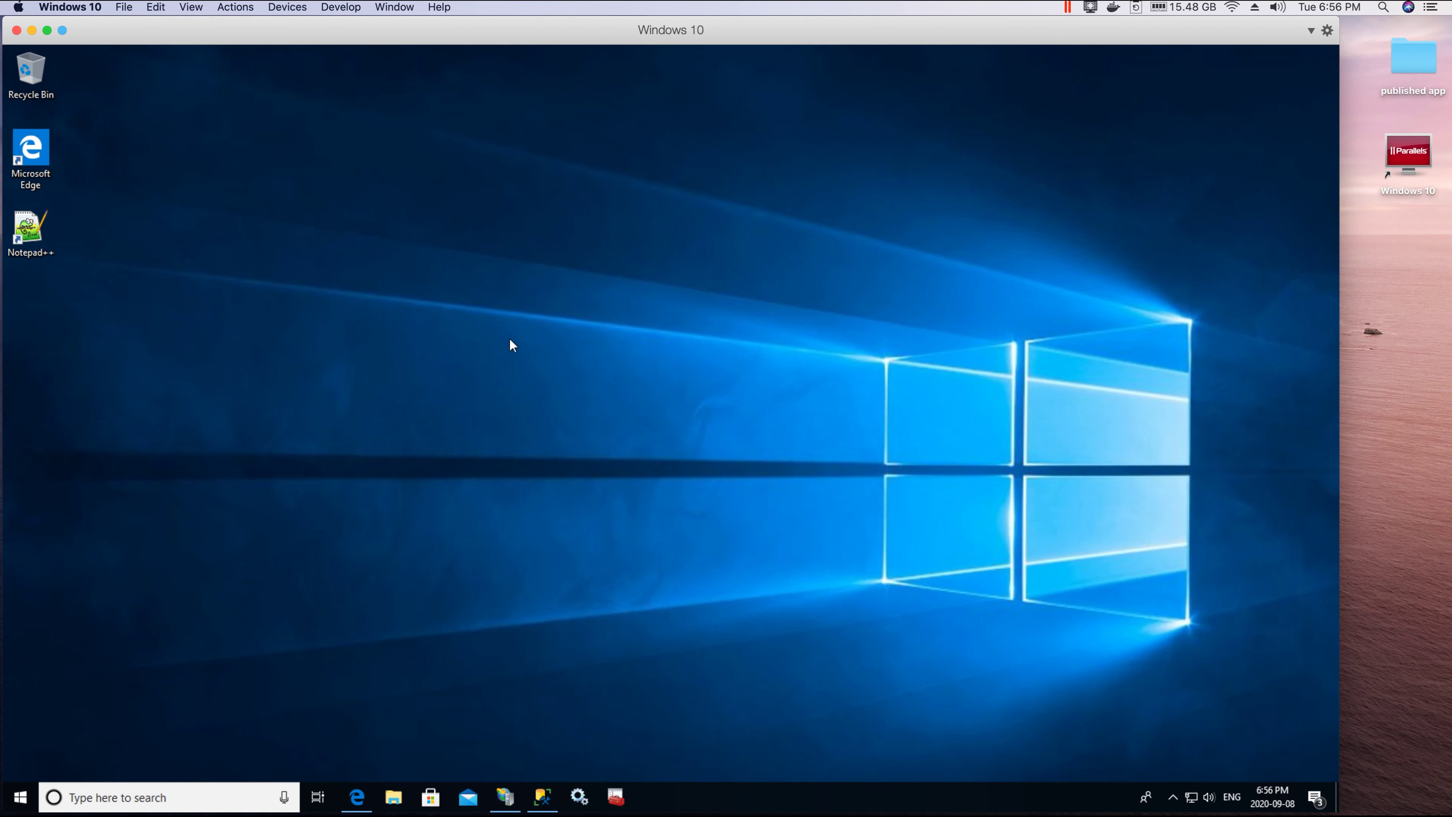
Step: Search 'turn windows fea' and open Turn Windows features on or off
left_click(148, 803)
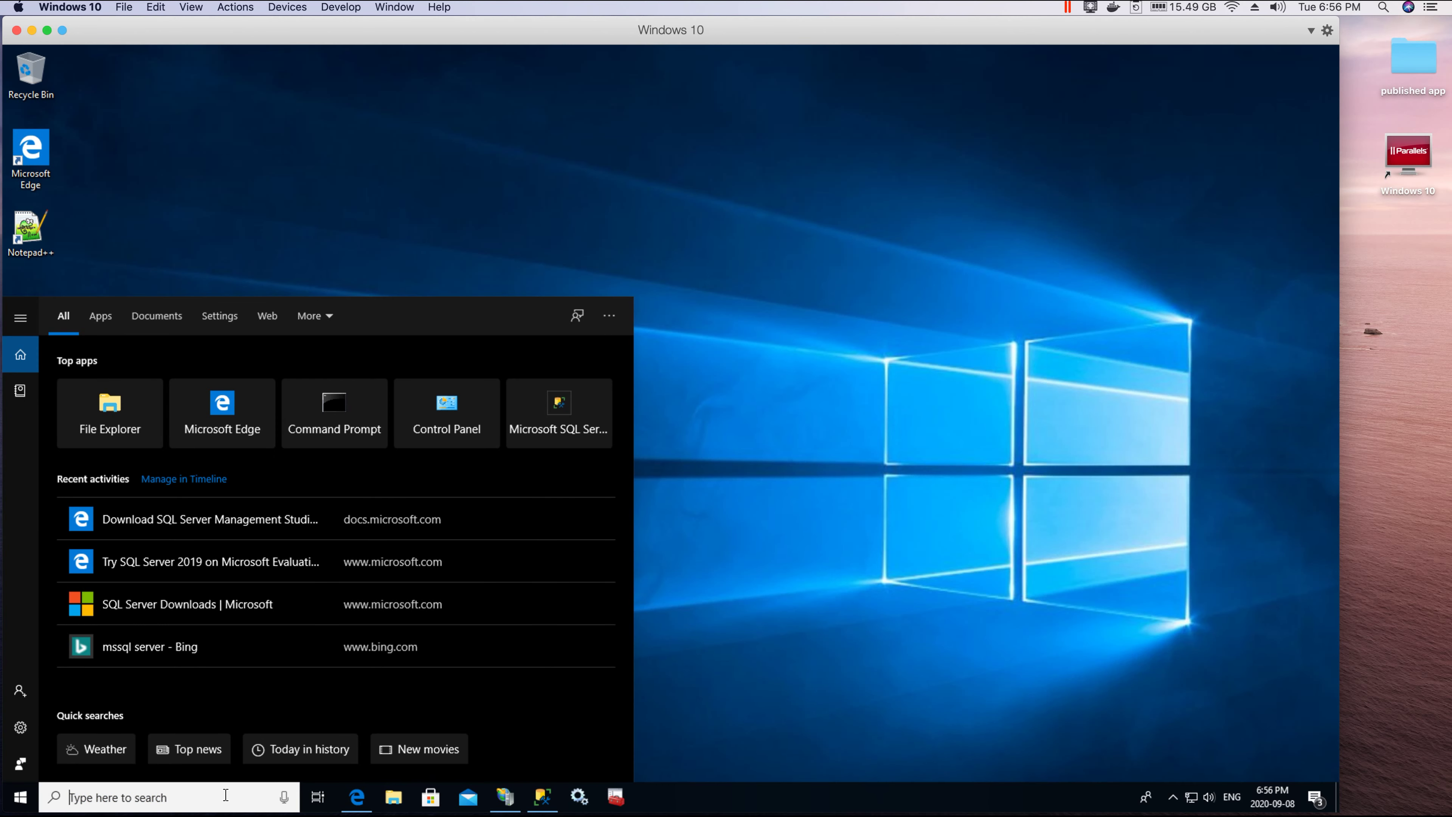
type("tur")
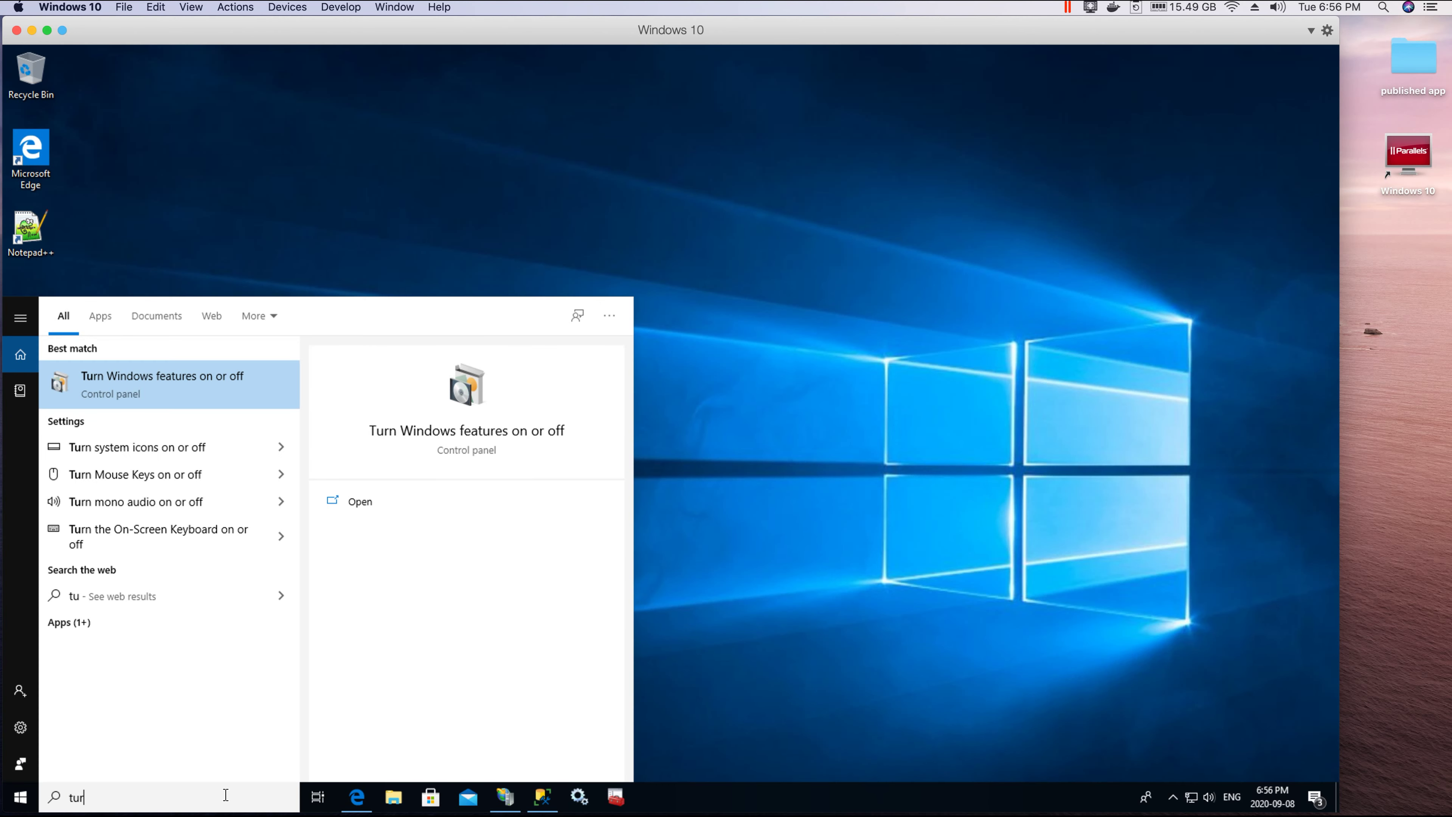
type("n windows fea")
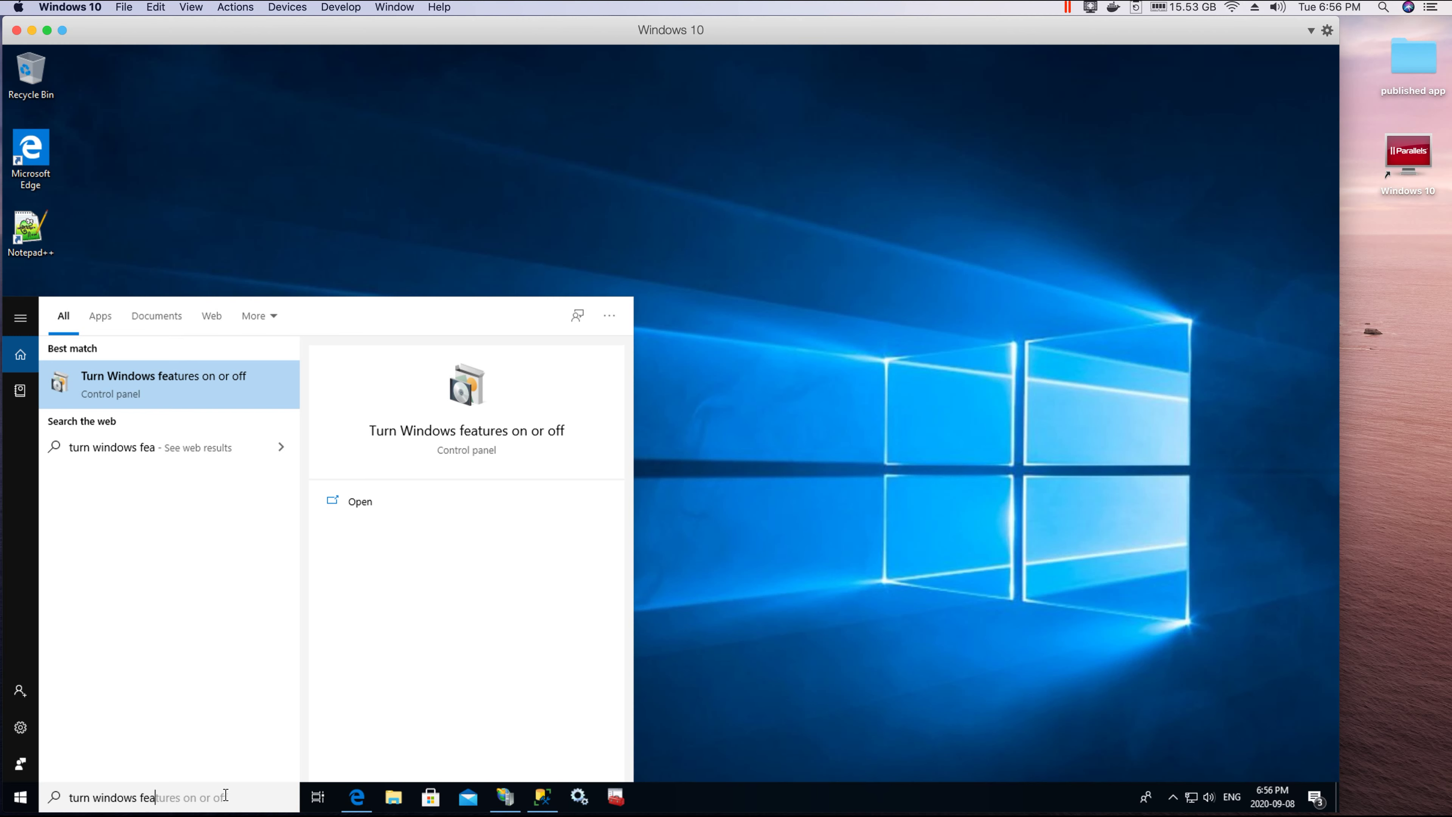
left_click(121, 387)
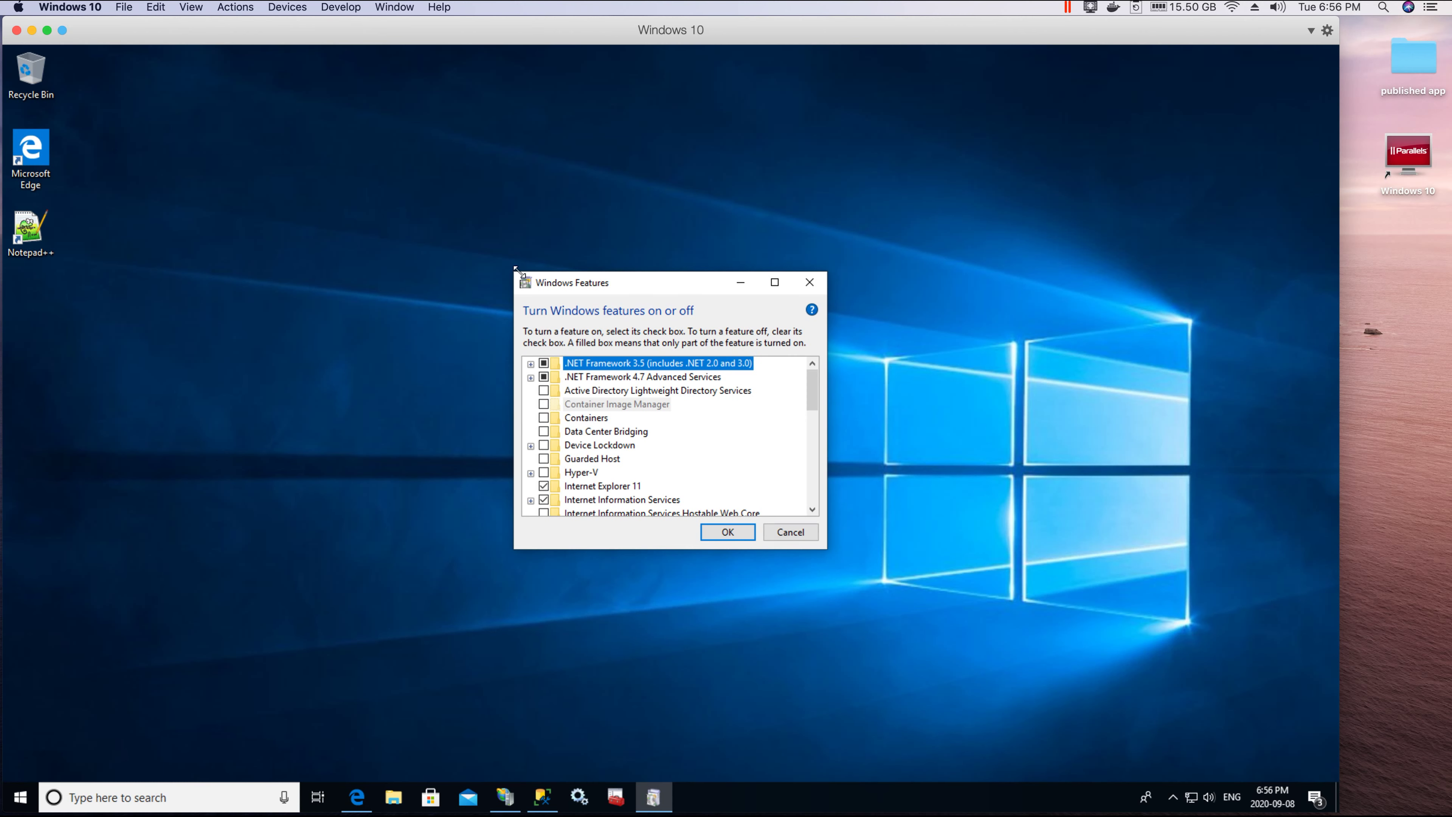
Step: Review Internet Information Services, FTP Server, Web Management Tools and World Wide Web Services, then cancel unchanged
left_click_drag(517, 268, 138, 88)
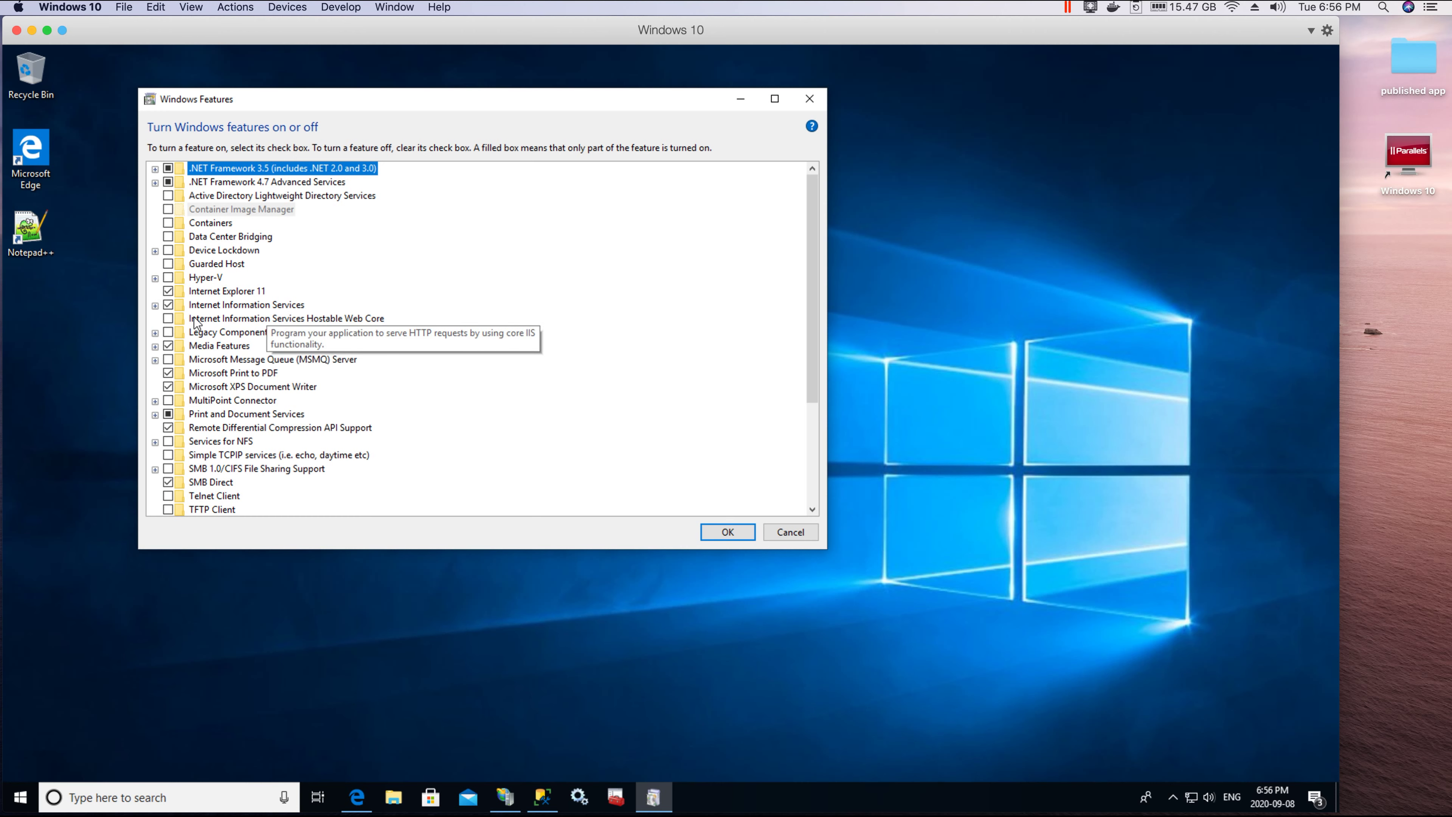
left_click(155, 306)
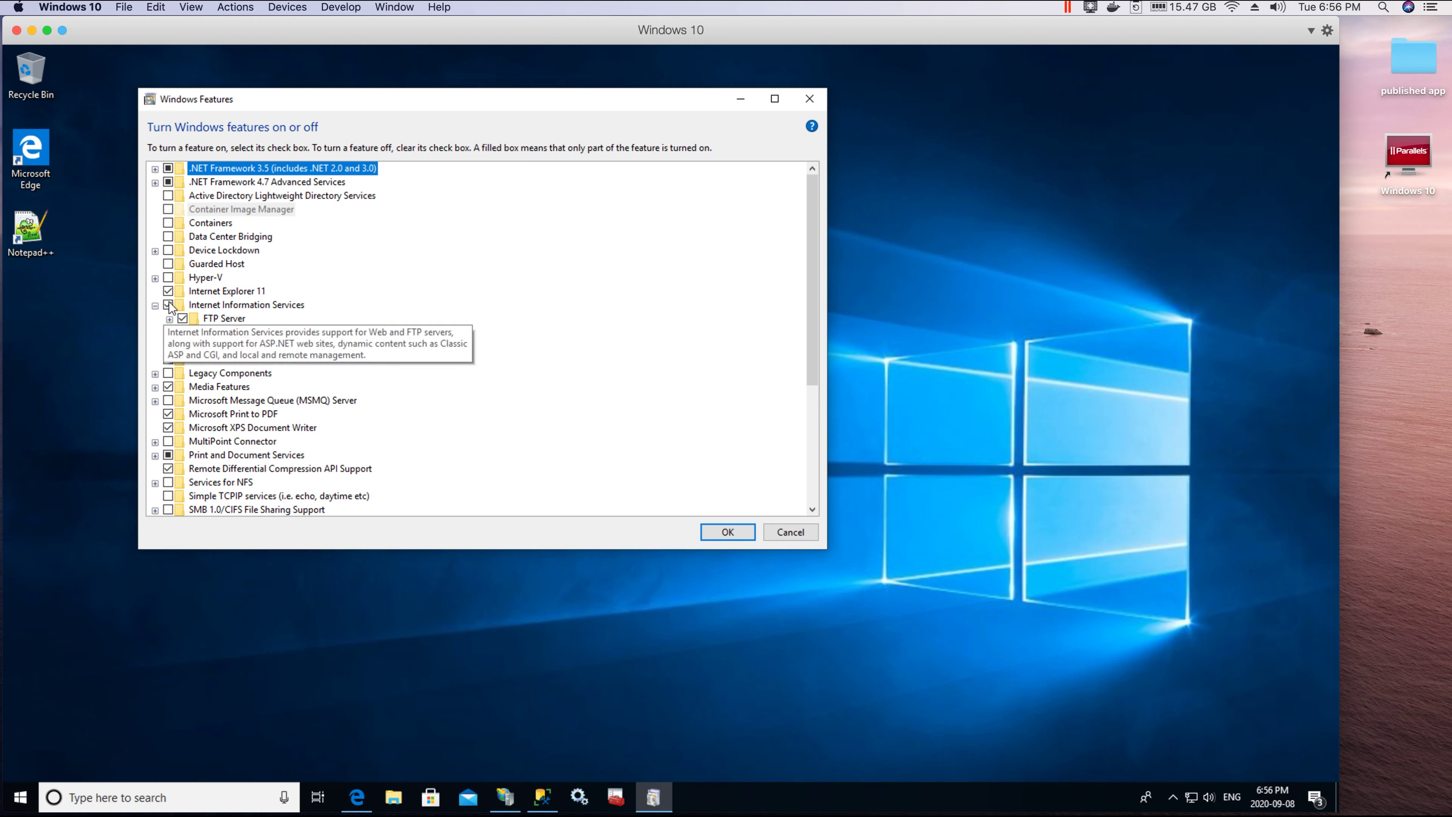
left_click(169, 319)
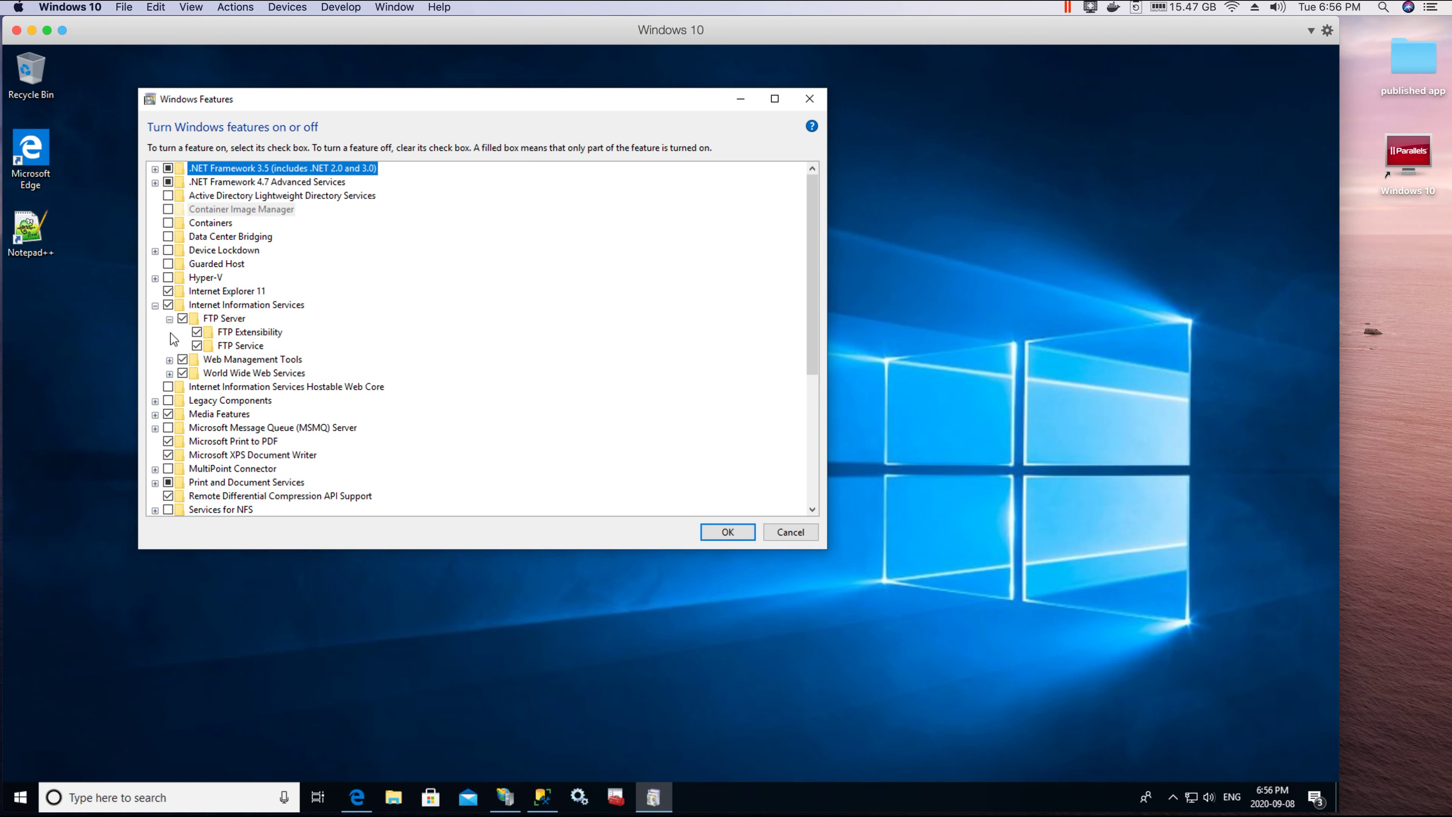
left_click(169, 359)
left_click(169, 428)
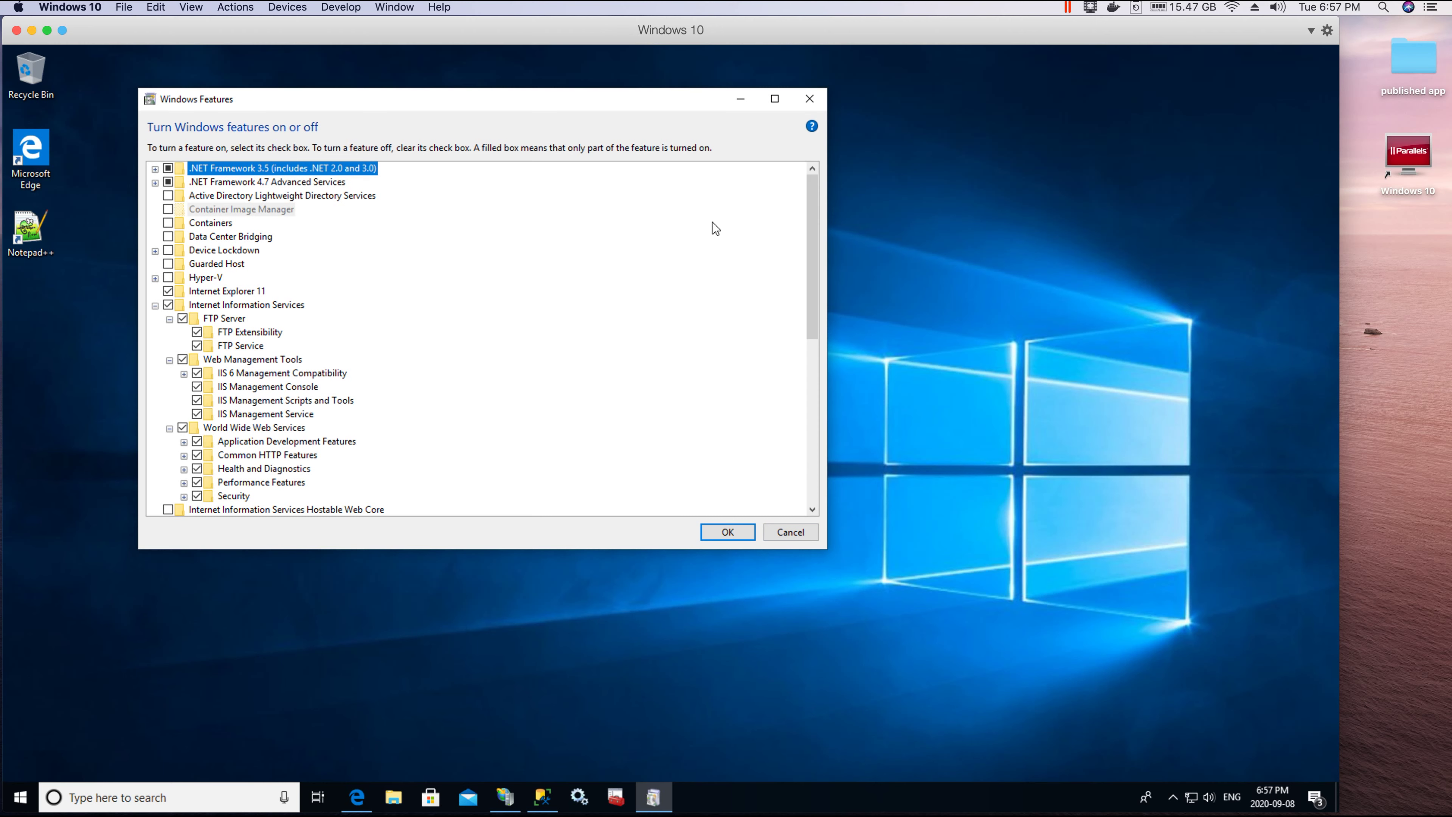
left_click_drag(549, 107, 664, 114)
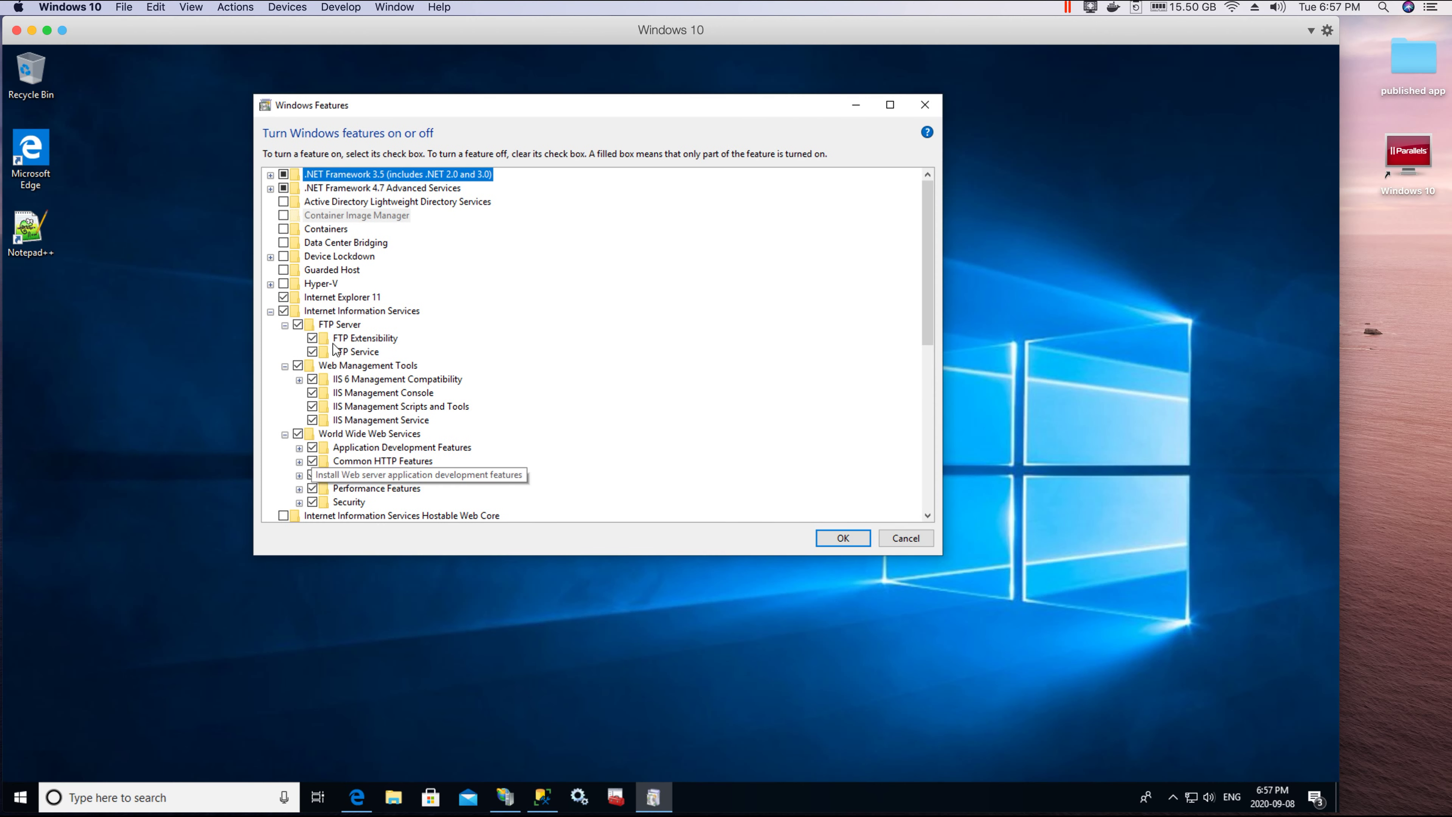
left_click(928, 538)
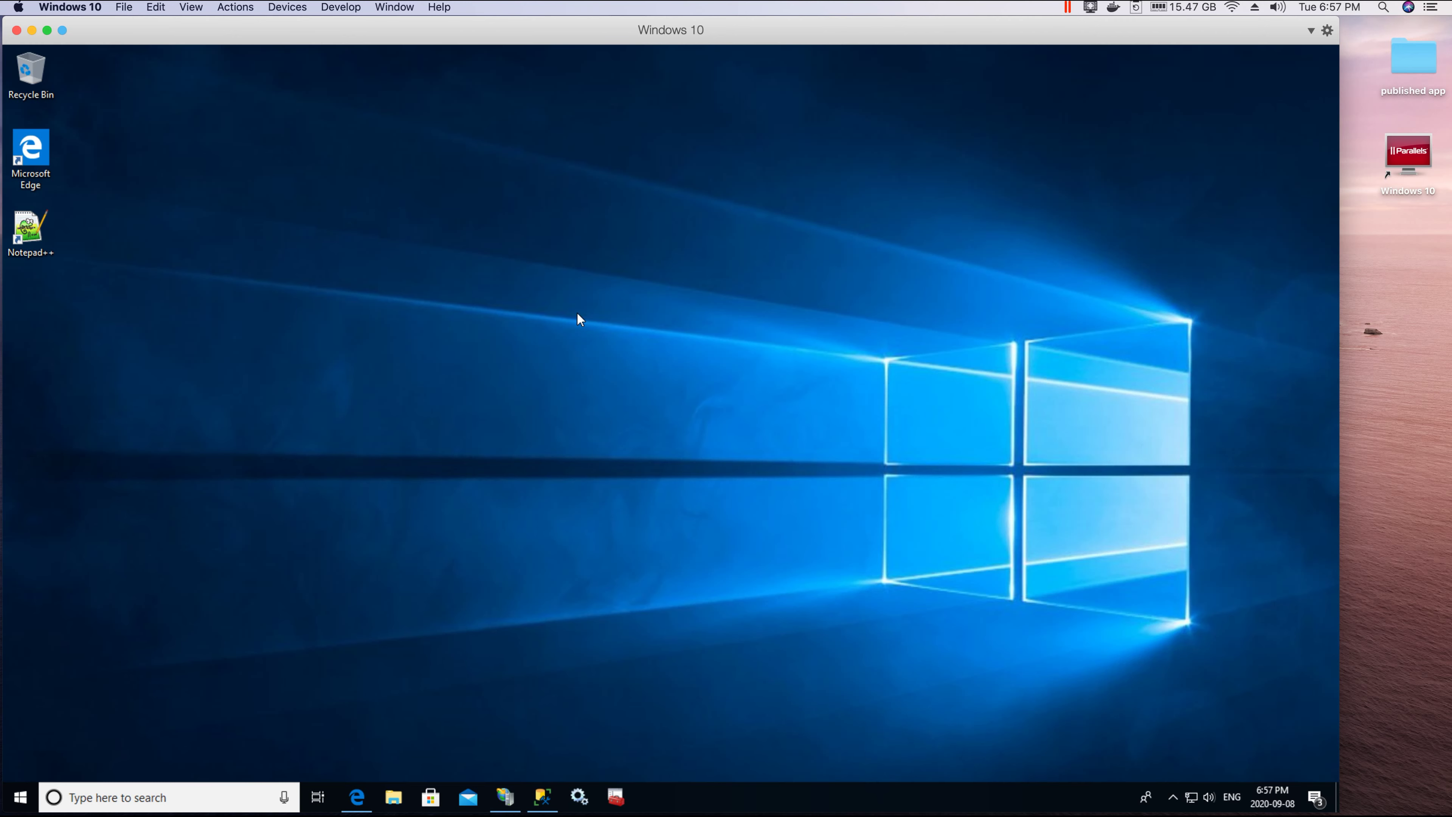
Step: Search for 'Asp.net core hosting bundle' from Edge's address bar
left_click(356, 797)
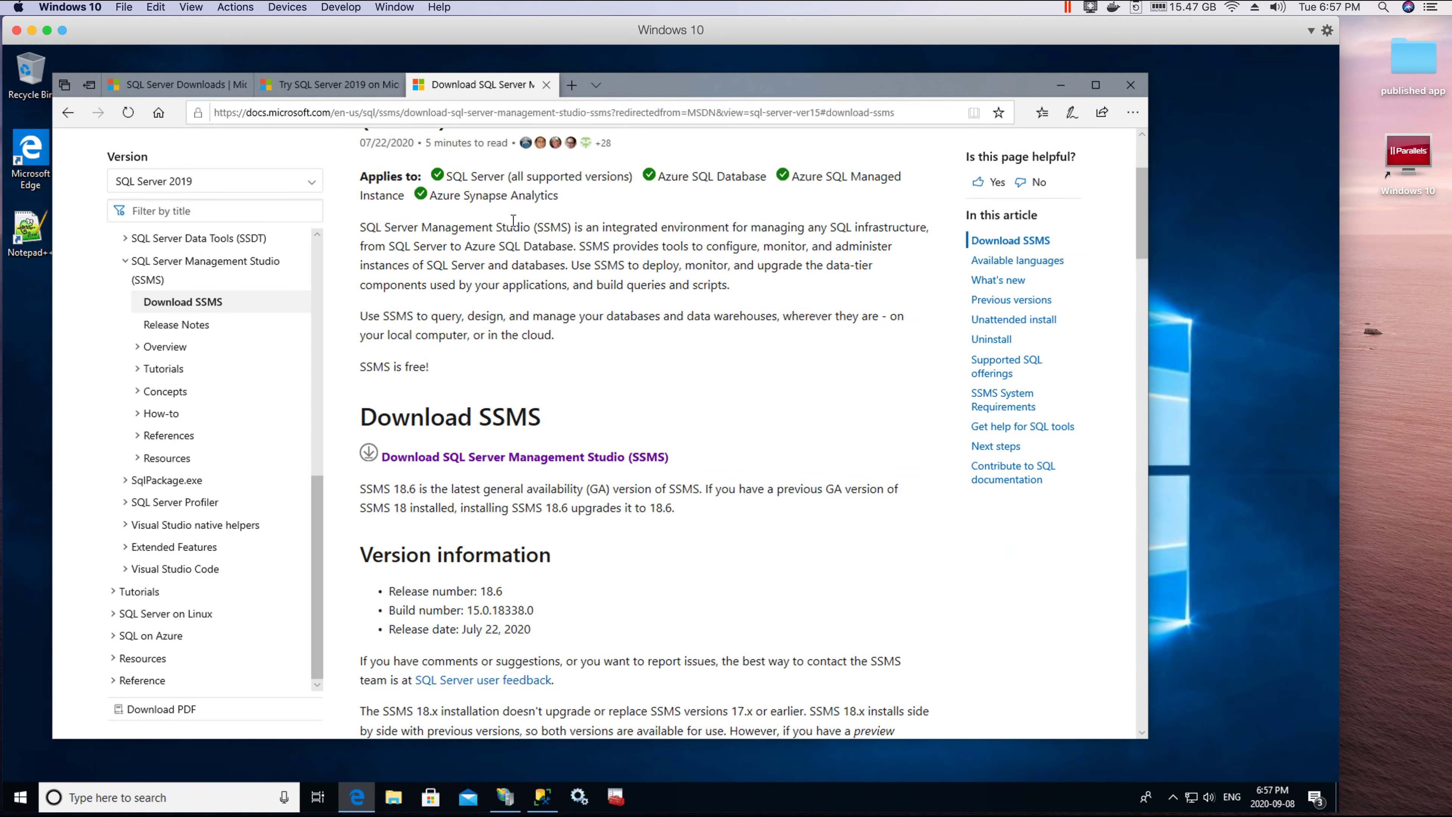
left_click(400, 117)
type("Asp")
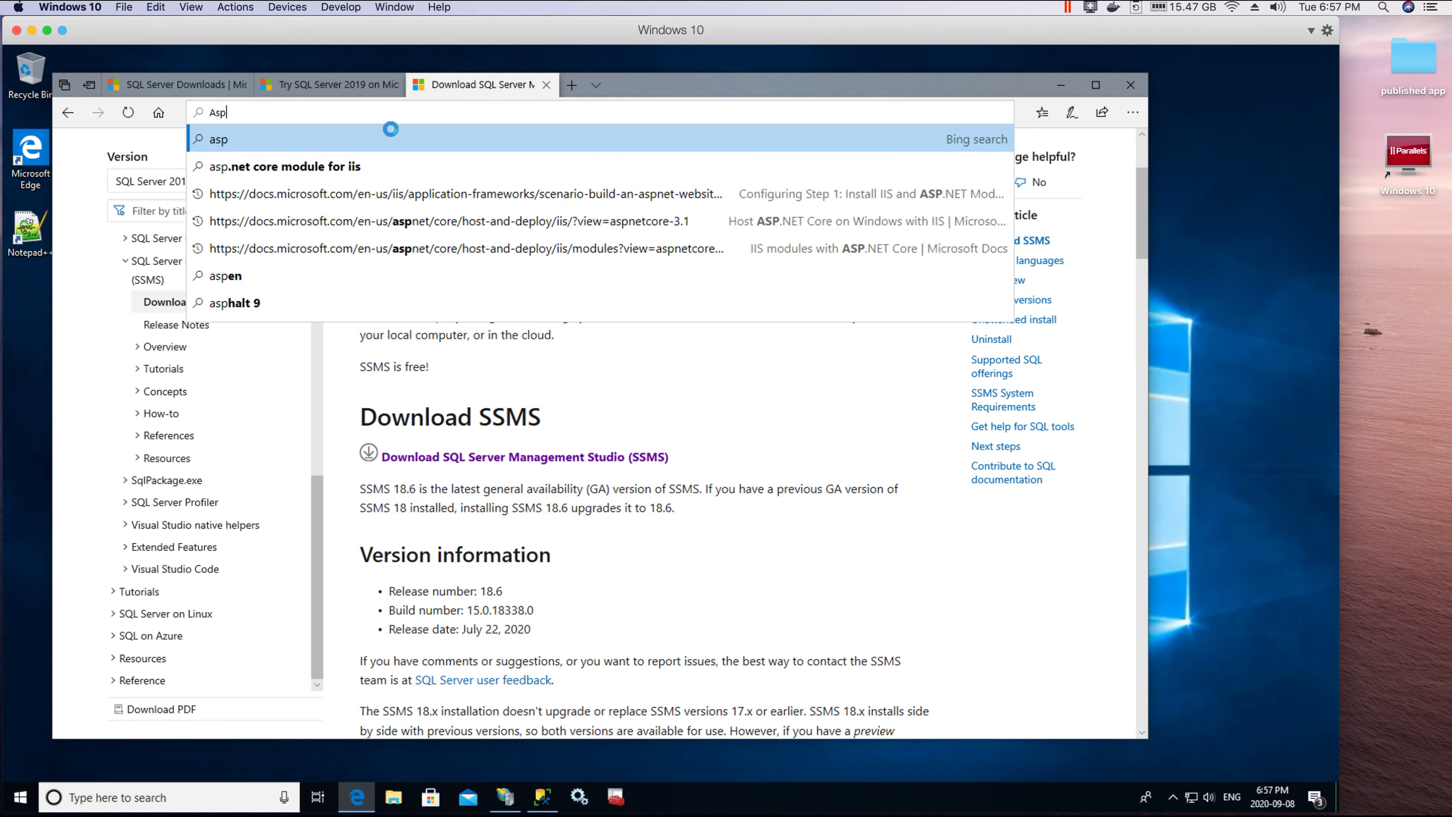
type(".net core ")
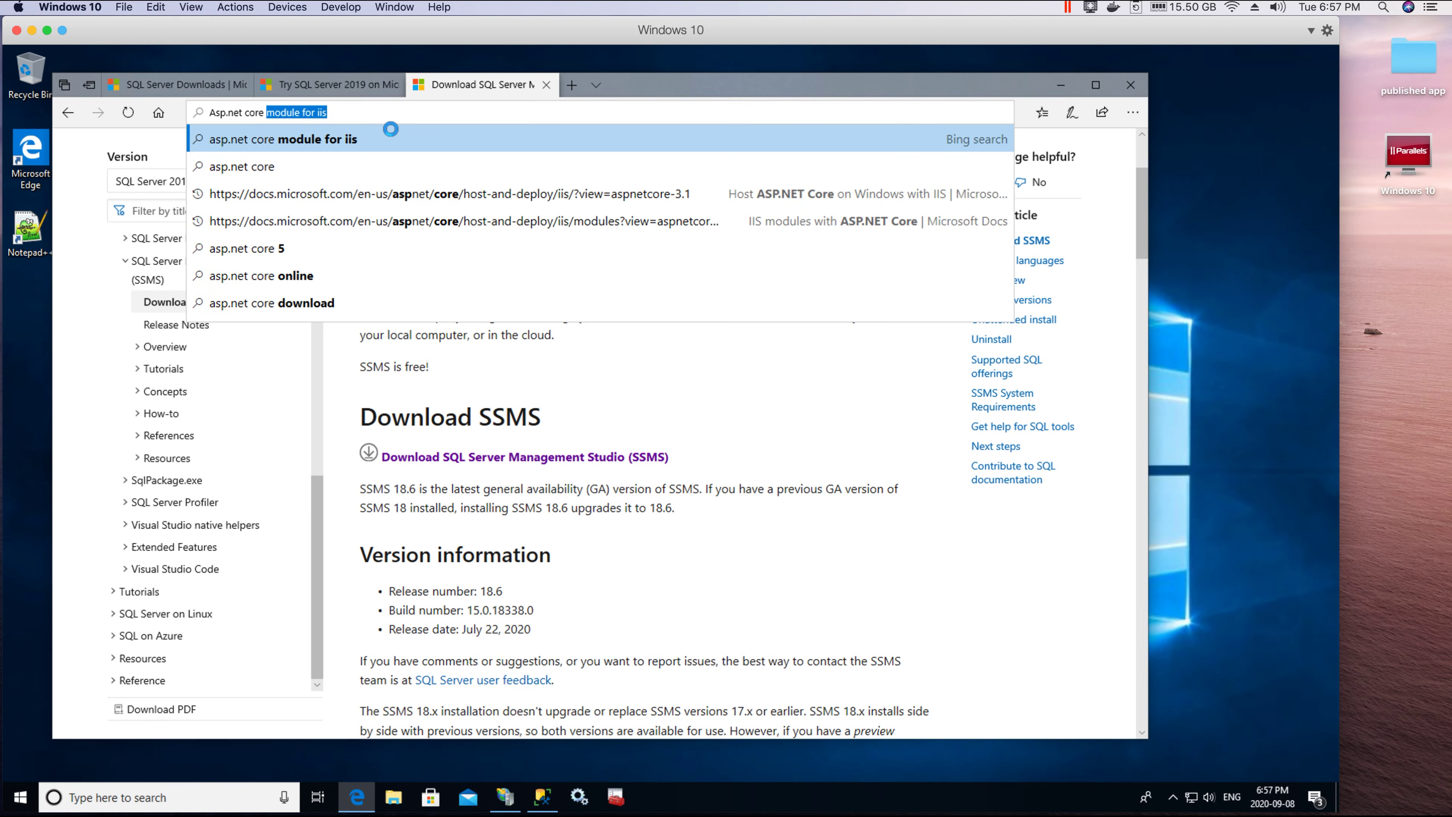
type("hosting b")
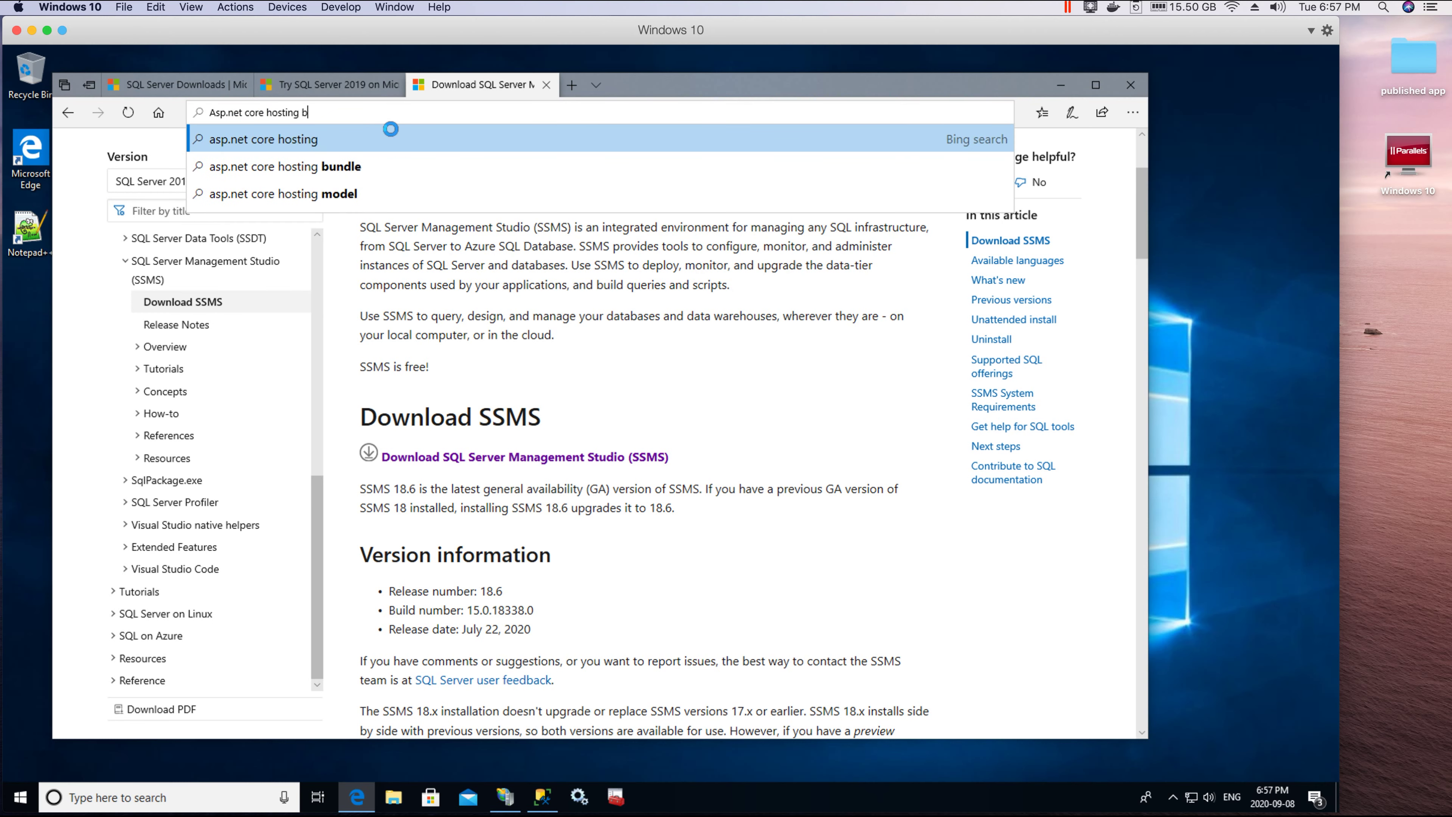
type("undle")
key("Return")
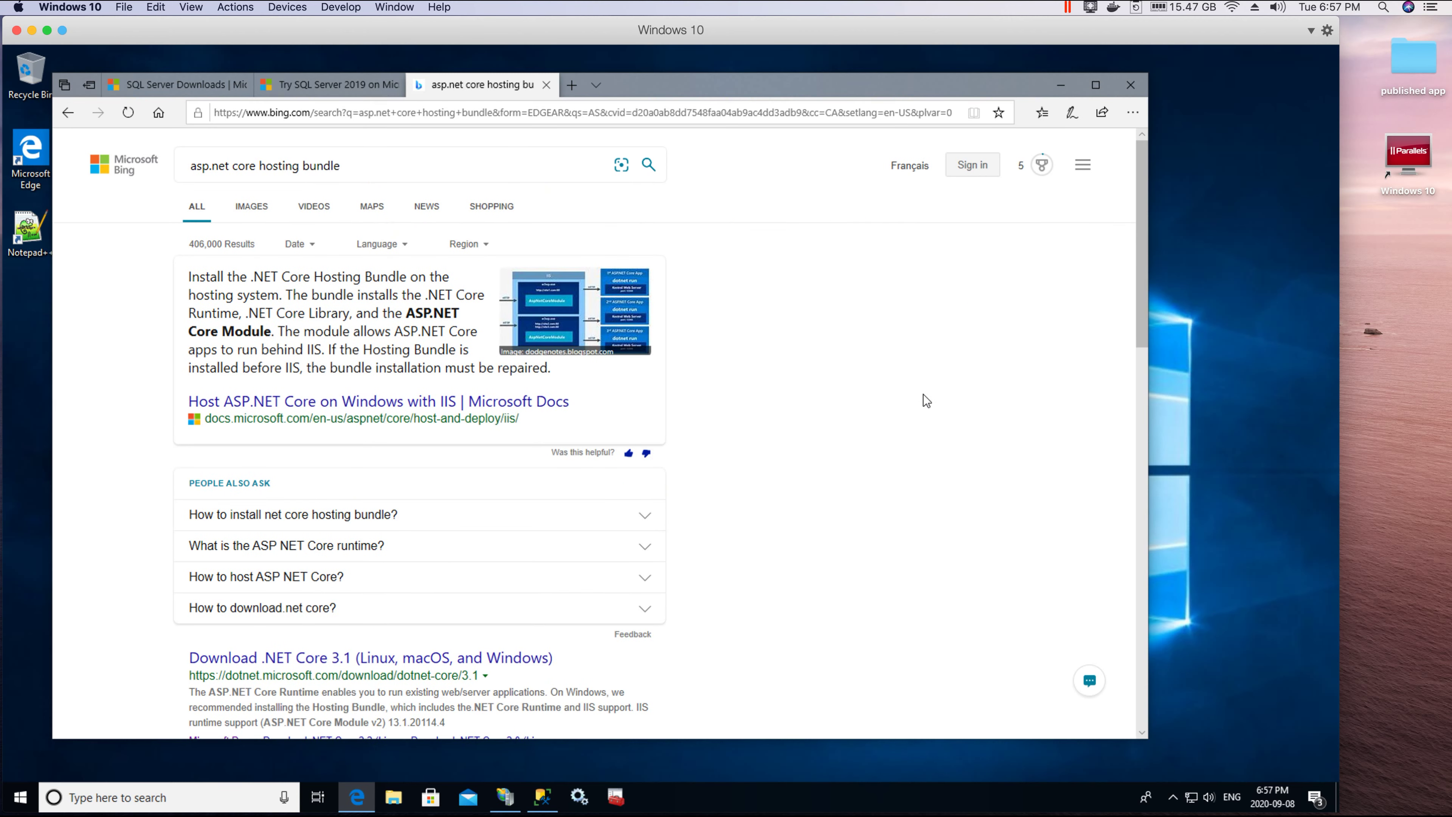
Step: Maximize Edge and open the Download .NET Core 3.1 search result
double_click(913, 89)
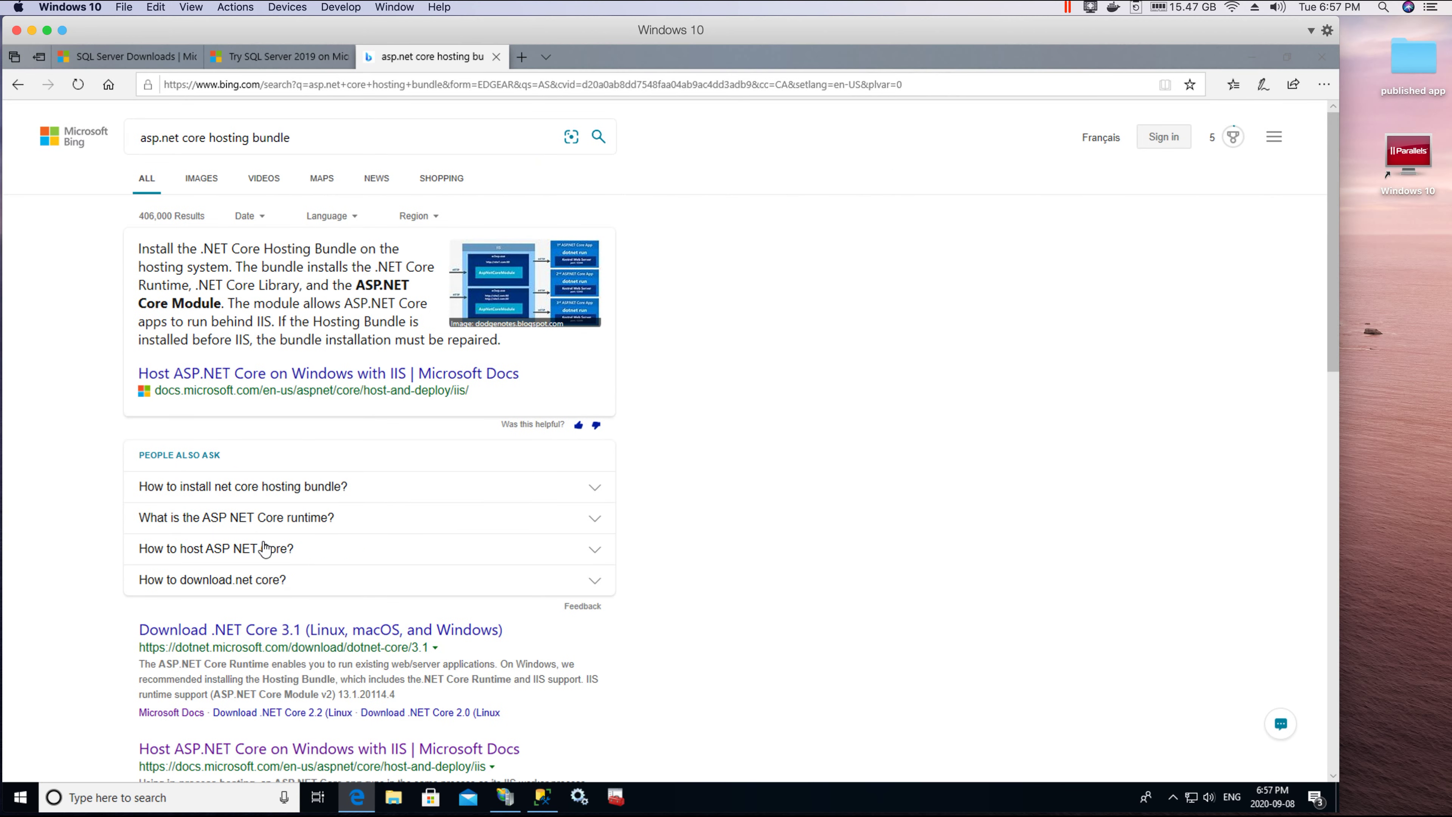
scroll(263, 549, "down", 5)
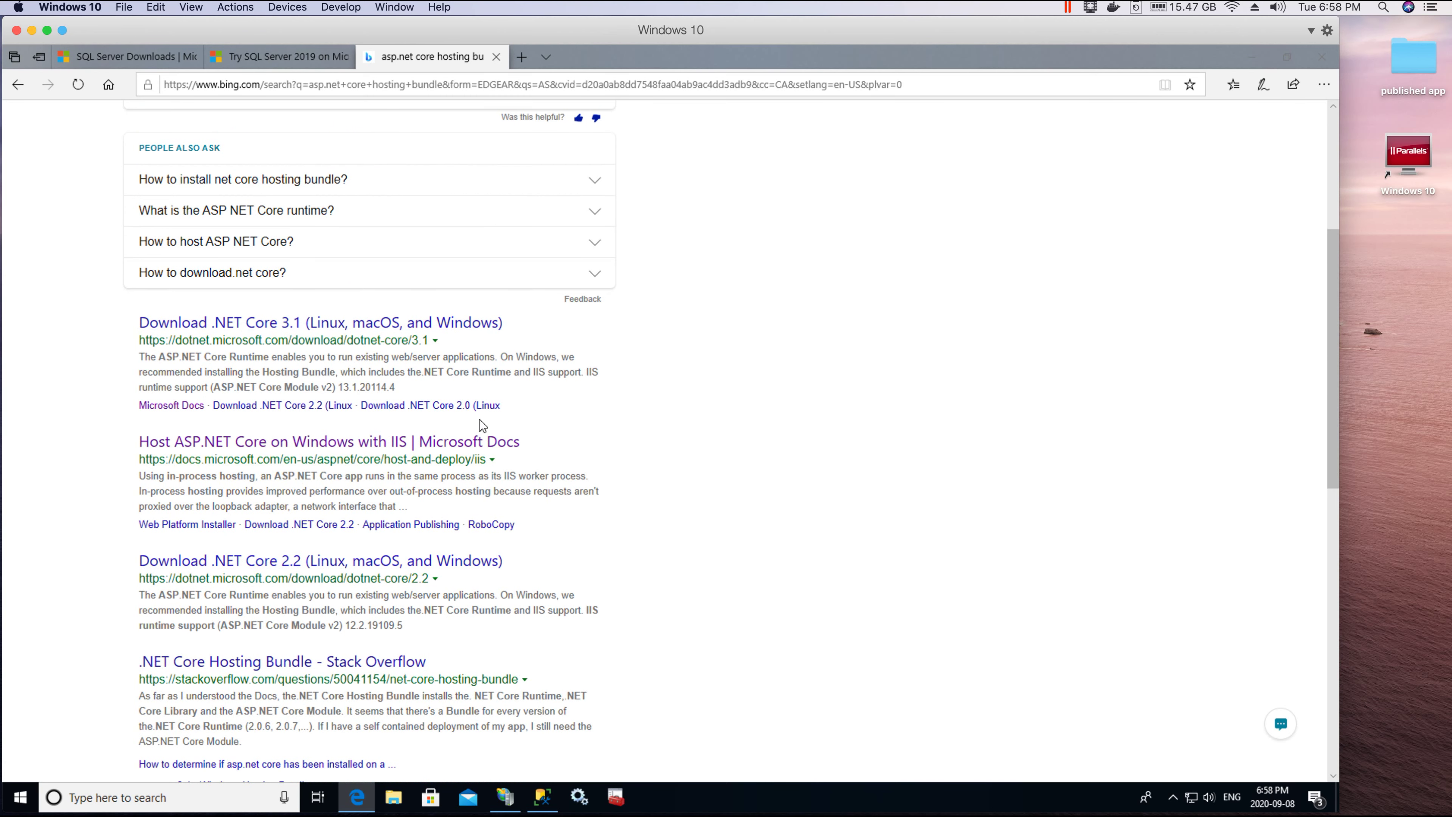
scroll(479, 420, "up", 5)
scroll(475, 417, "down", 3)
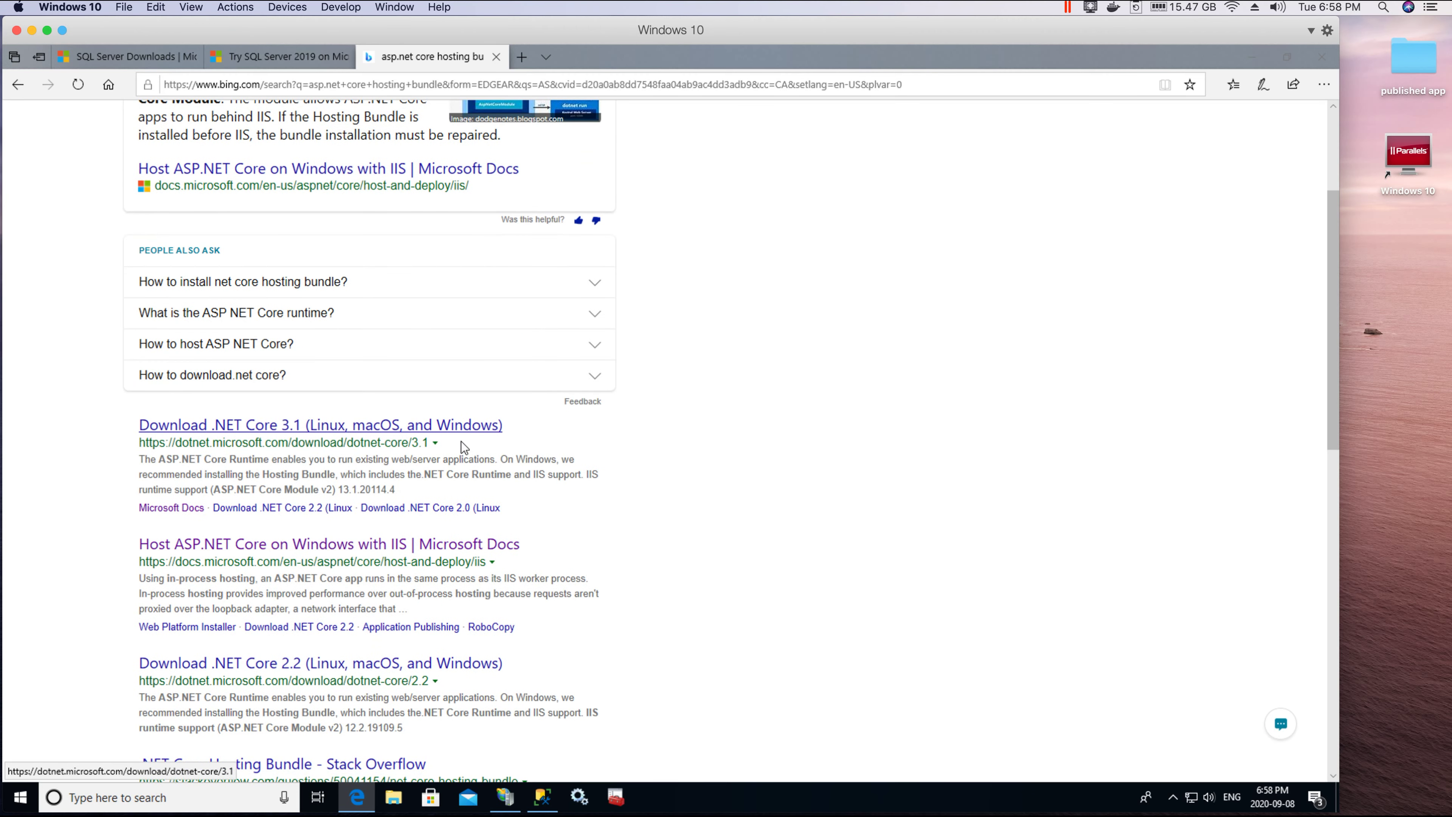
left_click(226, 444)
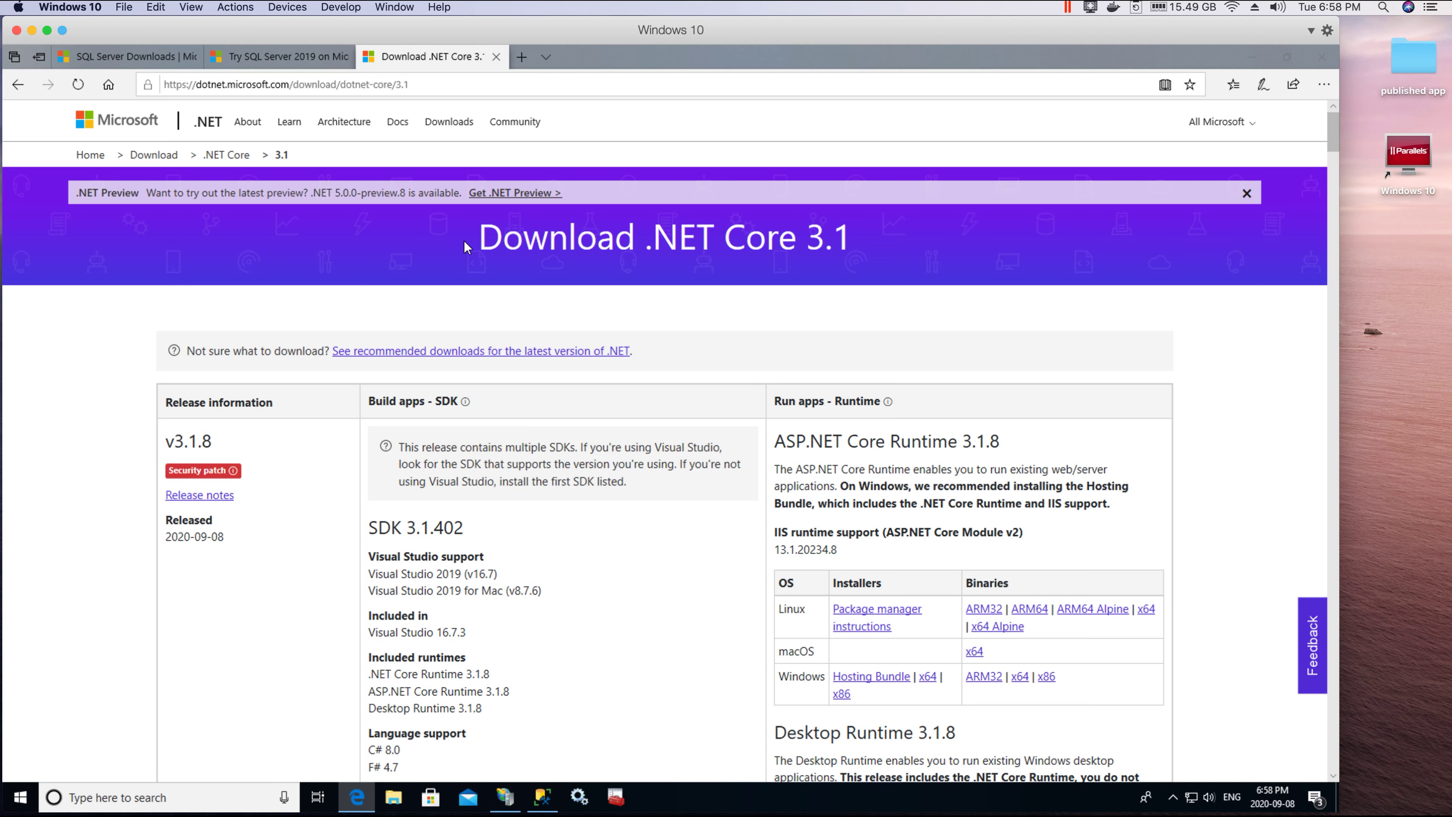
Step: Highlight the Download .NET Core 3.1 heading and scroll through the download page
left_click_drag(483, 239, 887, 255)
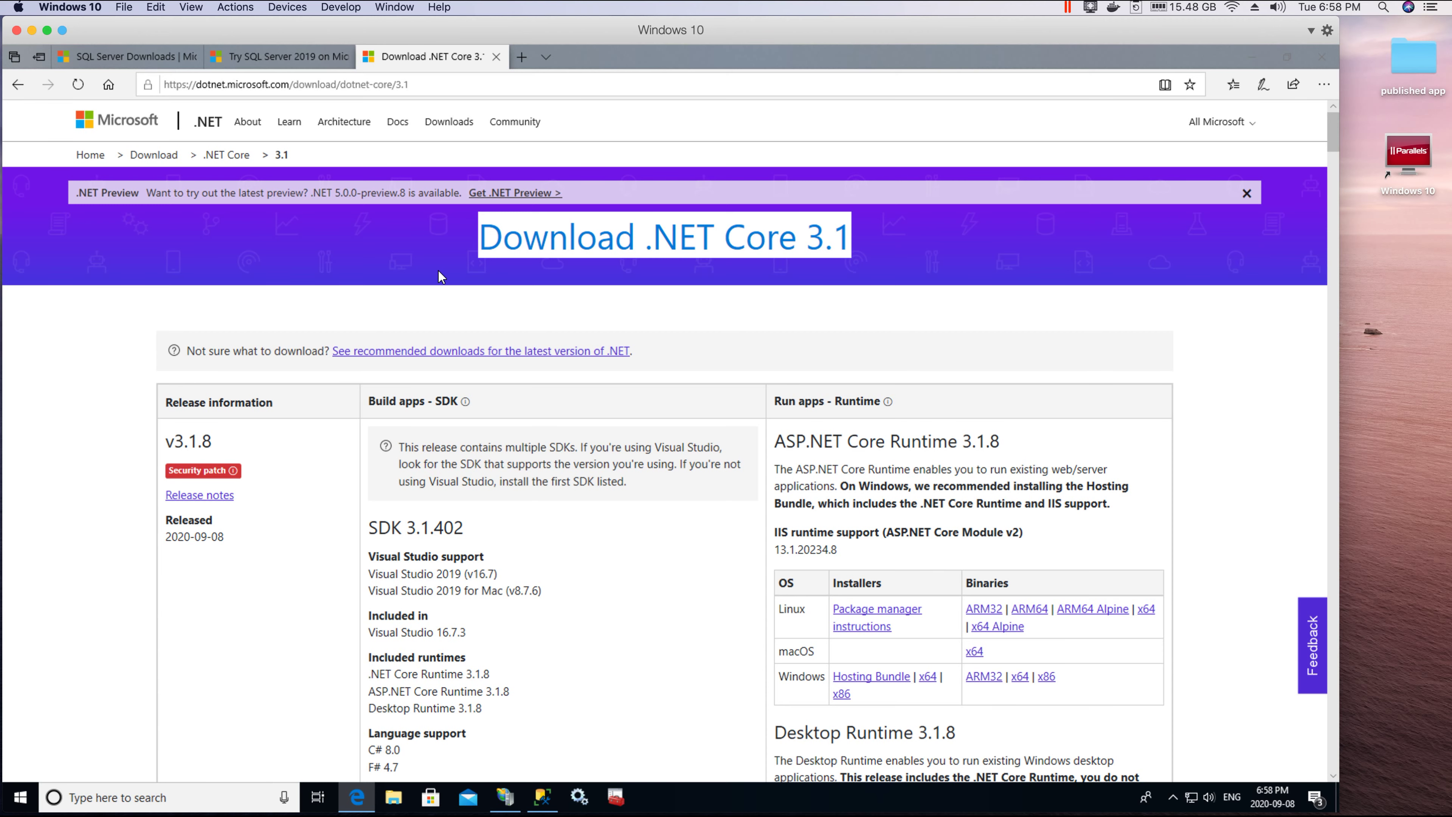
scroll(457, 285, "down", 15)
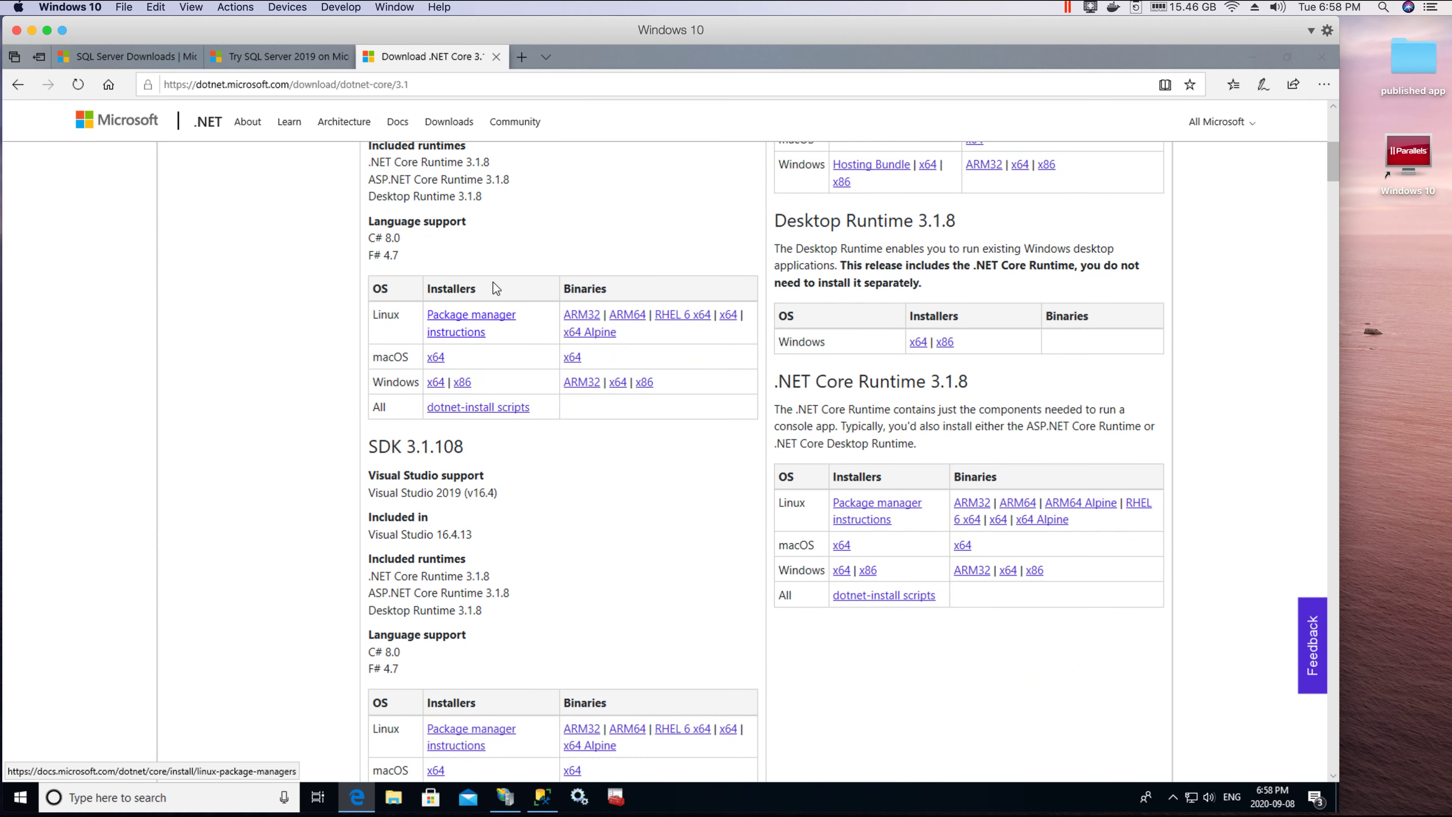
scroll(492, 281, "up", 15)
scroll(606, 405, "down", 5)
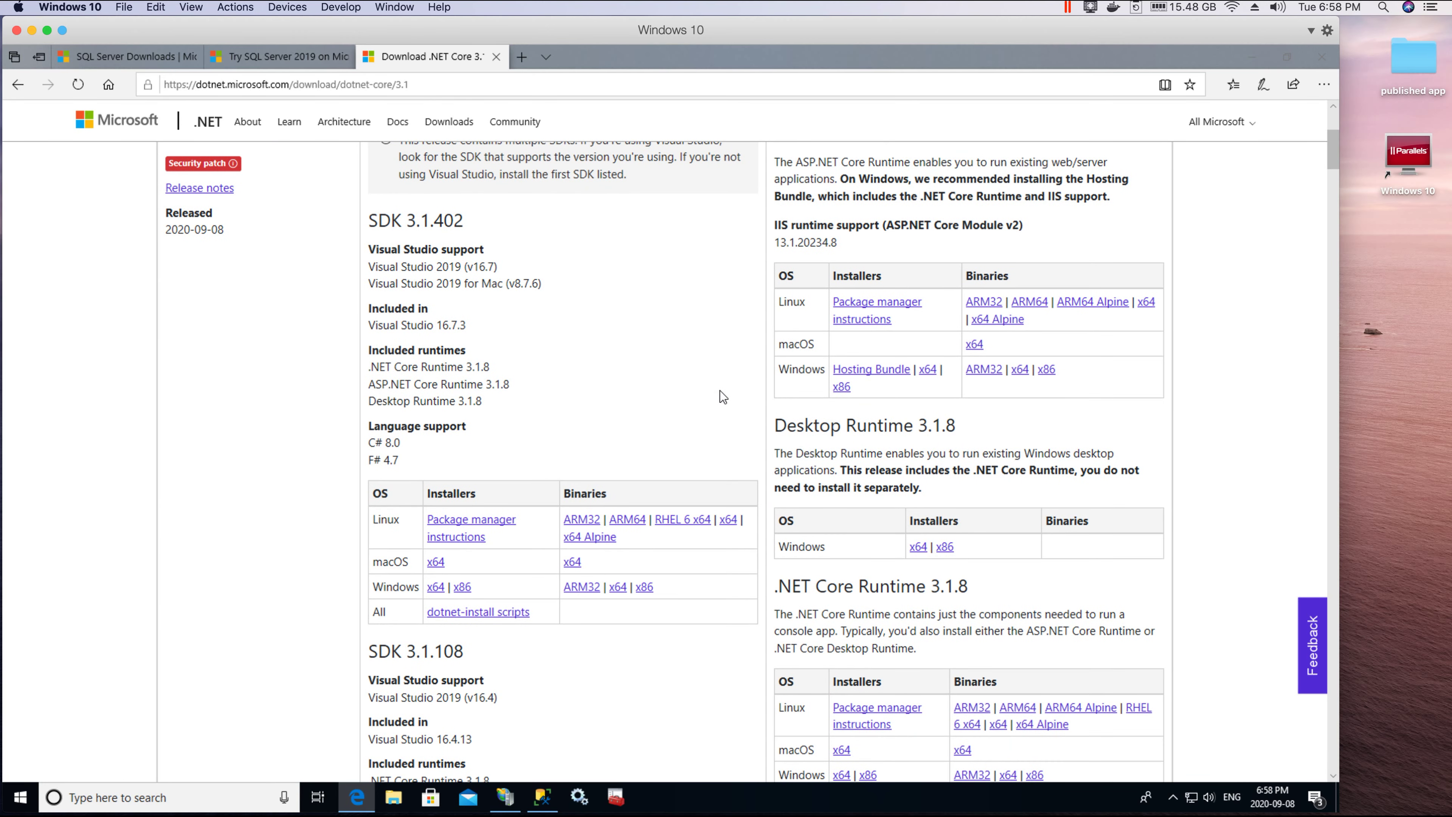
scroll(722, 396, "up", 3)
scroll(715, 397, "down", 6)
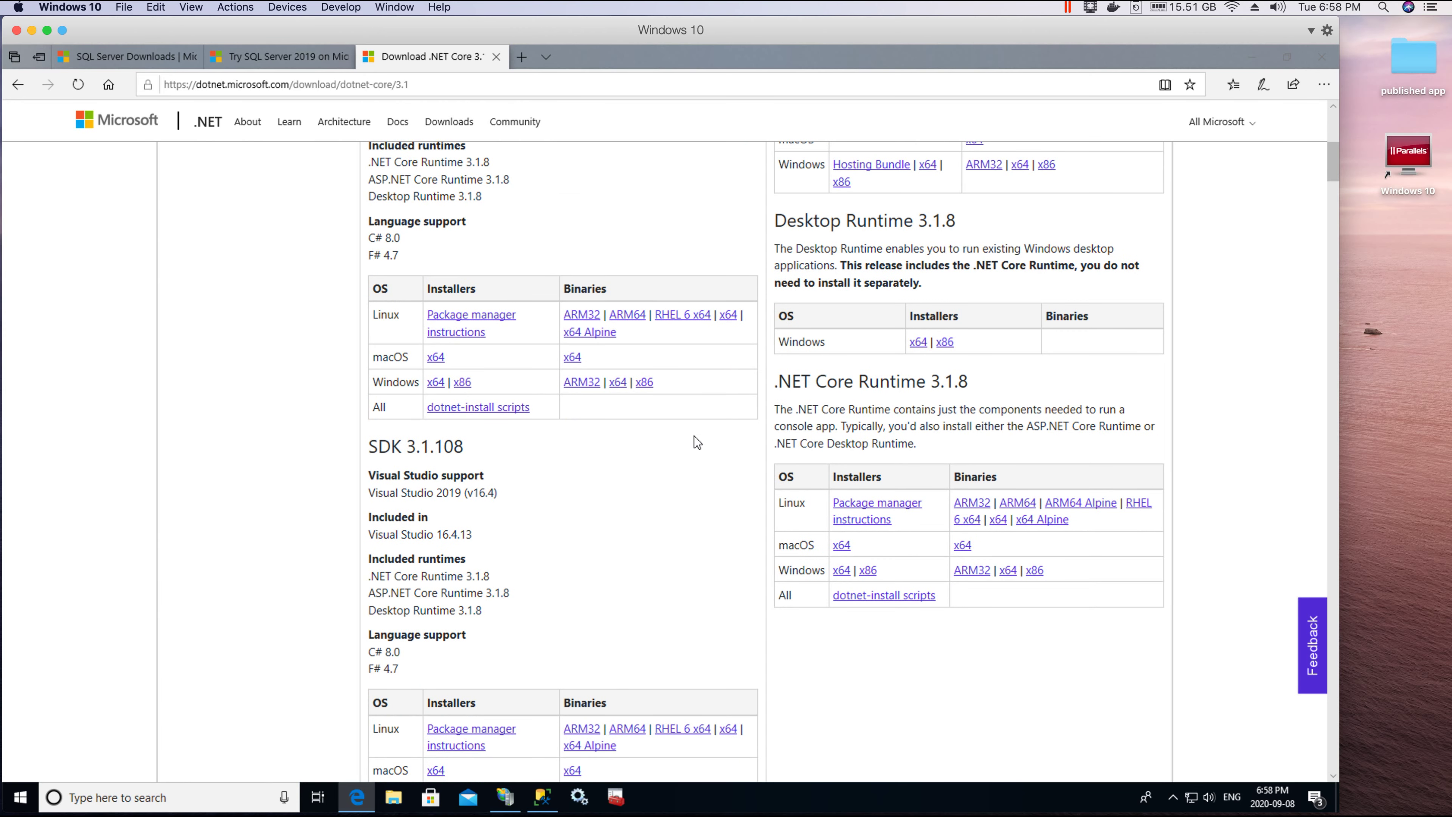
scroll(586, 389, "up", 4)
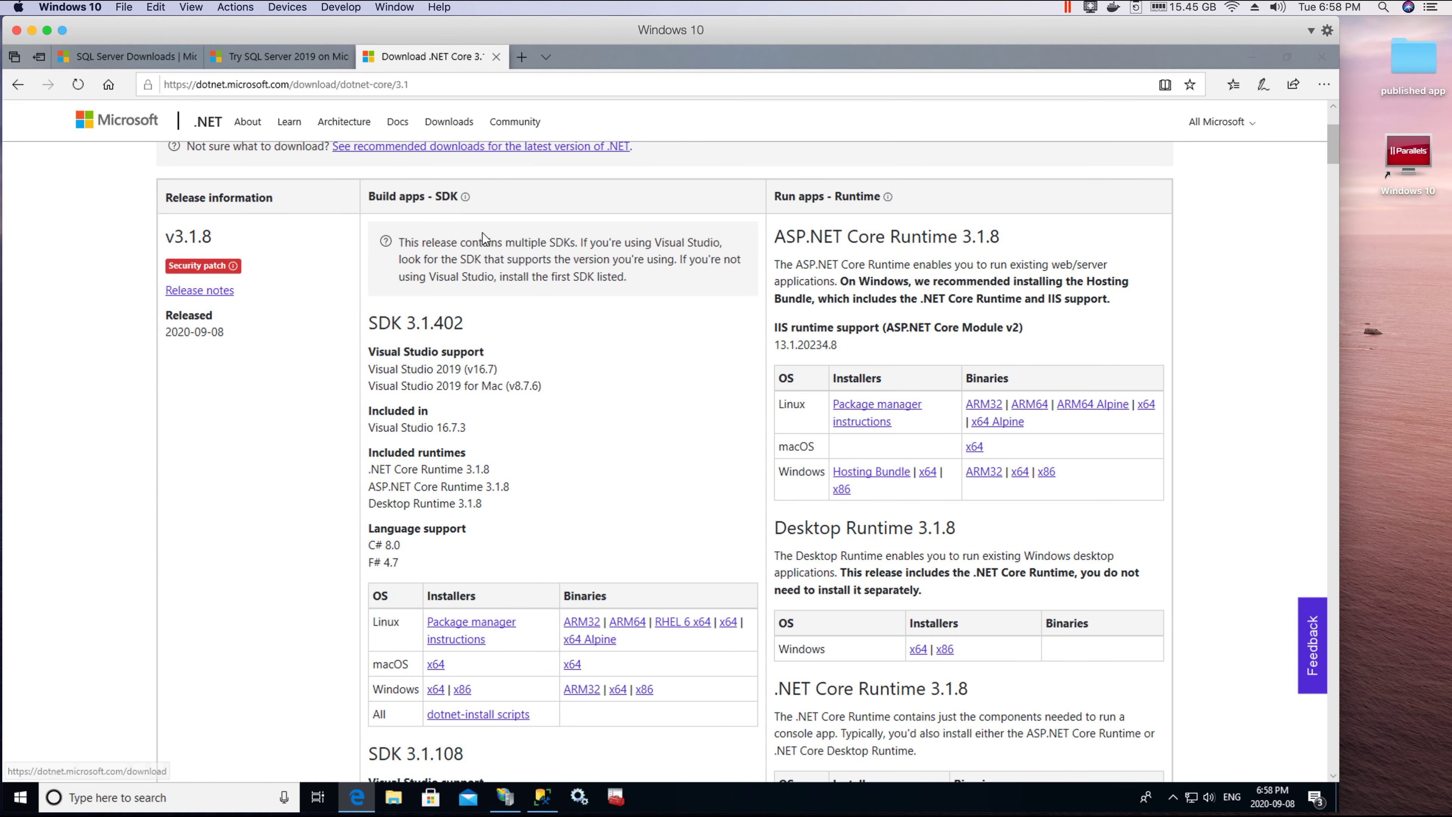
scroll(483, 237, "up", 2)
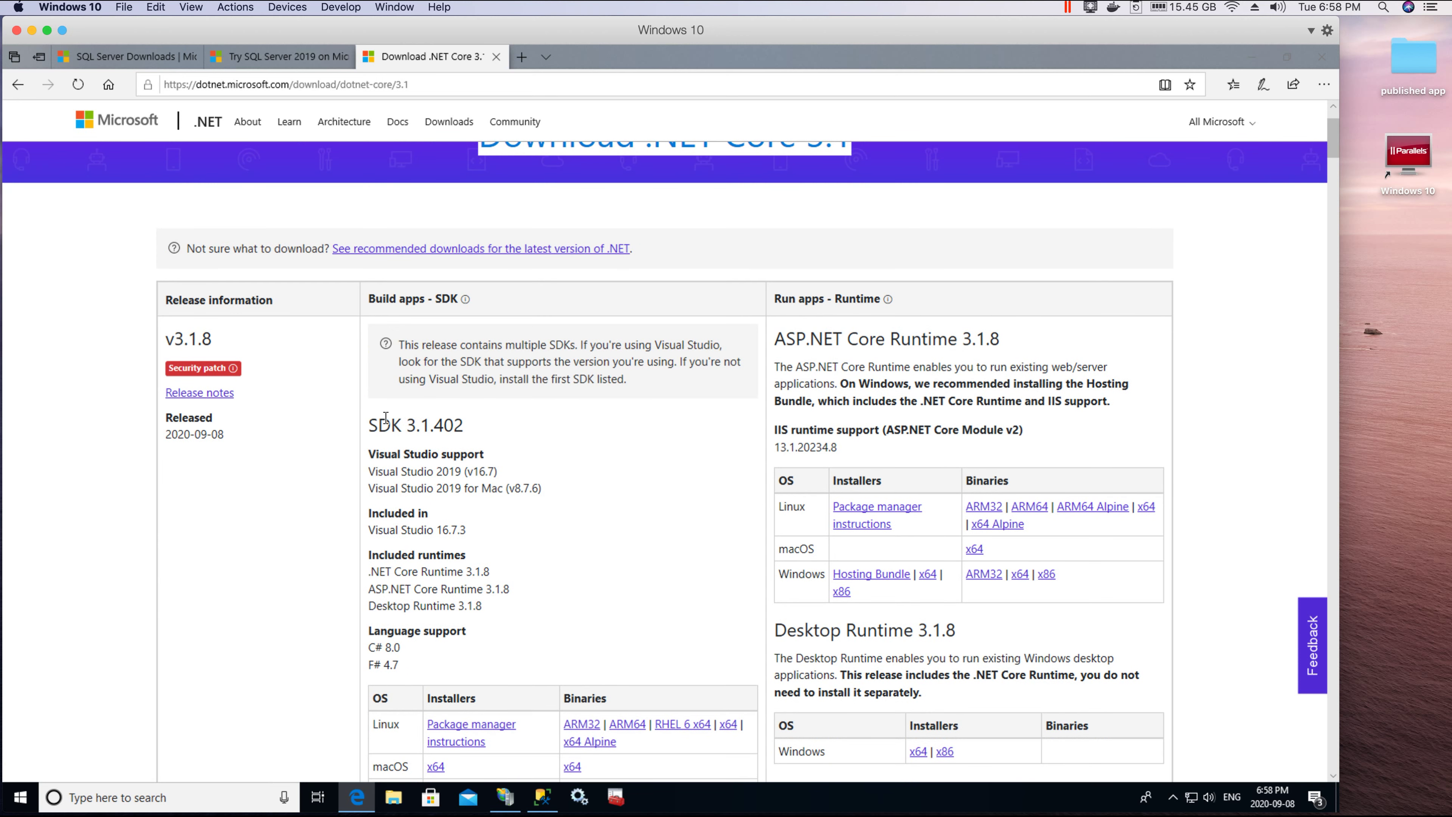
Step: Highlight the Build apps - SDK and Run apps - Runtime headings, reaching the Hosting Bundle
triple_click(408, 307)
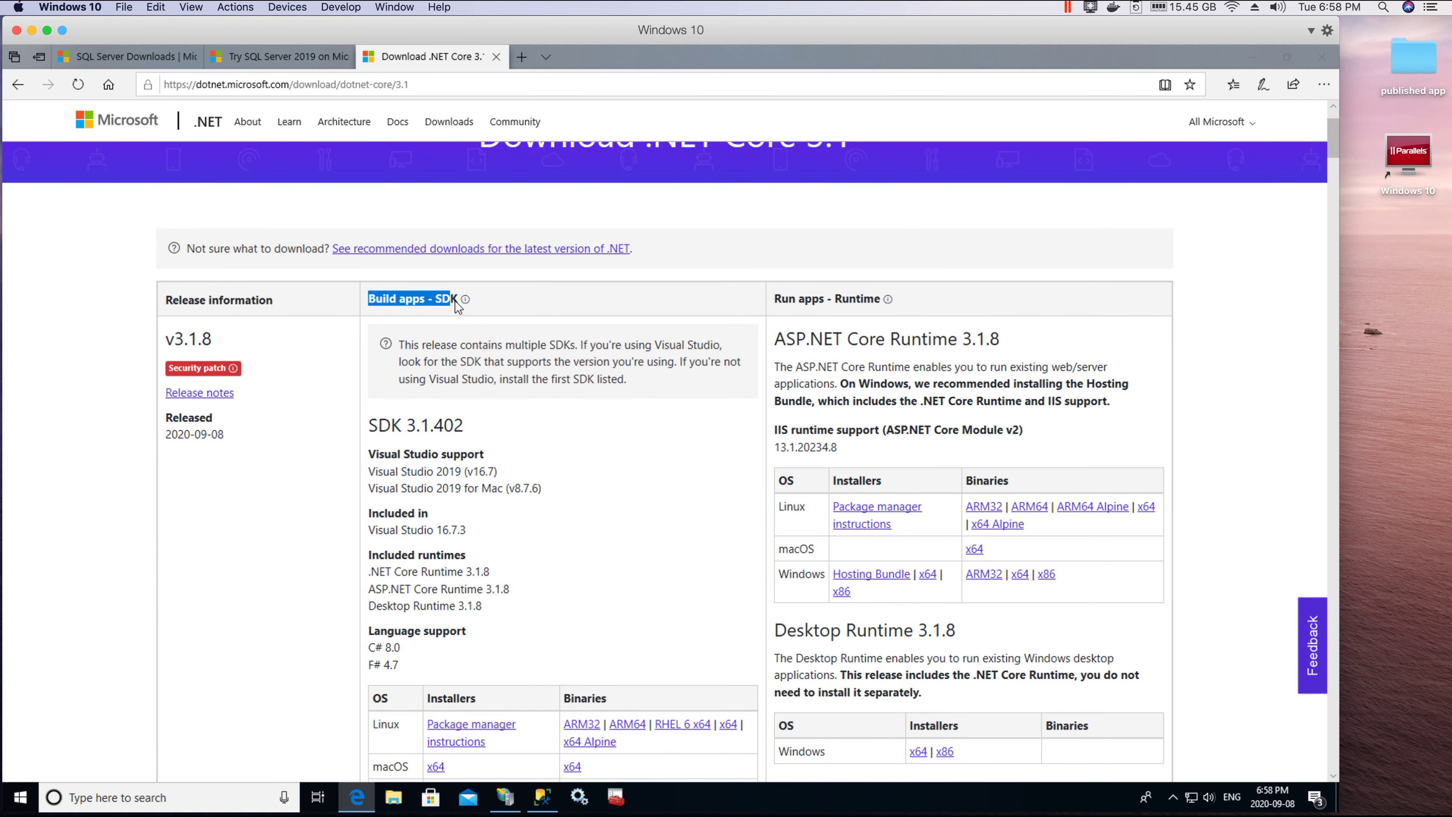
left_click_drag(778, 295, 885, 299)
left_click(776, 297)
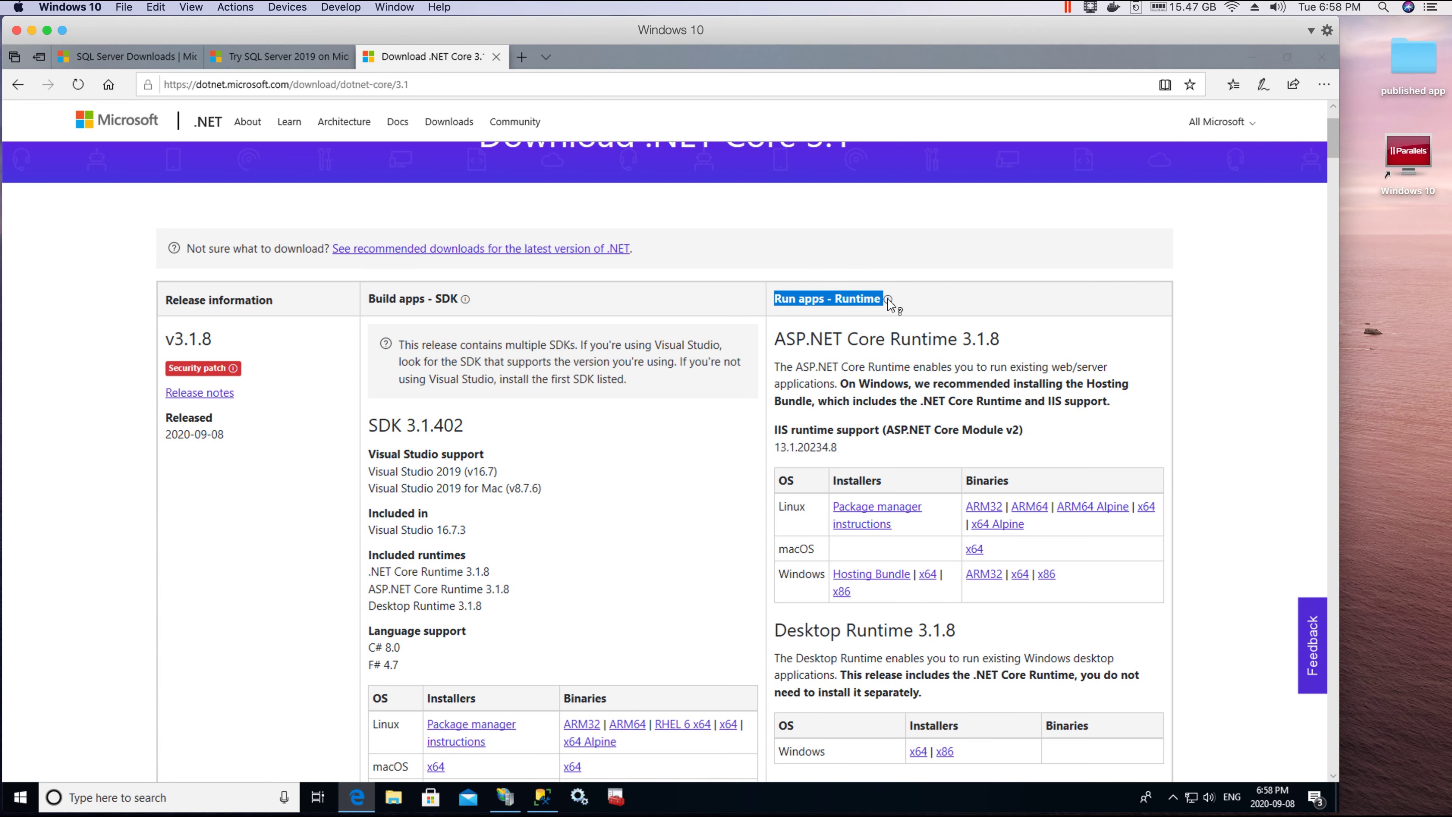
scroll(391, 421, "down", 2)
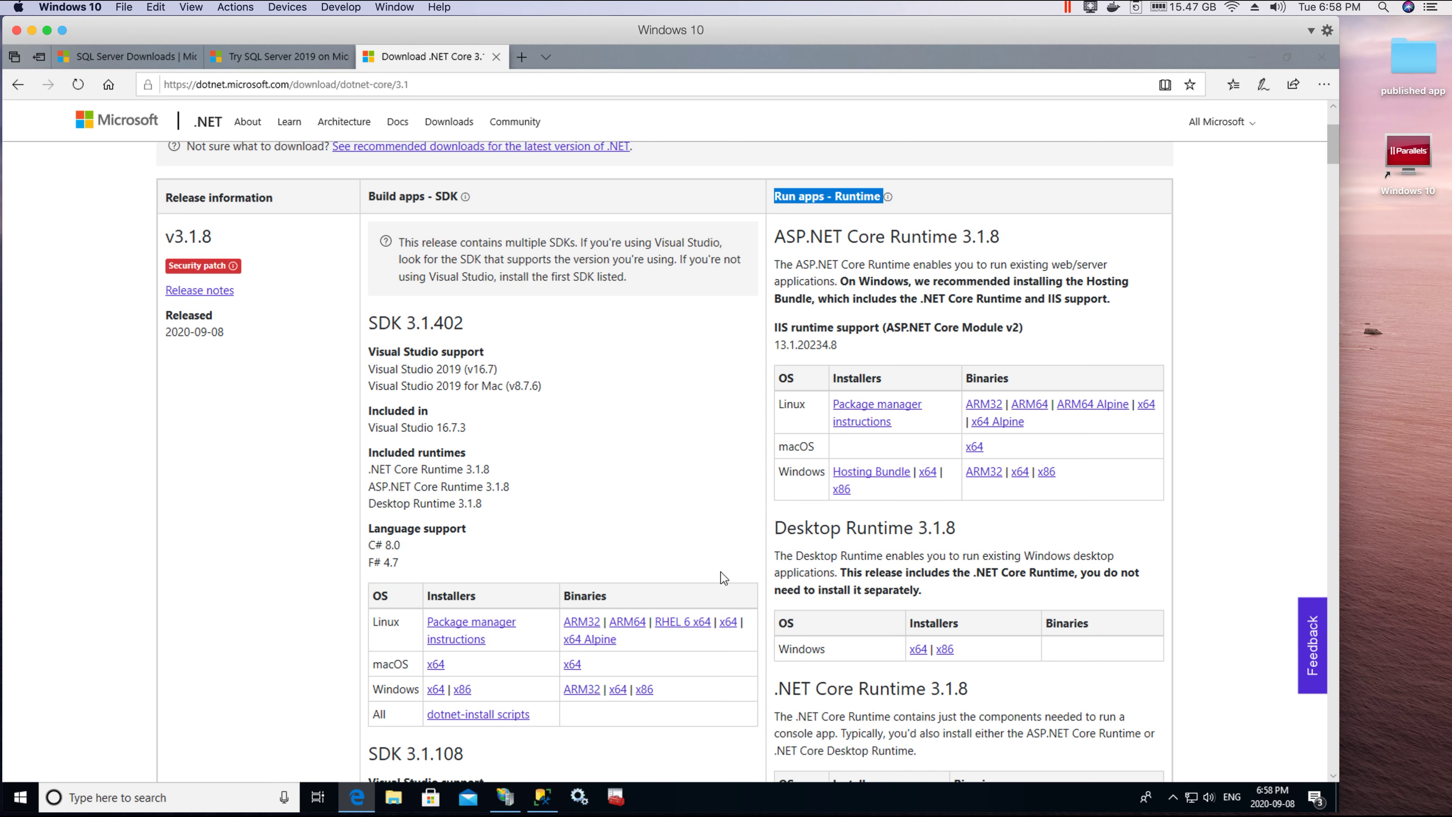
left_click(824, 232)
left_click_drag(776, 196, 885, 195)
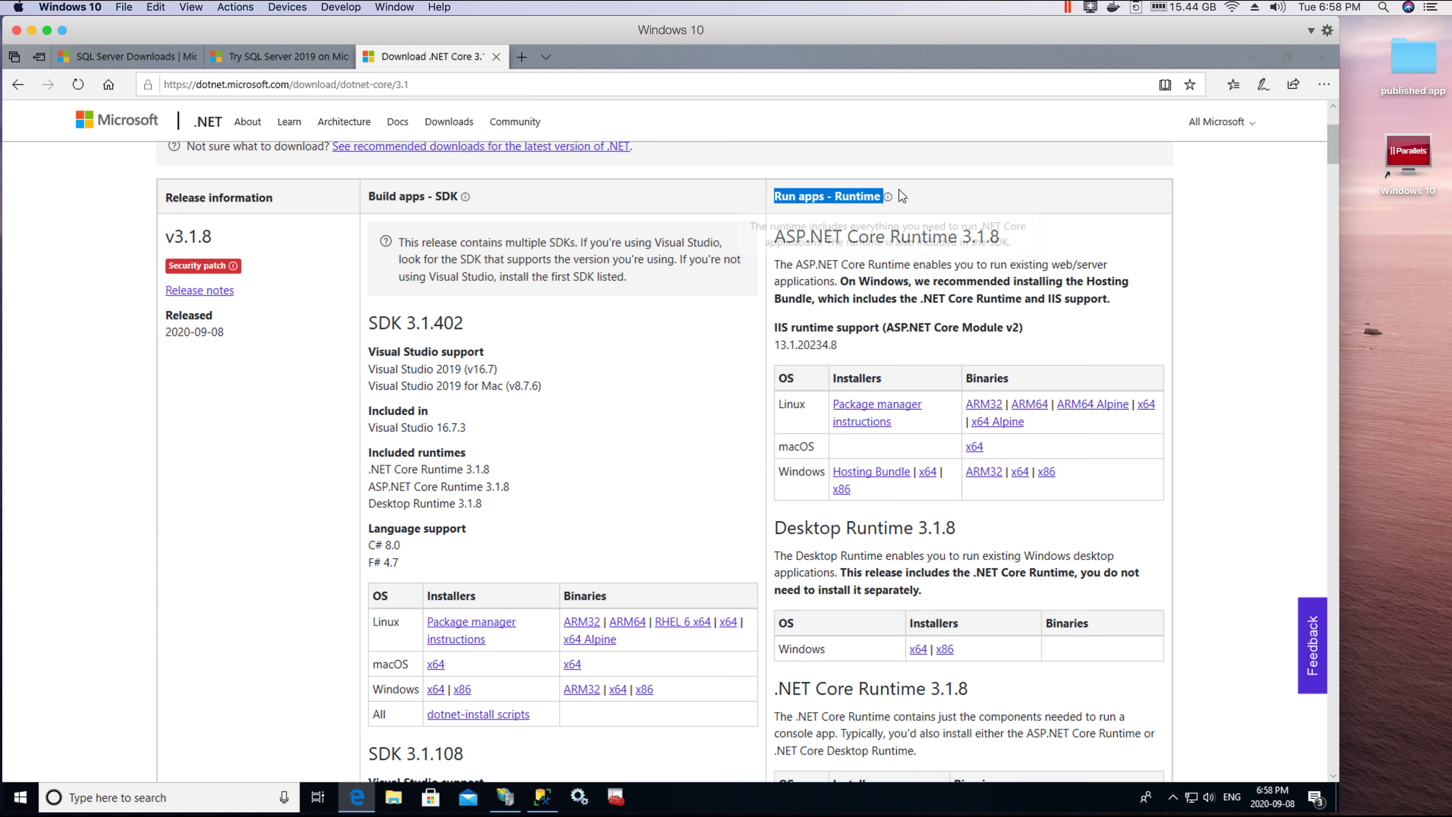
scroll(859, 233, "down", 2)
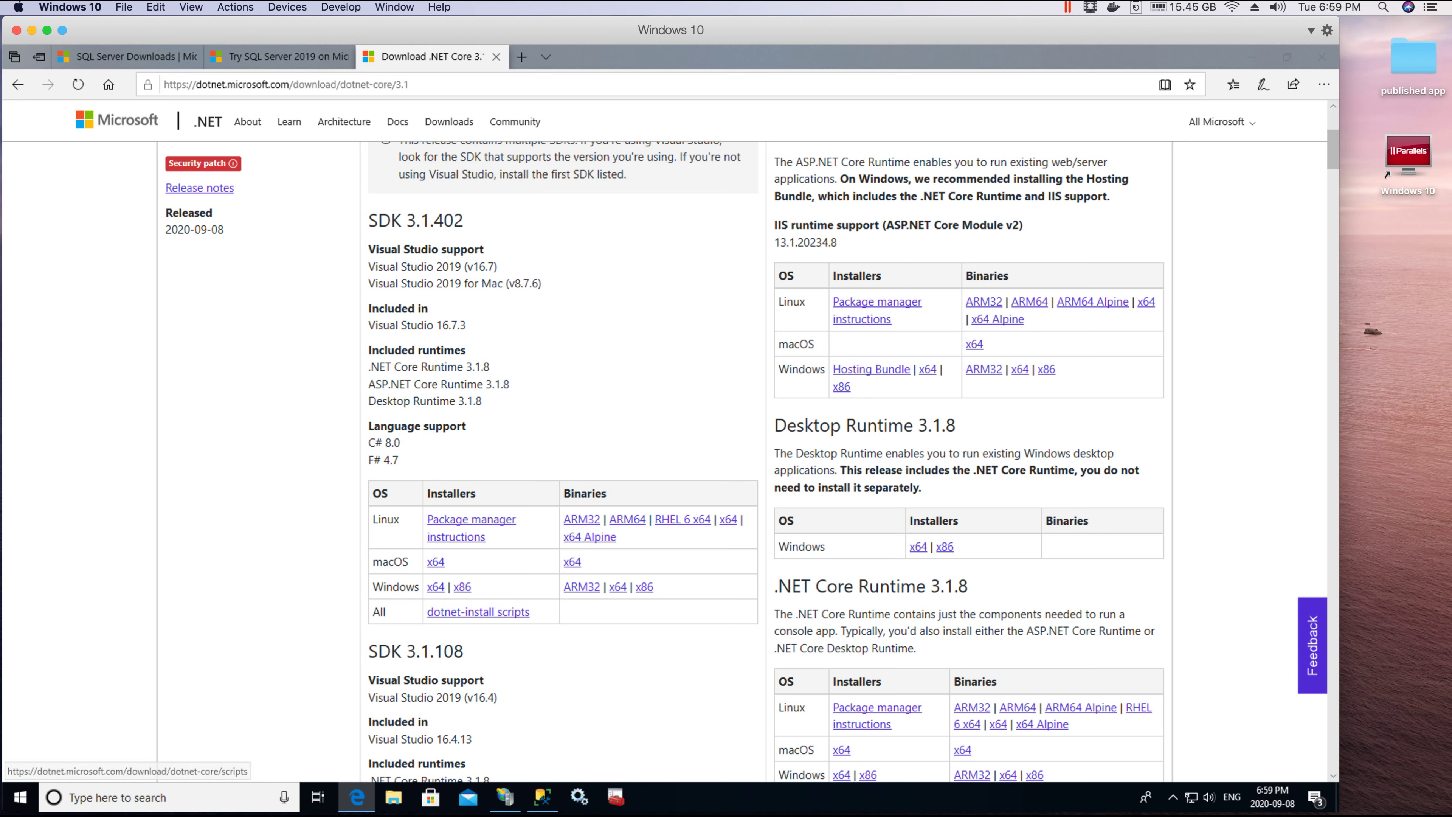
left_click(399, 806)
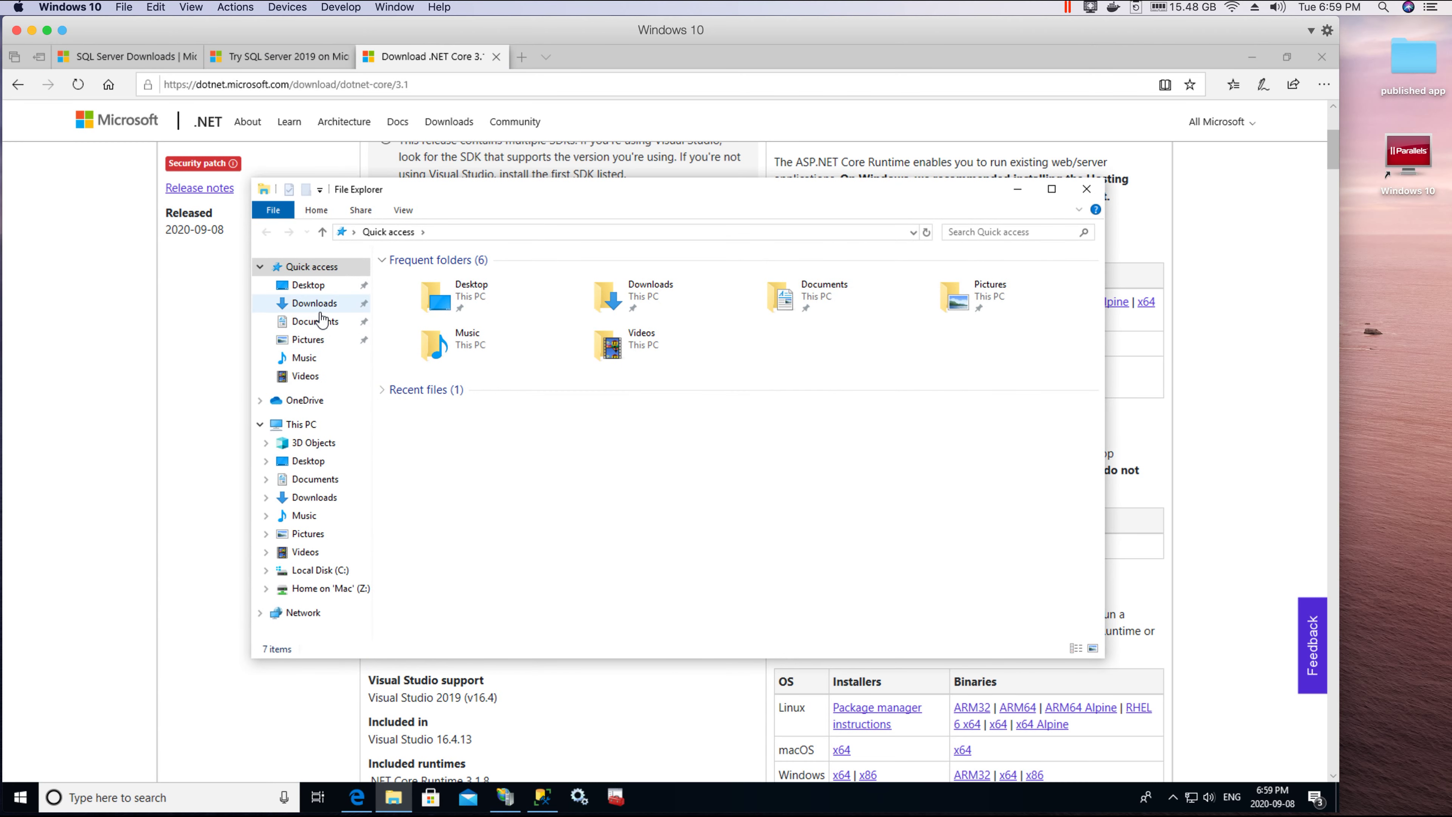
left_click(314, 303)
left_click(457, 279)
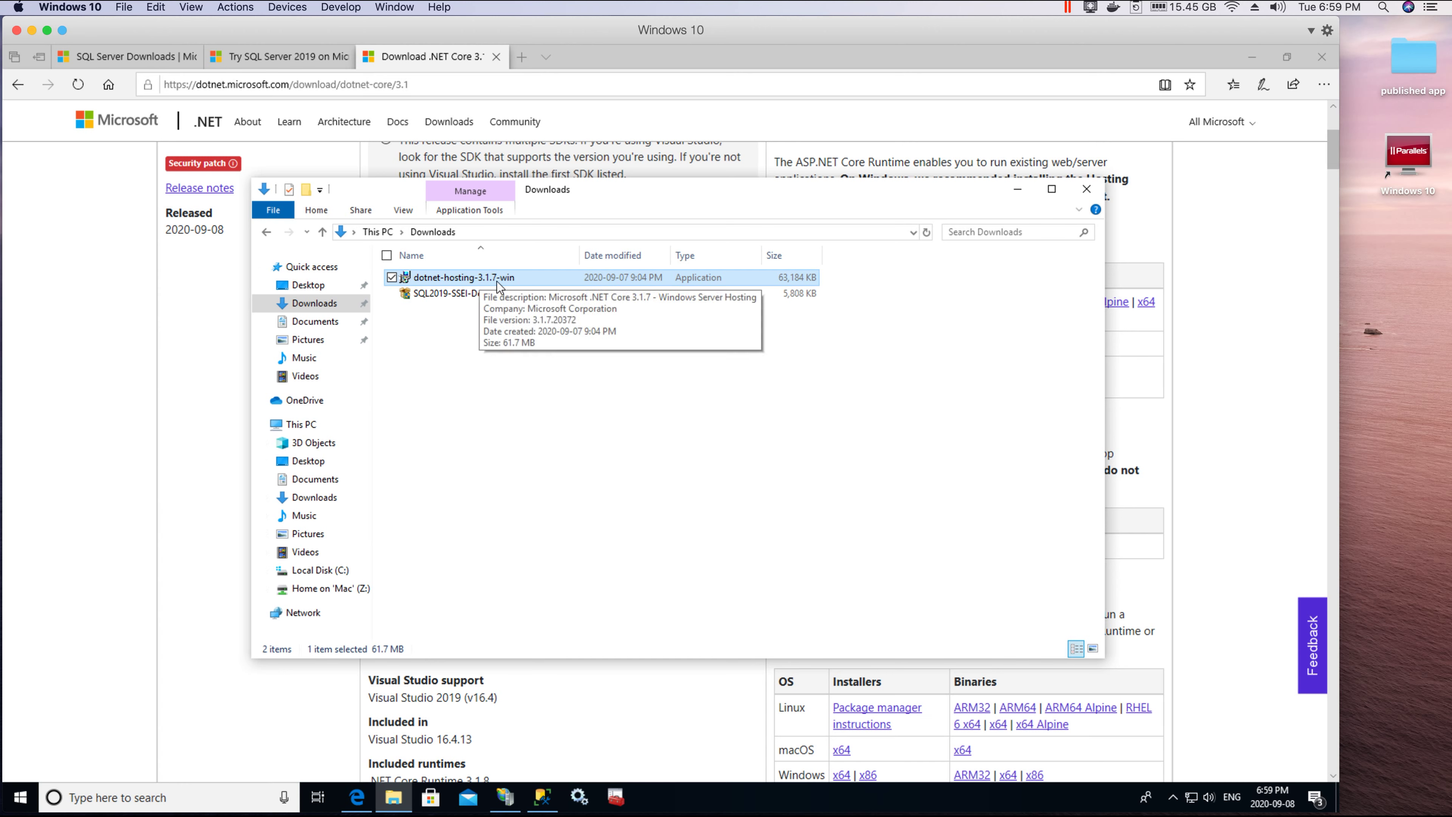
right_click(439, 280)
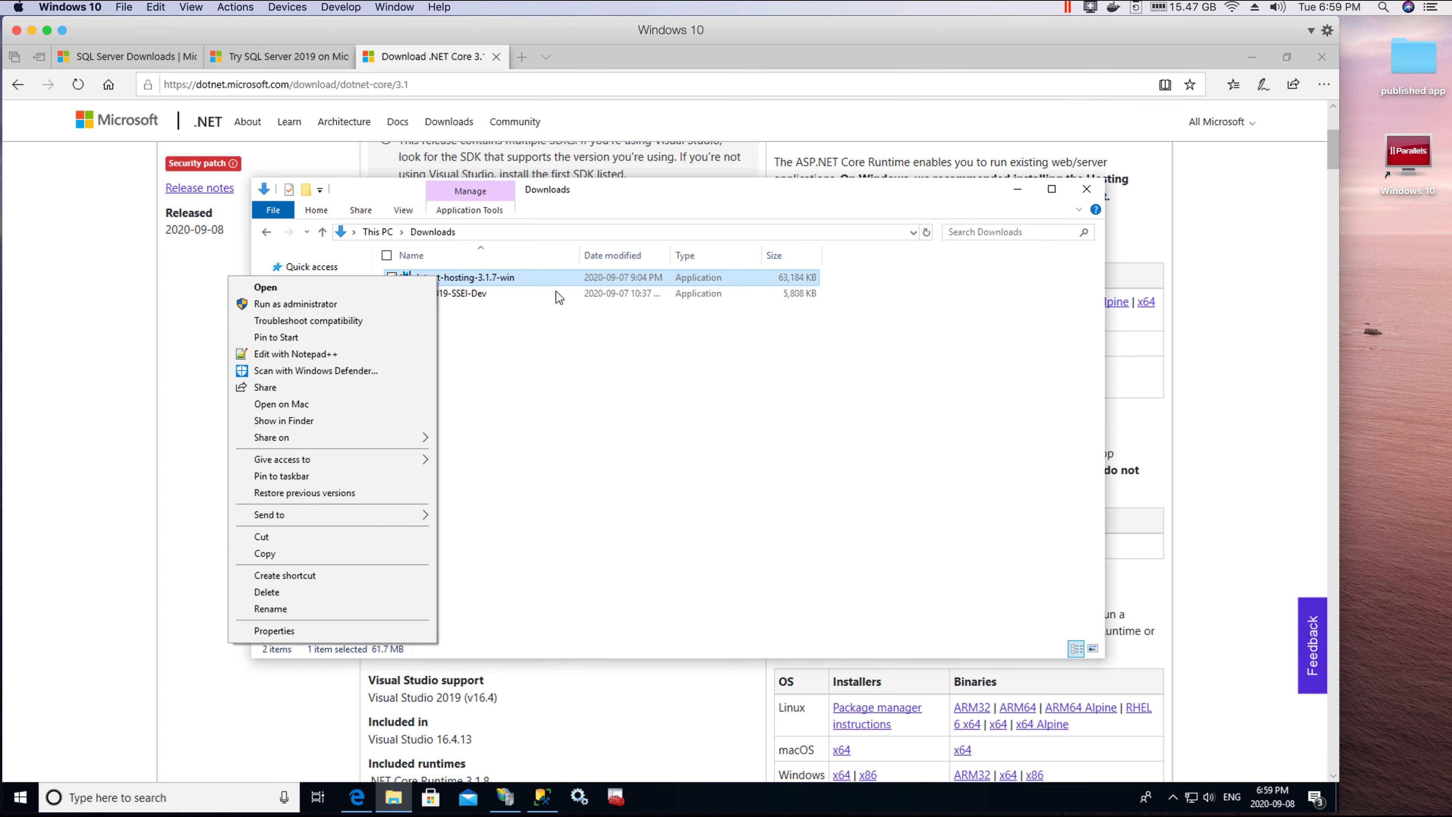
left_click(1243, 241)
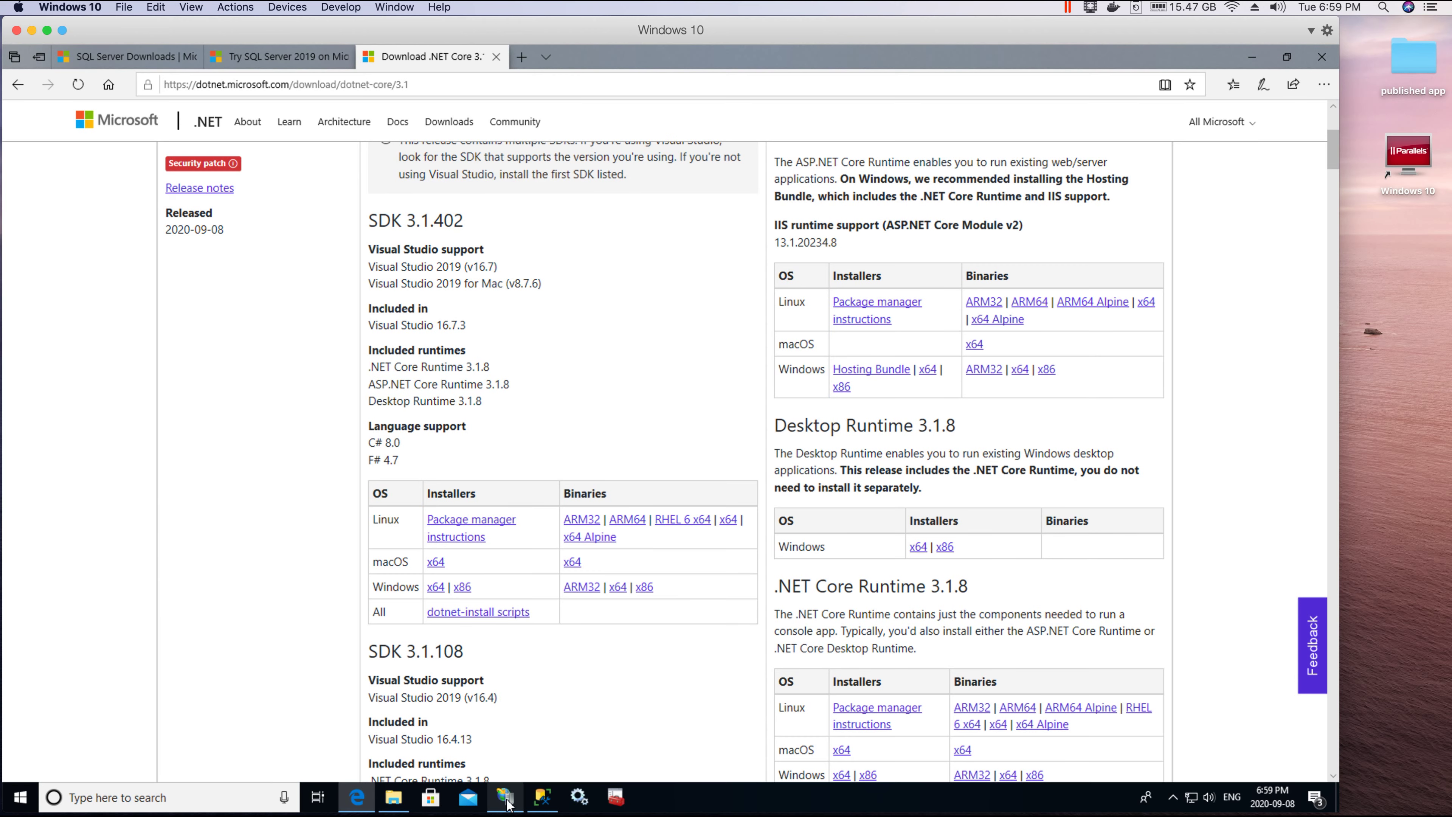
left_click(506, 797)
Step: Expand the server node and open Modules to confirm AspNetCoreModuleV2 is installed
left_click(56, 197)
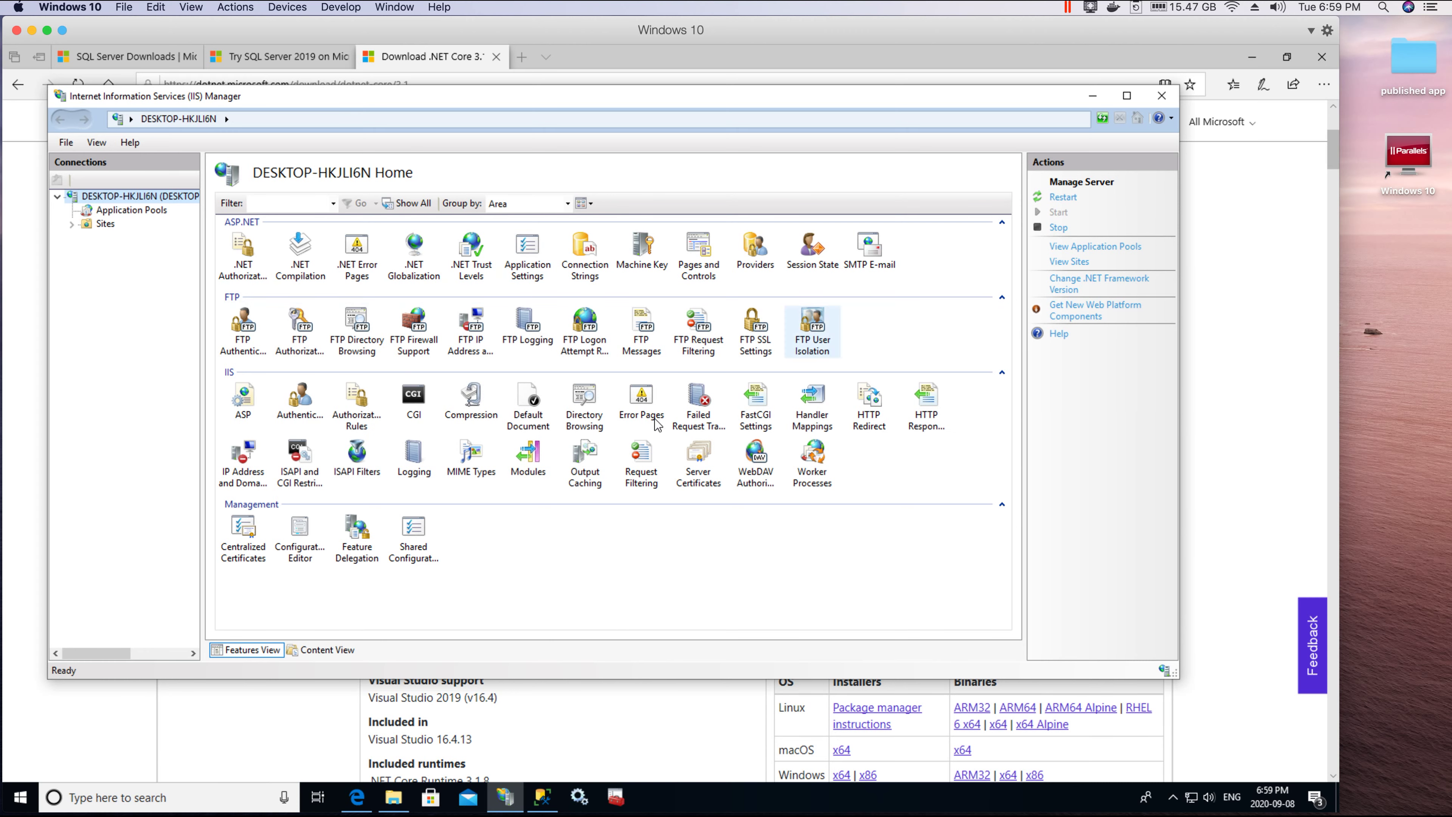
left_click(529, 458)
double_click(529, 457)
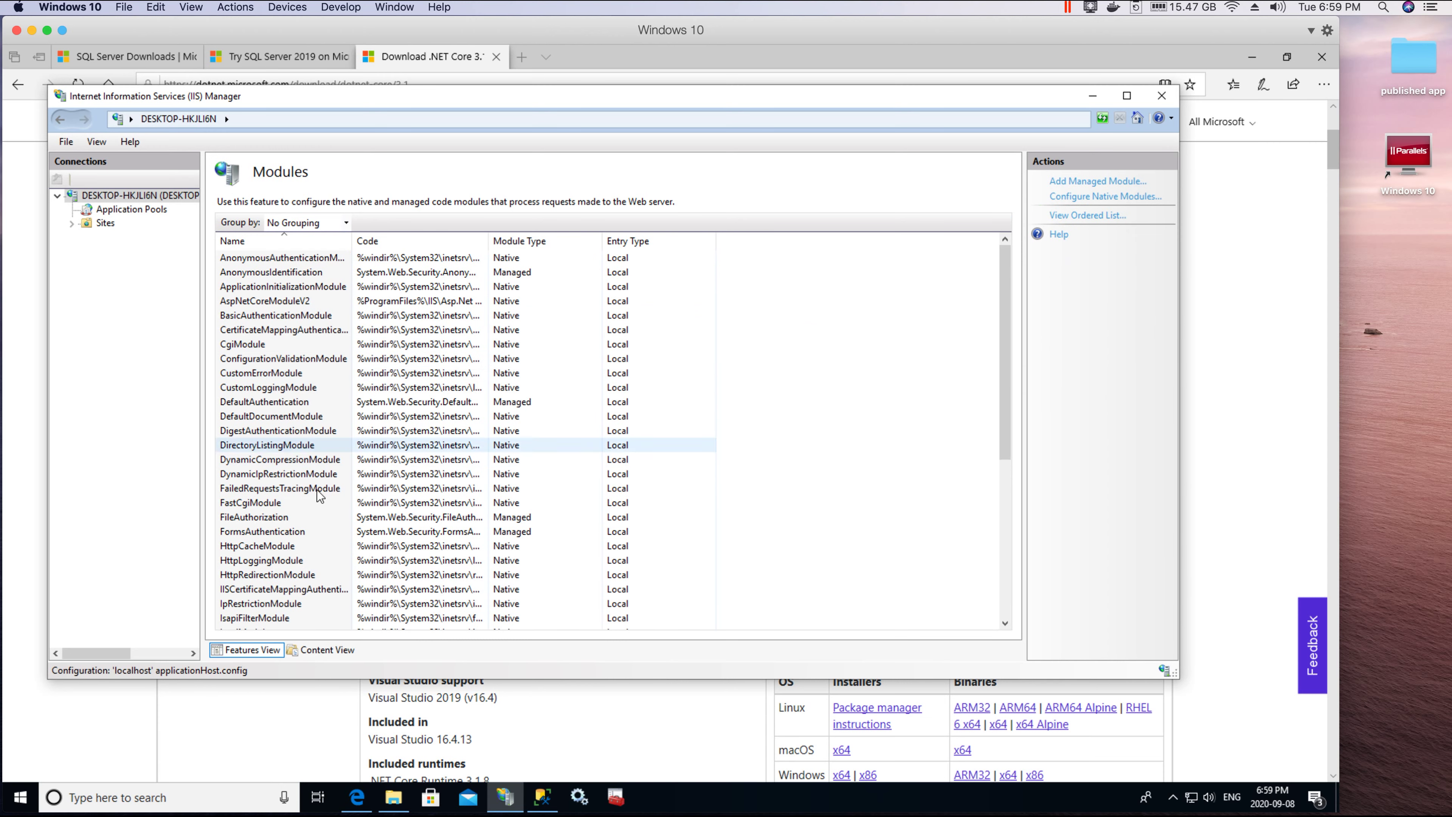
left_click_drag(1173, 685, 1302, 743)
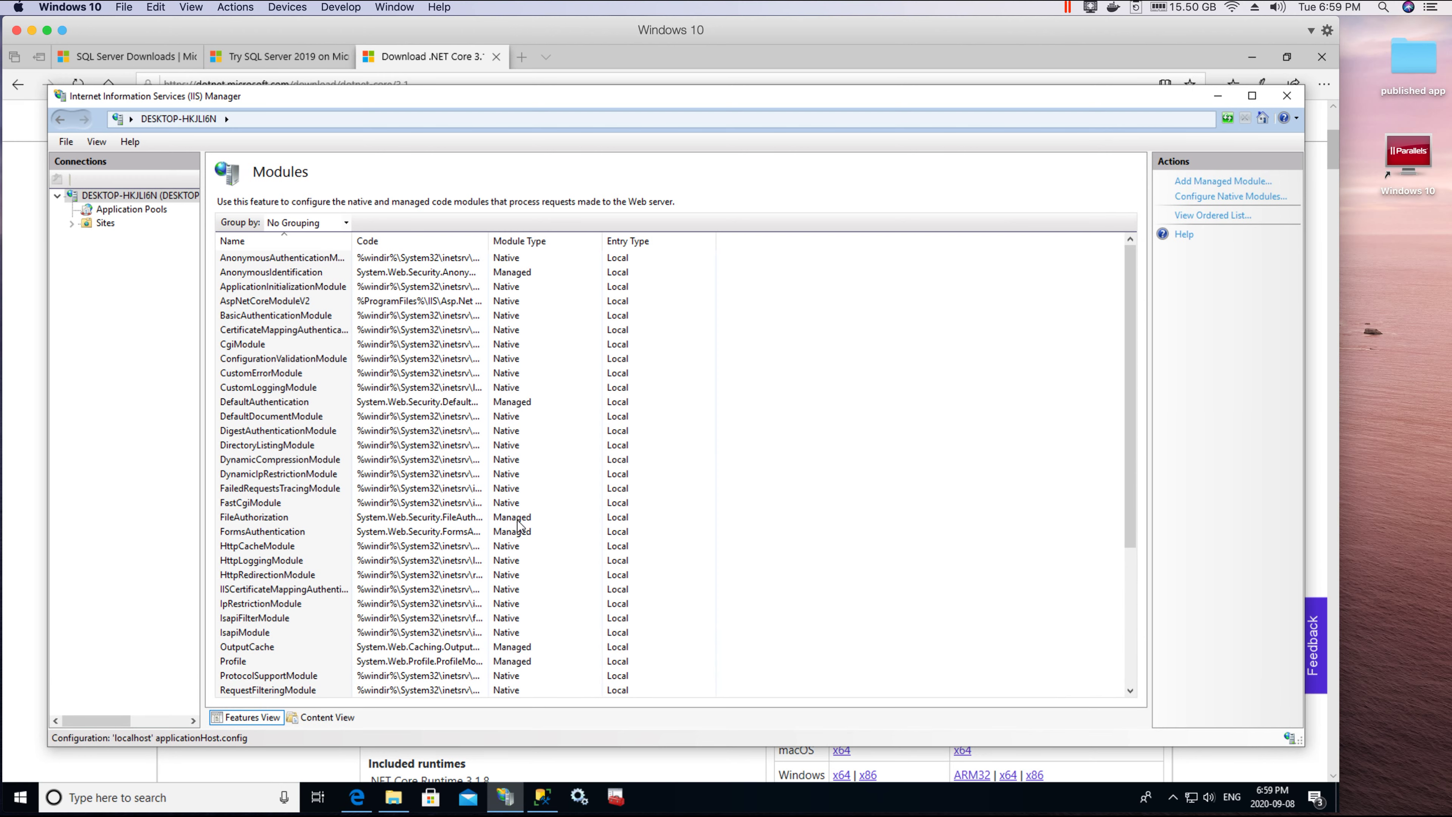
left_click(249, 302)
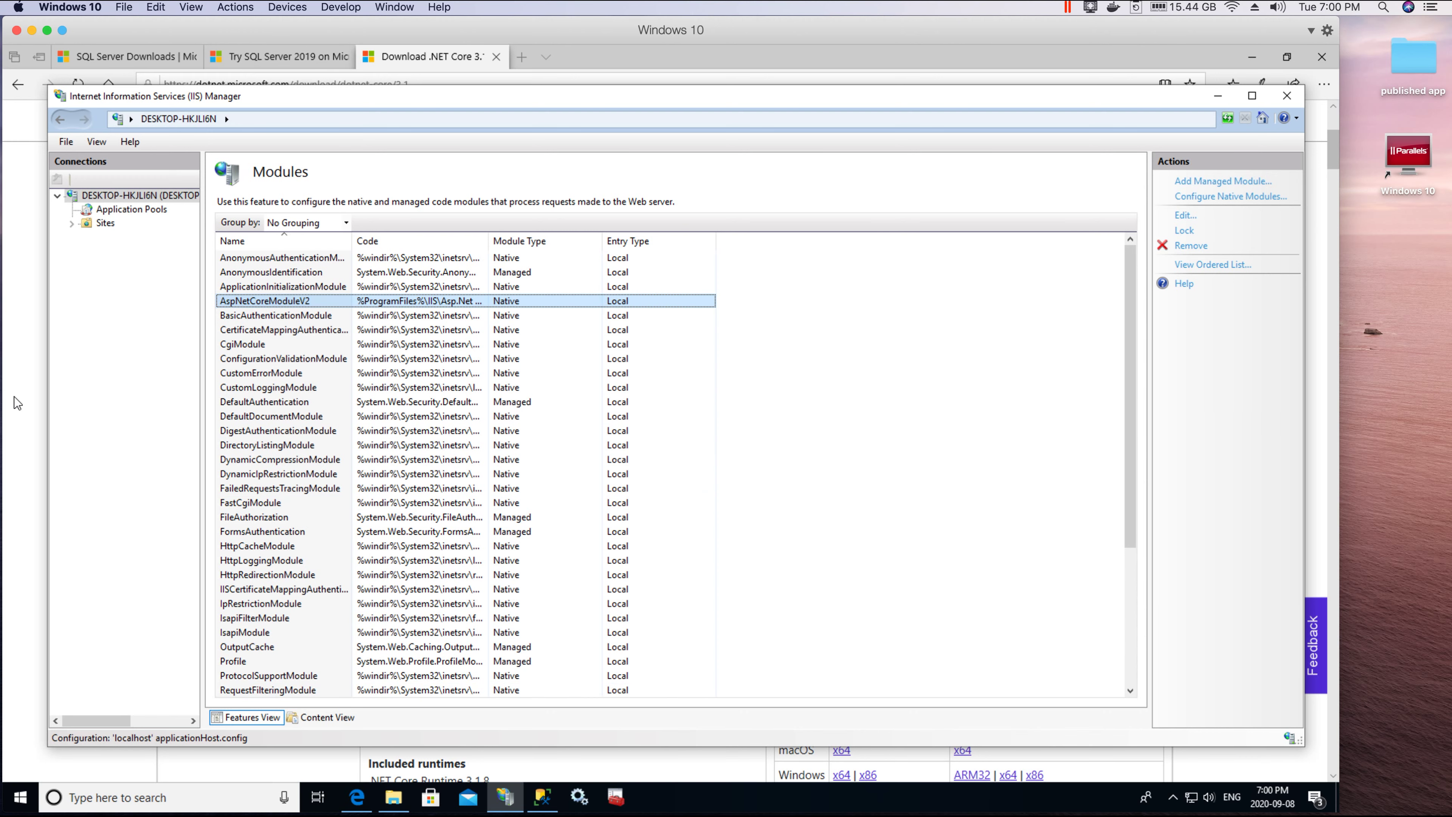
Step: Check the Downloads folder, then return to IIS Manager and show Application Pools
left_click(391, 795)
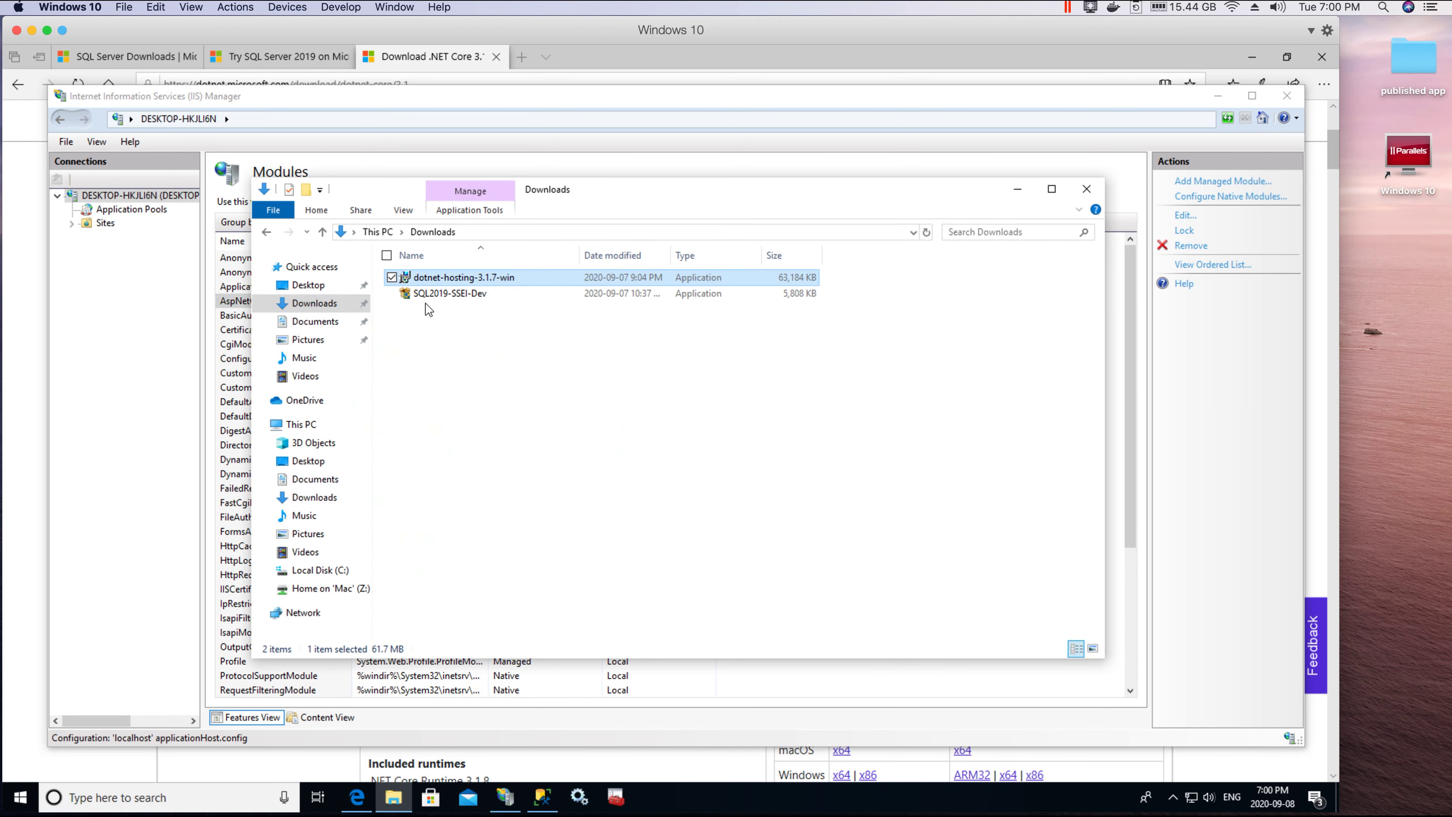
left_click(557, 347)
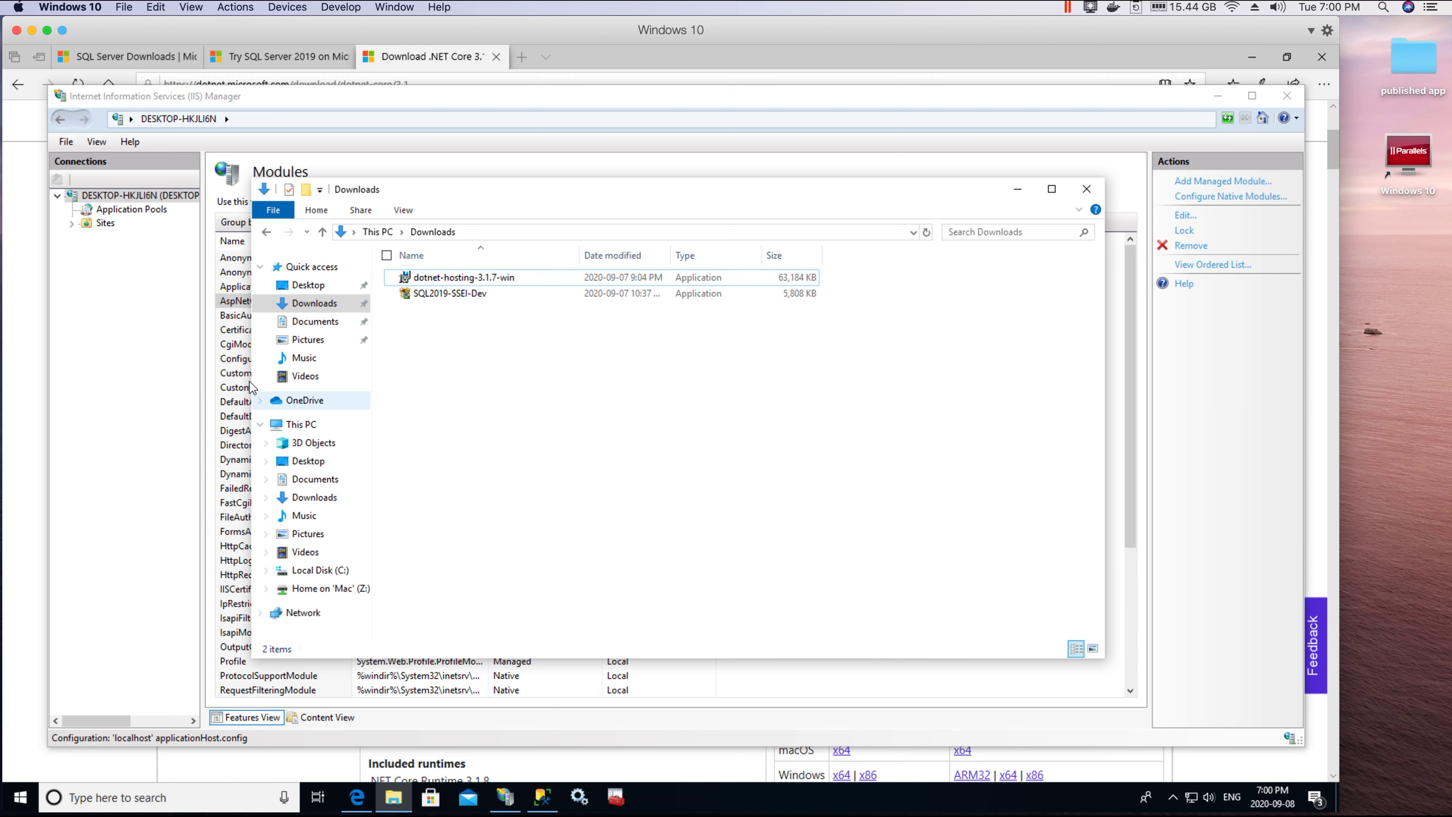
left_click(148, 338)
left_click(274, 303)
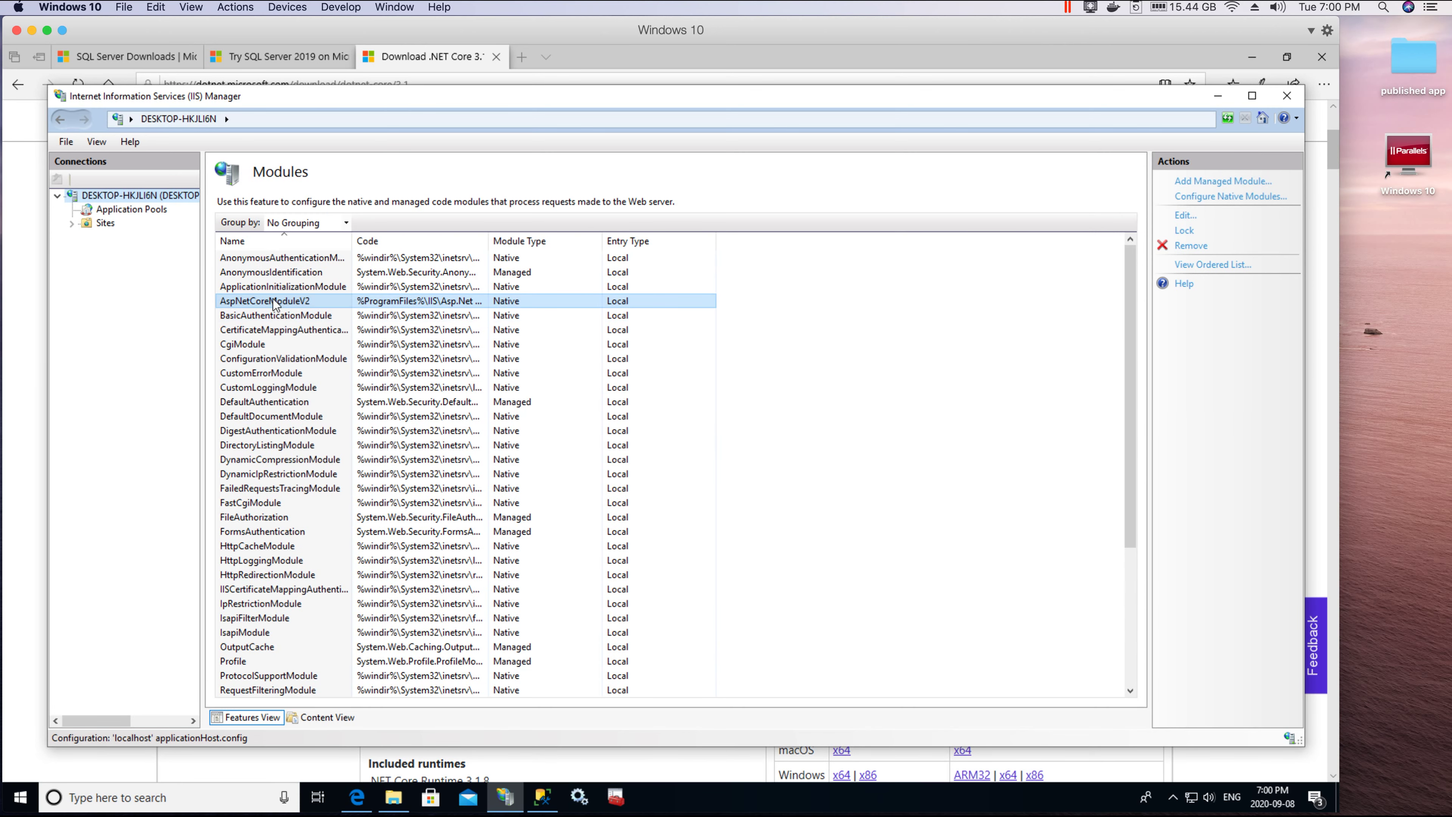
left_click(68, 224)
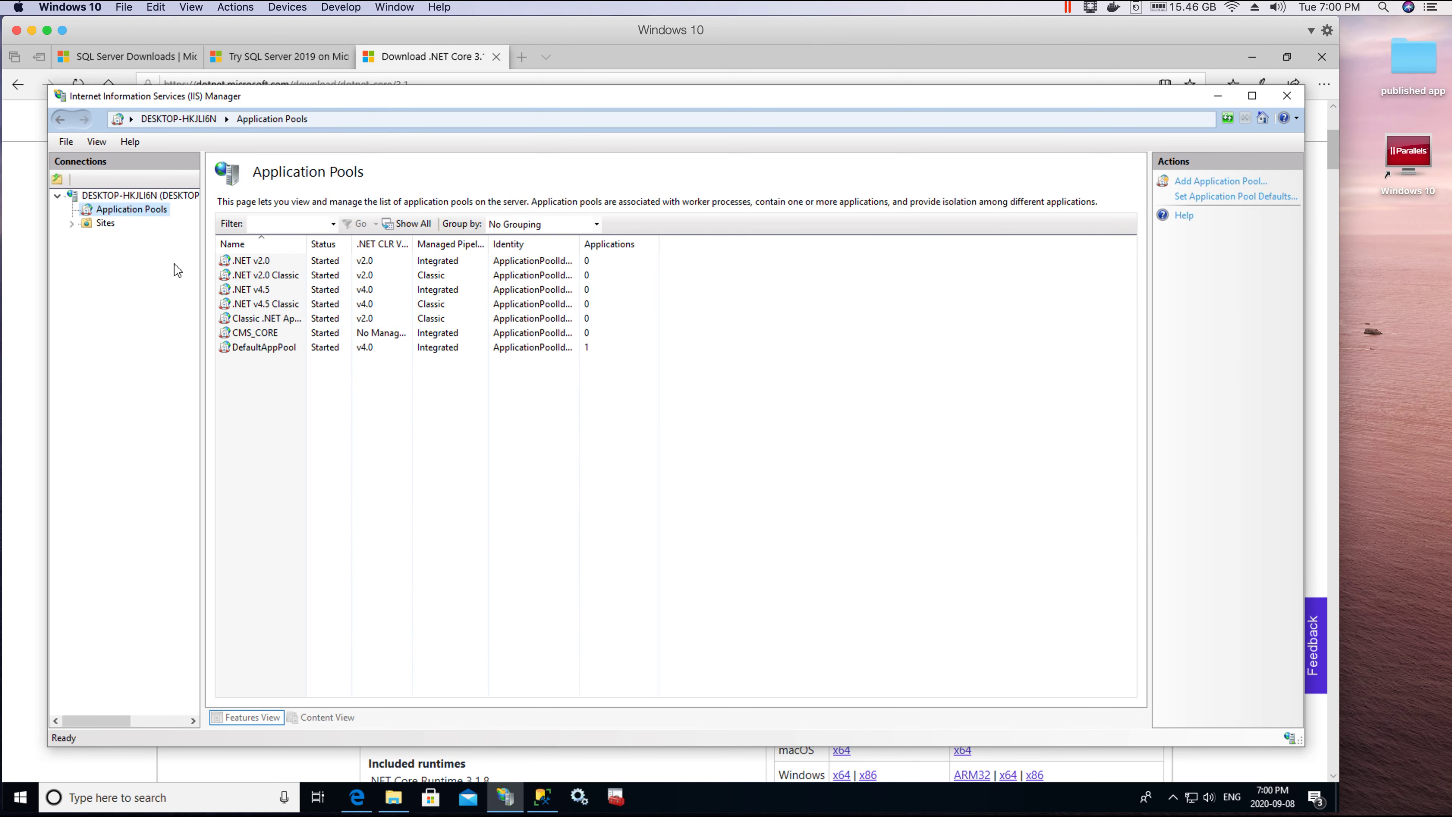
Step: Begin a new application pool named 'Cm' with CLR v4.0.30319 and Integrated pipeline
left_click(291, 349)
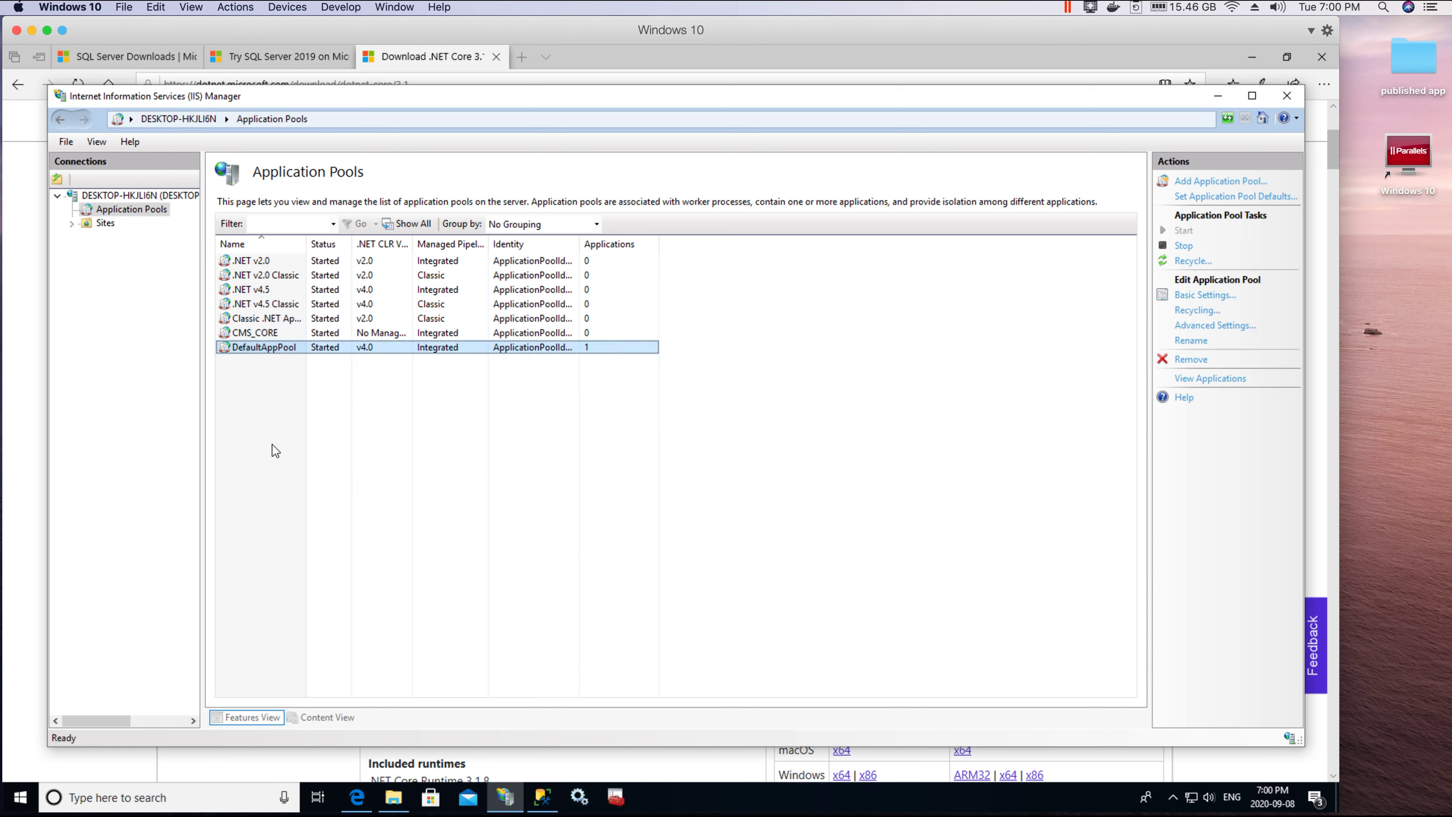
left_click(280, 333)
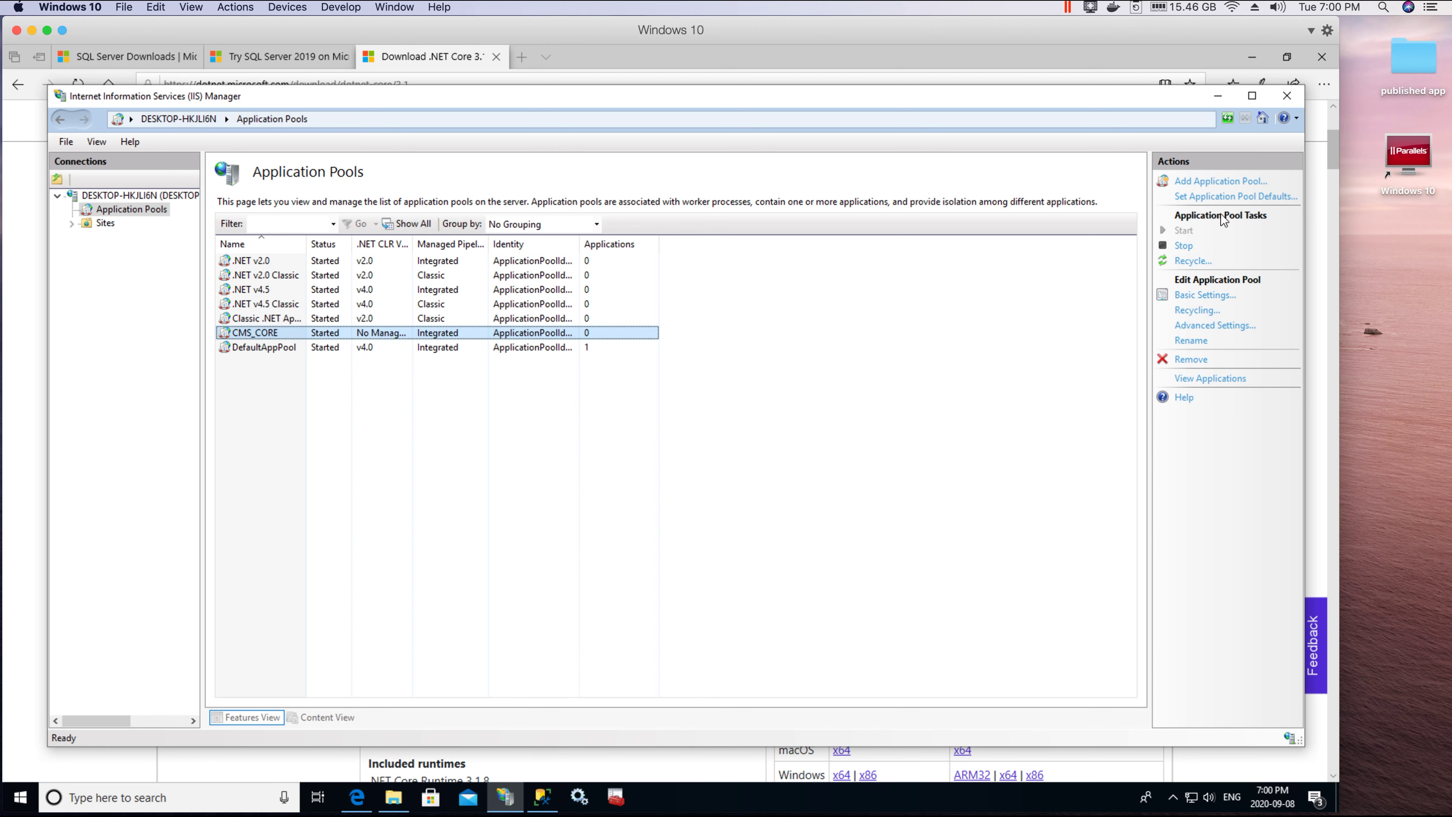
left_click(1220, 181)
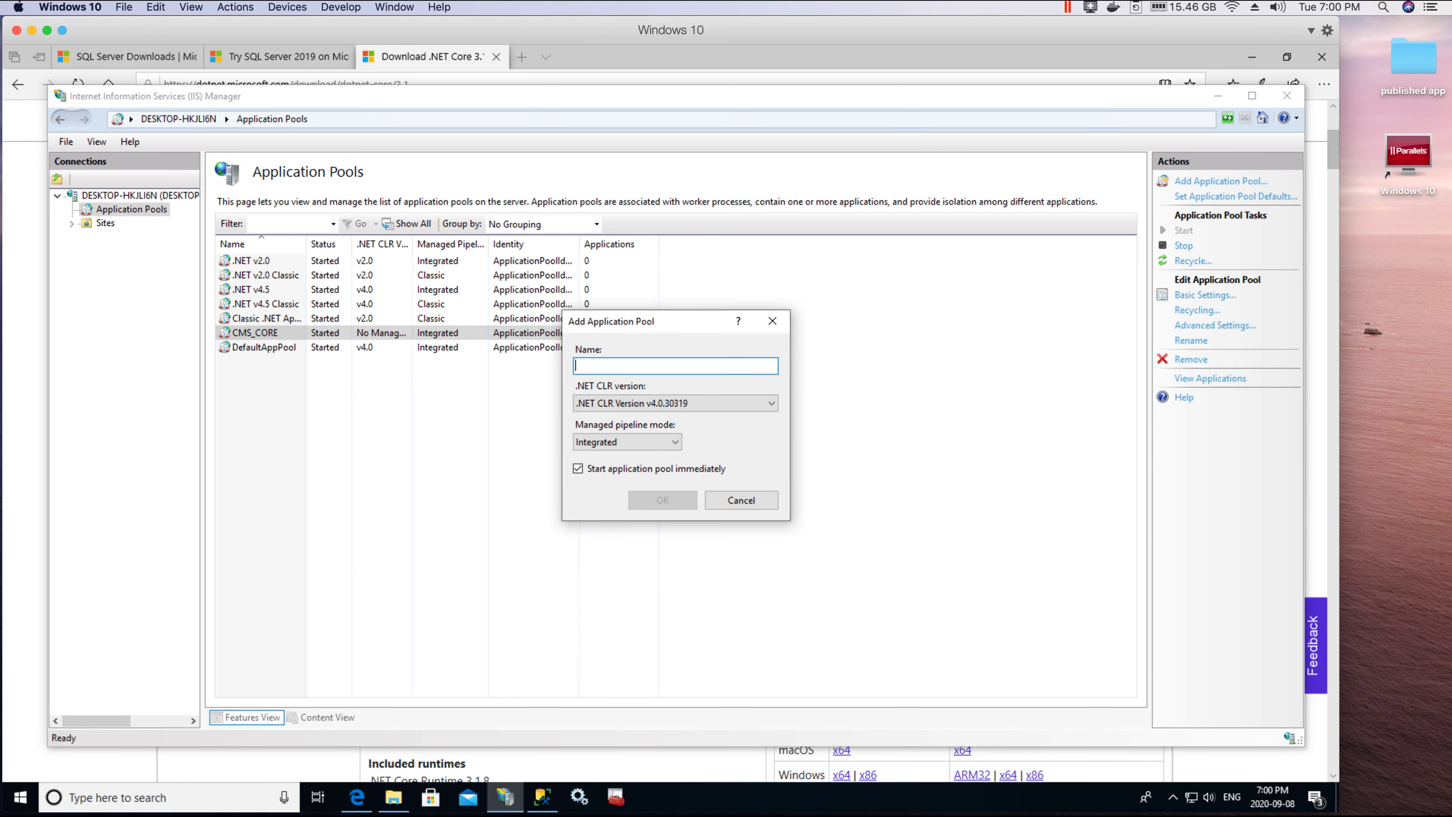
type("Cm")
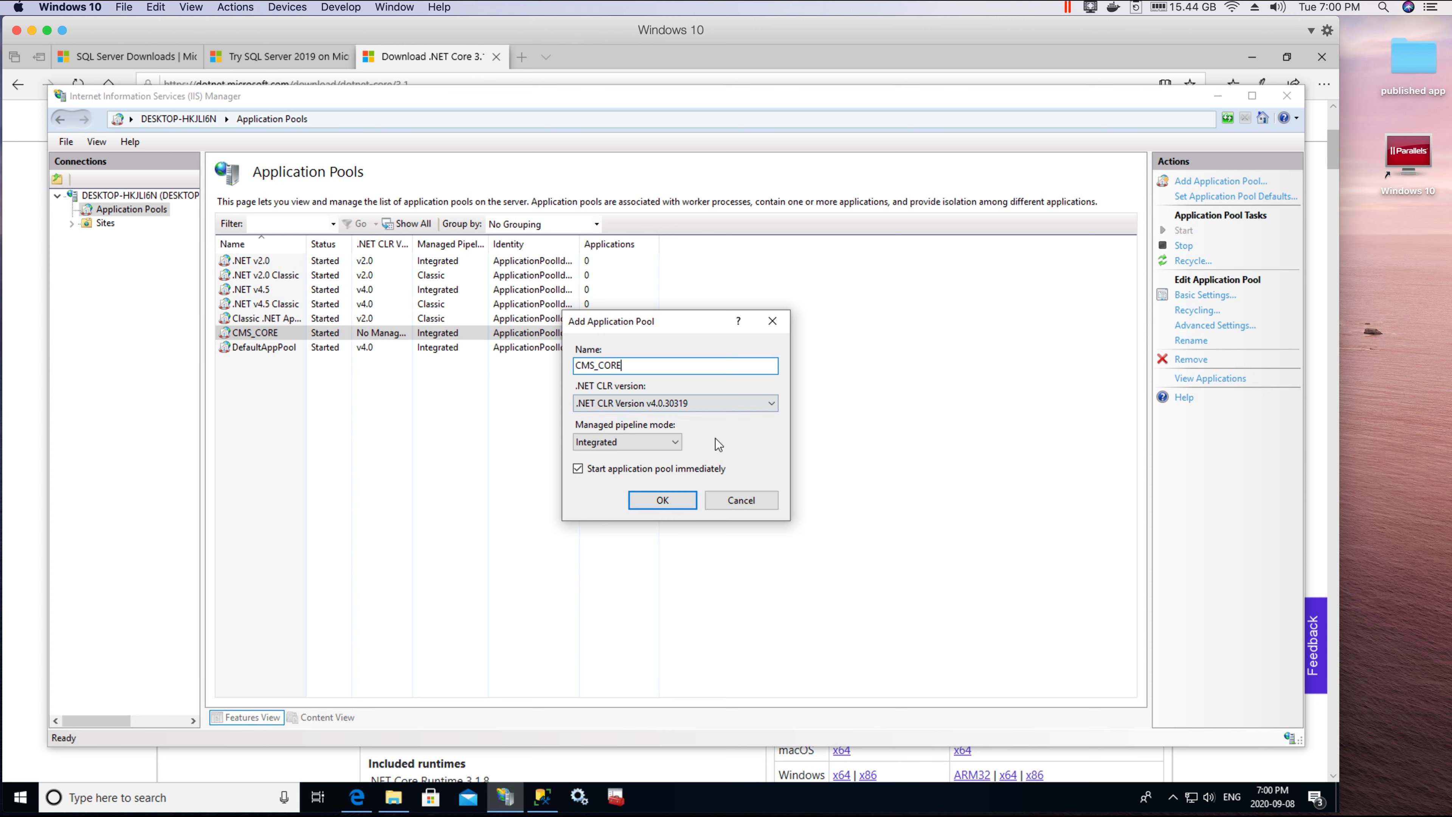
left_click(699, 405)
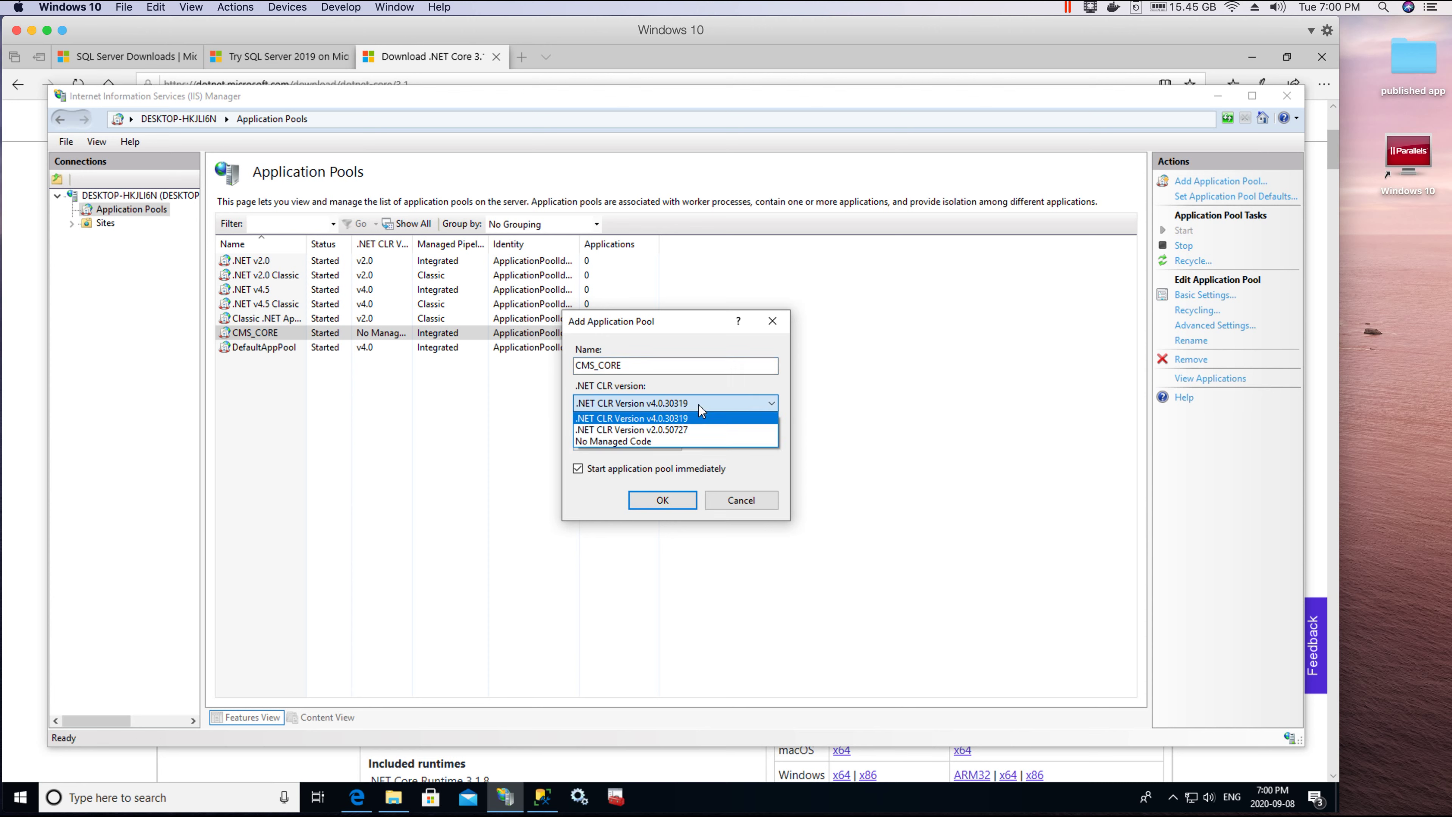
left_click(701, 411)
left_click(648, 450)
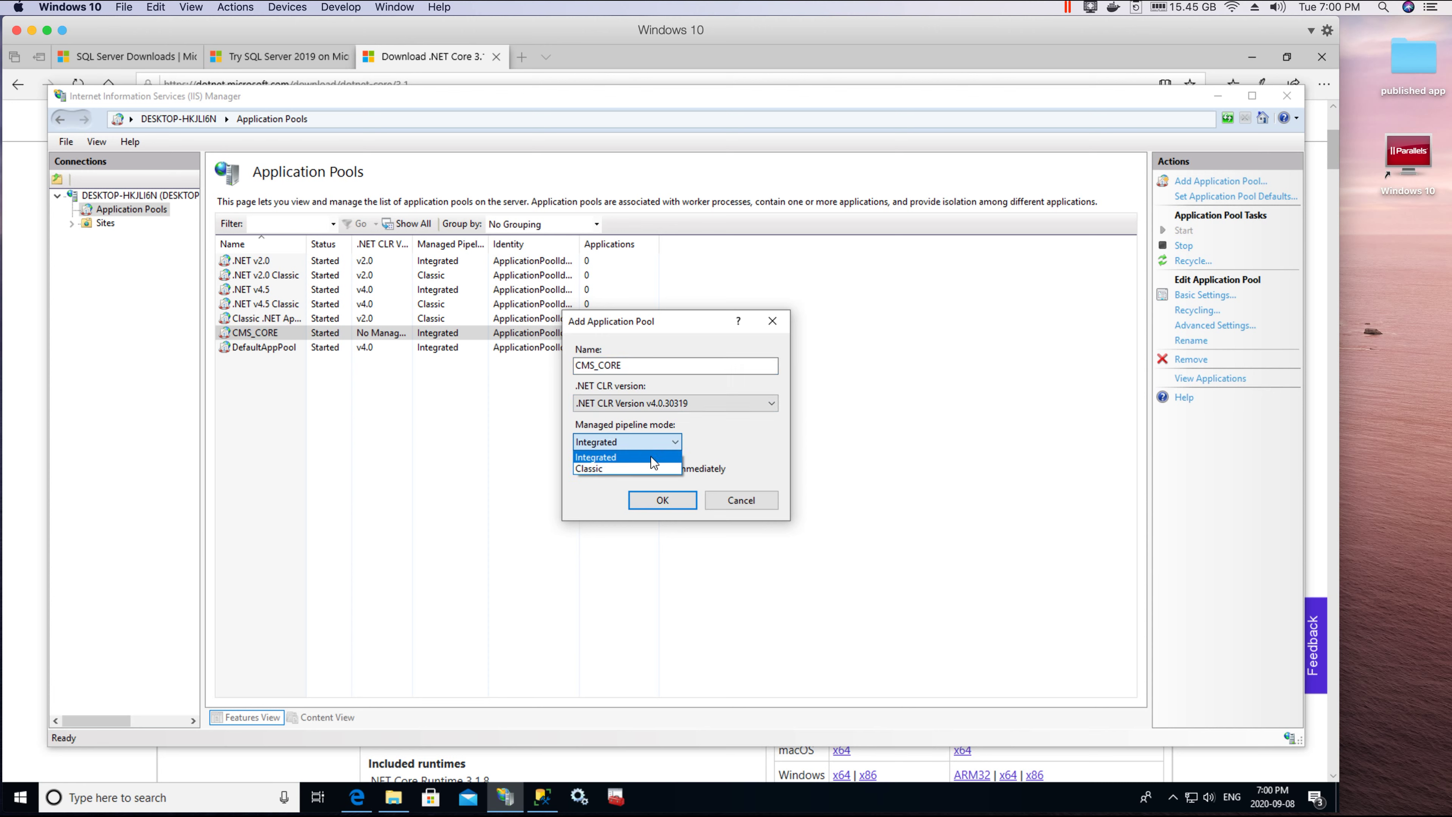
left_click(737, 438)
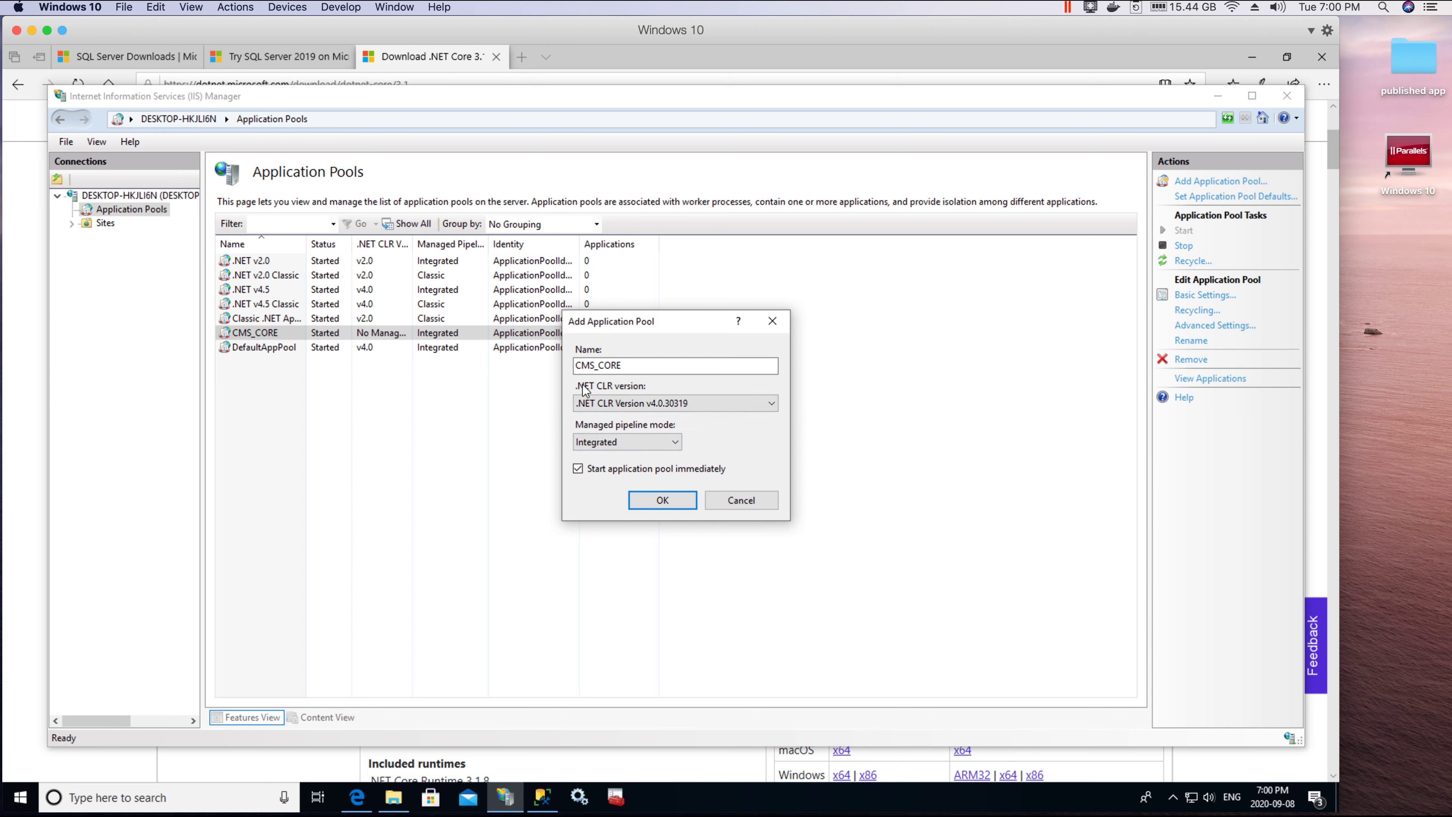
Step: Switch the new pool's CLR version to No Managed Code, then dismiss the form unadded
left_click(768, 403)
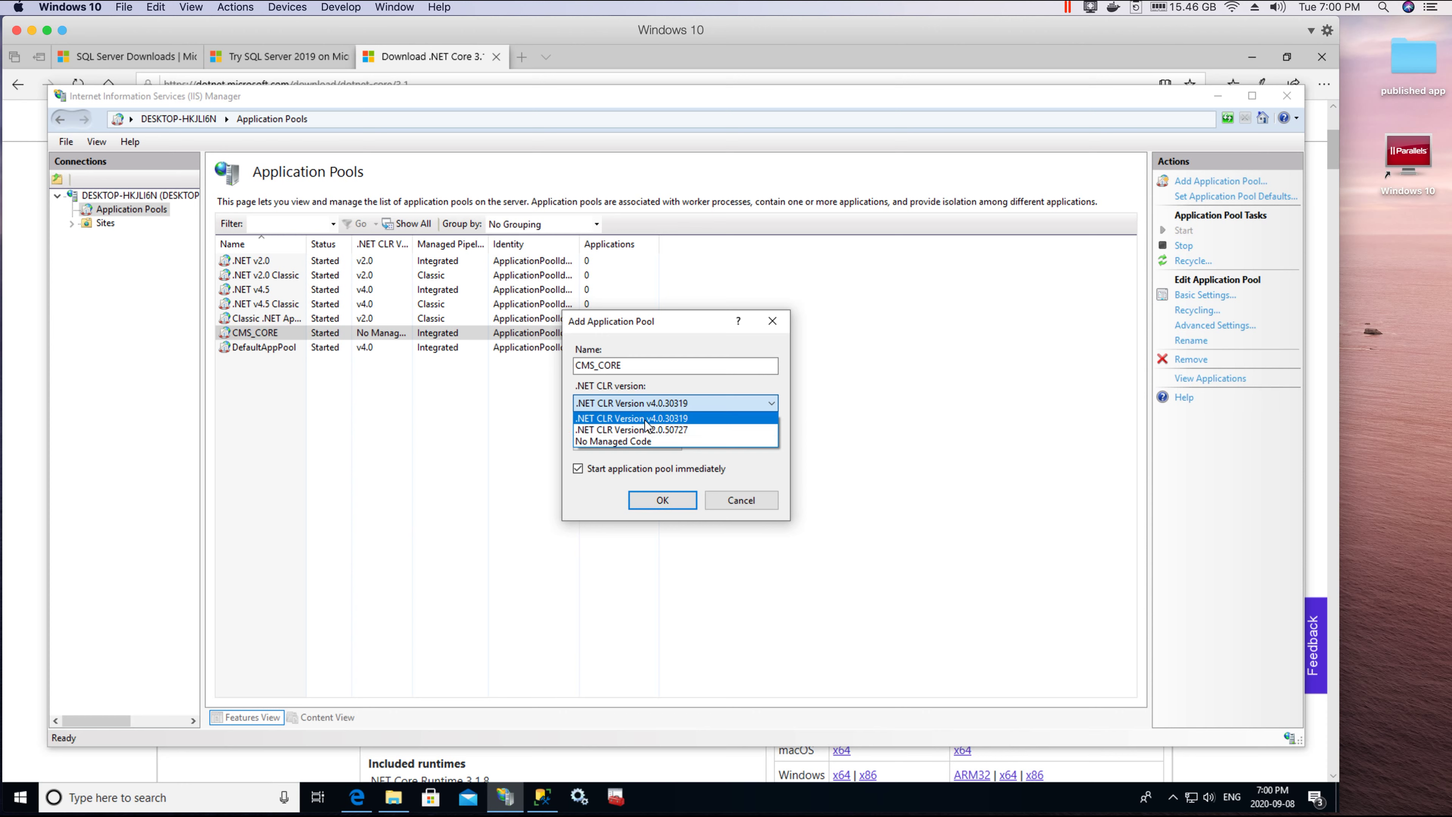
left_click(612, 442)
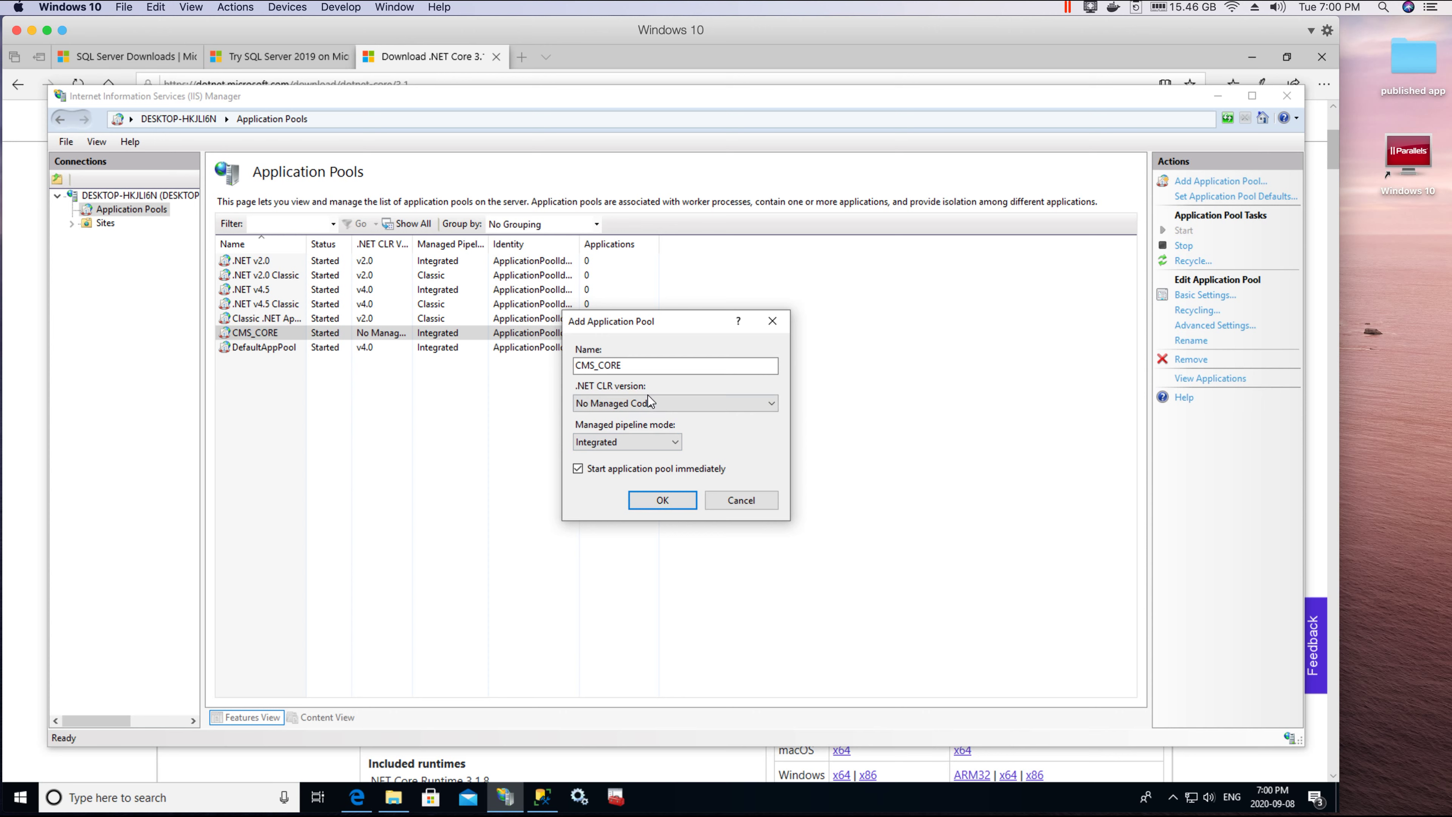
left_click(712, 406)
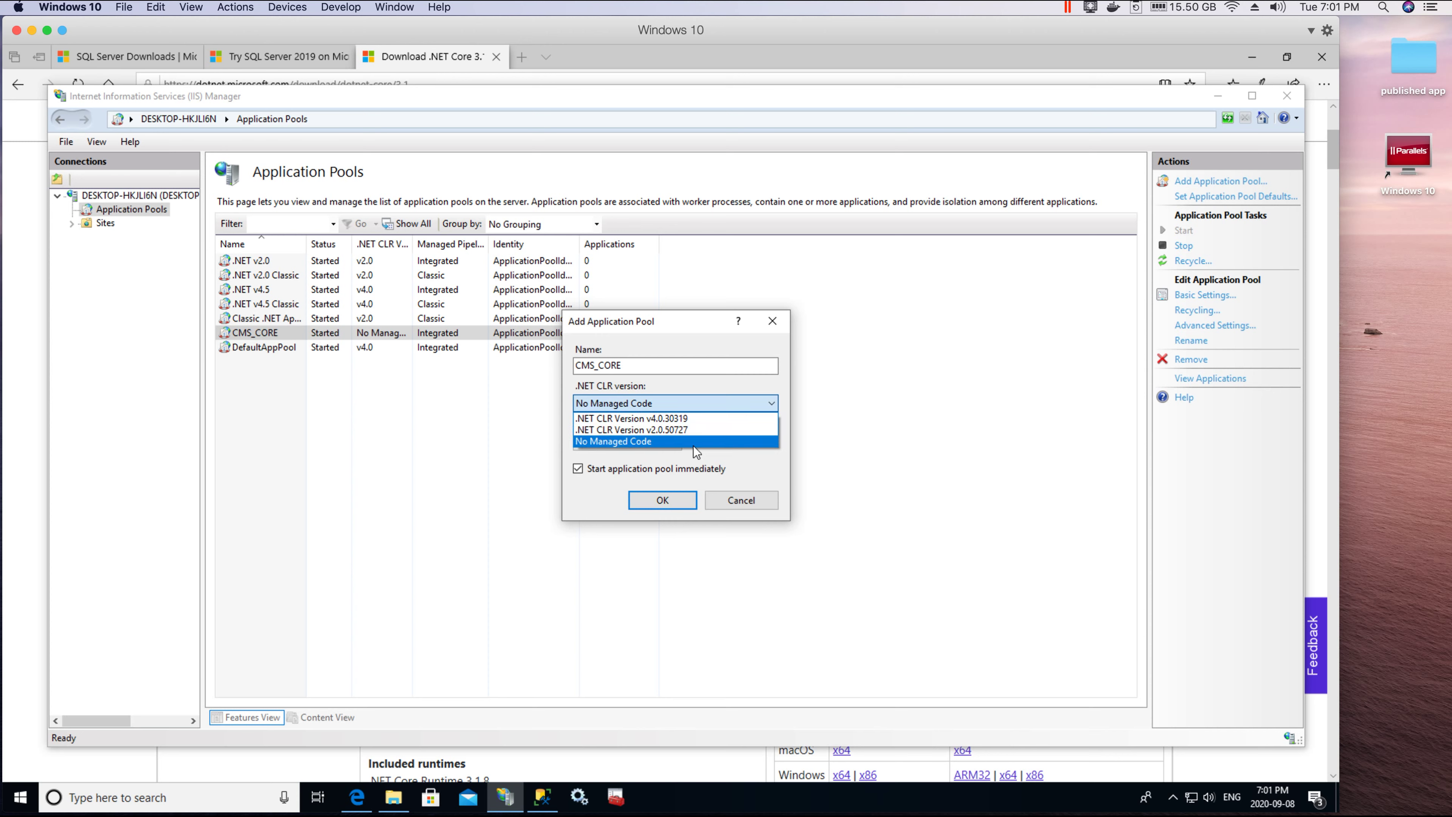
left_click(733, 458)
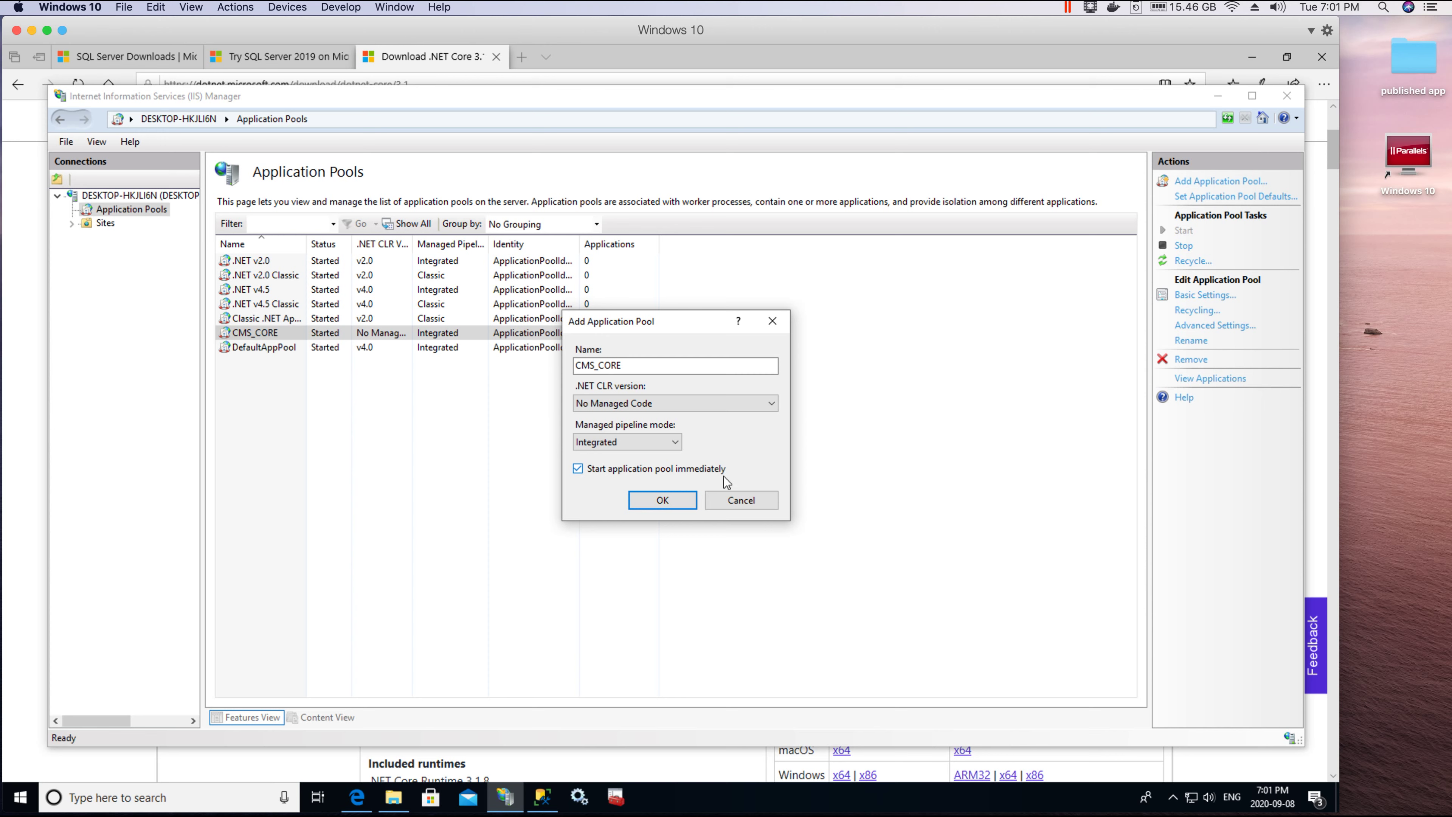
double_click(615, 366)
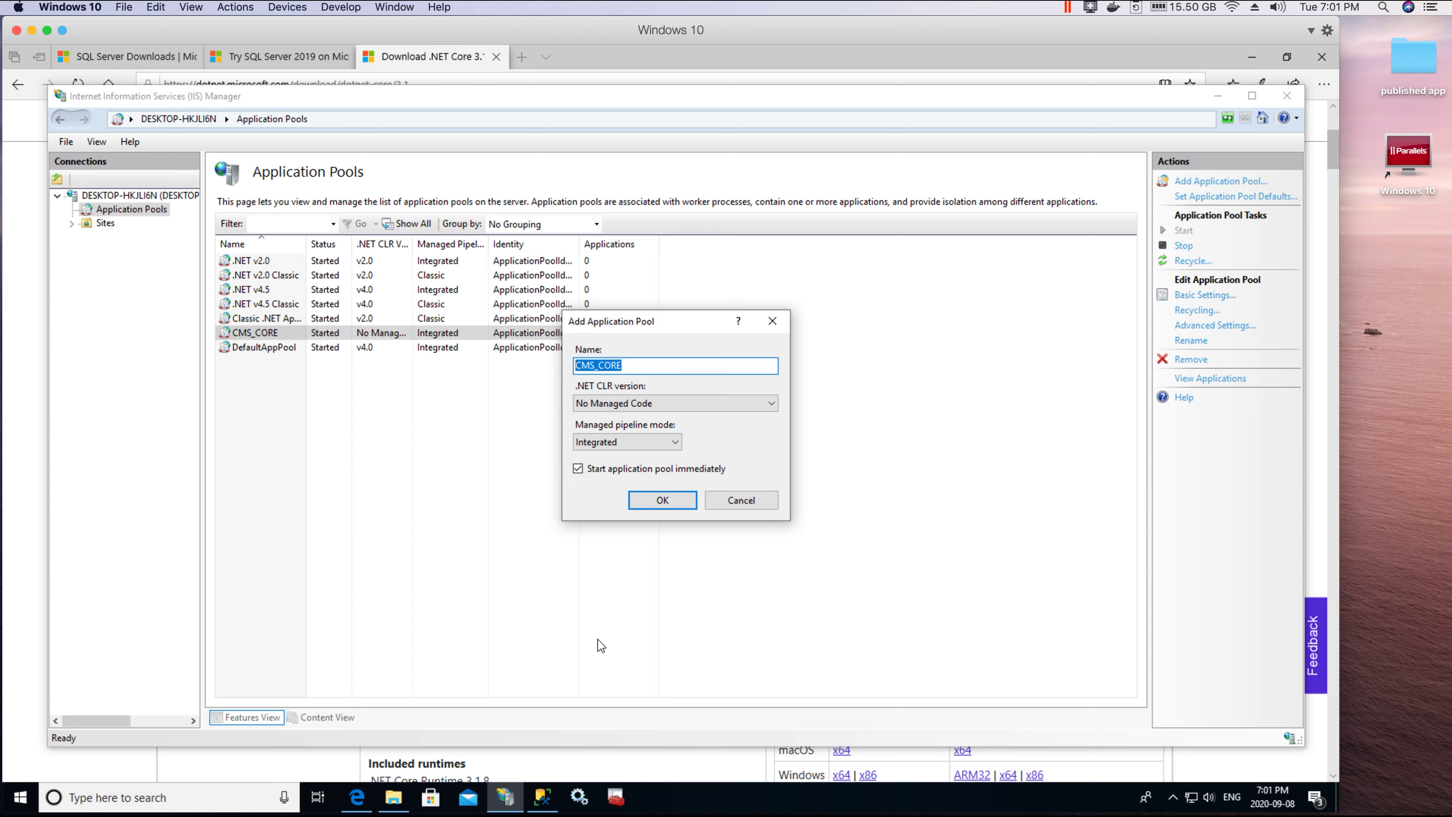
left_click(780, 324)
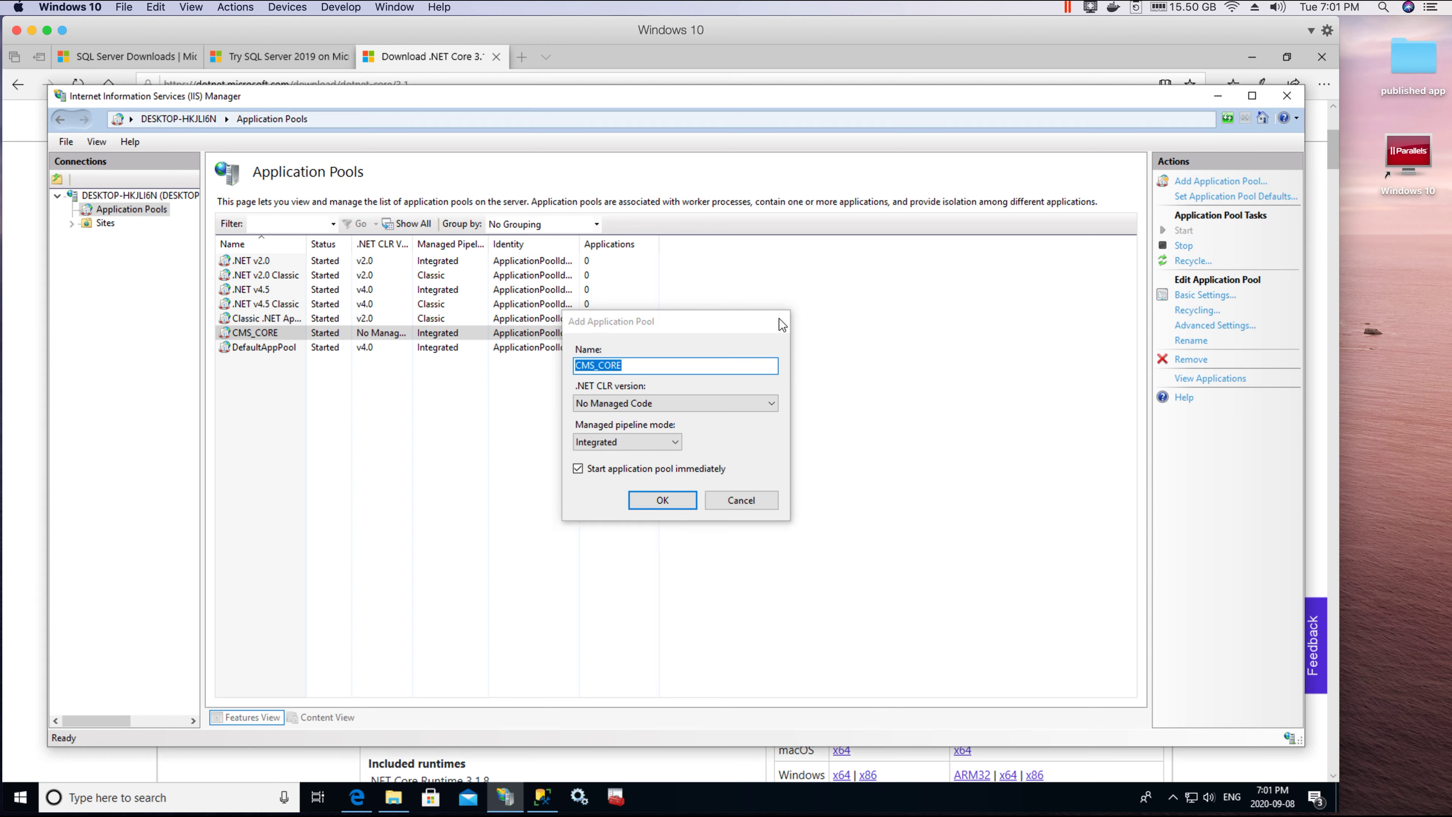
Step: Select the existing CMS_CORE pool, then start Add Website from the Sites node
left_click(256, 332)
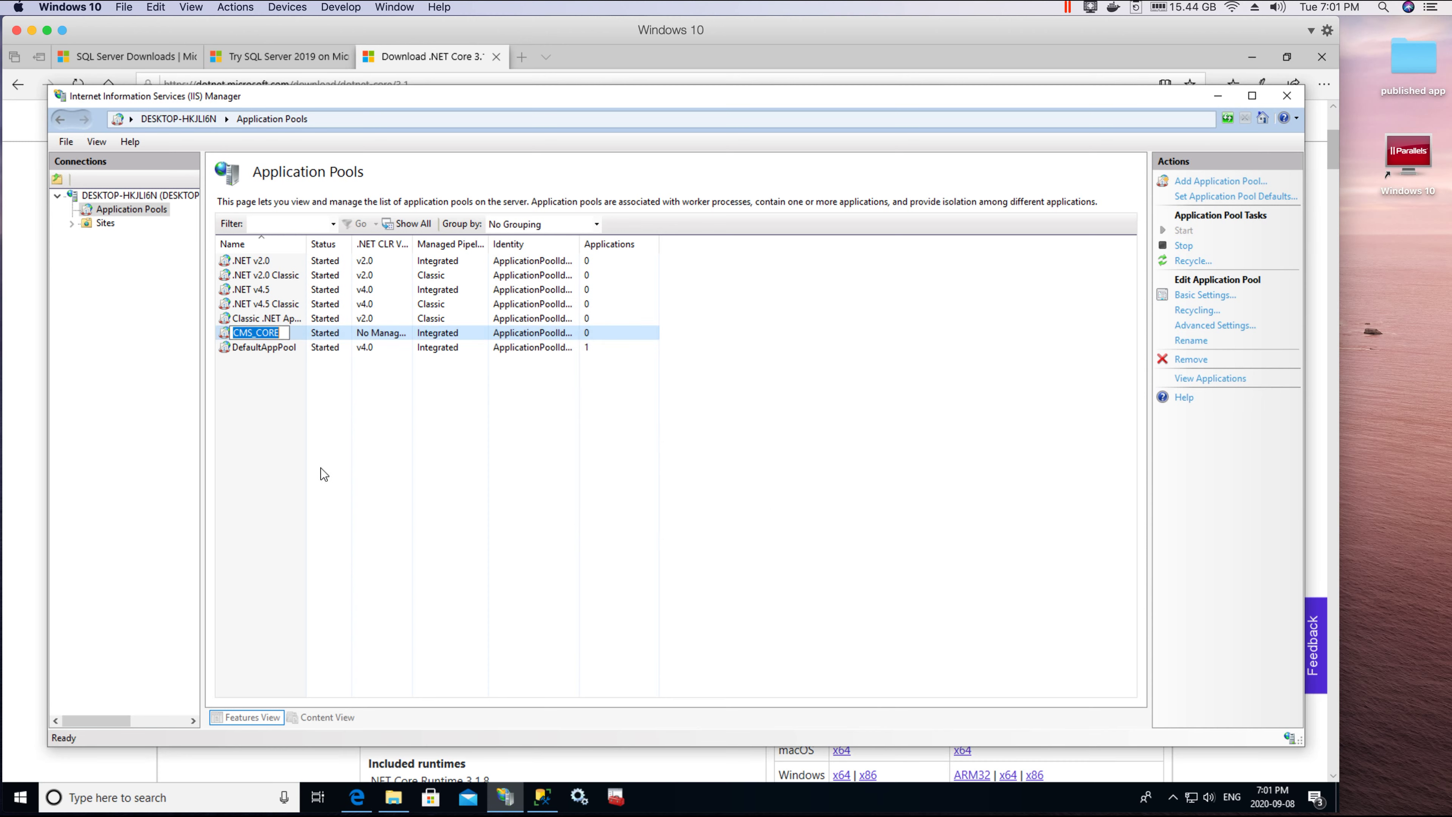
left_click(265, 453)
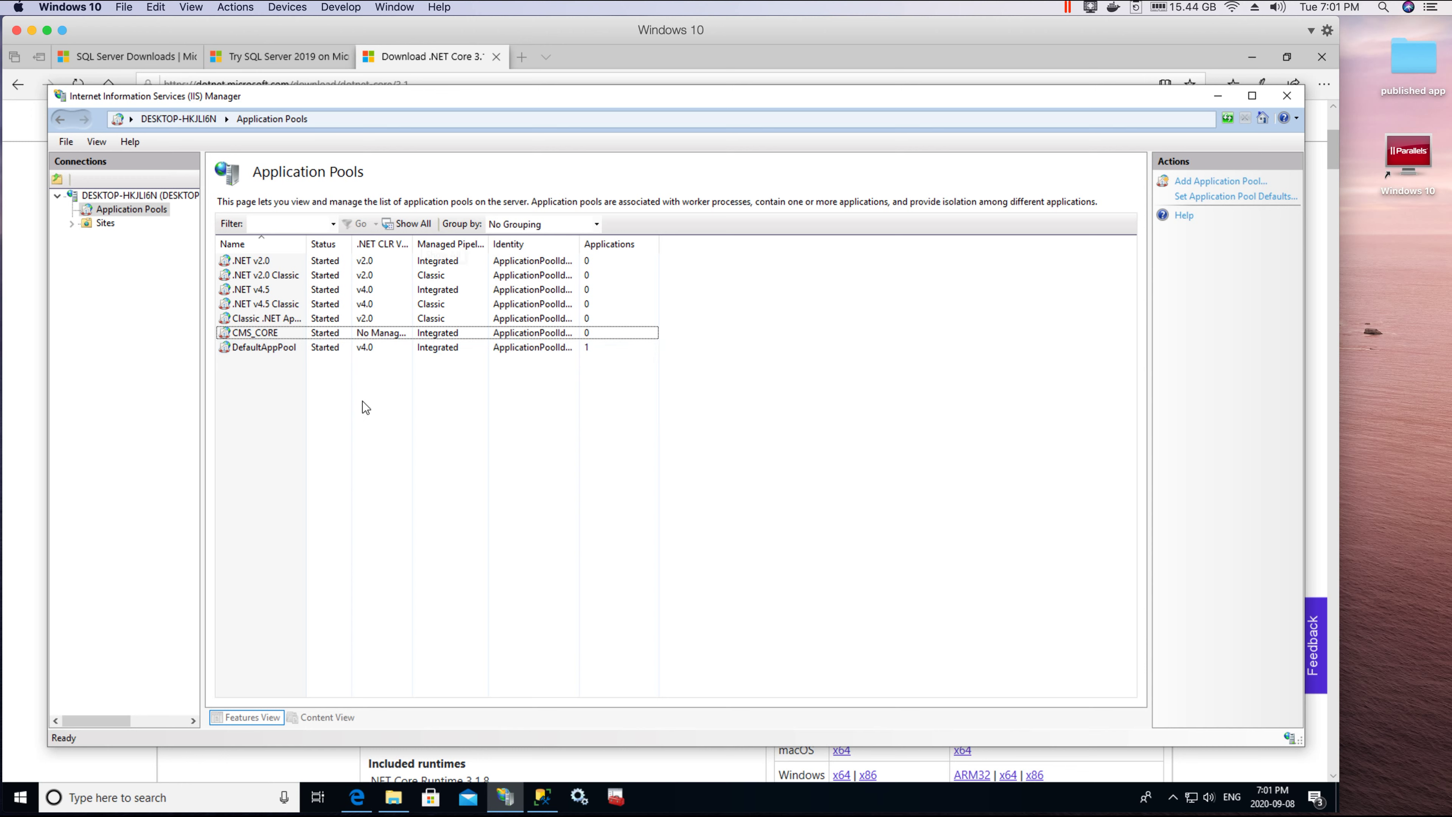
left_click(70, 231)
left_click(70, 226)
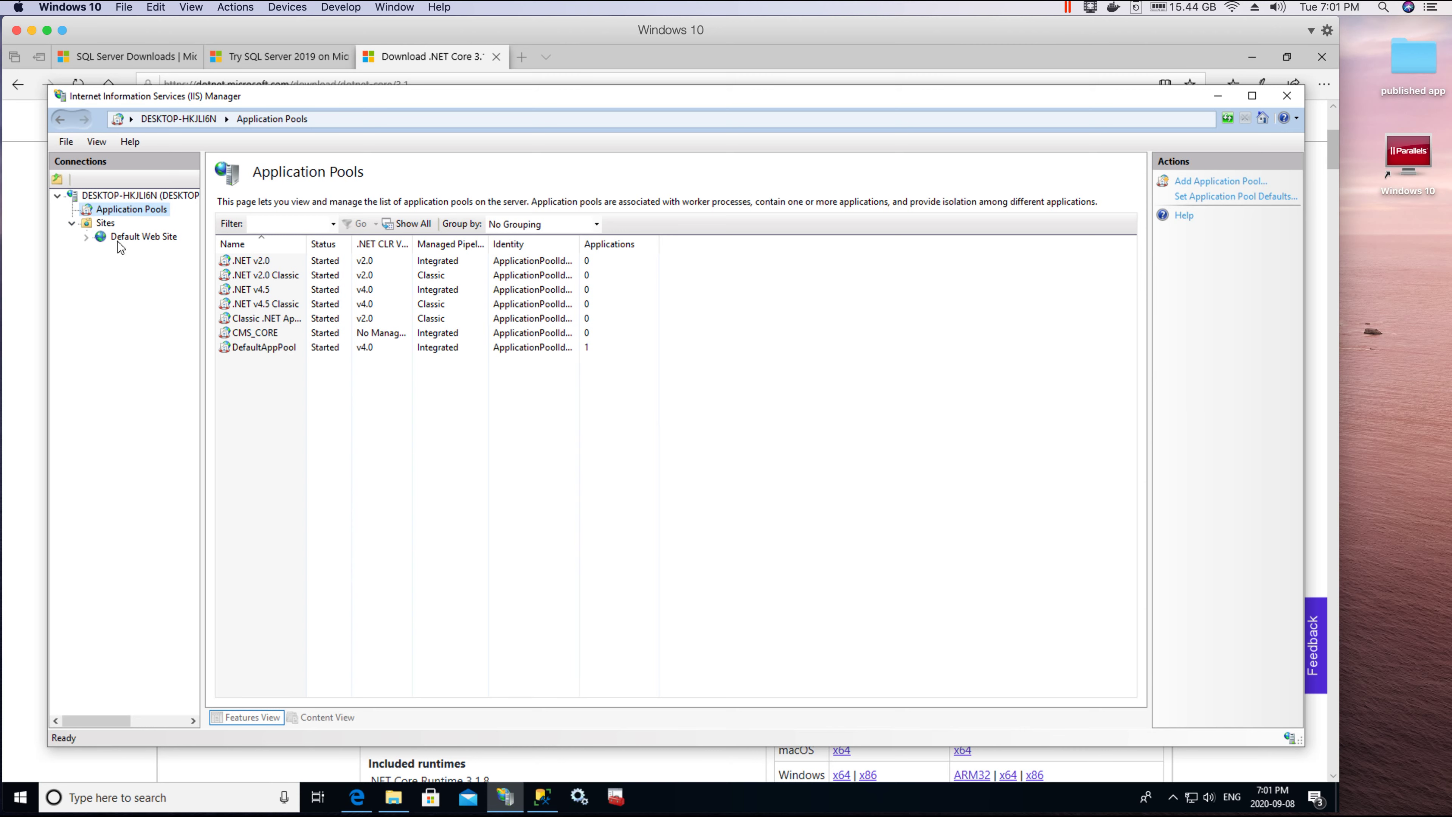
left_click(98, 225)
right_click(99, 228)
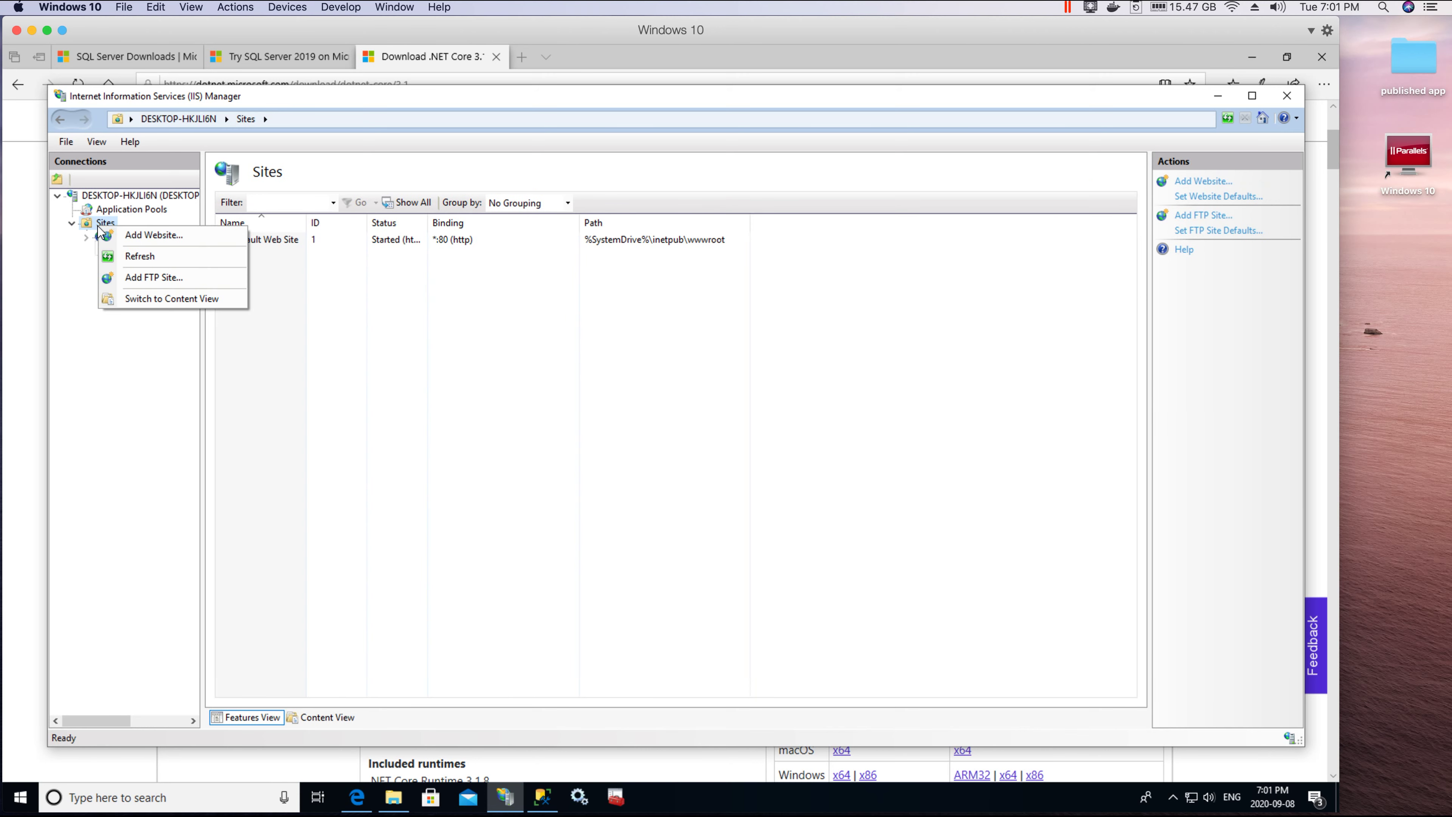
left_click(185, 238)
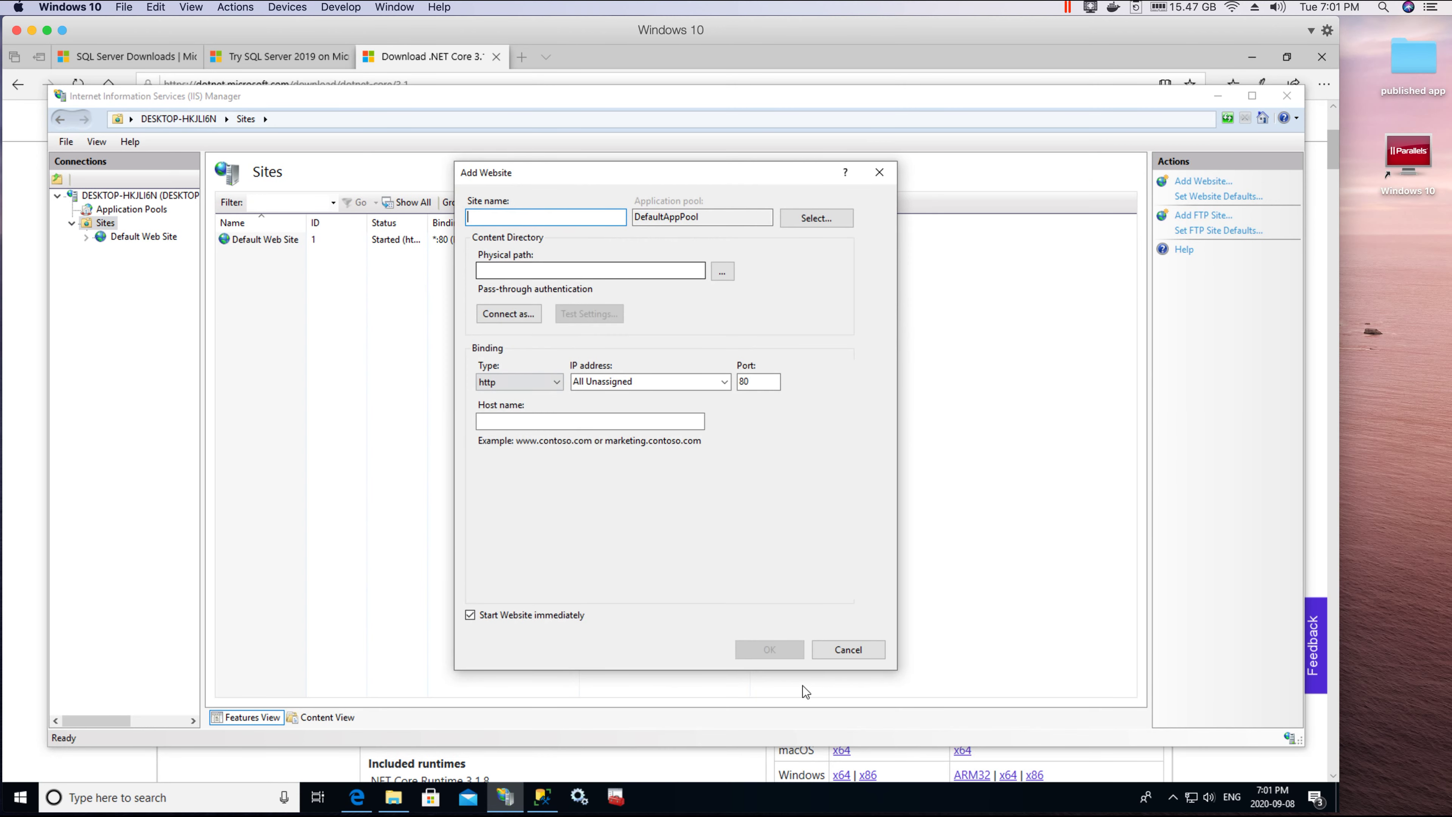
Step: Cancel the Add Website dialog and minimize IIS Manager
left_click(880, 173)
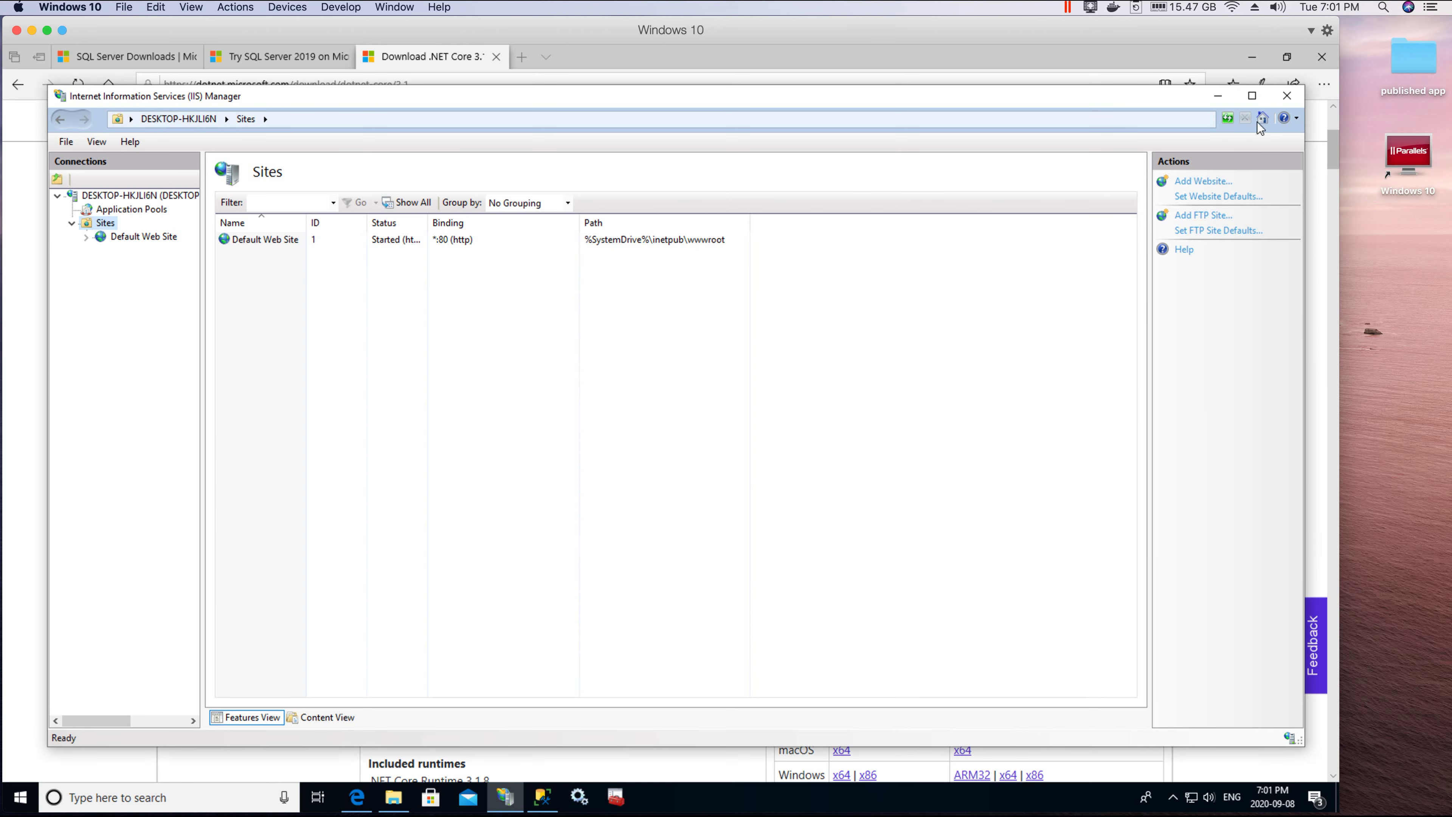
left_click(1218, 96)
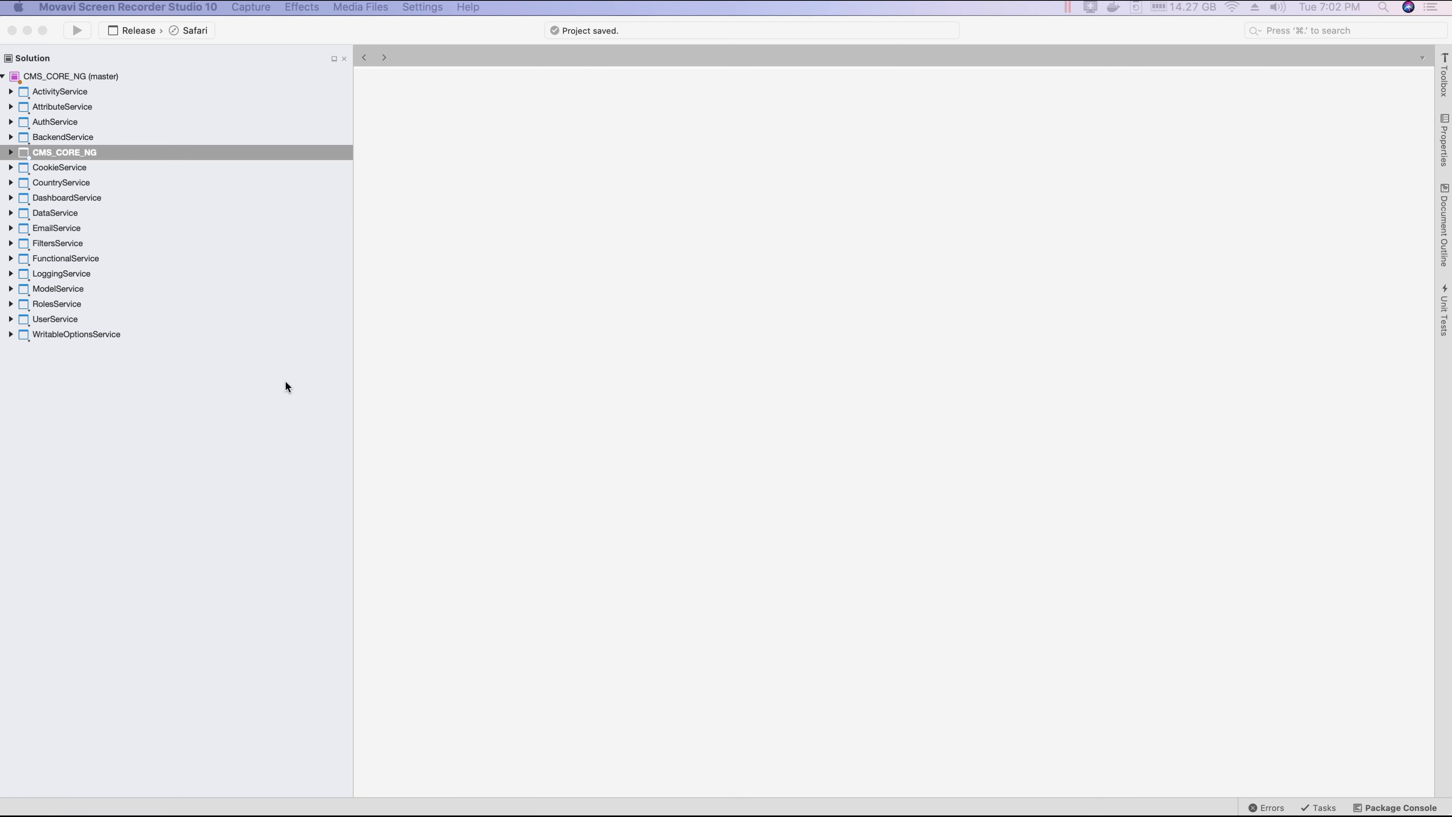
Step: Open CMS_CORE_NG.csproj with Edit Project File and narrow the Solution pane
left_click(285, 385)
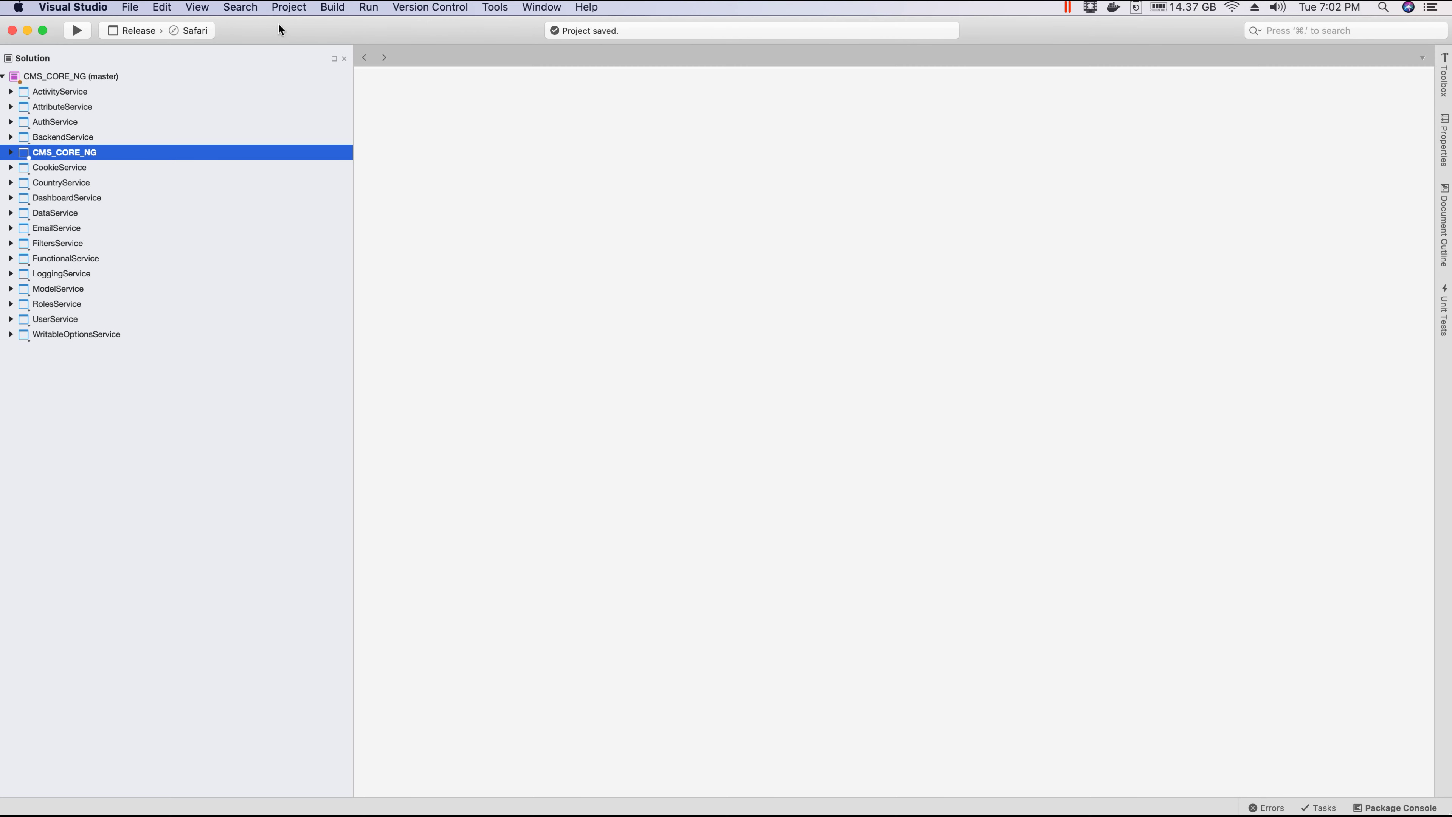
right_click(74, 155)
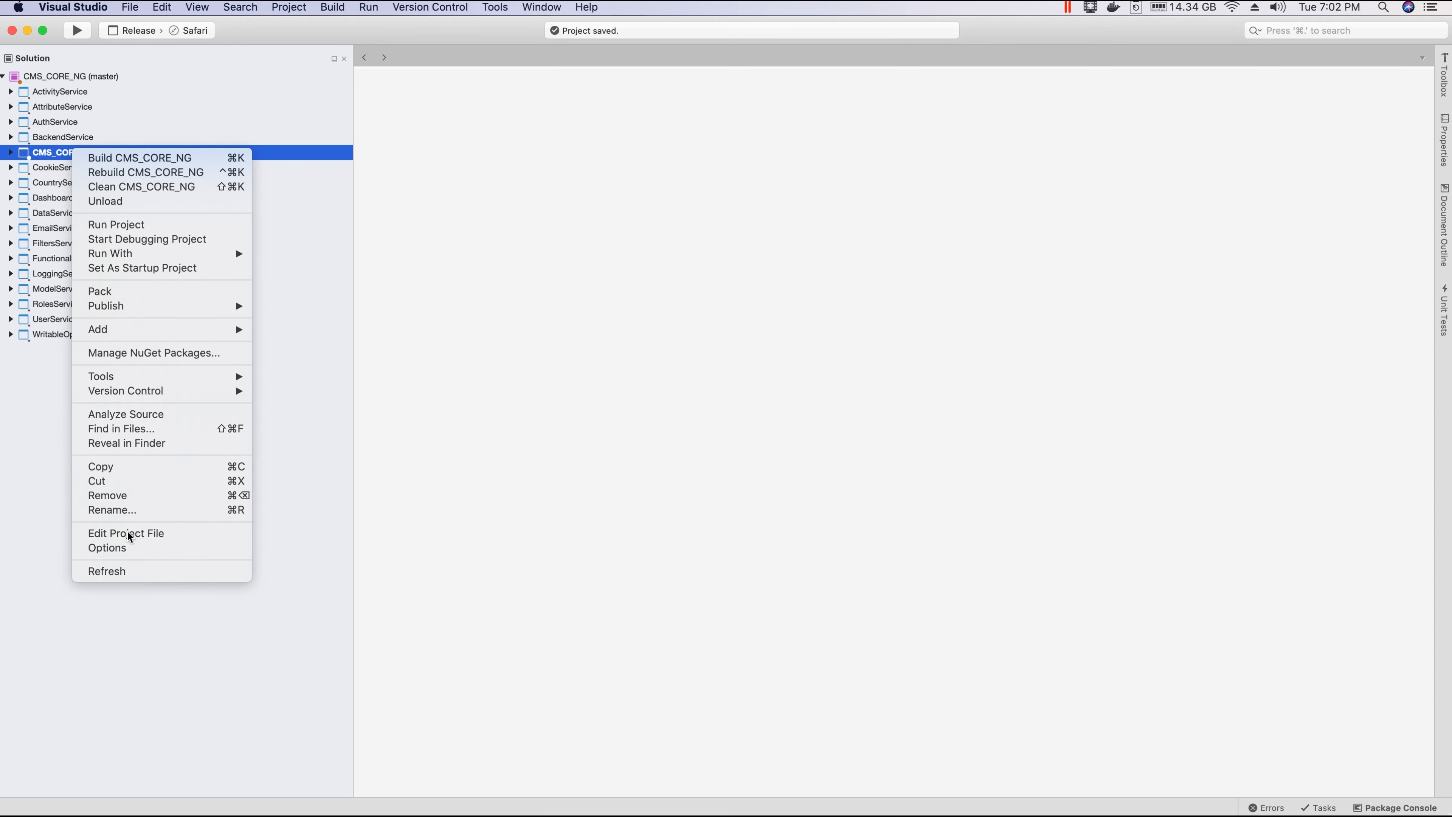
left_click(118, 536)
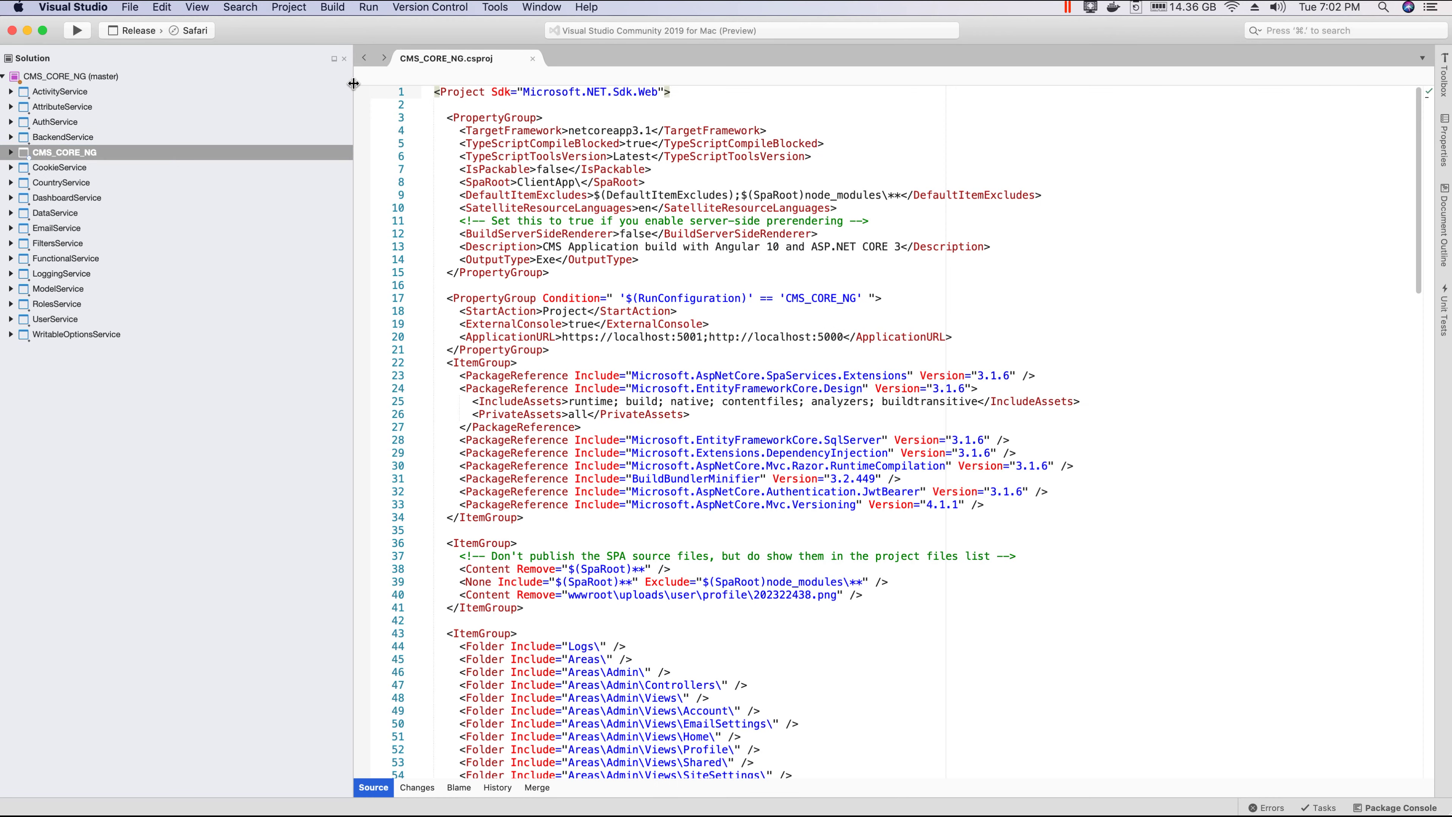
left_click_drag(353, 83, 255, 83)
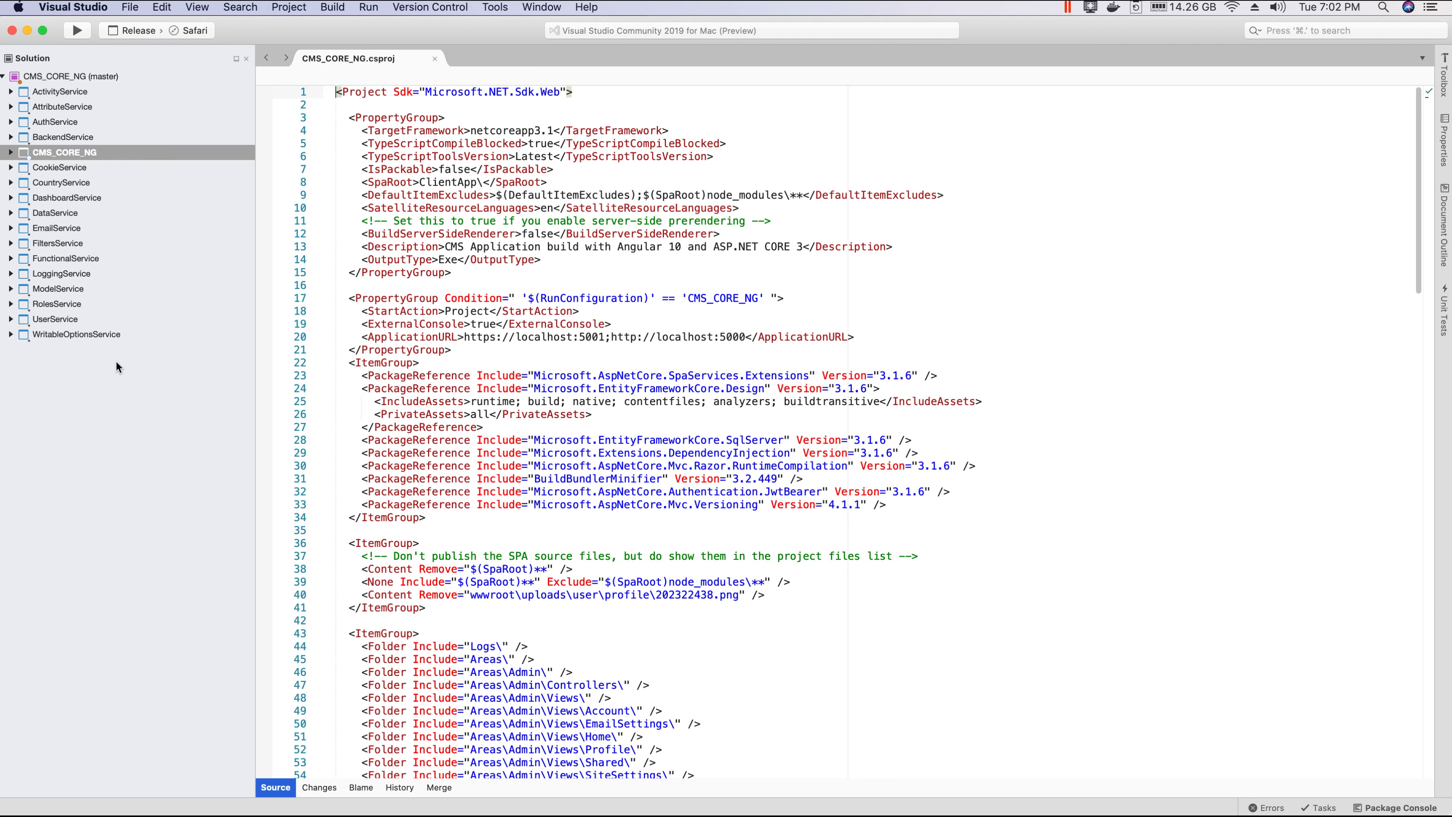
Step: Cut the <SatelliteResourceLanguages>en</SatelliteResourceLanguages> line from CMS_CORE_NG.csproj and save the file
right_click(69, 153)
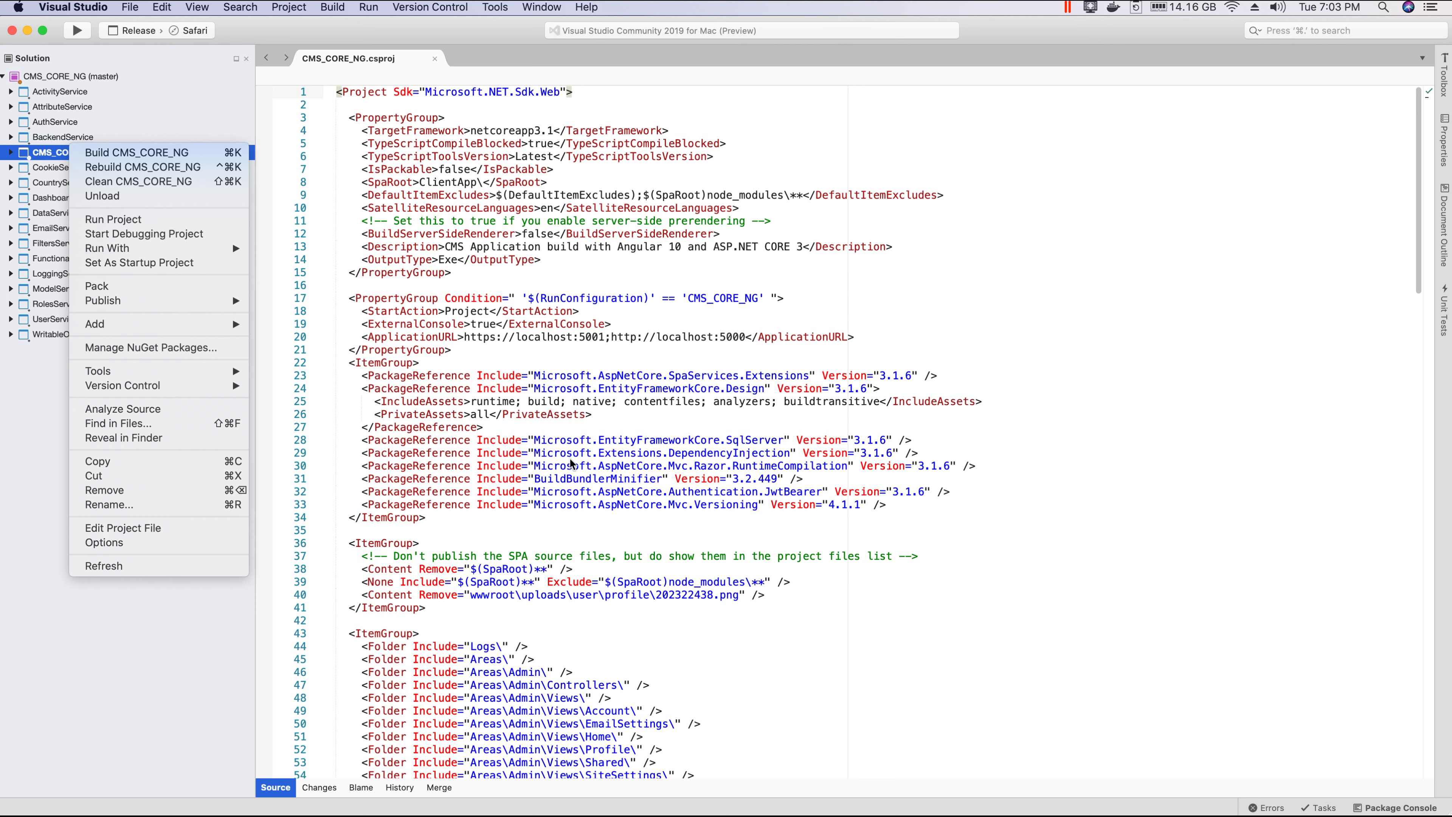
left_click(571, 313)
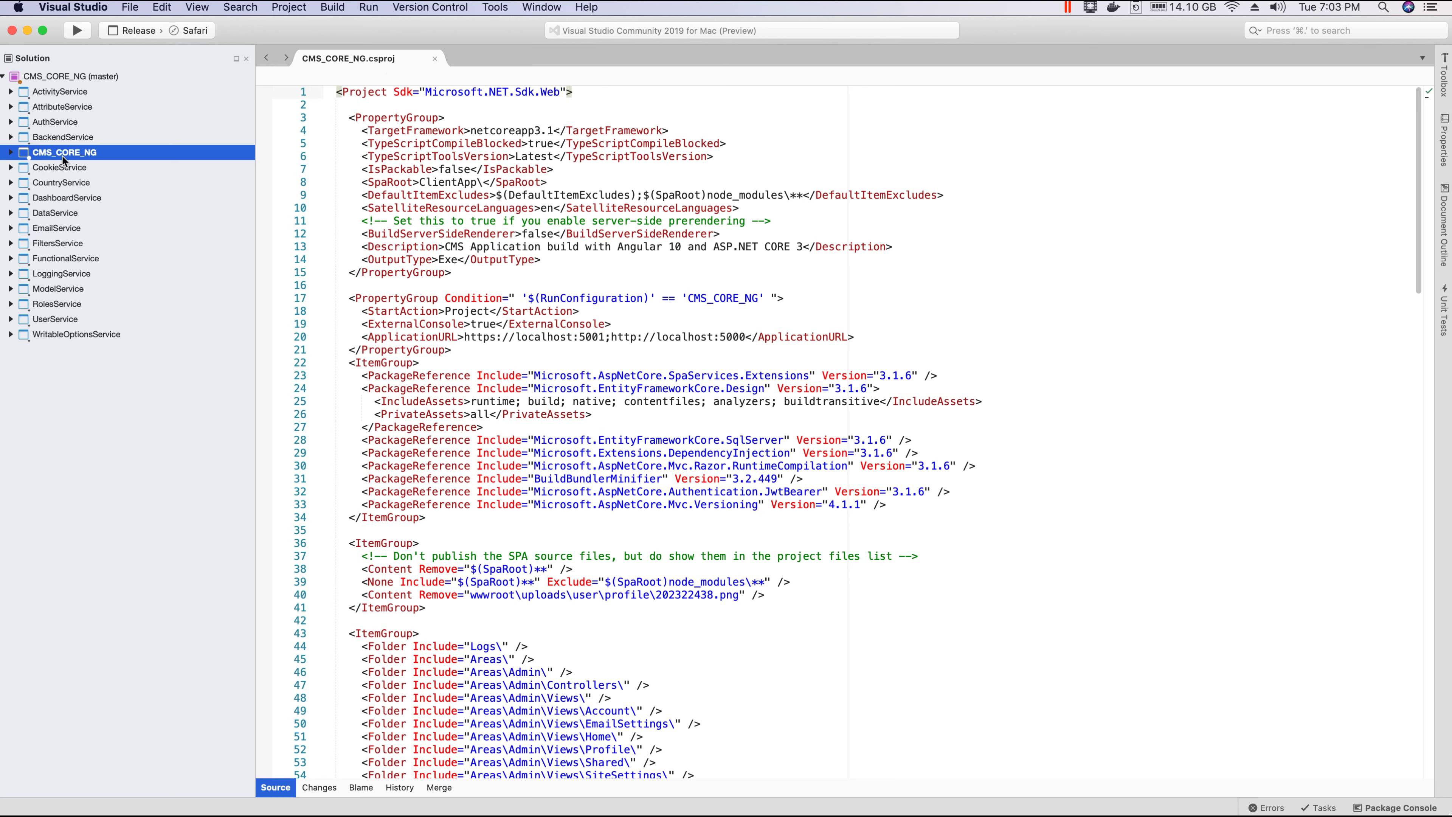
left_click(524, 180)
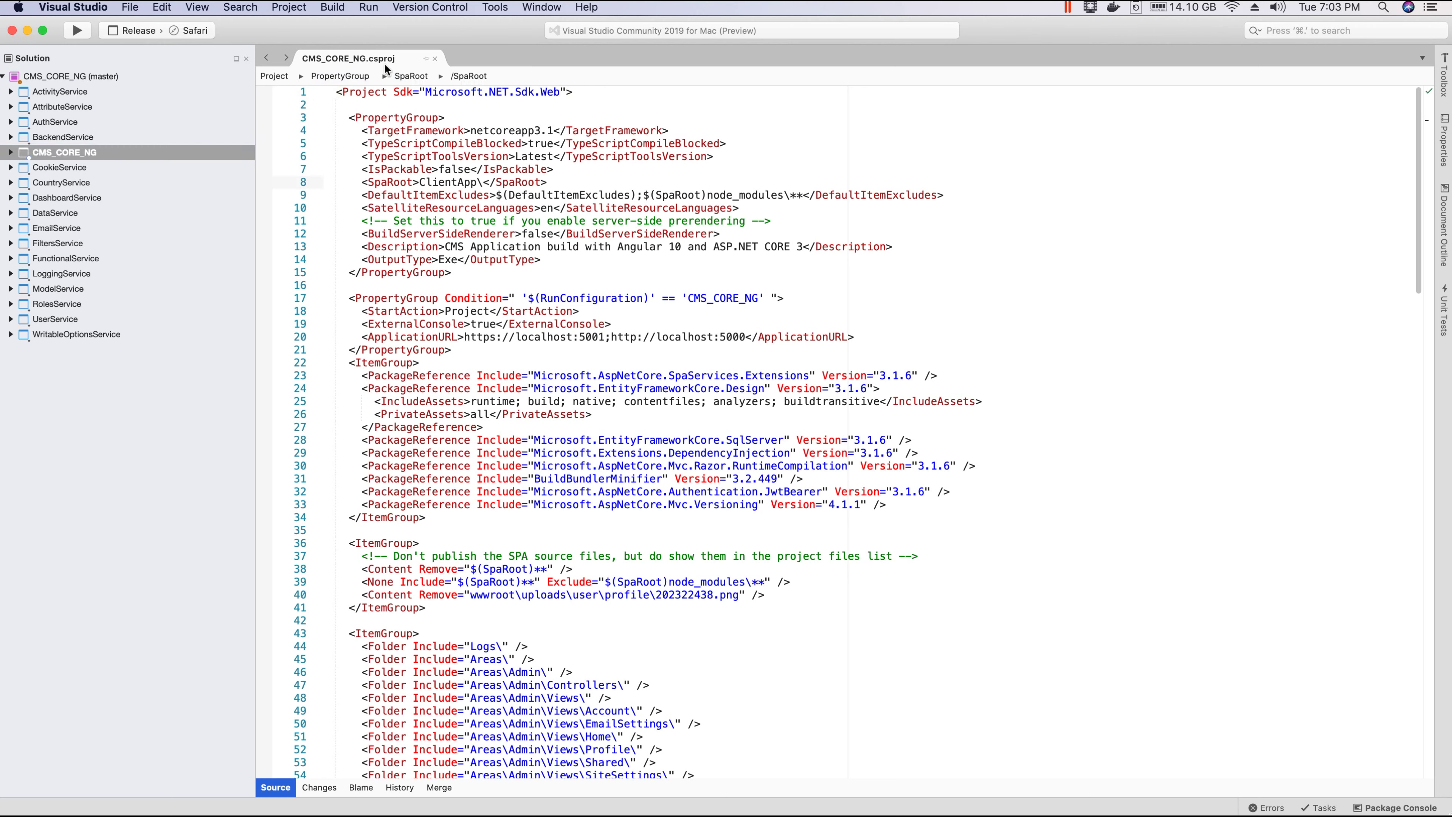
left_click(485, 273)
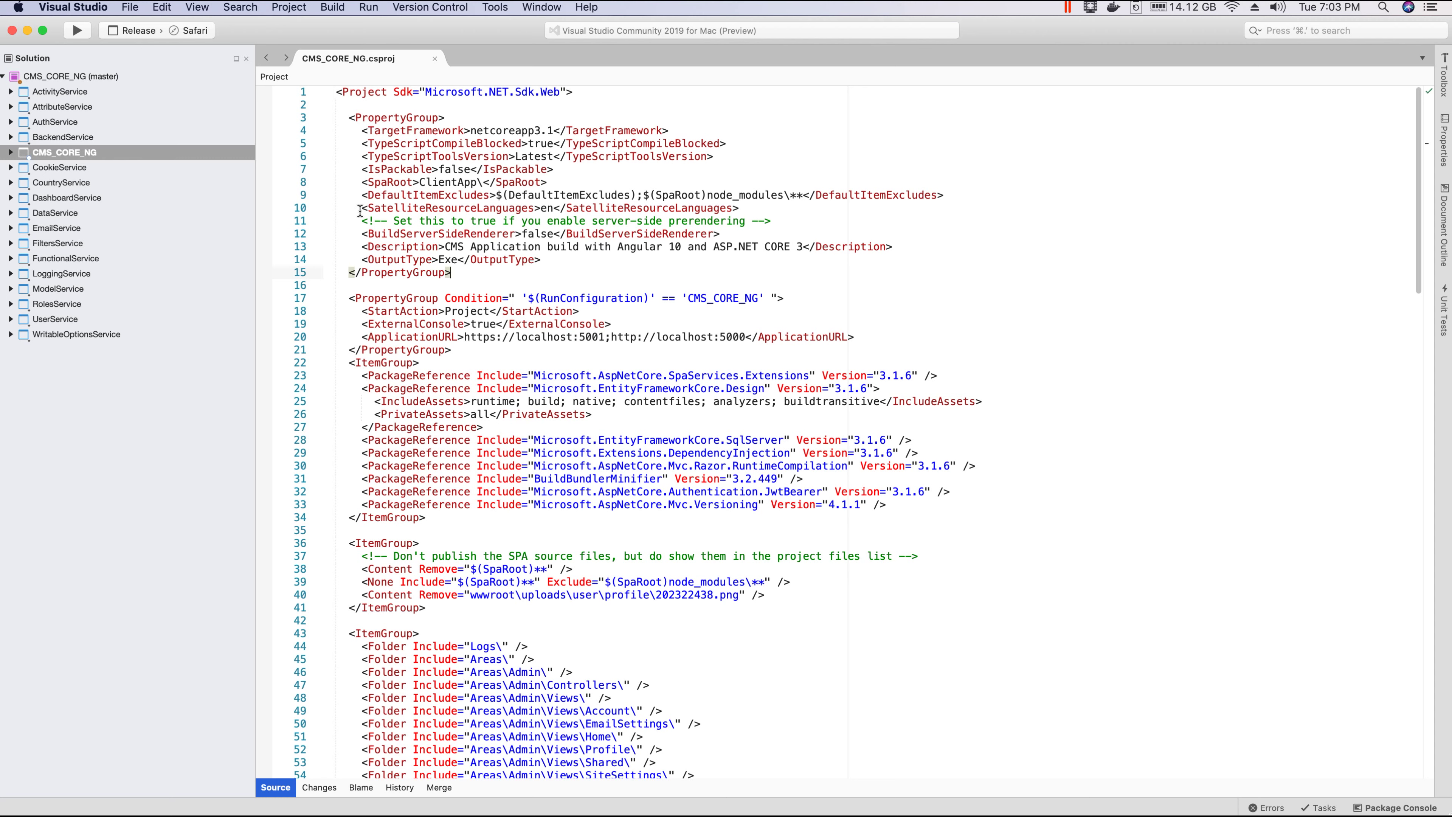
left_click_drag(360, 211, 759, 216)
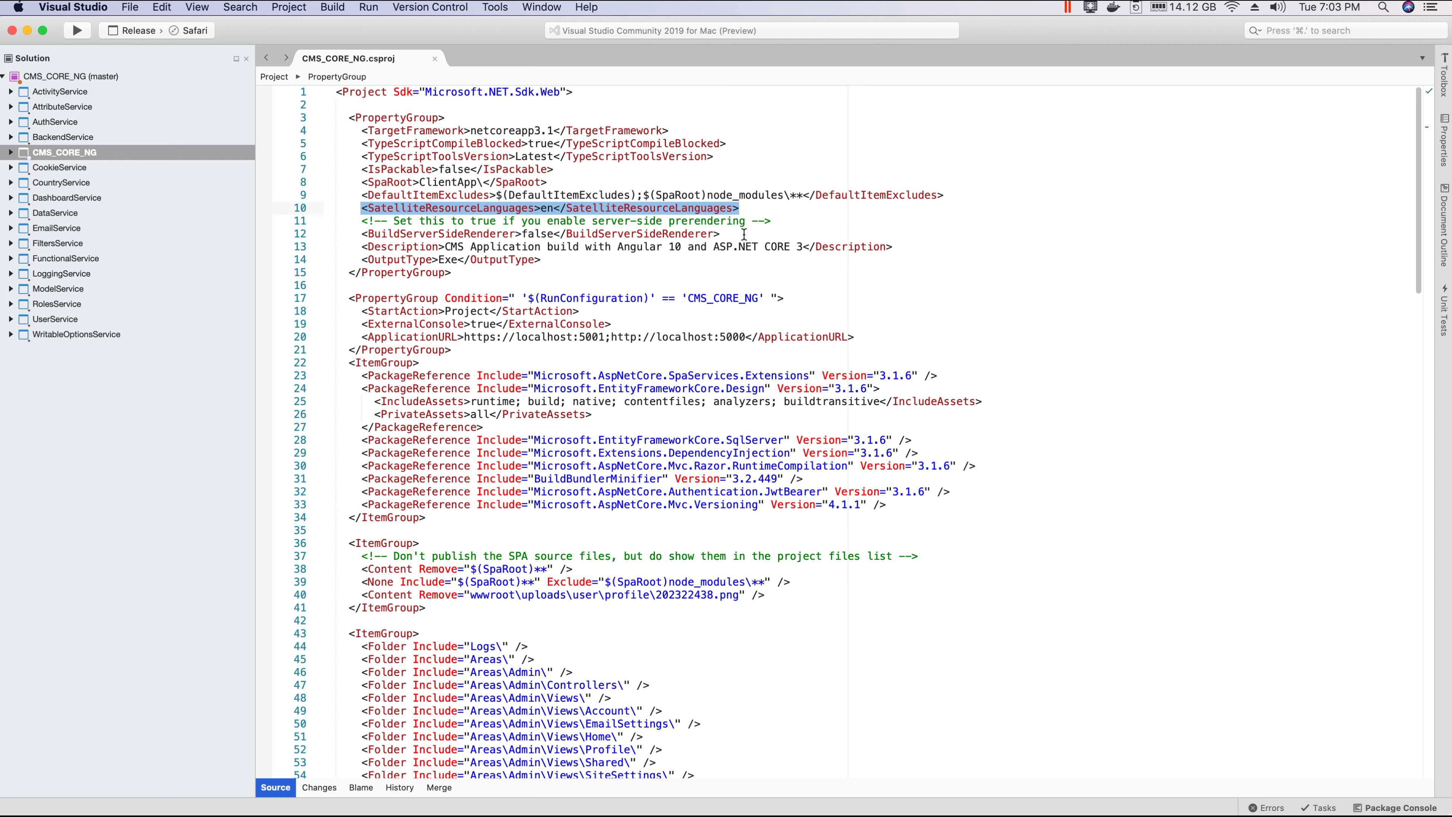
key("super+x")
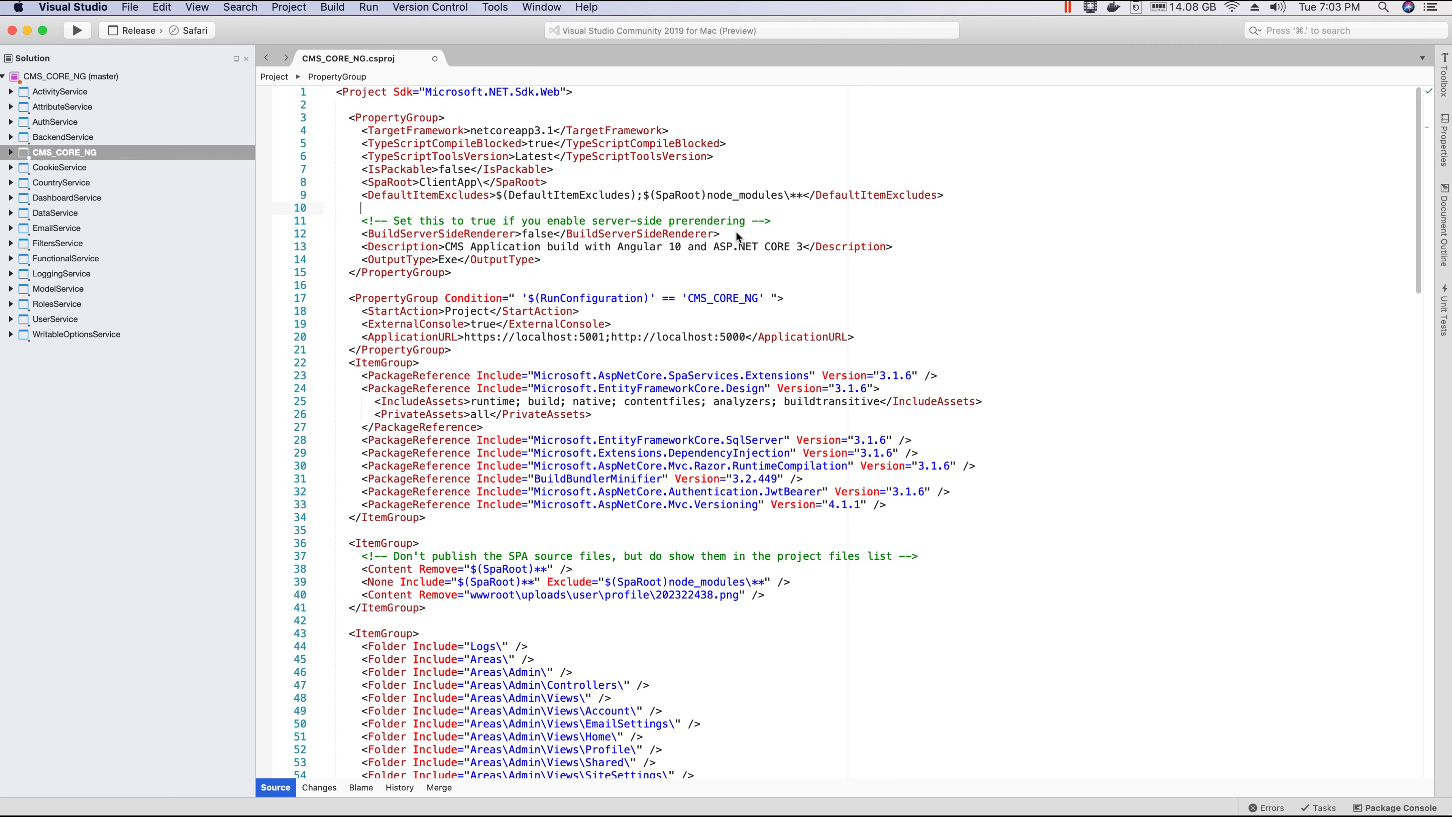
key("super+s")
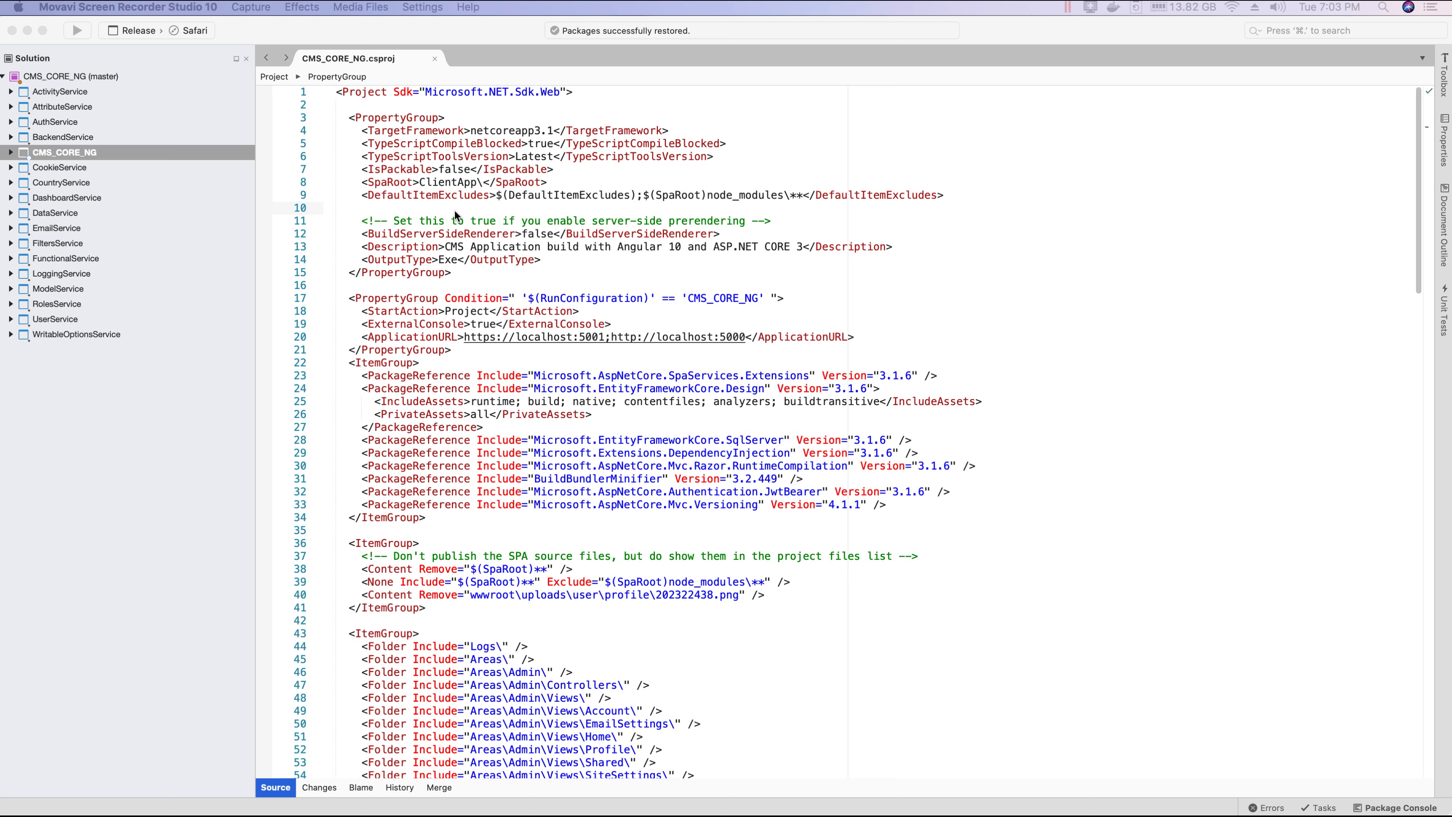
key("super+s")
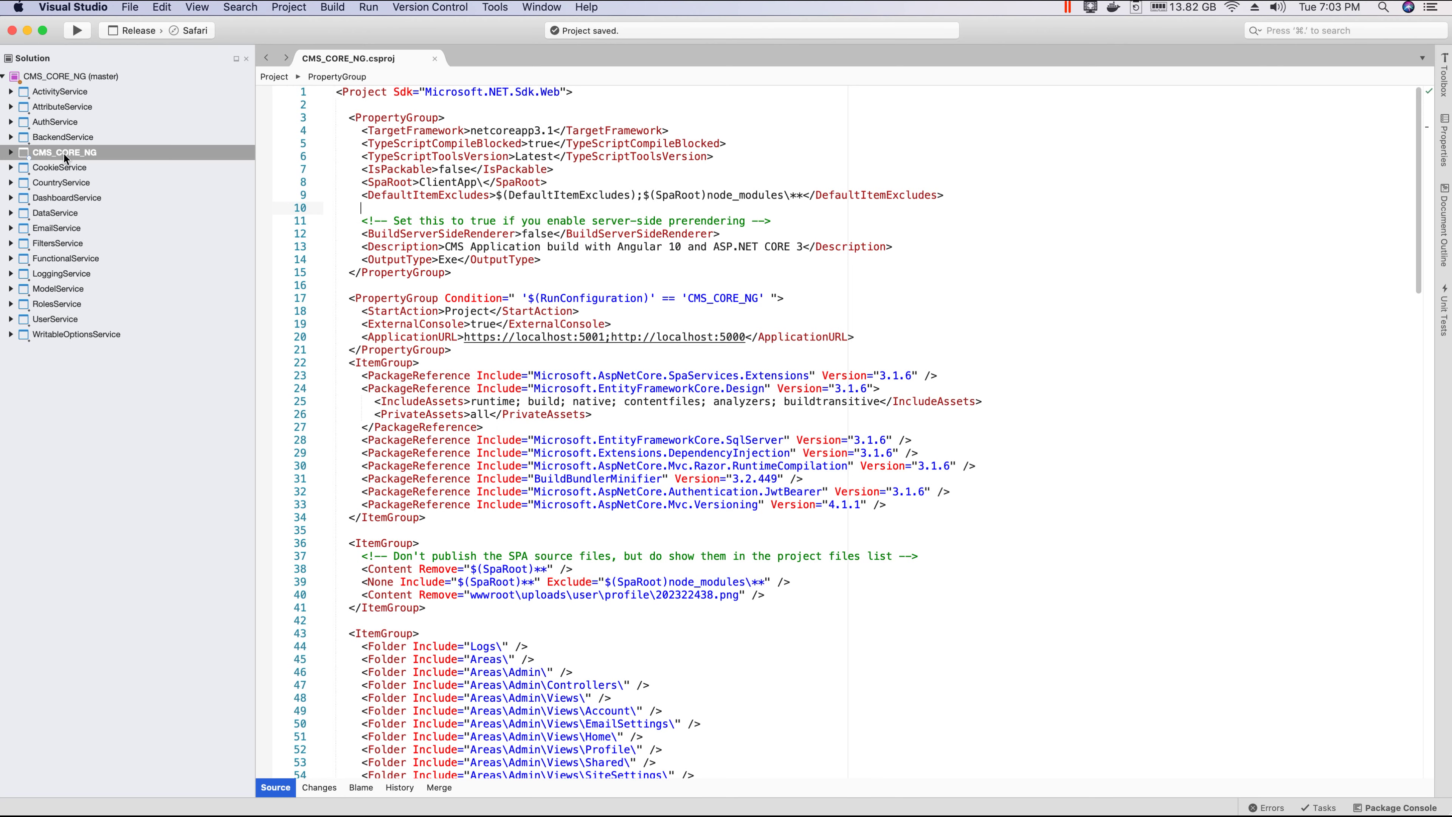
right_click(65, 158)
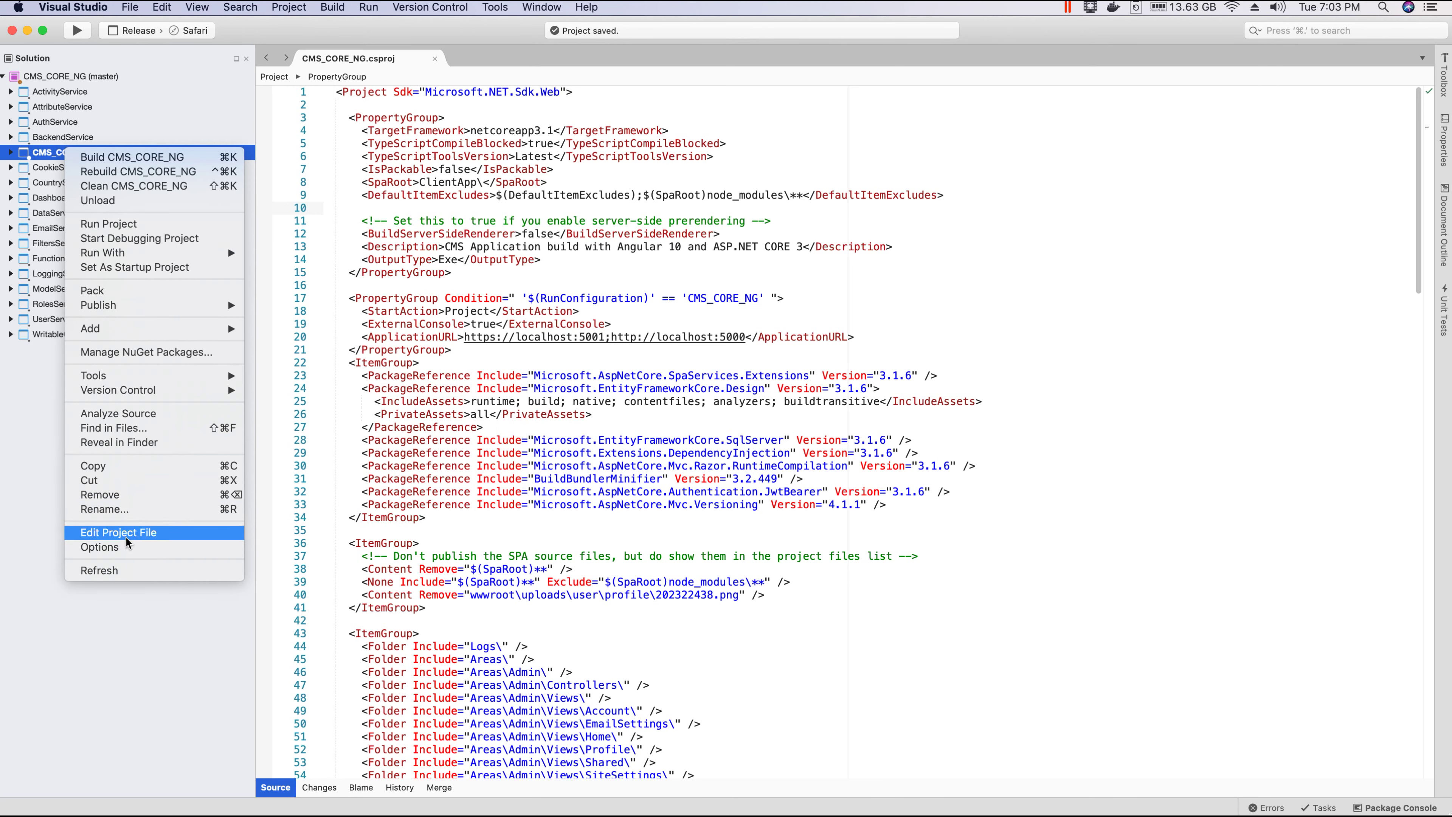
Step: Delete the Release folder from CMS_CORE_NG's bin folder in Finder, then close Finder
left_click(119, 442)
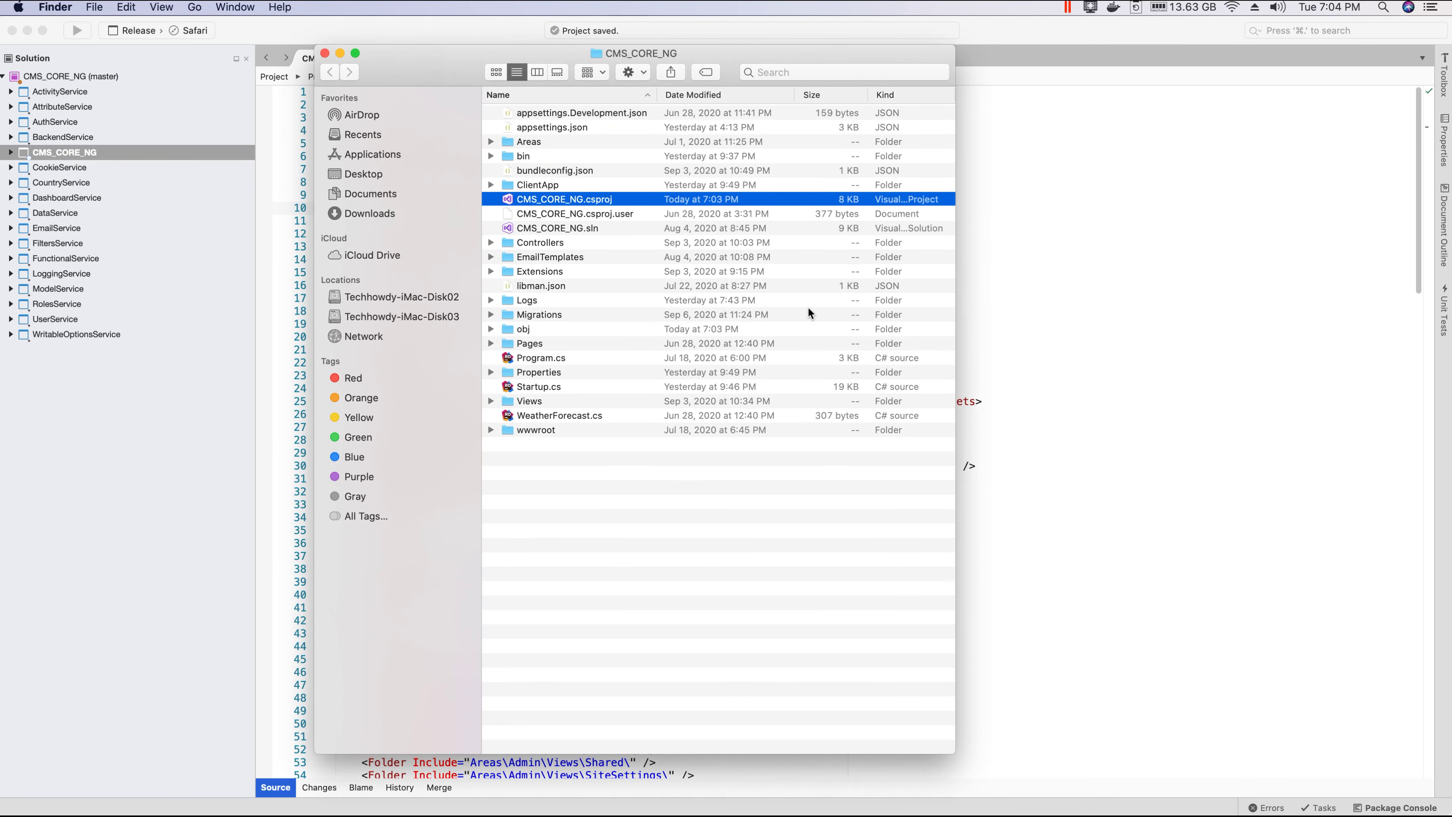
left_click_drag(473, 83, 518, 122)
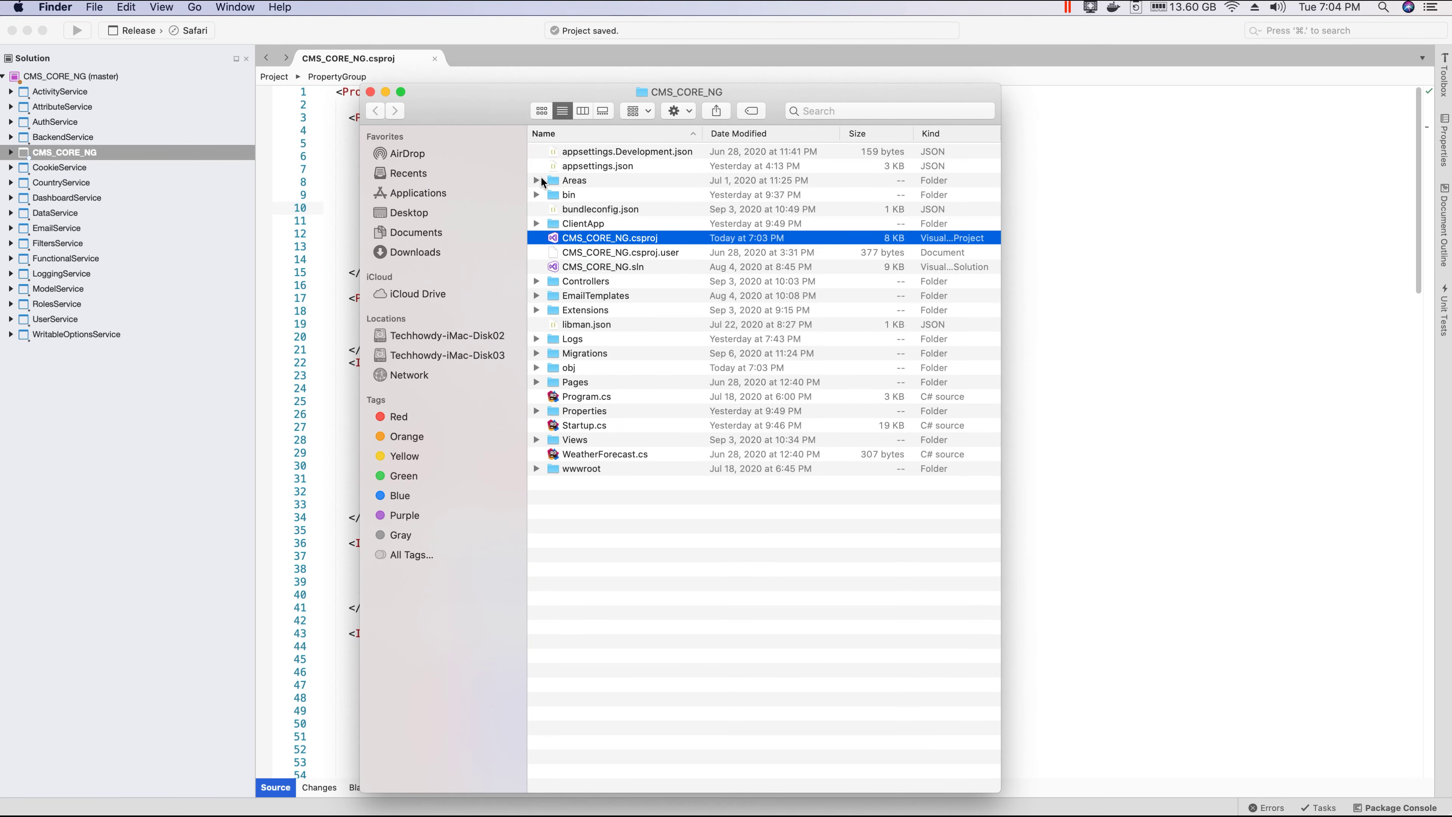
double_click(552, 195)
left_click(560, 166)
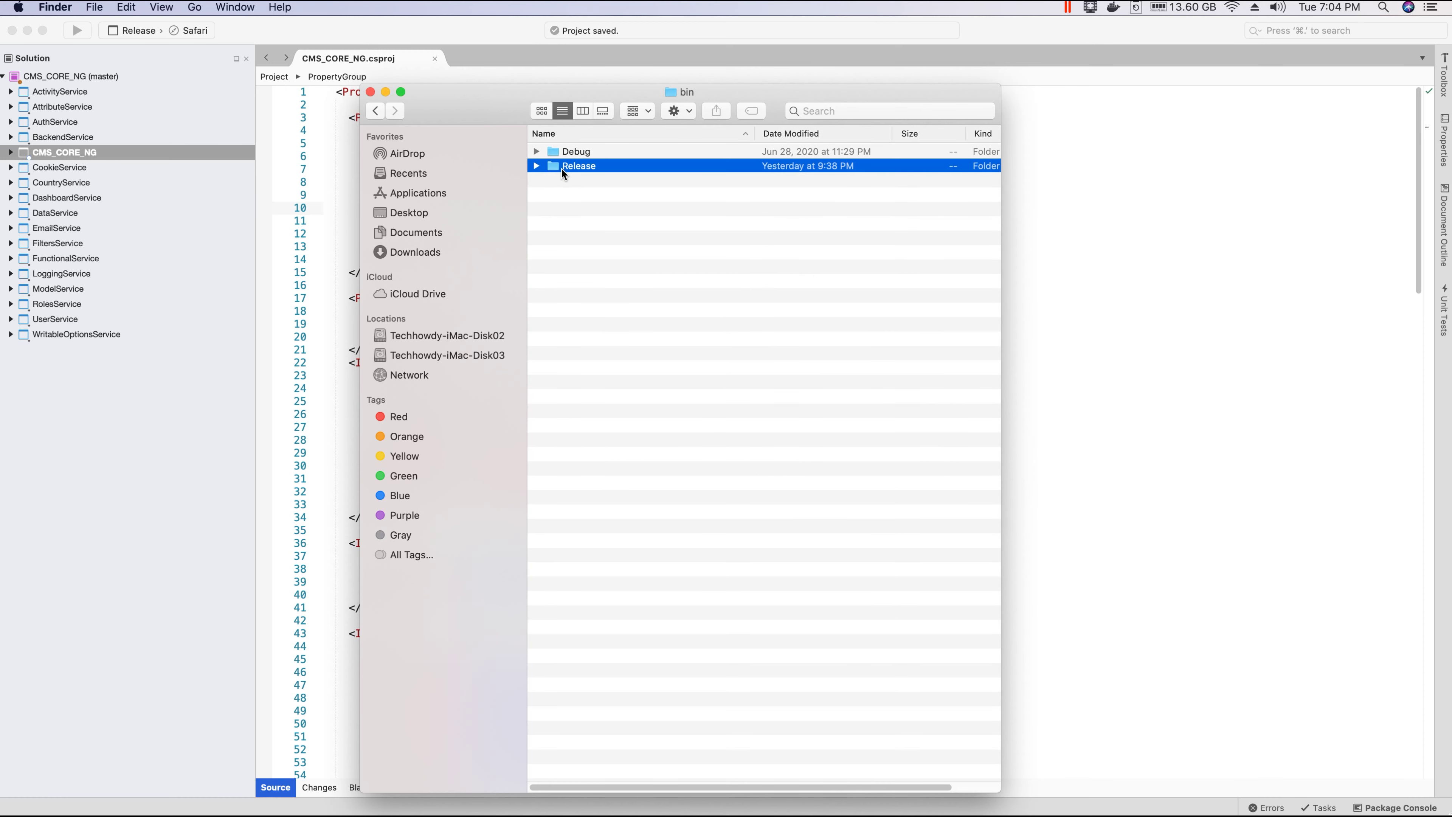
key("super+BackSpace")
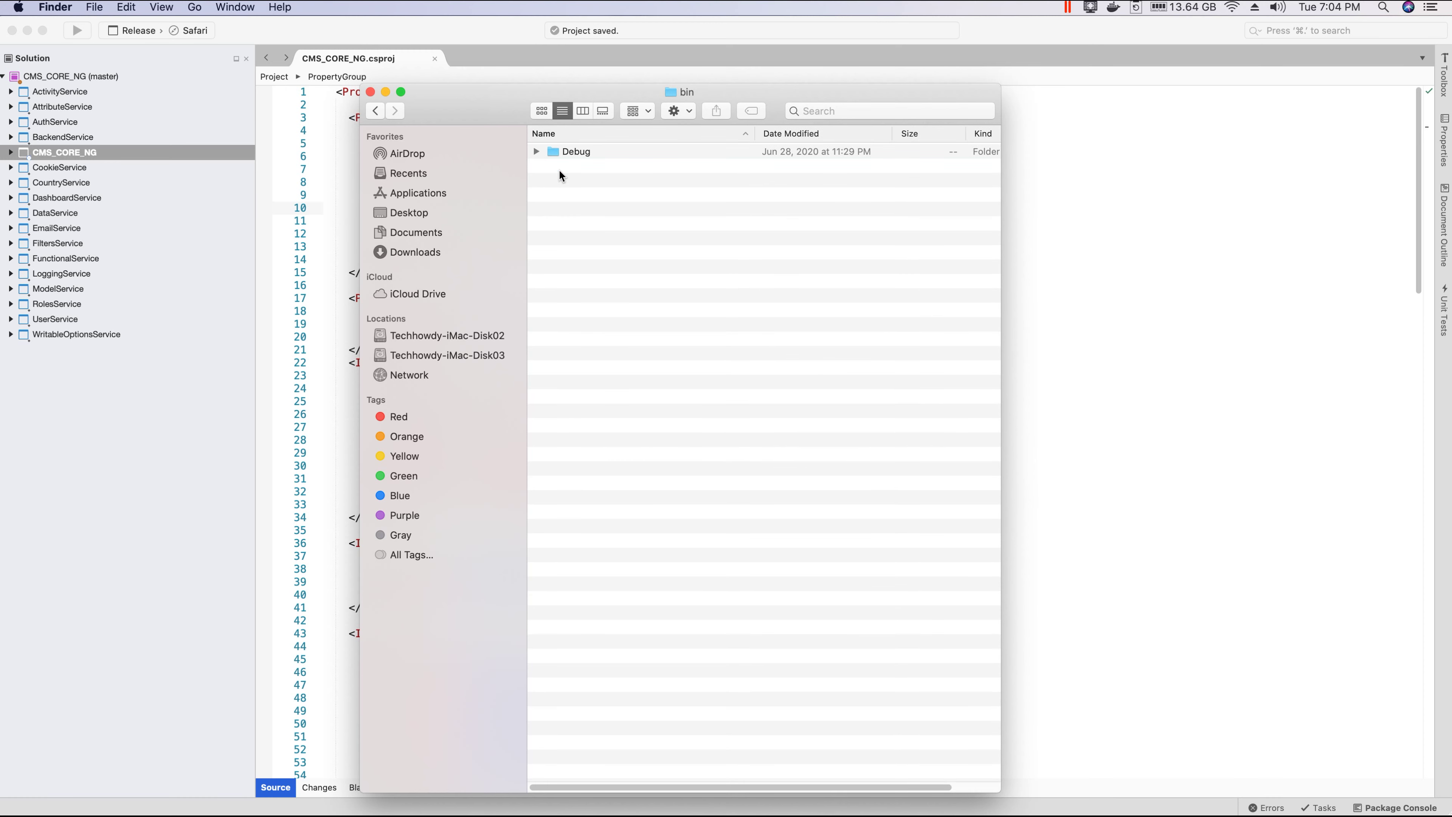
key("super+w")
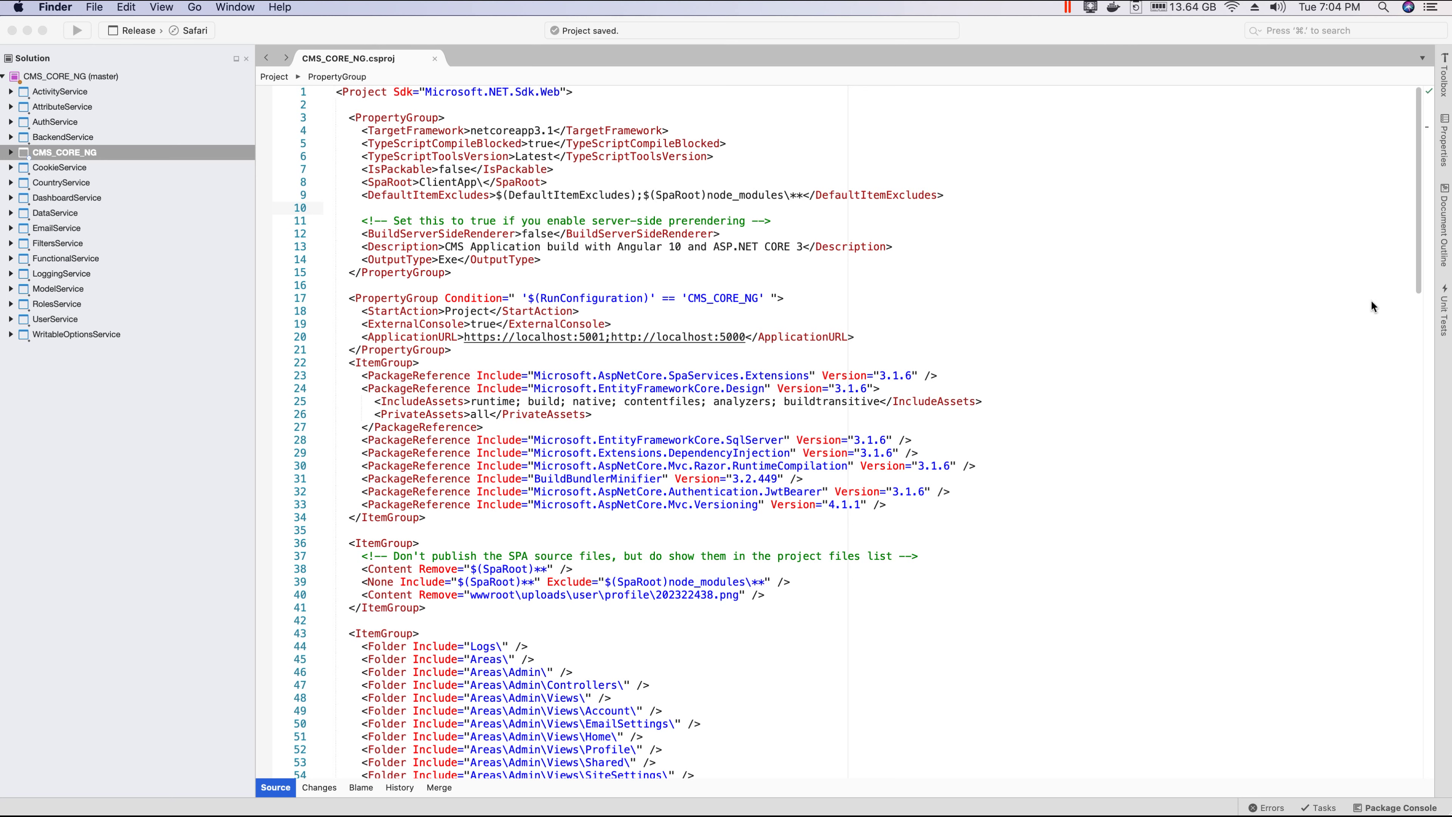
left_click(308, 32)
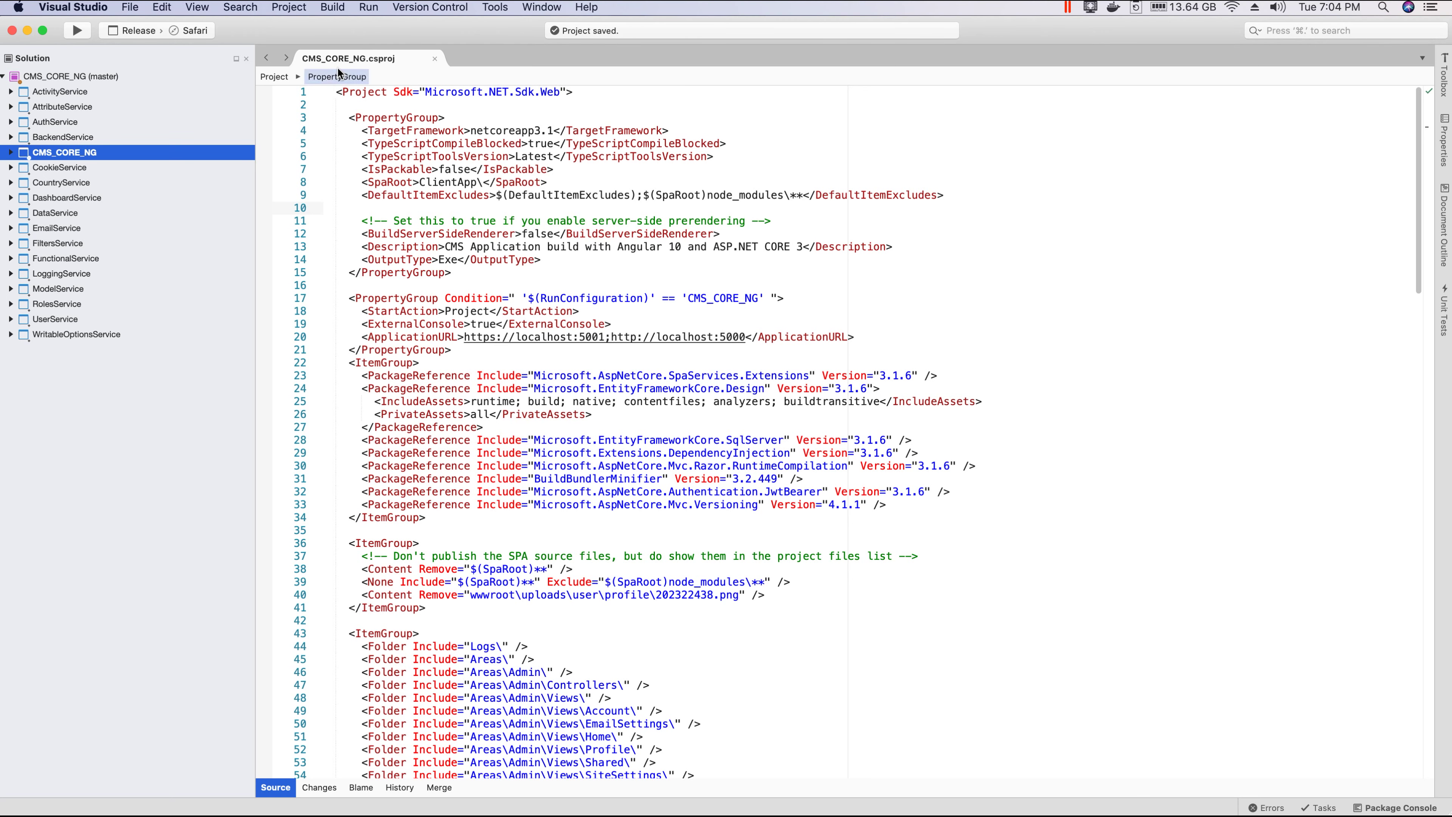
Step: Keep the Release configuration and build the CMS_CORE_NG solution
left_click(151, 33)
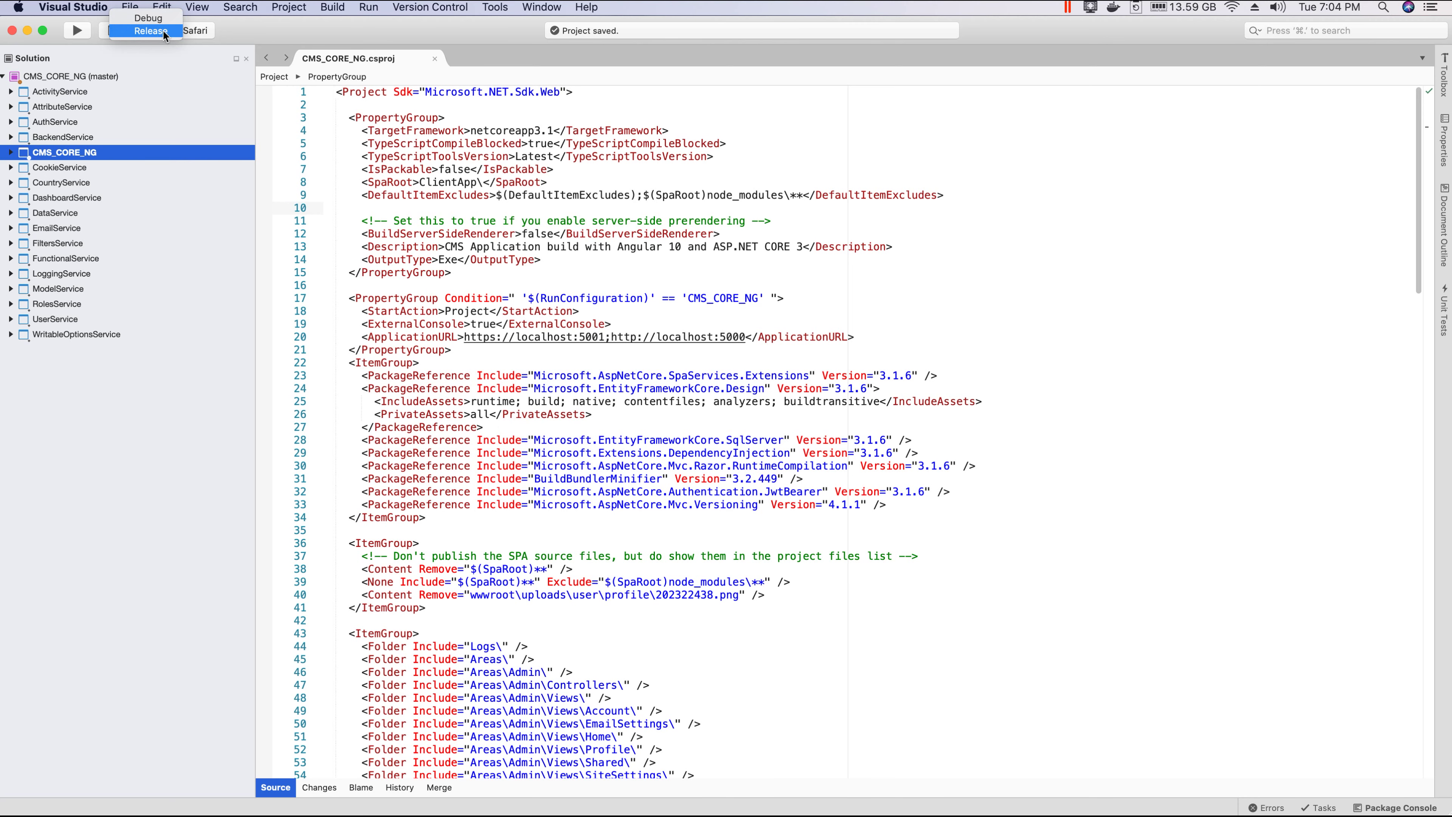
left_click(151, 31)
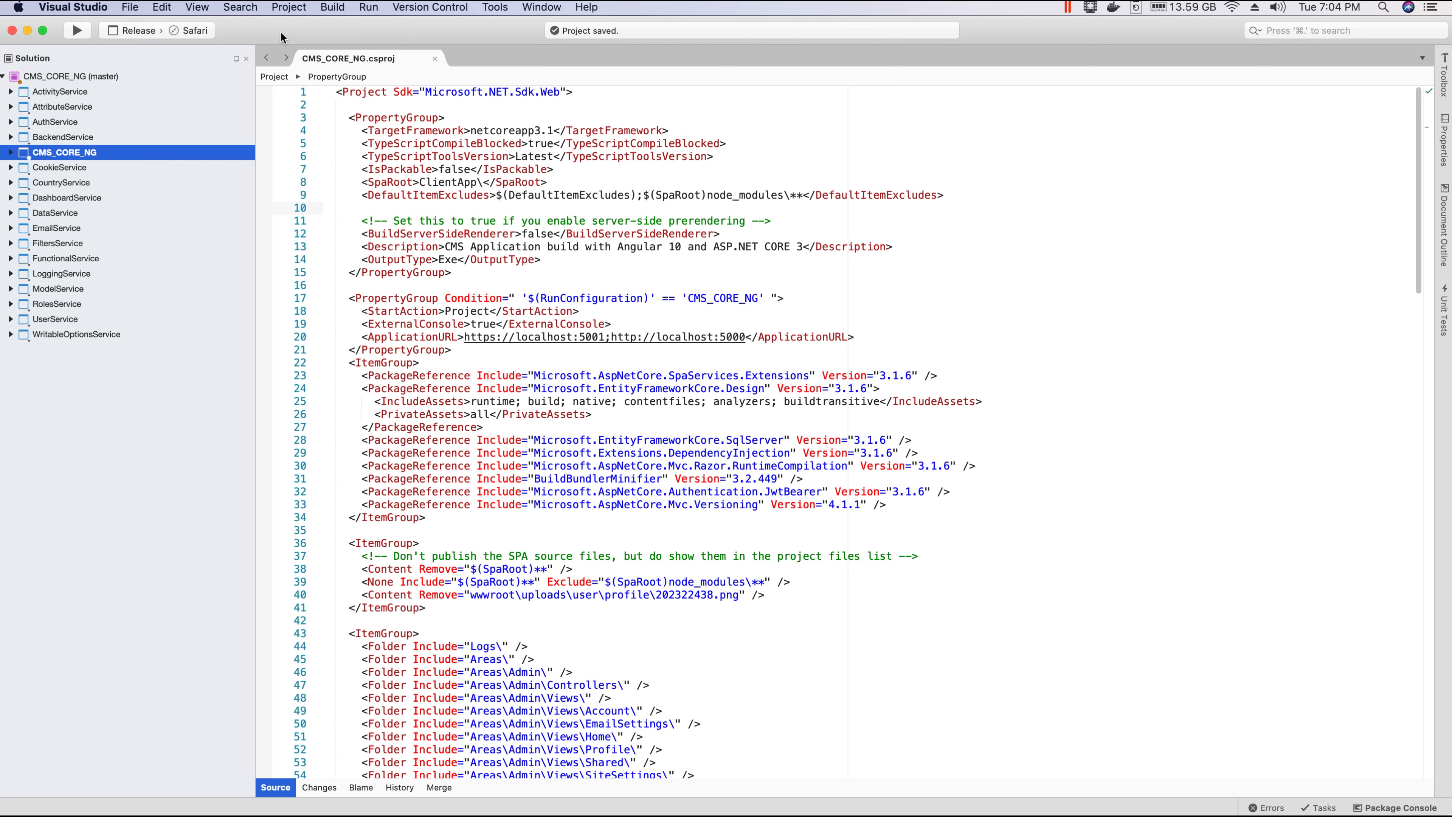
right_click(80, 79)
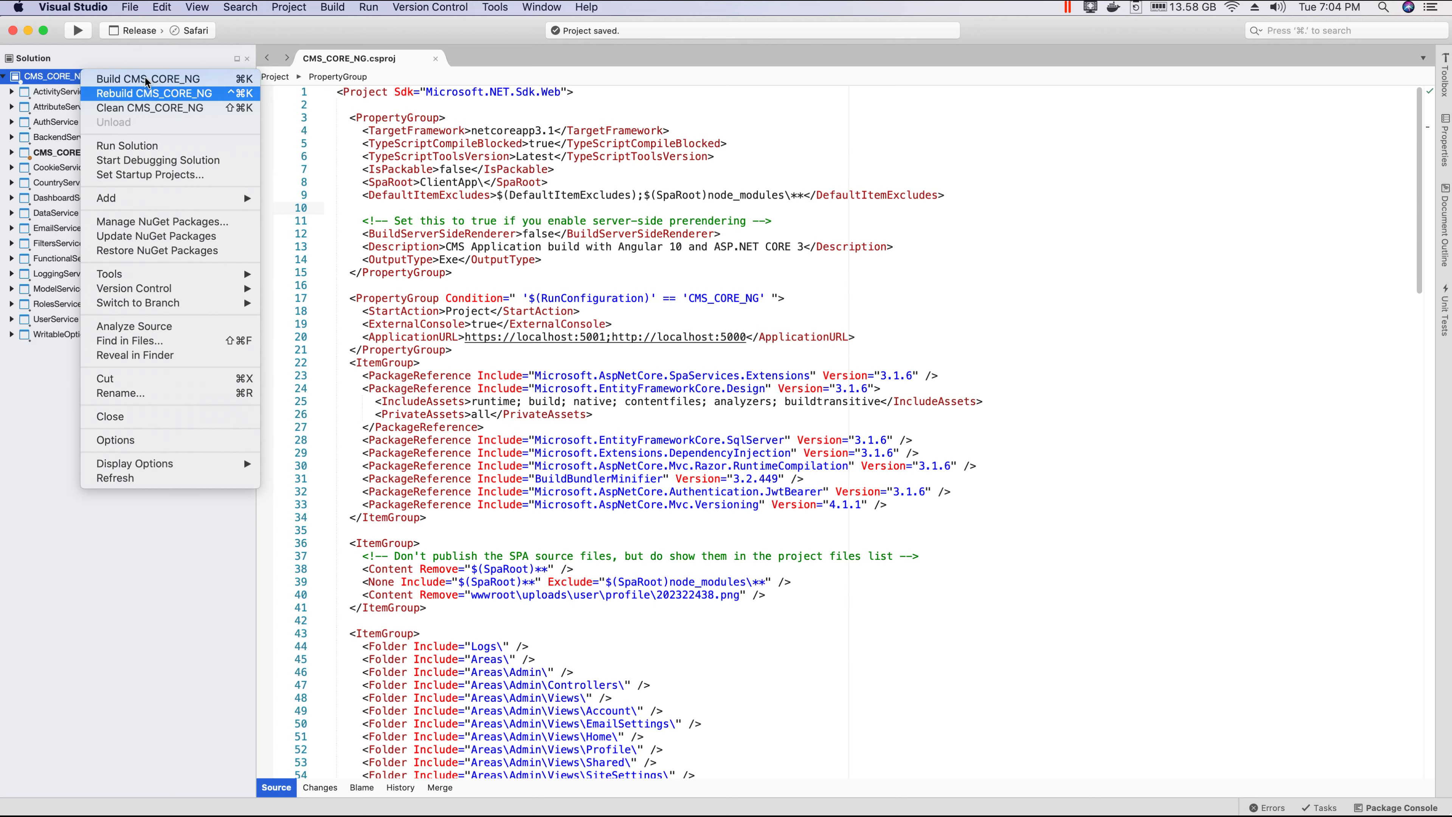
left_click(166, 80)
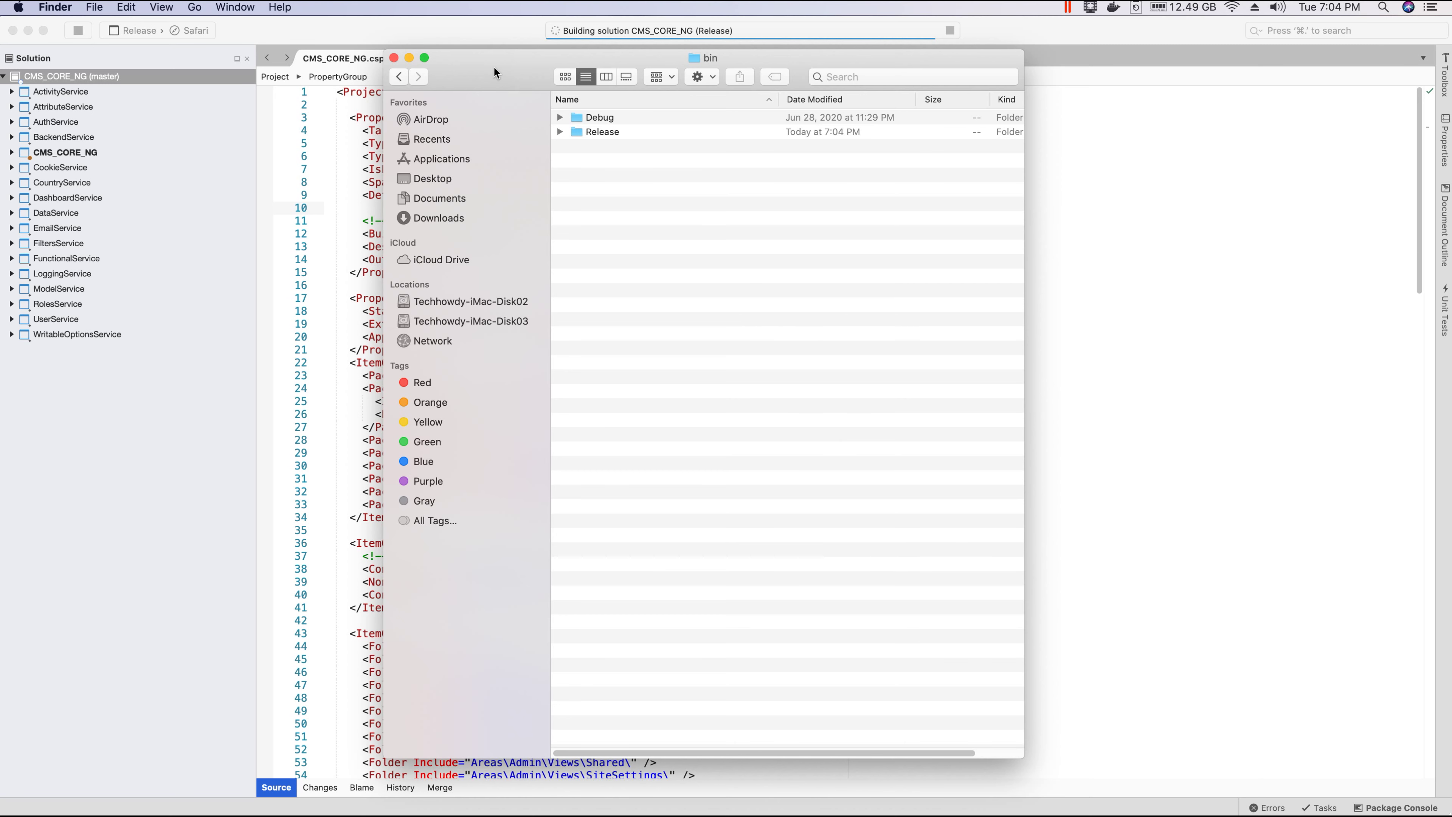
Step: Browse bin/Release/netcoreapp3.1 in Finder to review its per-language folders such as ko and cs
left_click_drag(494, 72, 505, 84)
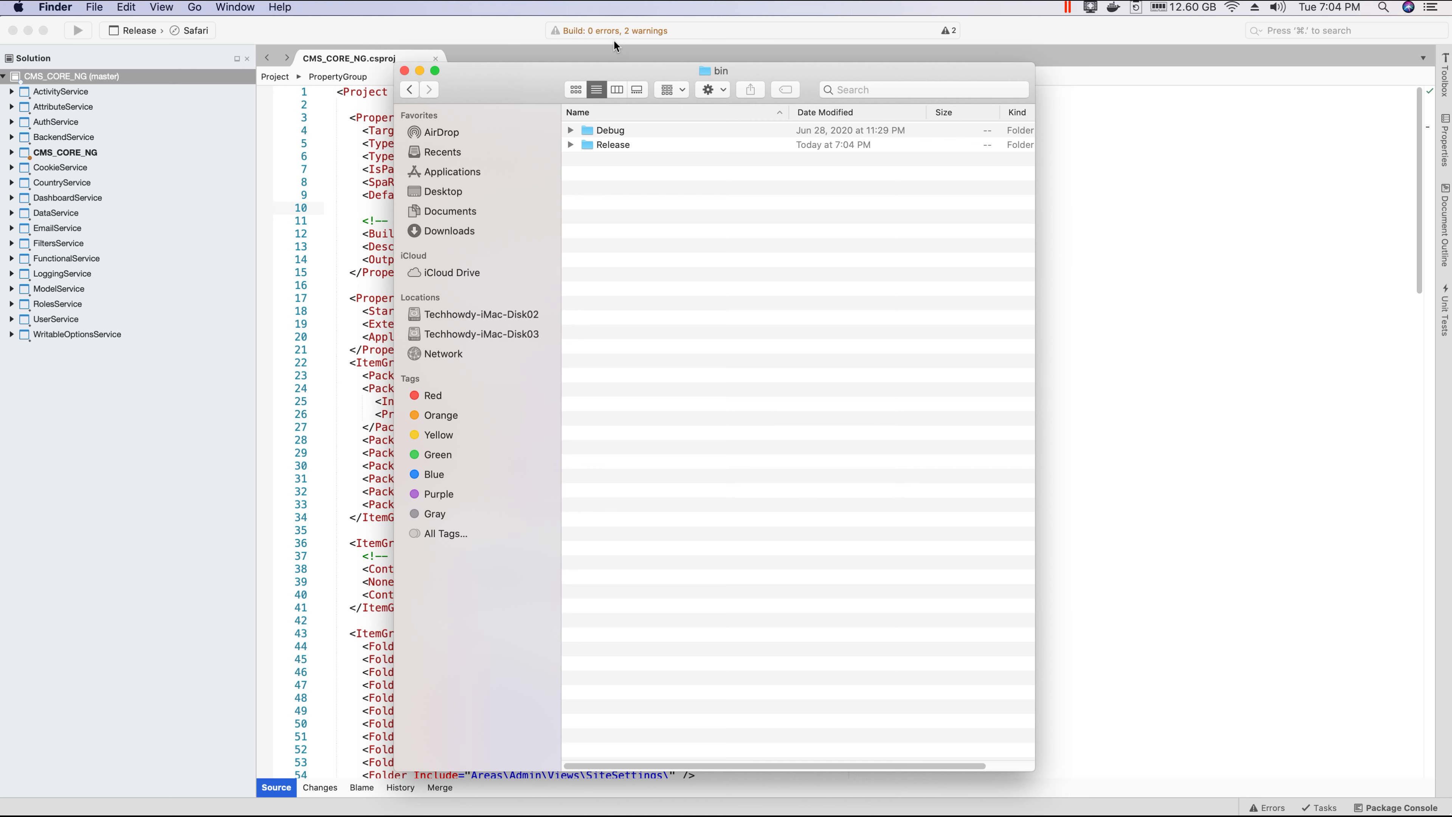
left_click(569, 145)
left_click(587, 159)
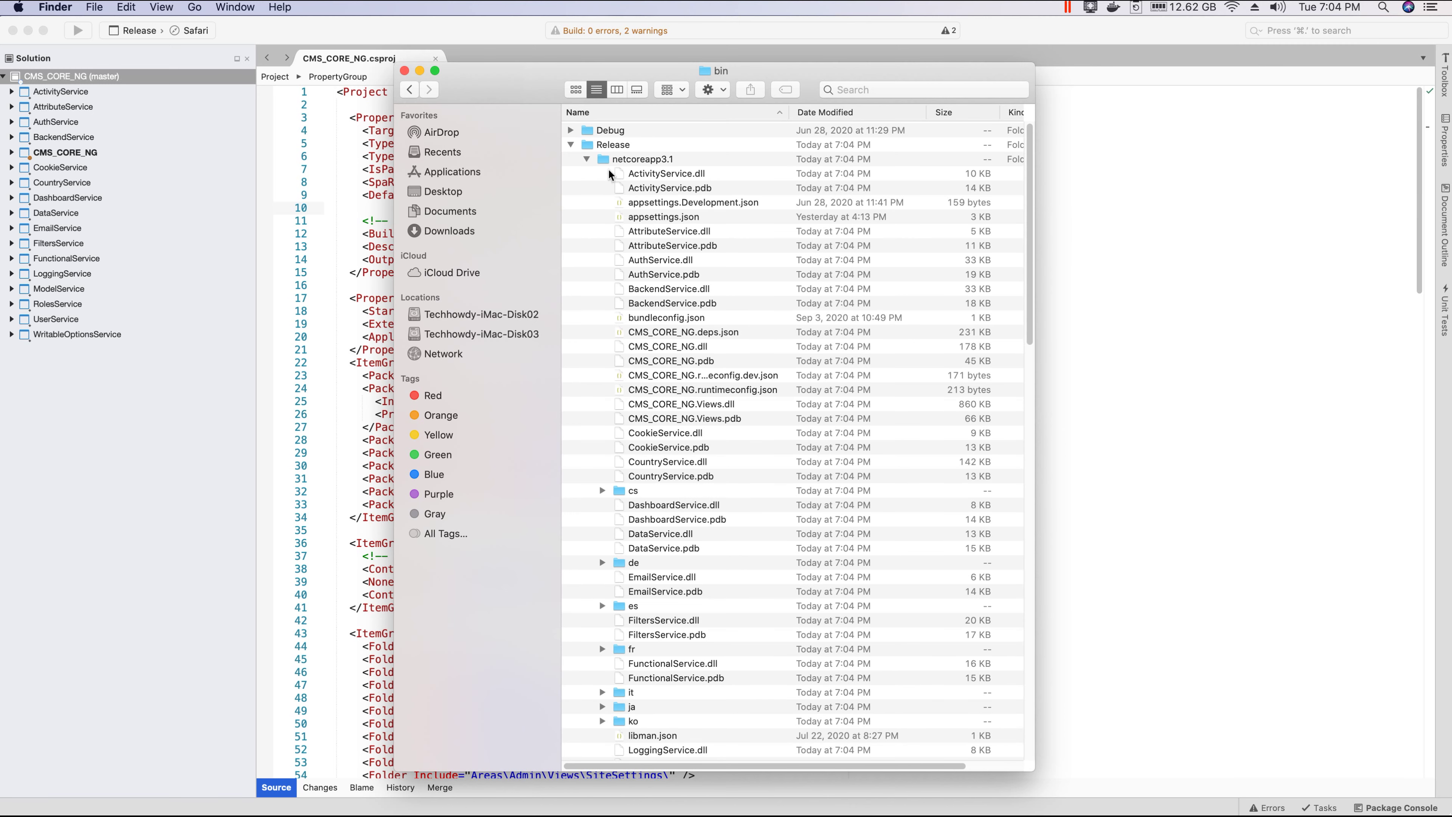
scroll(665, 353, "down", 2)
scroll(666, 353, "down", 5)
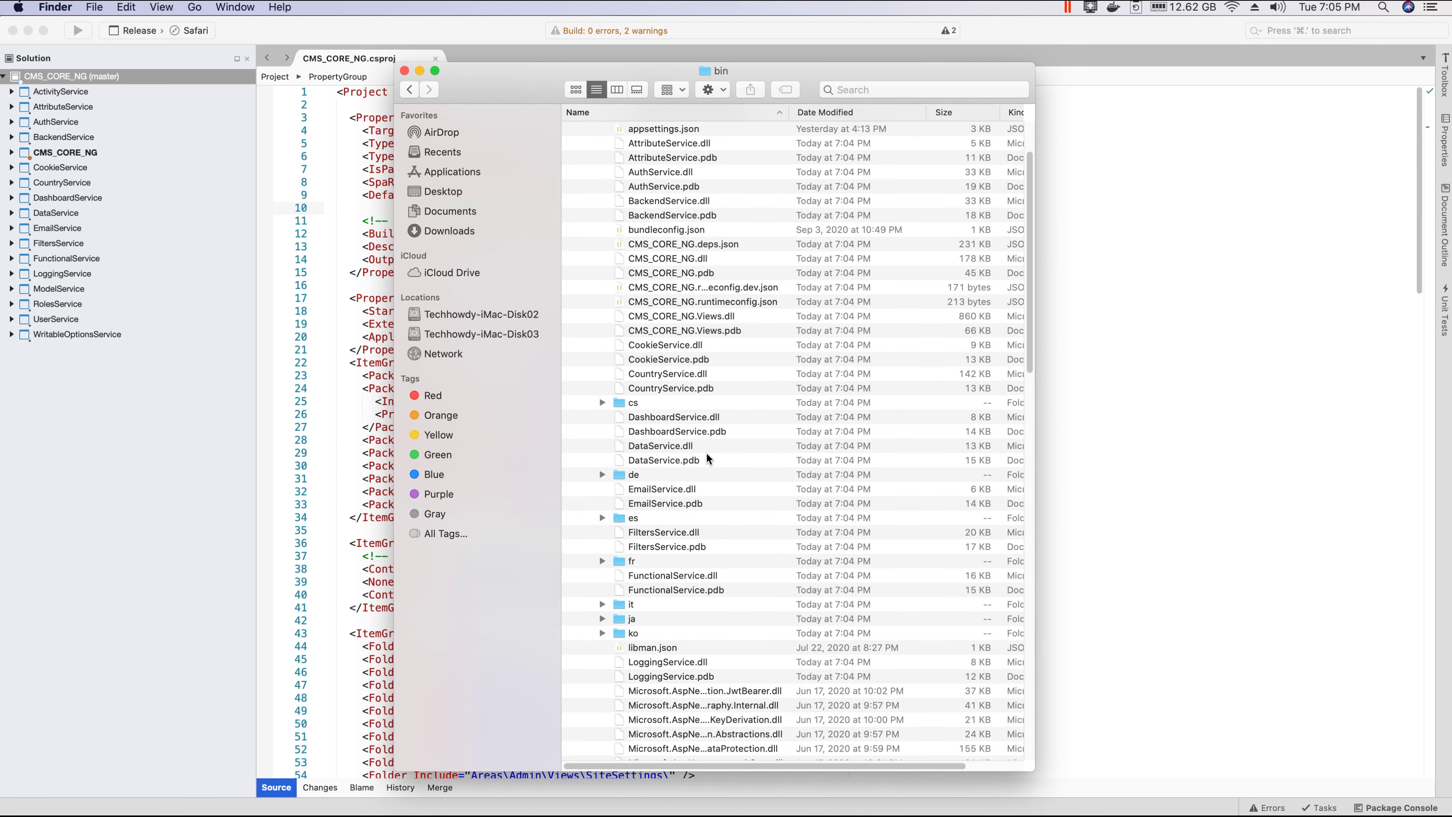
left_click(629, 452)
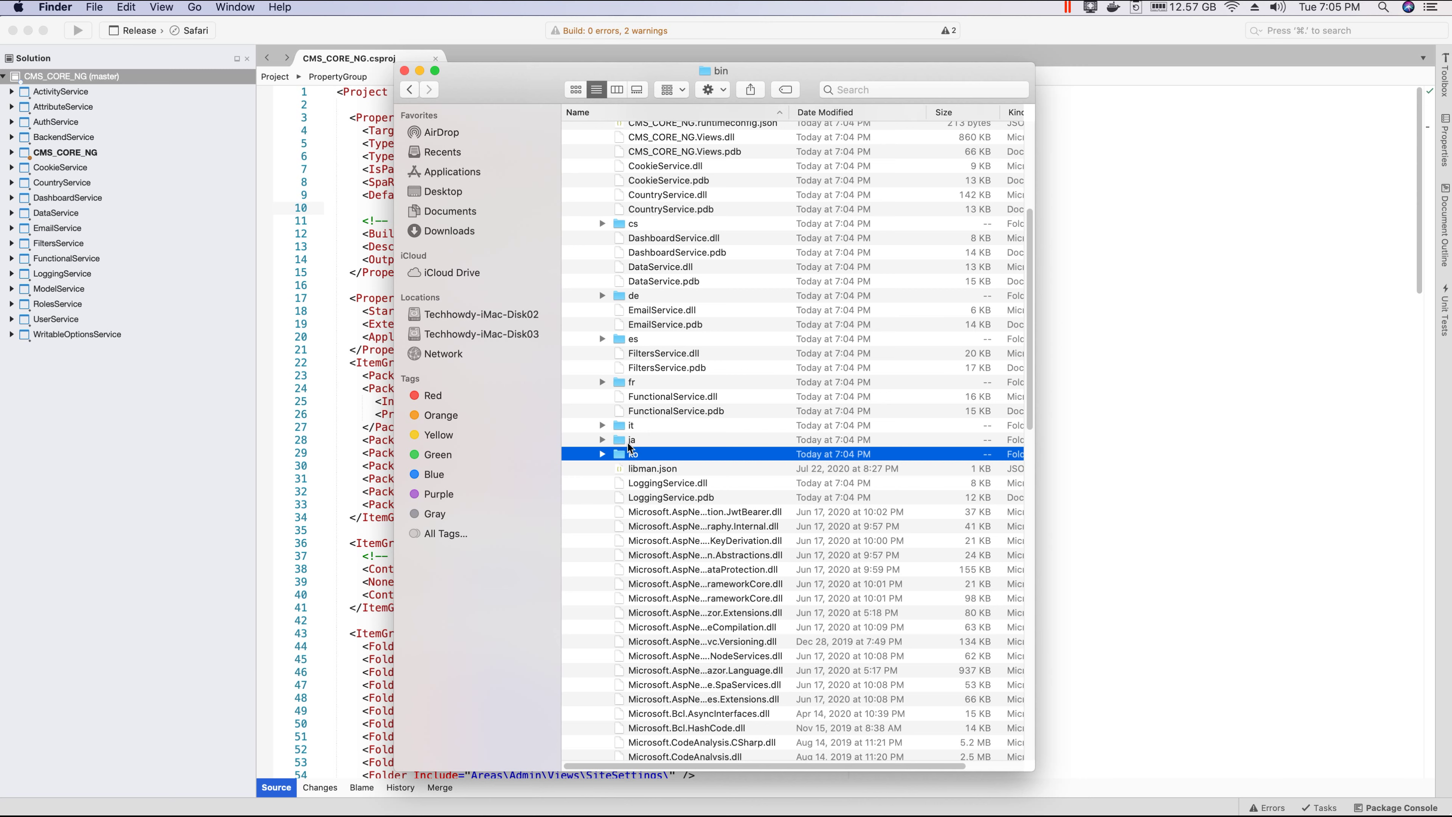
left_click(628, 443)
left_click(647, 425)
left_click(641, 384)
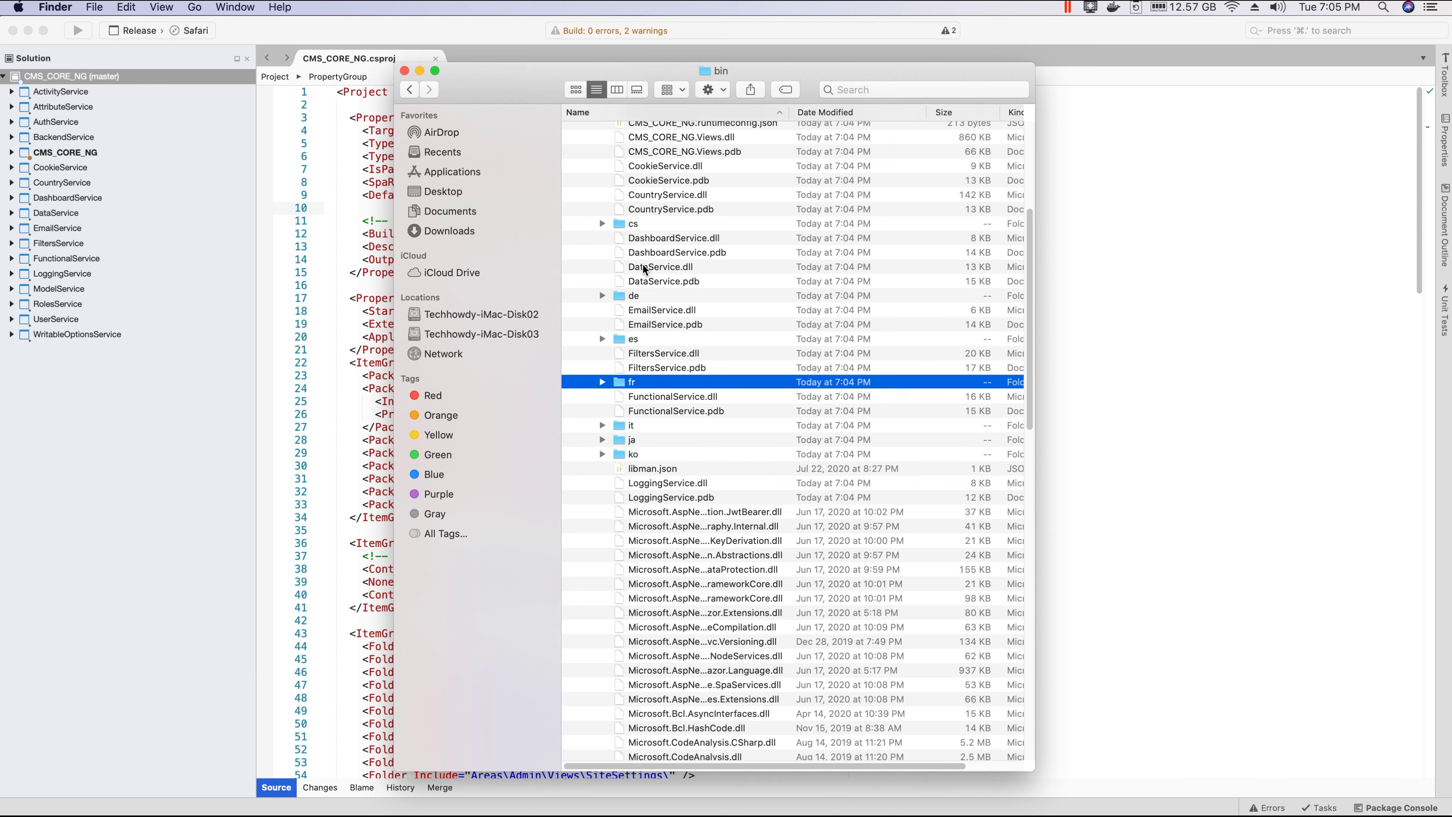
left_click(650, 298)
left_click(651, 224)
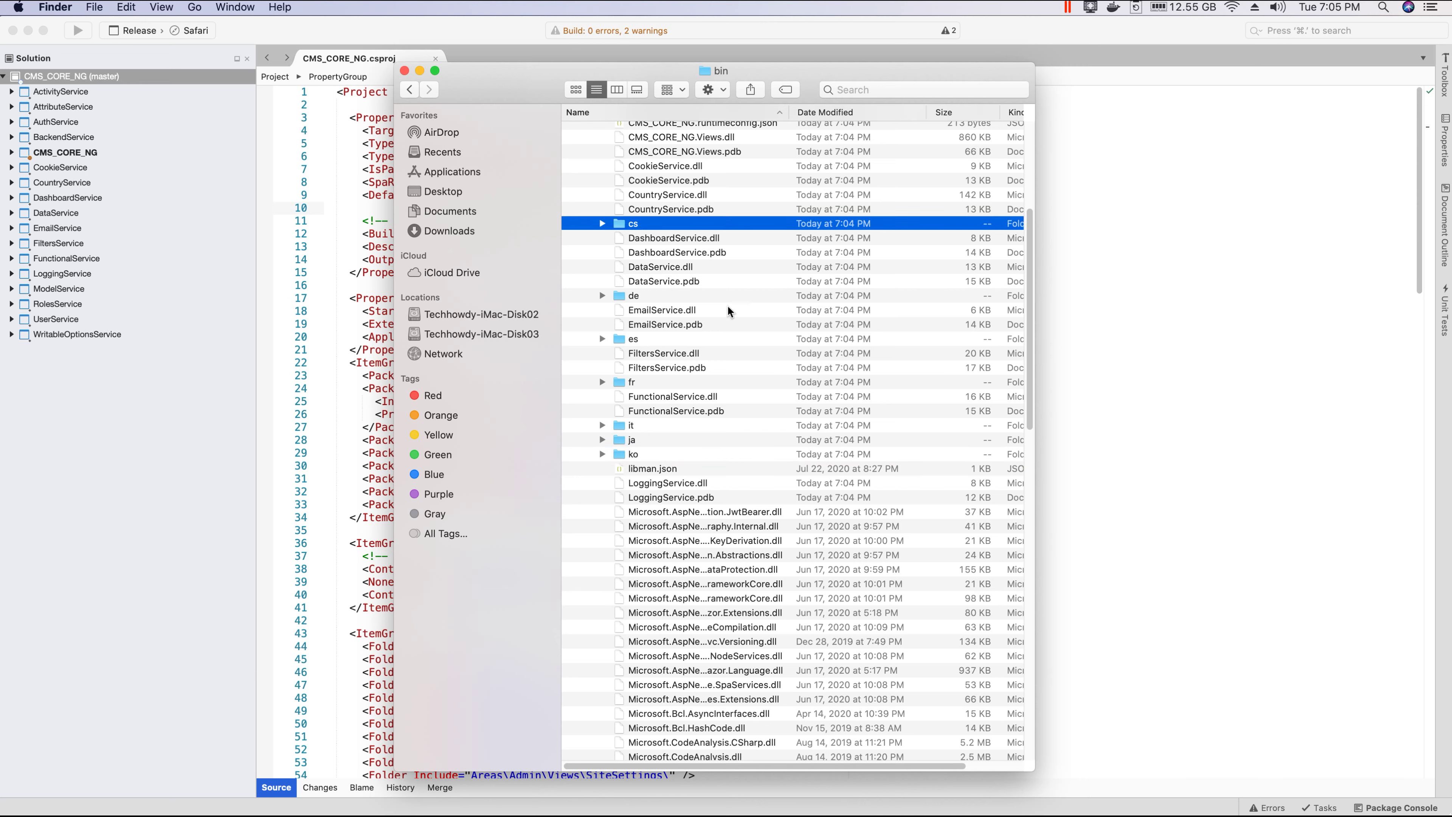
scroll(711, 492, "down", 6)
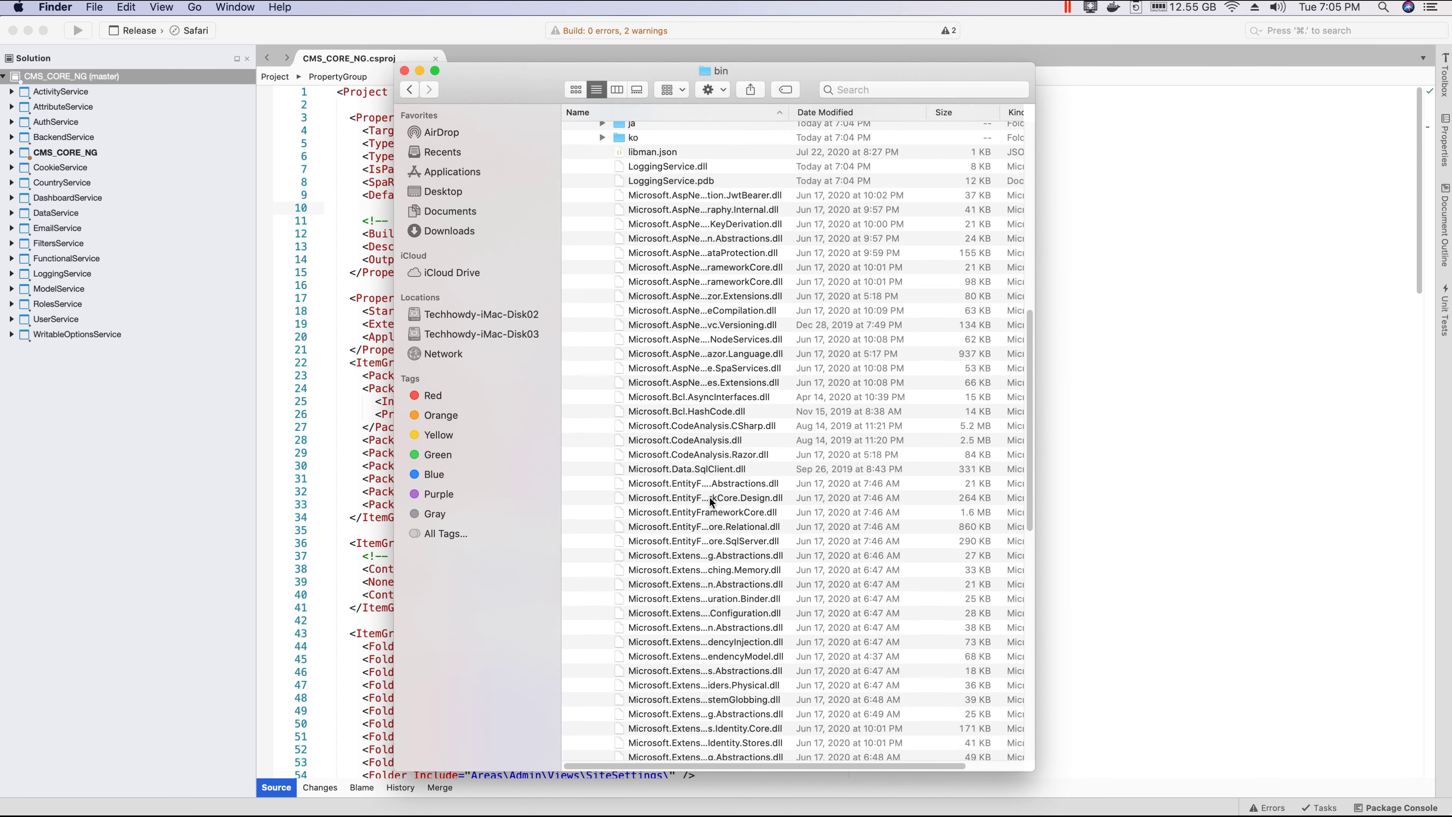
scroll(714, 496, "down", 6)
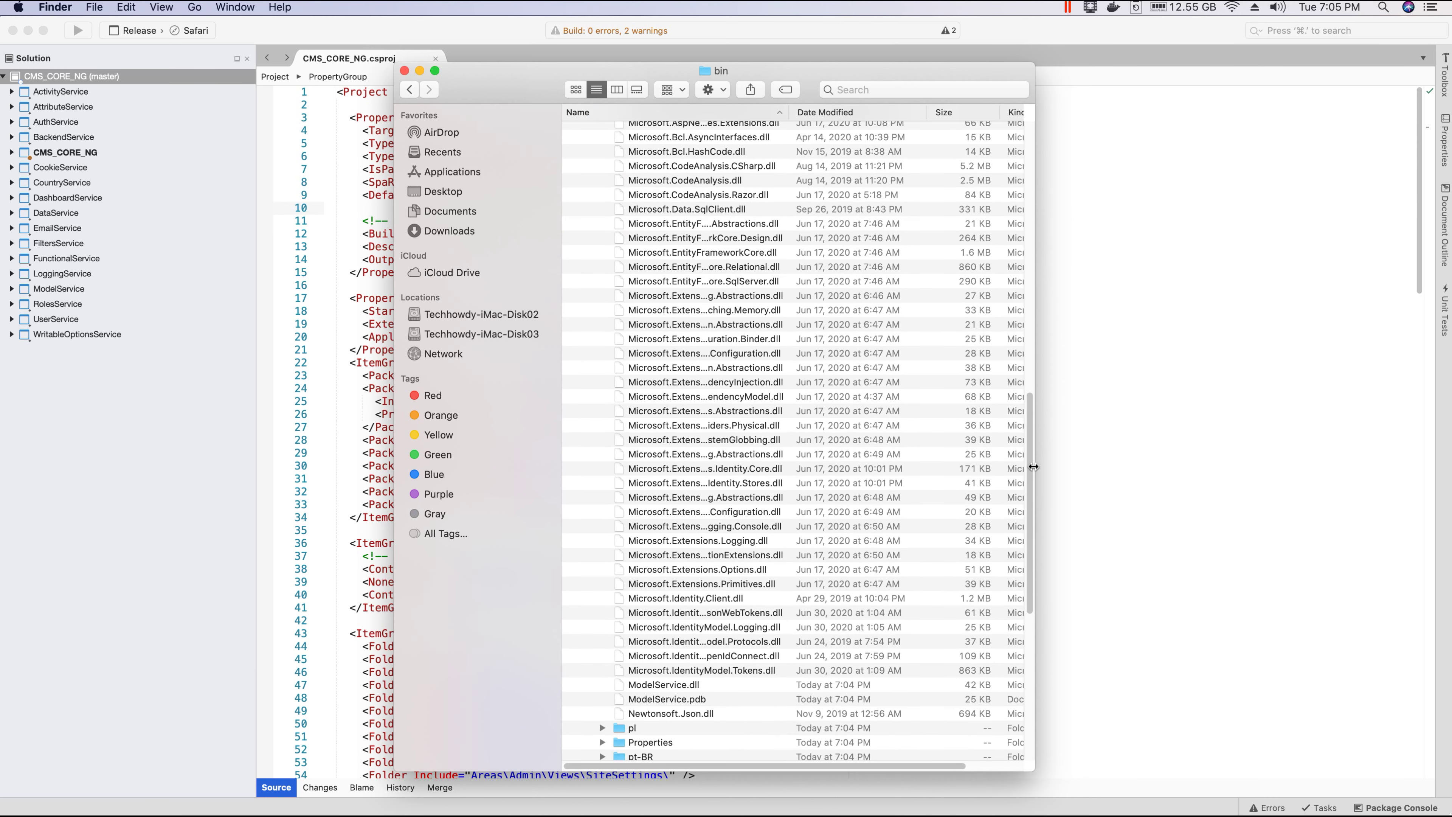
left_click_drag(1029, 503, 806, 198)
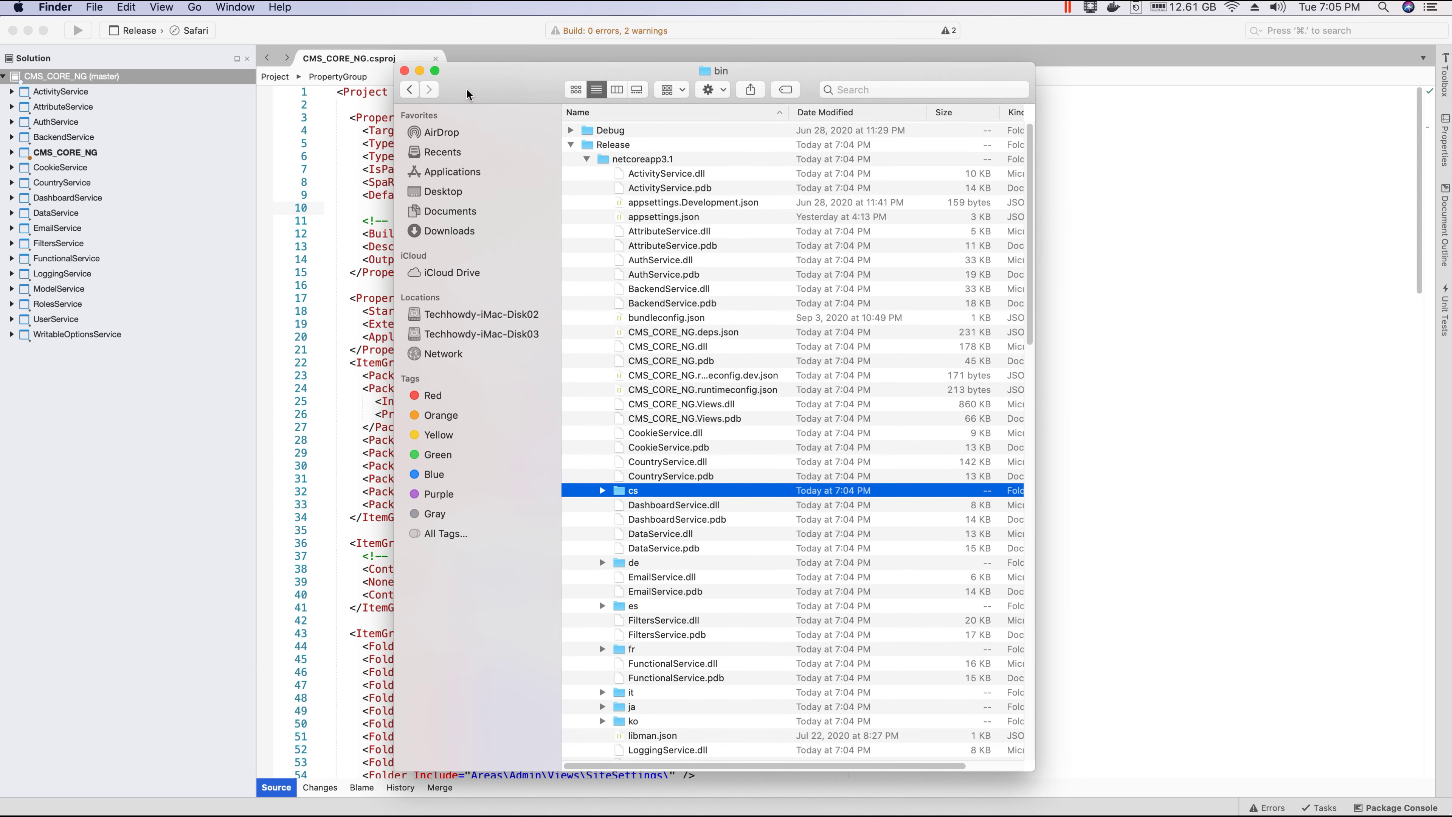
Step: Move the Release folder to the Trash and close the bin window
left_click(571, 145)
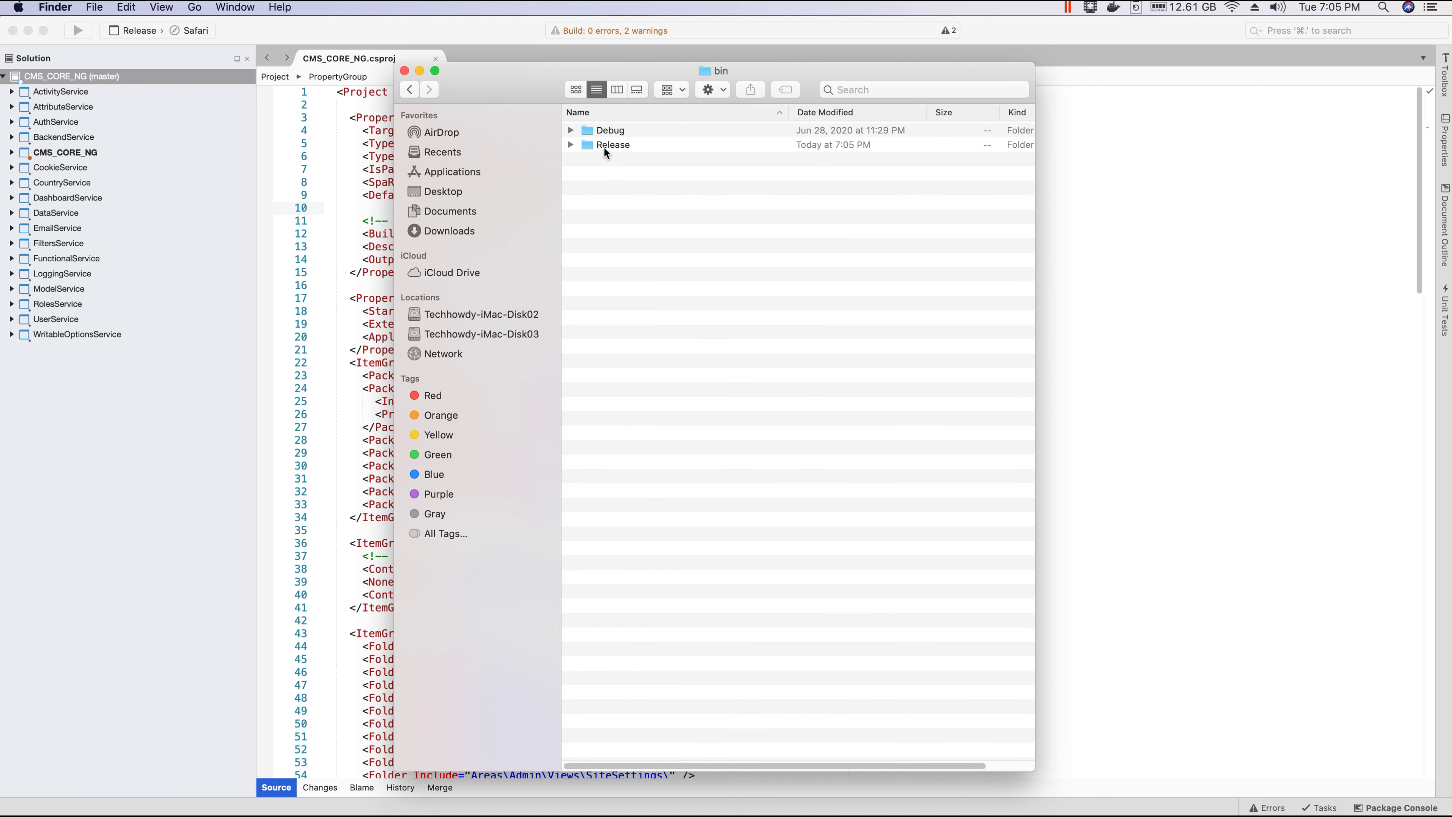
left_click(604, 148)
key("super+BackSpace")
key("super+w")
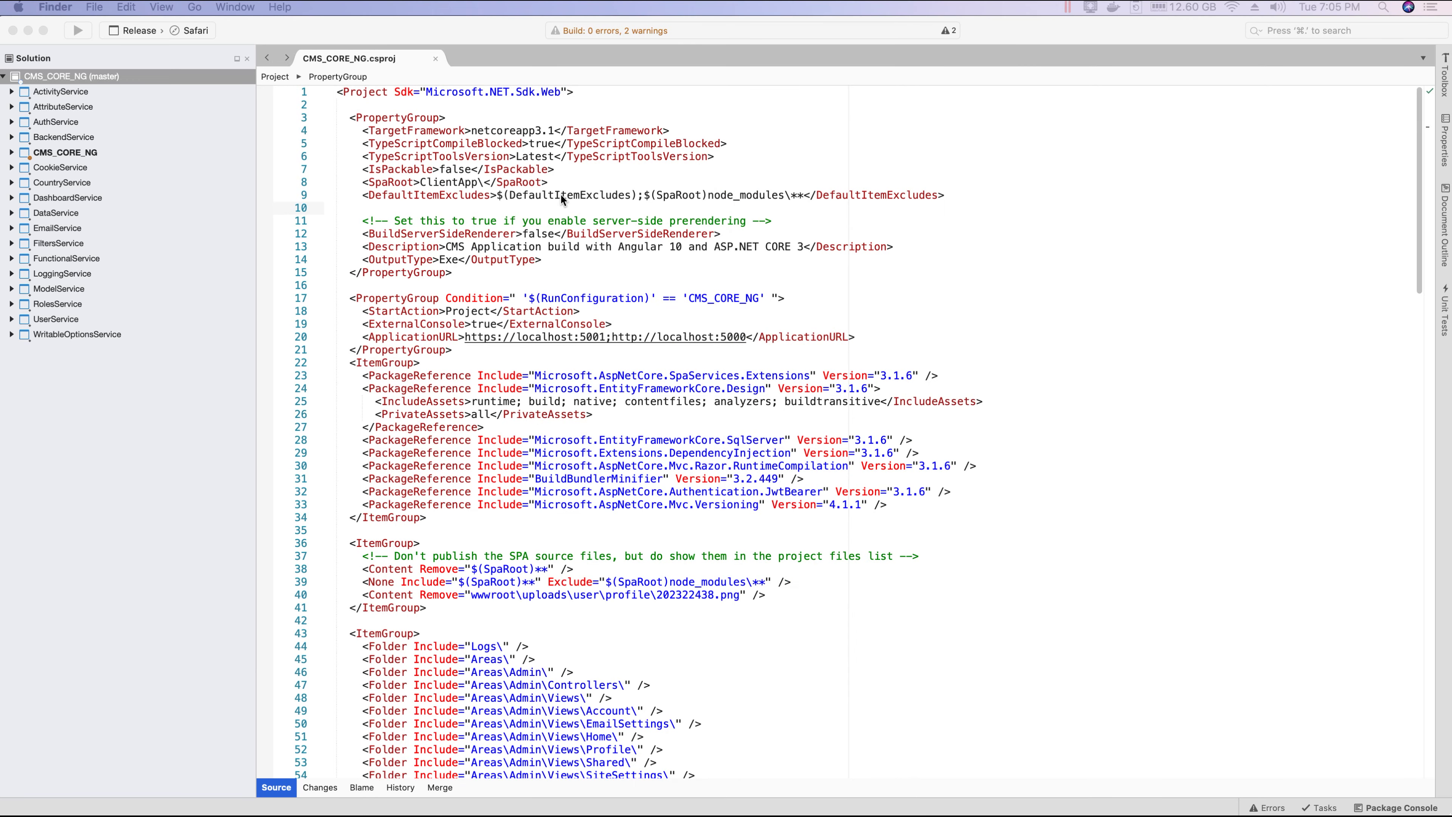
Step: Add <SatelliteResourceLanguages>en</SatelliteResourceLanguages> on line 10 of the project file and save
left_click(553, 209)
type("<SatelliteResourceLanguages>en</SatelliteResourceLanguages>")
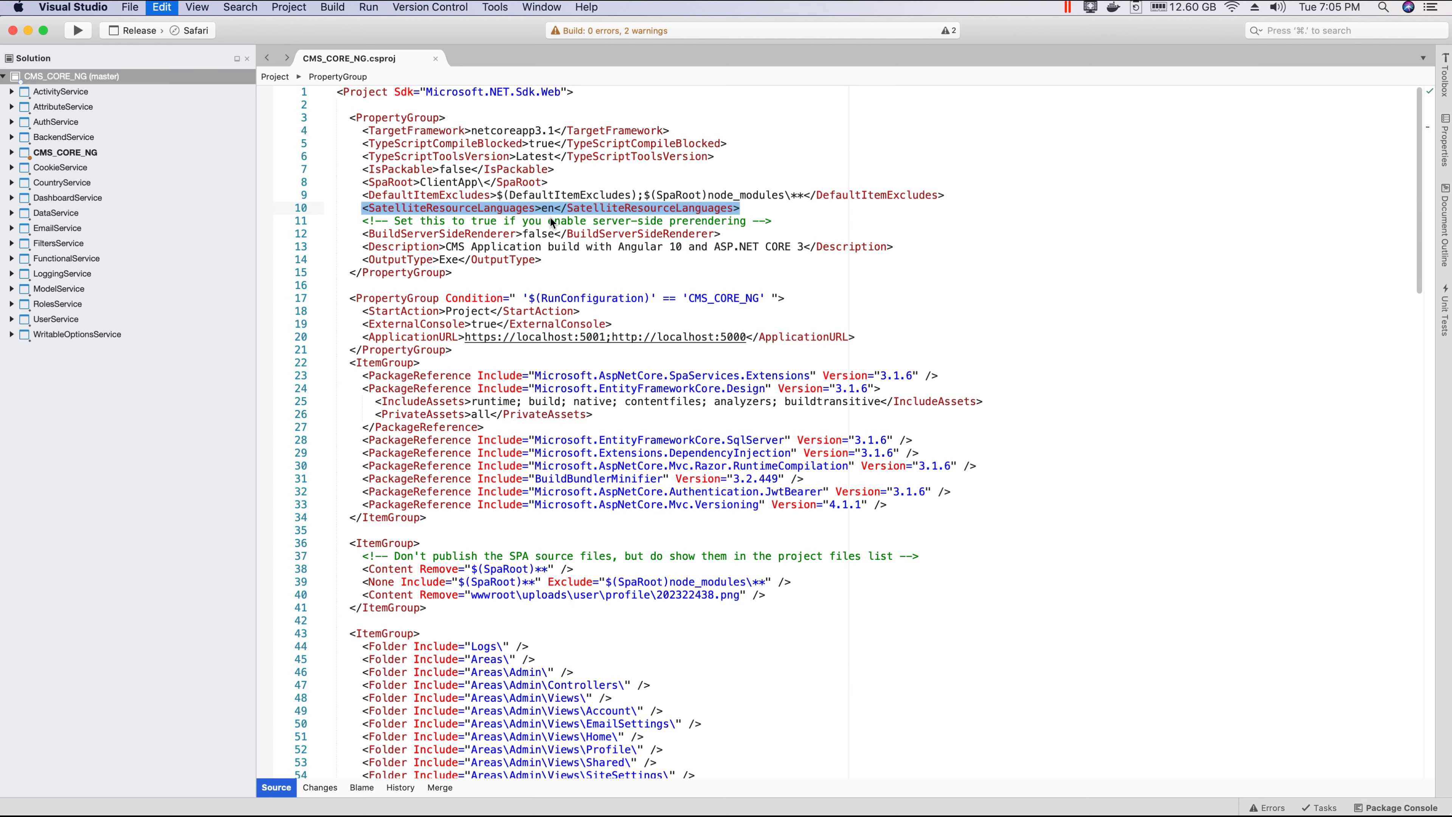
left_click(413, 210)
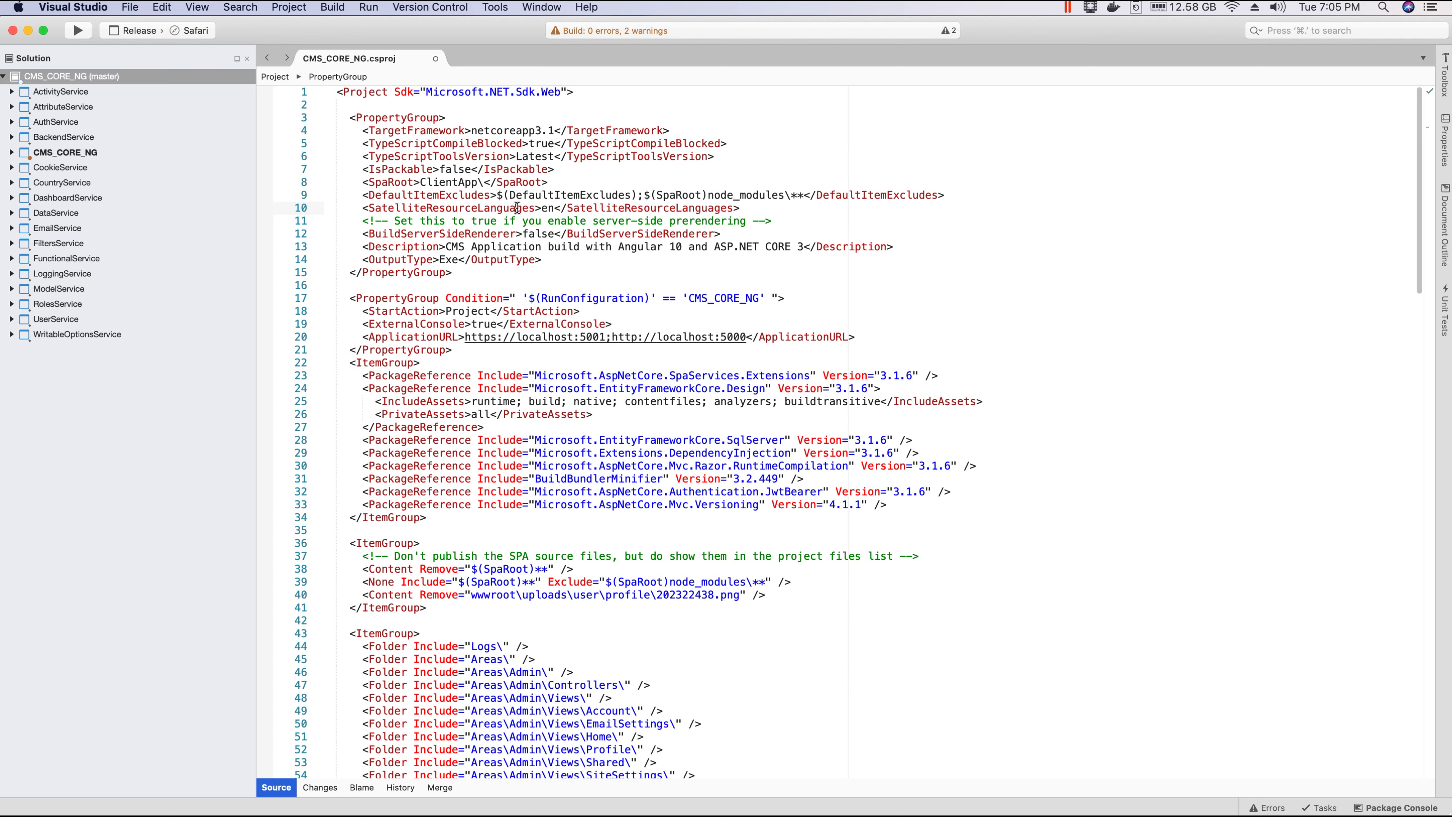
double_click(546, 210)
left_click(600, 181)
left_click_drag(567, 209, 738, 208)
left_click(822, 218)
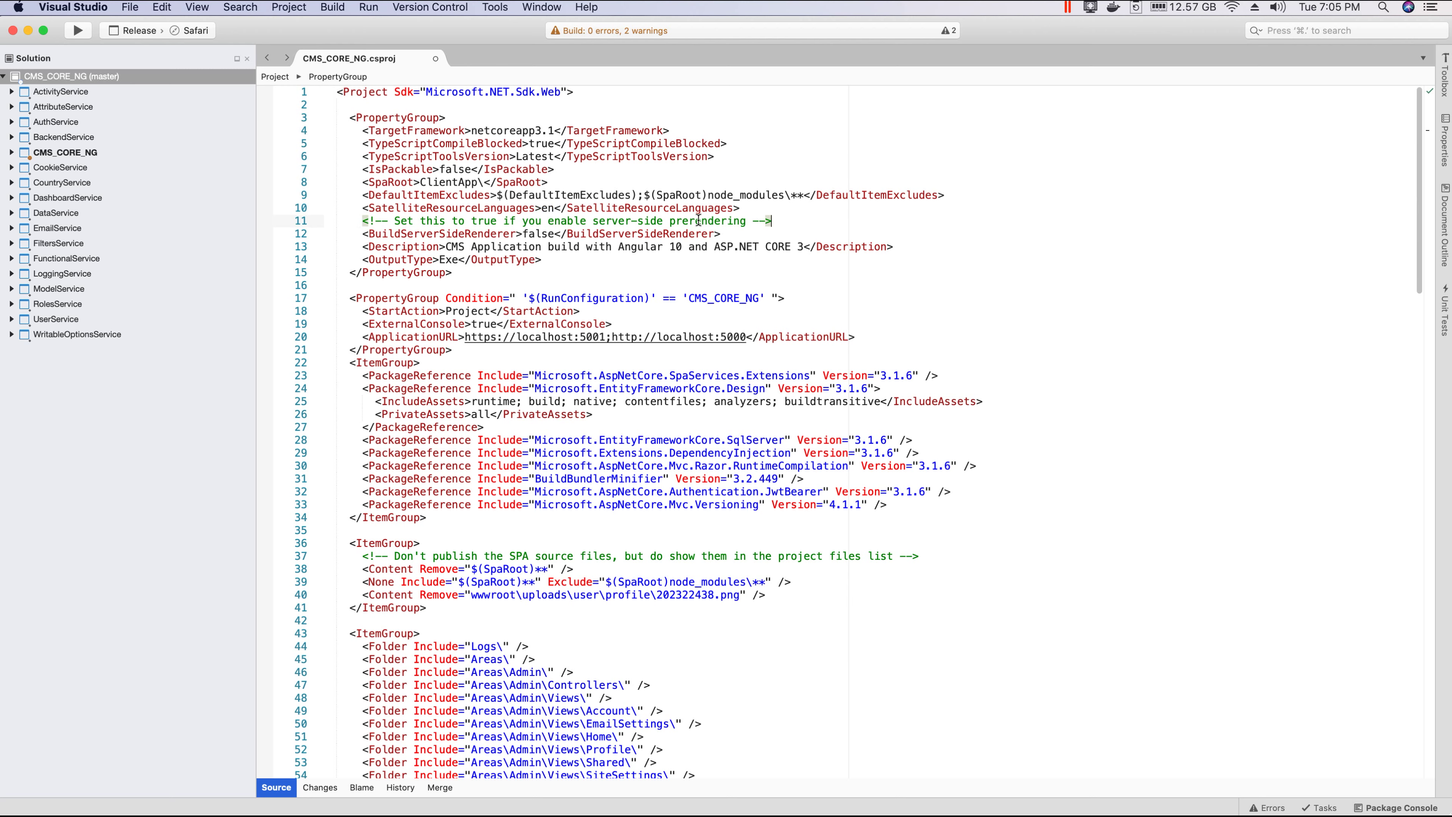
key("shift+Up")
left_click(829, 182)
key("shift+Up")
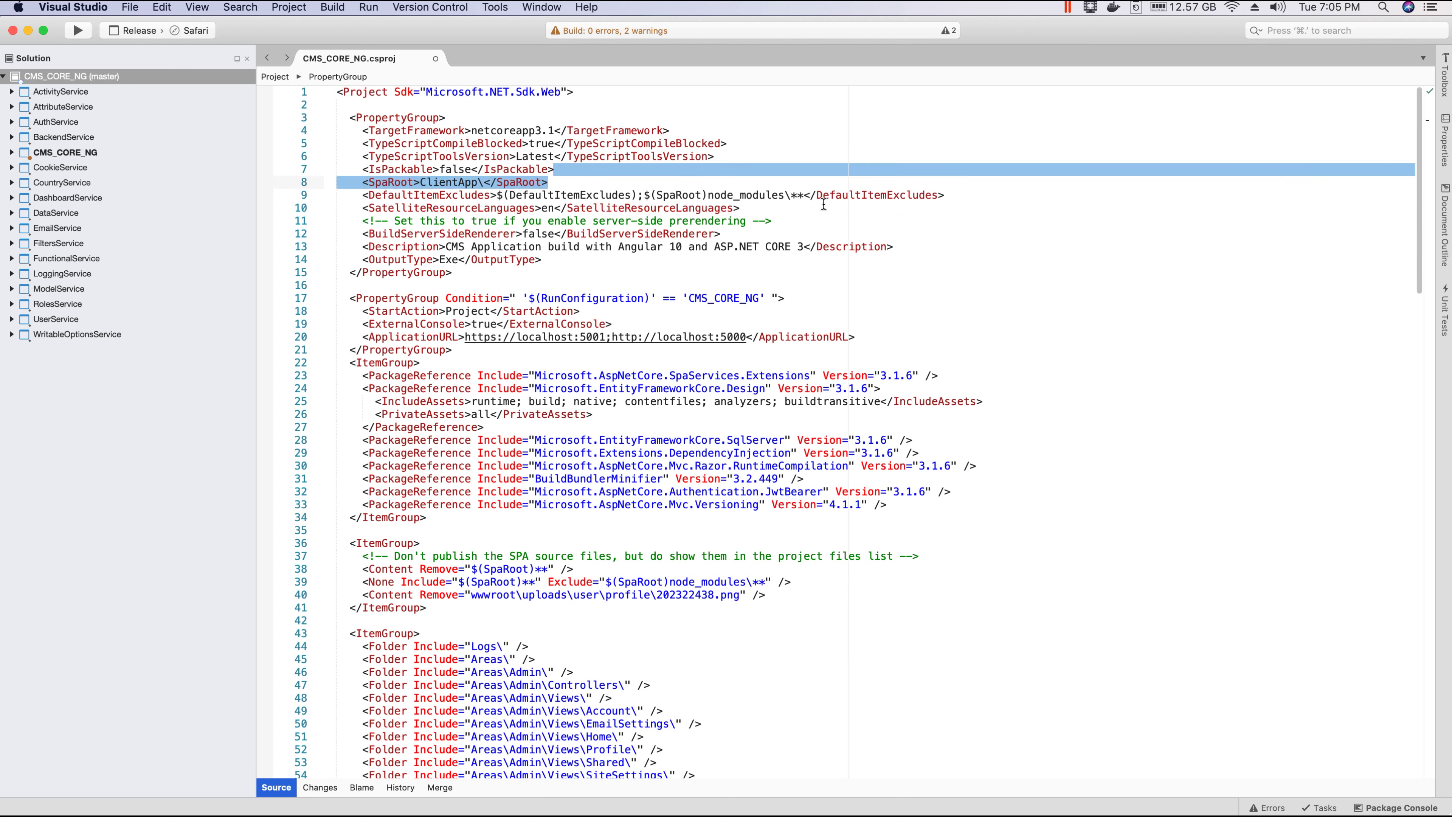
key("super+s")
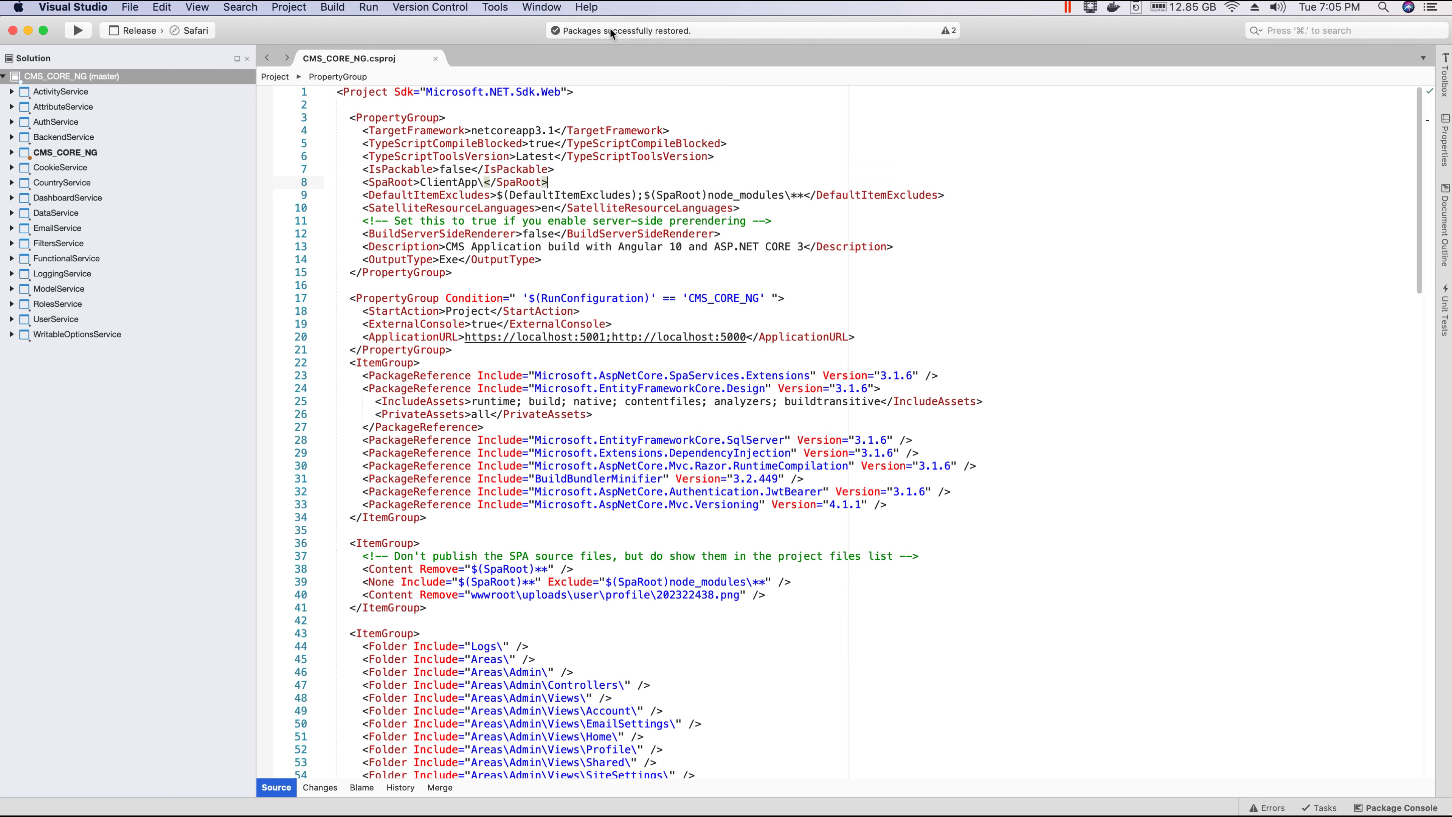
Step: Clean the CMS_CORE_NG solution and bring the bin folder up in Finder
right_click(57, 78)
left_click(114, 109)
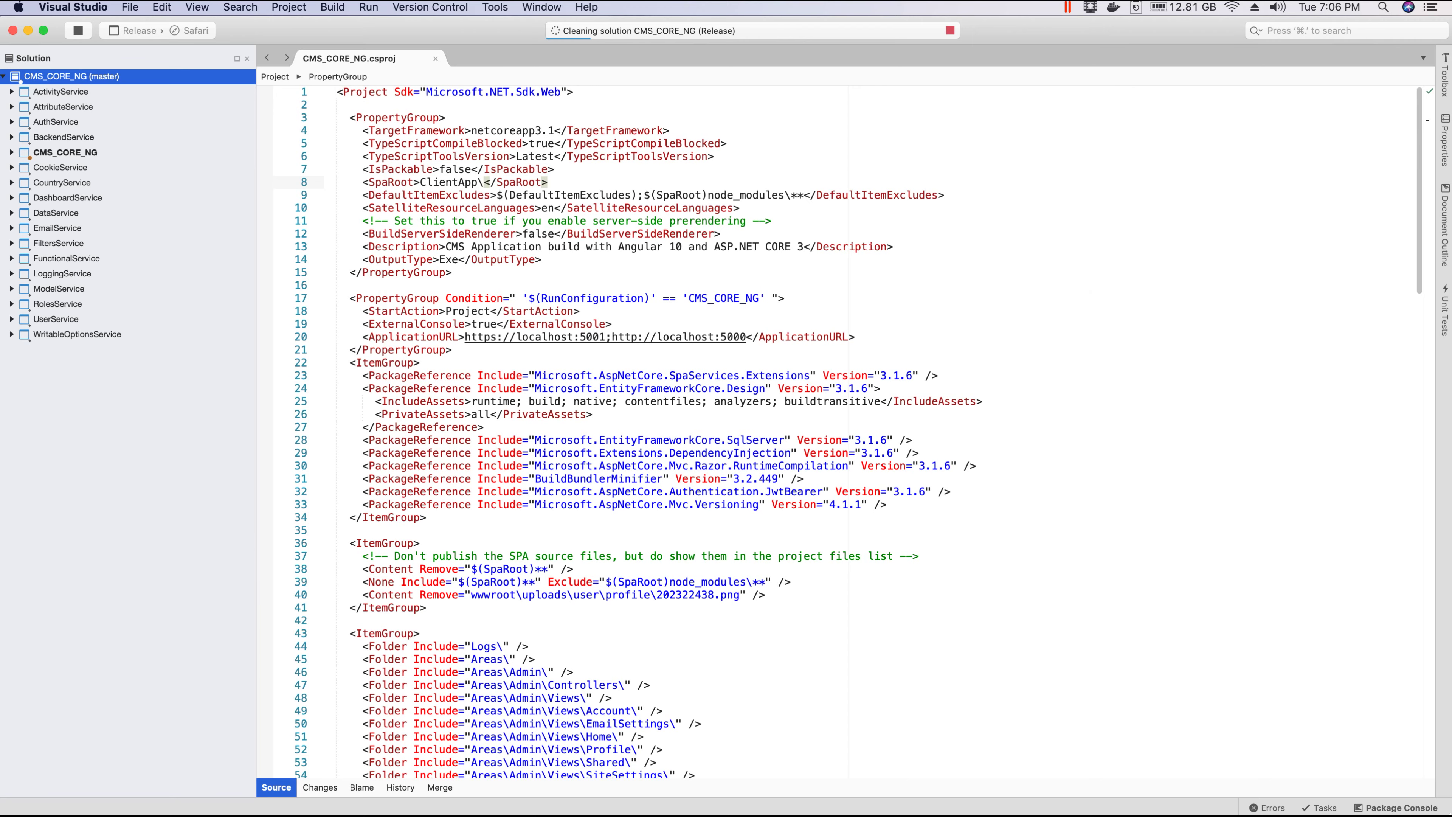
key("super+Tab")
left_click_drag(542, 43, 766, 86)
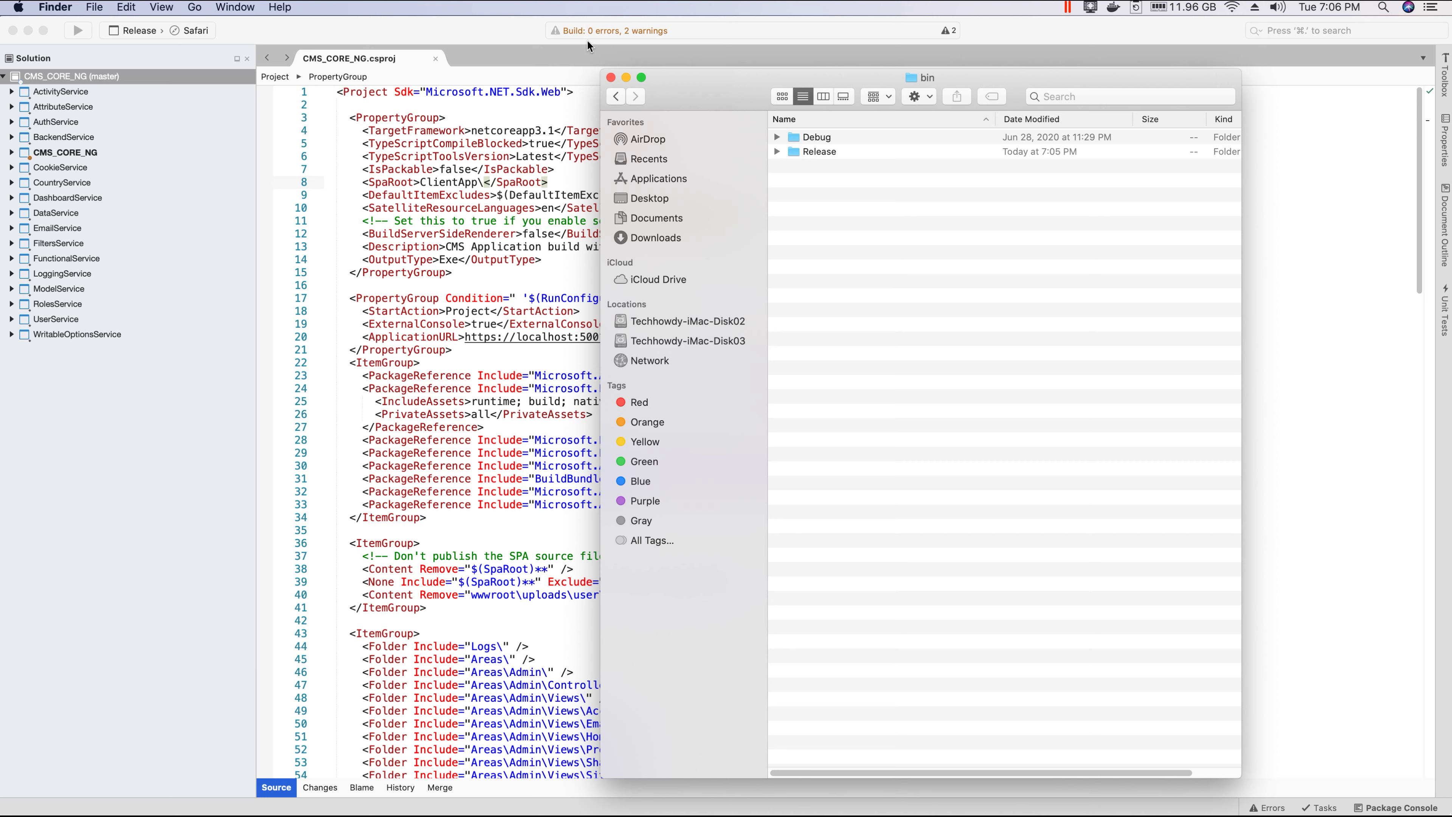
Step: Confirm the rebuilt Release/netcoreapp3.1 output has no language folders, then close the bin window
left_click(777, 151)
left_click(792, 167)
scroll(861, 315, "down", 15)
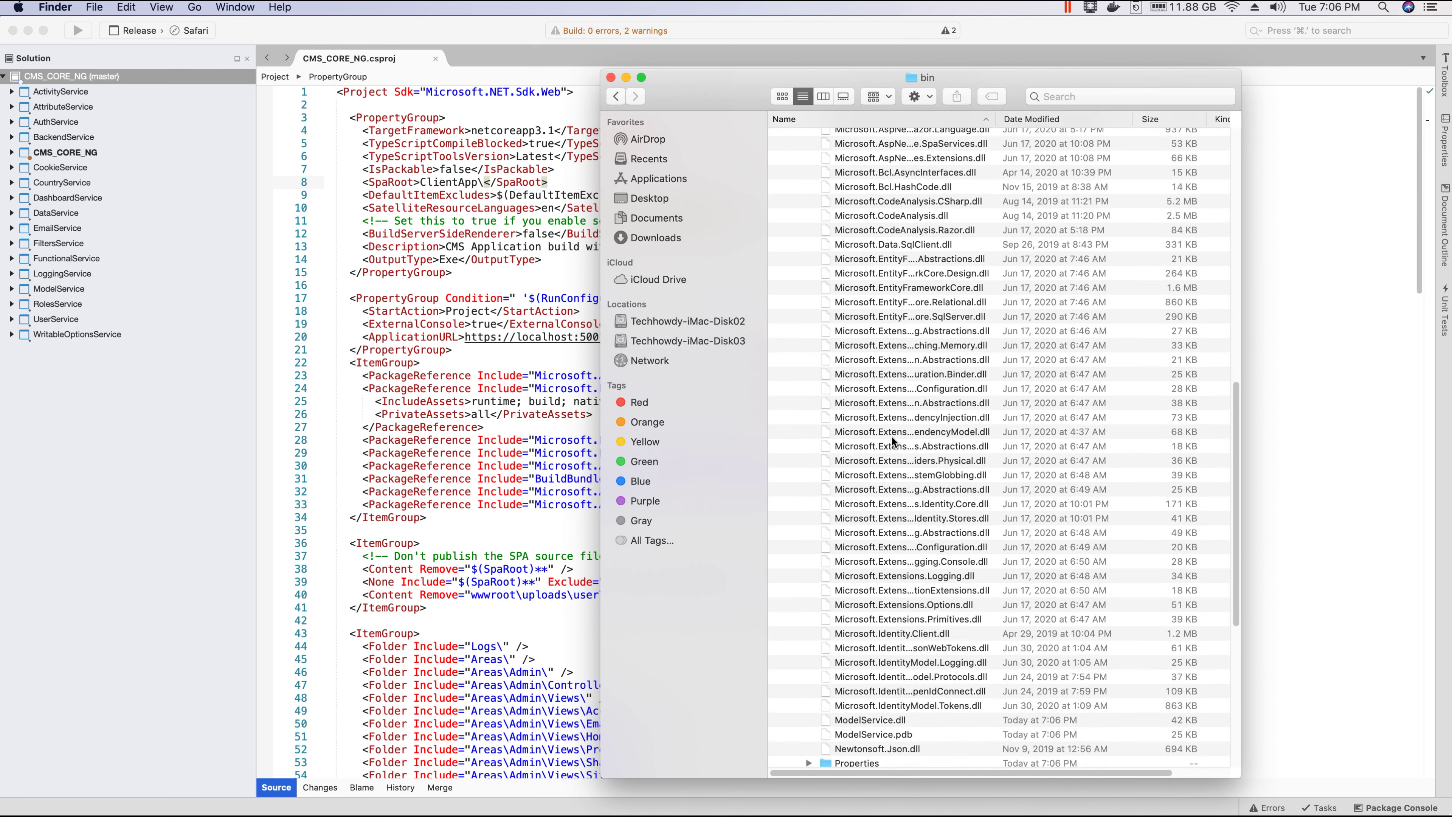
scroll(896, 461, "down", 4)
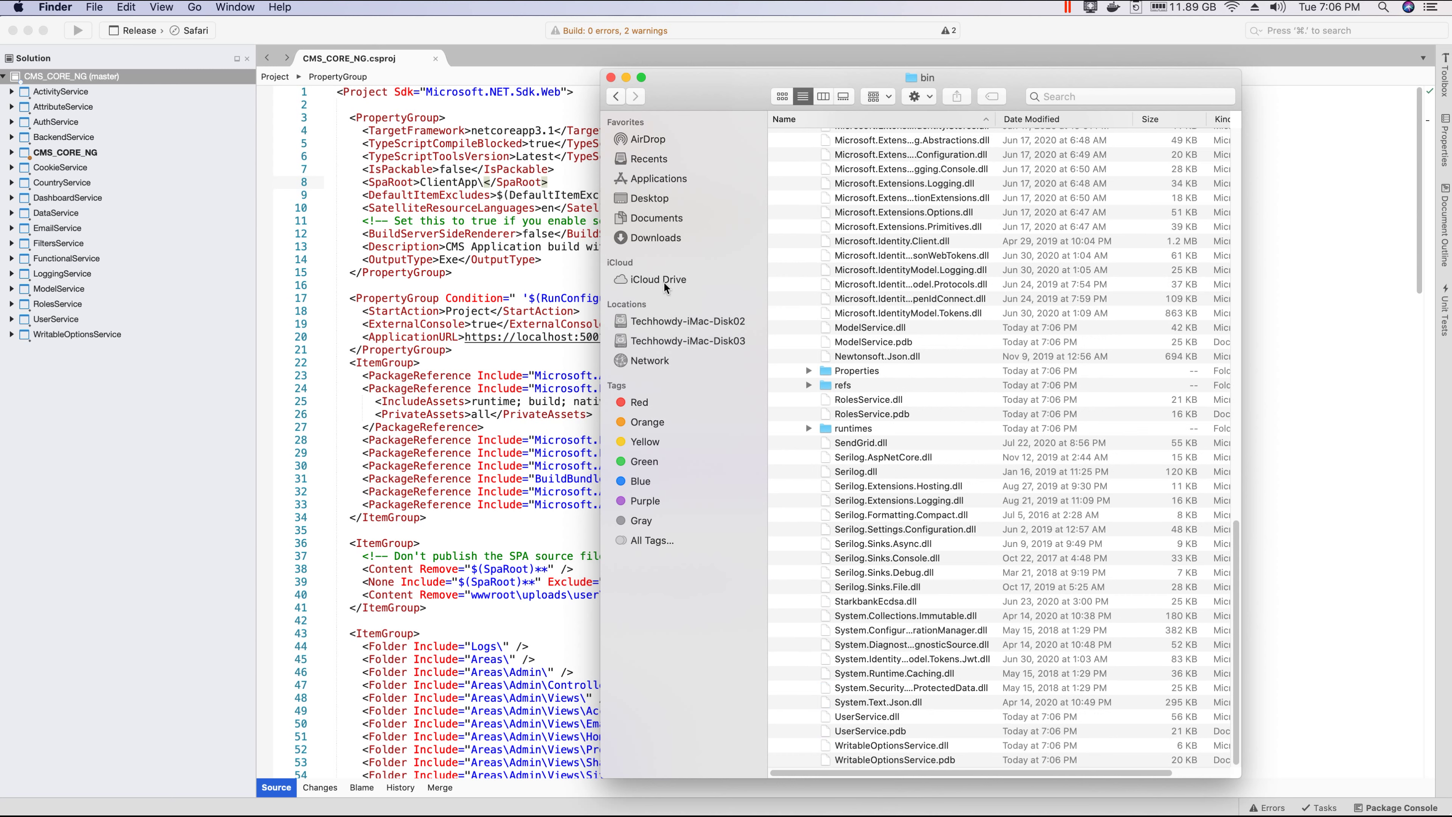
scroll(920, 401, "up", 10)
scroll(943, 320, "up", 10)
scroll(952, 285, "down", 15)
scroll(1070, 326, "down", 15)
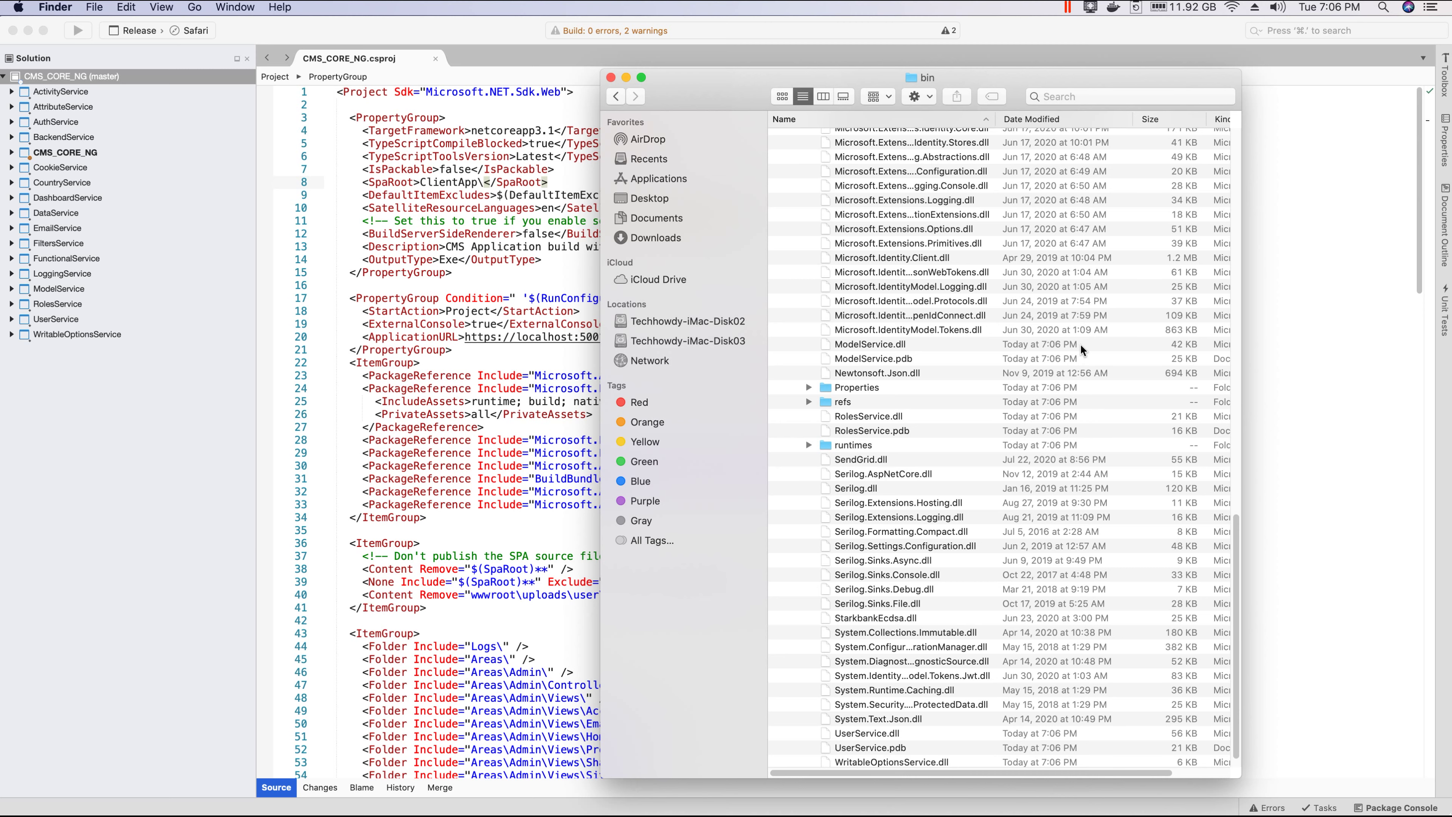
scroll(931, 367, "up", 15)
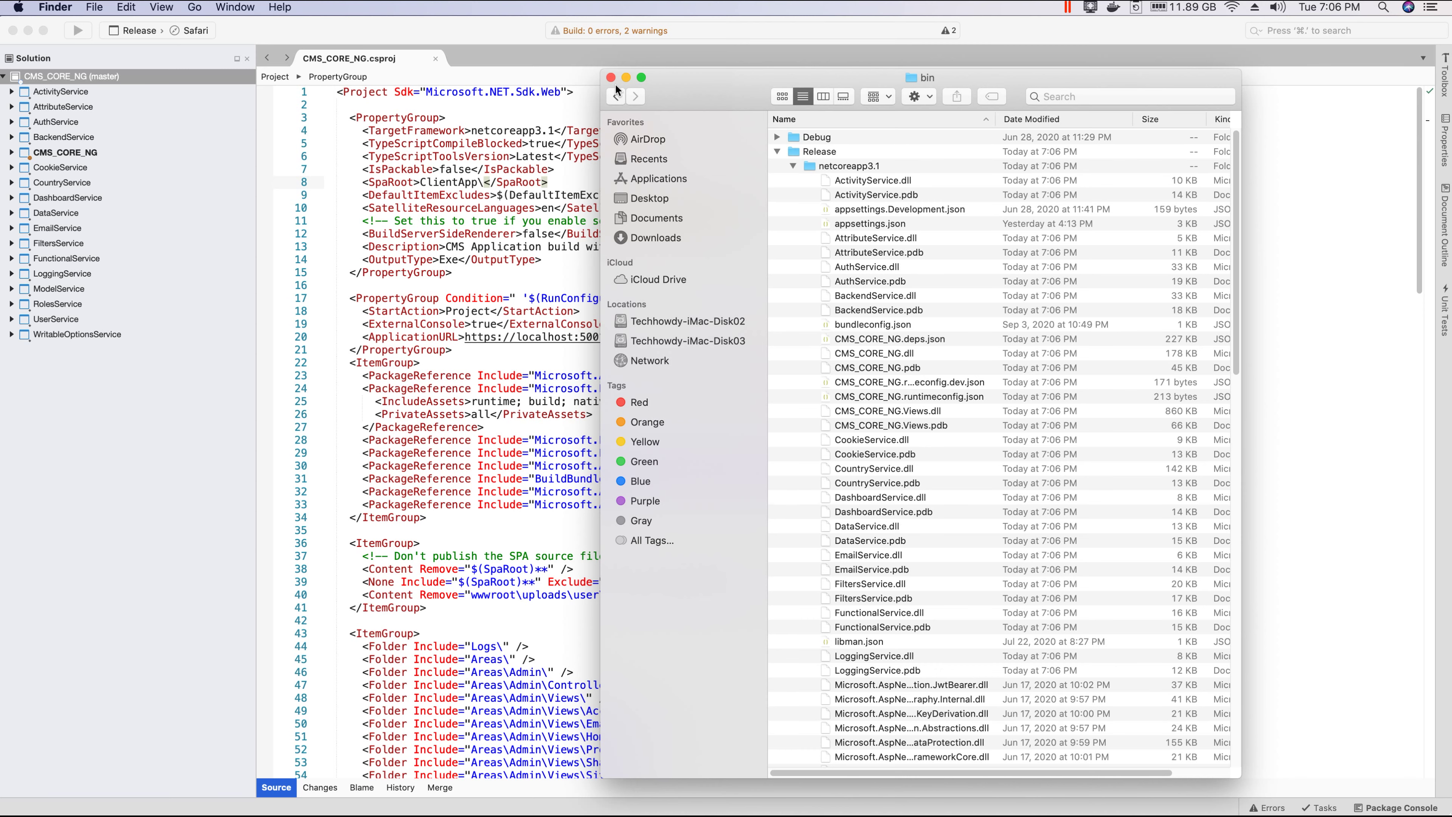
scroll(817, 190, "down", 15)
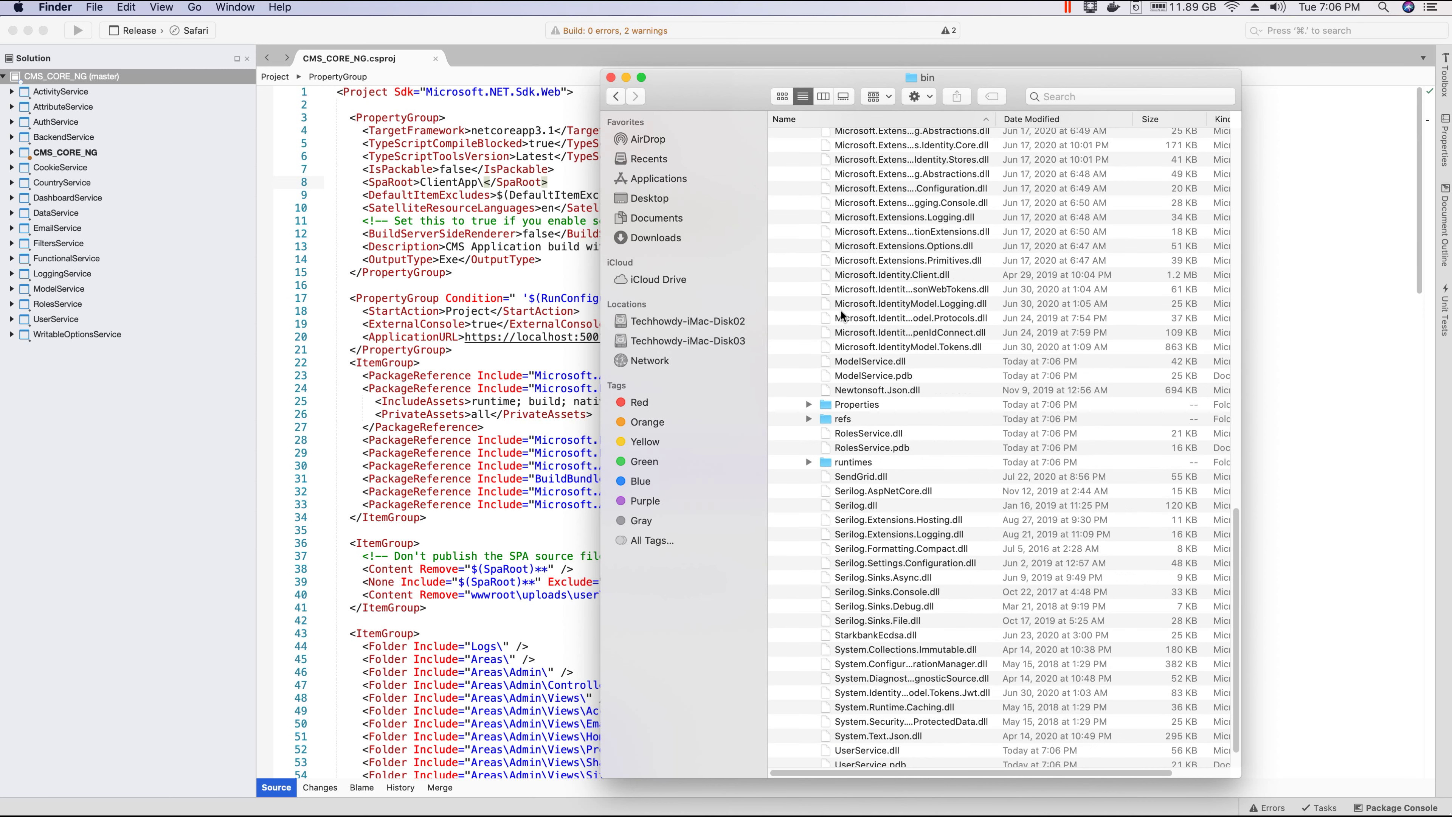
left_click(609, 77)
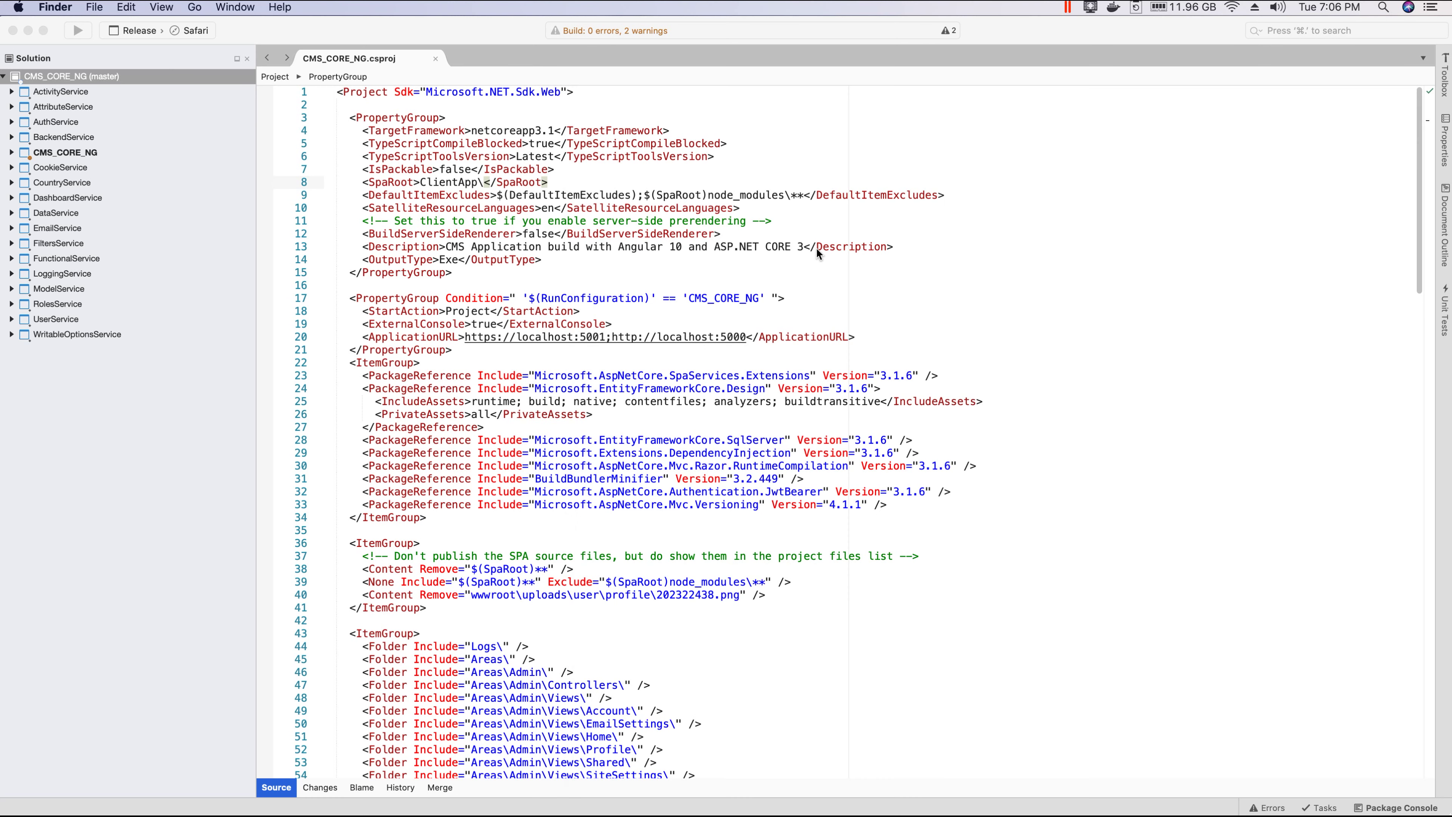
Step: Close CMS_CORE_NG.csproj and open ClientApp's angular.json from the project tree
left_click(438, 63)
left_click(436, 59)
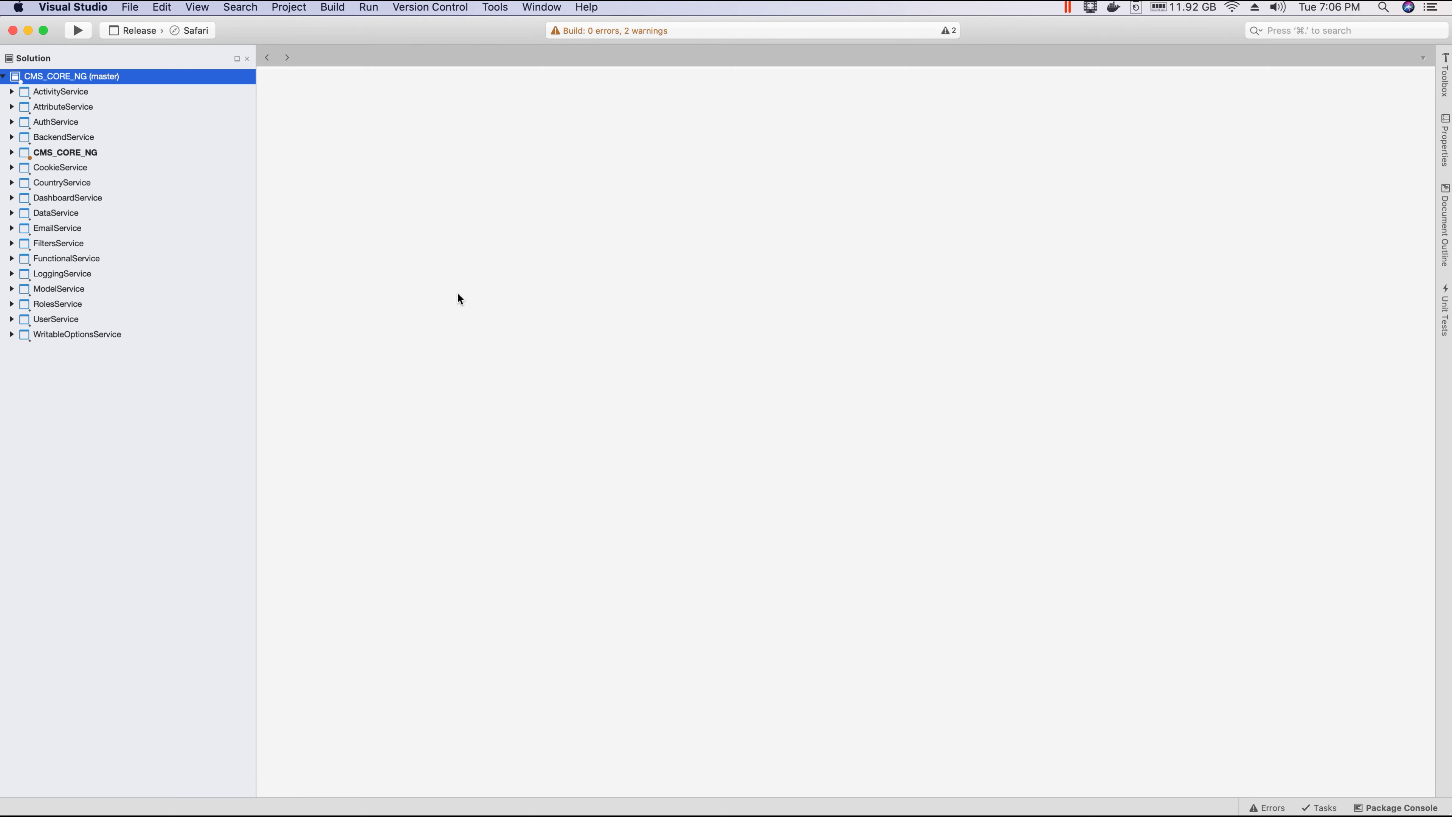
left_click(11, 152)
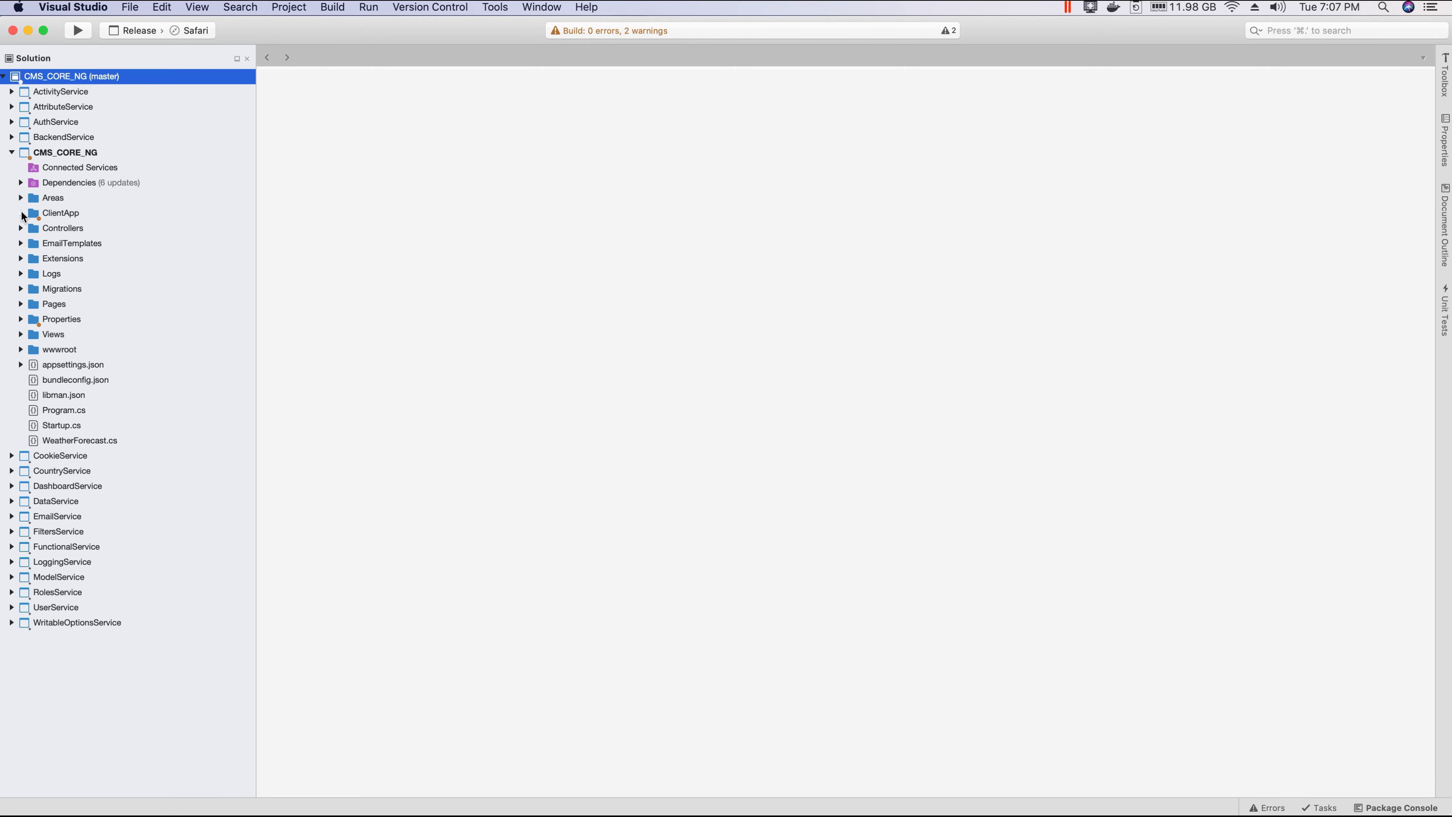
left_click(21, 213)
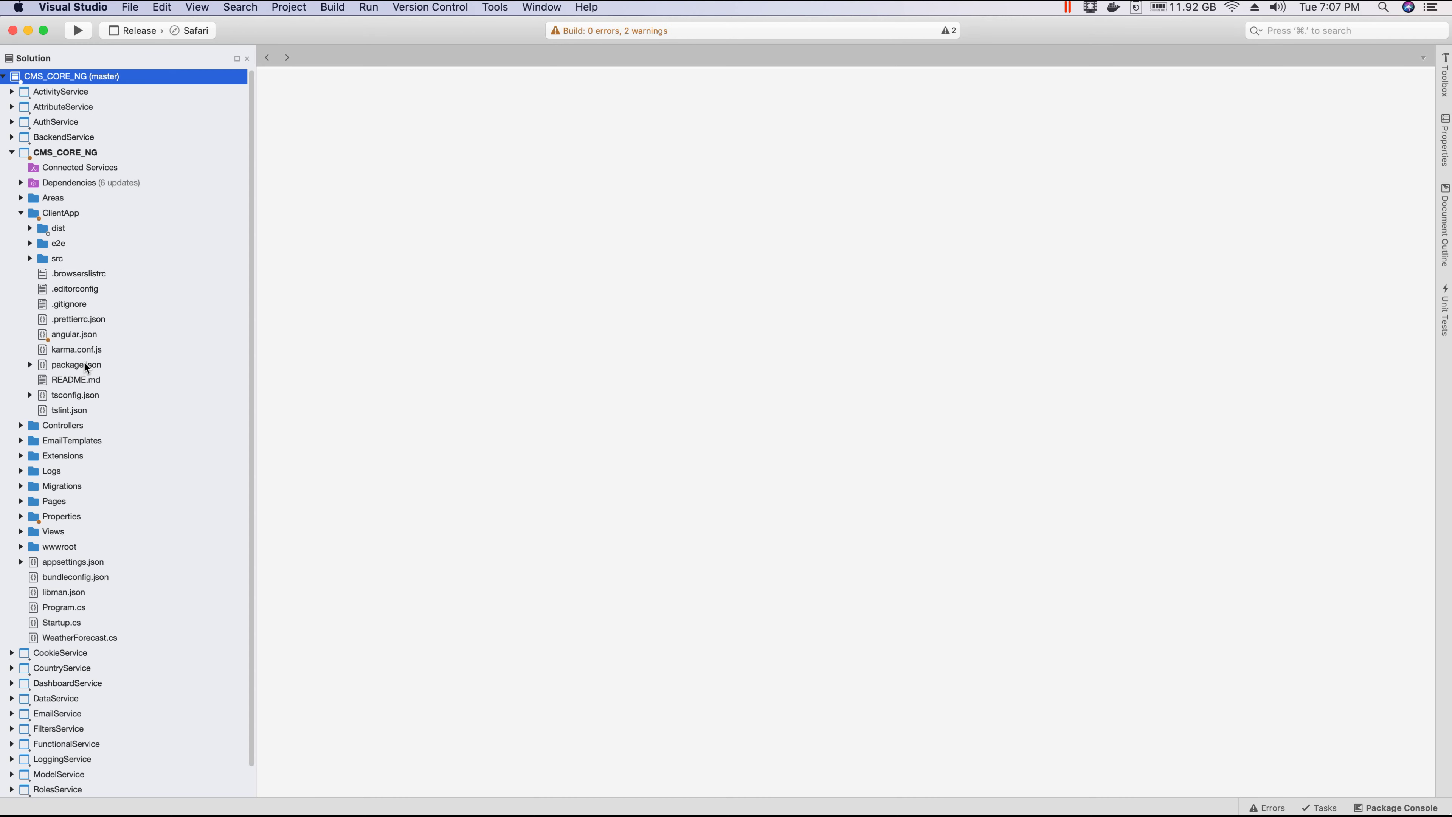
left_click(79, 337)
double_click(79, 337)
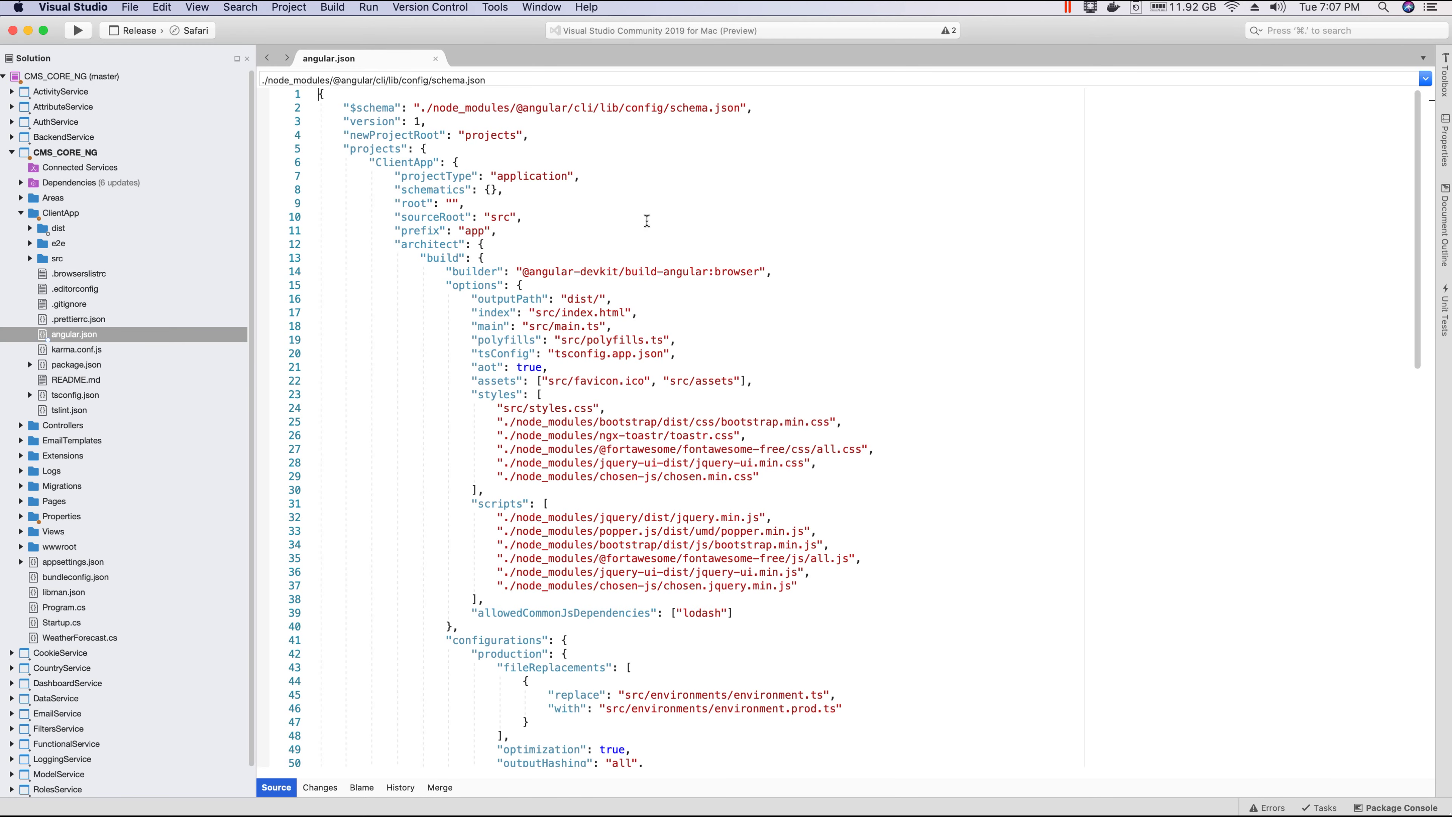
Step: Check that outputPath on line 16 is dist/, then close angular.json and collapse CMS_CORE_NG
left_click_drag(473, 299, 546, 299)
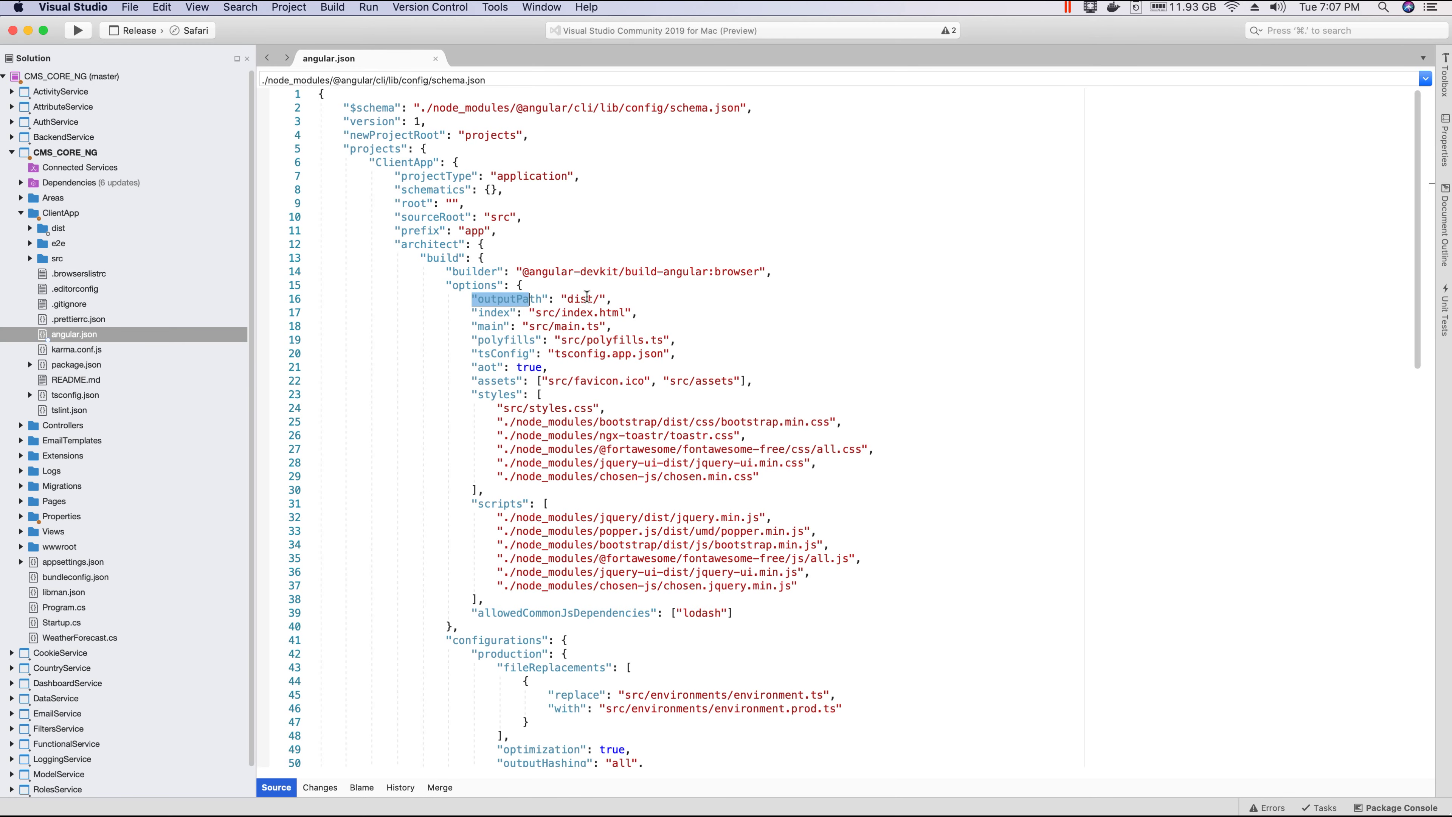
left_click(566, 298)
double_click(588, 298)
left_click(600, 299)
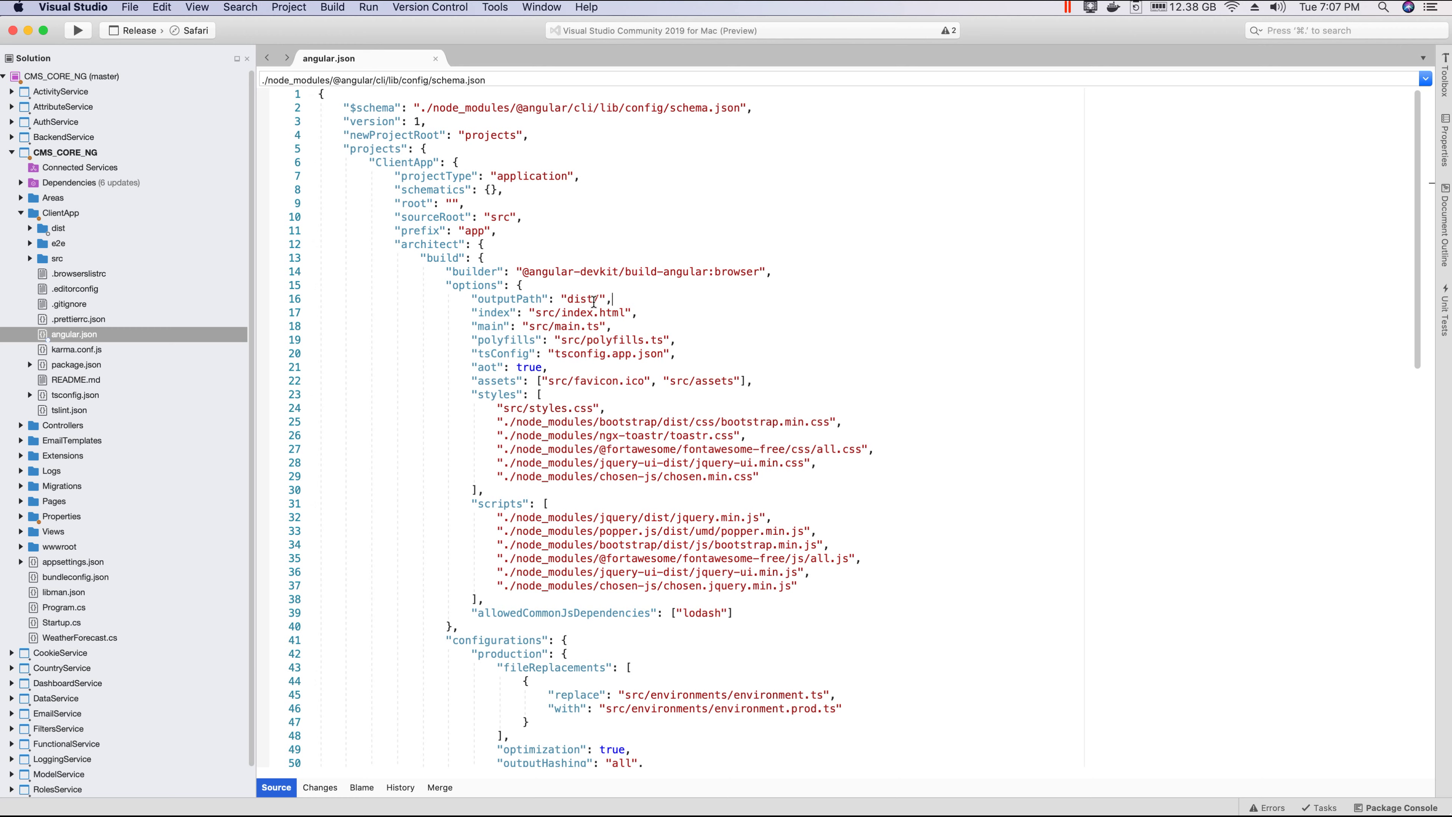
double_click(587, 298)
left_click(597, 298)
left_click(436, 58)
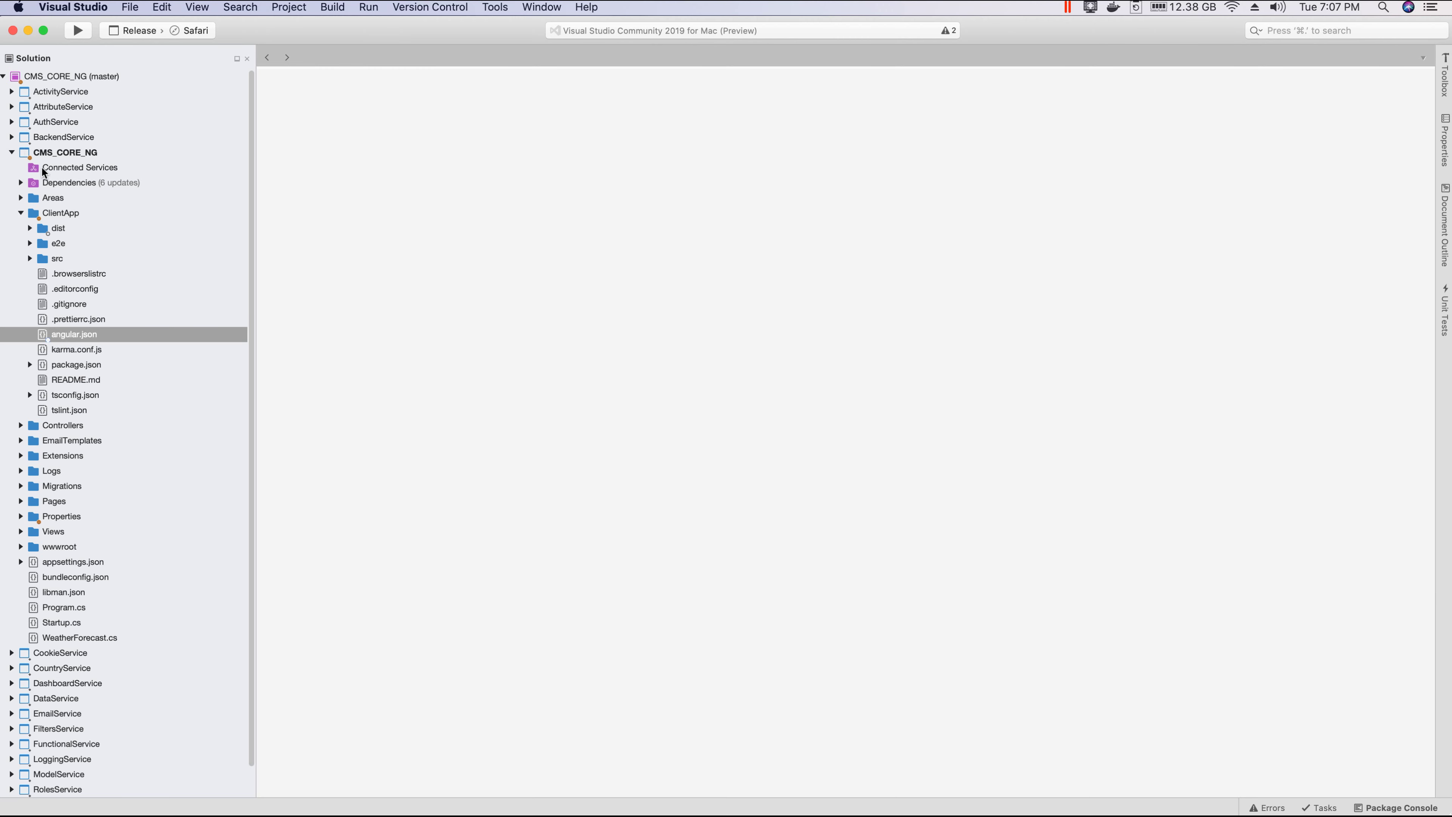
left_click(12, 152)
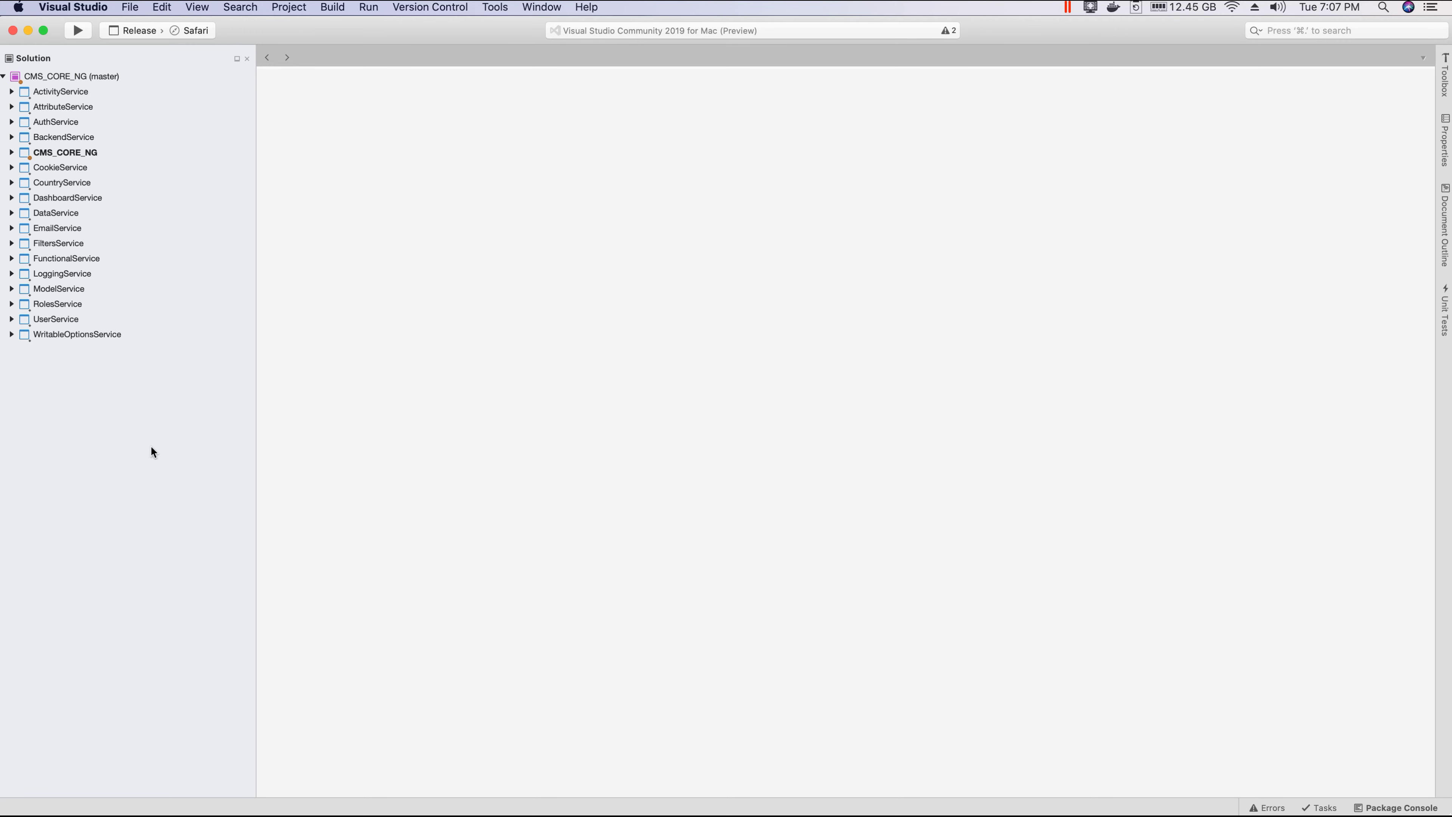
Step: Minimize Visual Studio, select the published app folder on the Desktop, then return to Visual Studio
left_click(28, 32)
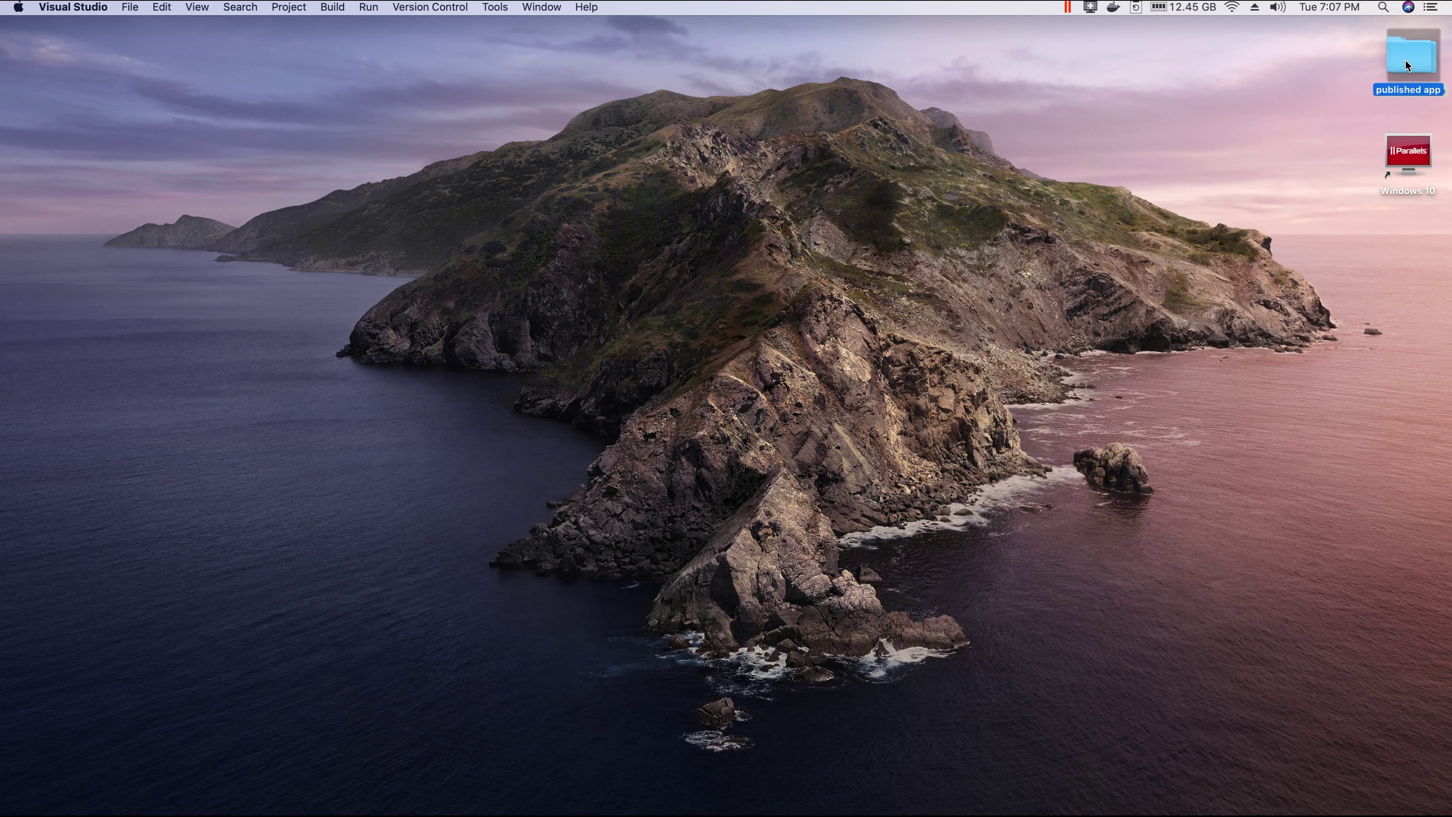
left_click(1404, 59)
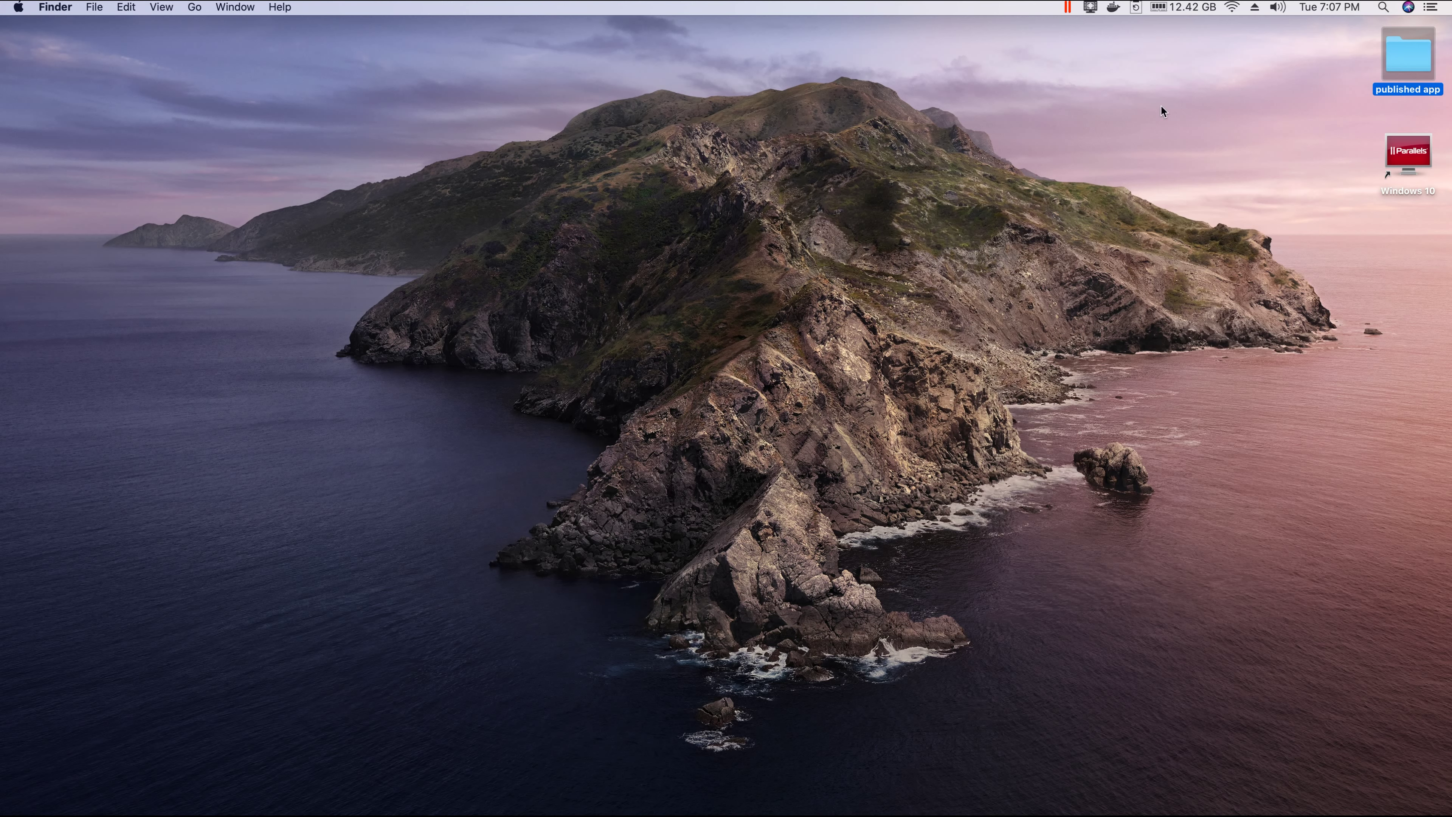
mouse_move(760, 812)
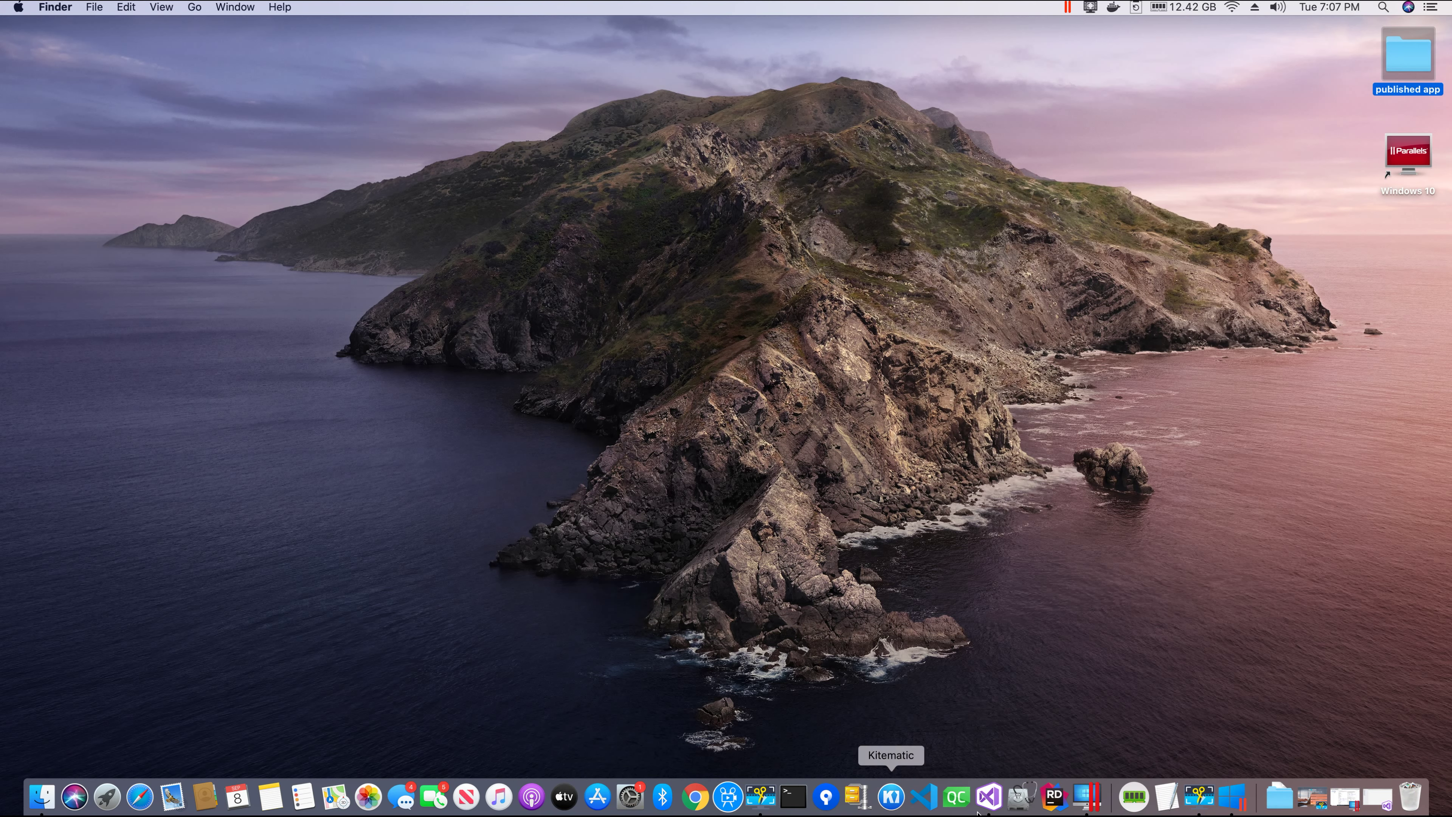
left_click(989, 796)
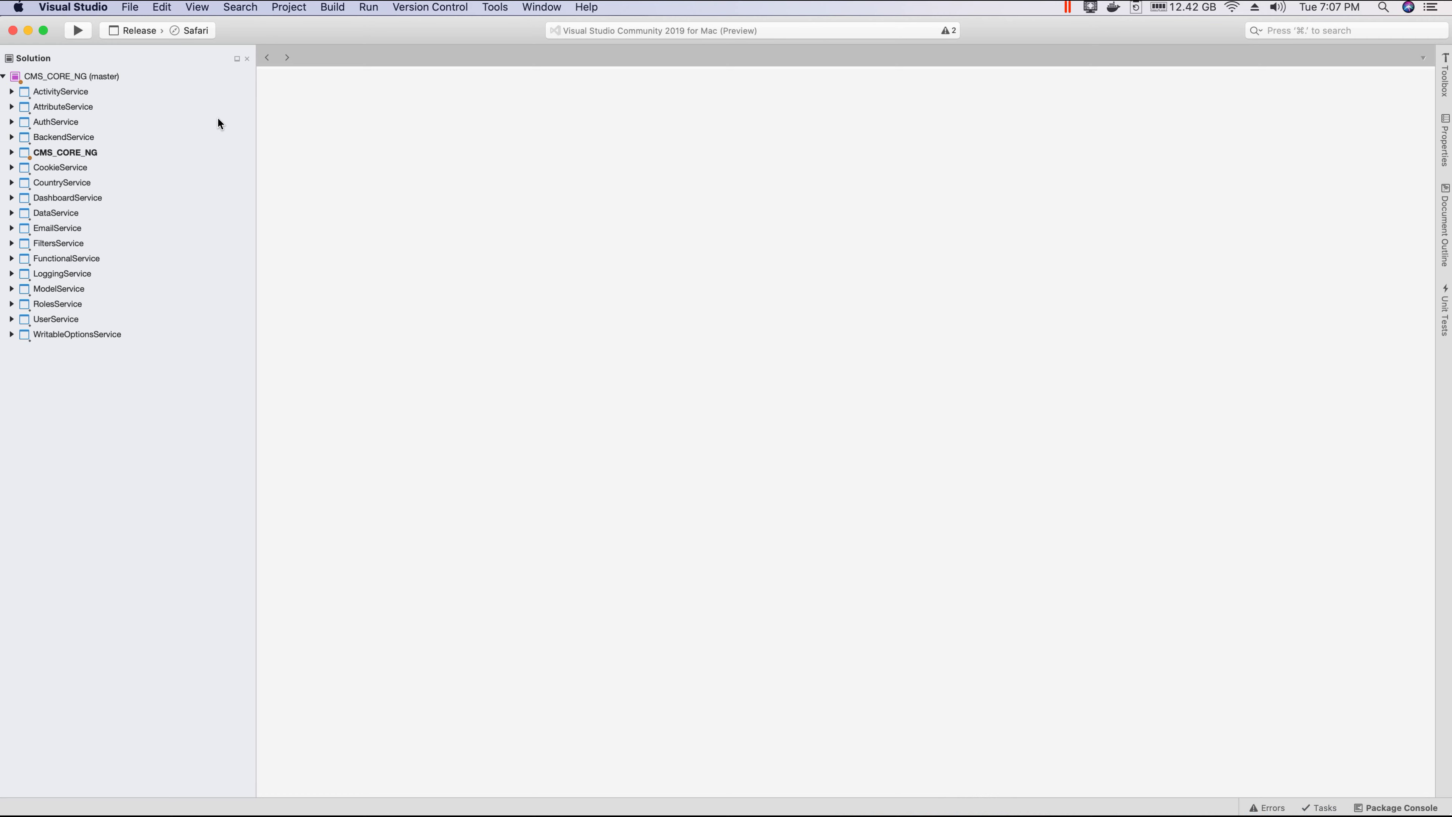
Step: Publish CMS_CORE_NG to a folder, choosing Desktop/published app as the destination
right_click(58, 151)
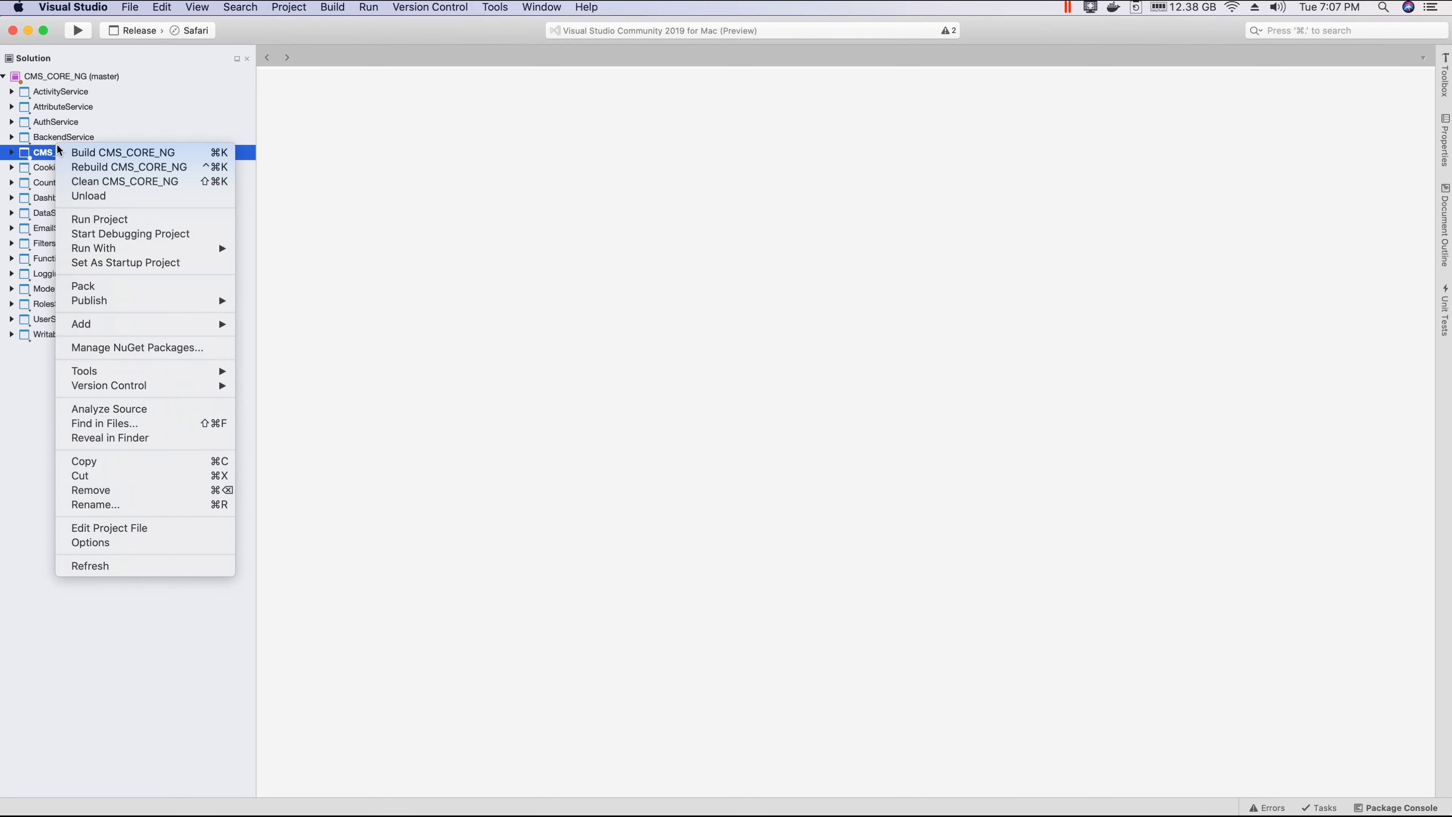
left_click(470, 118)
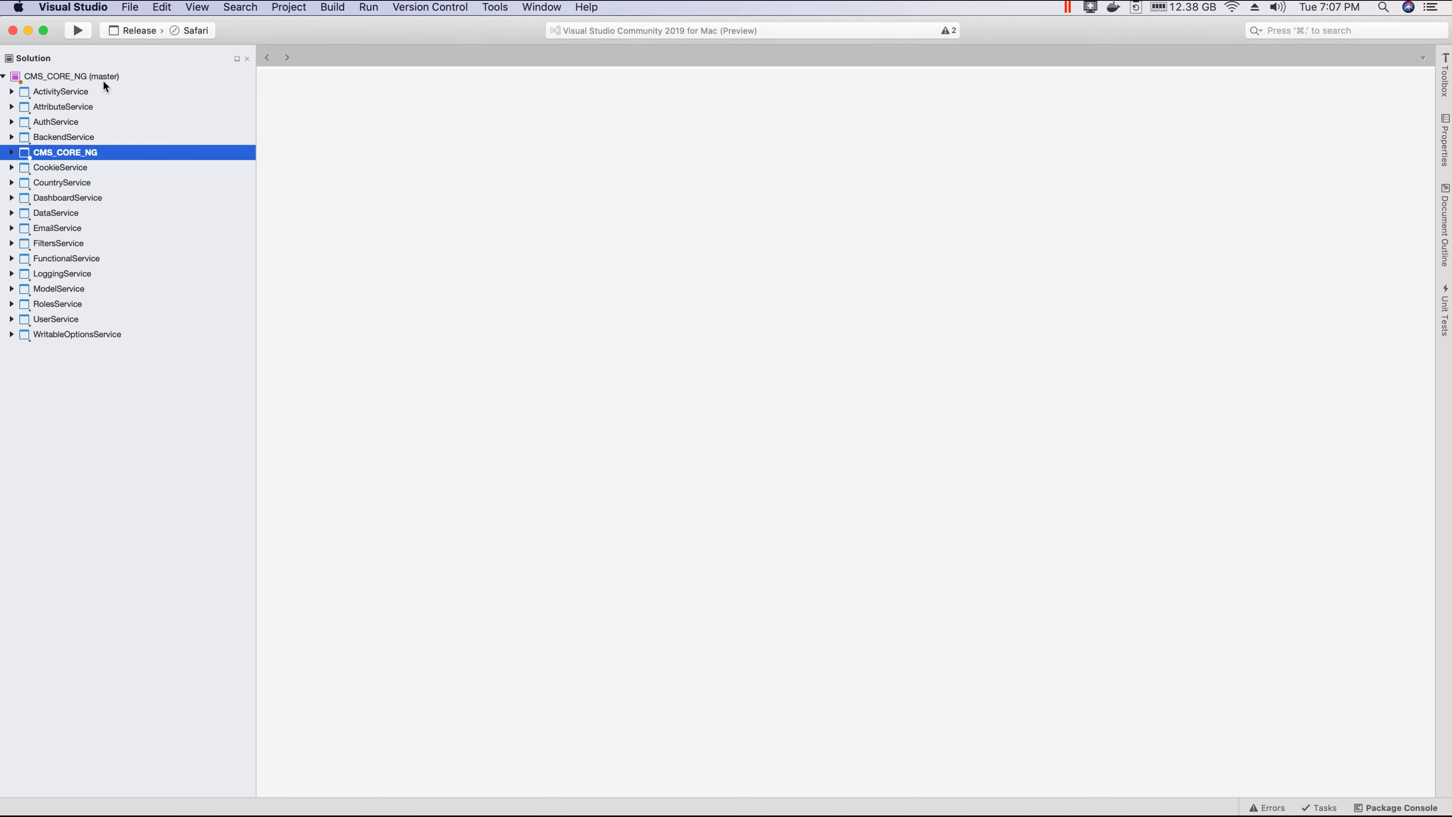
right_click(77, 151)
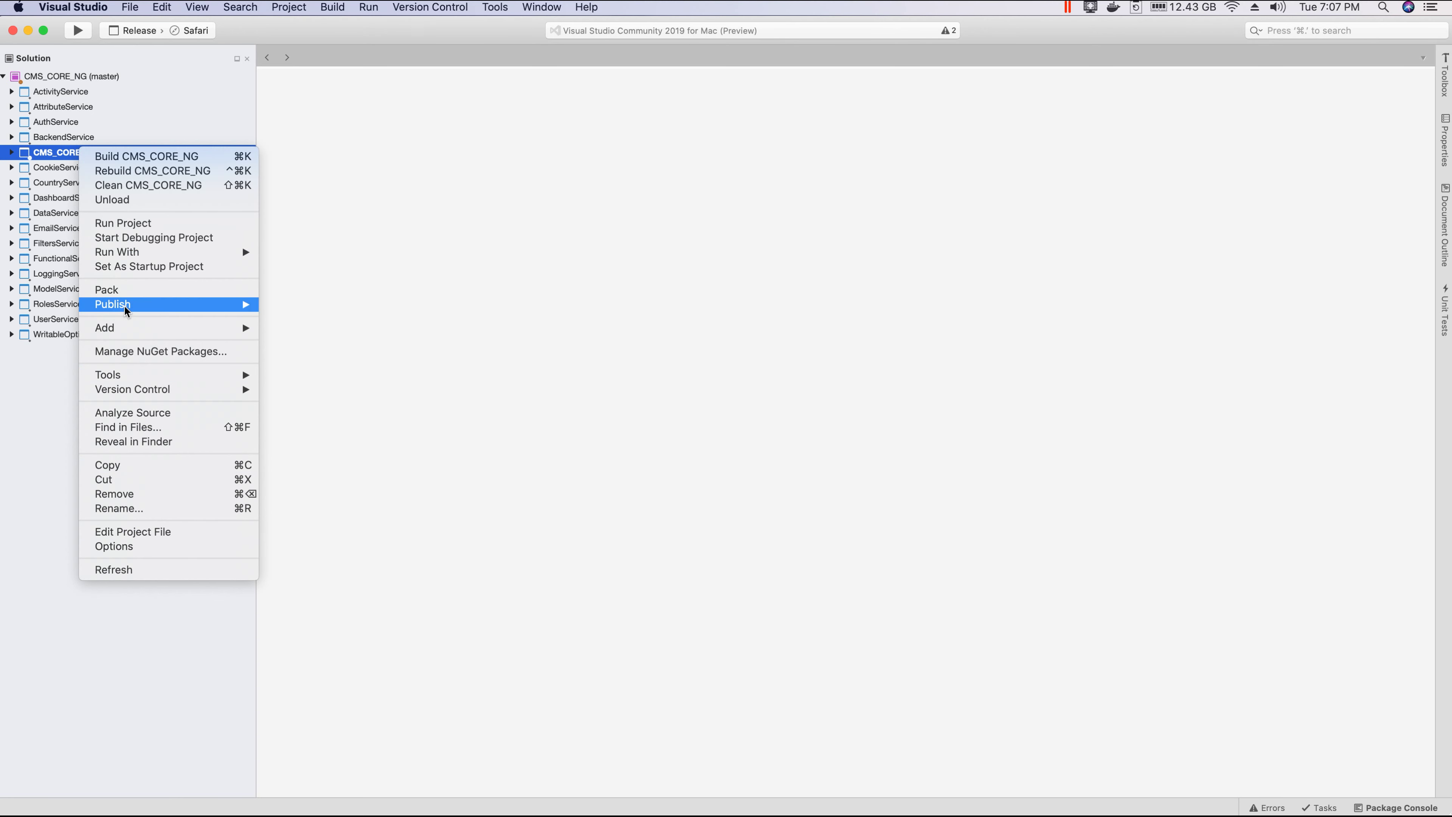
mouse_move(237, 306)
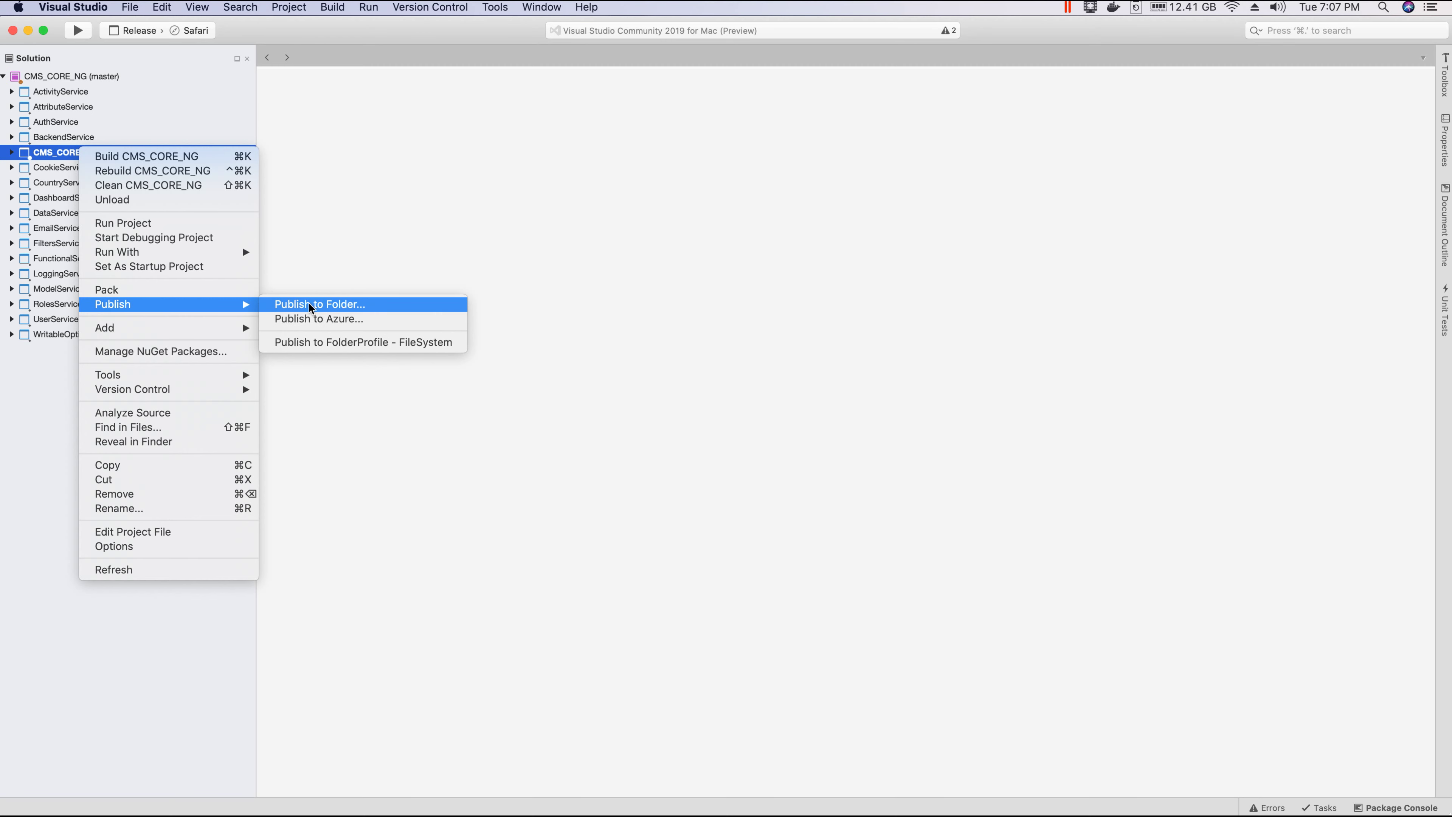
left_click(332, 305)
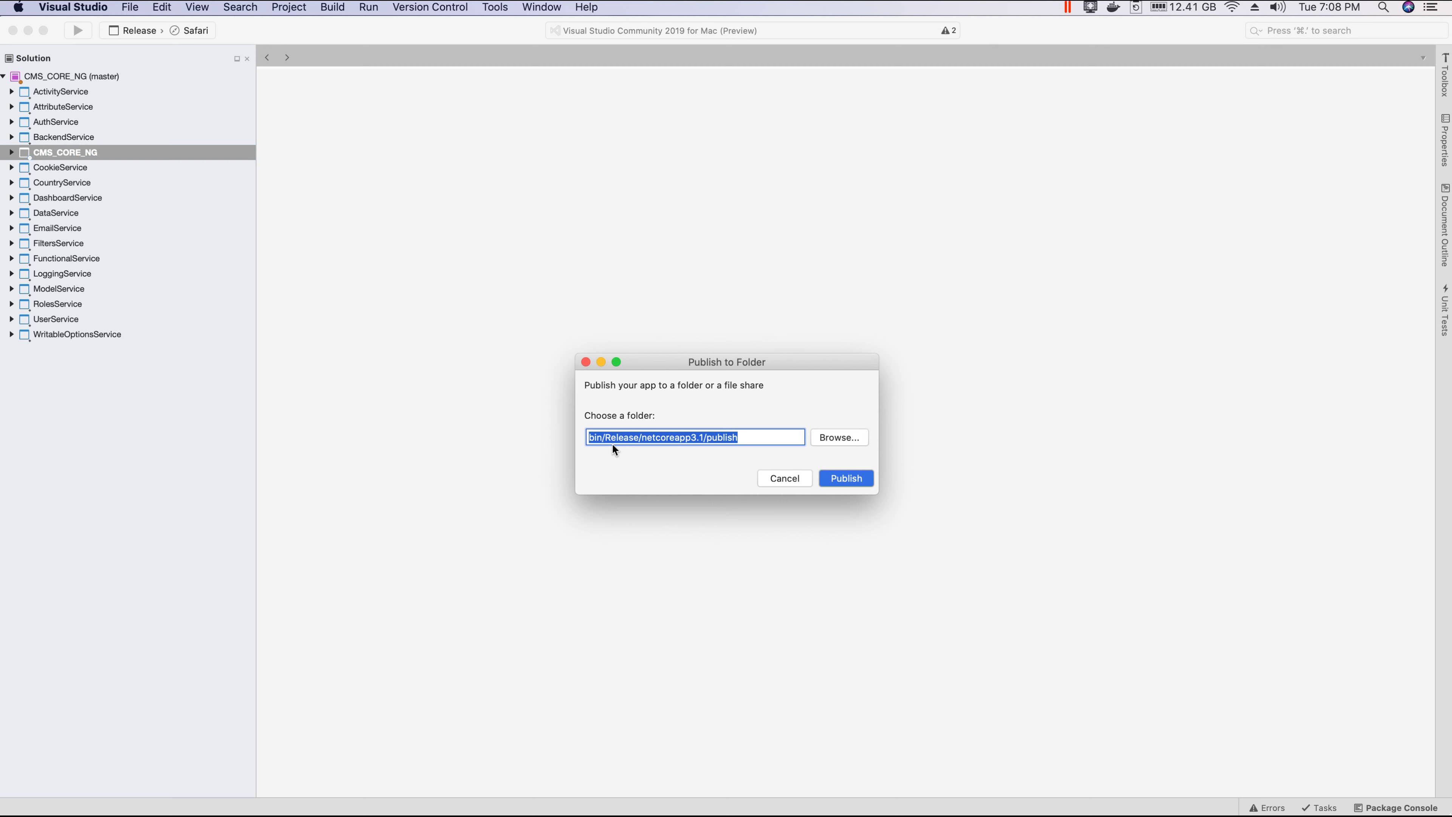
left_click(827, 438)
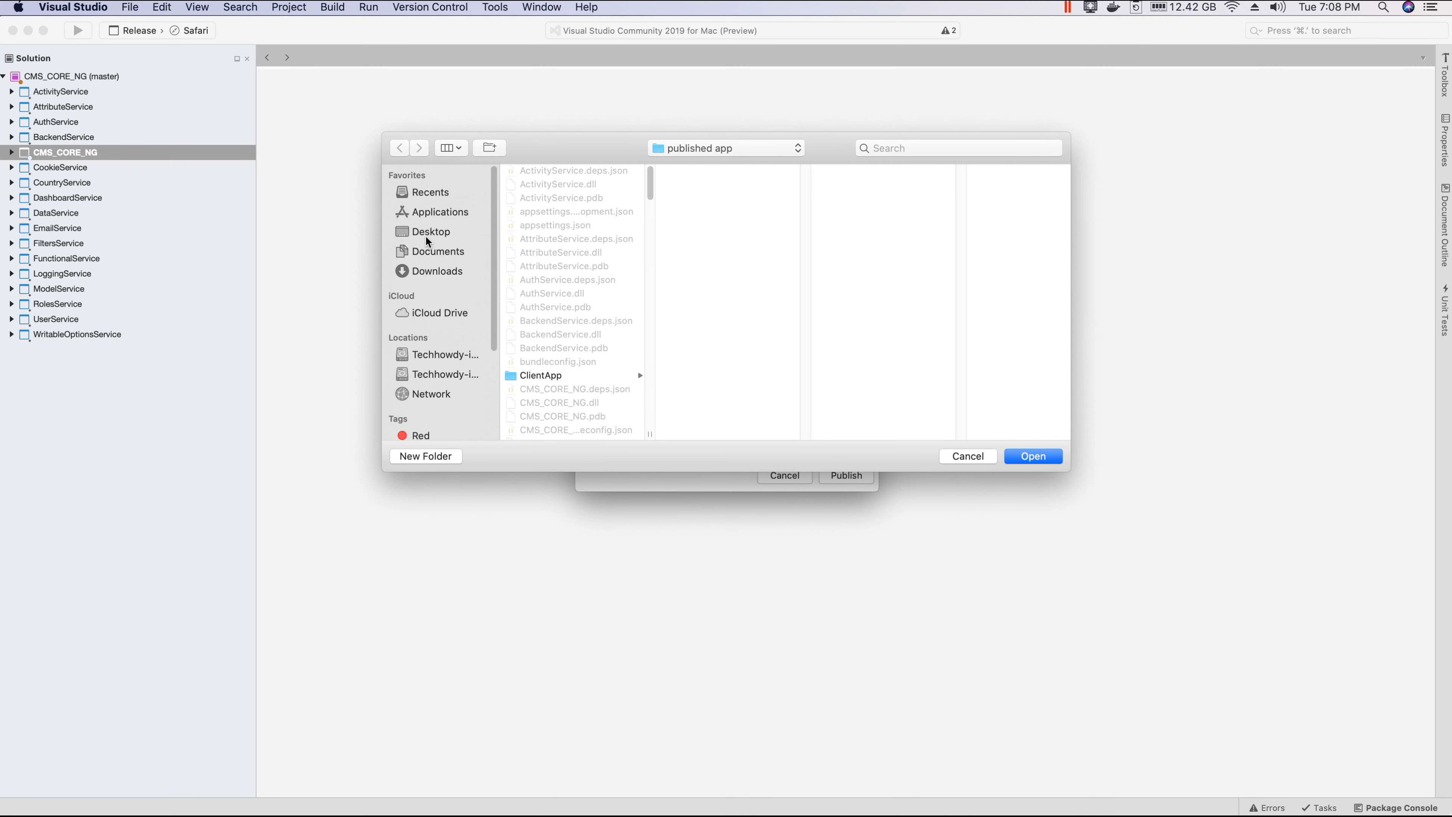
left_click(430, 232)
left_click(545, 195)
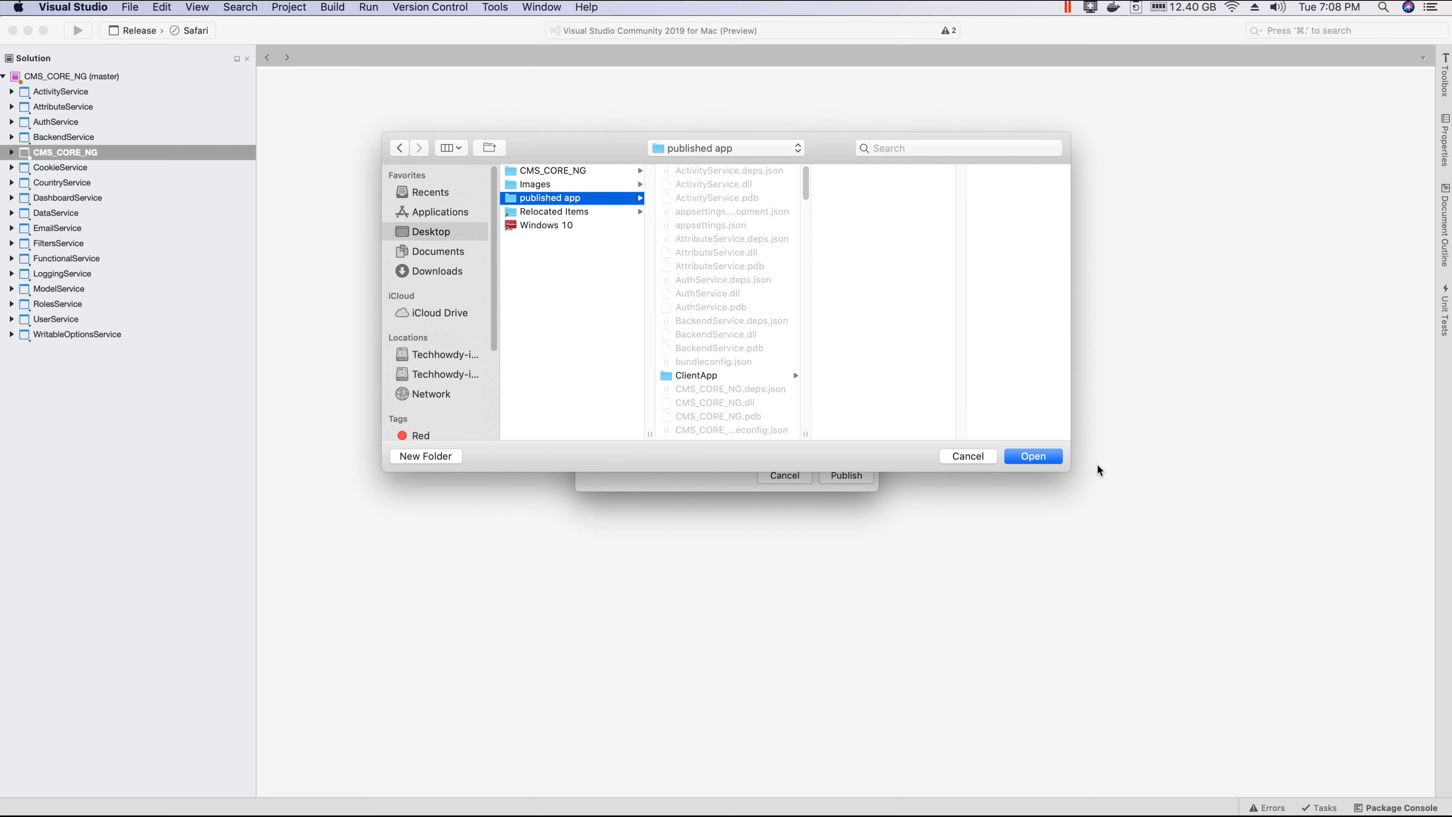
left_click(1031, 457)
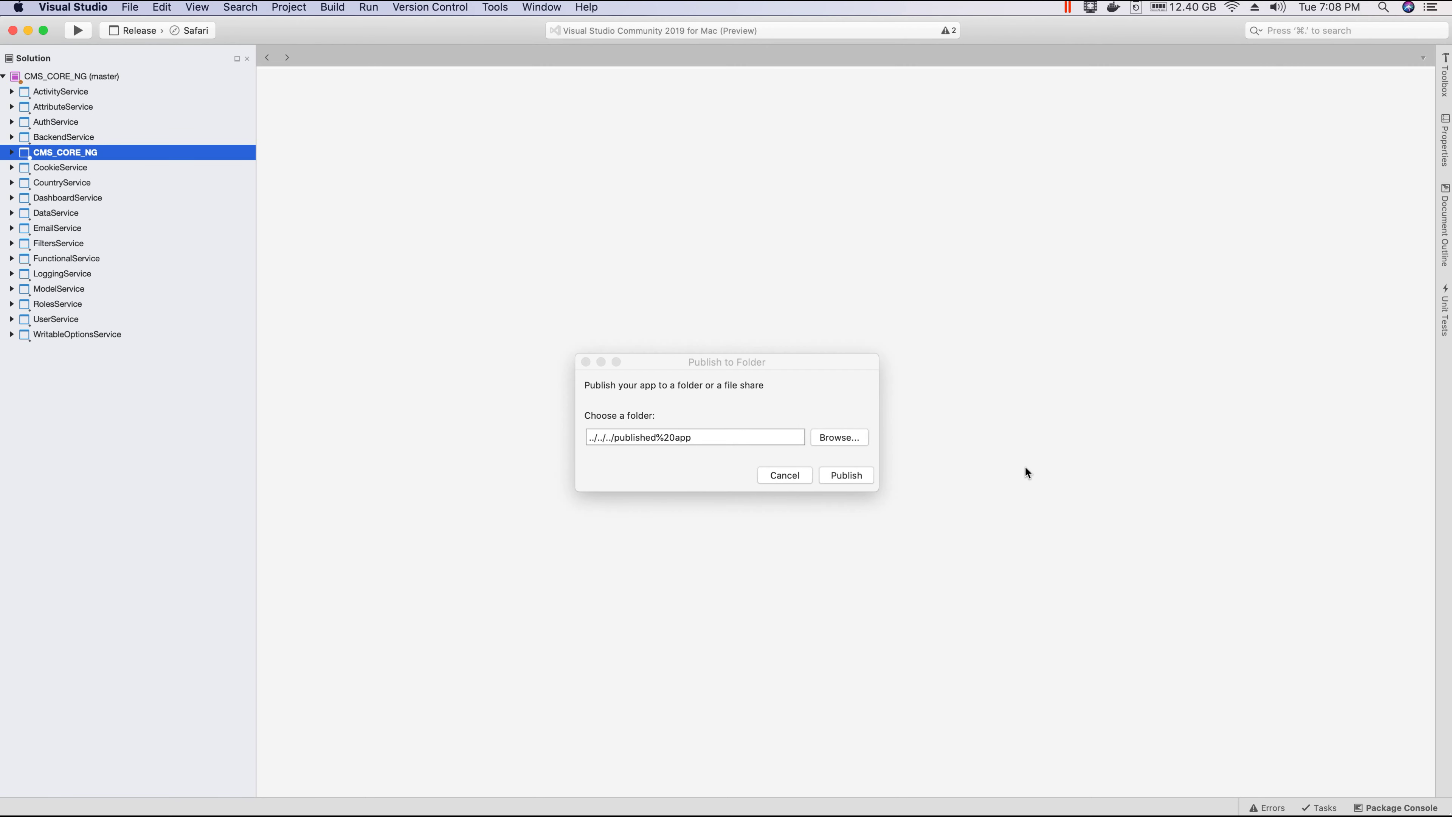
left_click(847, 475)
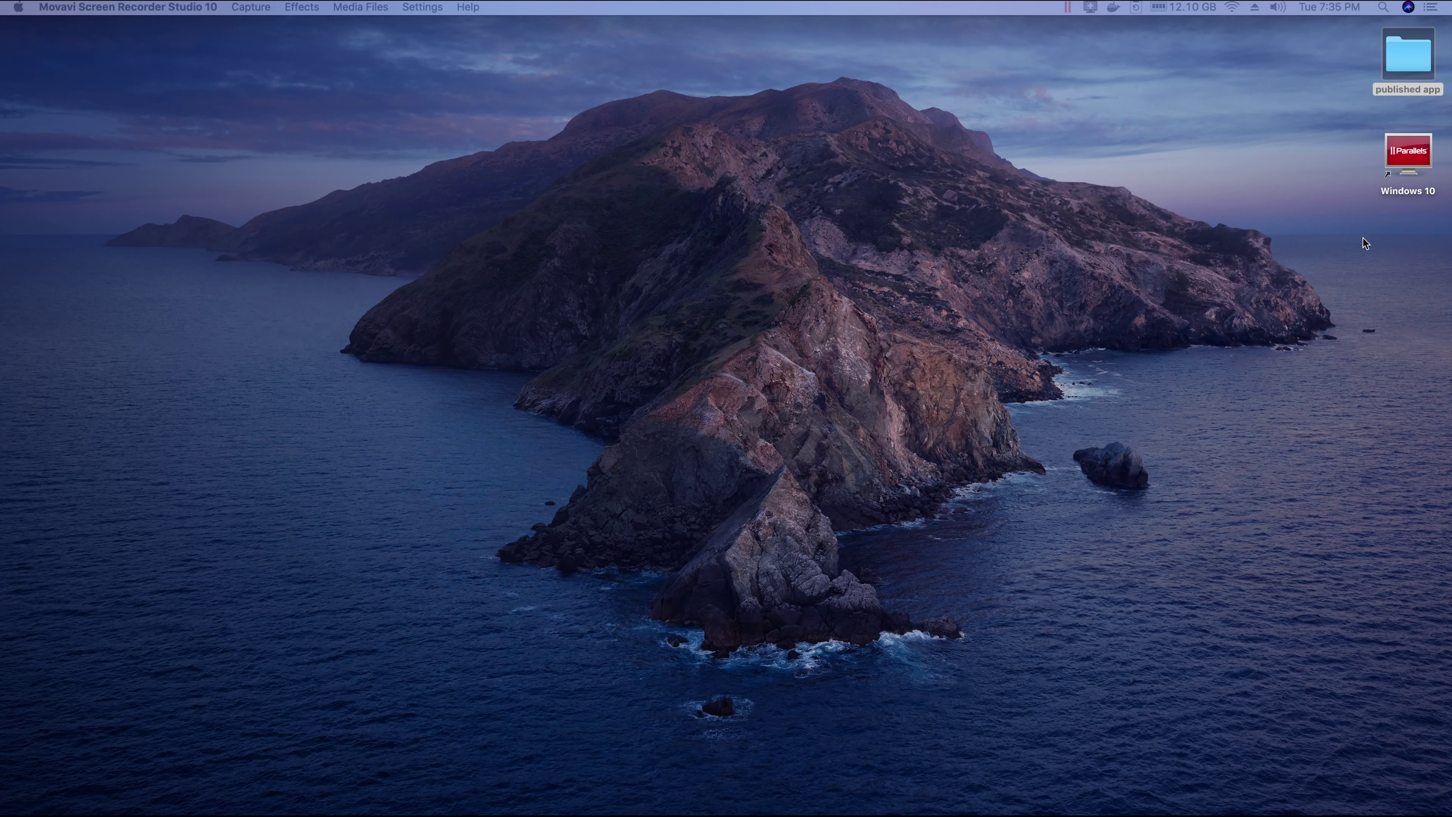
Step: Inspect the published app folder's output and ClientApp/dist, then switch to the Windows 10 VM
double_click(1407, 57)
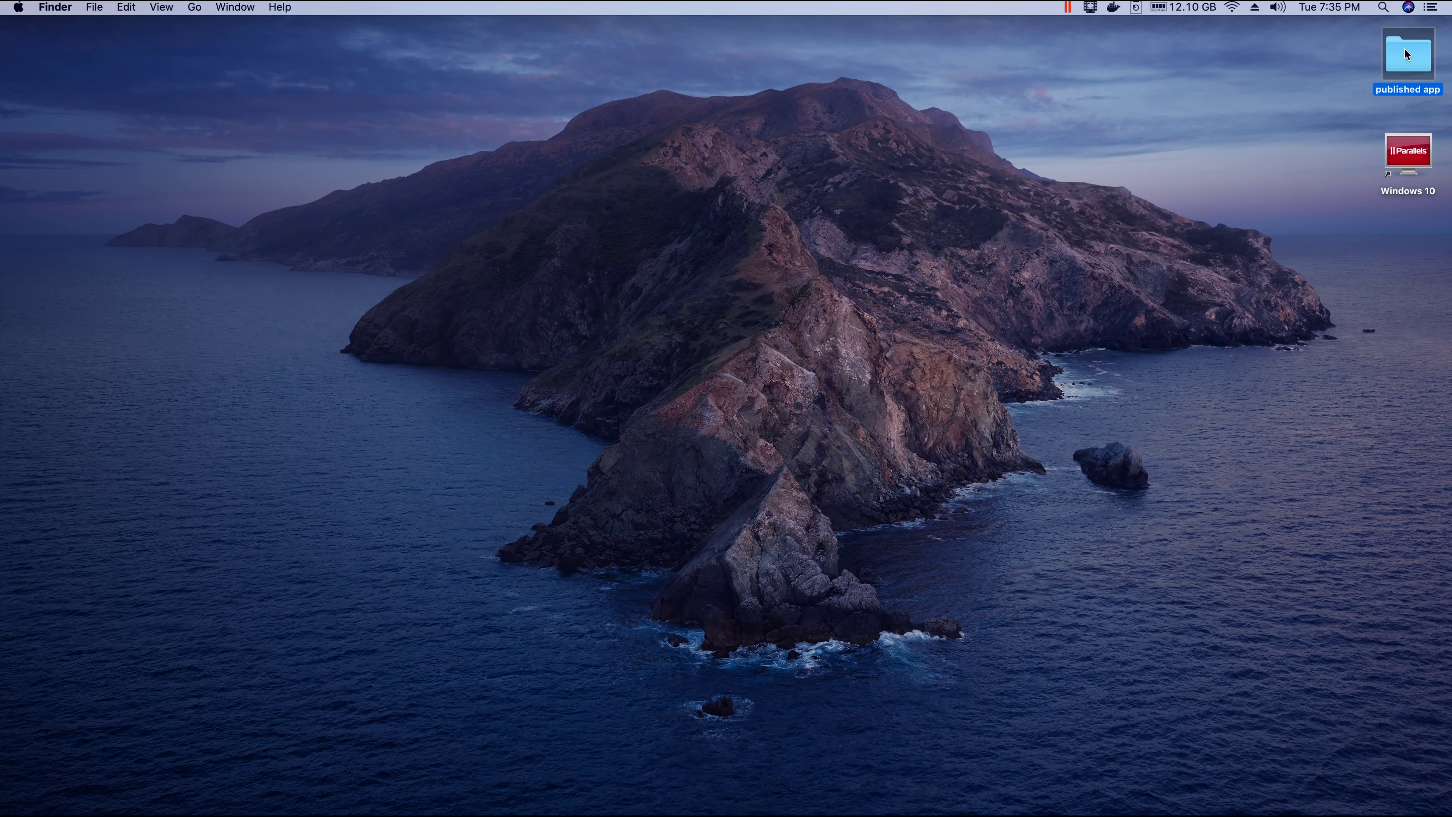
scroll(556, 196, "down", 6)
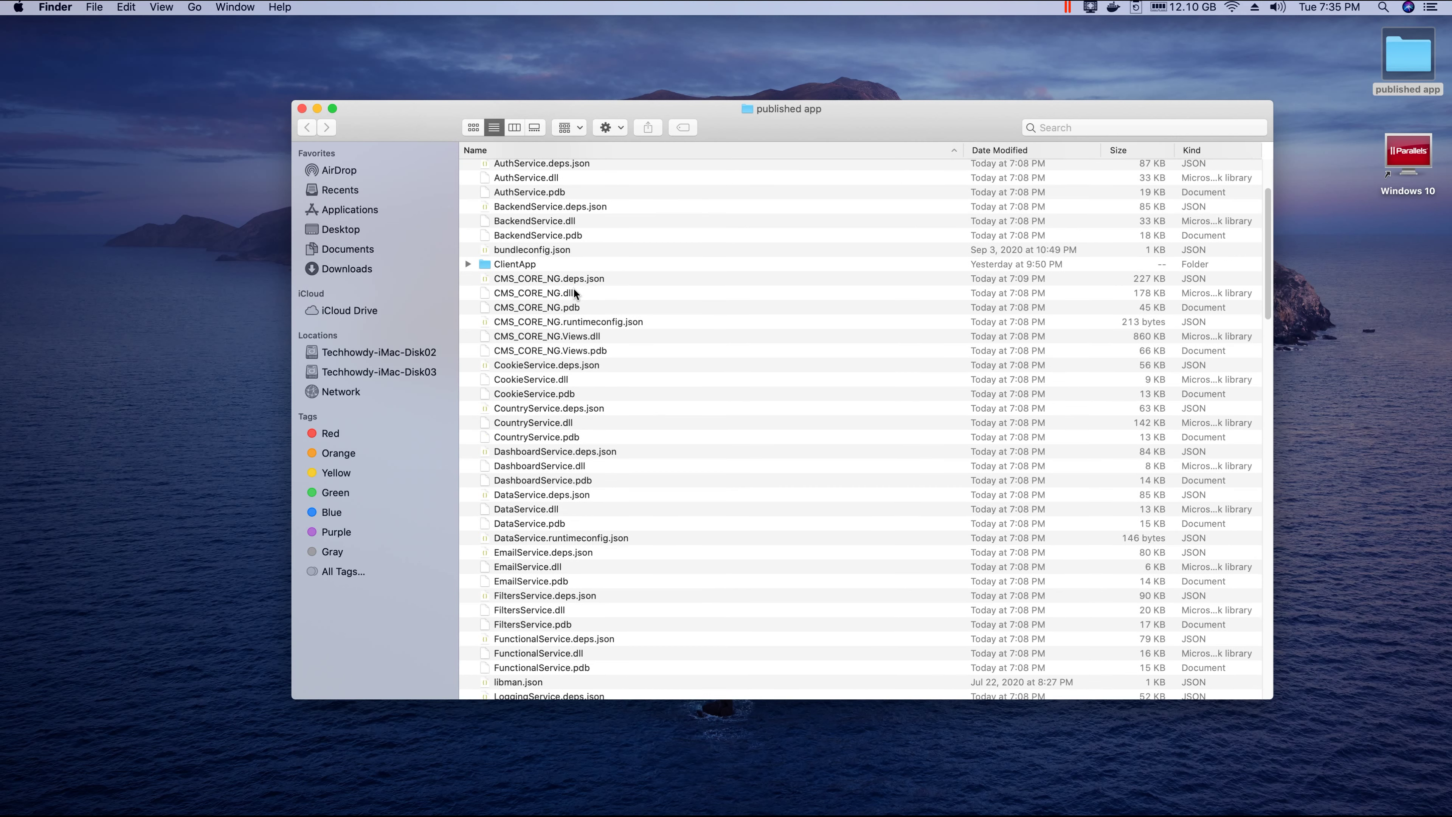
scroll(663, 547, "down", 5)
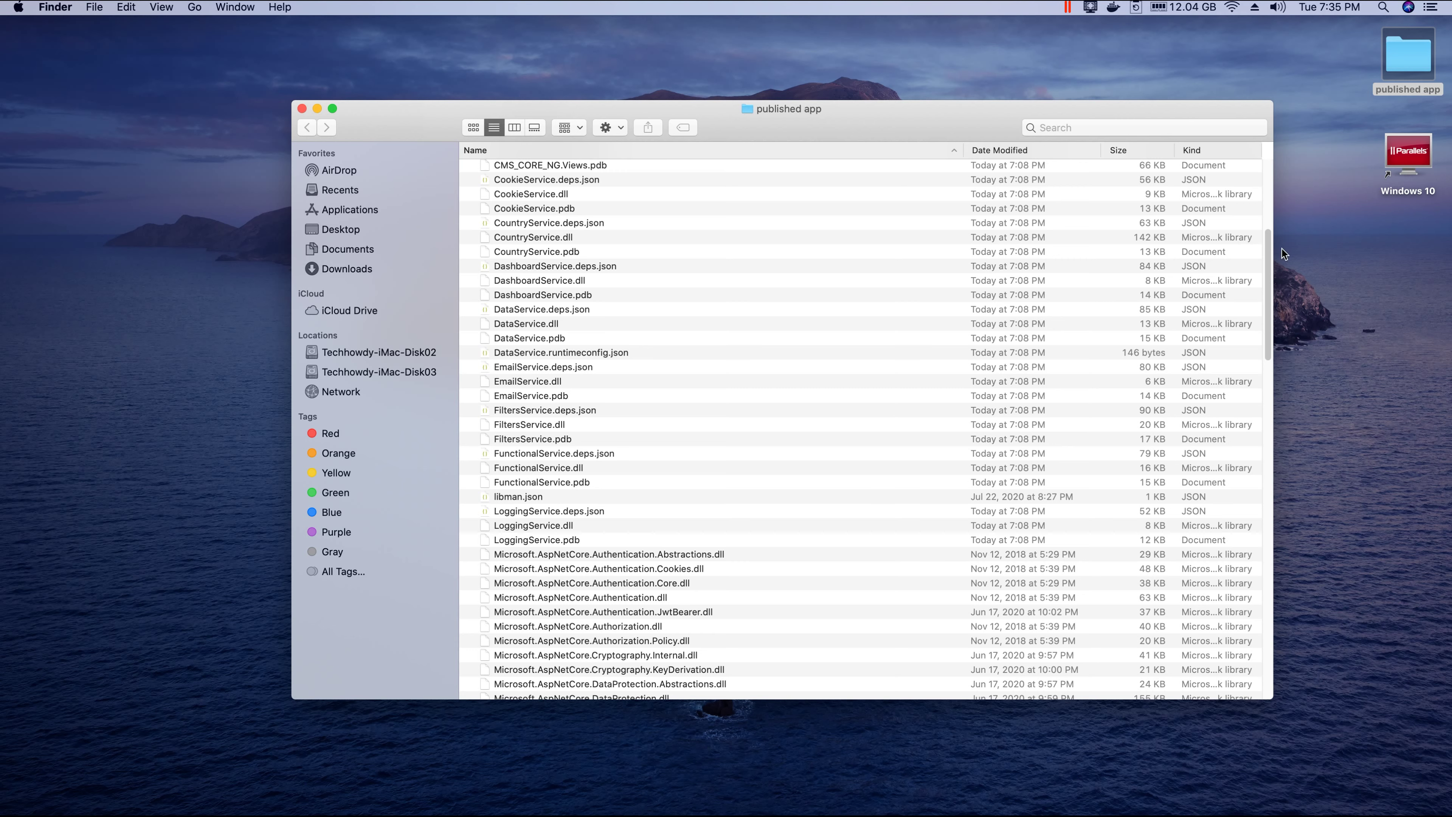
left_click_drag(1270, 249, 1213, 177)
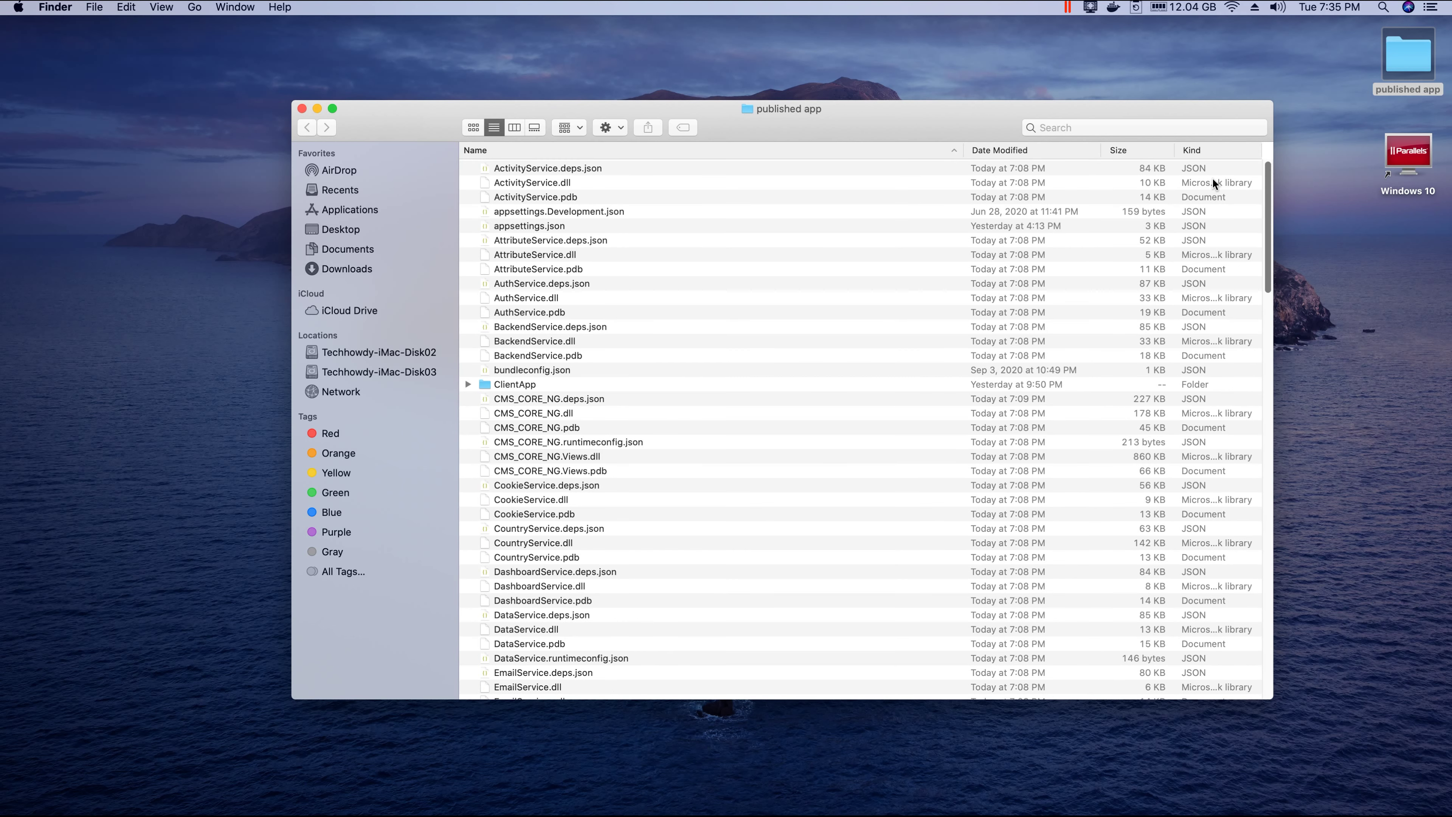
left_click(468, 383)
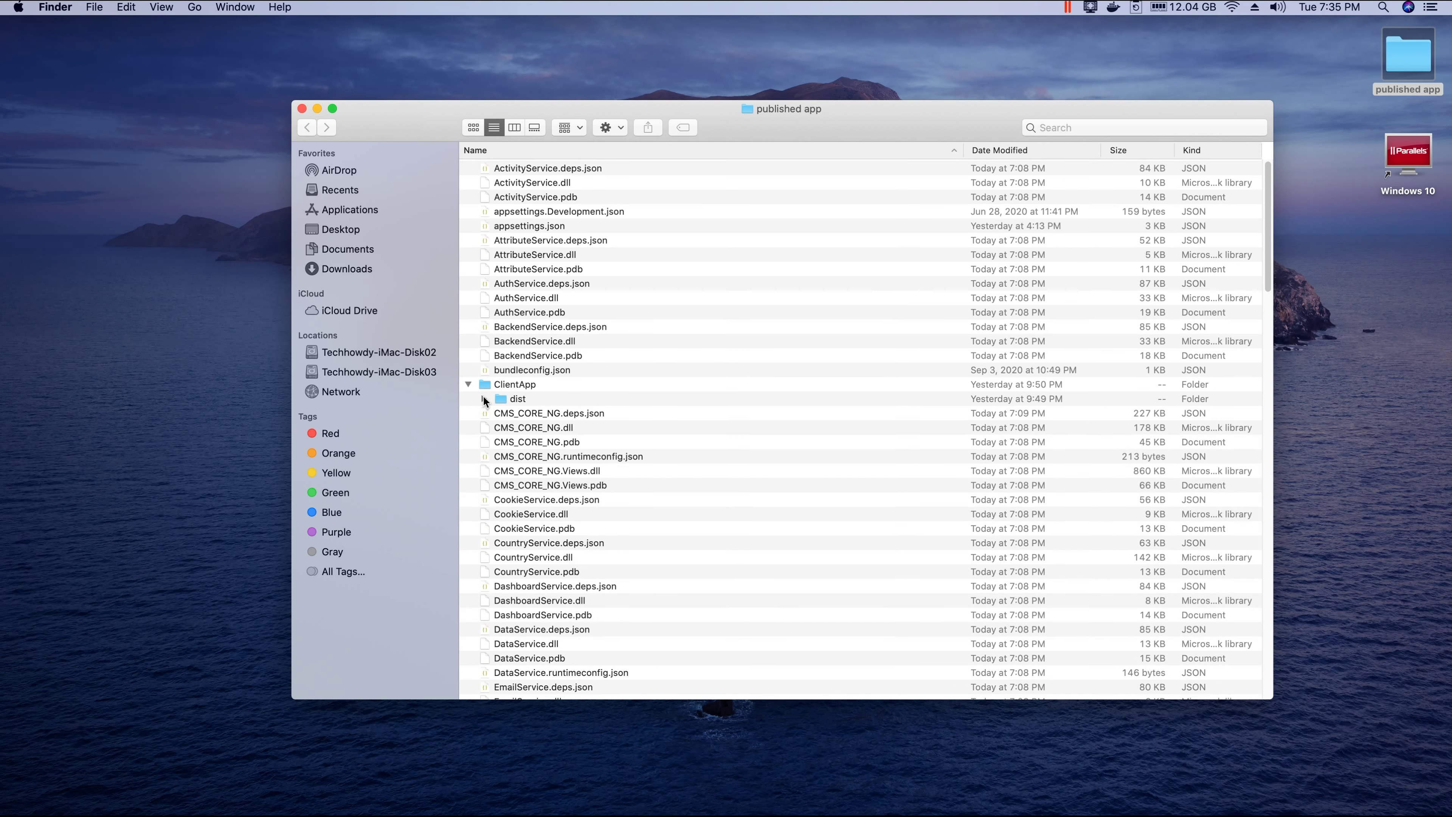
left_click(485, 398)
scroll(544, 456, "down", 10)
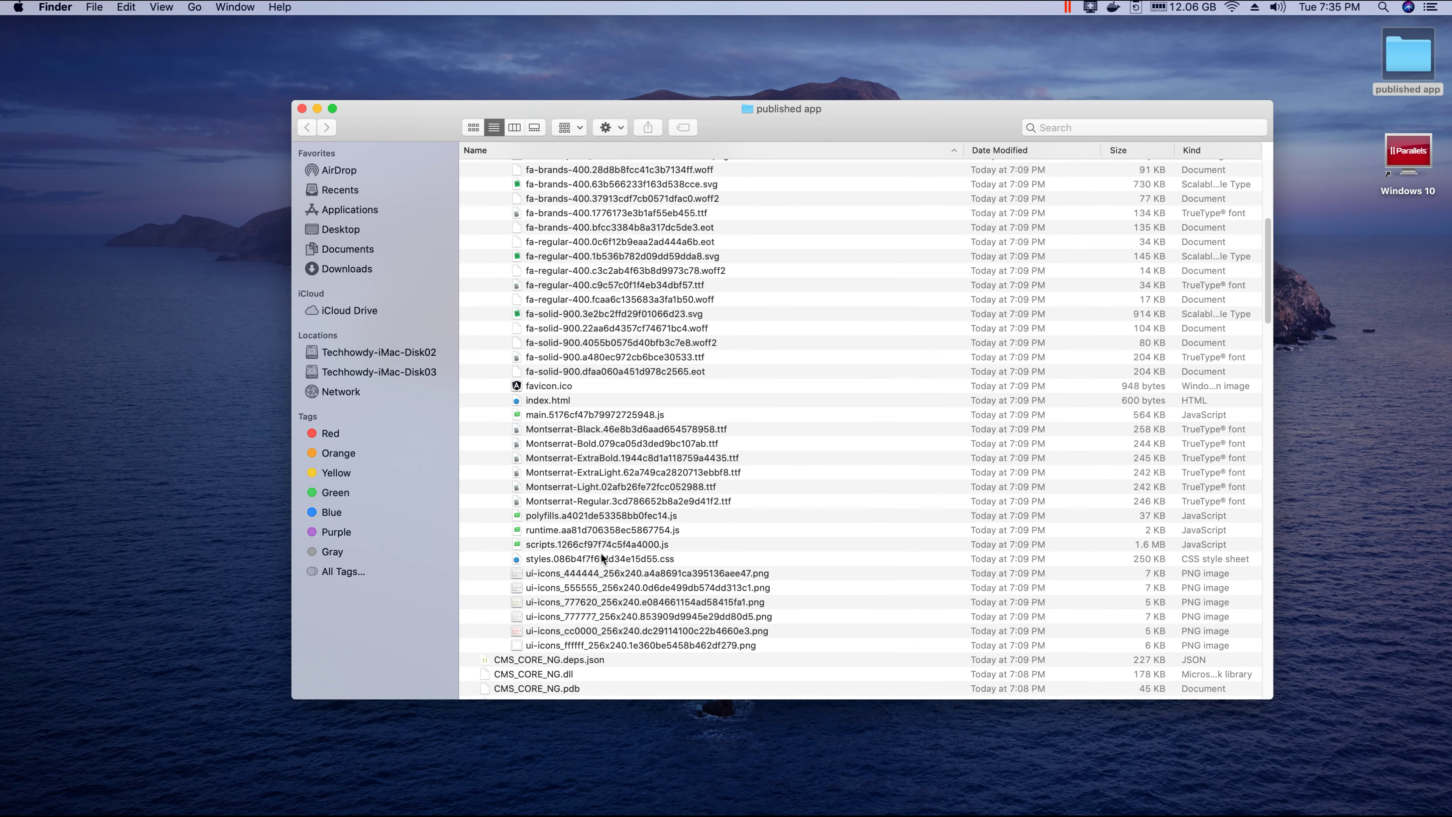
scroll(644, 613, "up", 10)
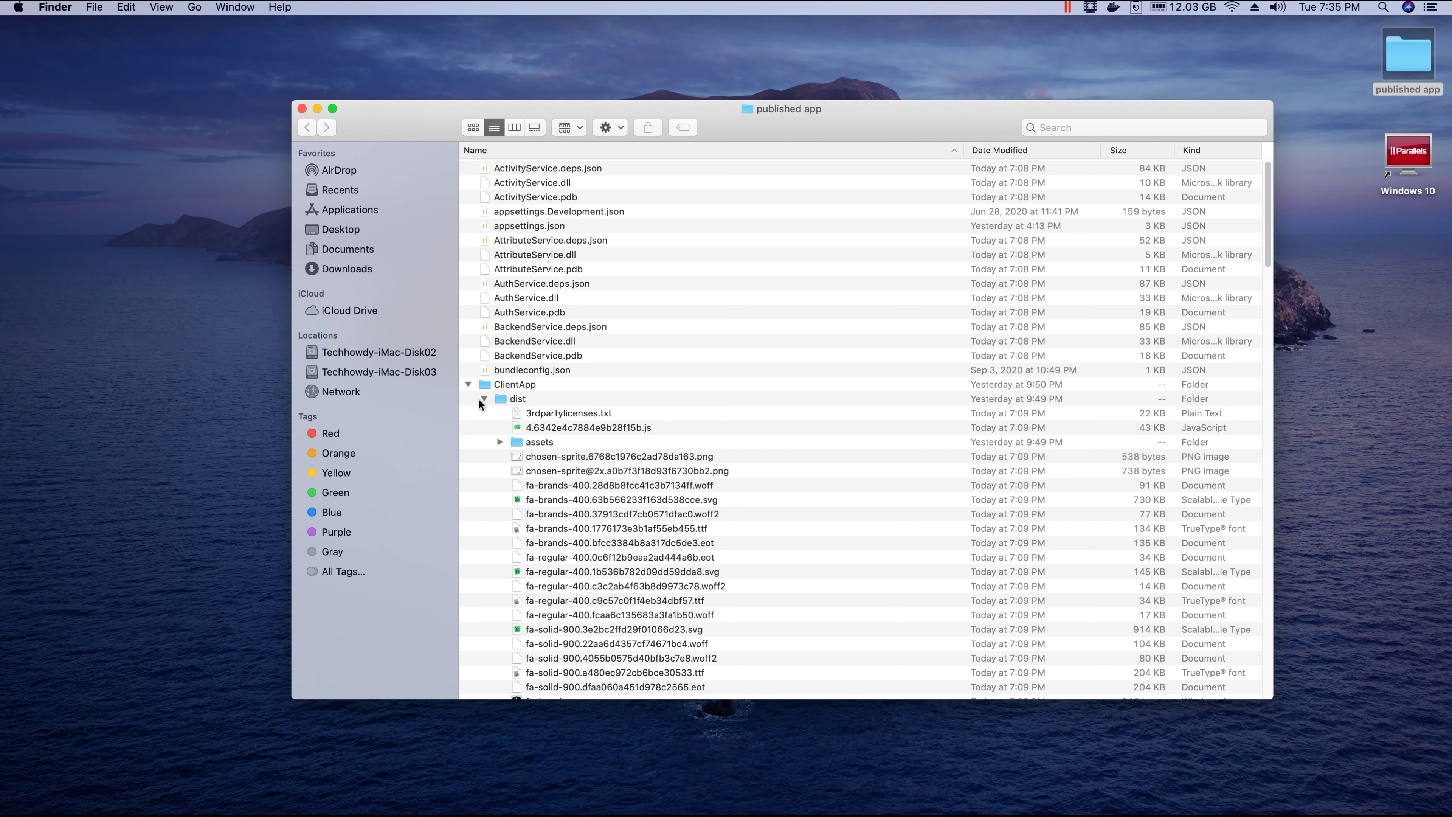
left_click(468, 384)
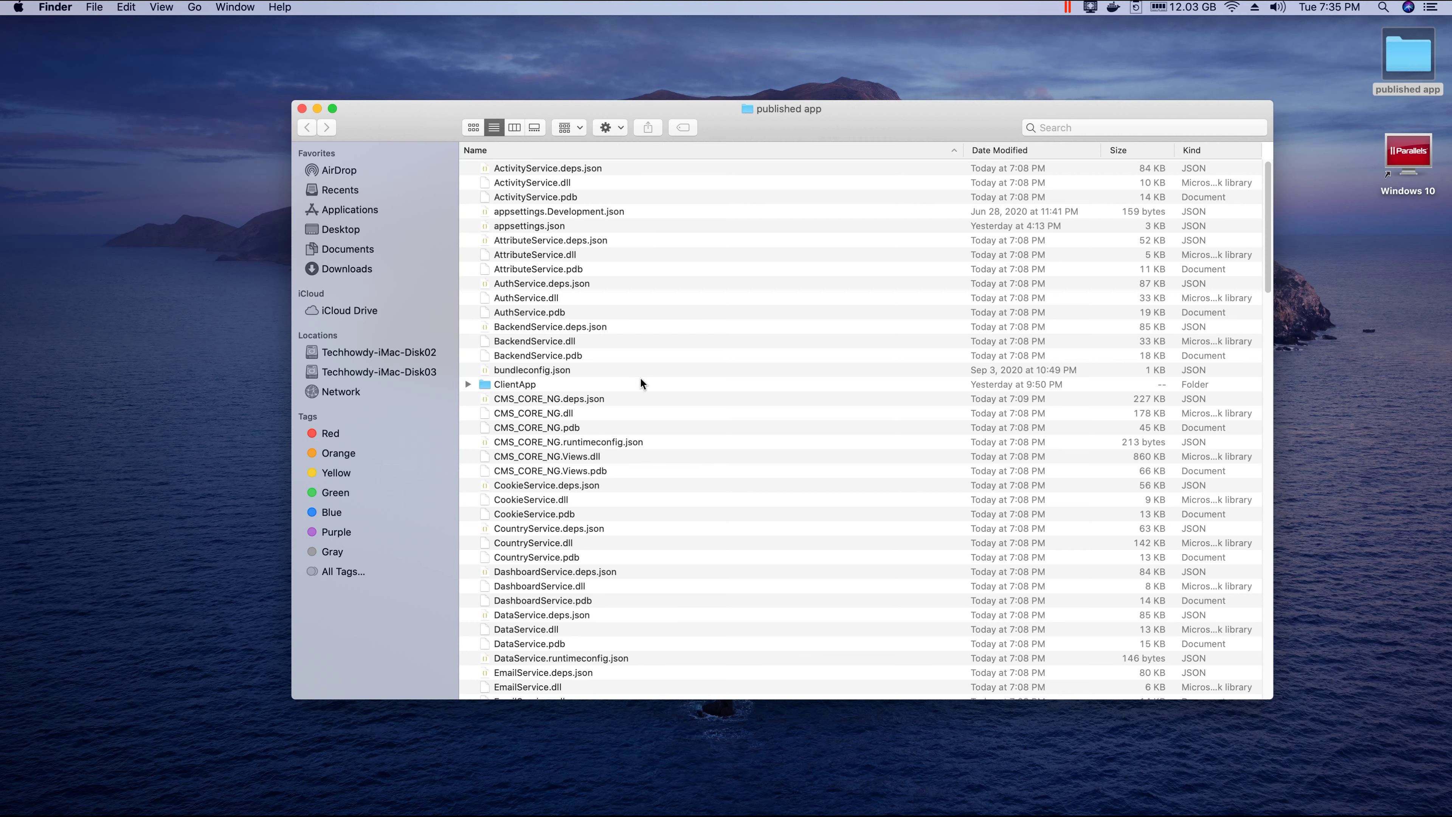
mouse_move(736, 813)
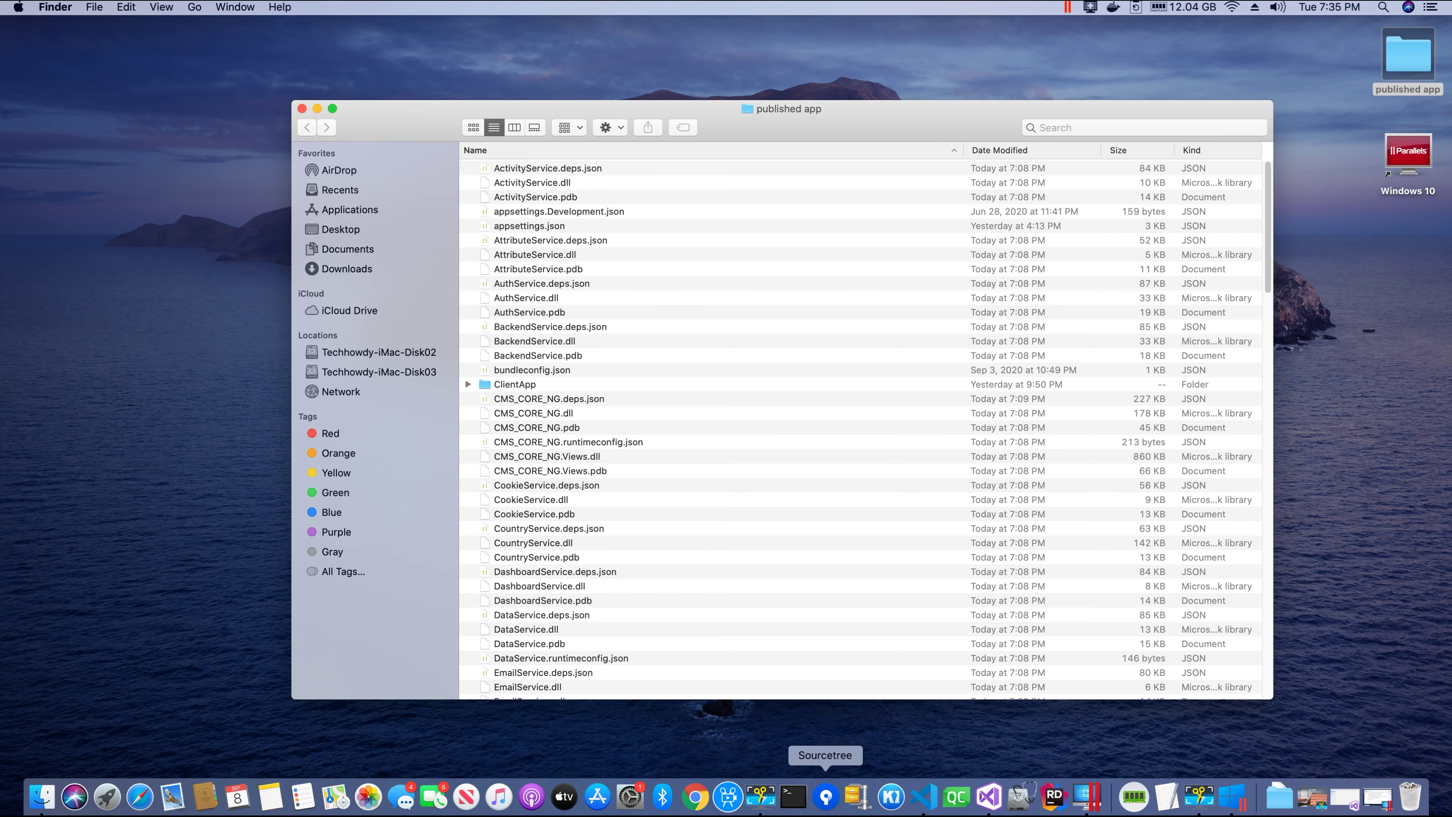
left_click(1088, 796)
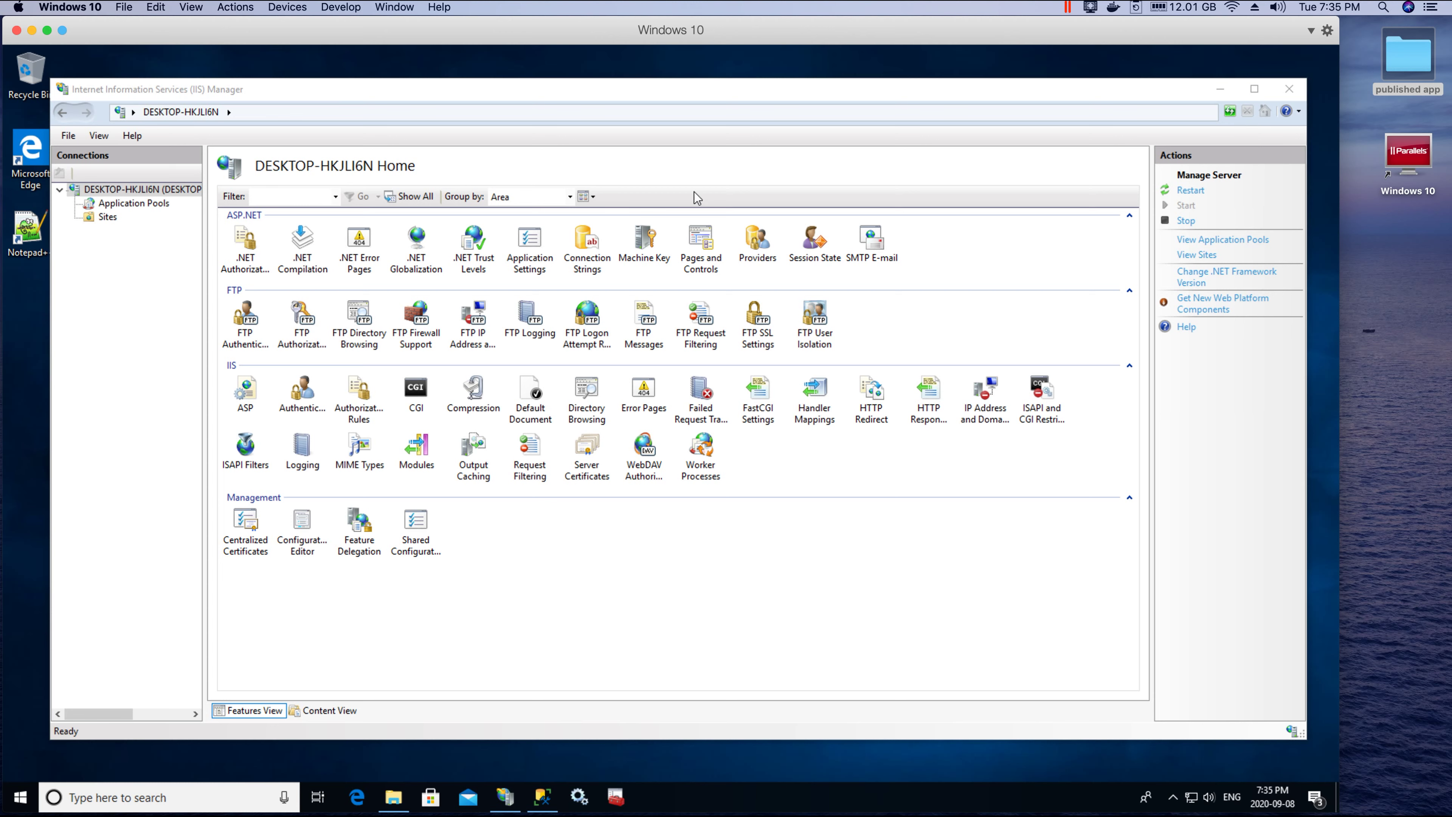
right_click(108, 227)
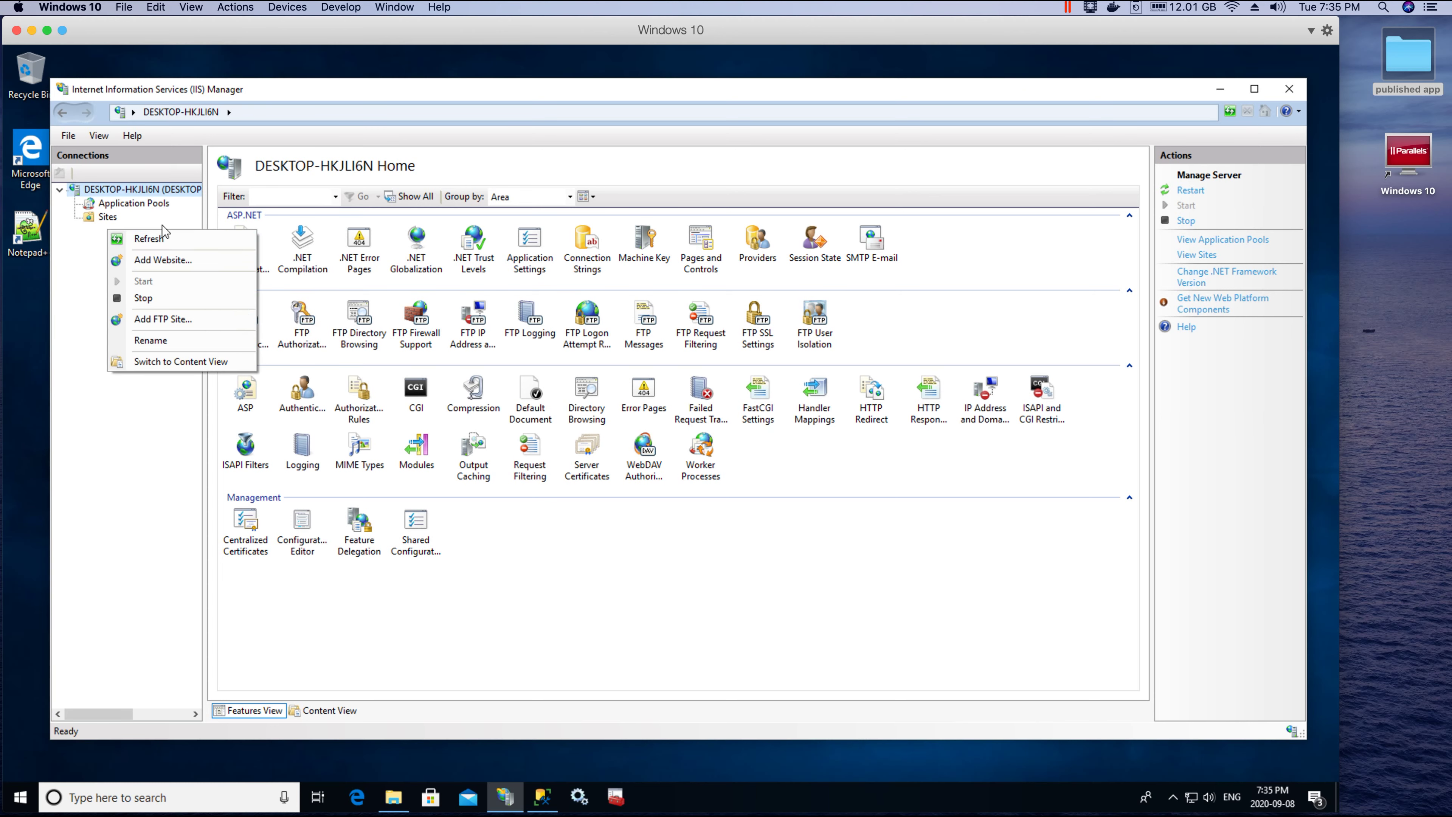
left_click(633, 645)
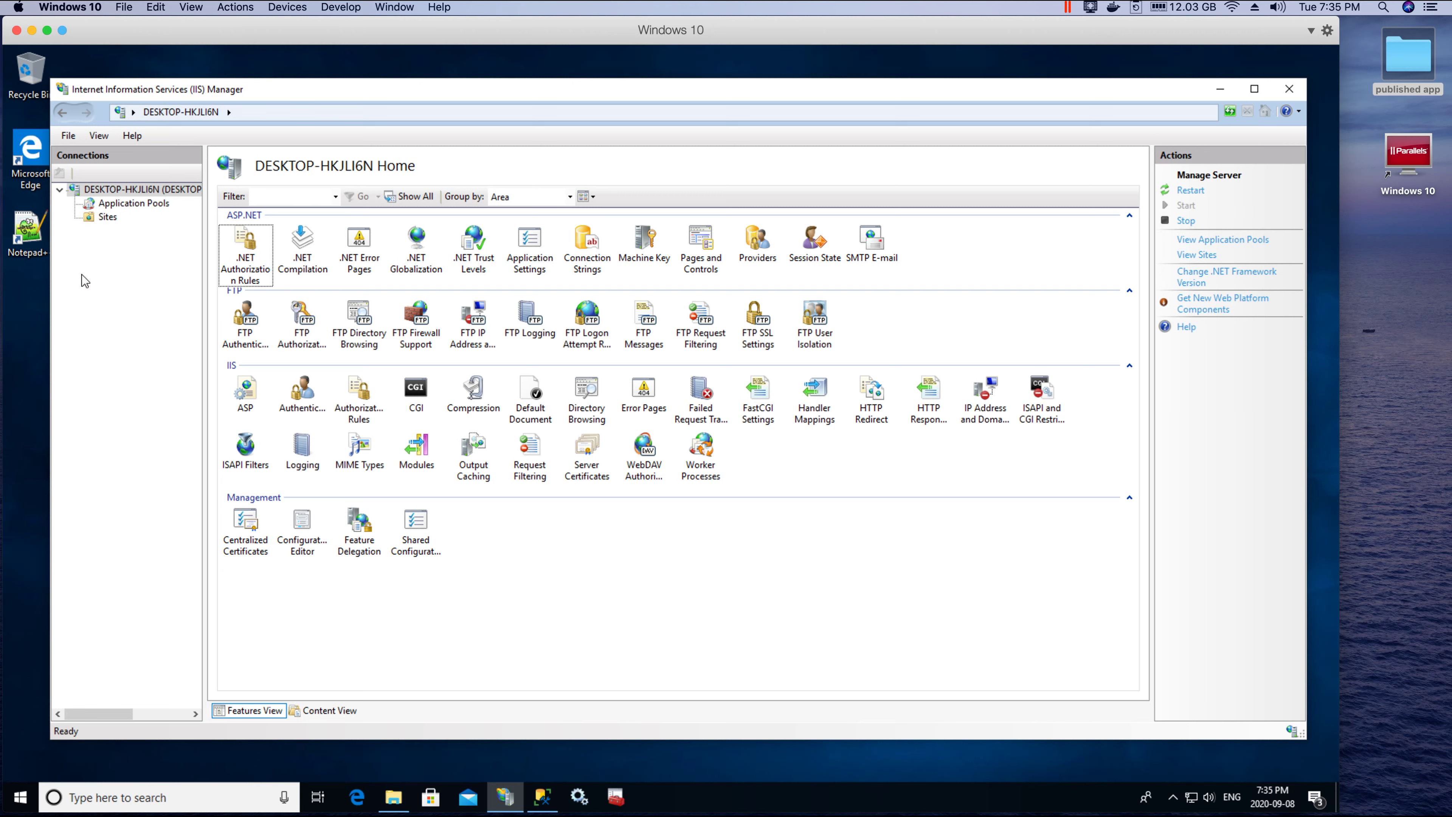
right_click(96, 228)
left_click(128, 428)
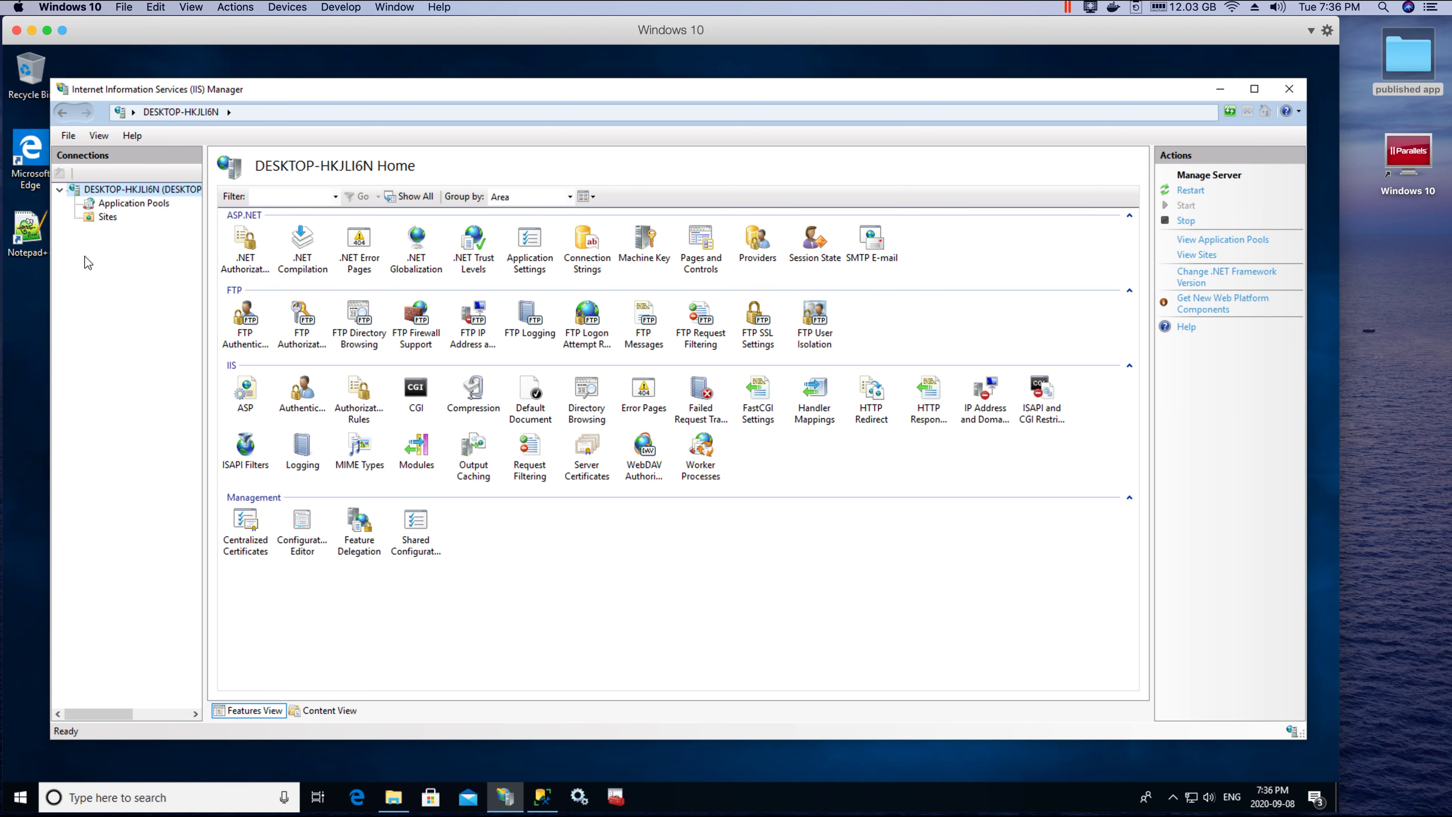
left_click(159, 210)
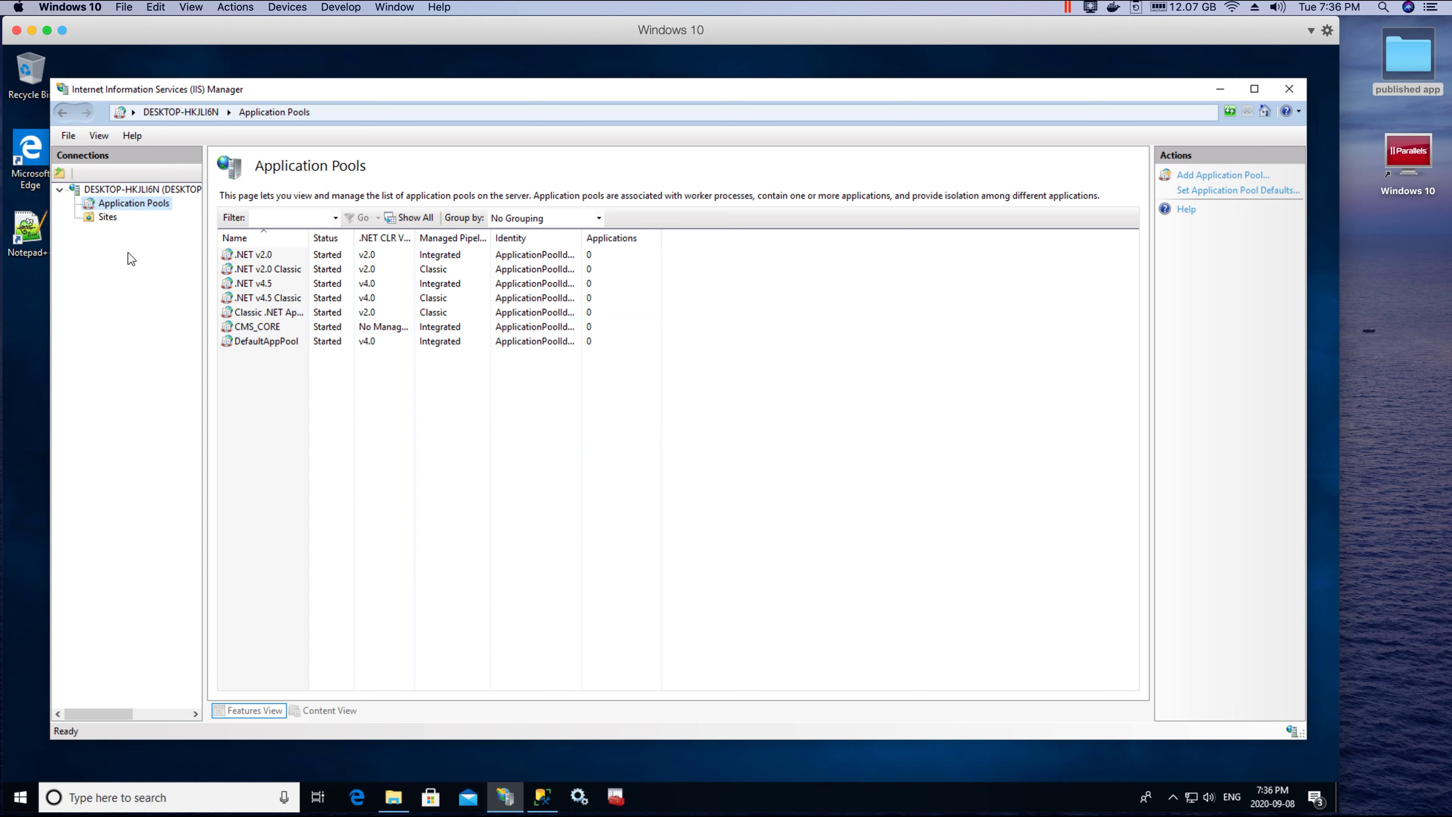
left_click(116, 213)
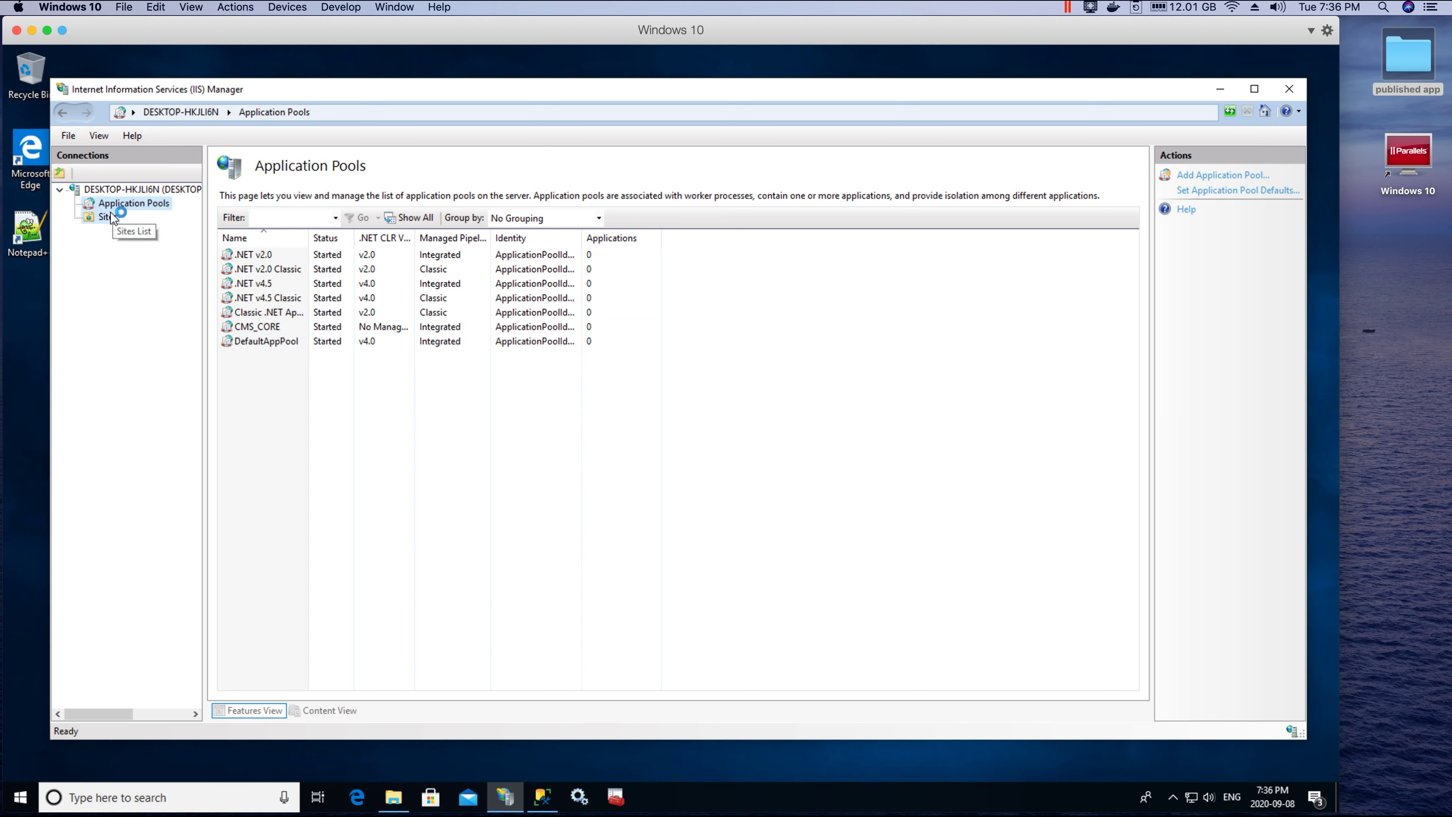
left_click(122, 190)
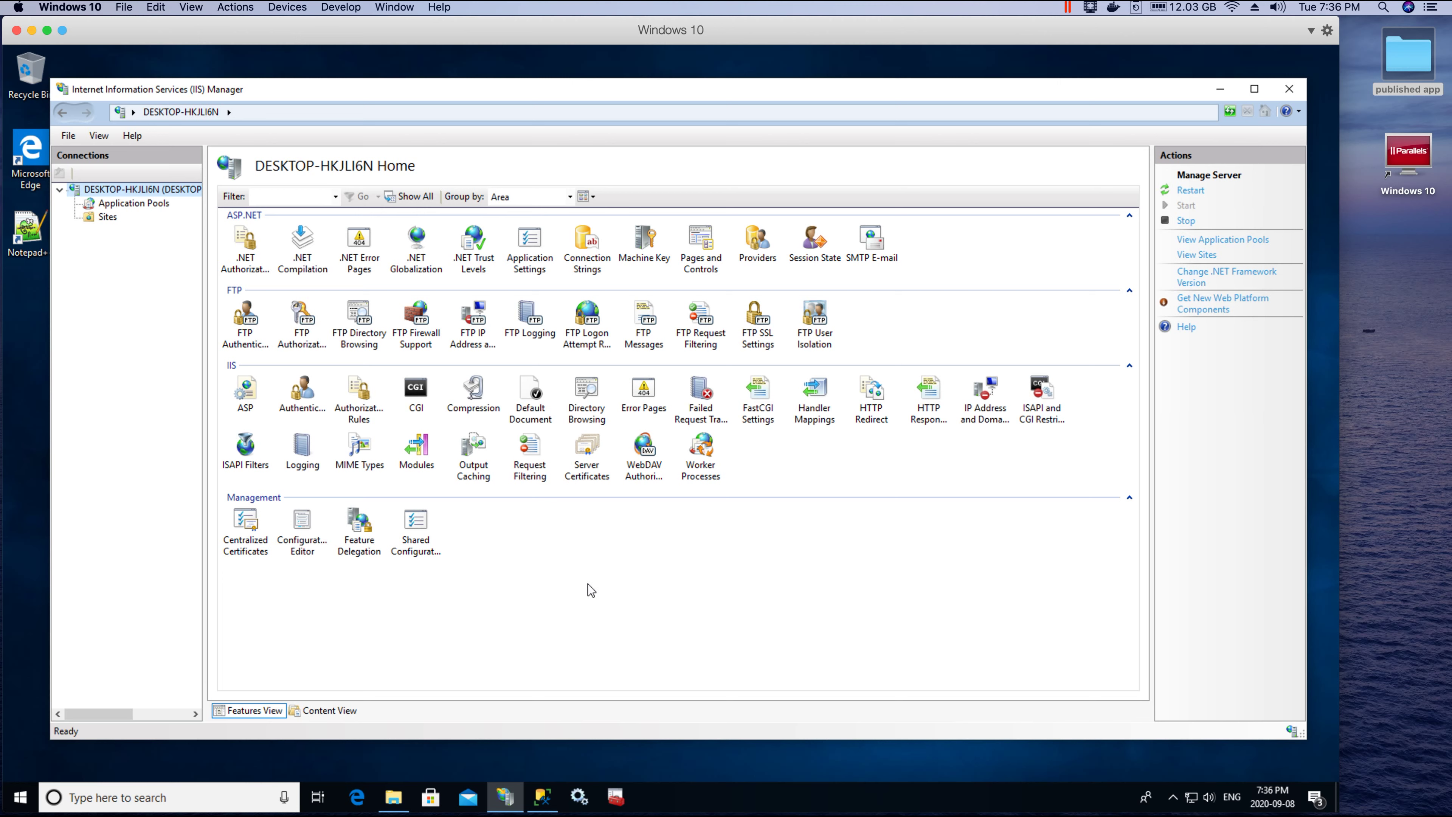
left_click(678, 591)
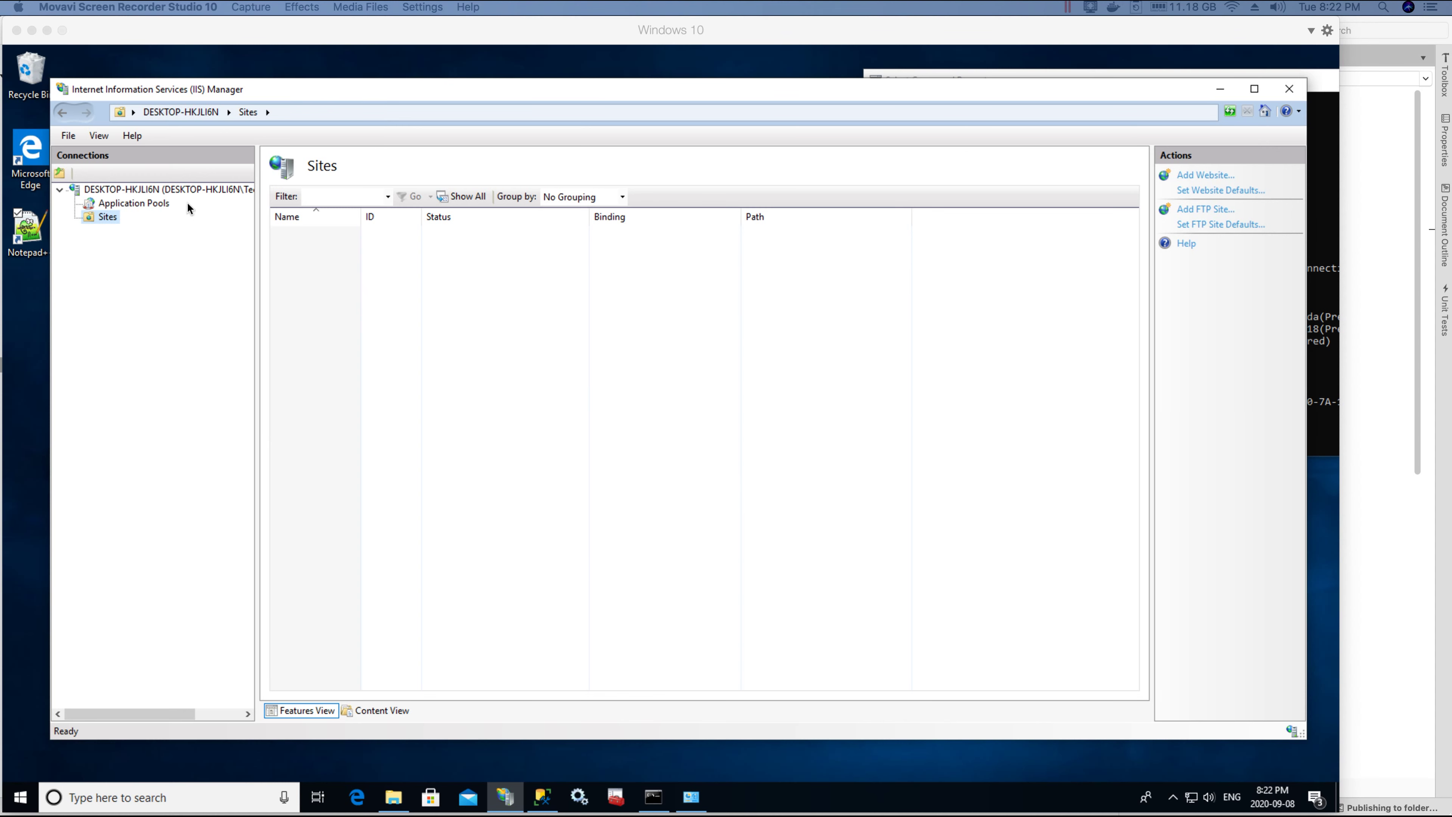
left_click(184, 191)
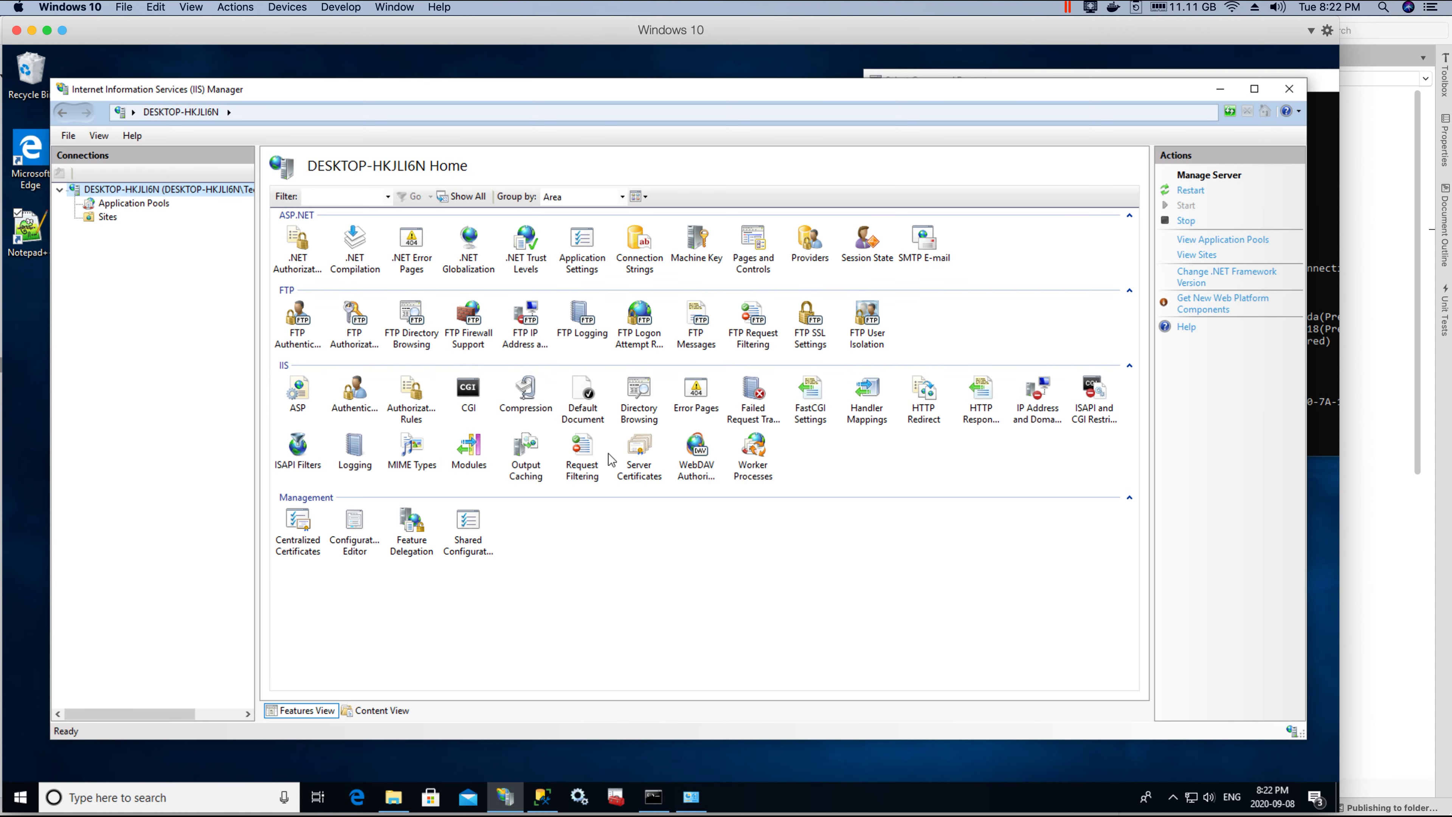
Step: Remove the existing techhowdy-cert from IIS Server Certificates
double_click(640, 448)
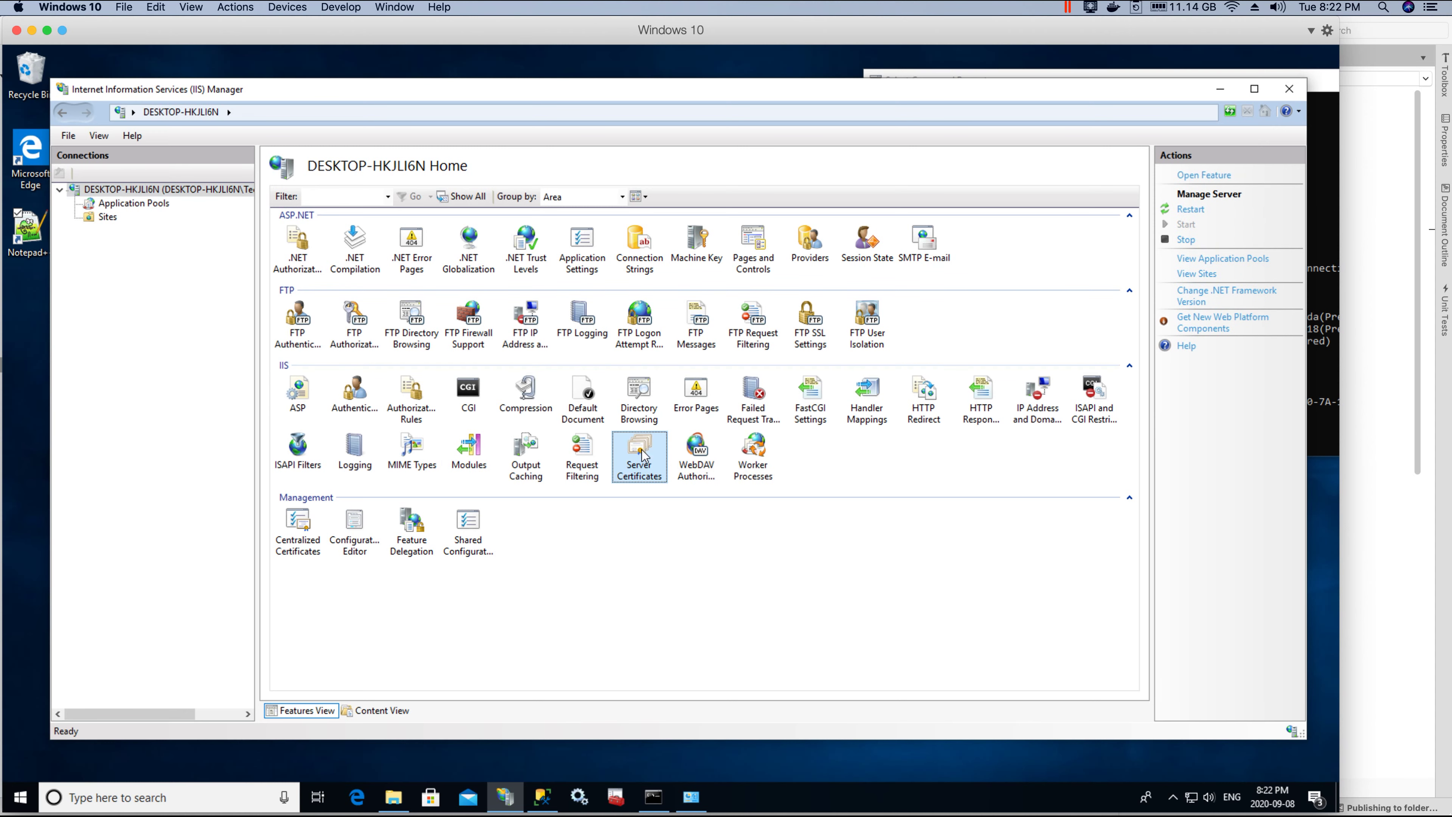
left_click(346, 258)
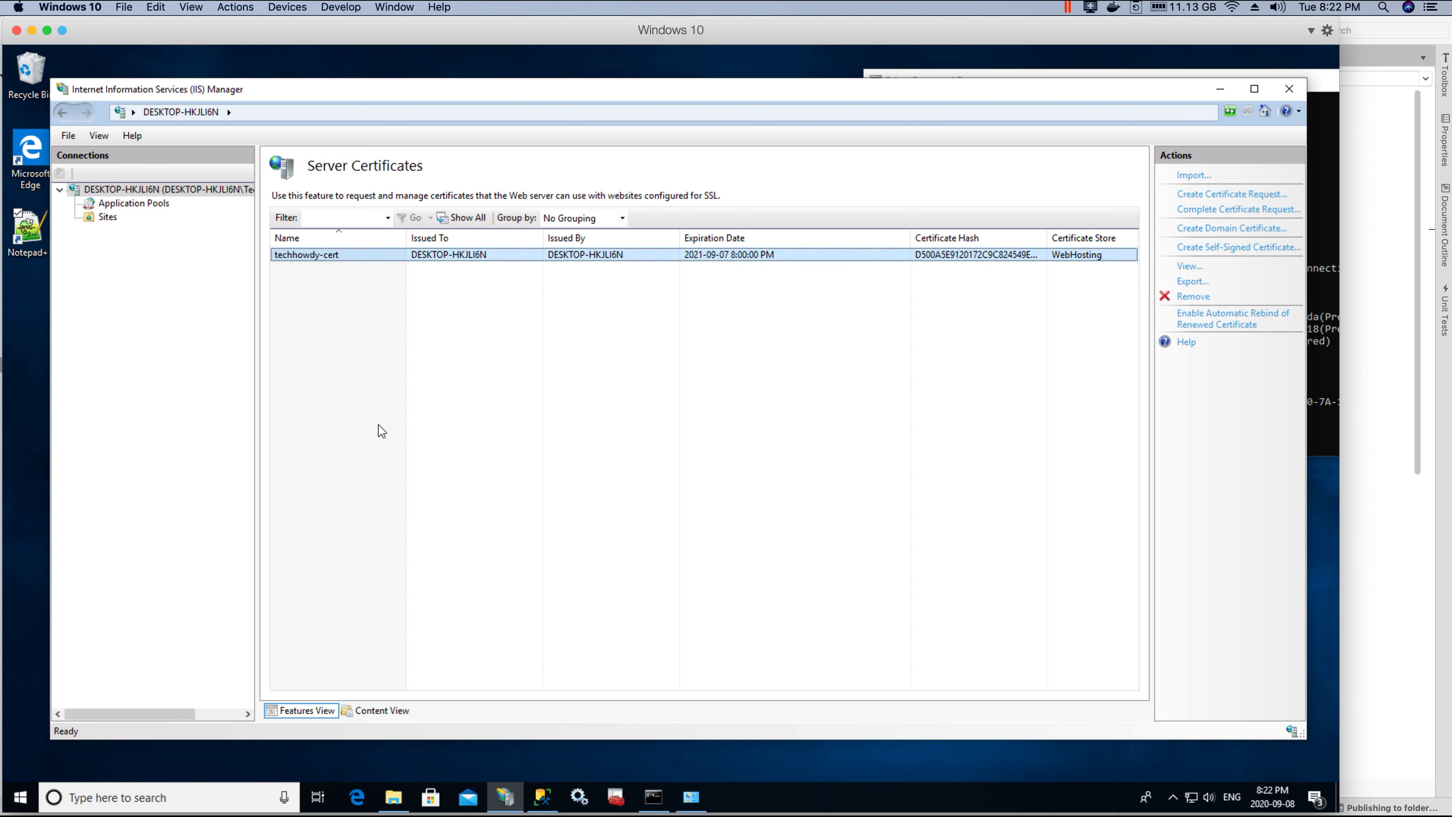
right_click(351, 256)
left_click(395, 400)
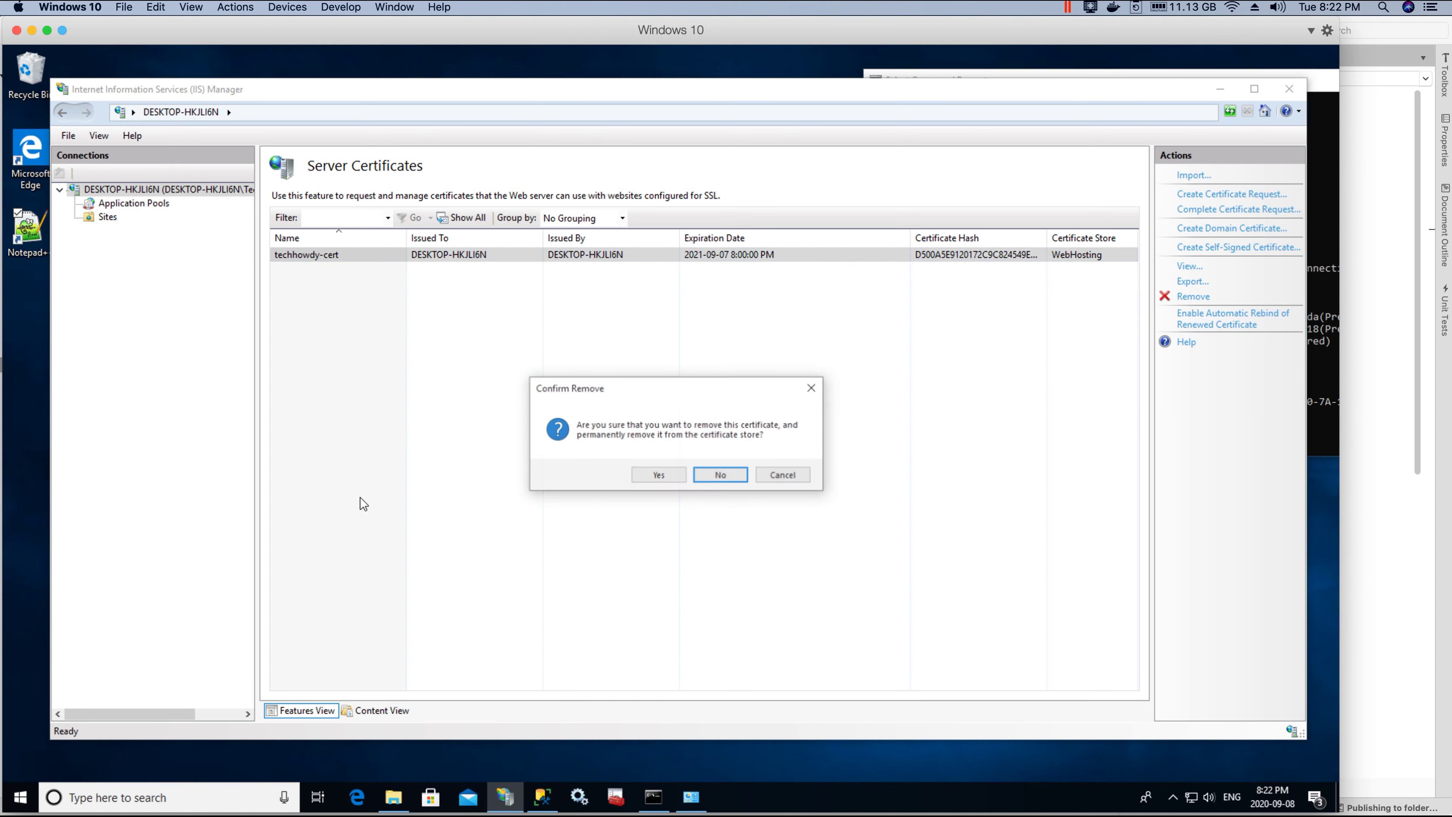
left_click(657, 474)
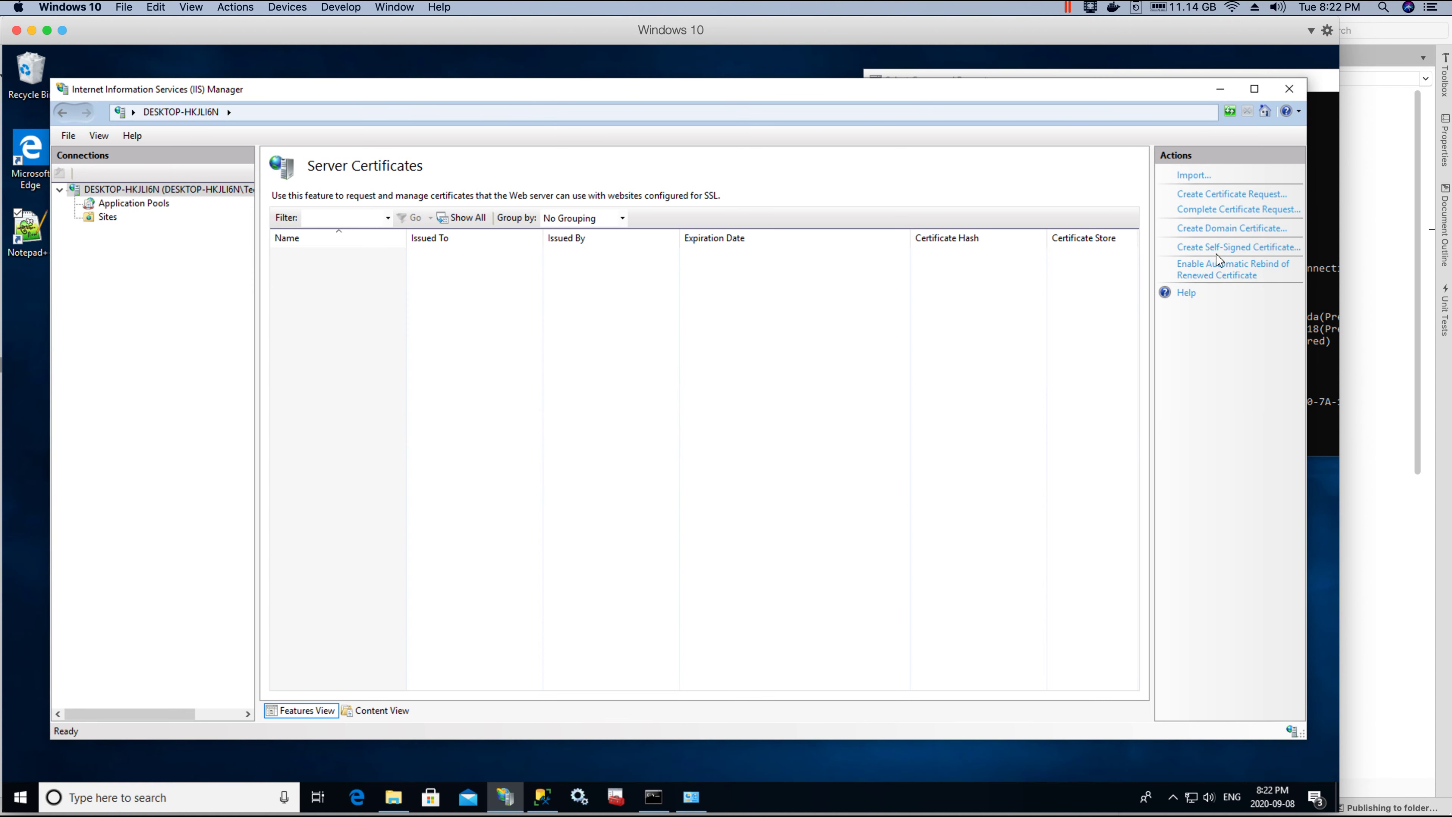
Step: Create a self-signed certificate named techhowdy-cert in the Web Hosting store
key("super+alt+2")
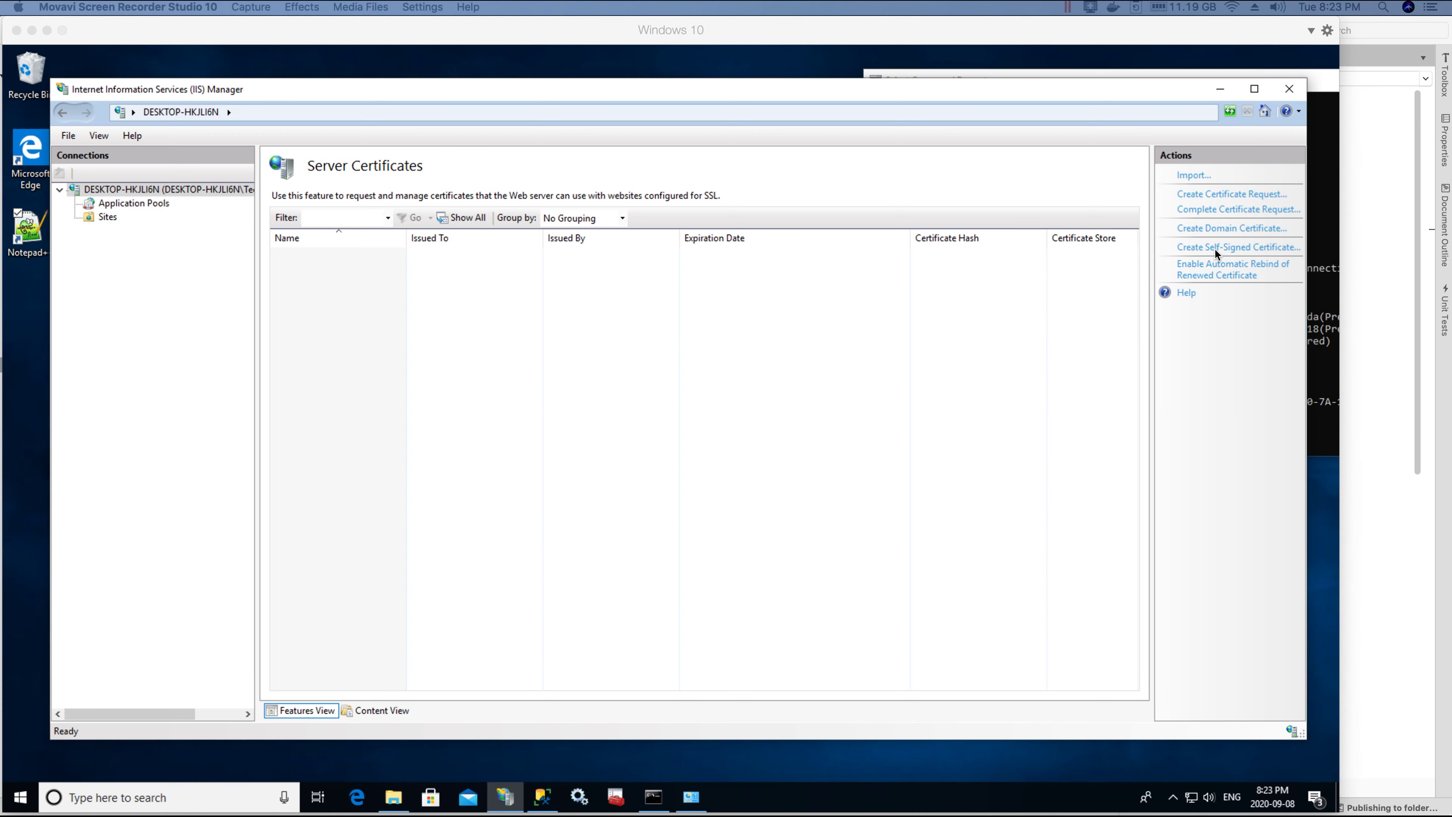
left_click(1235, 250)
left_click(1235, 250)
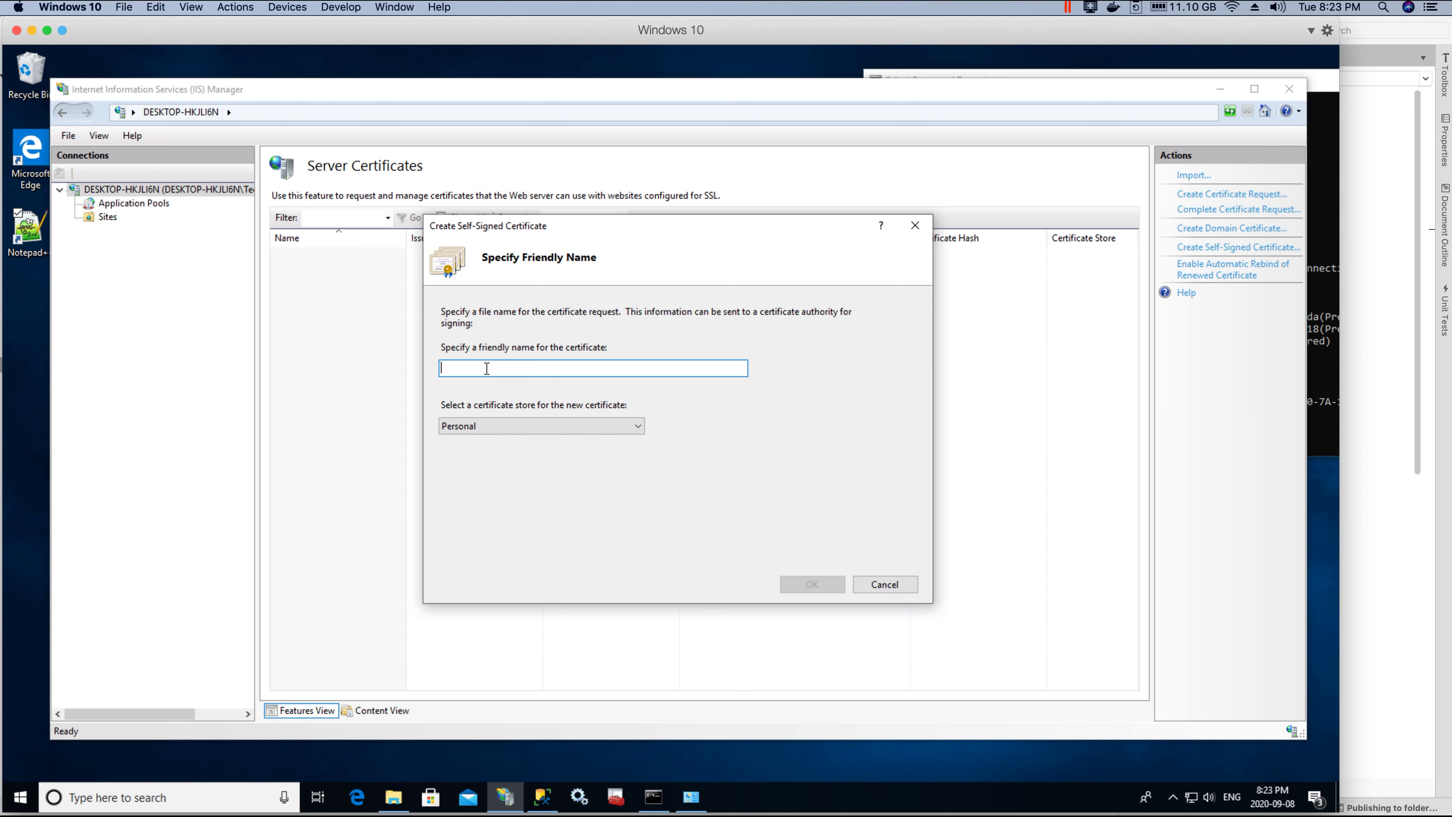
type("tech")
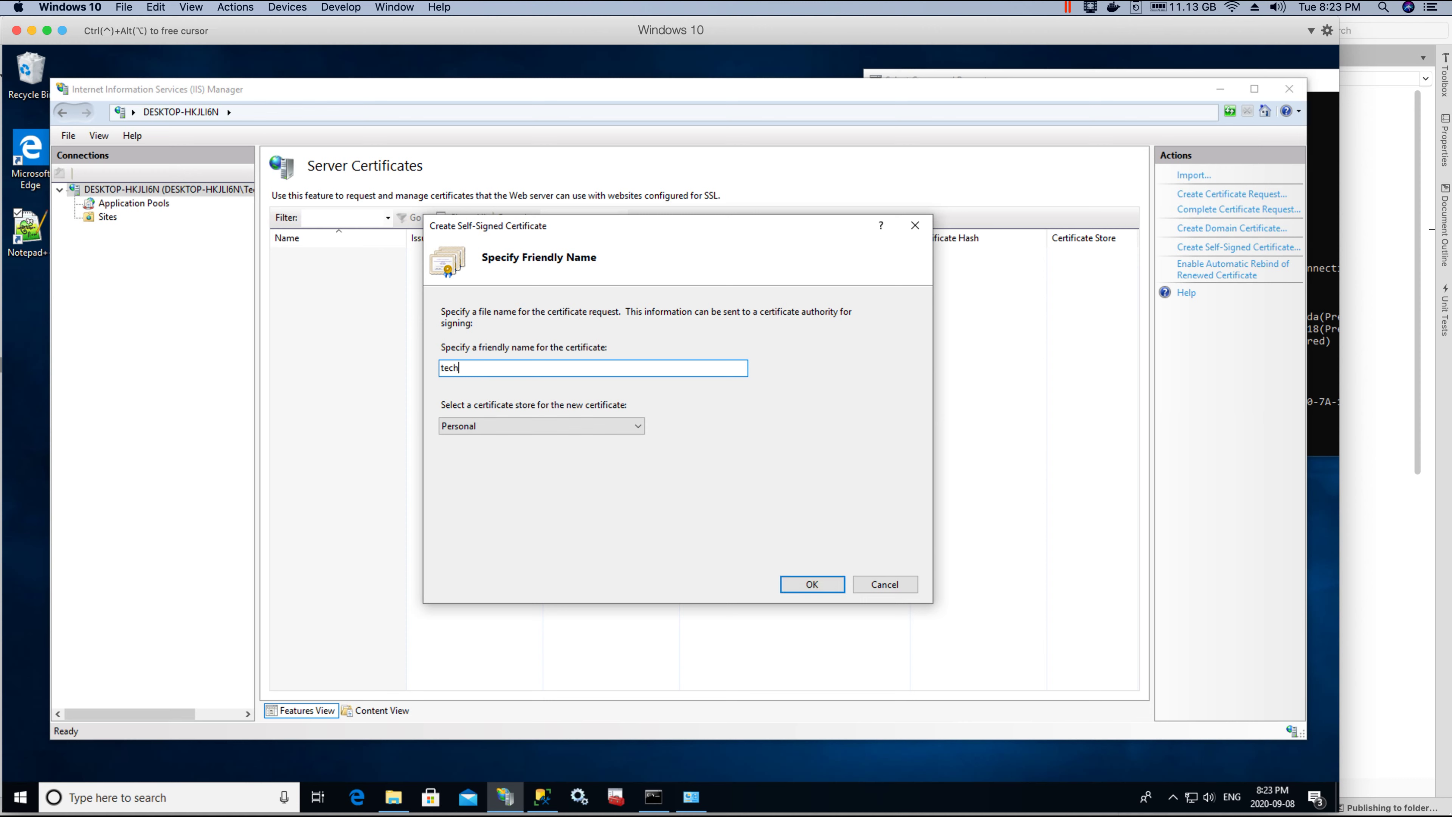
type("howdy-cert")
key("ctrl+a")
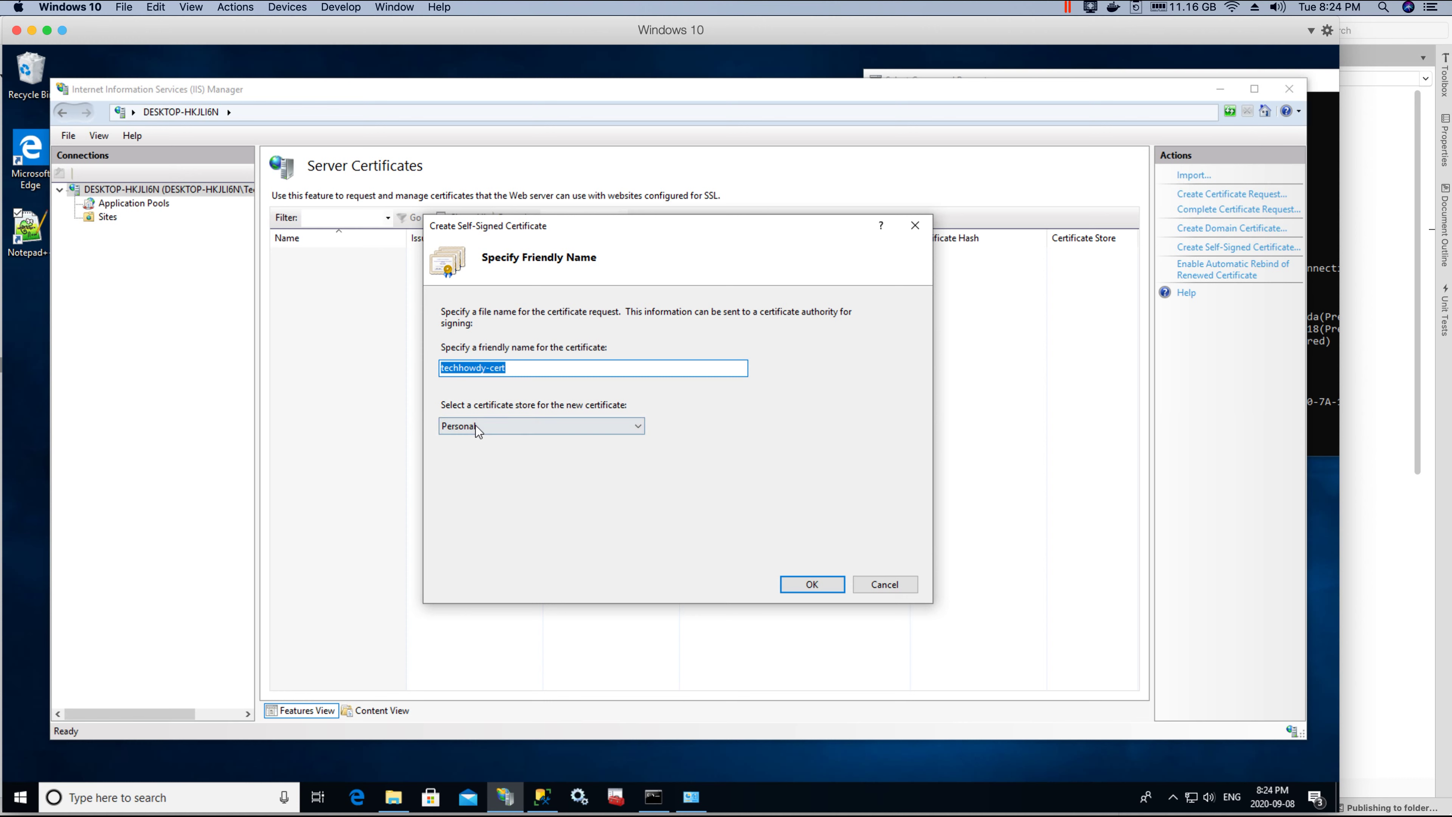
left_click(566, 424)
left_click(476, 455)
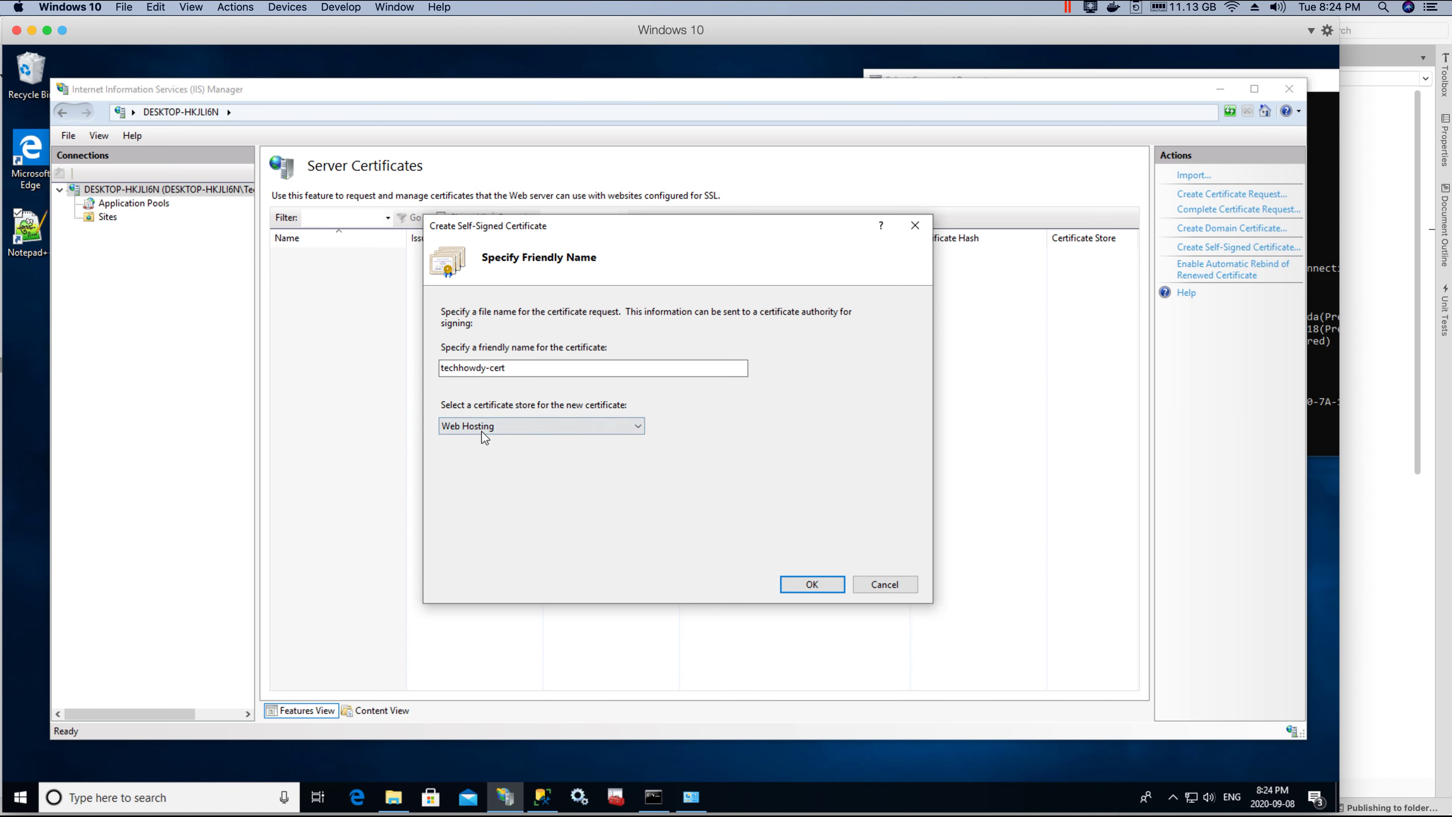
left_click(803, 581)
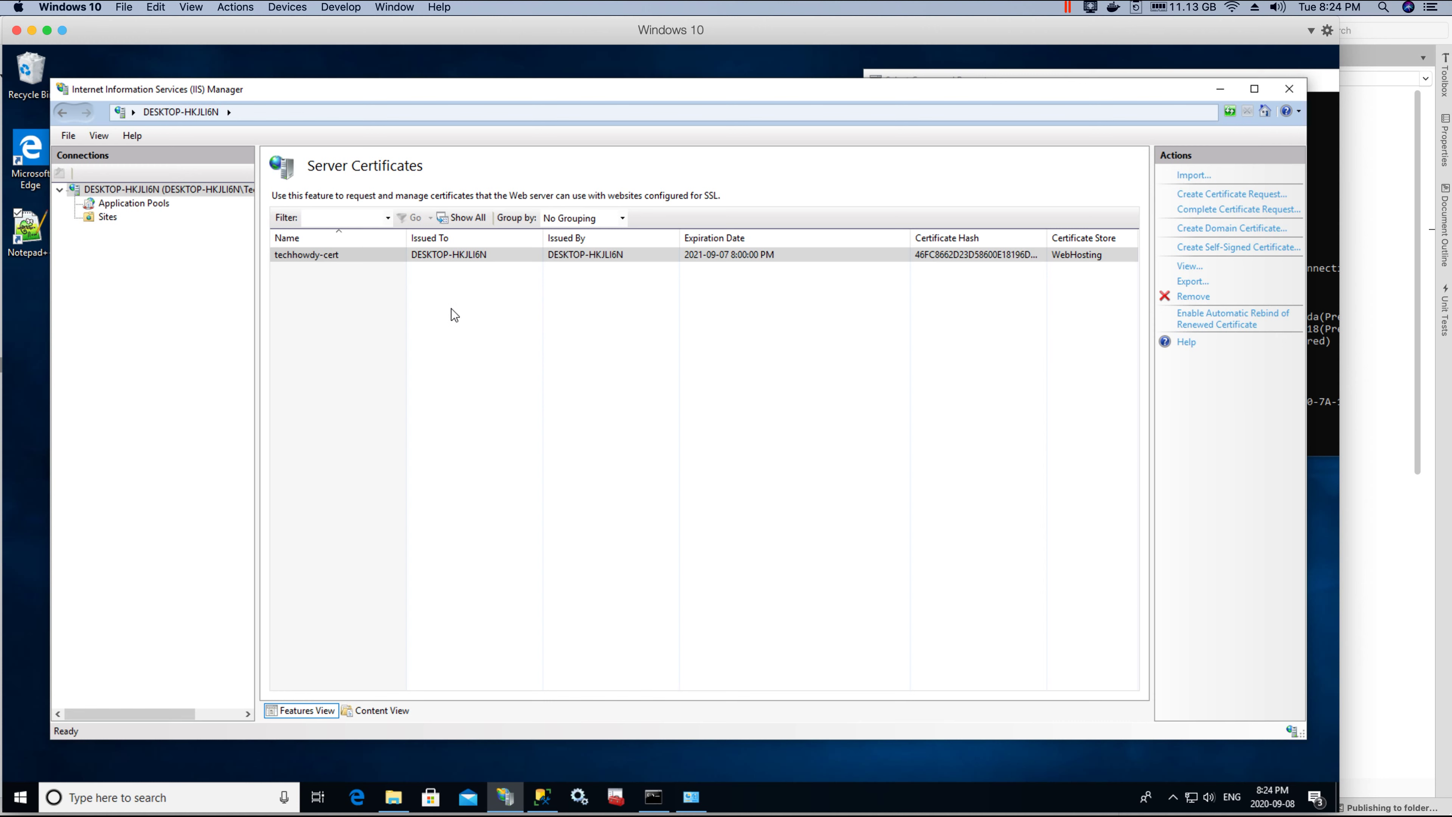
Step: In the CMS_CORE pool's Advanced Settings, start setting a custom account for its Identity
left_click(697, 258)
left_click(137, 203)
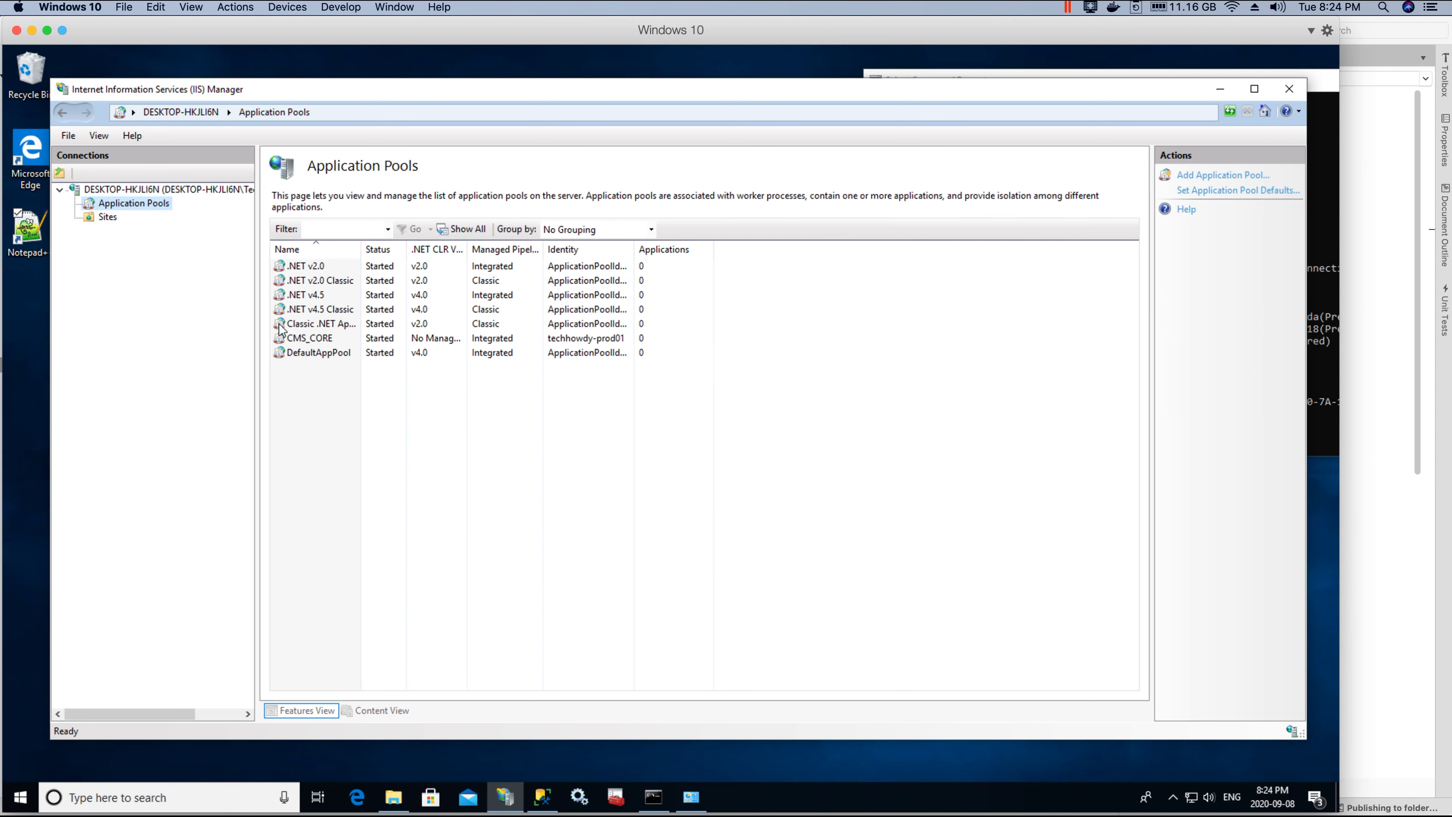
left_click(318, 344)
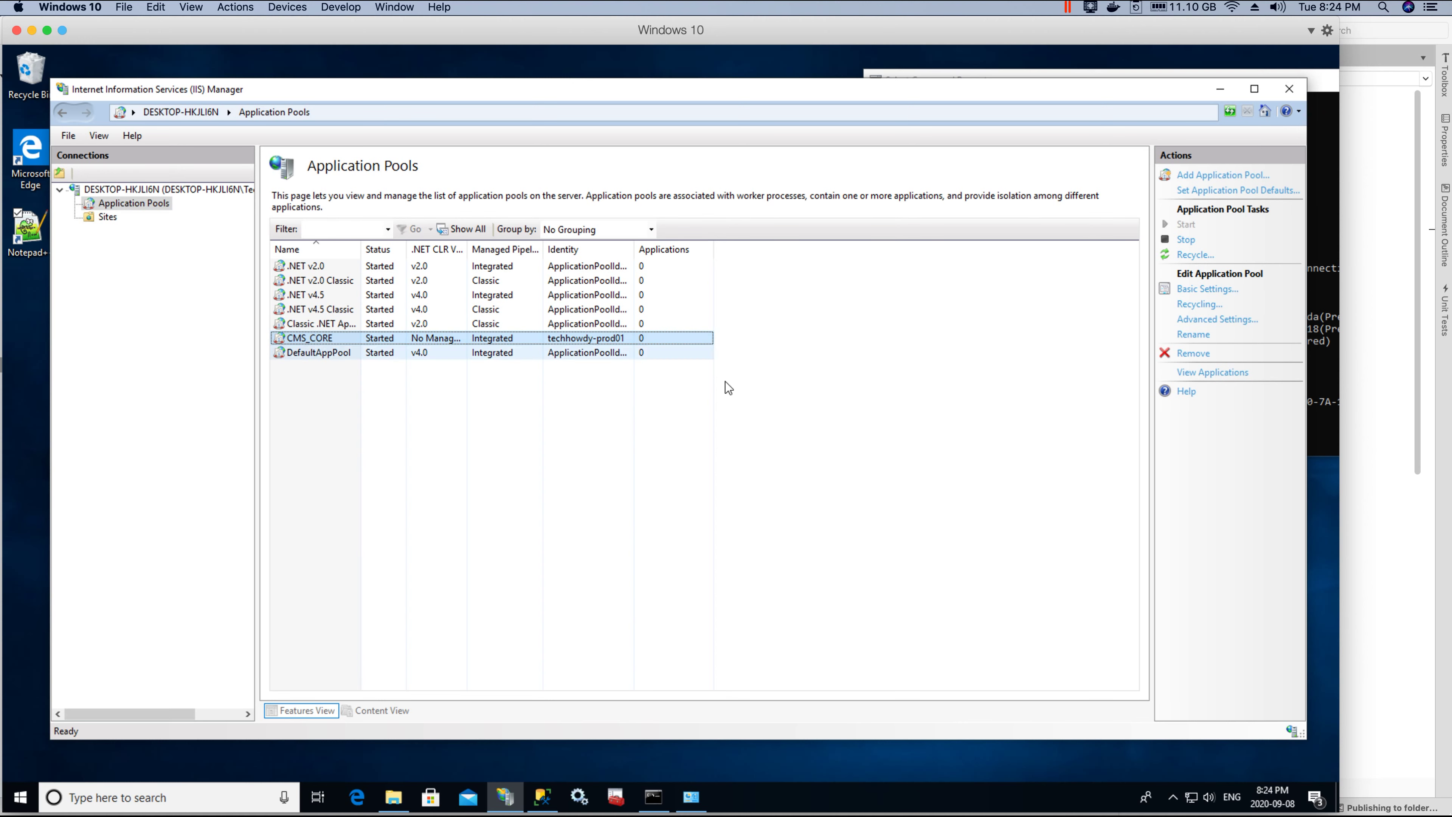
left_click(1223, 319)
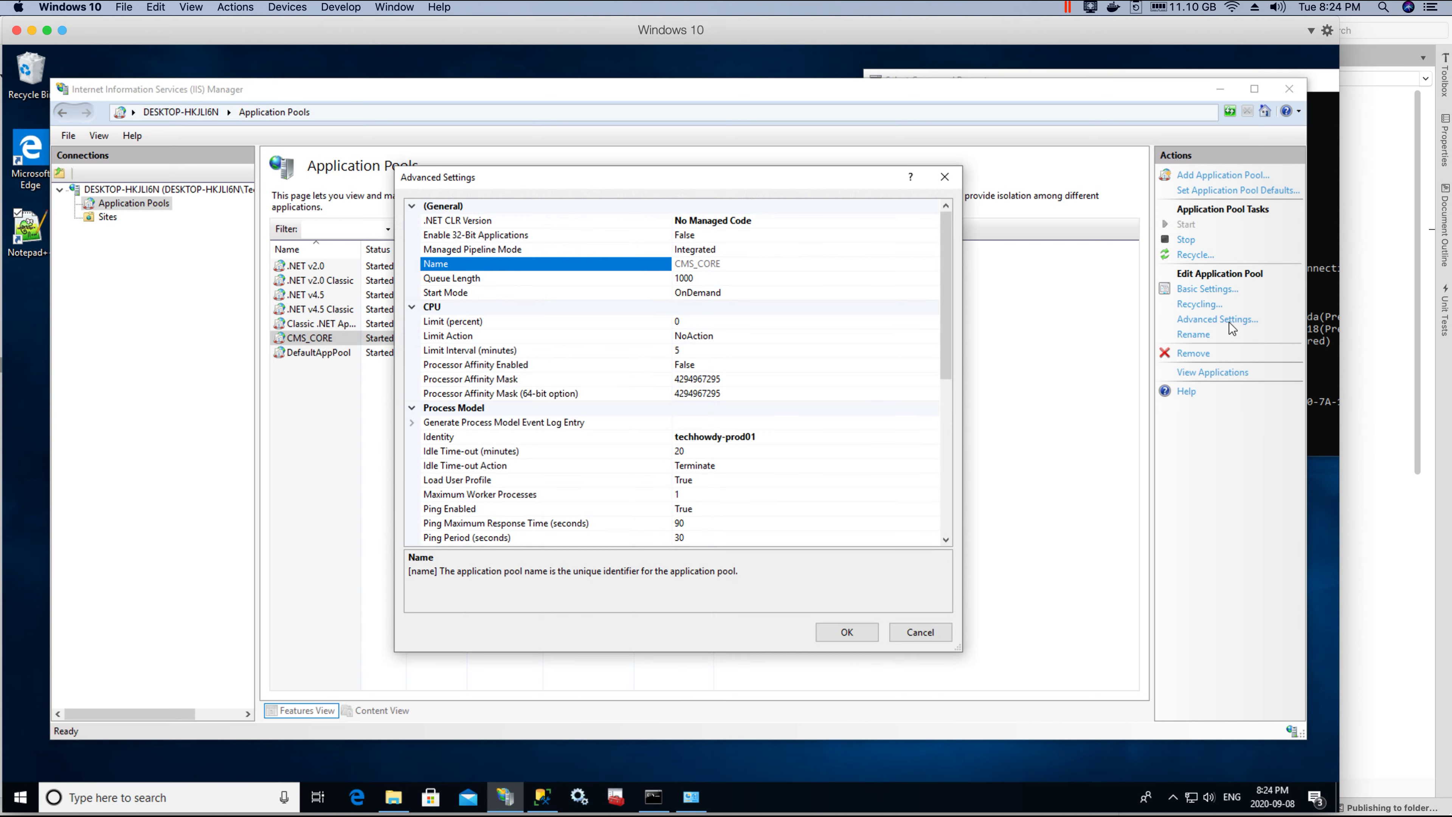
left_click(440, 437)
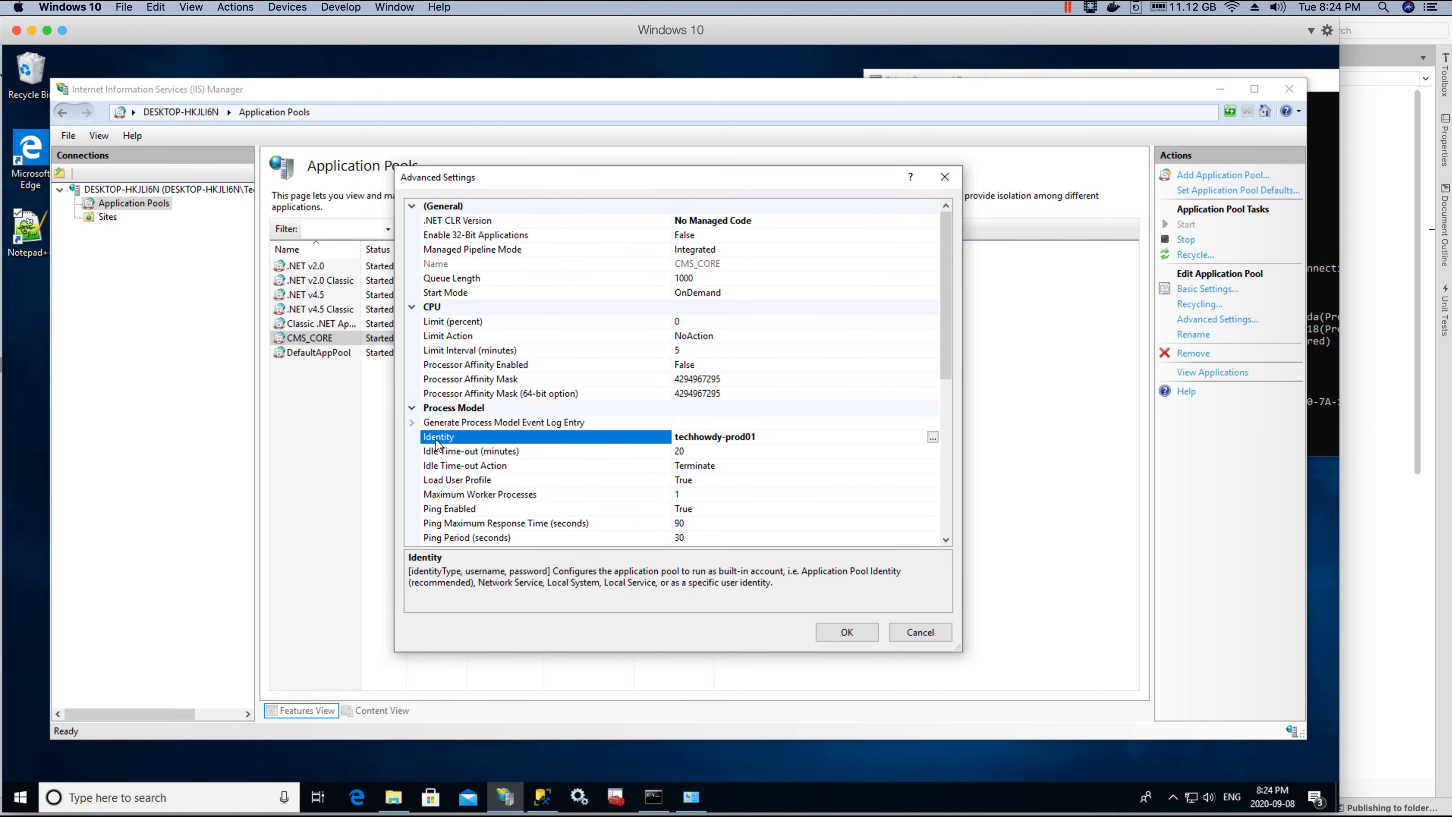
left_click(932, 438)
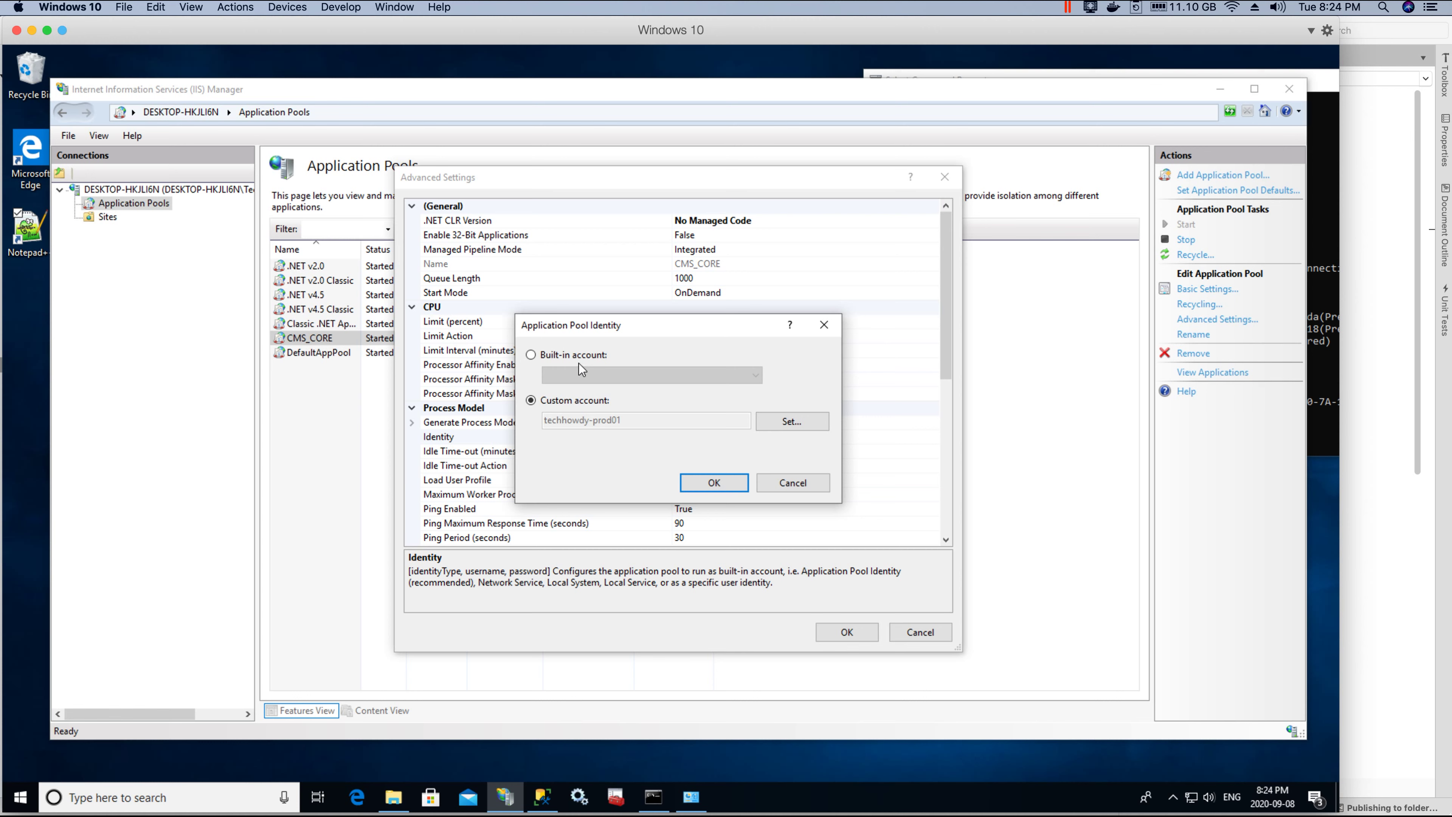
left_click(782, 427)
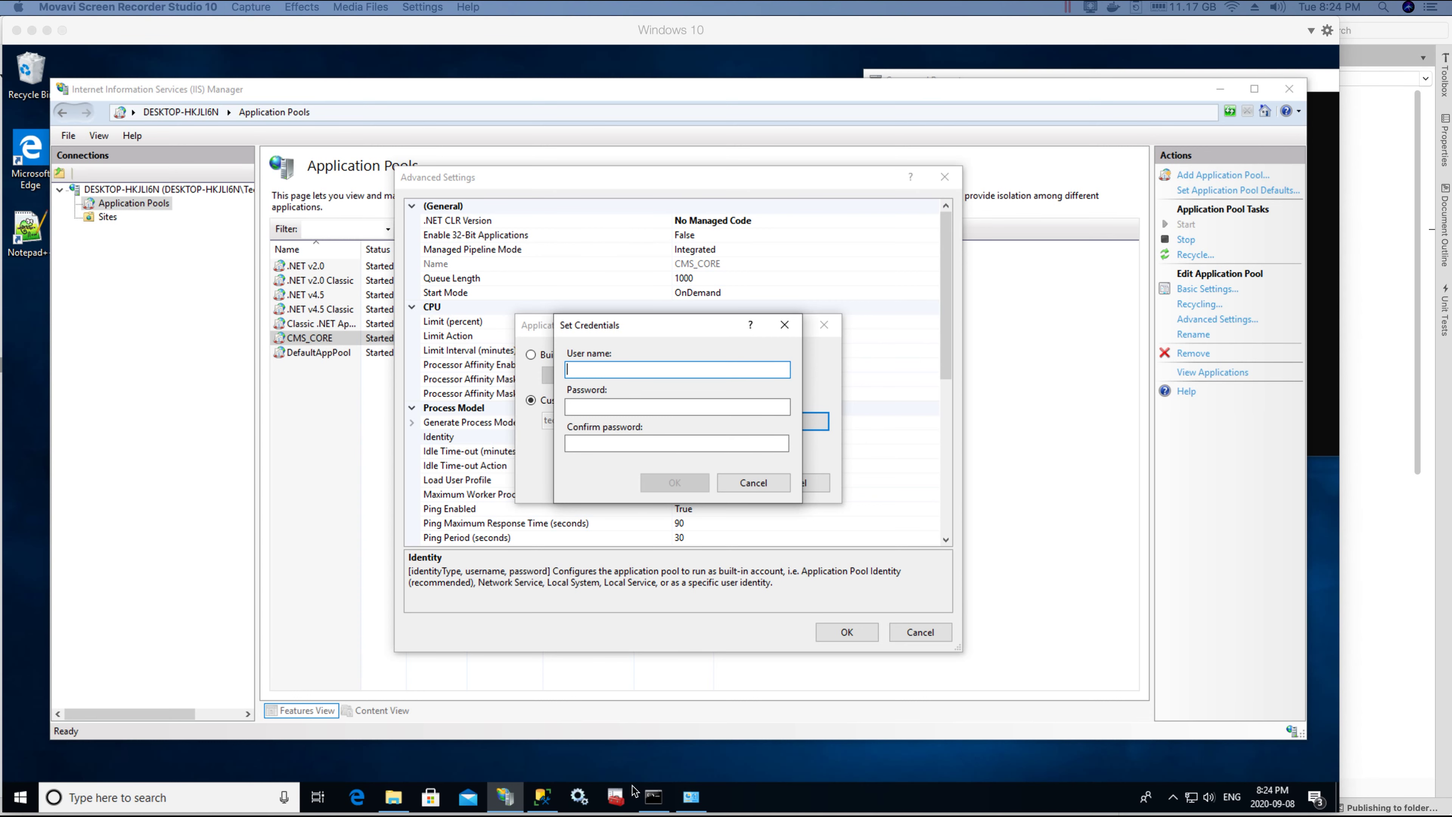
Step: Run whoami in Command Prompt to display the signed-in Windows account
left_click(655, 800)
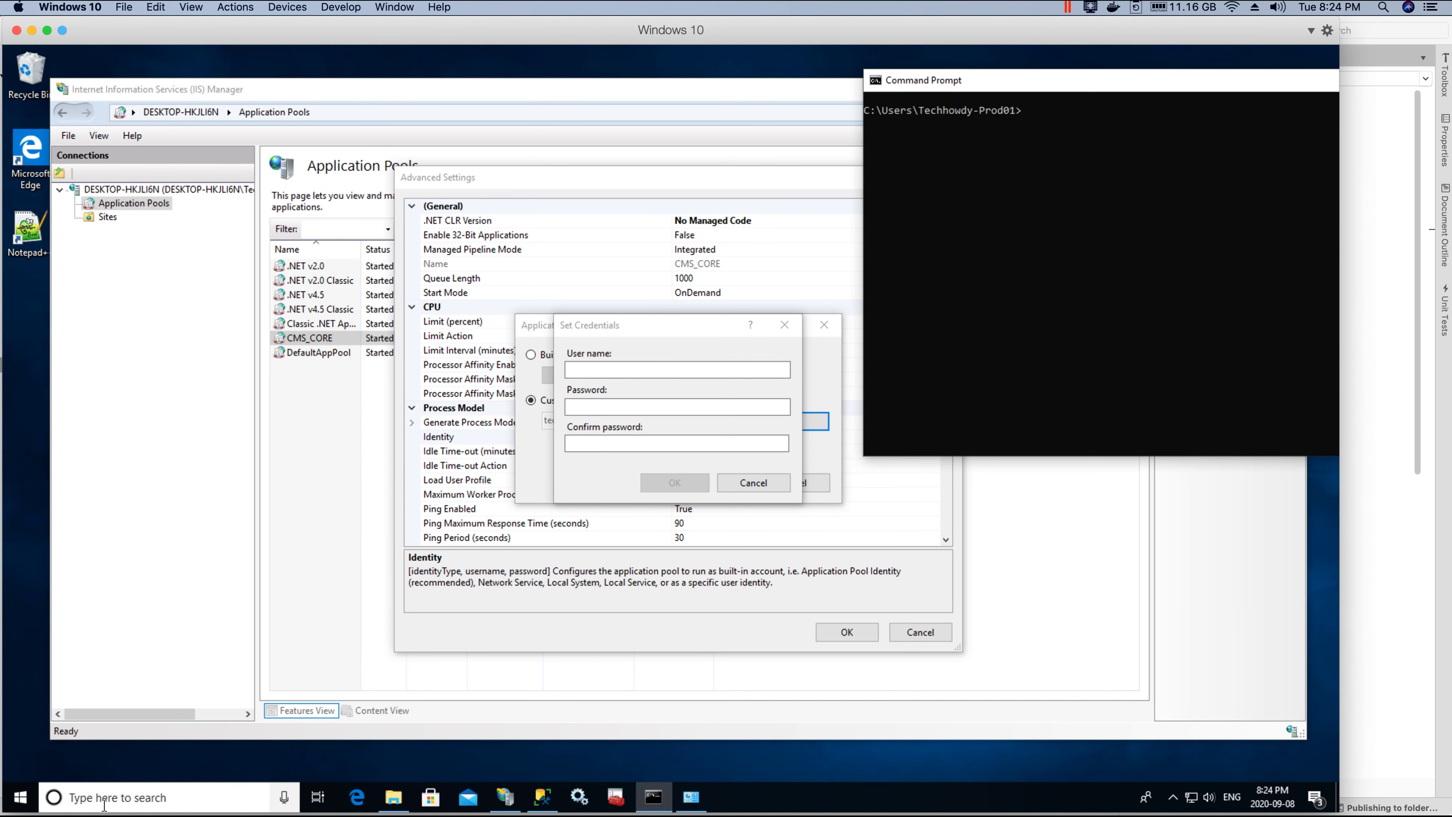
left_click(169, 800)
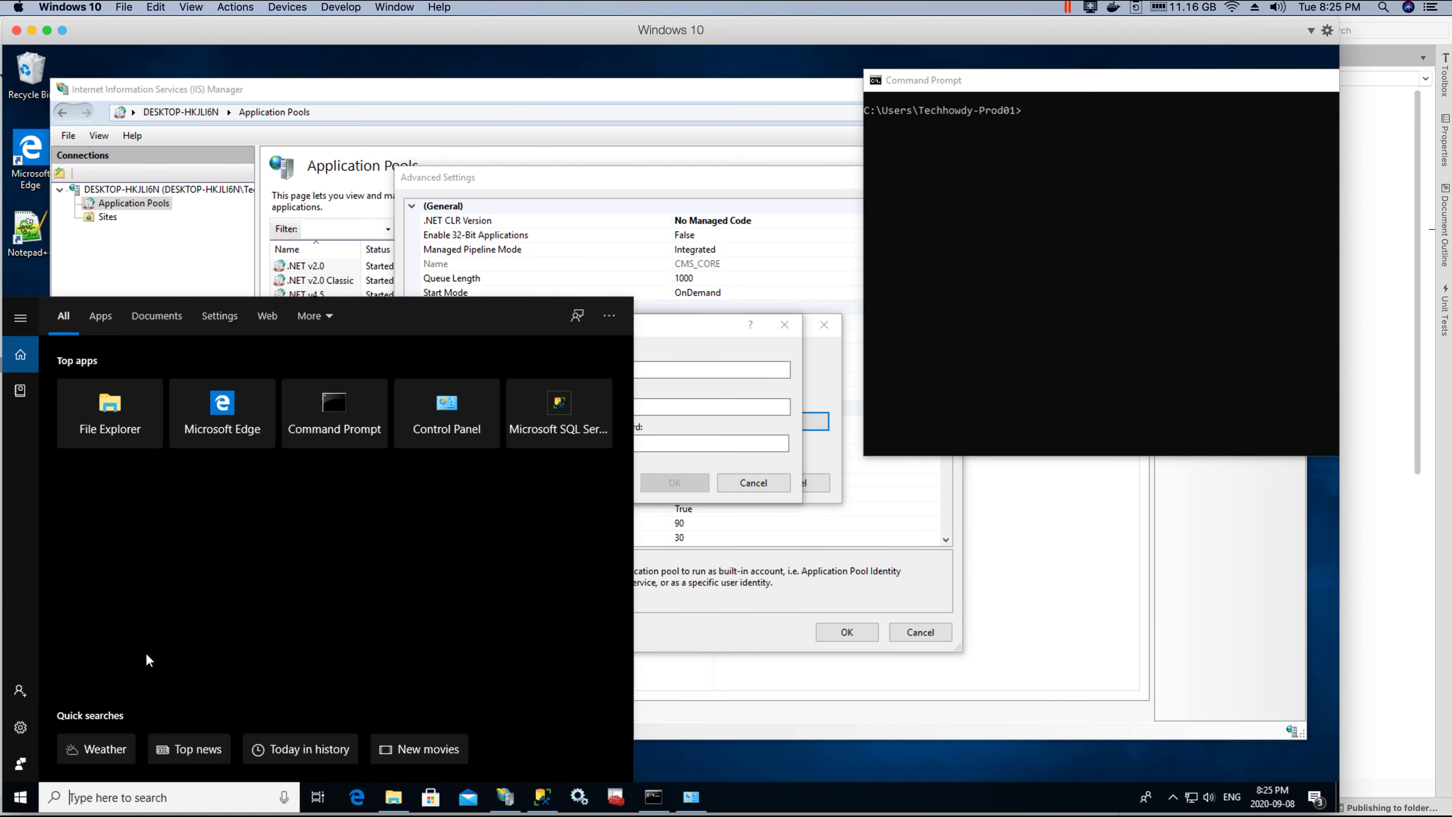
type("cmd")
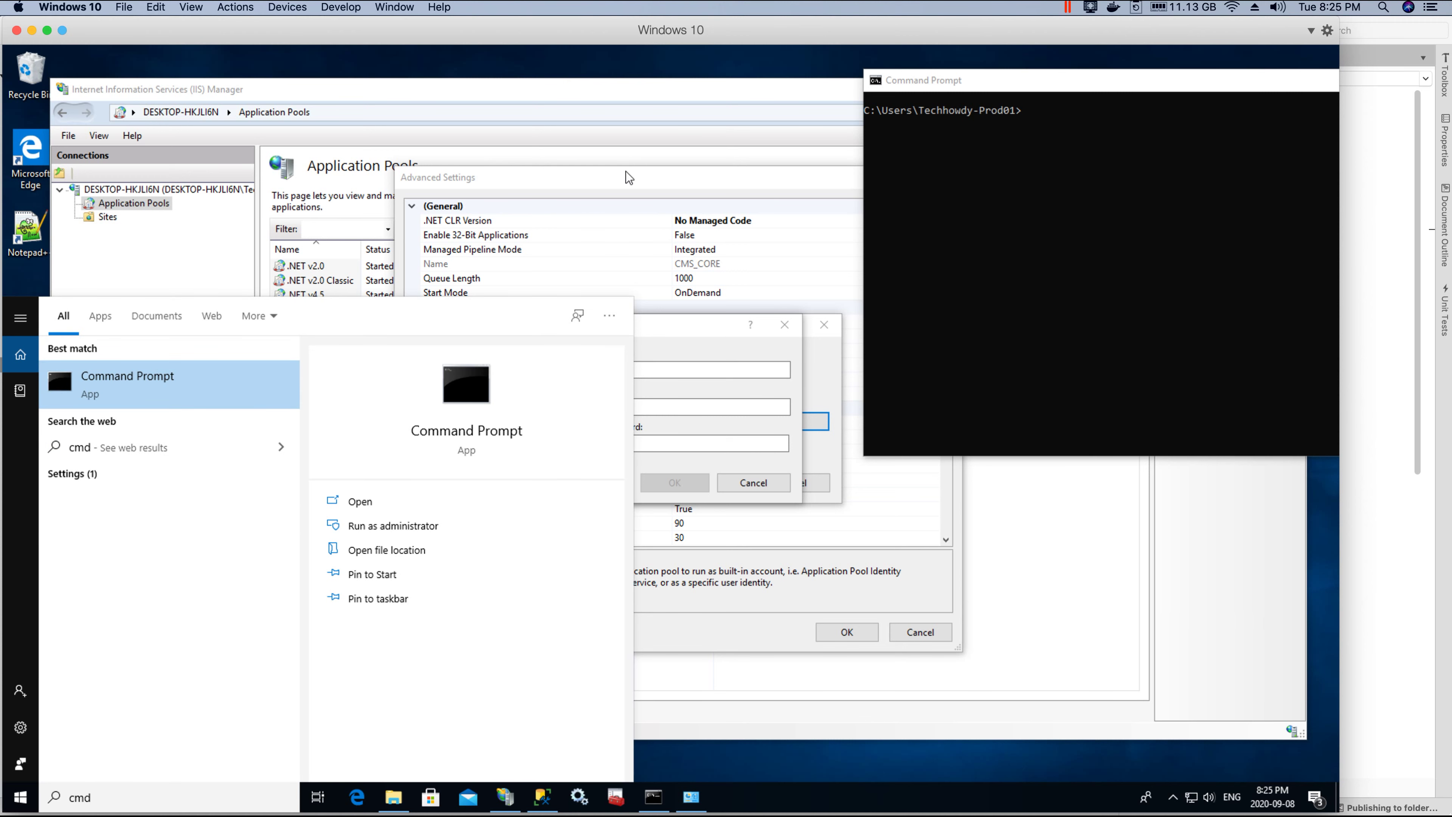
left_click(686, 222)
left_click(652, 796)
left_click(1079, 245)
type("who")
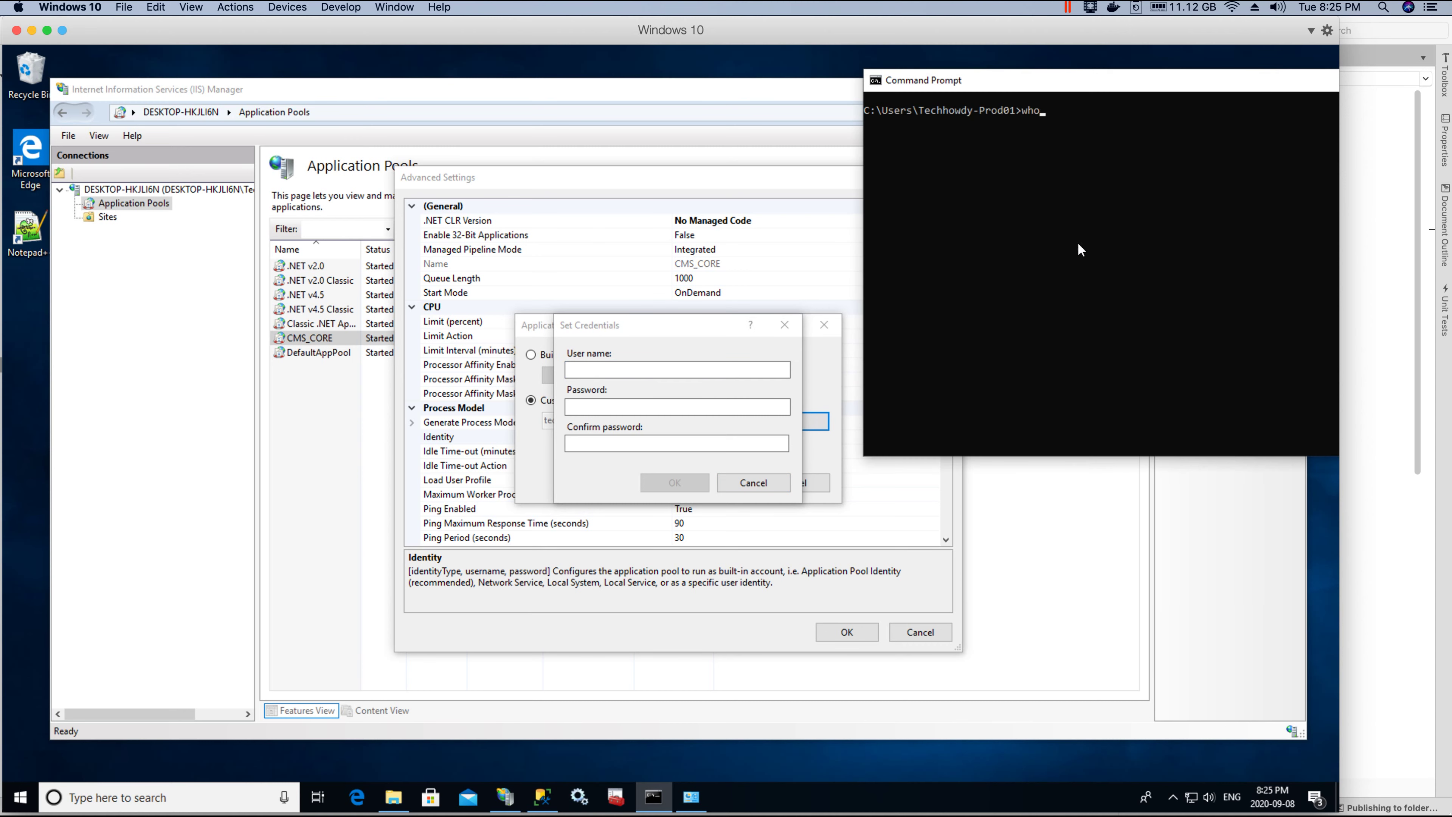
type("ami")
key("Return")
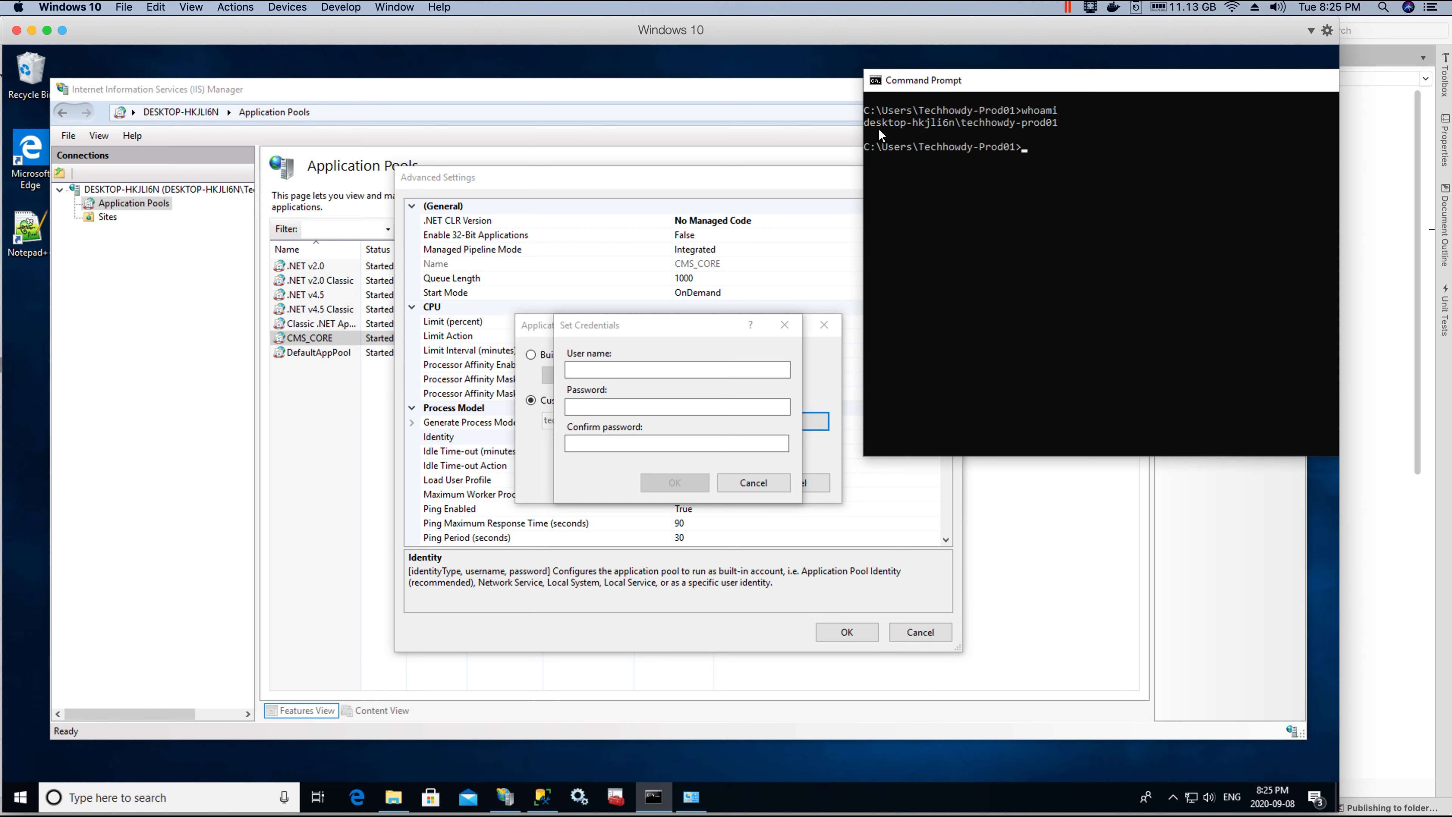
Step: Copy the account name from the whoami output into the Set Credentials User name field
left_click_drag(964, 124, 1059, 127)
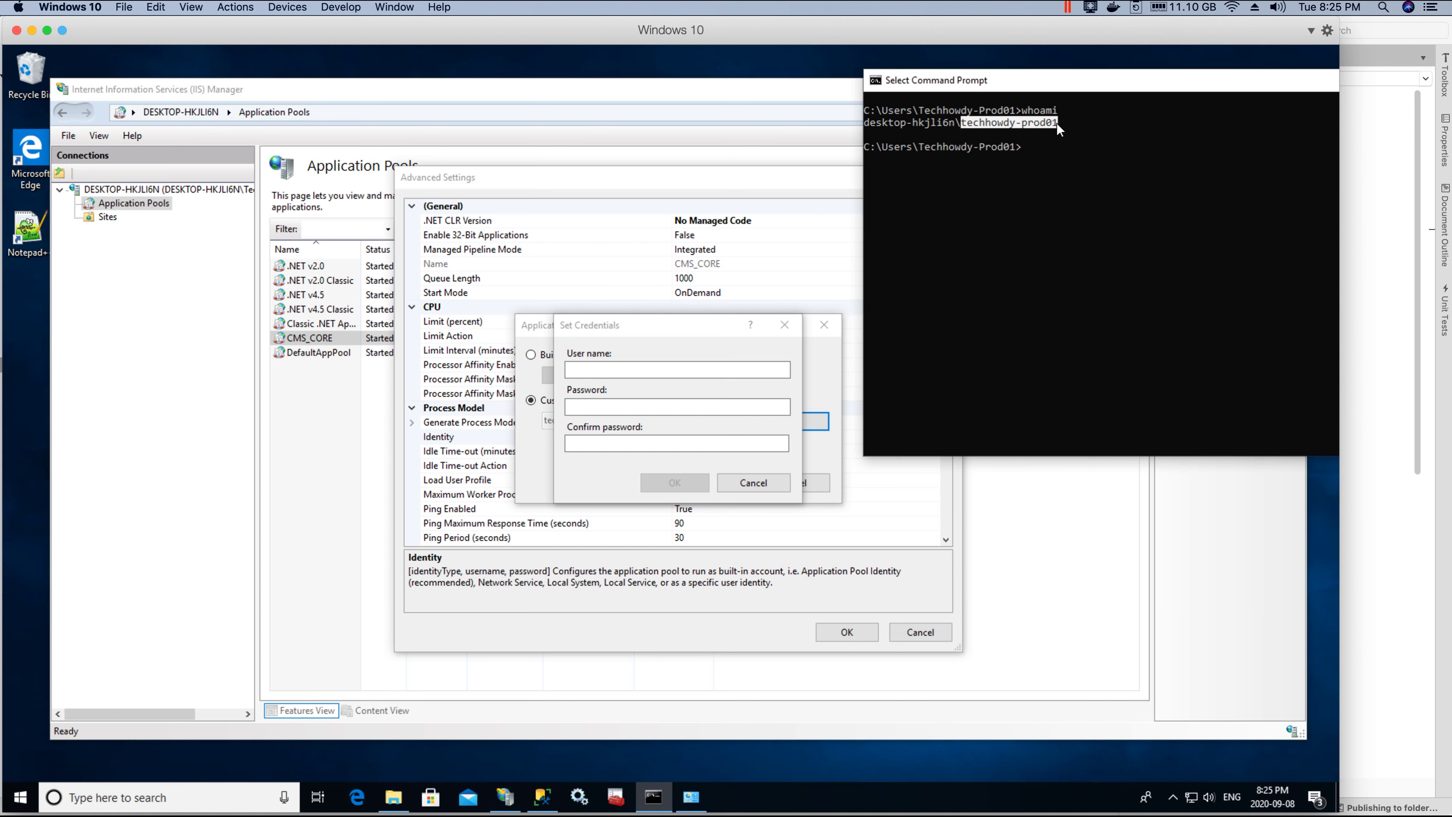
right_click(1034, 123)
mouse_move(1041, 110)
left_mouse_down()
mouse_move(986, 125)
mouse_move(1041, 109)
left_mouse_up()
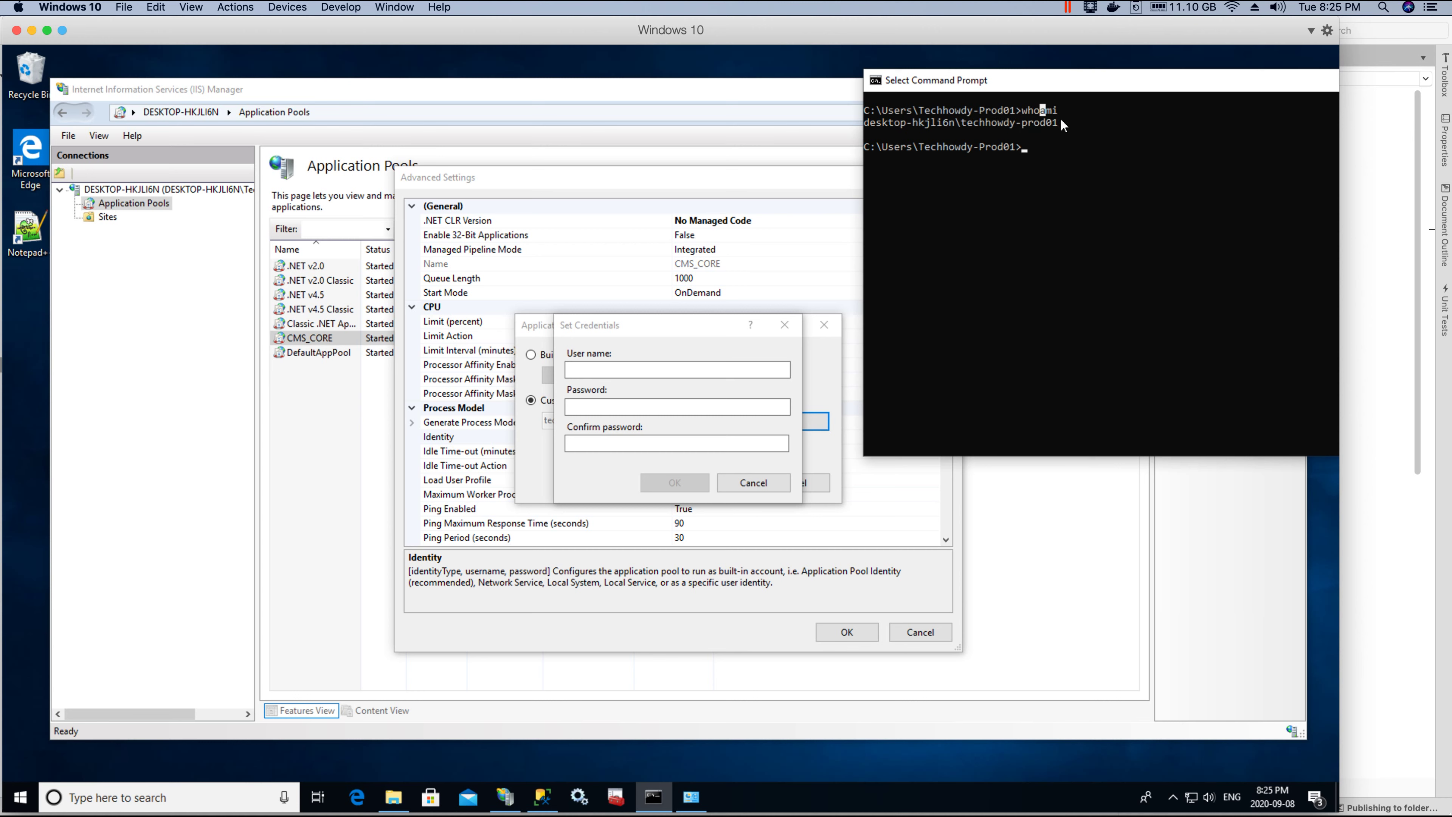
right_click(963, 125)
left_click(619, 369)
key("ctrl+v")
left_click(630, 408)
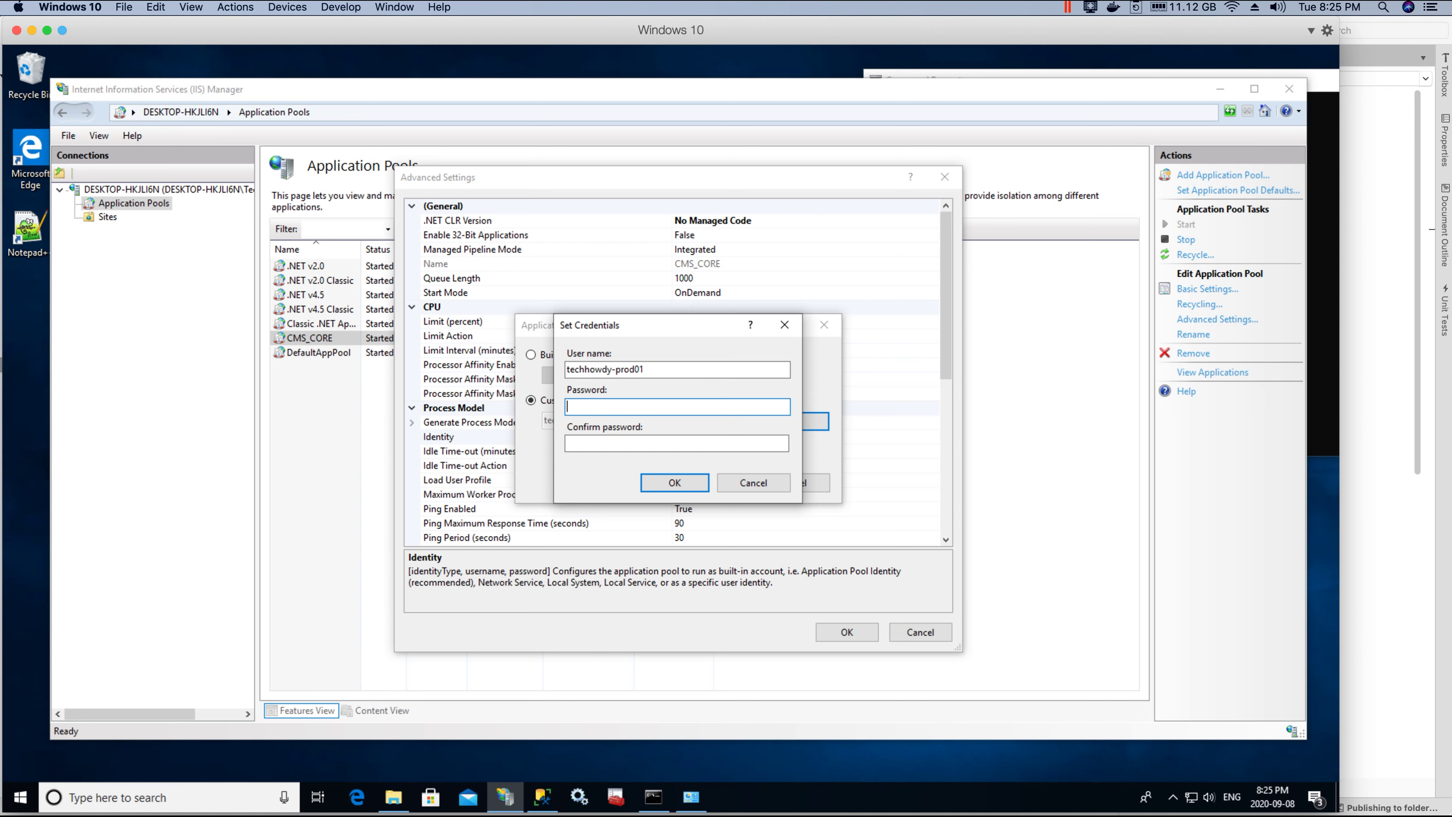
Step: Enter and confirm the custom account's password, then accept the identity and CMS_CORE advanced settings
left_click(605, 401)
type("password123")
key("Tab")
type("password123")
key("Return")
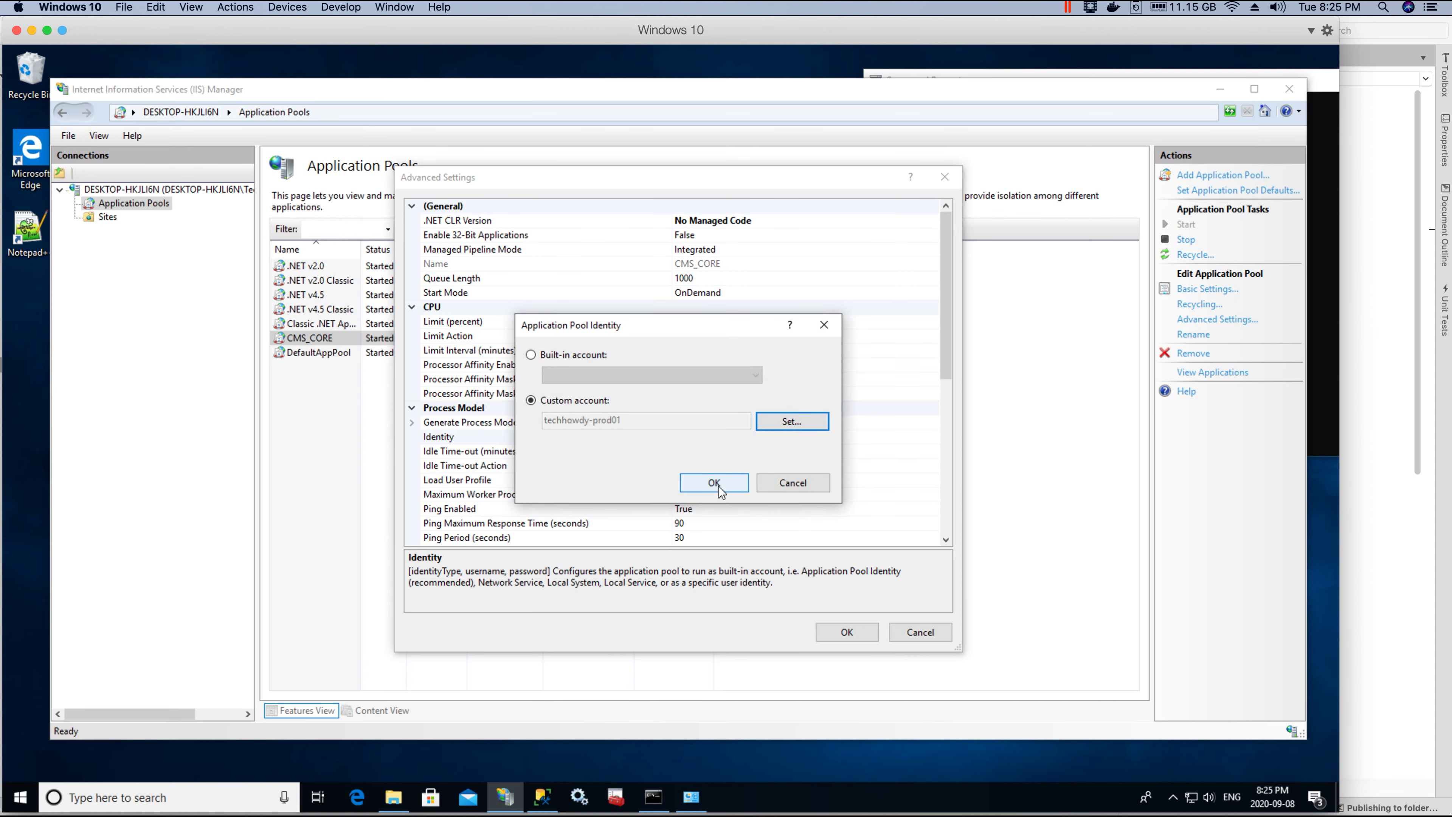
left_click(715, 483)
left_click(844, 633)
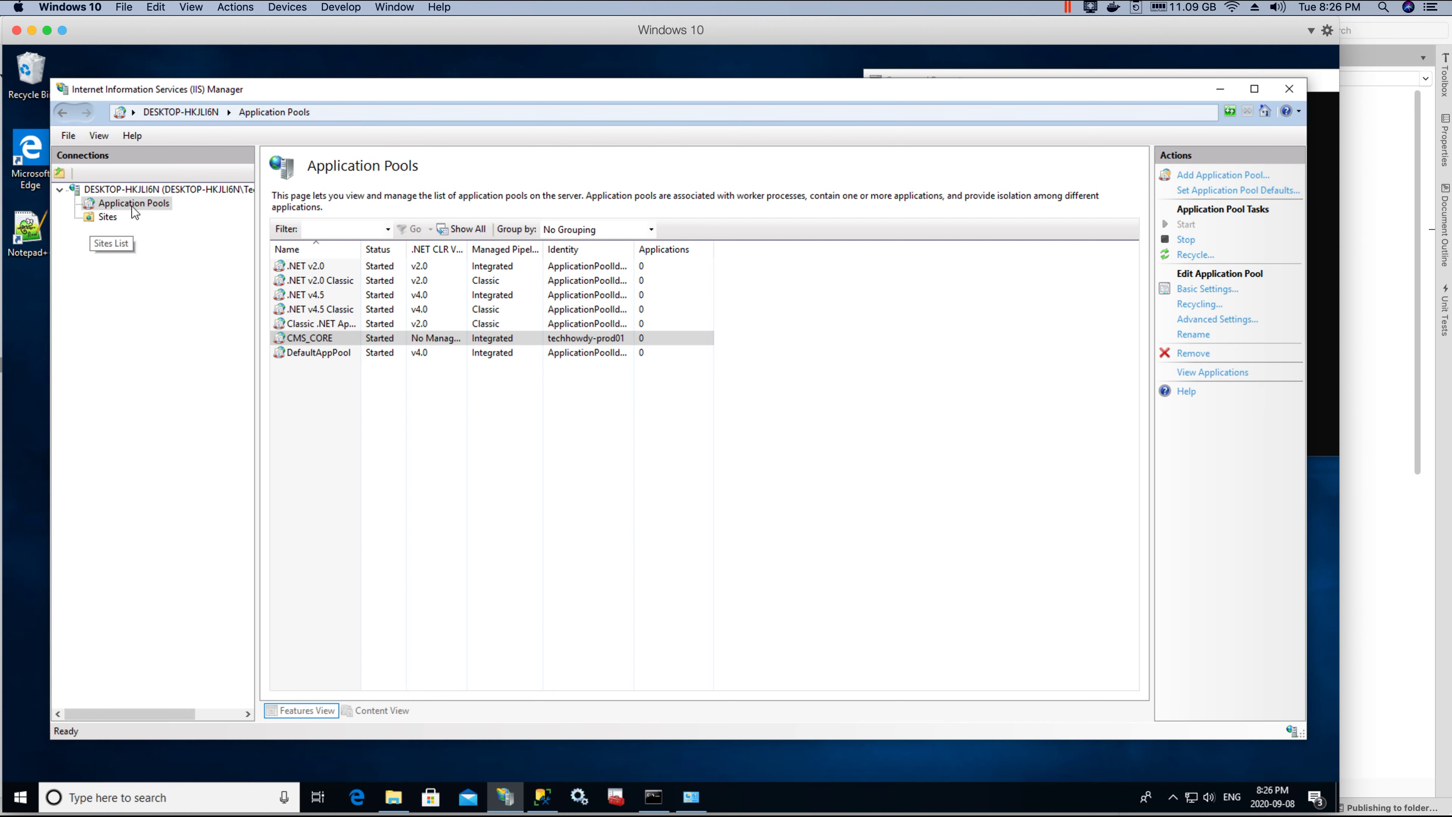
Step: Start a new website under Sites with the site name CMS_CORE
left_click(107, 219)
right_click(105, 221)
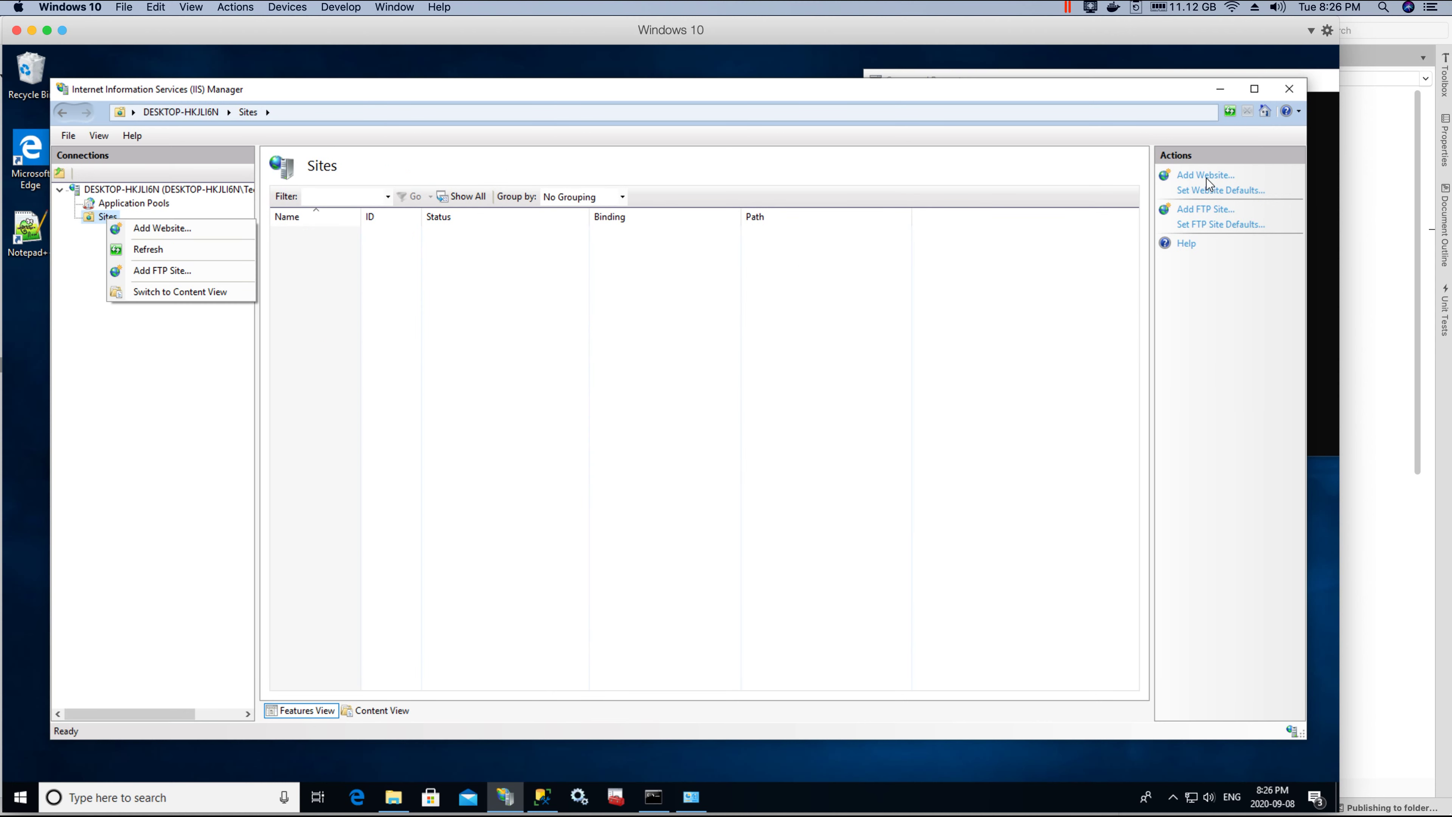
left_click(173, 228)
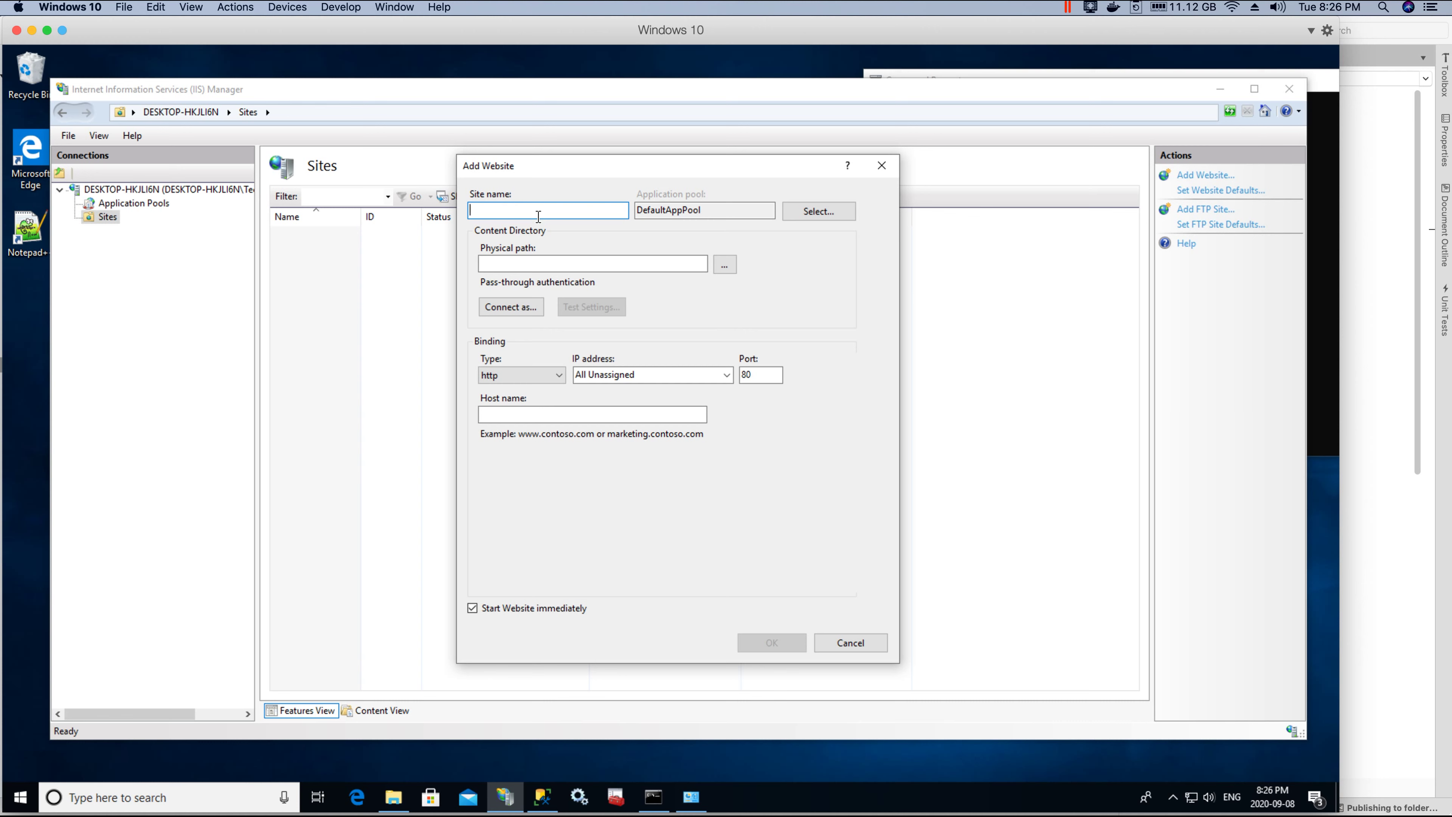
type("CMS_CORE")
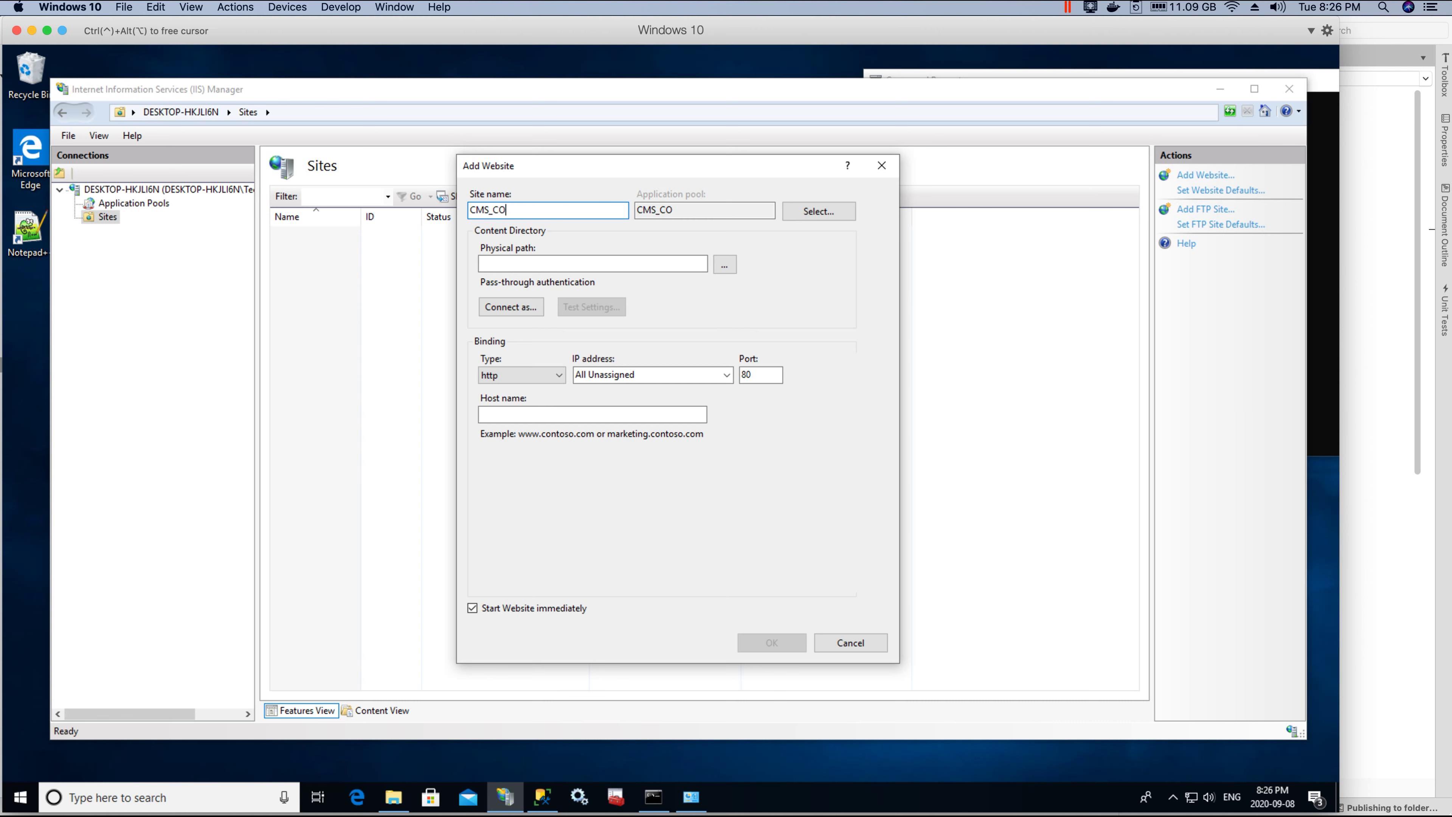
double_click(508, 211)
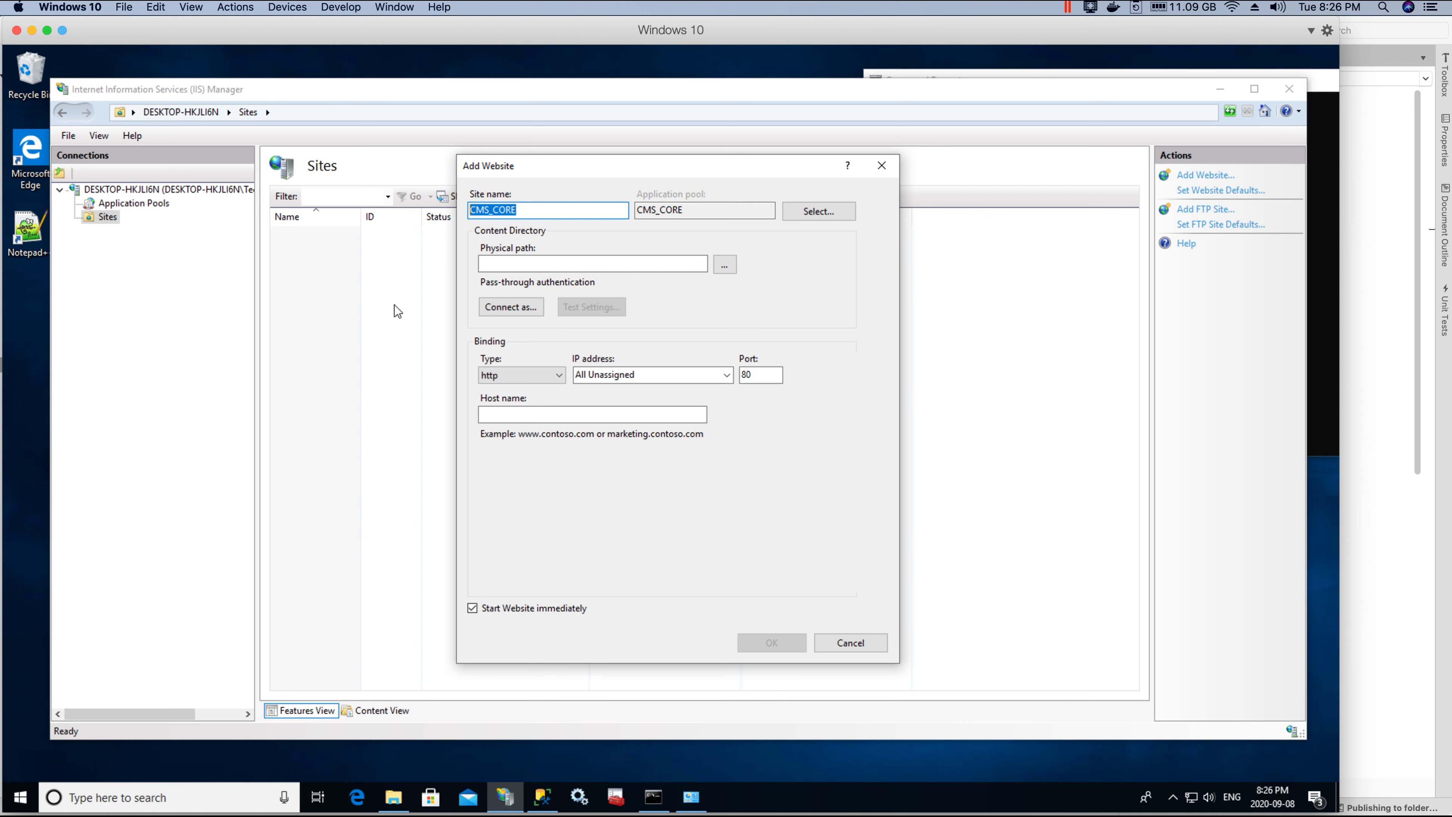
Step: Assign the CMS_CORE application pool to the new site
left_click(819, 213)
left_click(646, 379)
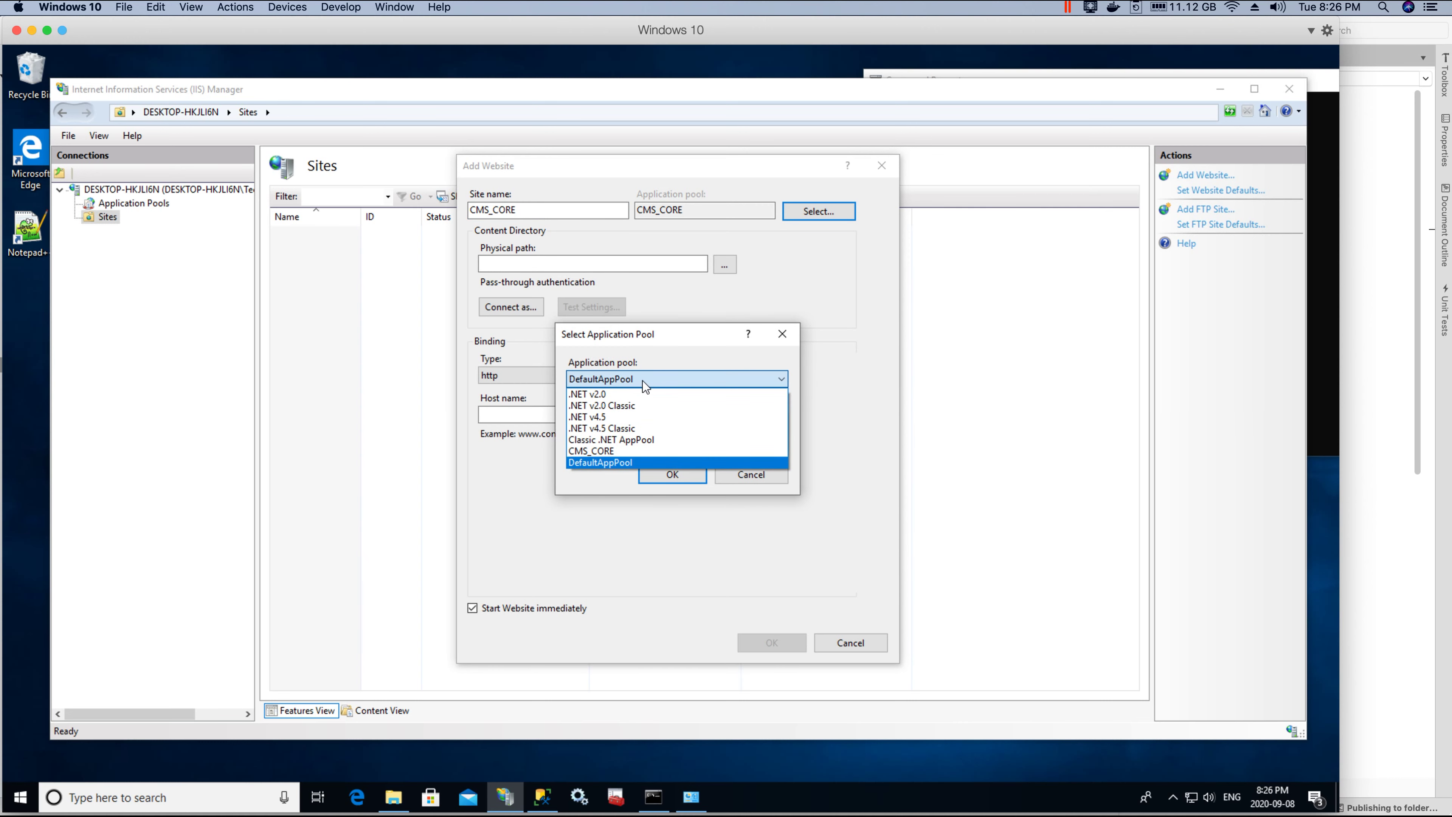
left_click(600, 451)
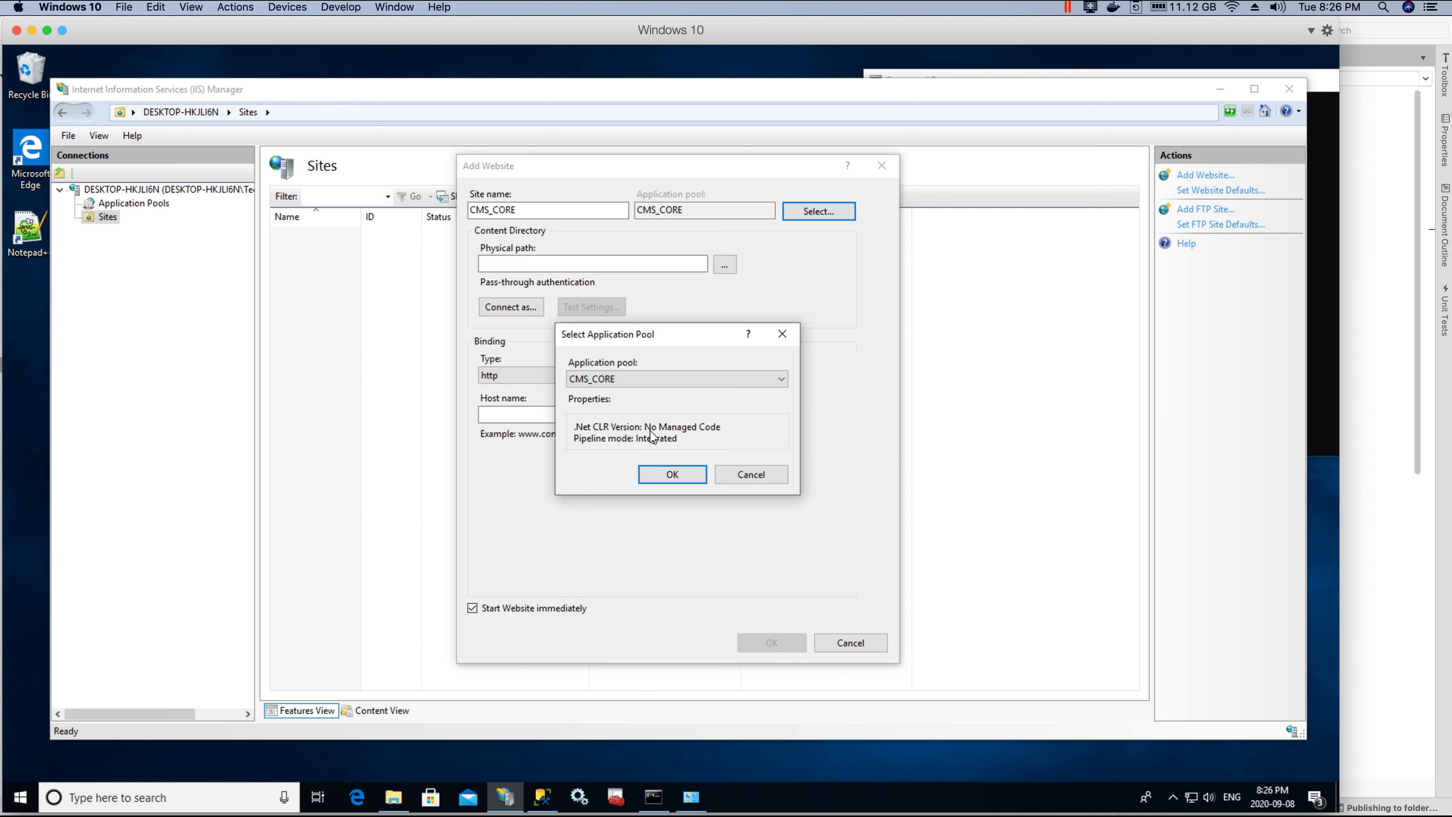
left_click(670, 474)
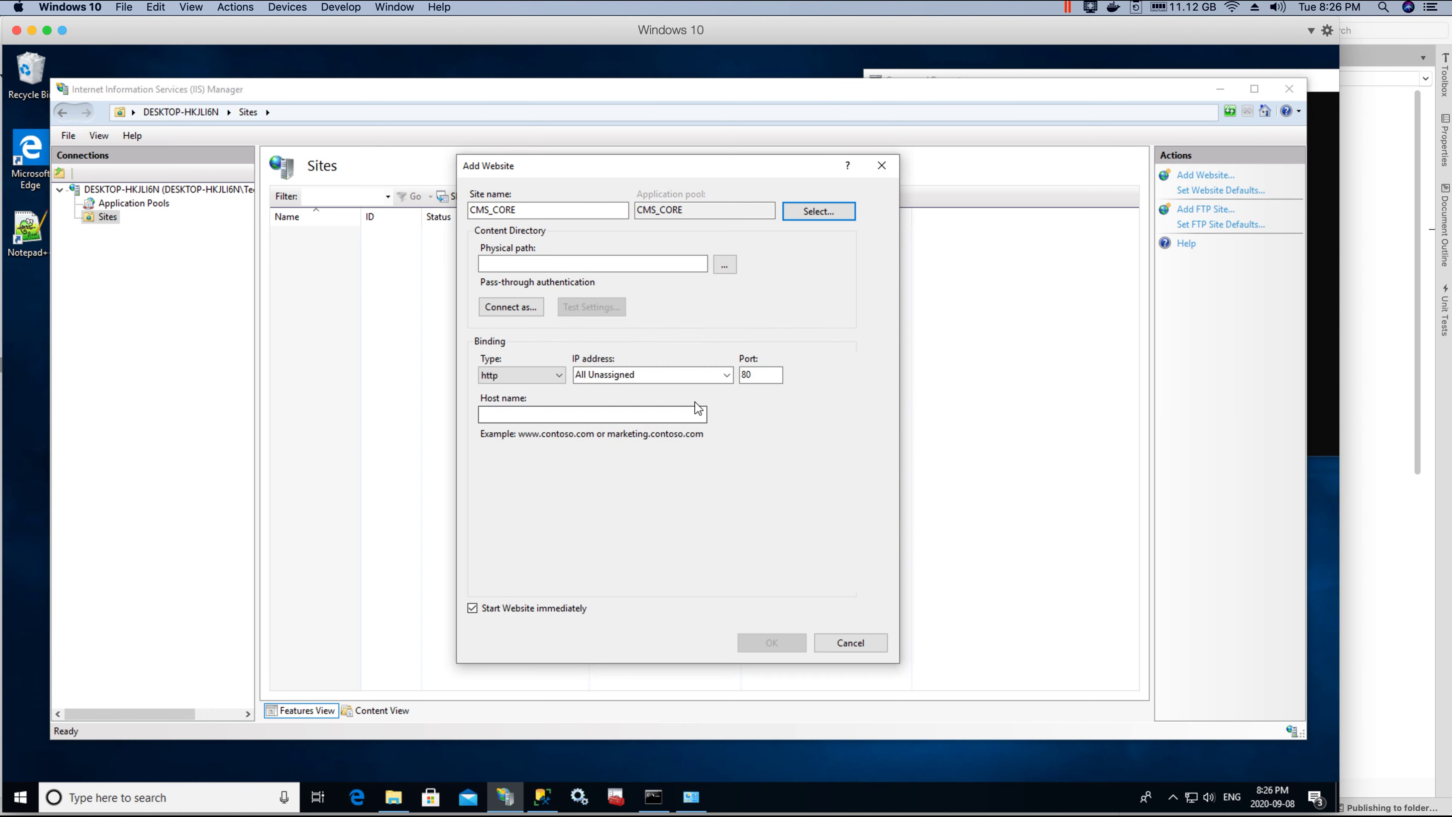
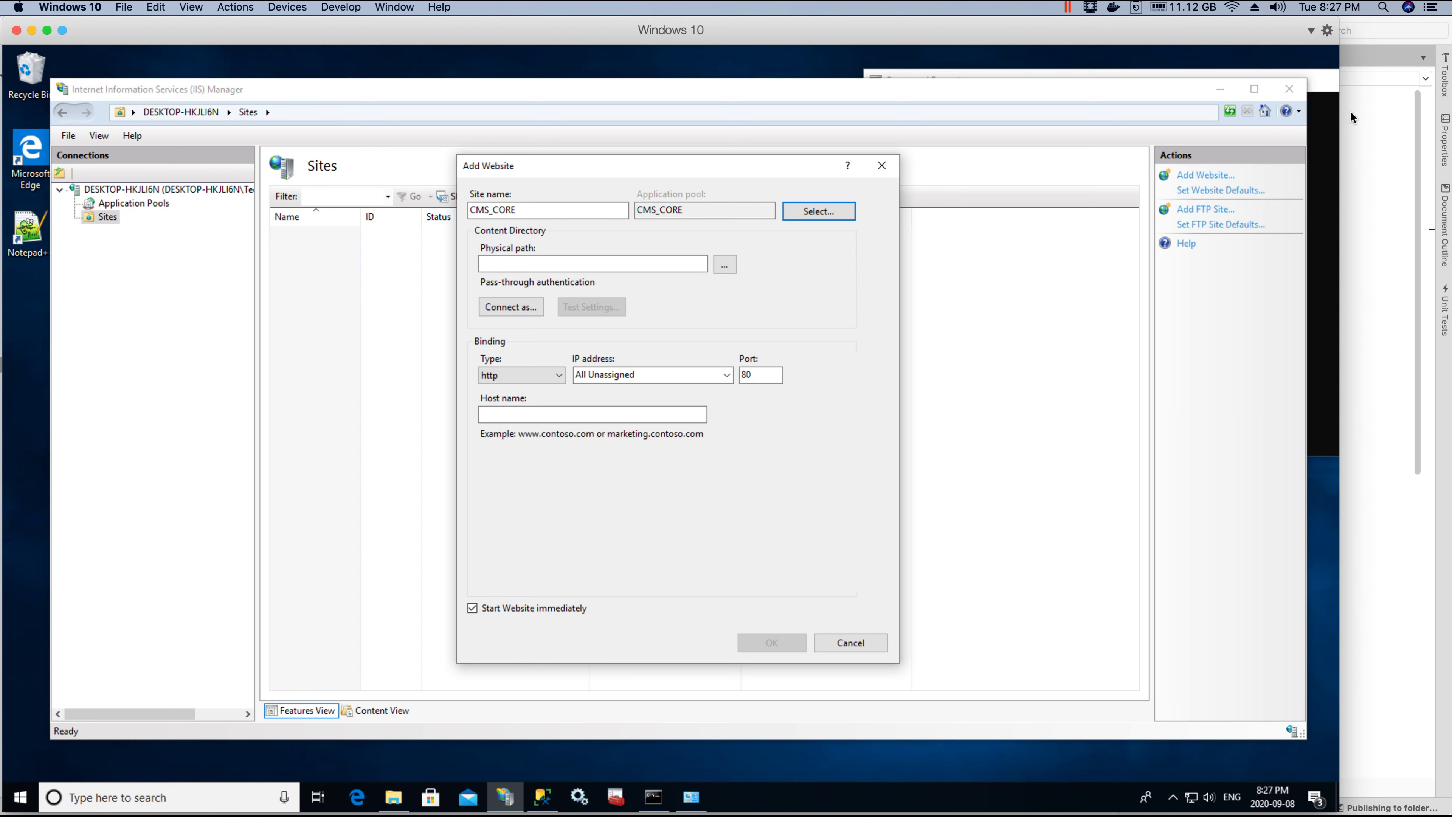
Step: Check the published app folder on the Mac desktop, then copy it for the Windows VM
key("super+alt+2")
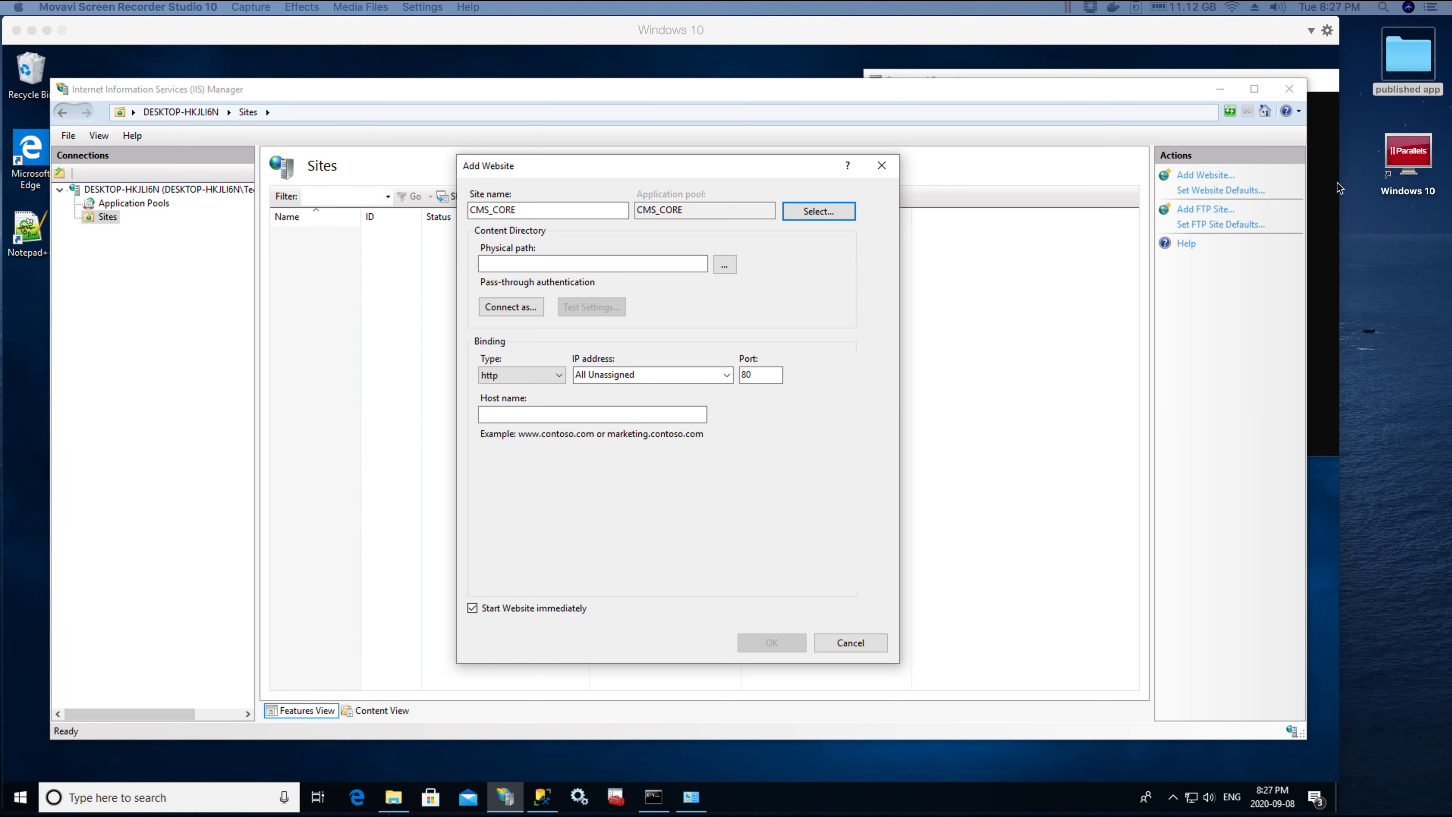
left_click(1411, 56)
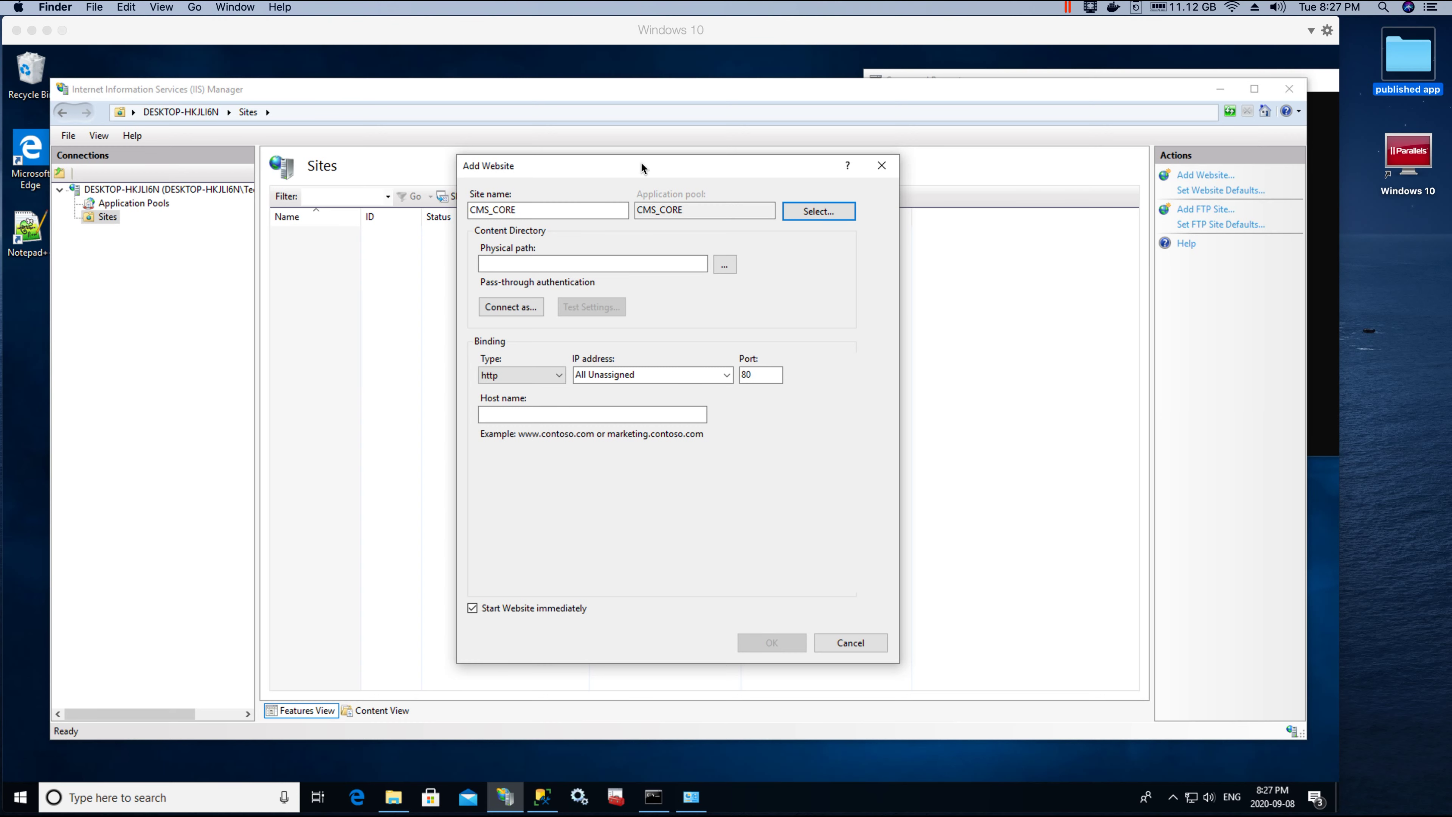
double_click(1396, 57)
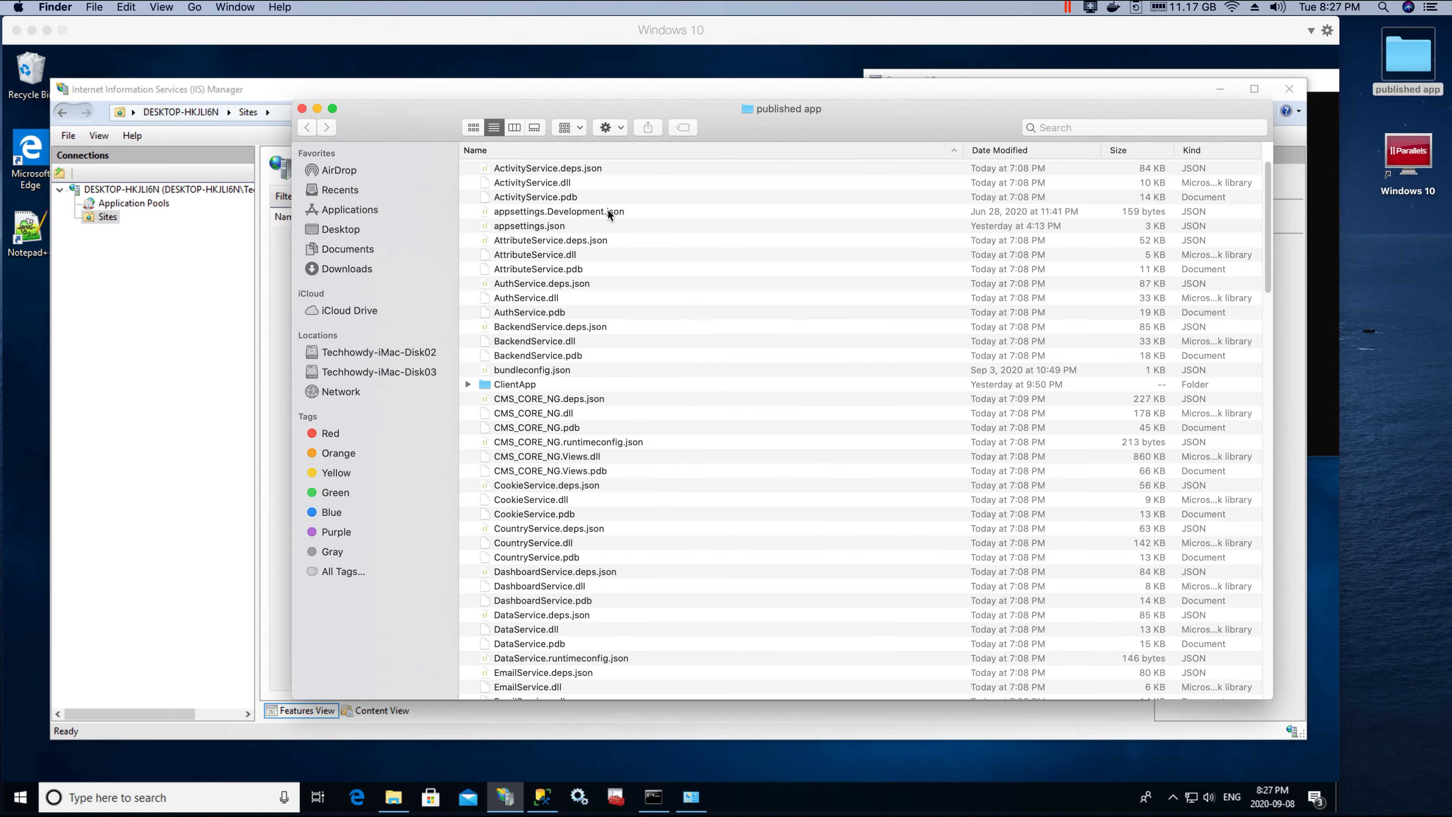
left_click(303, 108)
right_click(1396, 54)
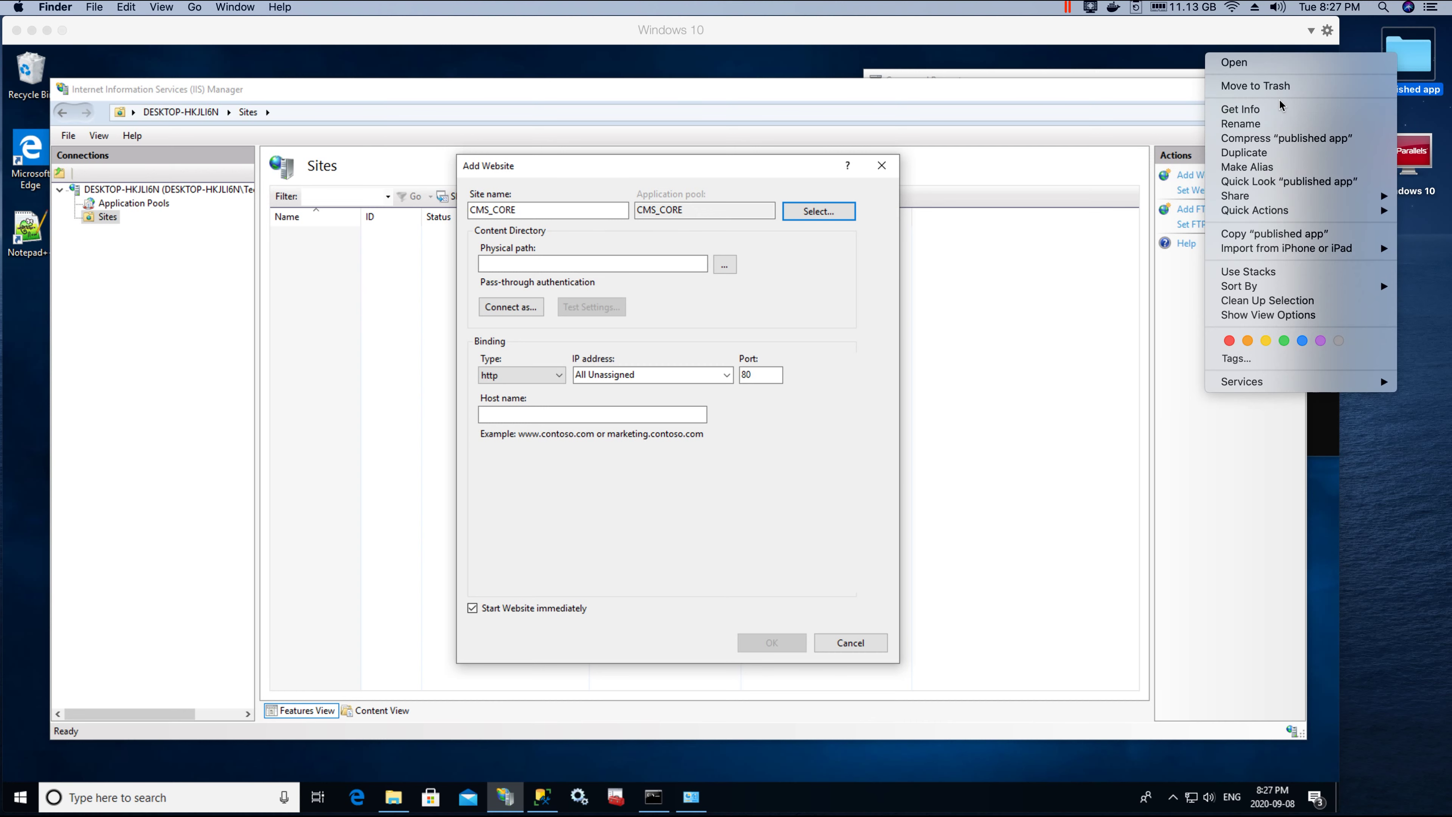
left_click(1238, 235)
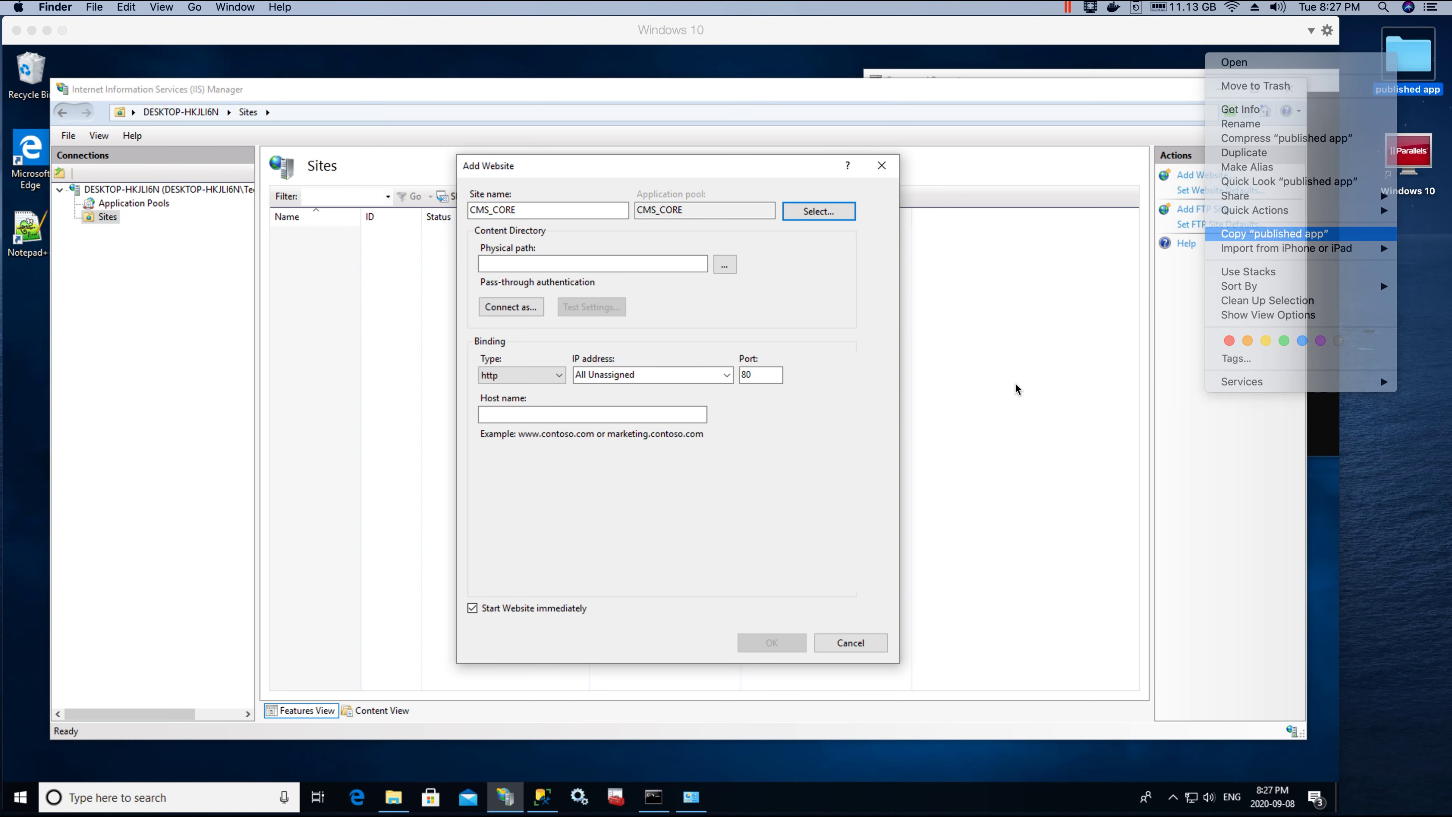
left_click(398, 804)
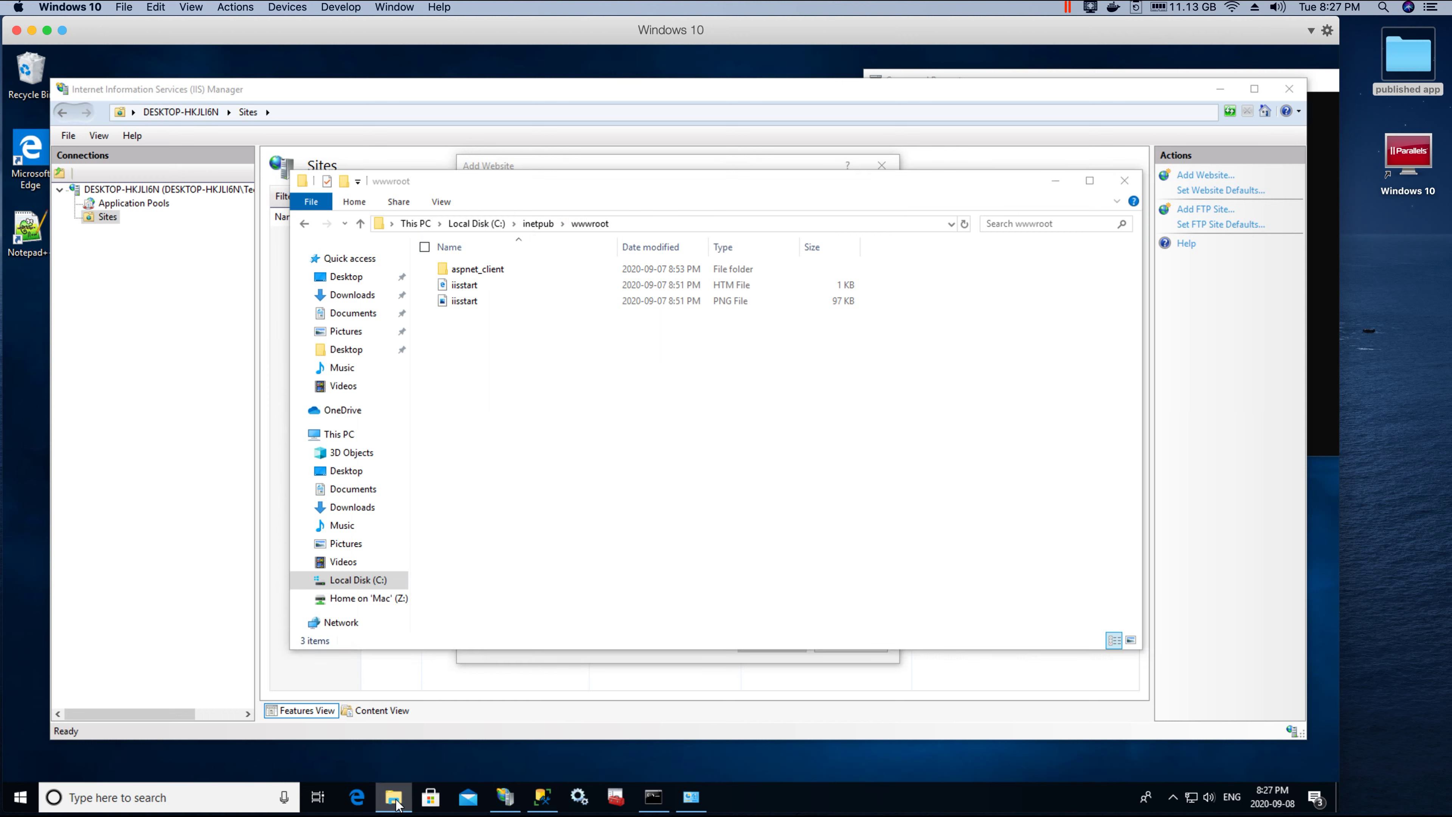
Step: Paste the published app folder into C:\inetpub\wwwroot, granting permission for the copy
left_click(366, 580)
left_click(465, 274)
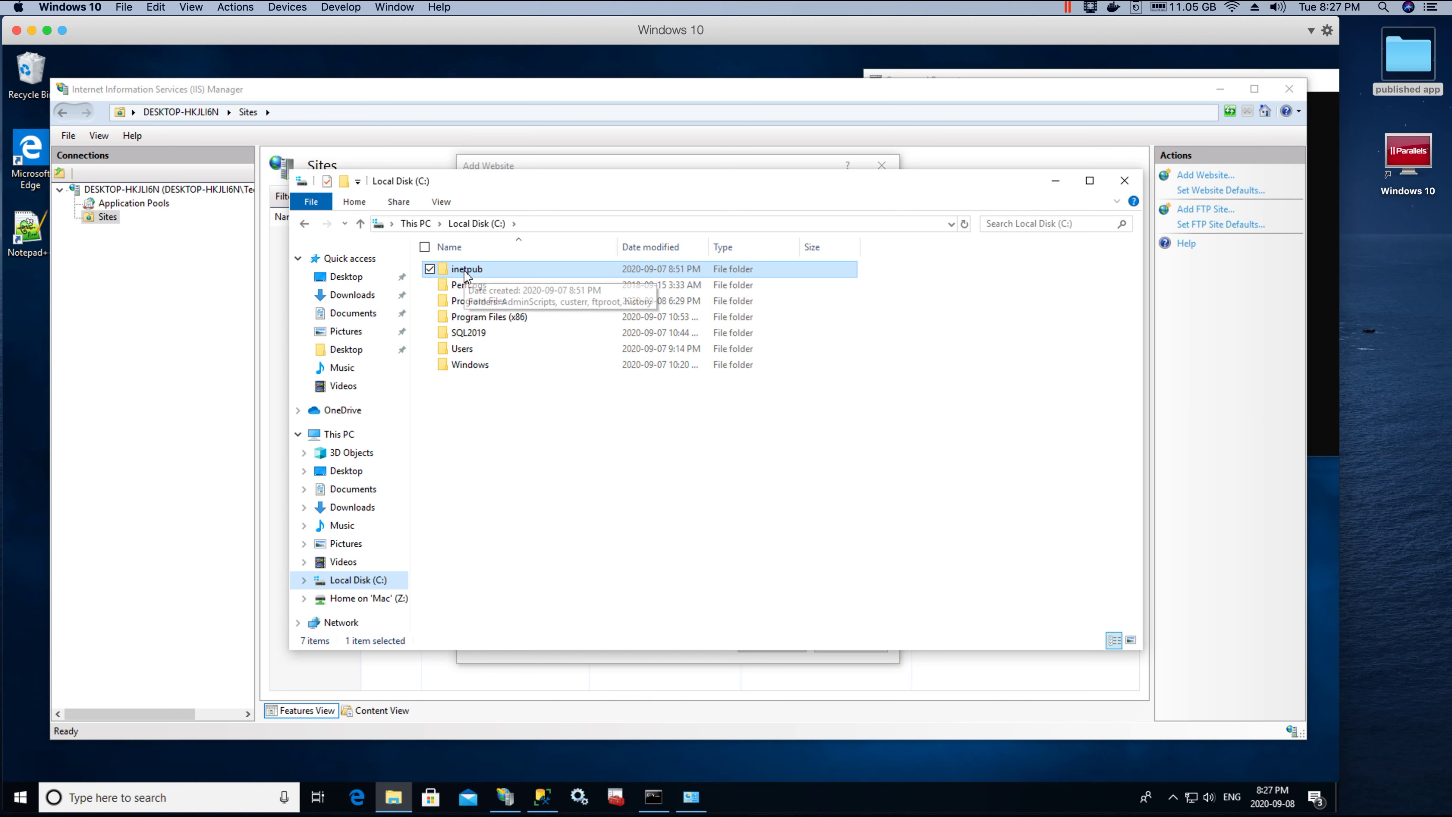
double_click(465, 270)
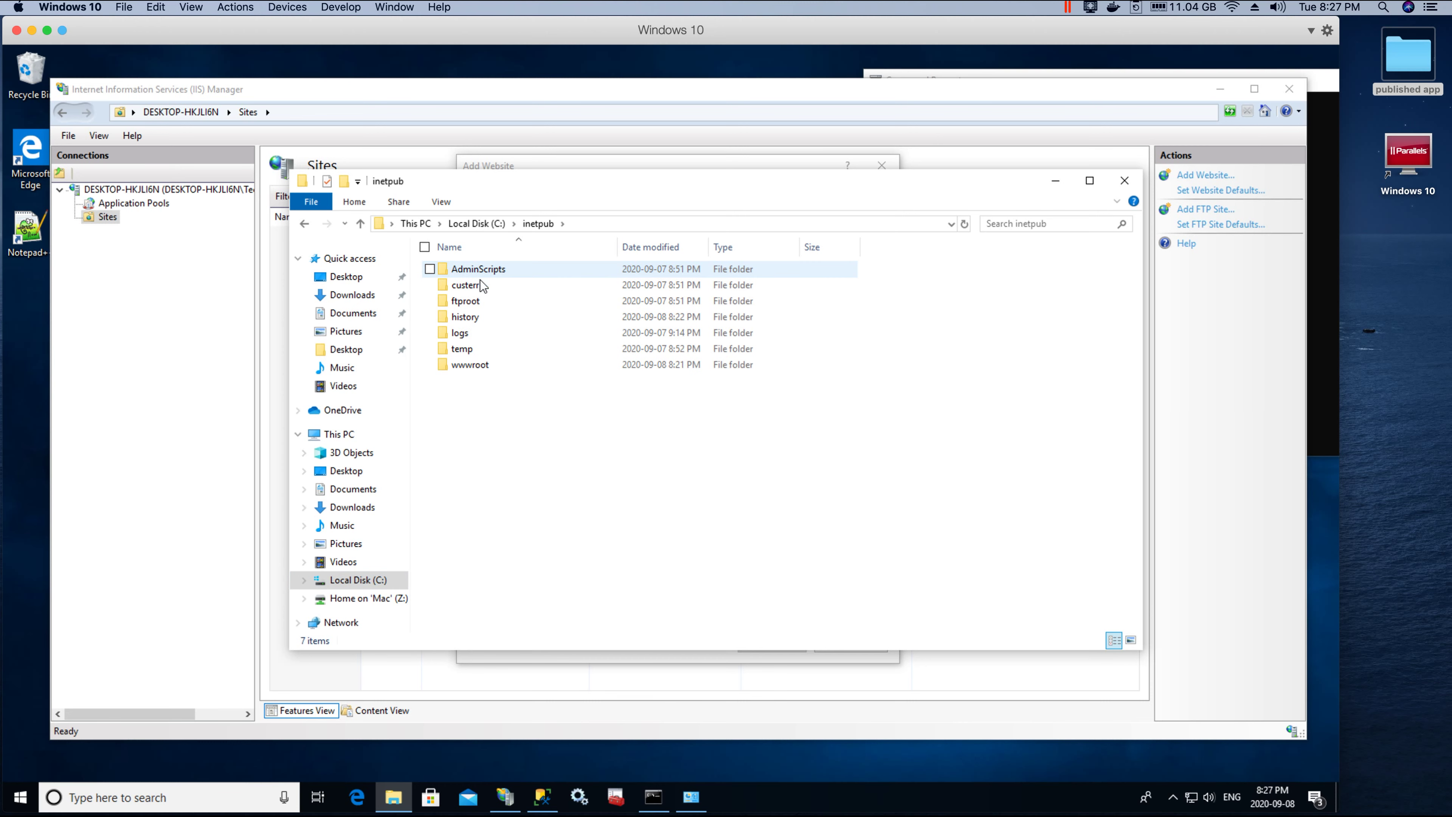
left_click(465, 367)
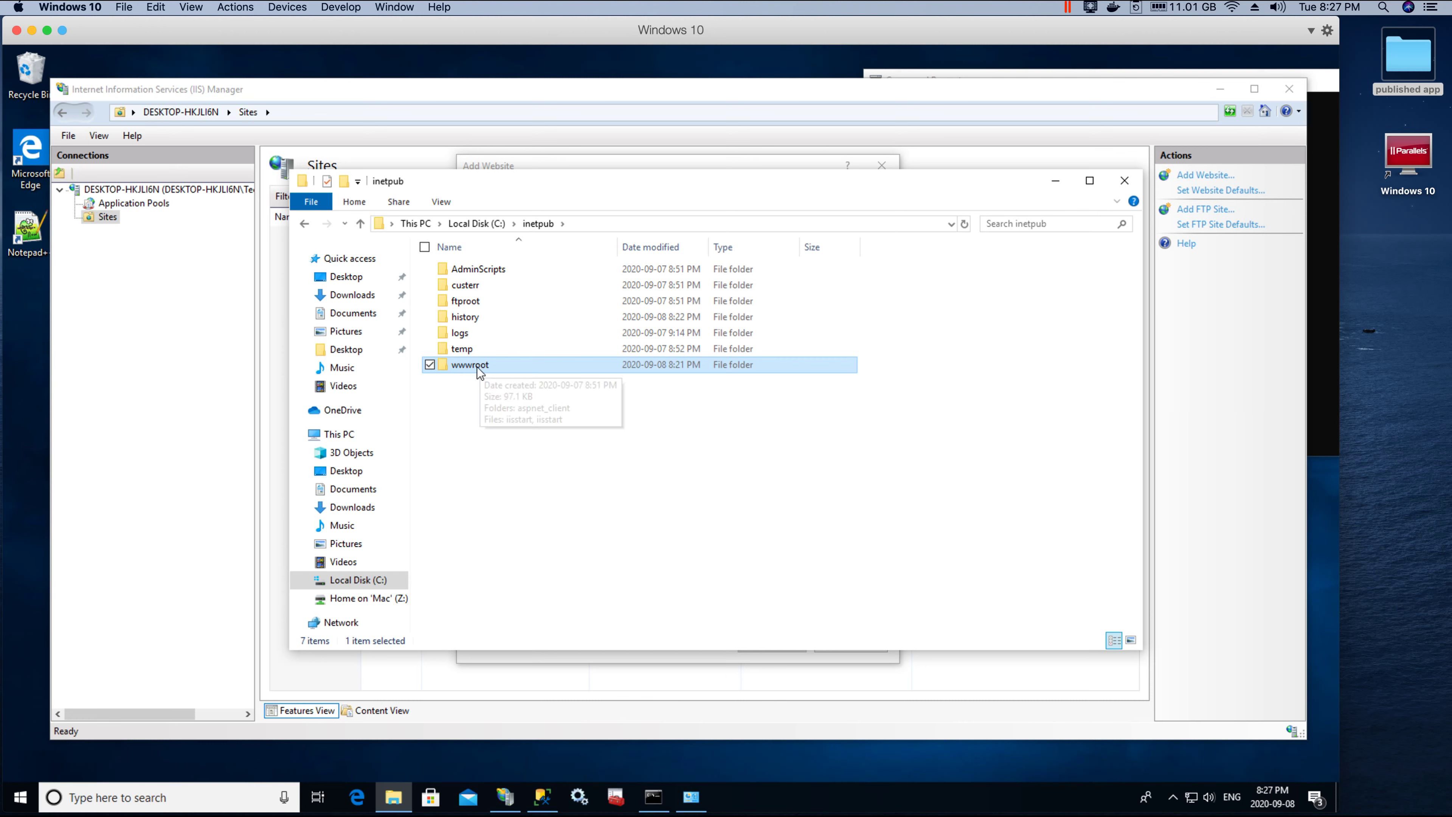
double_click(476, 366)
key("ctrl+v")
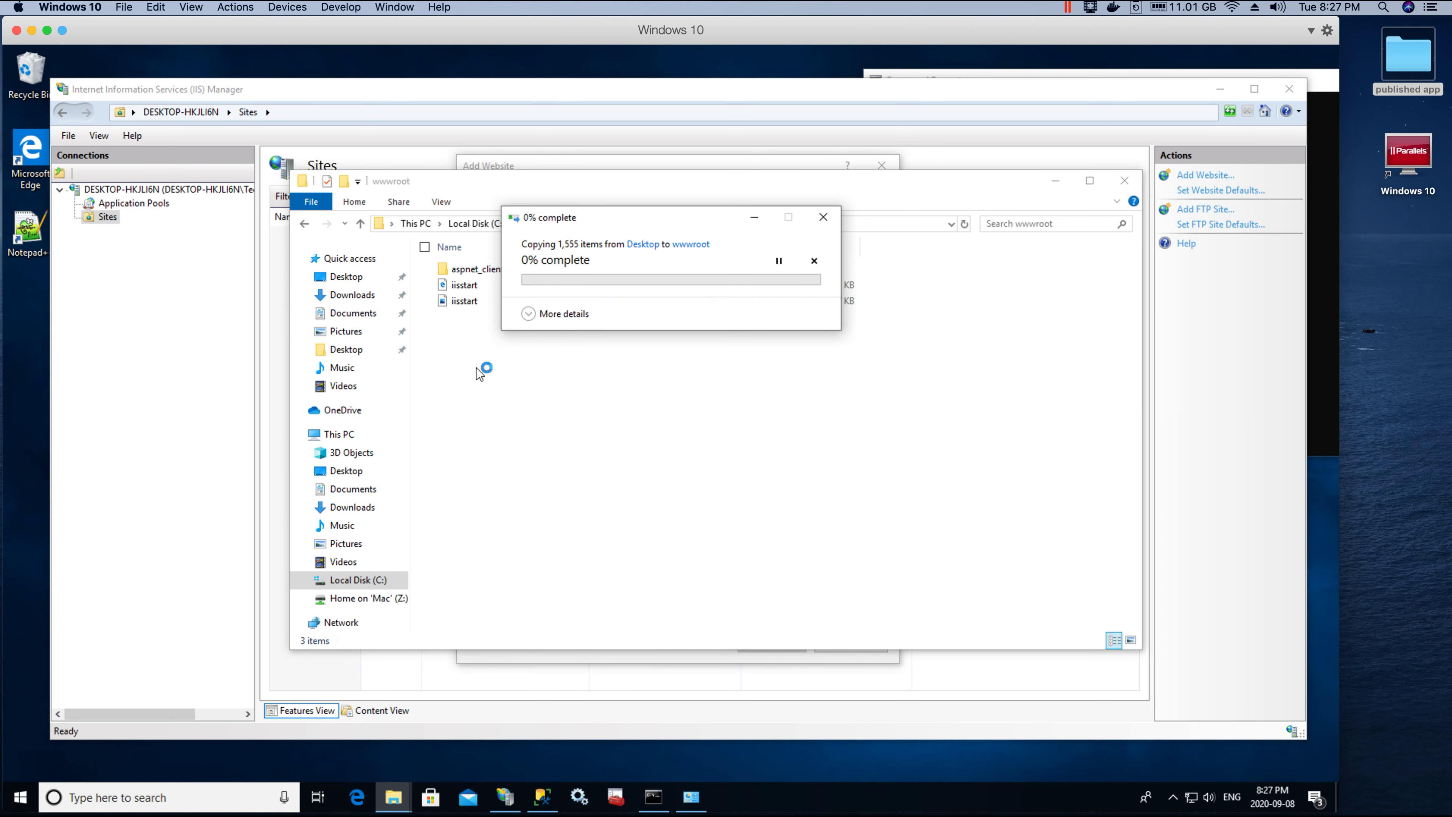
left_click(626, 332)
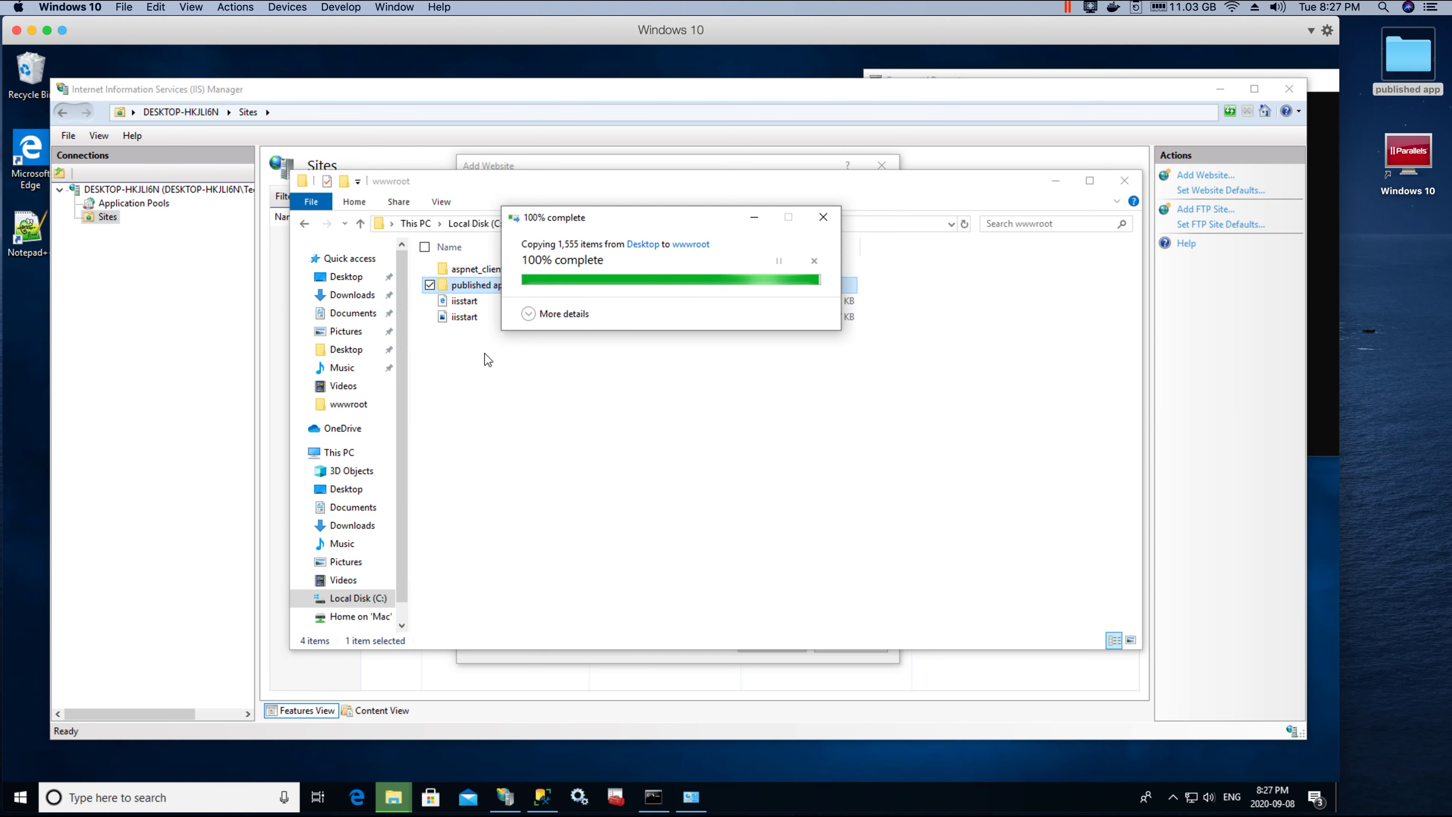
Step: Rename the pasted folder to CMS_CORE and open it
right_click(481, 286)
left_click(343, 584)
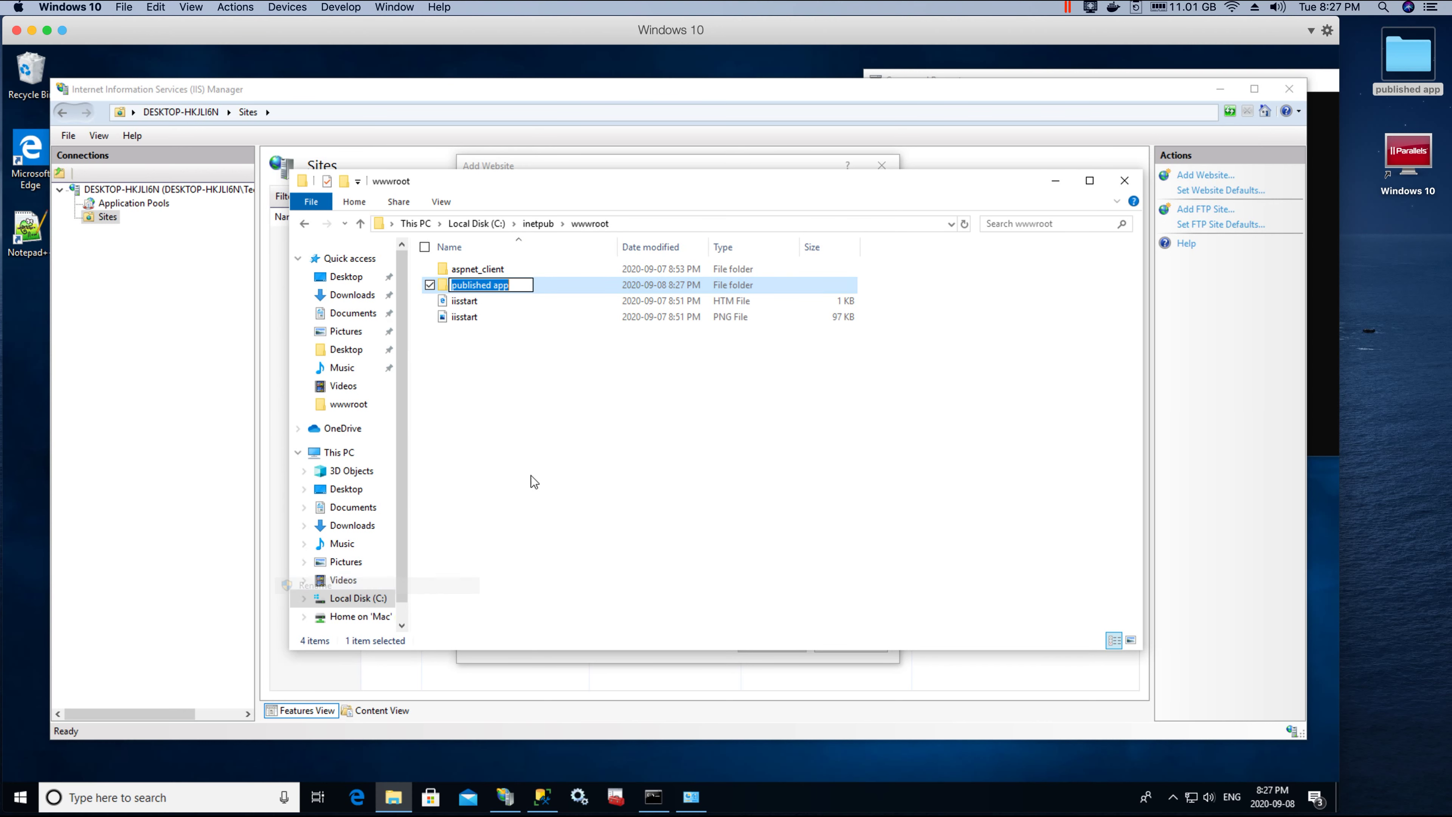
type("CMS")
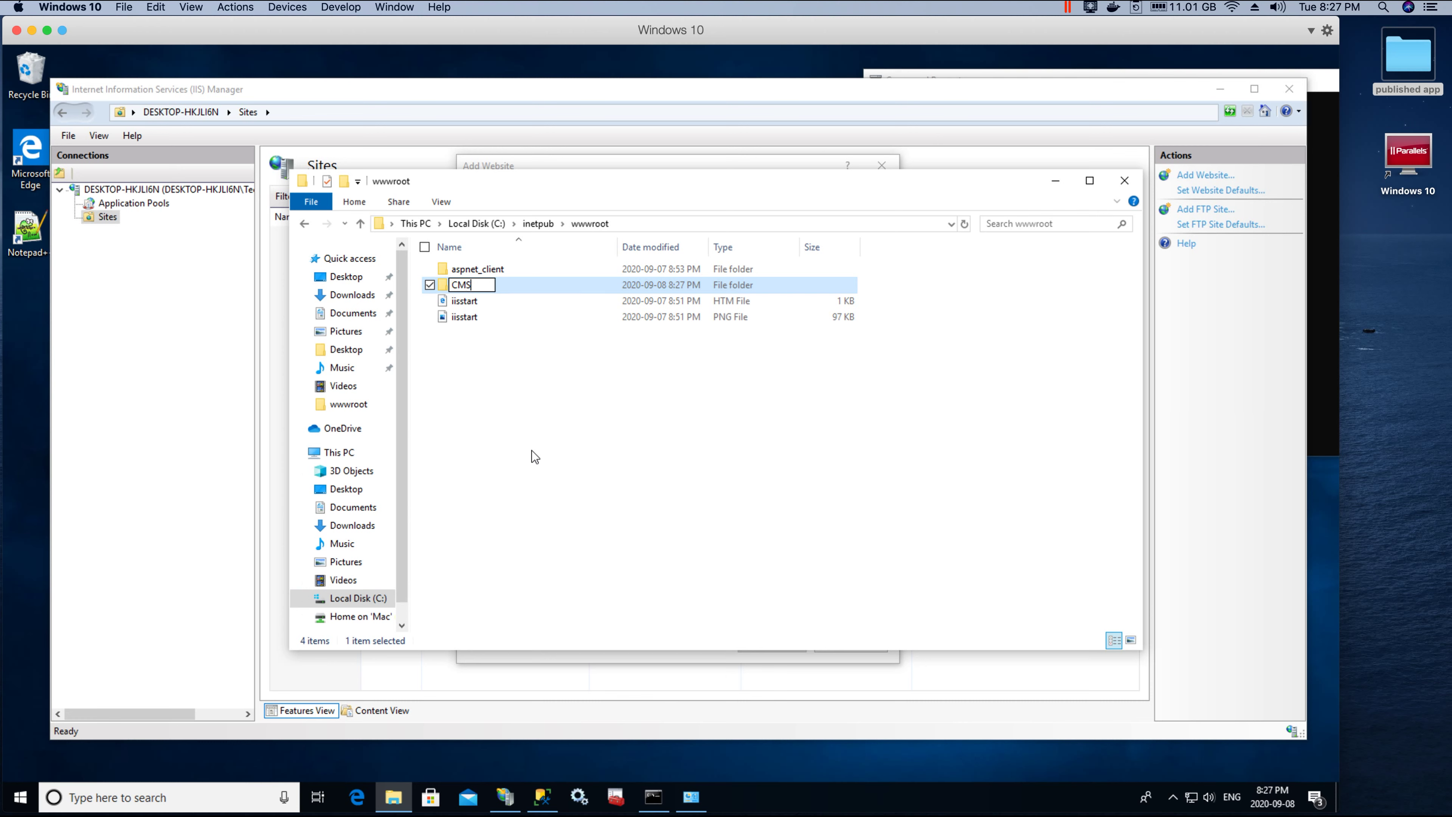
type("_CORE")
left_click(472, 329)
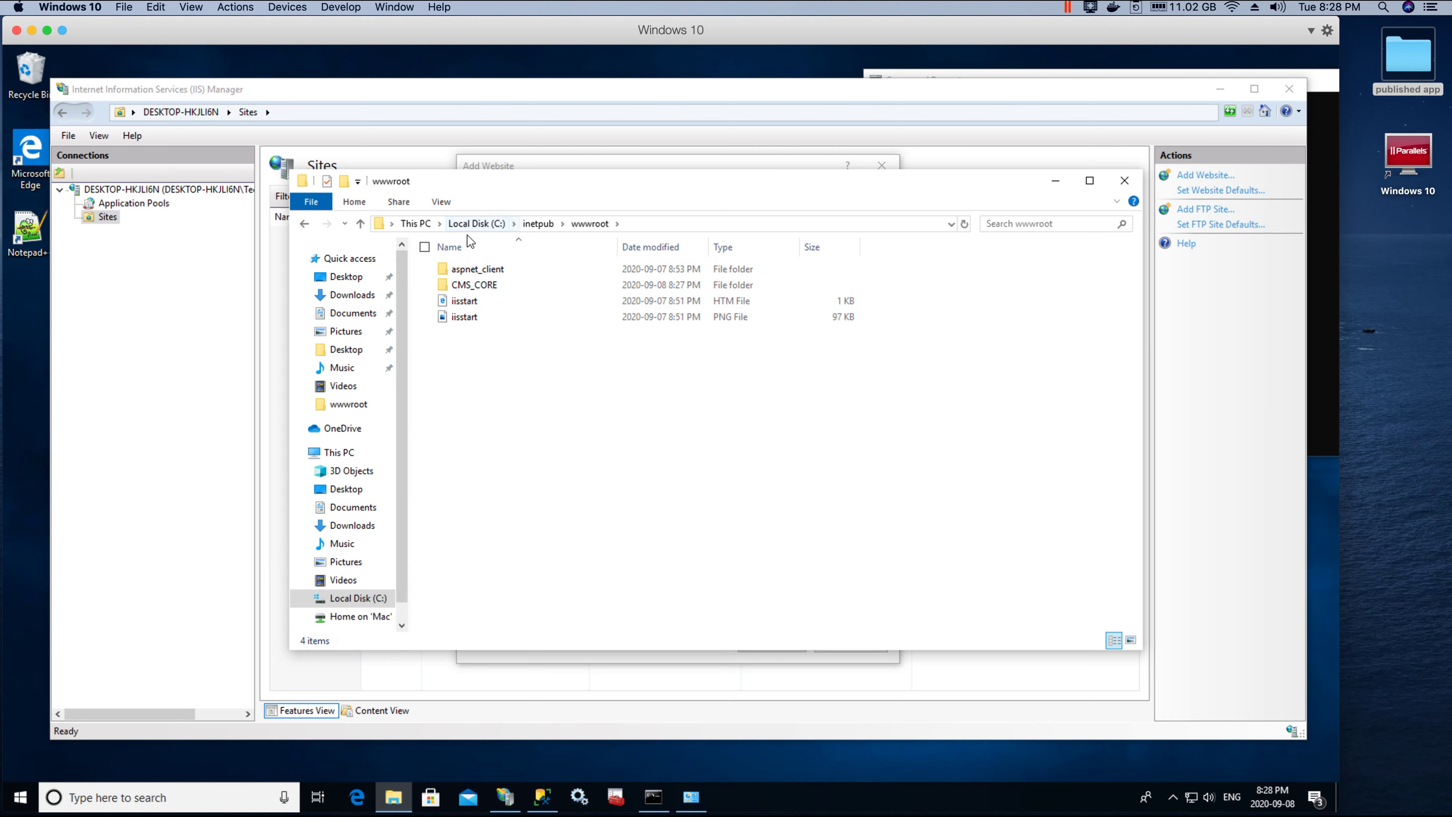
double_click(476, 285)
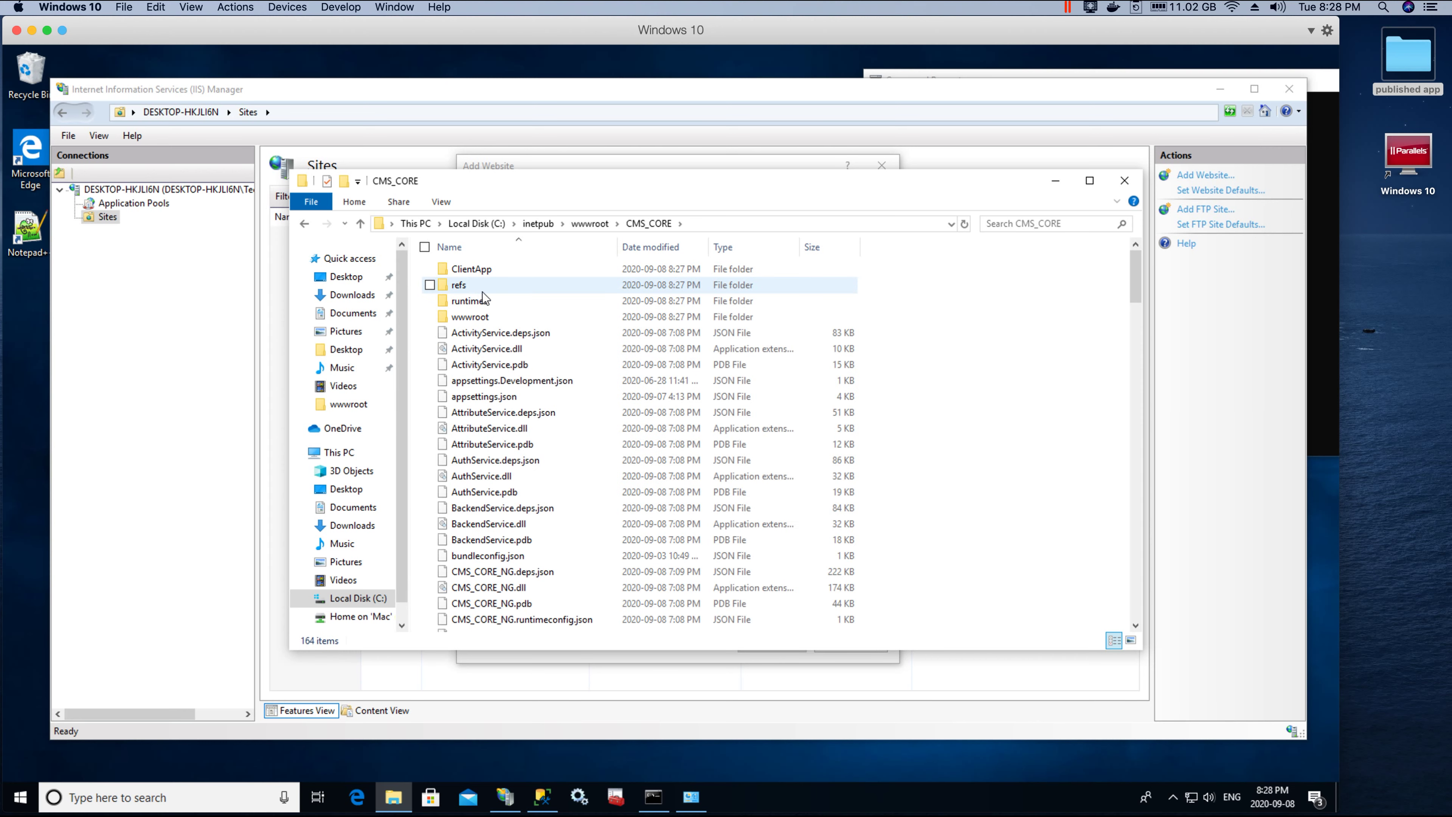
Step: Open appsettings.json in Notepad++ and select its DEV and PROD connection strings
right_click(485, 399)
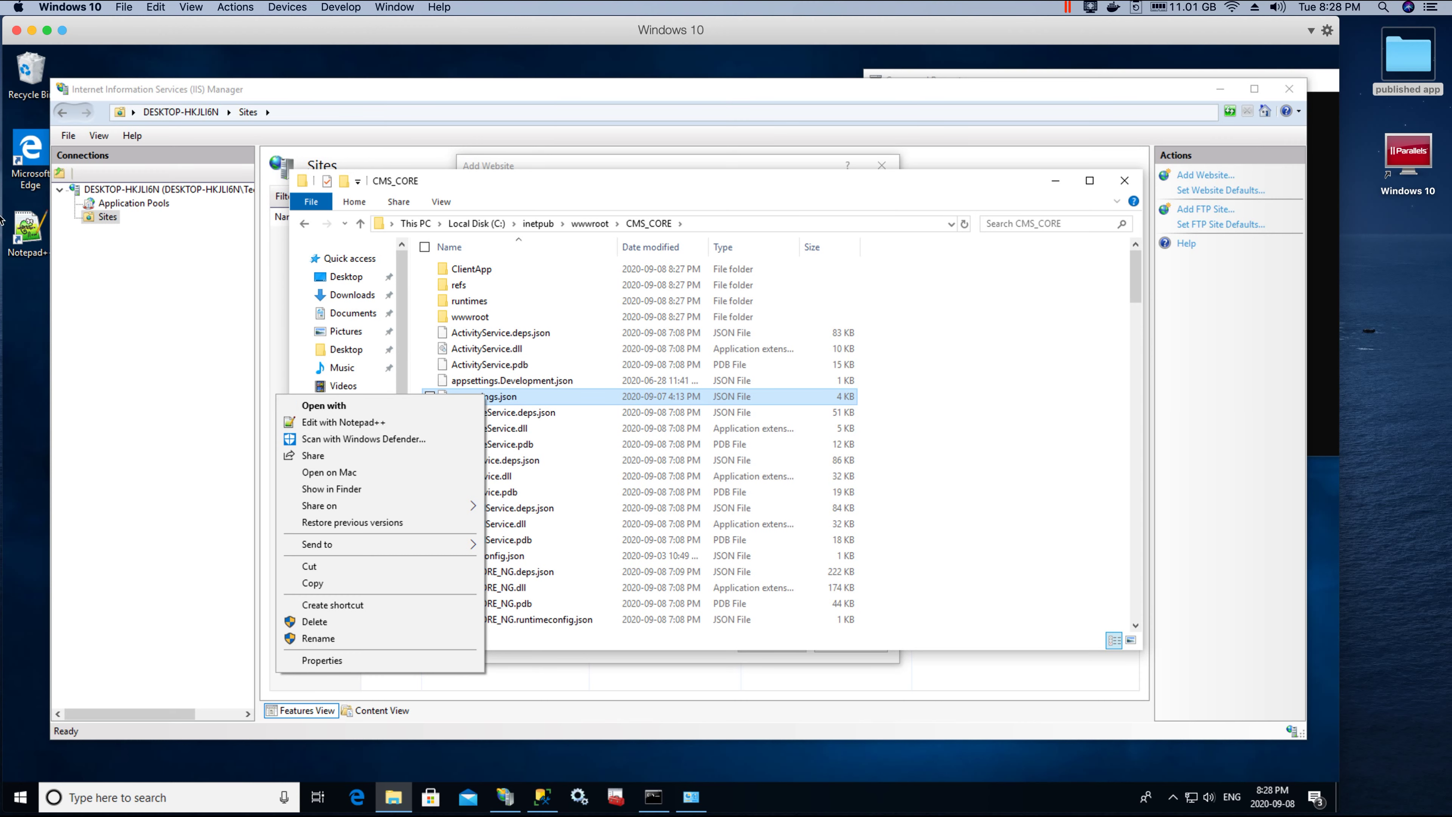
left_click(340, 423)
left_click(636, 167)
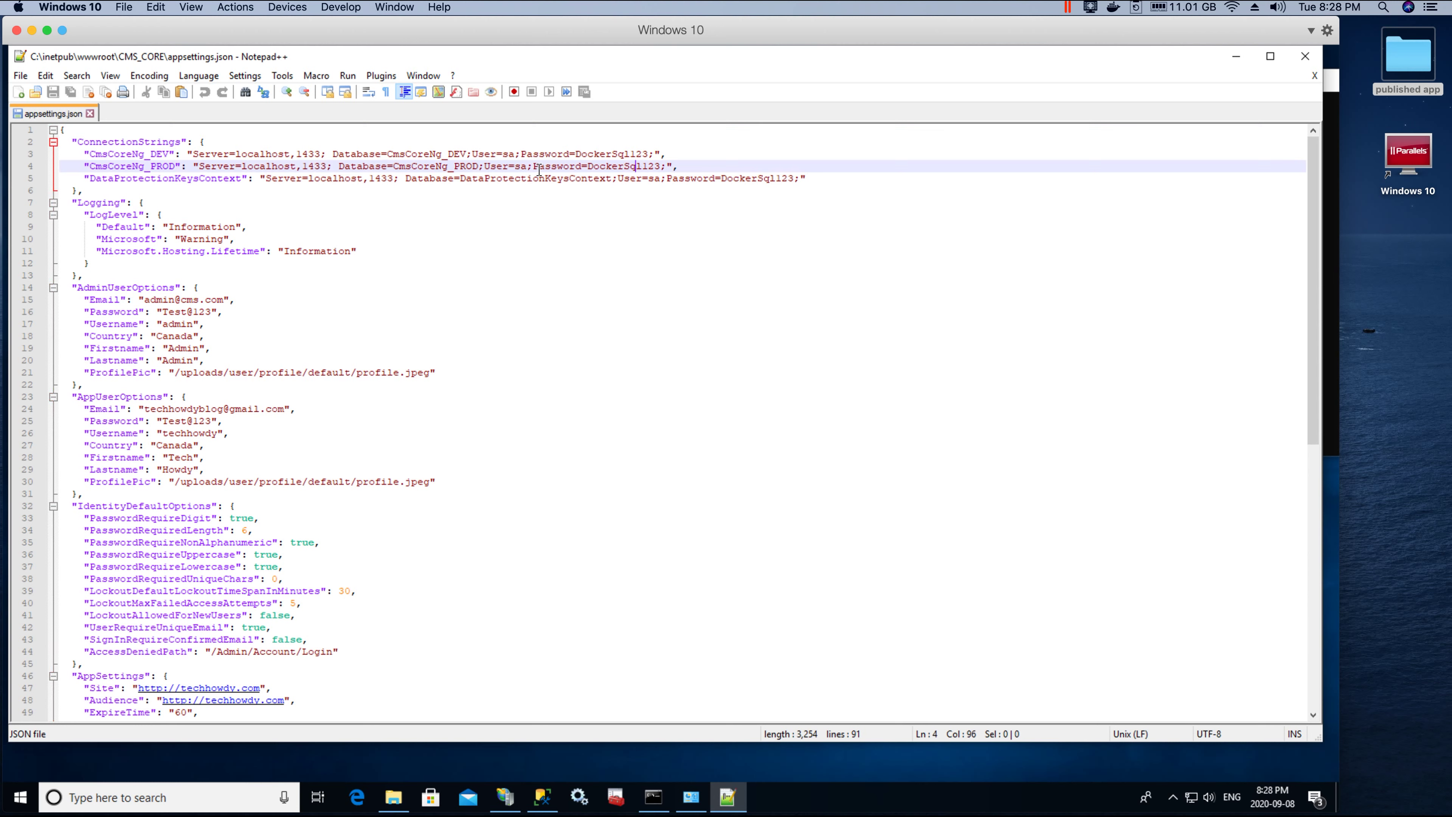
left_click_drag(195, 154, 327, 154)
left_click_drag(531, 154, 558, 153)
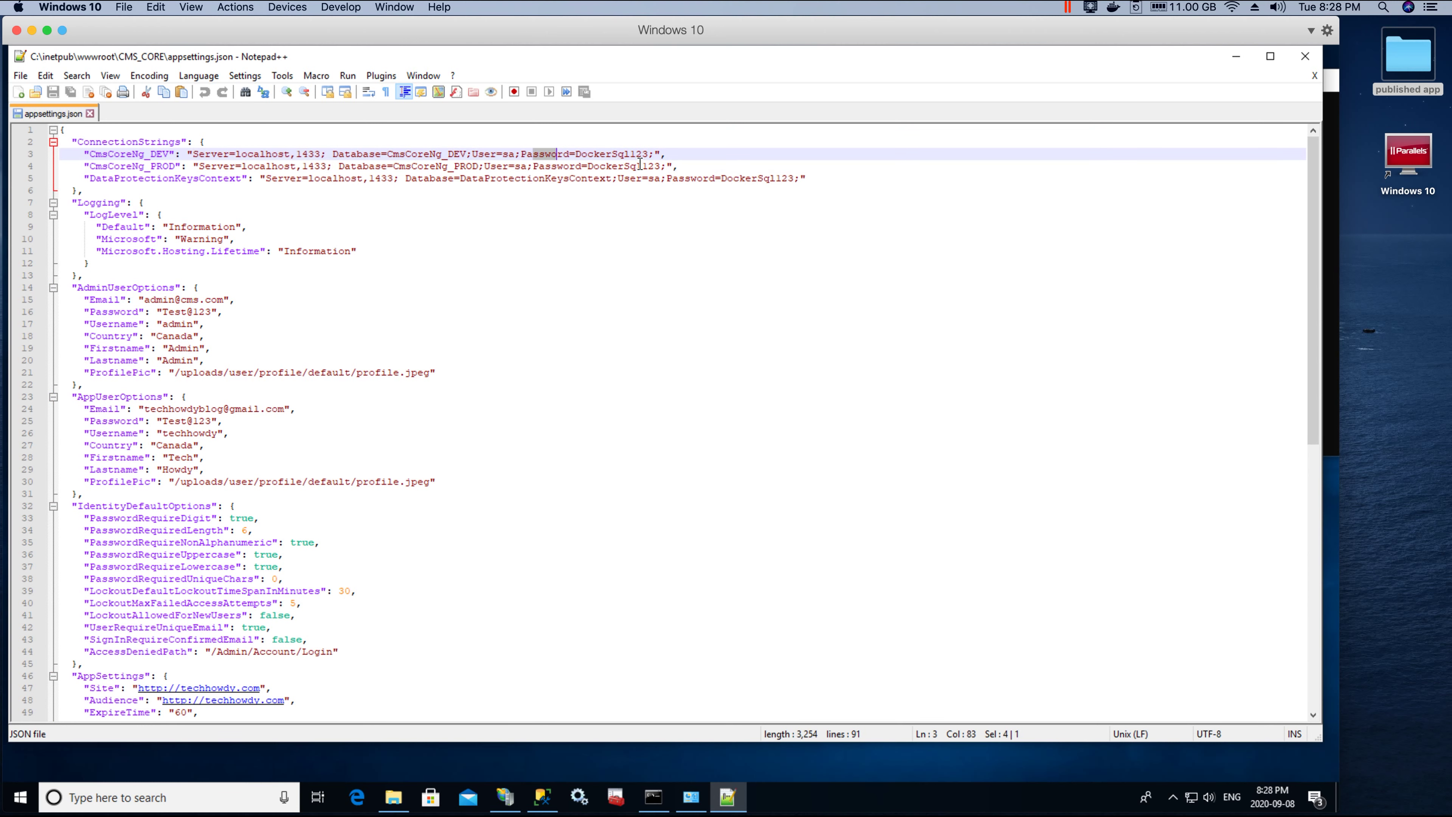
left_click(640, 165, "shift")
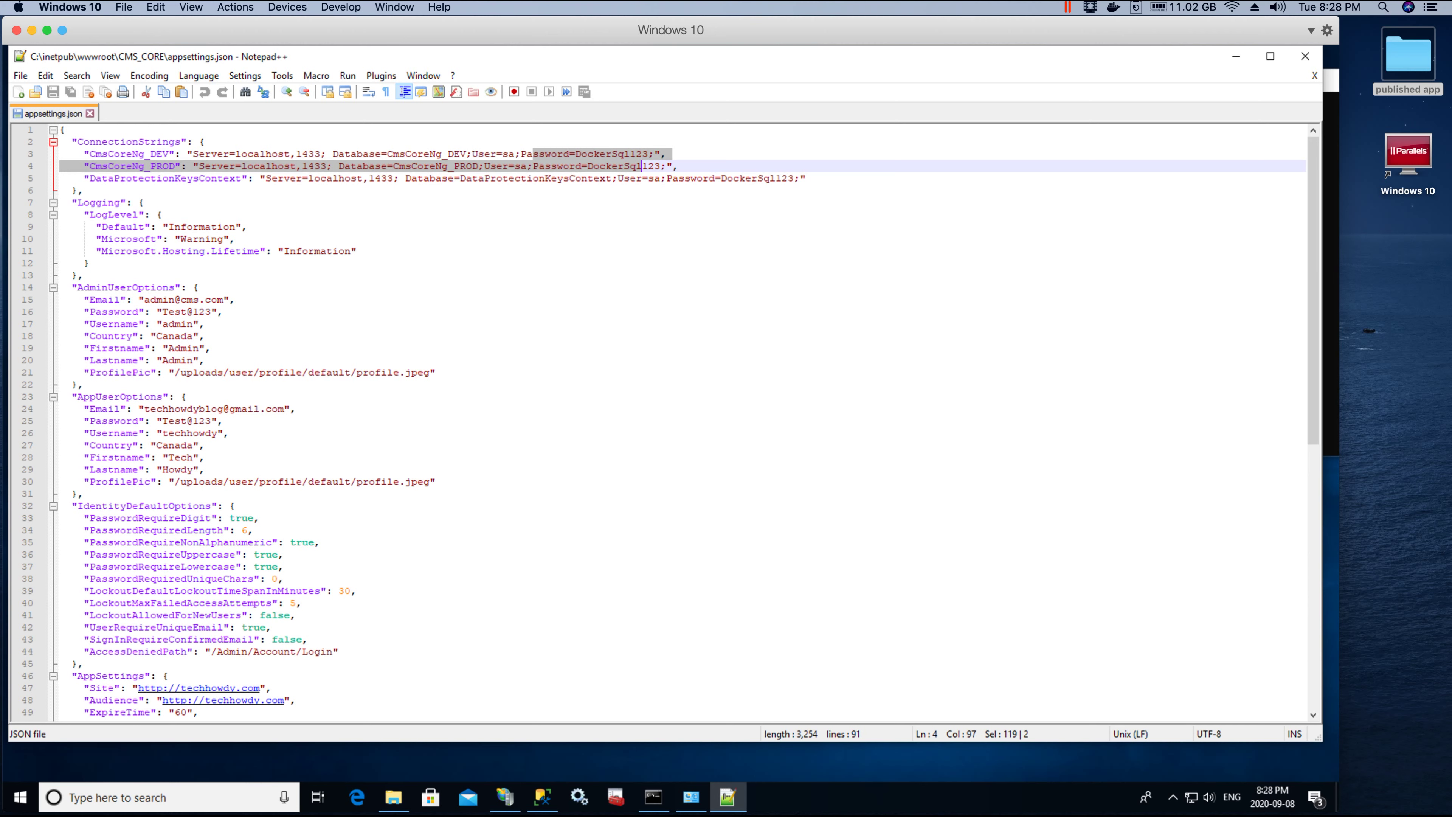
left_click(540, 796)
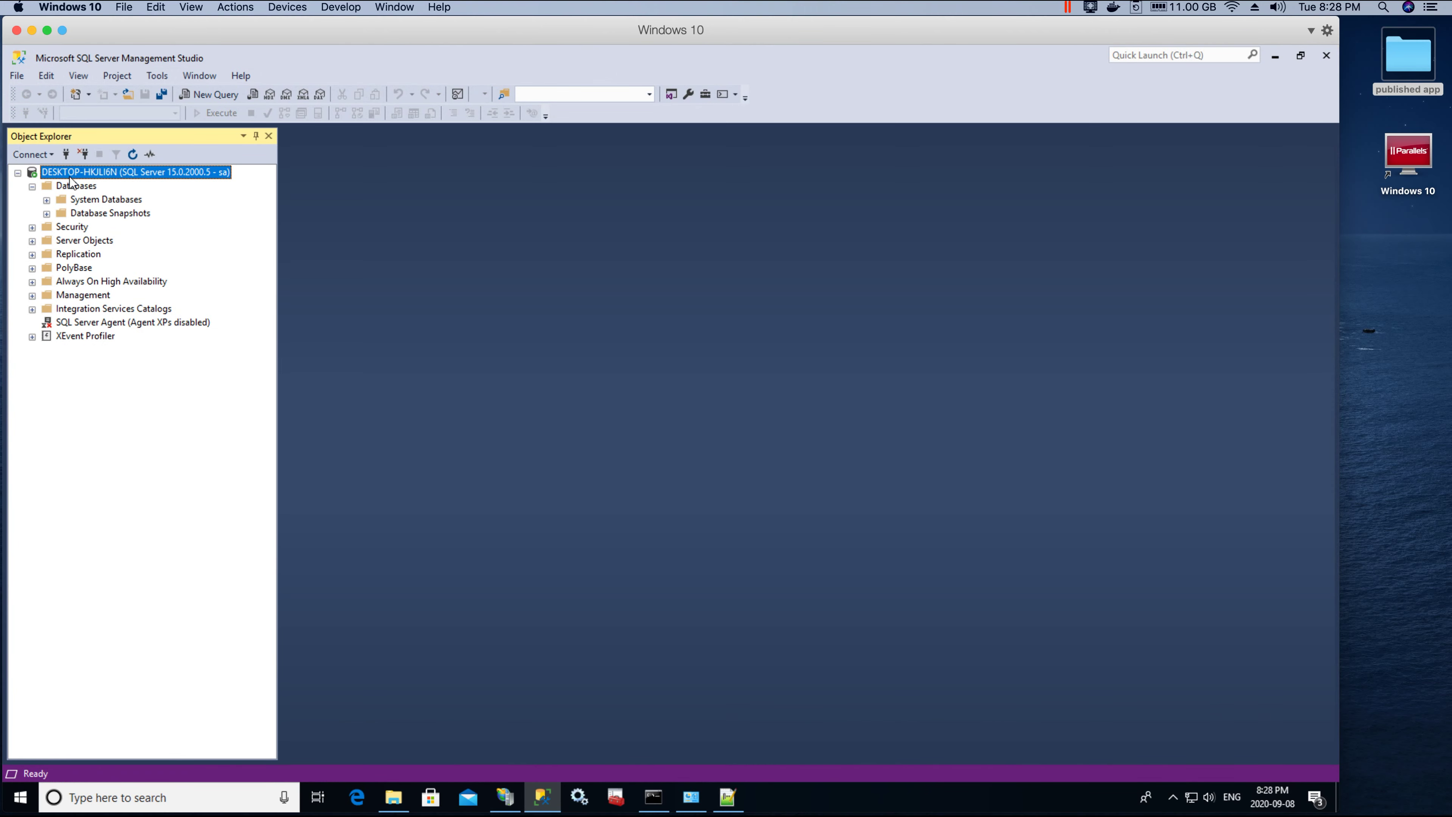
Step: Select the server name DESKTOP-HKJLI6N in SSMS's Connect to Server dialog
left_click(67, 155)
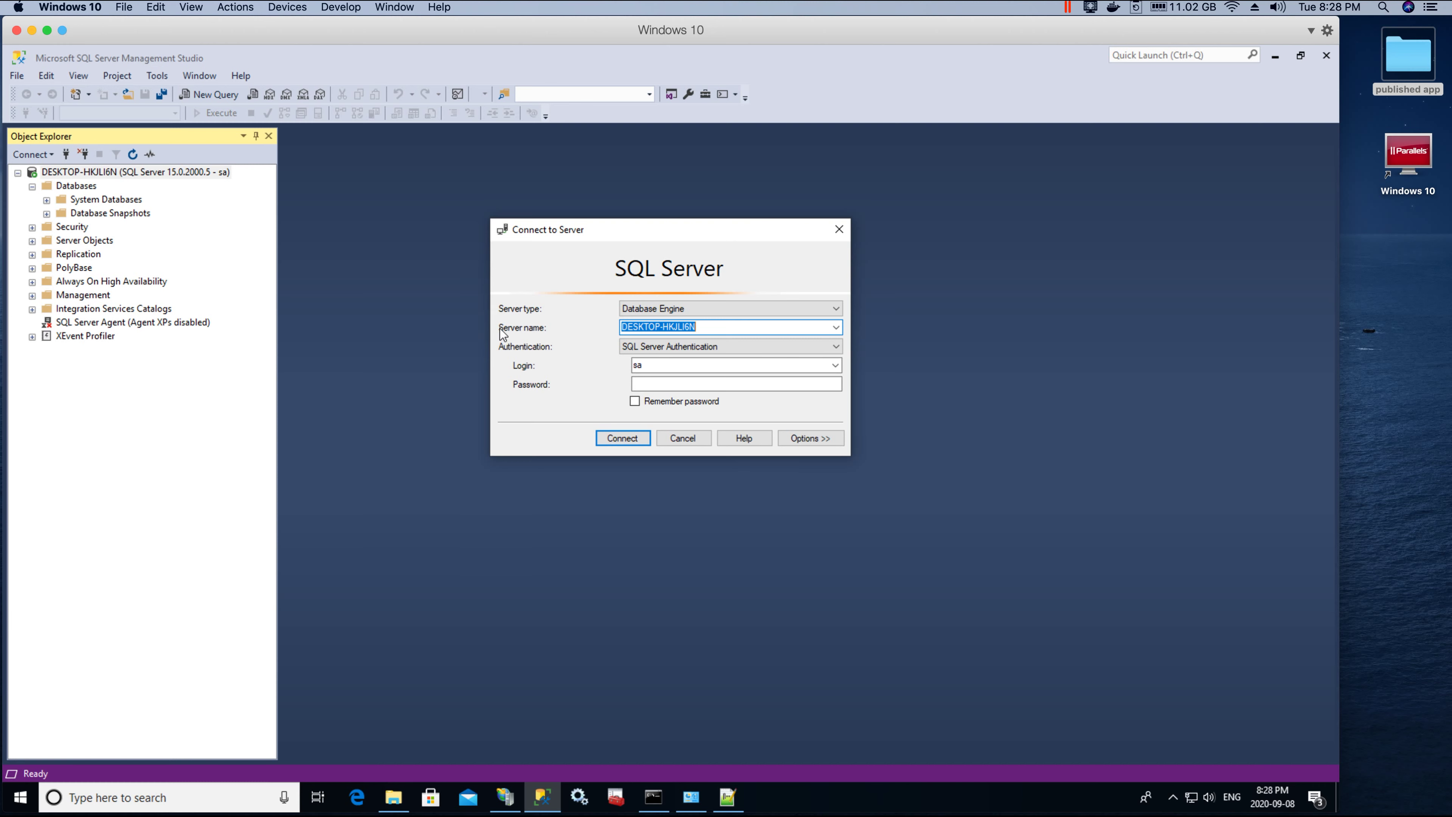
left_click(715, 327)
left_click_drag(723, 324, 541, 317)
key("ctrl+c")
mouse_move(643, 800)
mouse_move(728, 796)
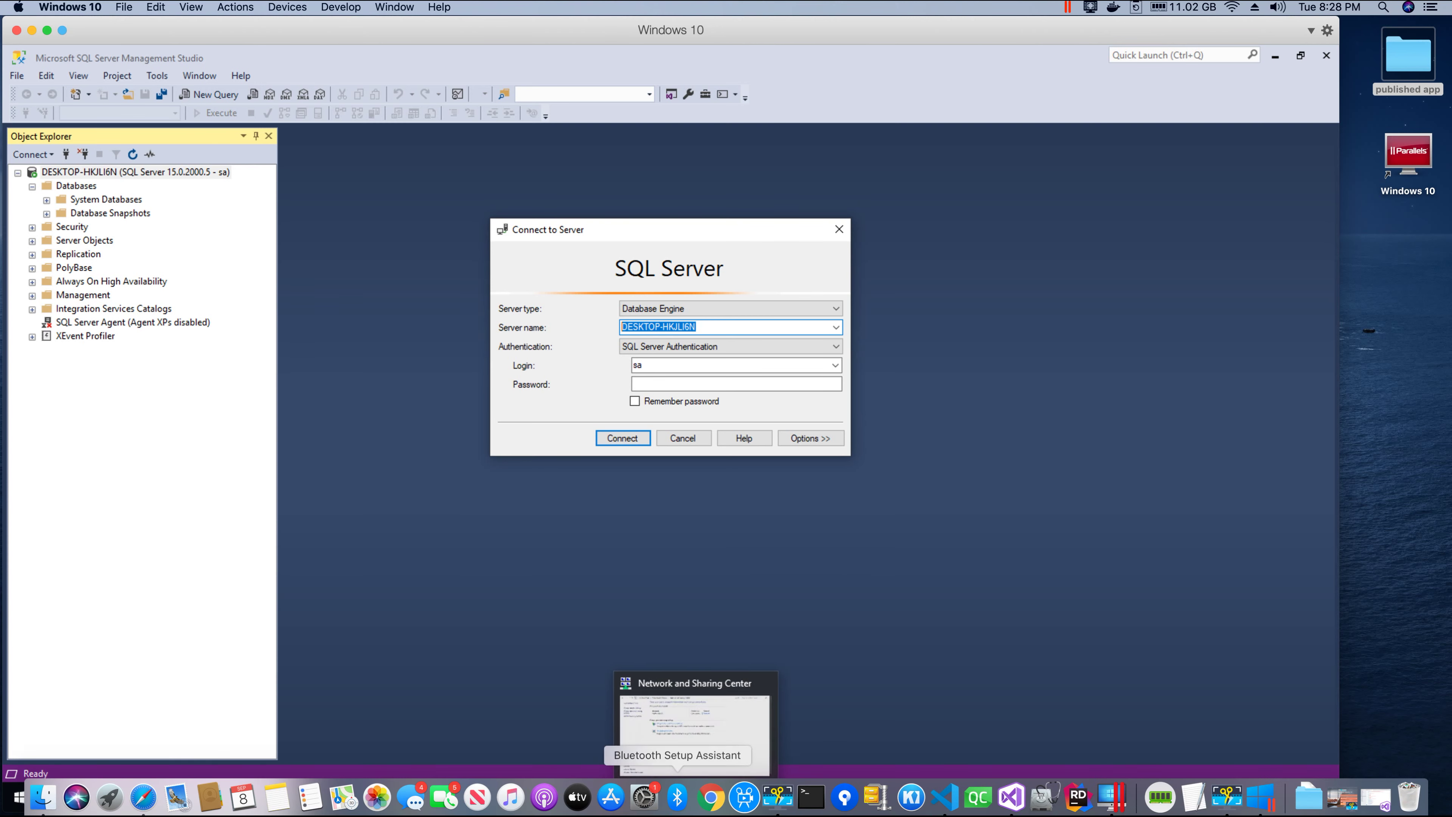
left_click(728, 797)
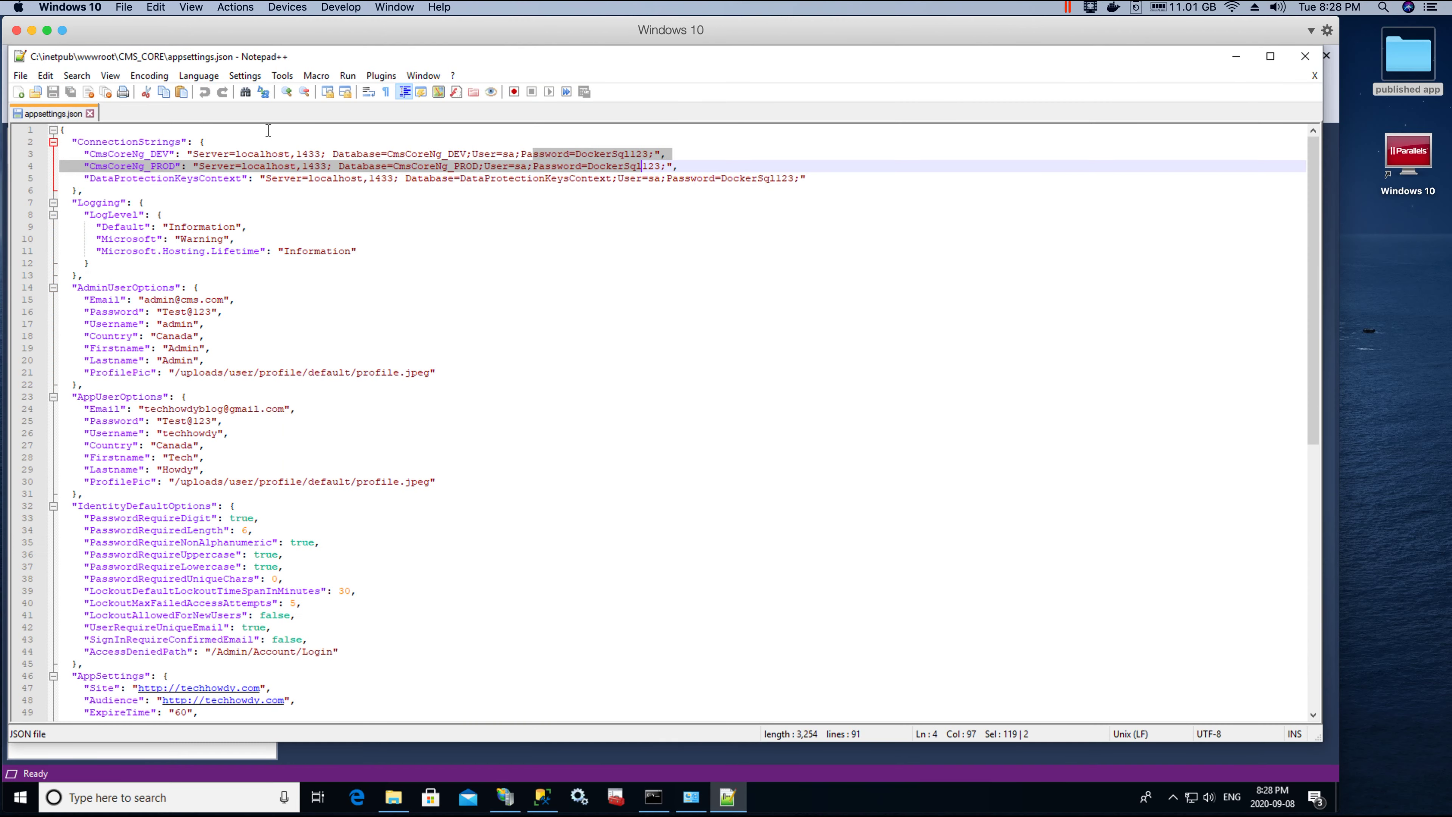
Step: Replace localhost,1433 with DESKTOP-HKJLI6N in the DEV, PROD and DataProtectionKeysContext strings
left_click(240, 153)
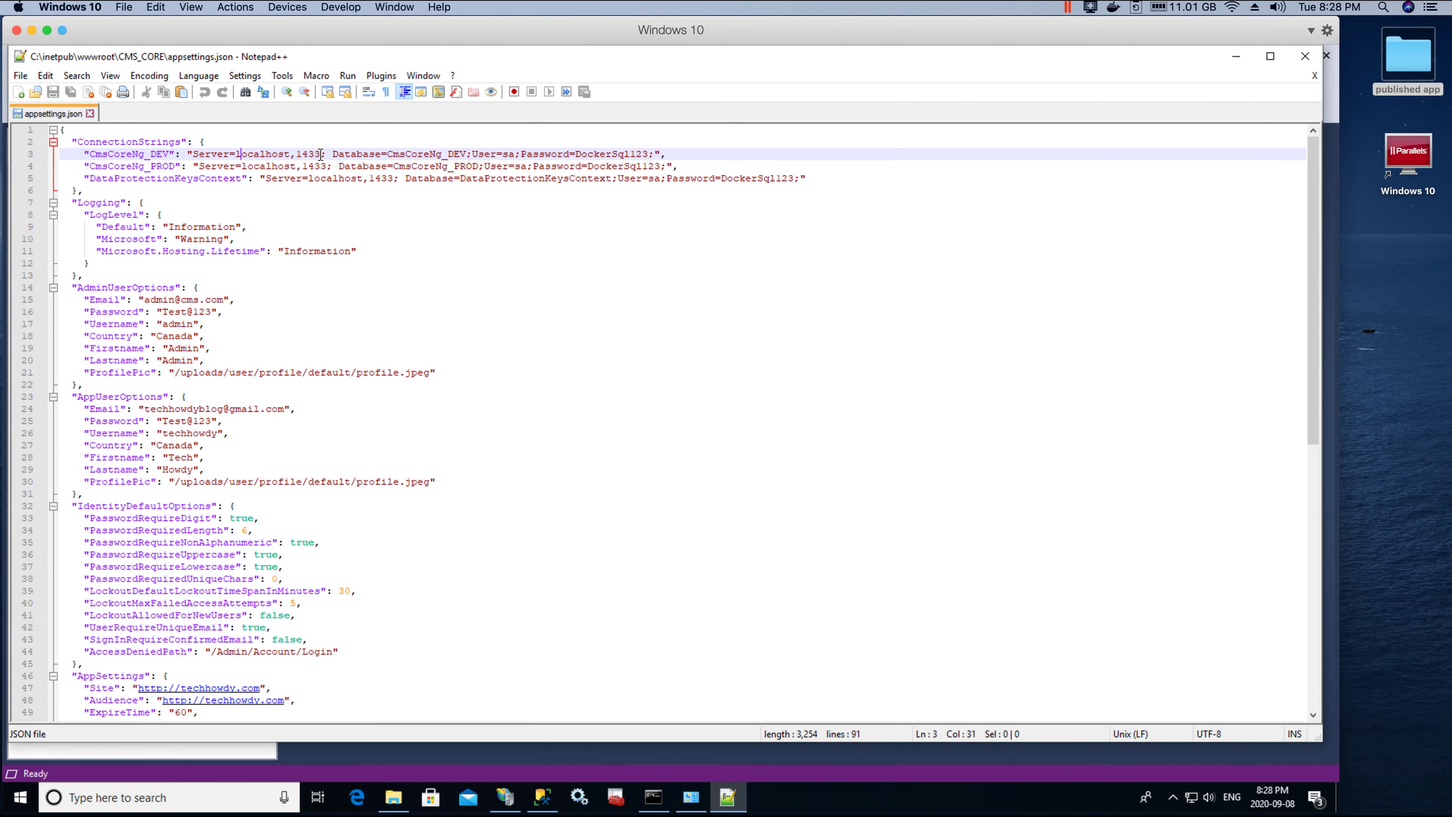
left_click_drag(321, 154, 227, 153)
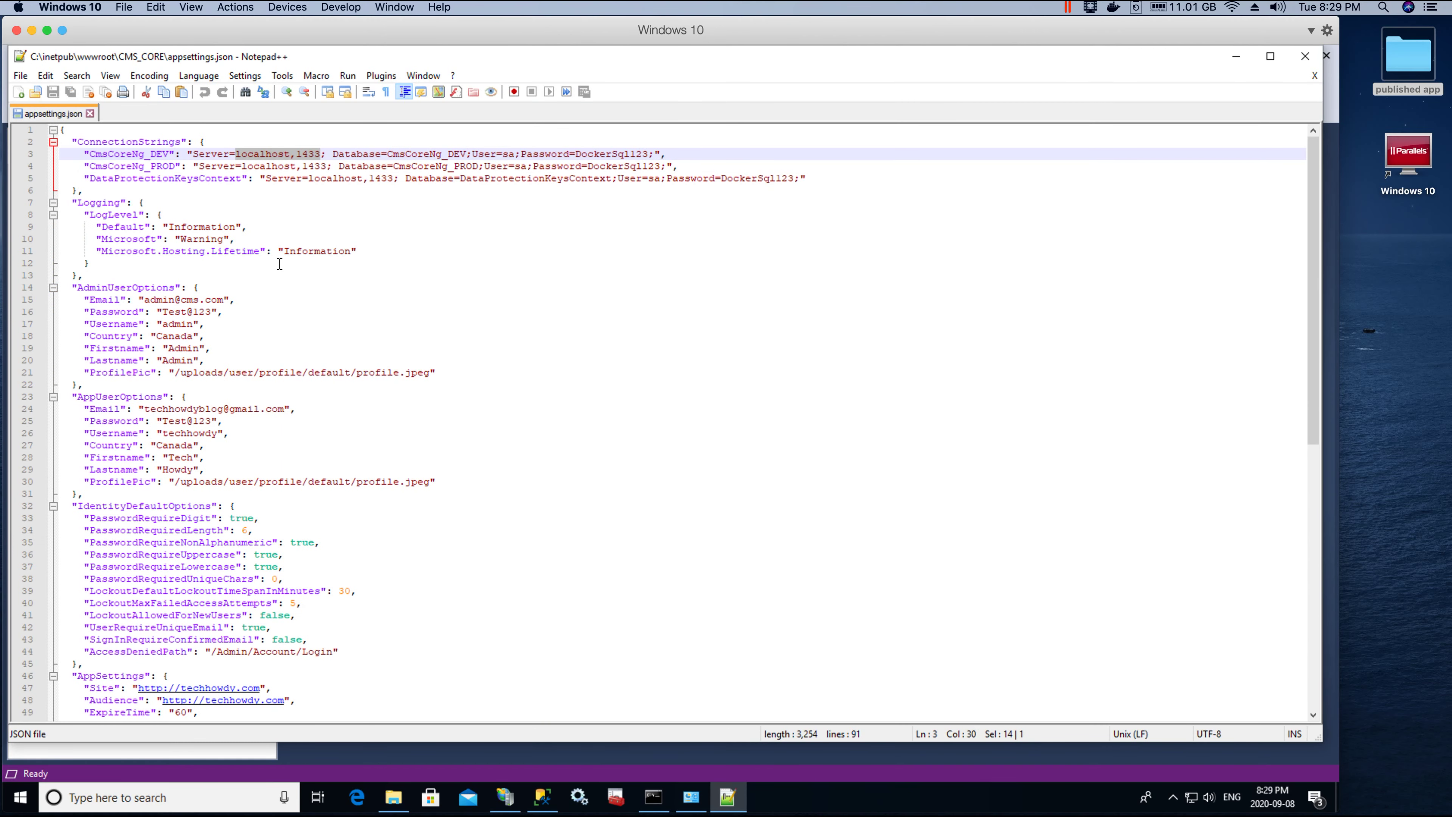
key("ctrl+v")
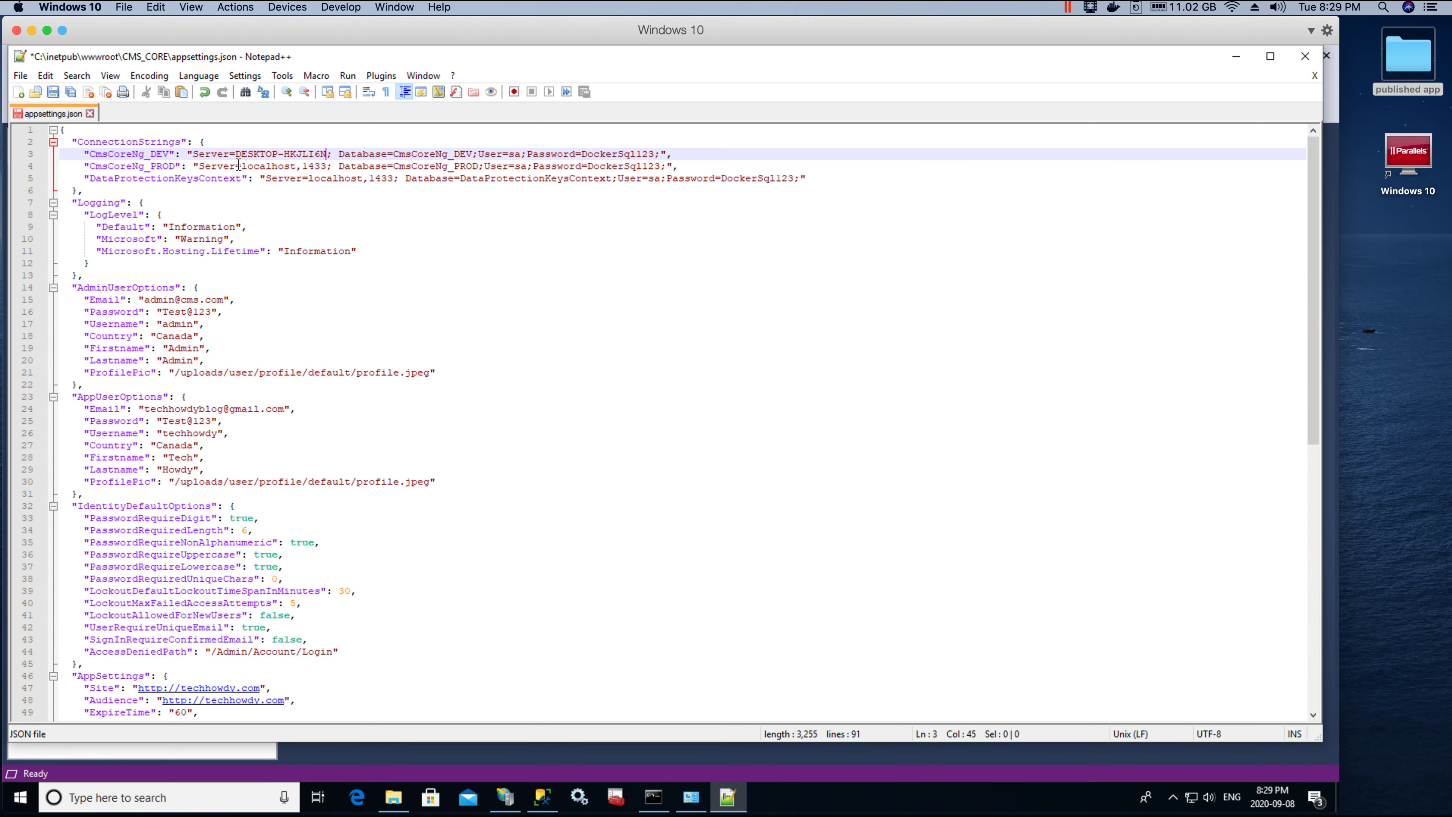
left_click_drag(243, 166, 330, 166)
key("ctrl+v")
left_click_drag(309, 180, 397, 180)
key("ctrl+v")
Step: Replace the old sa password with the new password in all three connection strings
left_click(421, 202)
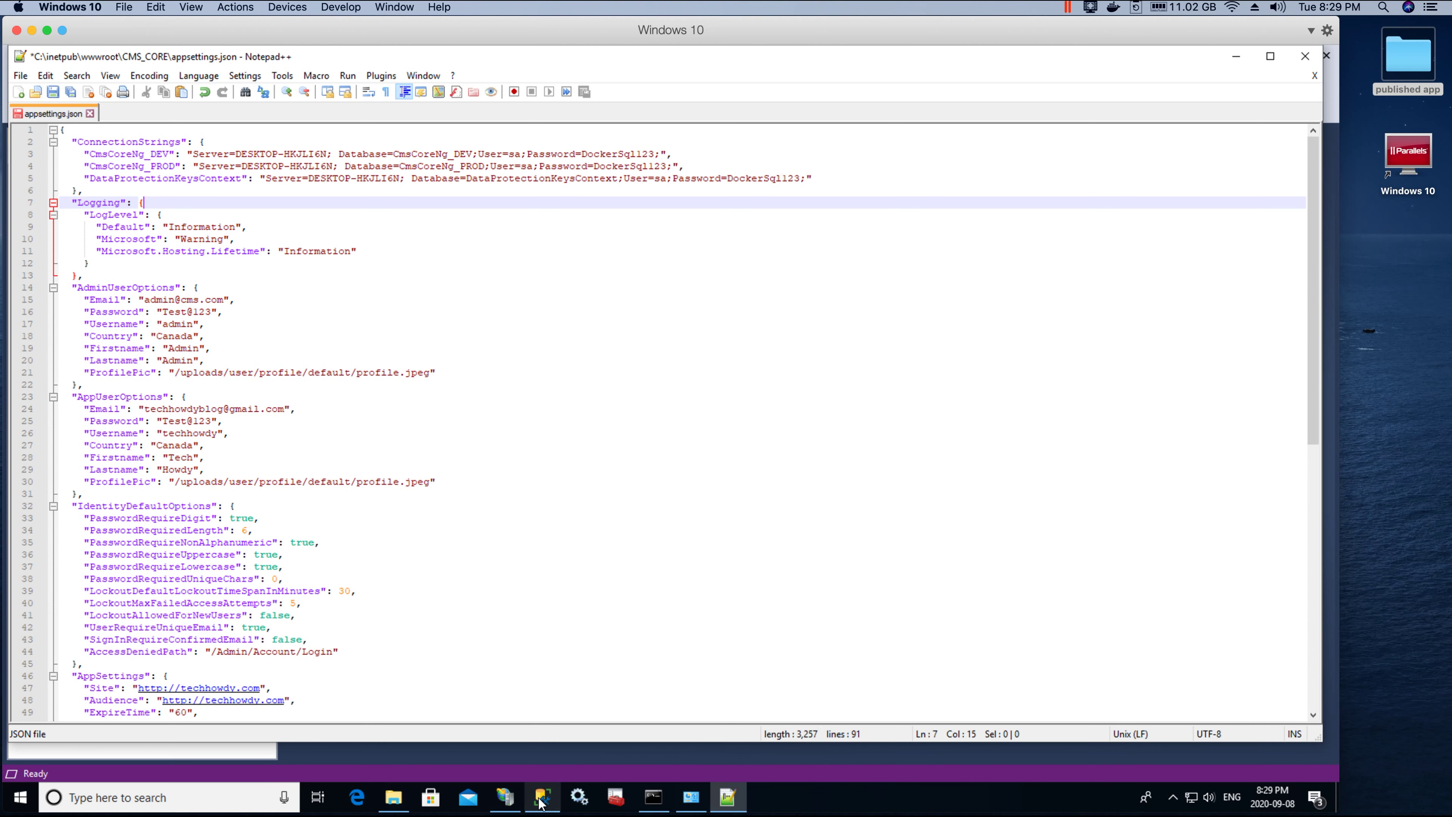
key("Up")
key("Up")
key("Up")
key("Up")
key("Up")
key("End")
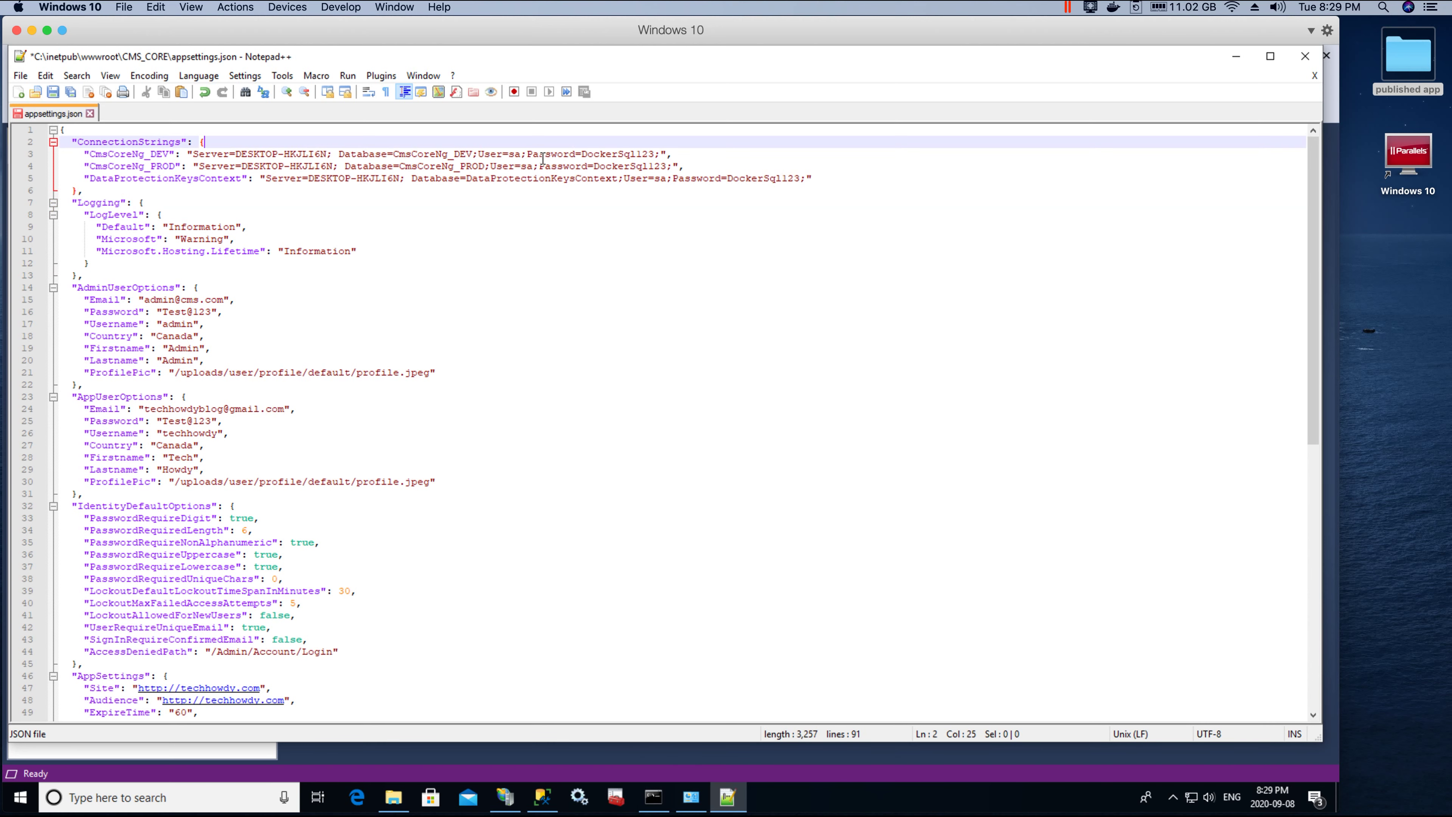
left_click(489, 156)
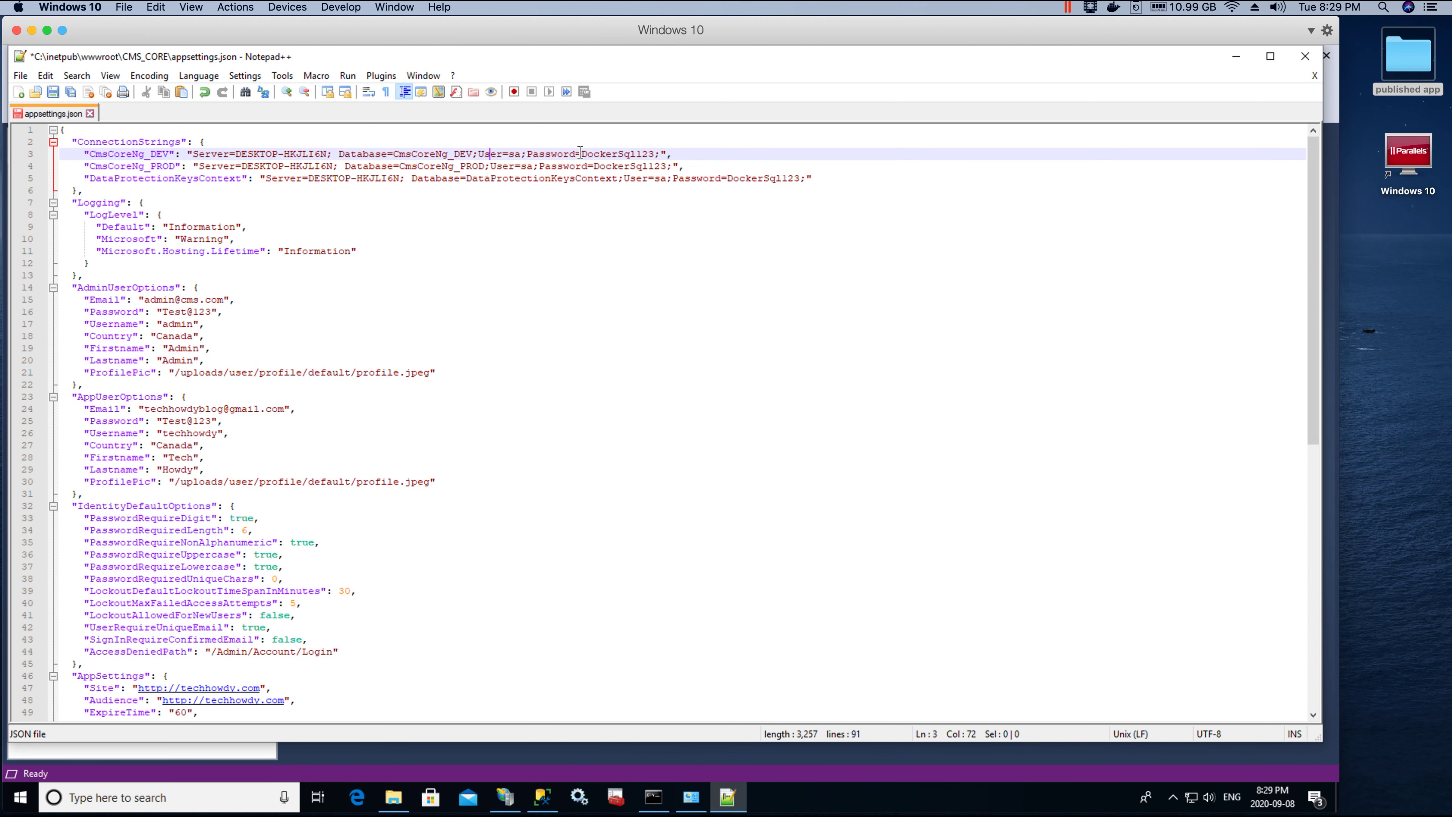
left_click_drag(582, 153, 654, 153)
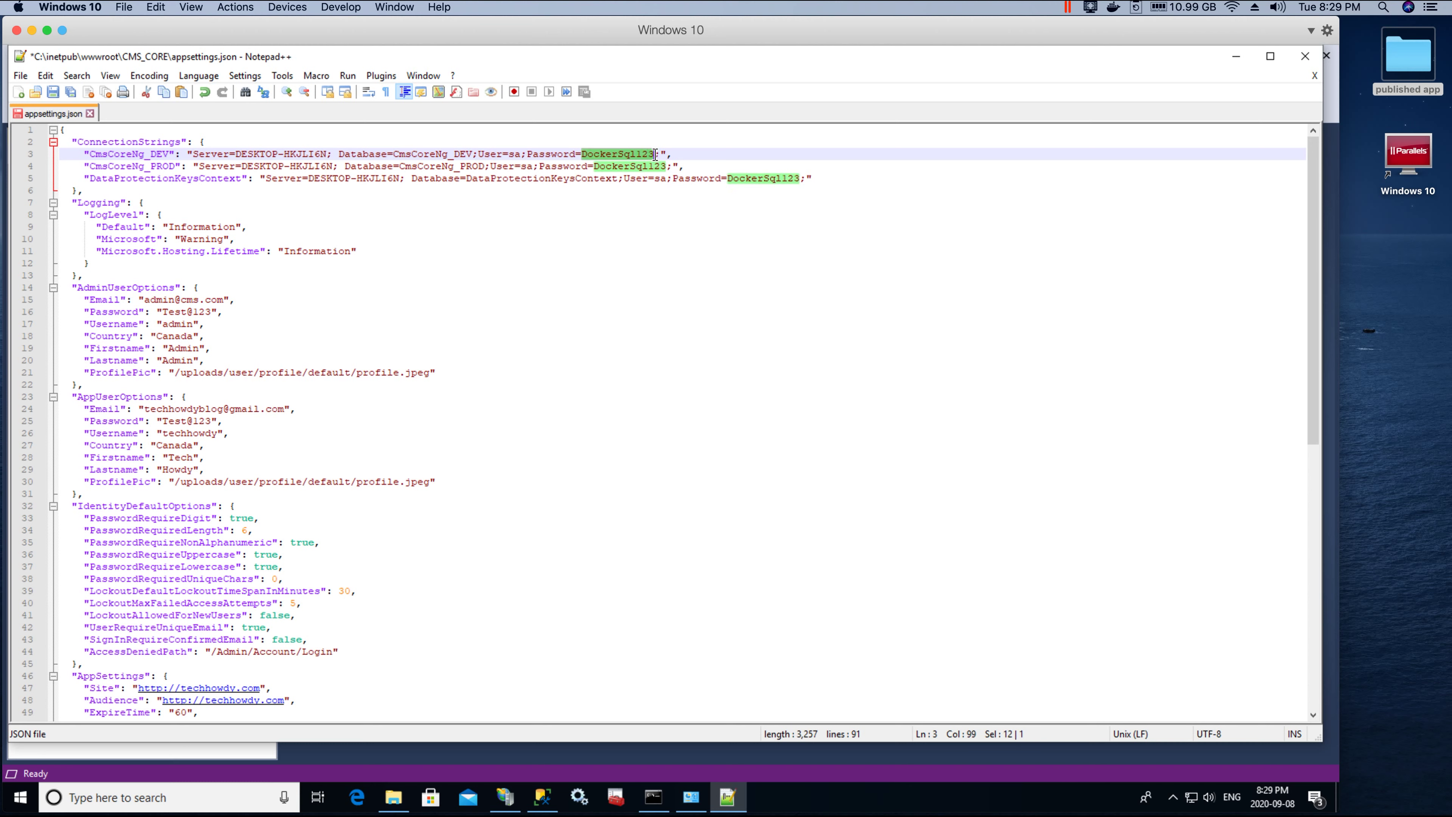
type("Password123")
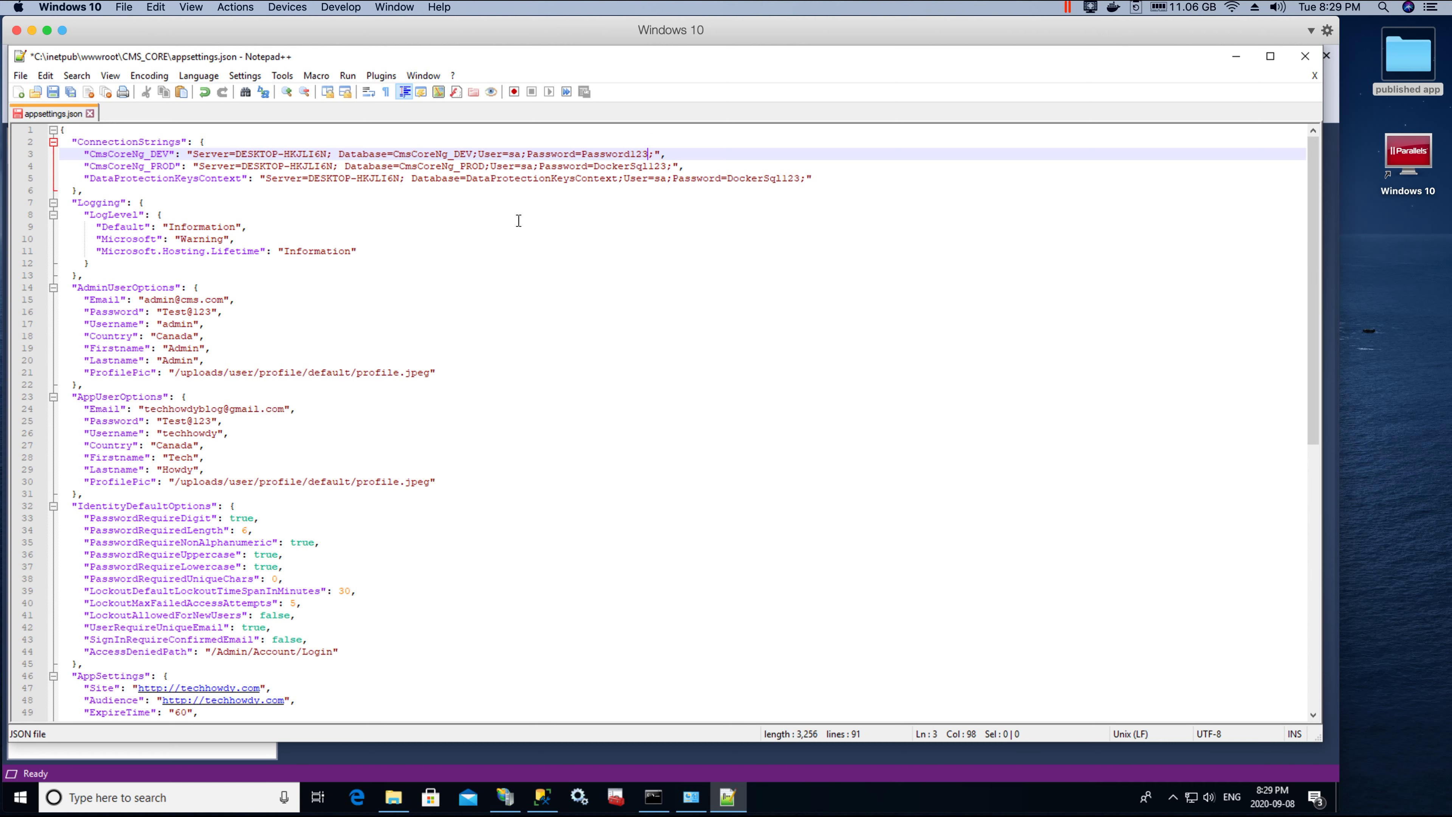
double_click(614, 155)
key("ctrl+c")
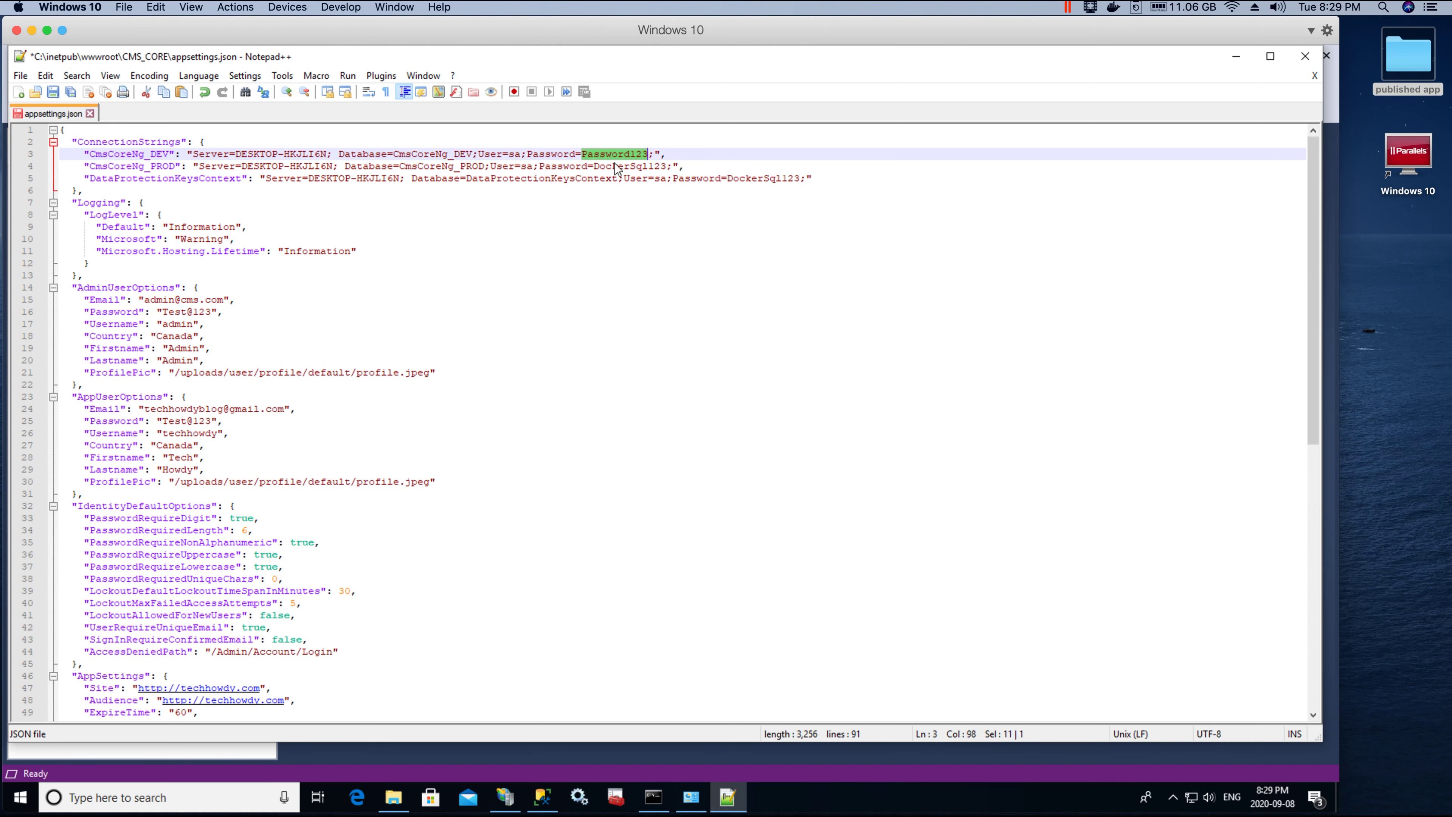
double_click(611, 164)
key("ctrl+v")
double_click(767, 179)
key("ctrl+v")
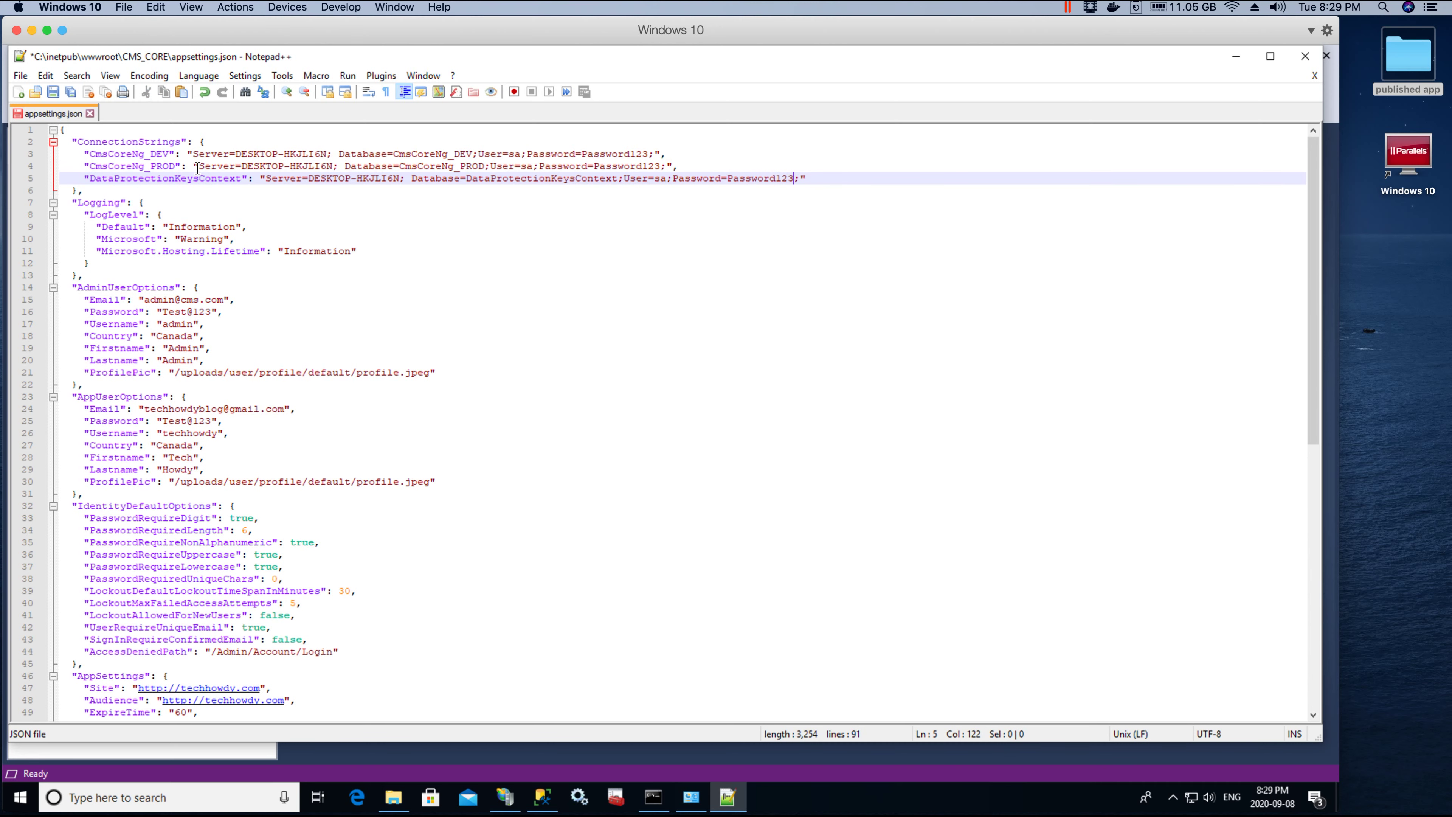
Step: Review the sa user name in the connection strings on lines 3 and 5
left_click(665, 171)
double_click(662, 178)
left_click(518, 154)
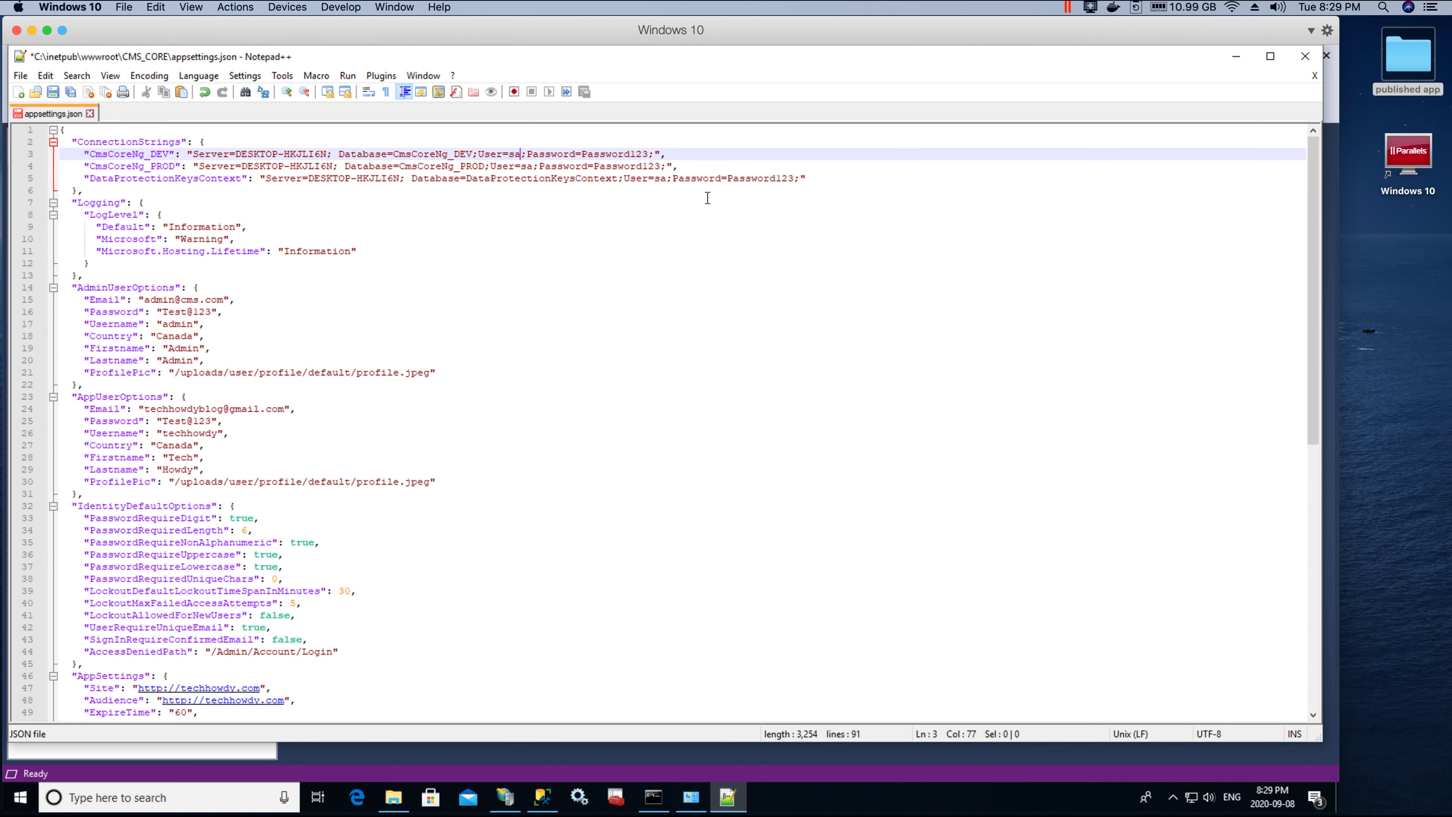
left_click(764, 178)
double_click(517, 154)
left_click(542, 796)
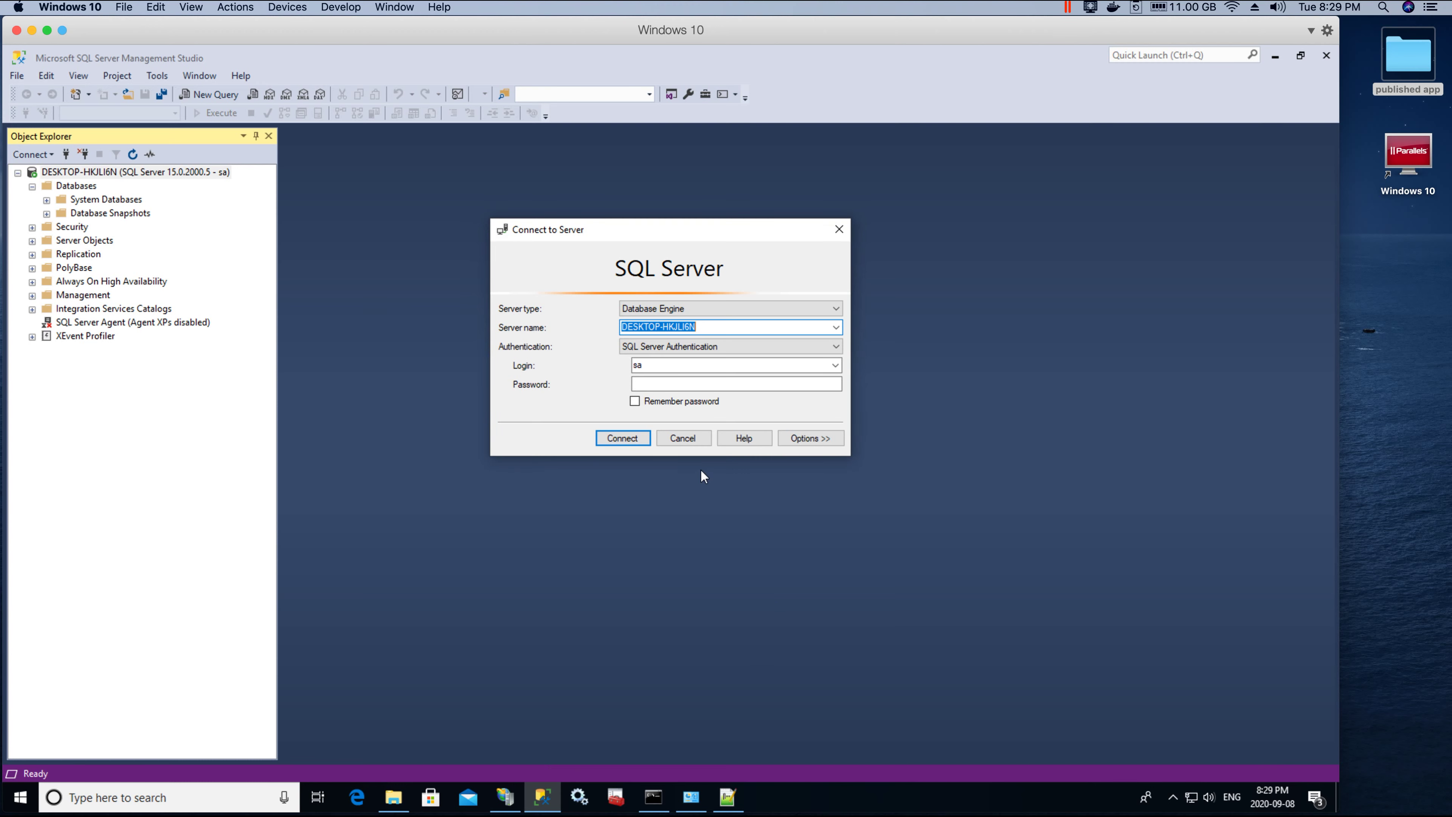
Step: Dismiss the Connect to Server dialog and return to appsettings.json in Notepad++
left_click(839, 228)
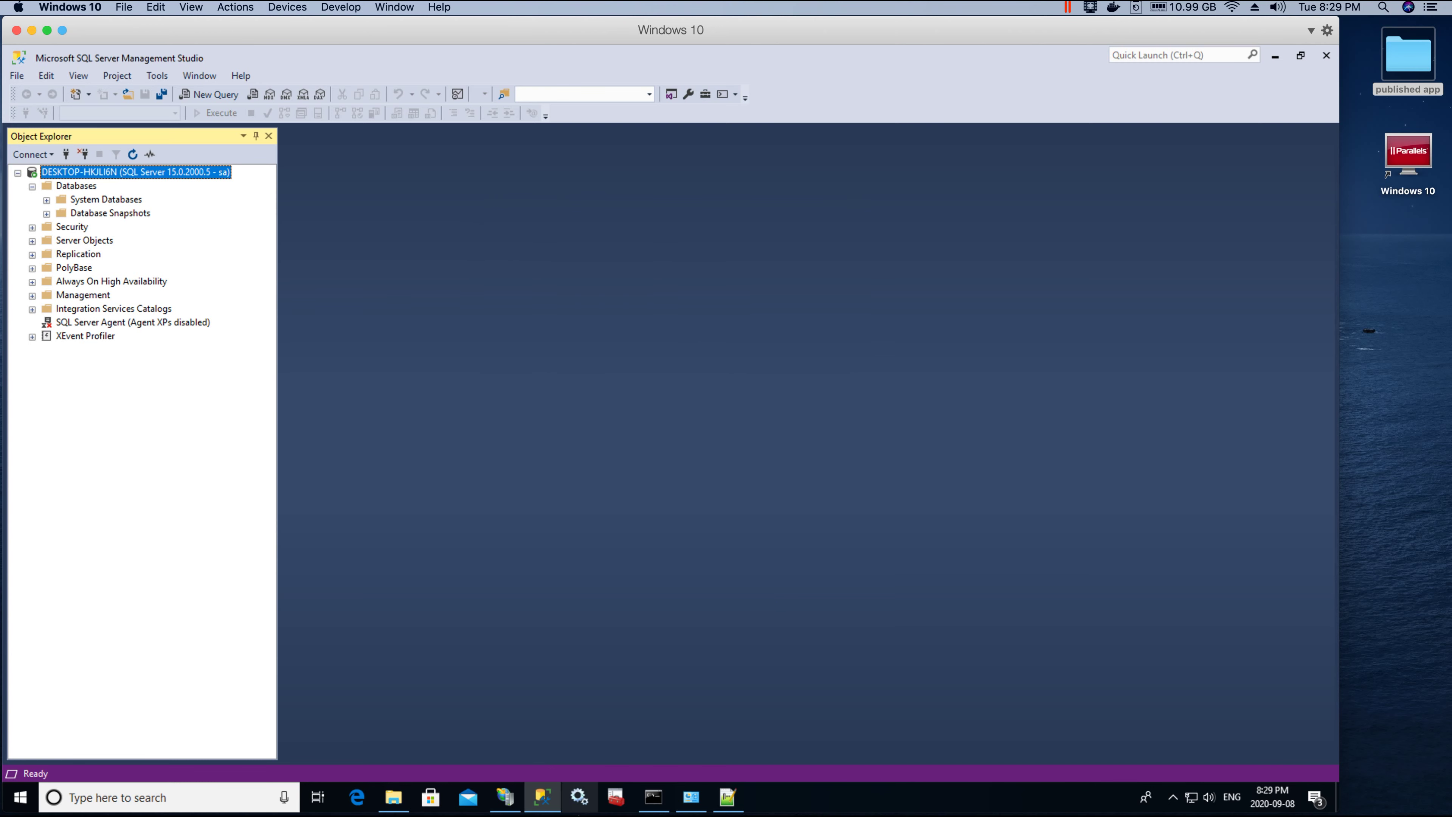
left_click(725, 795)
left_click(570, 253)
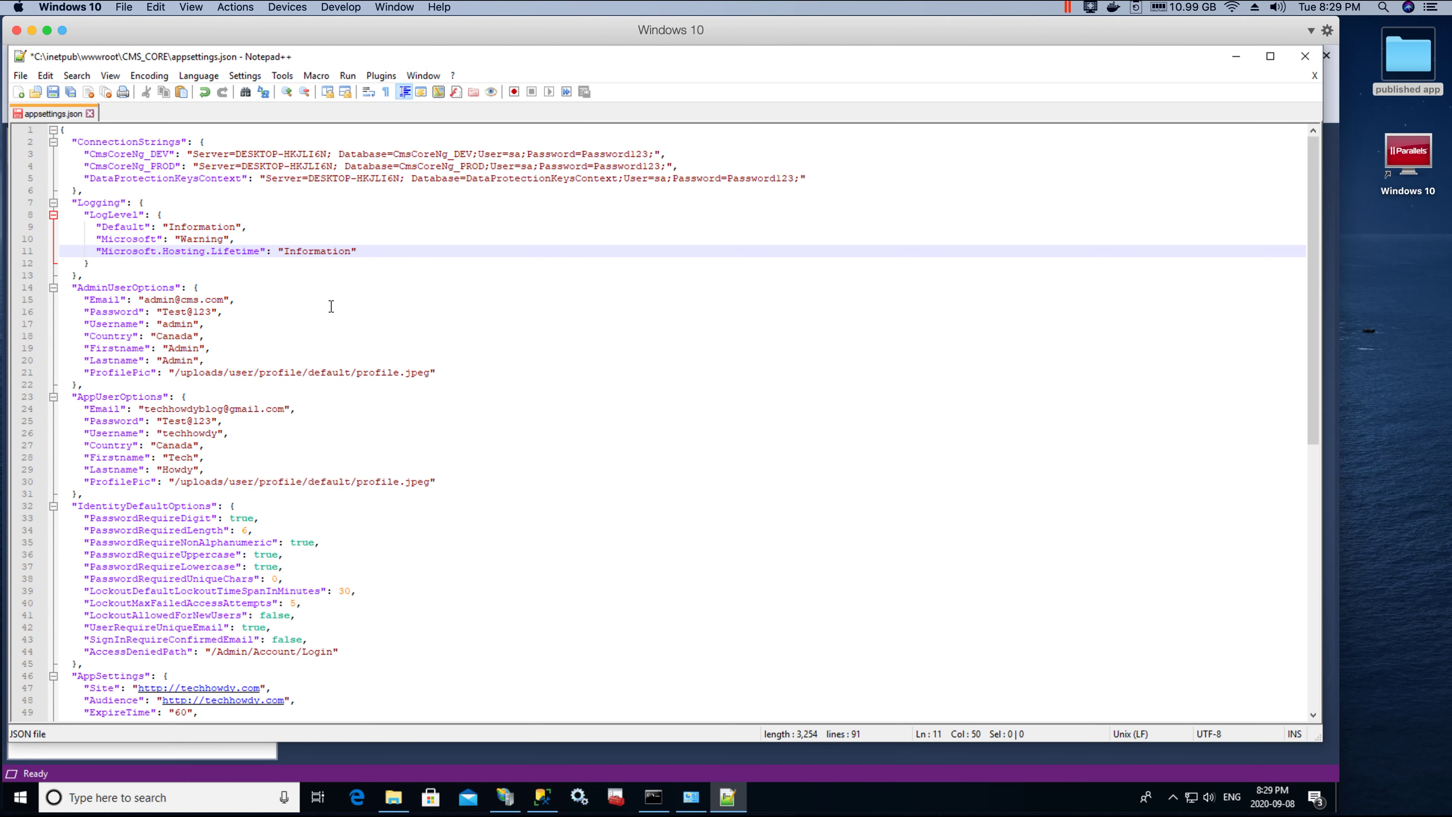
scroll(251, 328, "down", 14)
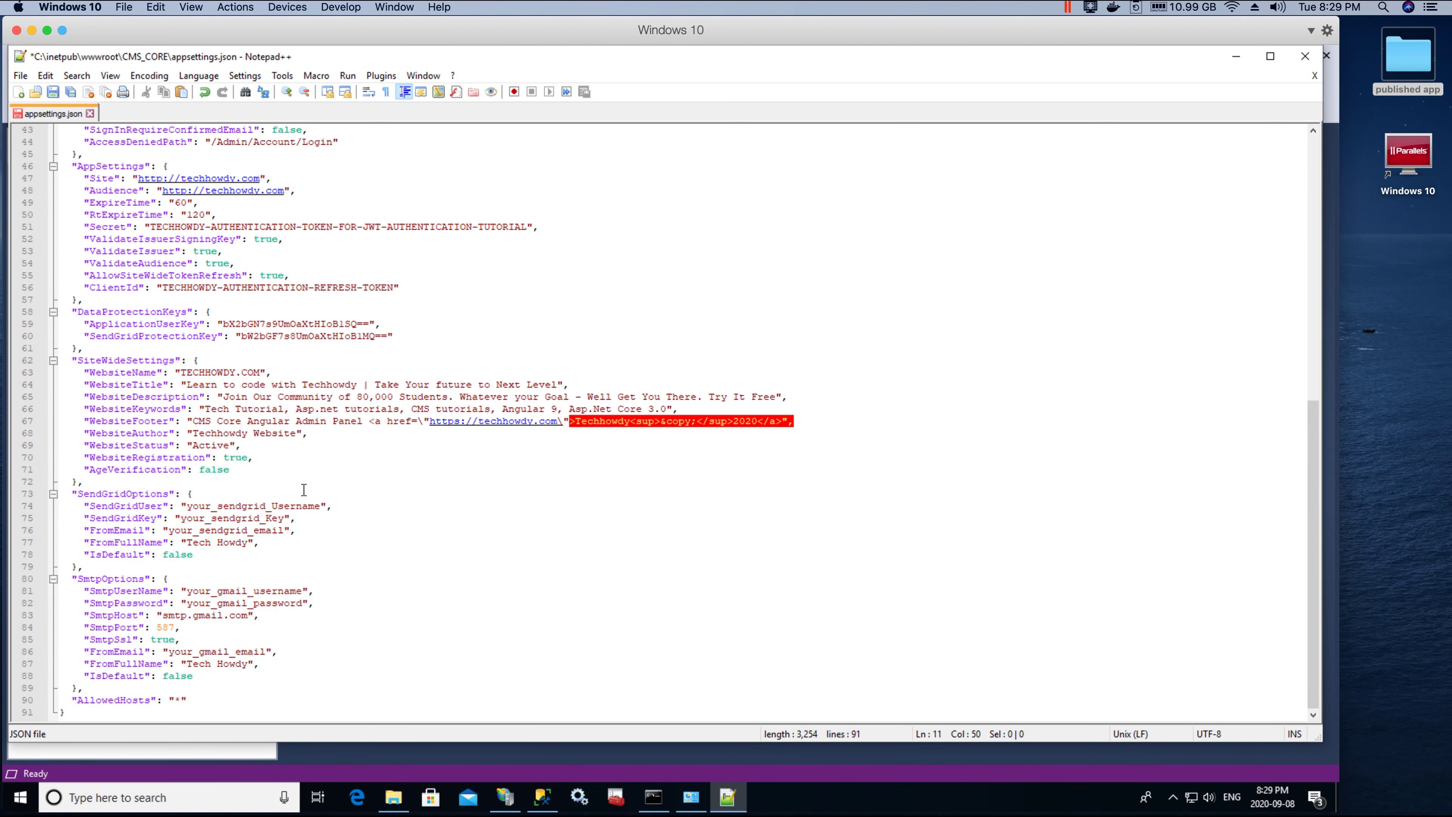
Step: Review the SendGridOptions and SmtpOptions blocks in appsettings.json
left_click_drag(77, 497, 348, 651)
left_click(329, 570)
left_click(242, 590)
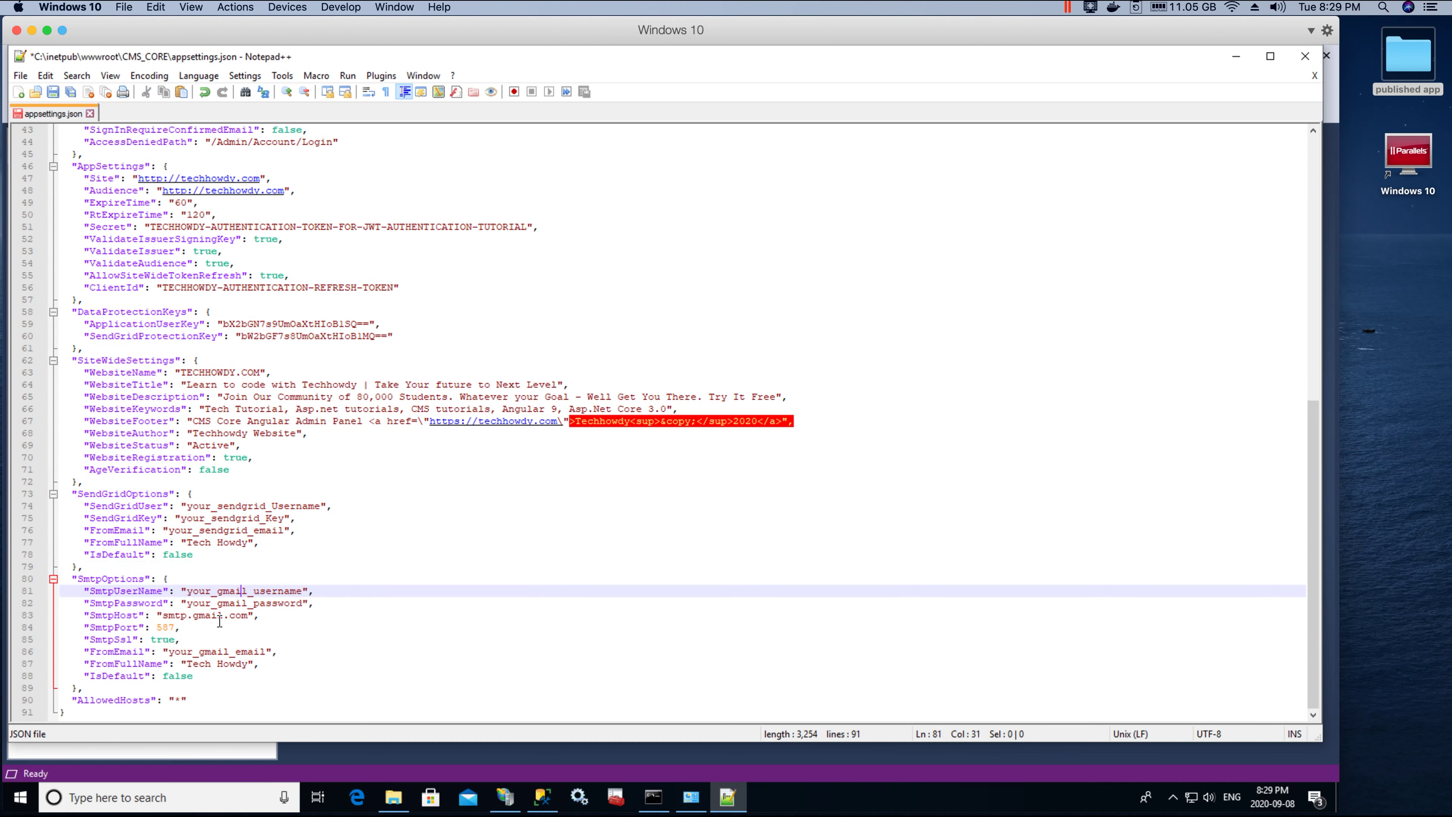
left_click(218, 616)
double_click(111, 578)
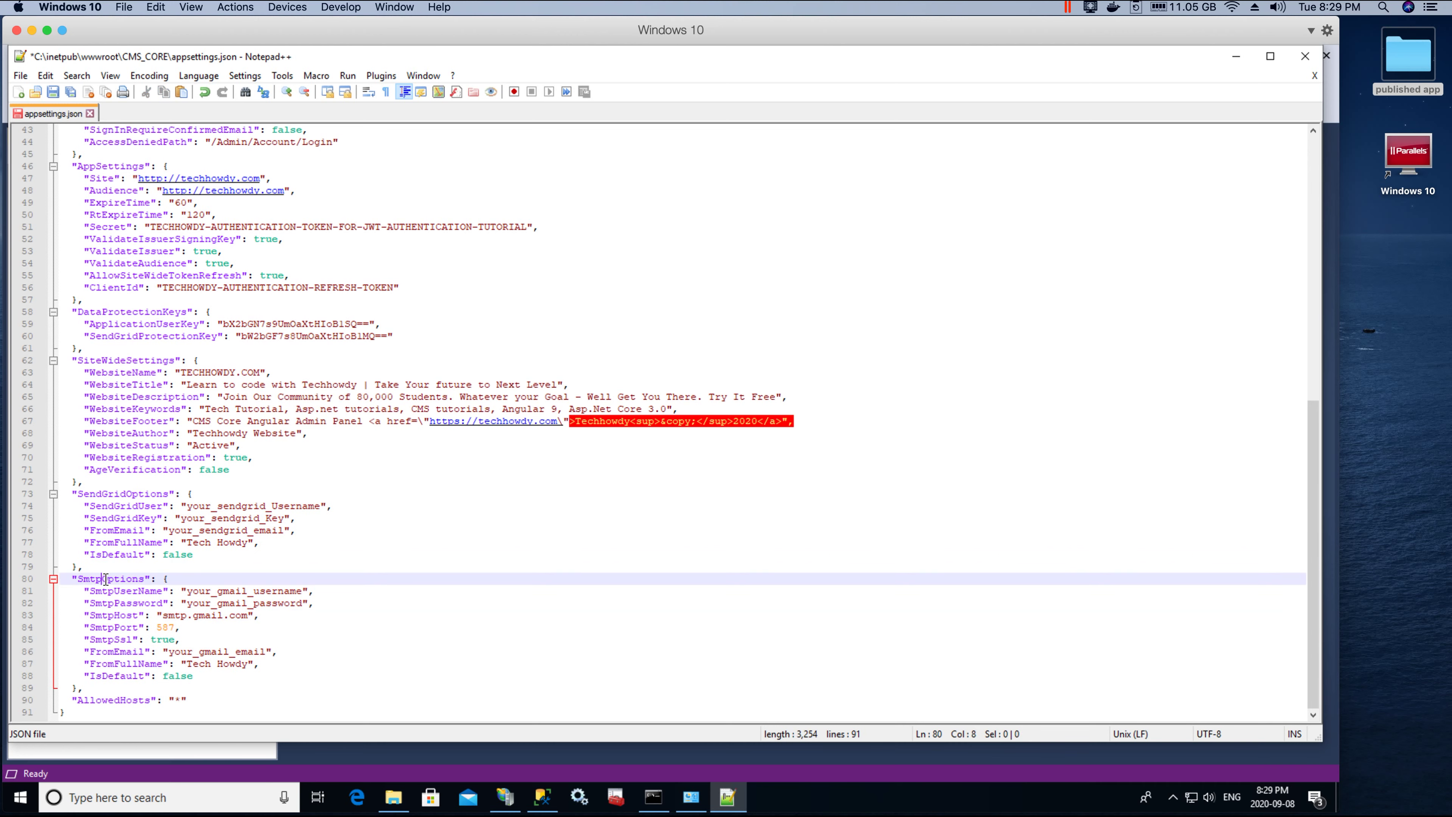
double_click(119, 495)
left_click(231, 501)
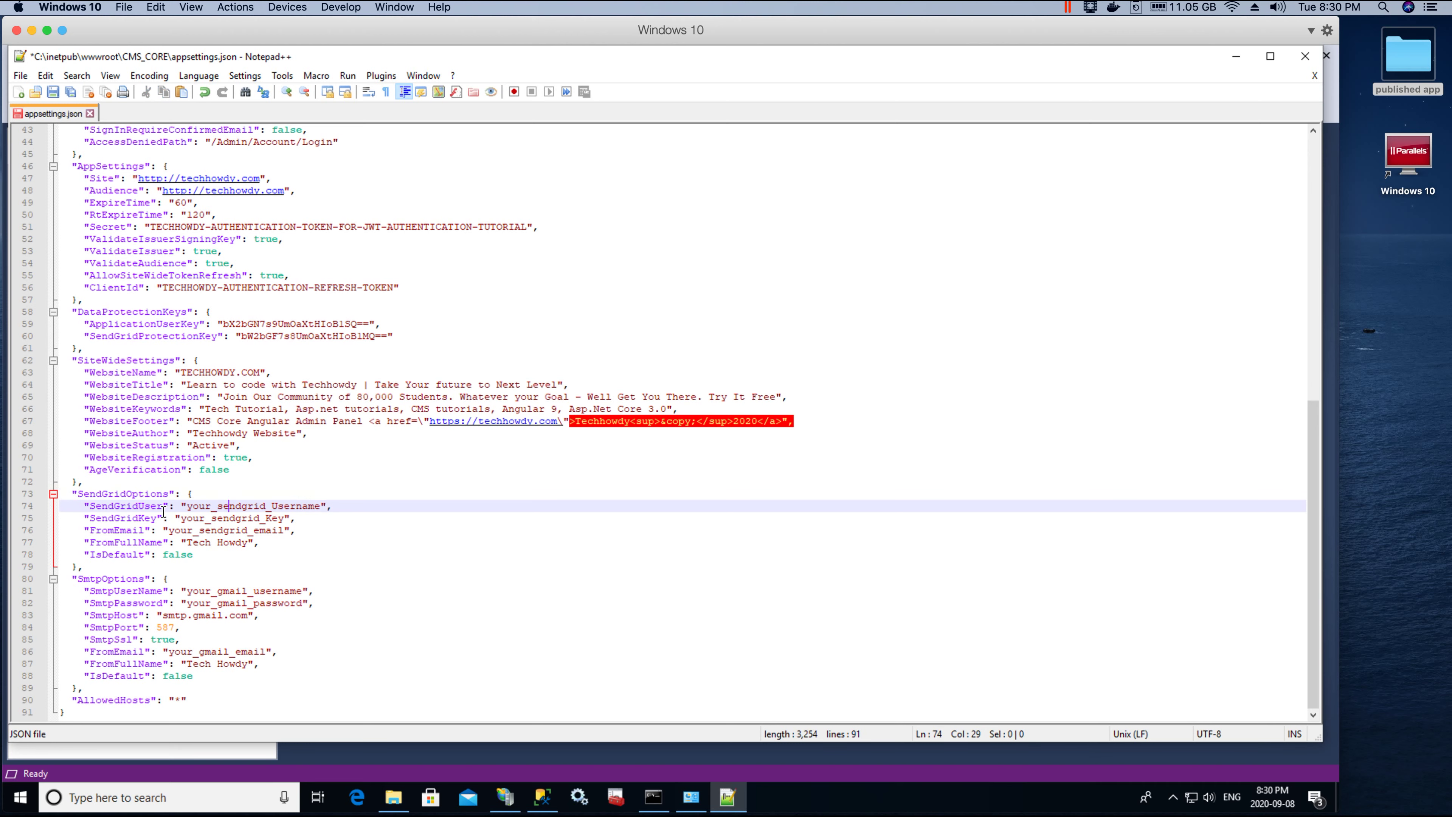
double_click(216, 518)
left_click(139, 497)
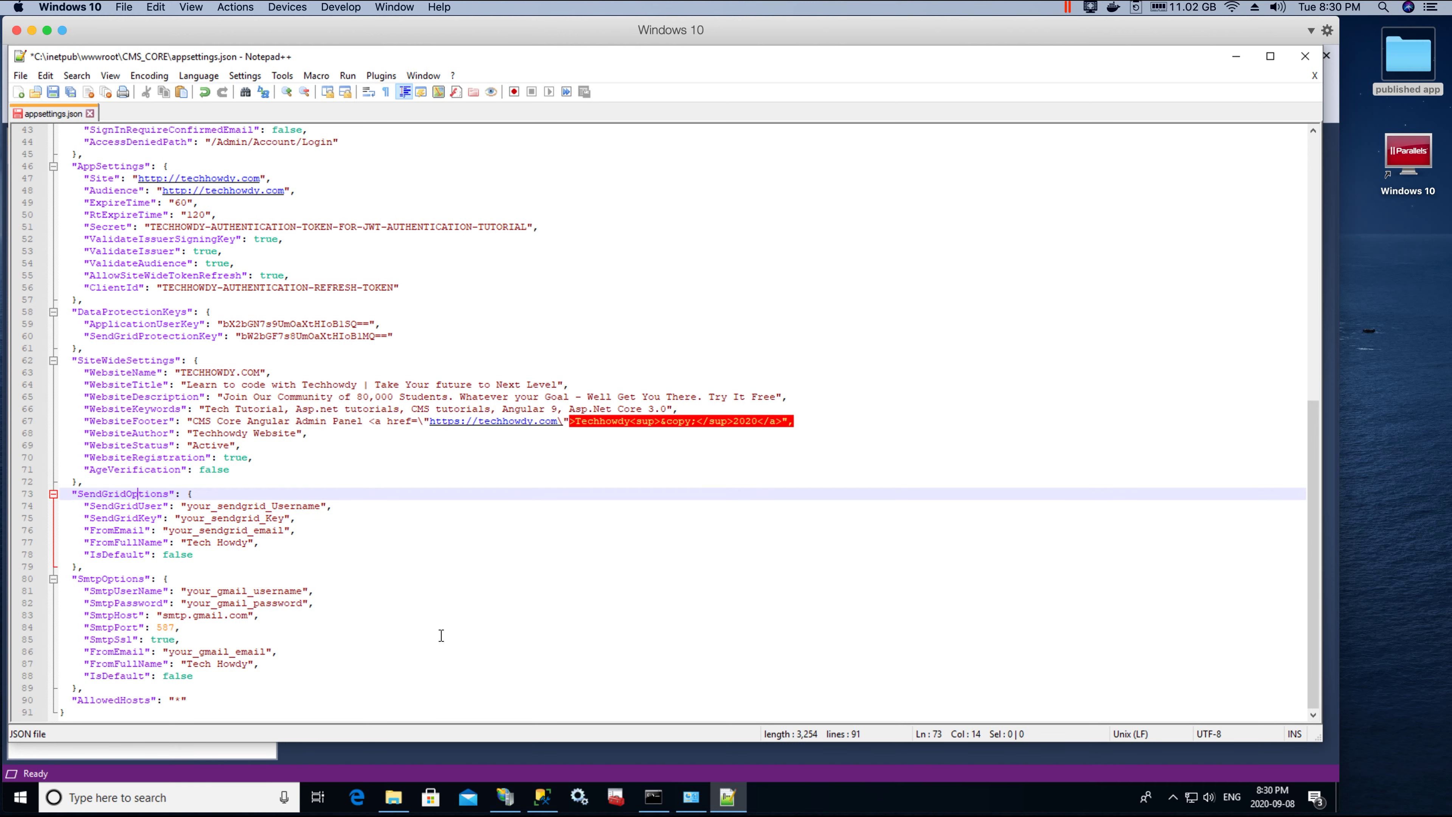
Step: Check the SendGrid settings on lines 74–79, then attempt to save appsettings.json
scroll(446, 564, "up", 14)
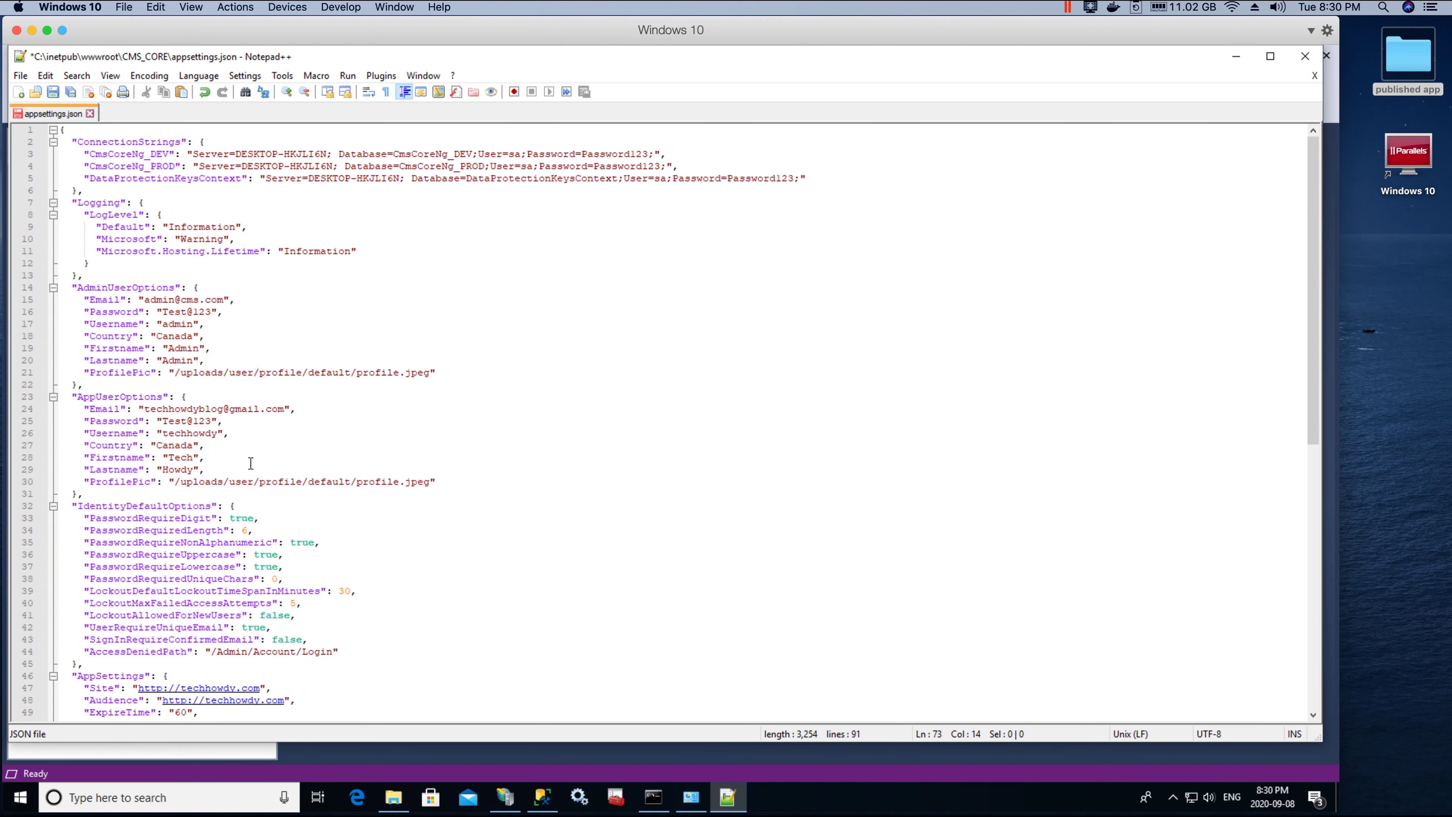
left_click(495, 530)
scroll(495, 528, "down", 9)
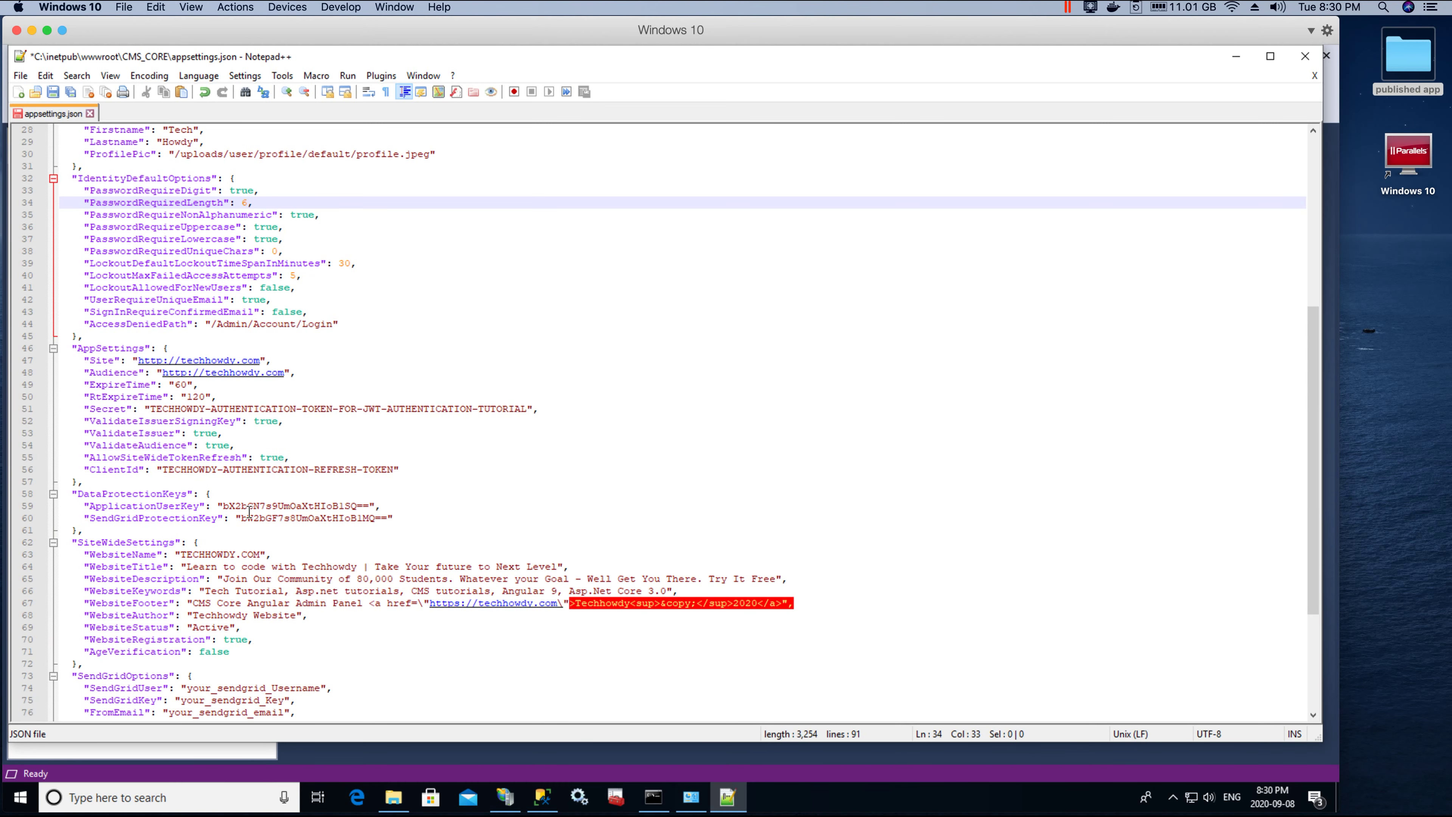
scroll(249, 510, "down", 5)
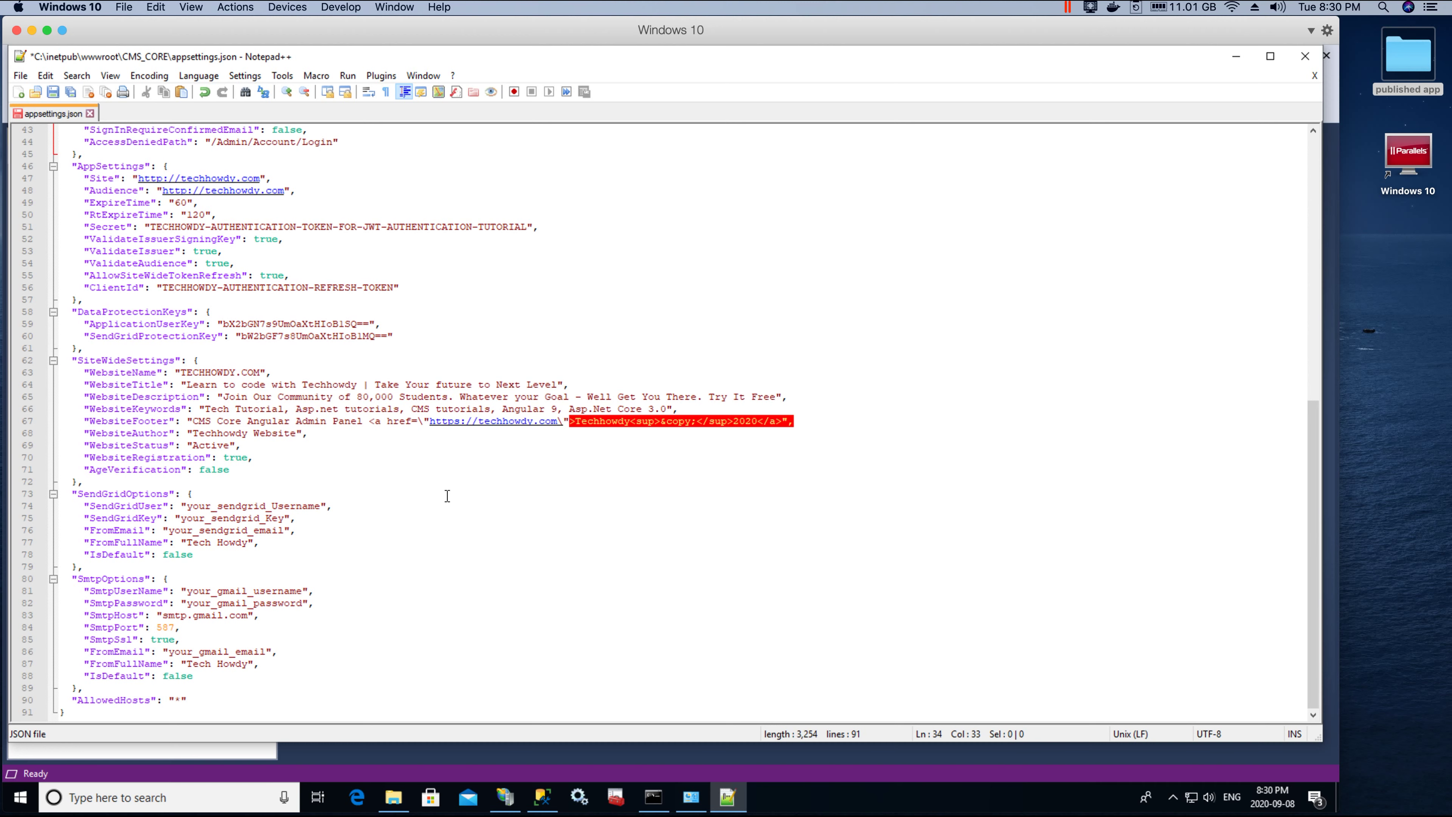
left_click(331, 532)
left_click_drag(79, 505, 290, 560)
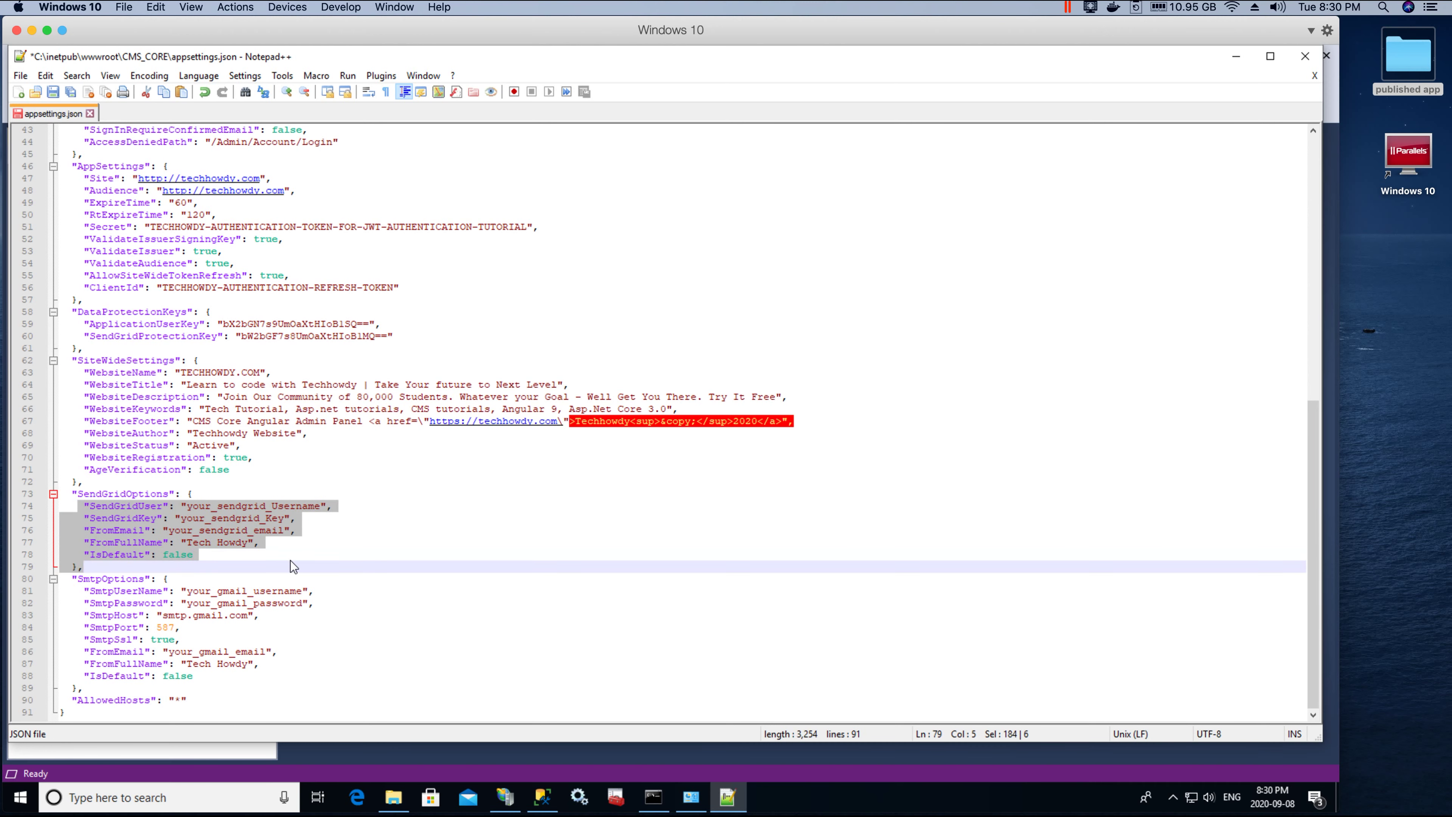
left_click(131, 584)
scroll(283, 541, "up", 14)
left_click(287, 263)
left_click(53, 94)
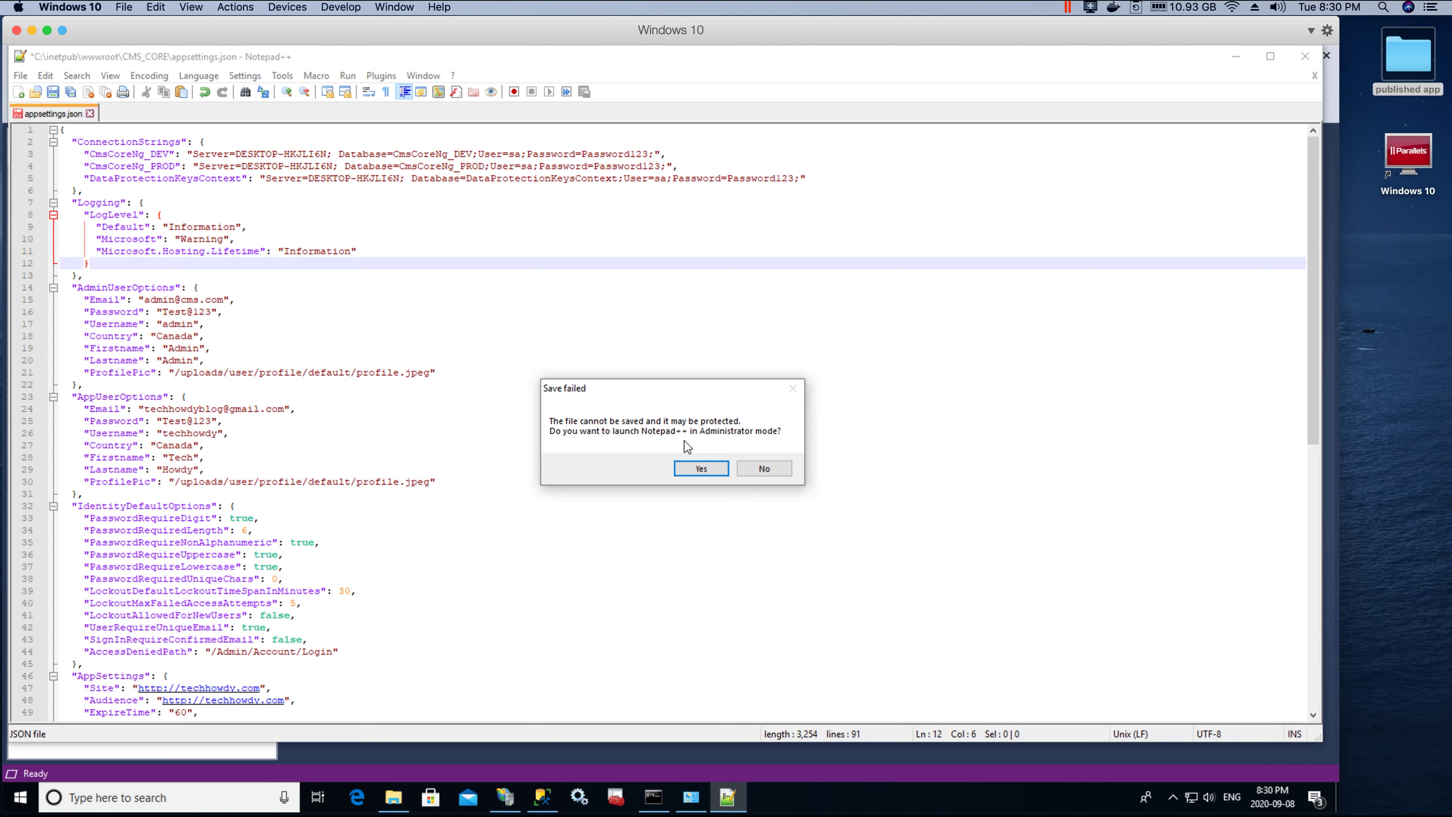
Step: Relaunch Notepad++ as Administrator and save appsettings.json
left_click(699, 469)
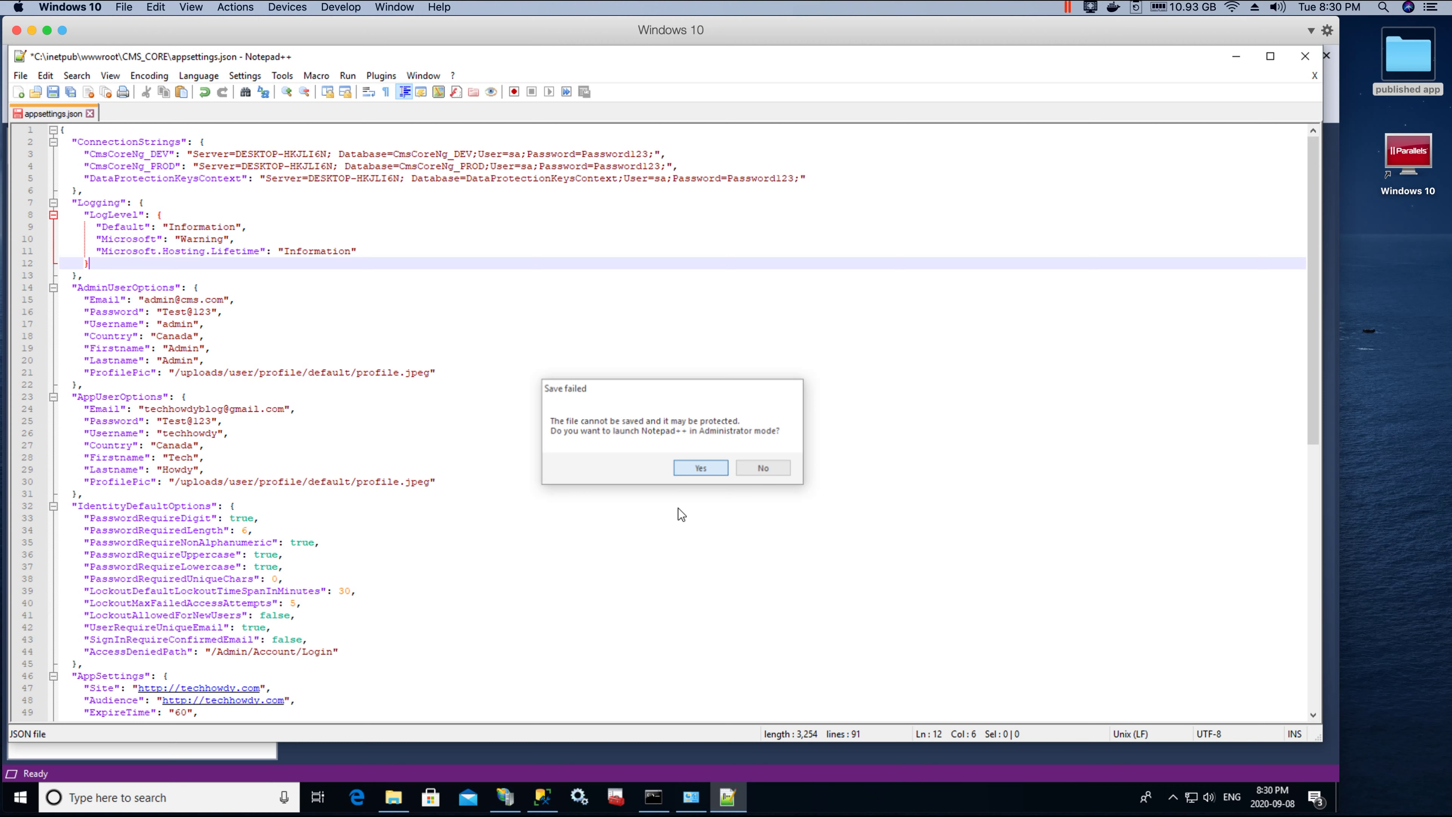
left_click(546, 493)
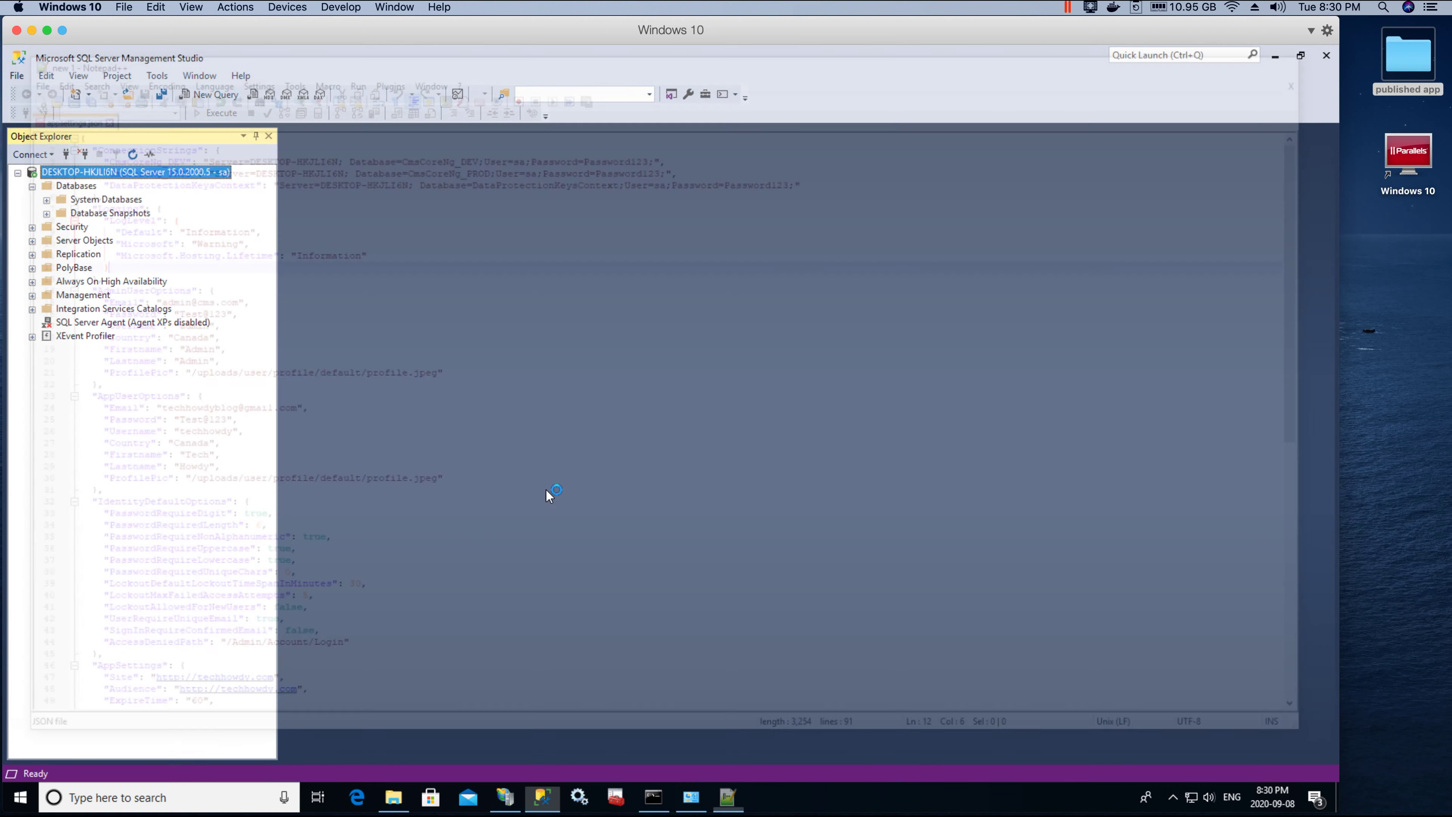
left_click(615, 187)
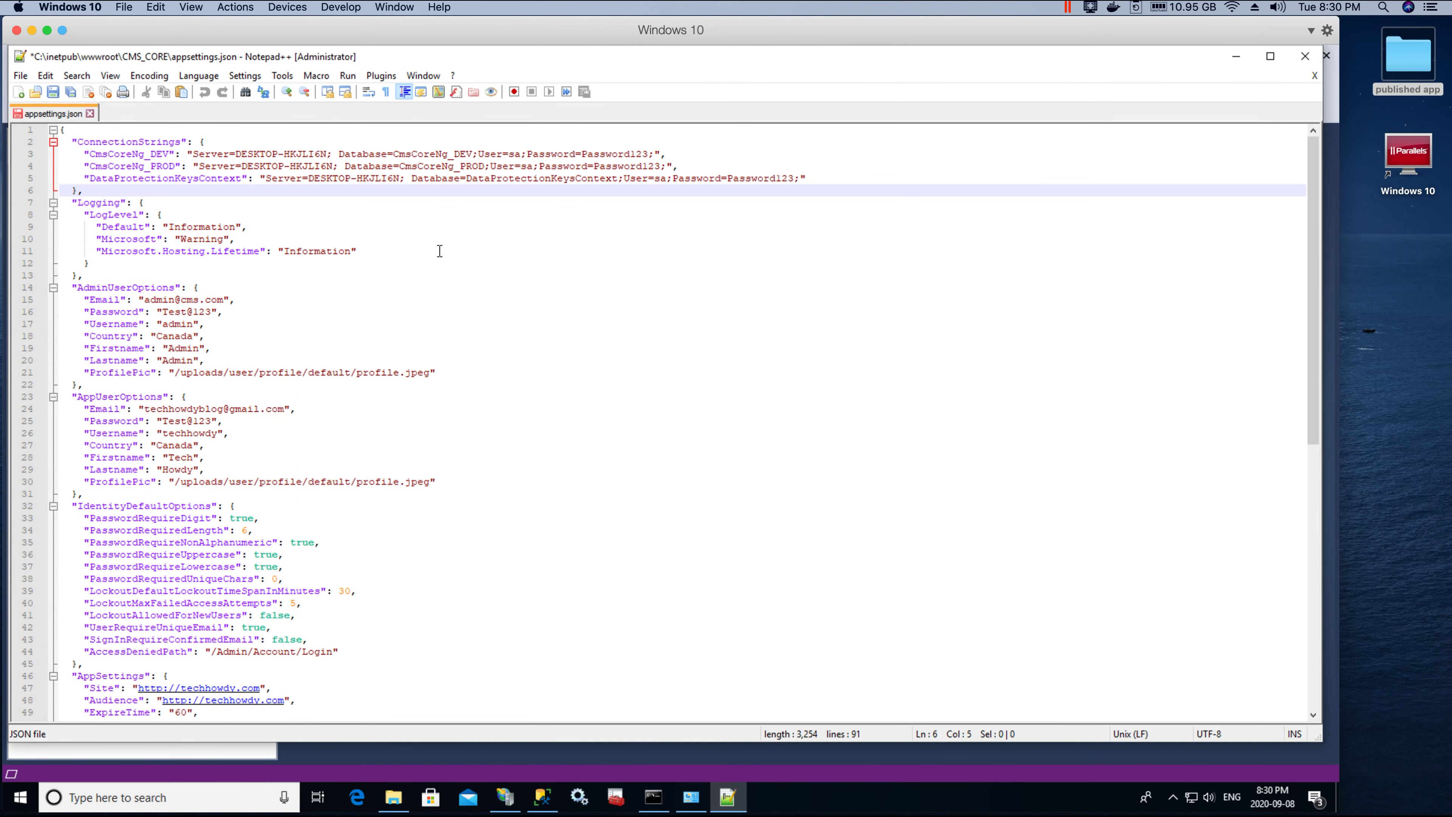
left_click(52, 92)
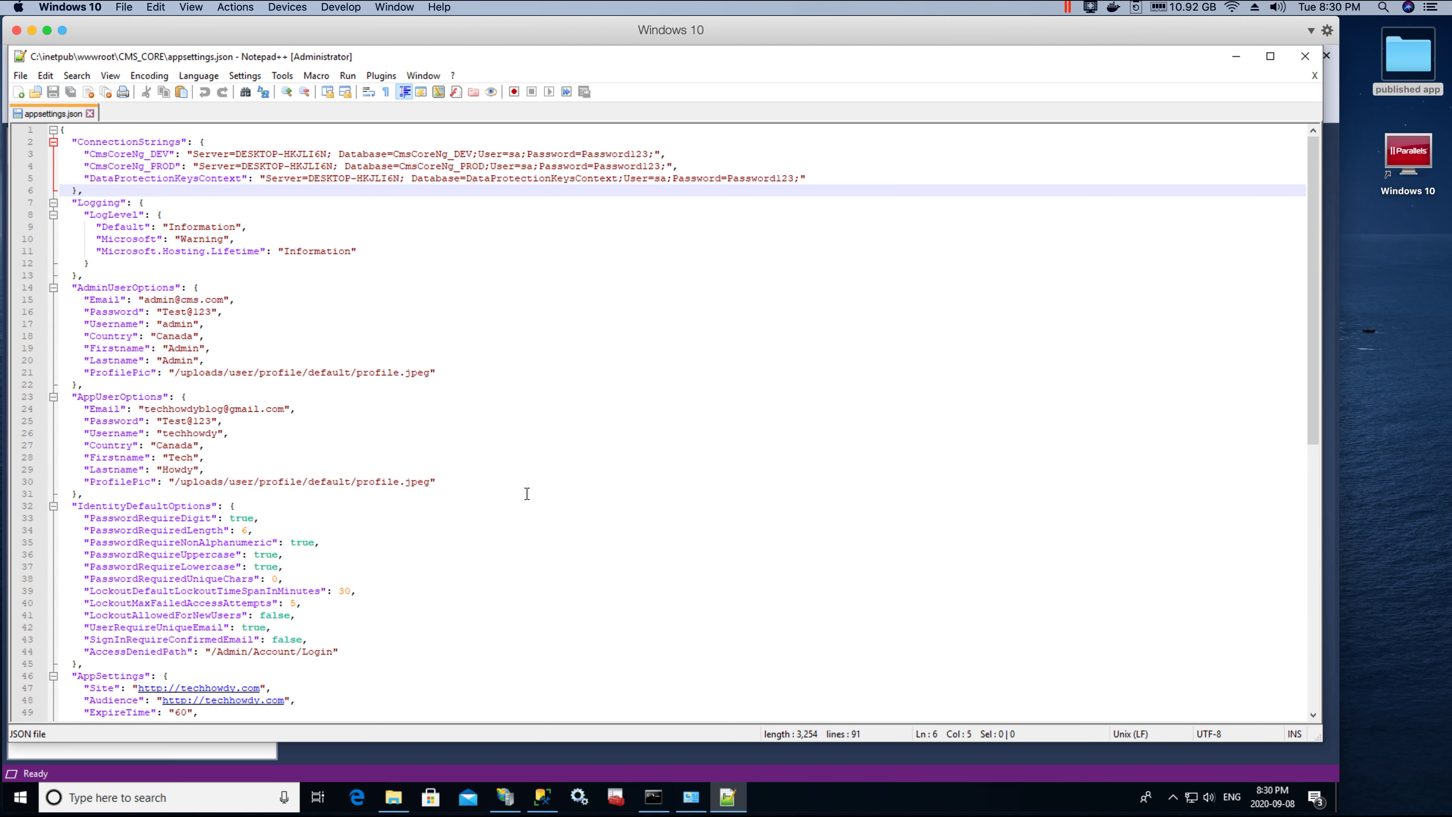
left_click(566, 440)
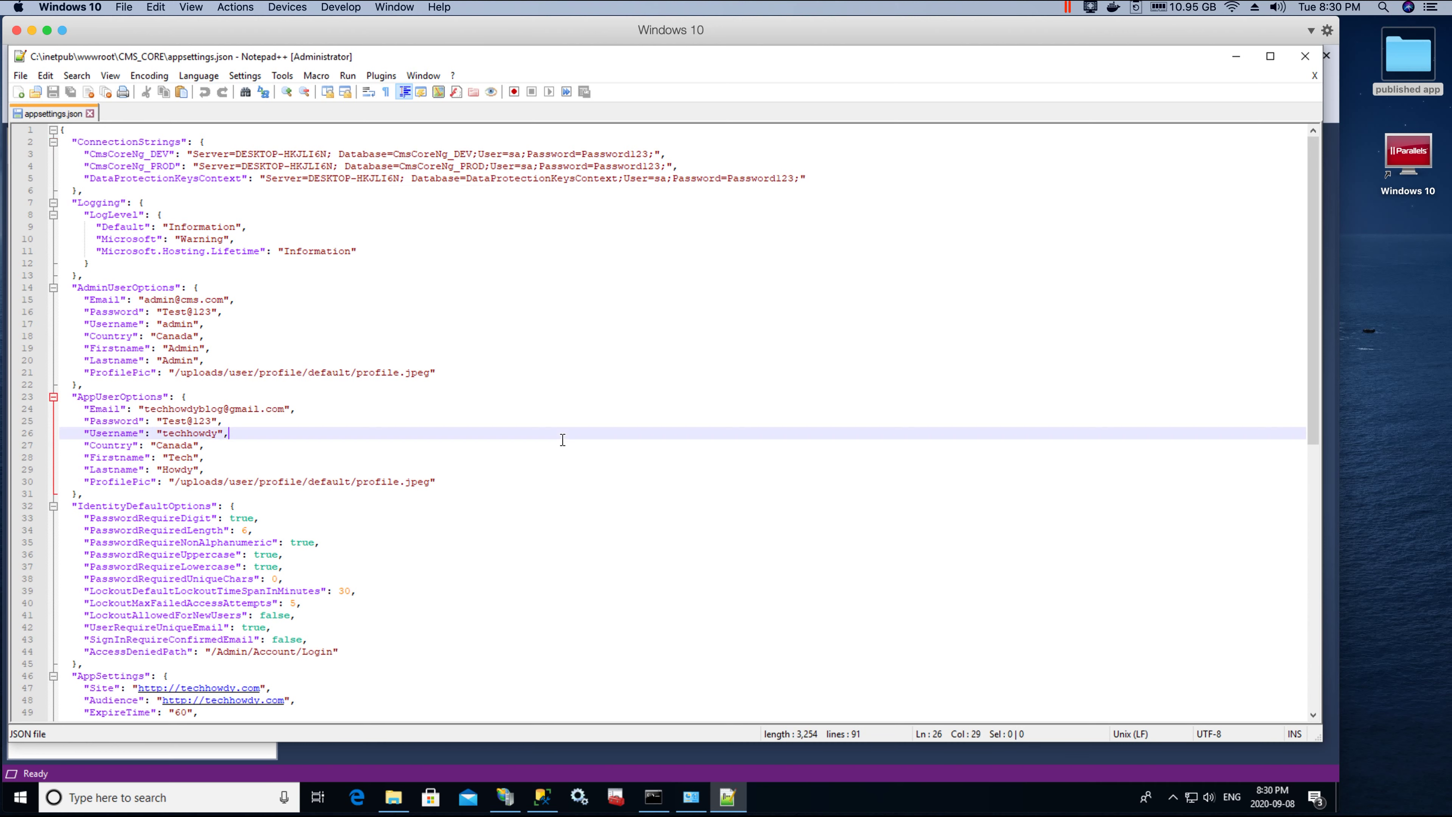
scroll(402, 148, "down", 3)
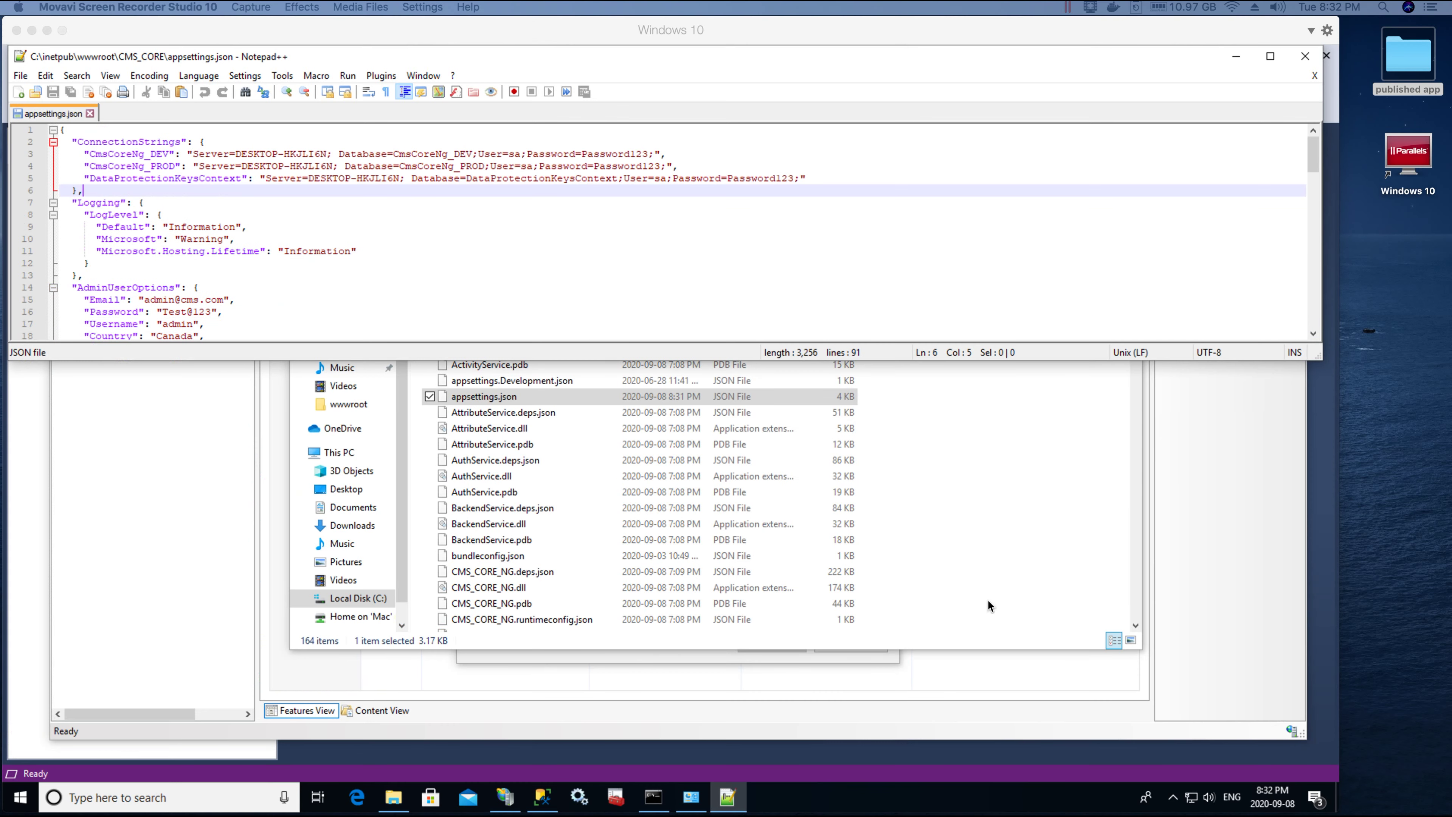
left_click(533, 232)
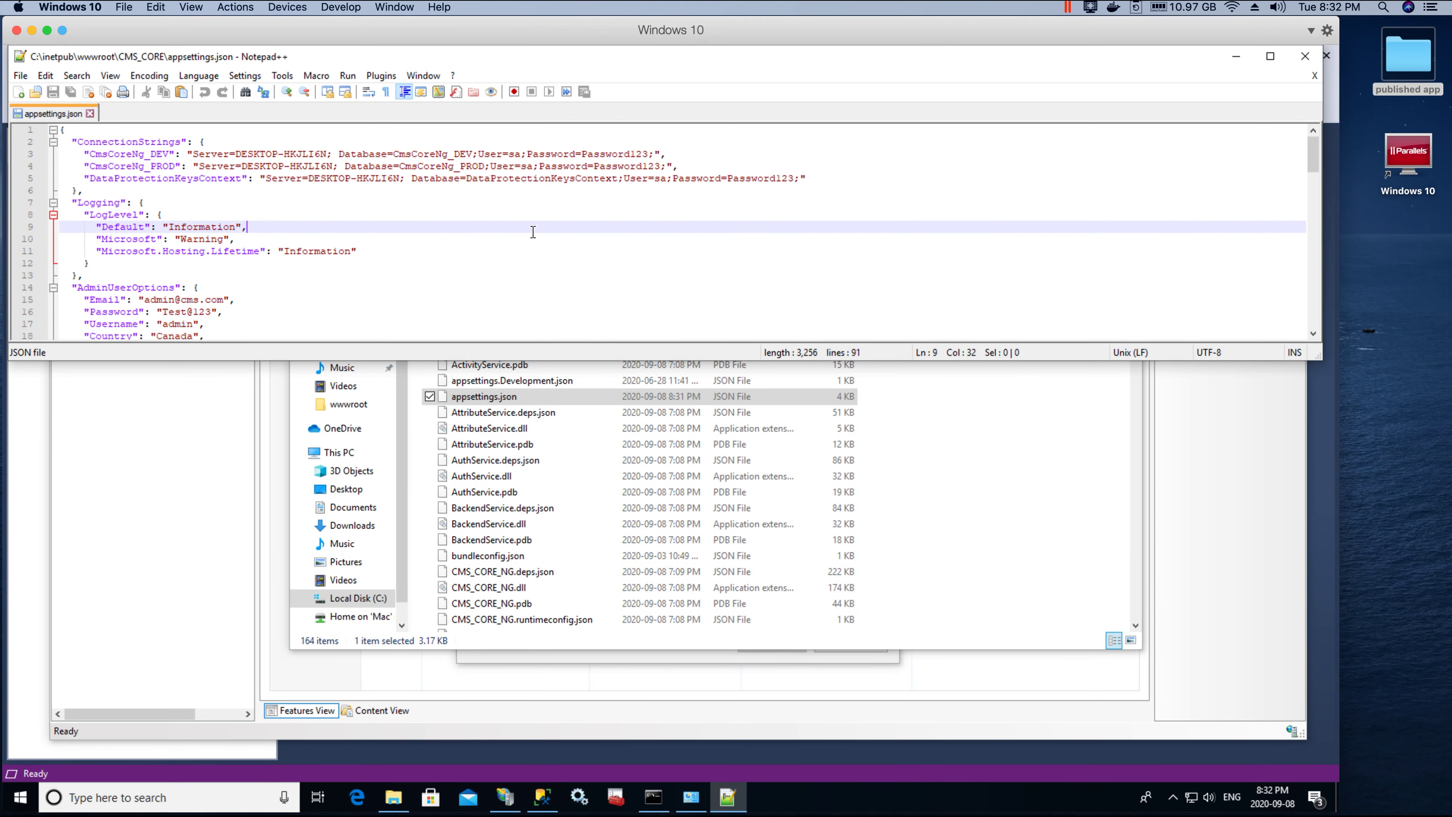
left_click(172, 154)
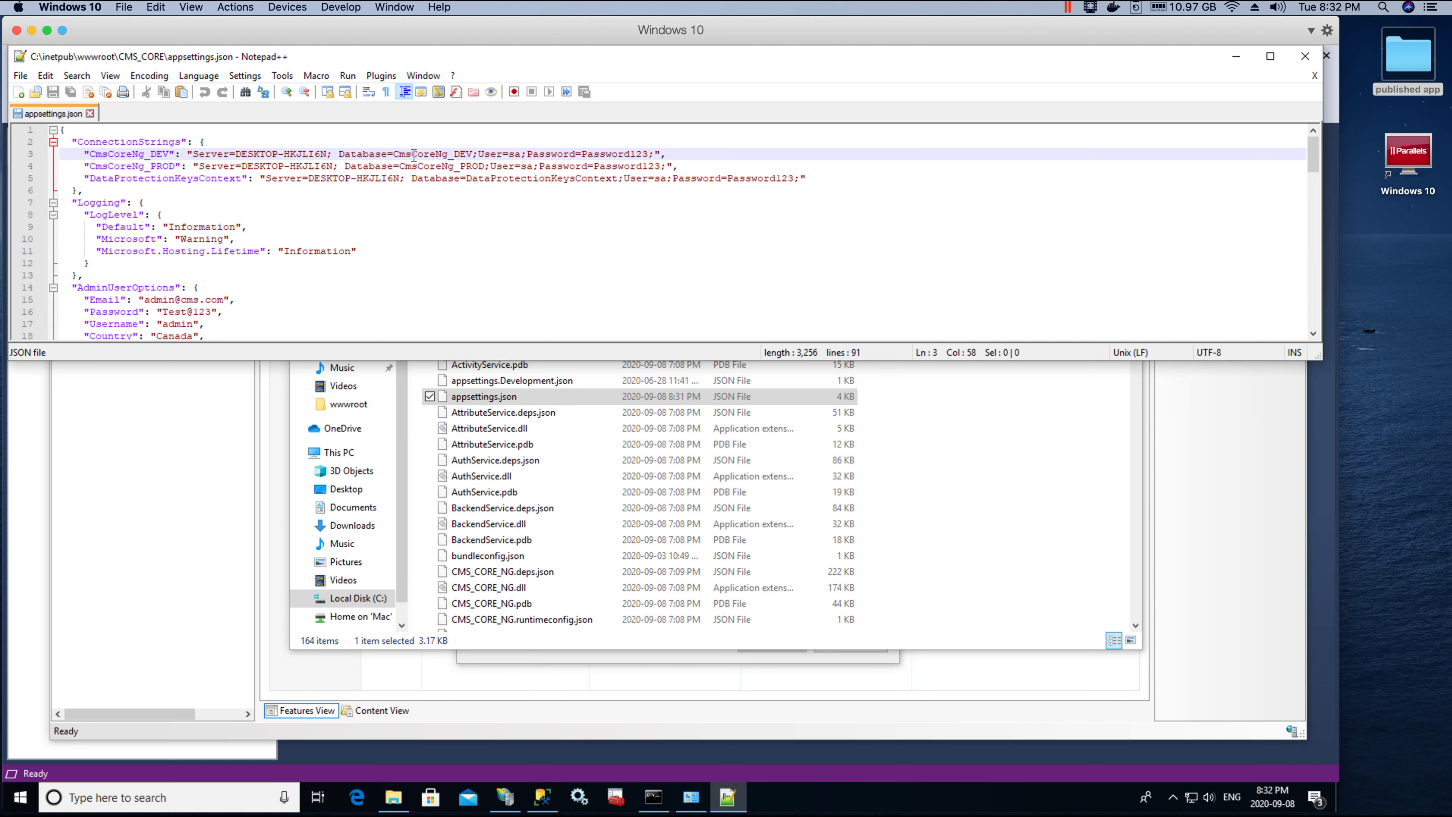
double_click(459, 153)
left_click(246, 179)
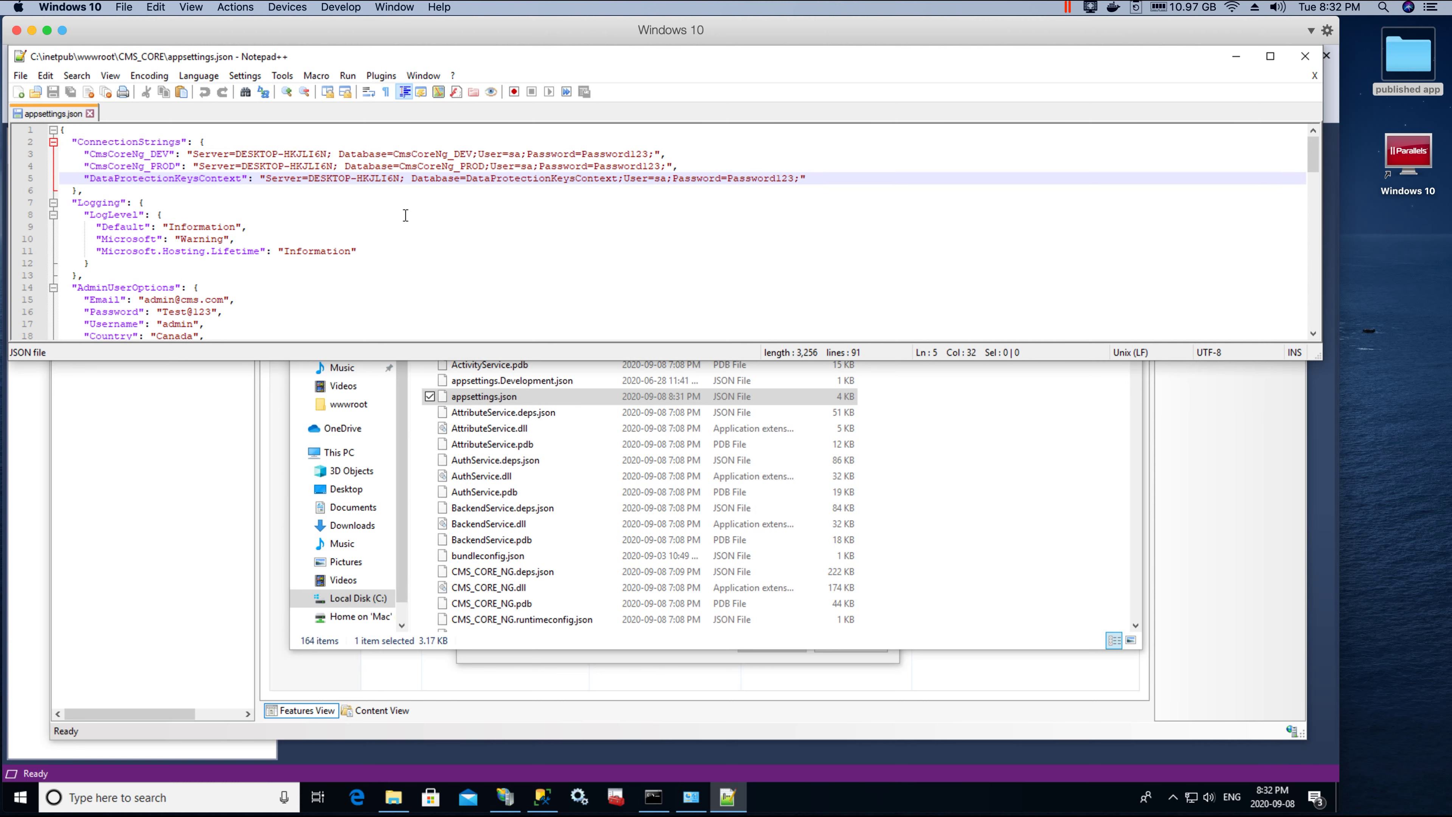
double_click(456, 153)
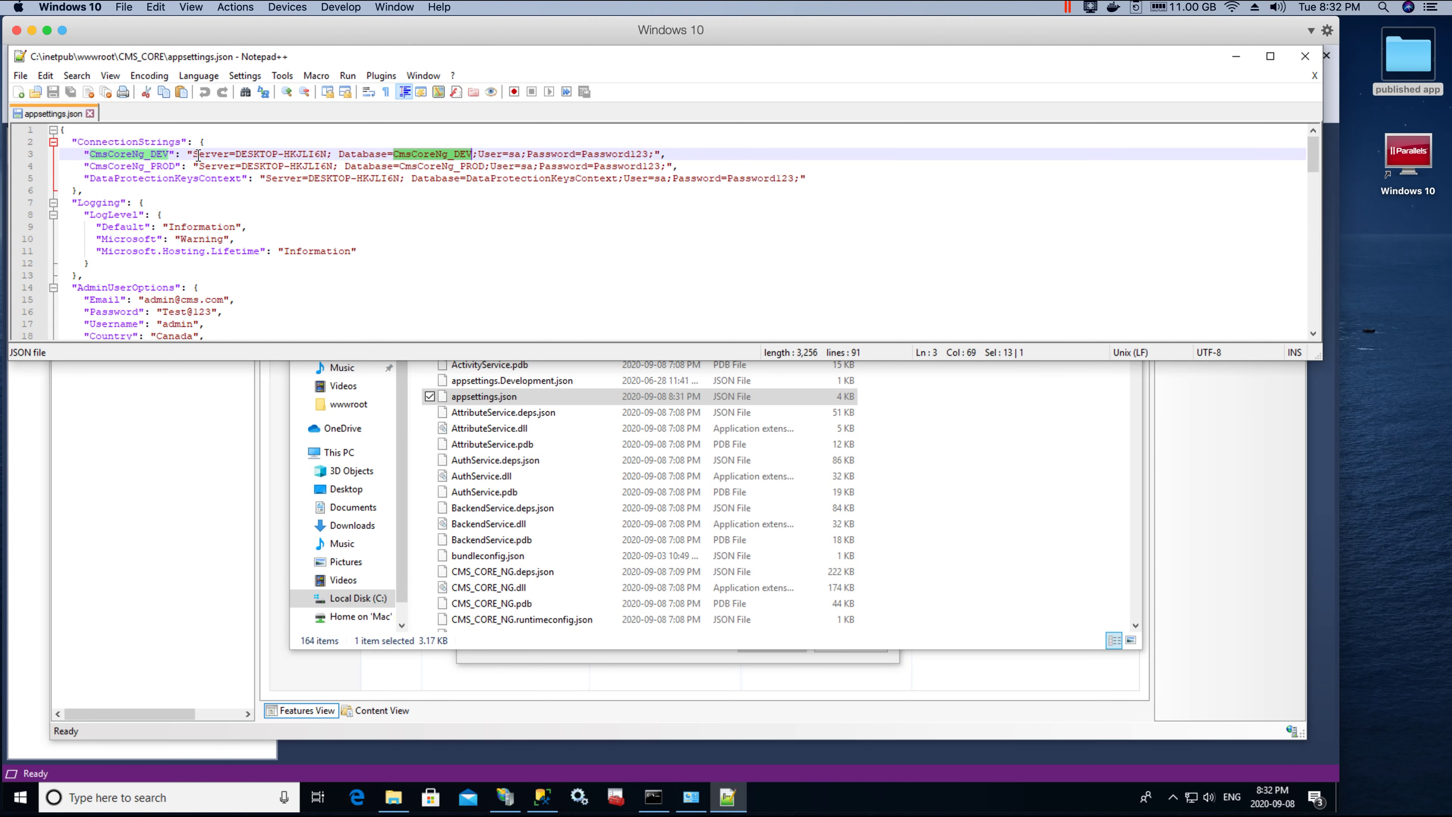
double_click(126, 154)
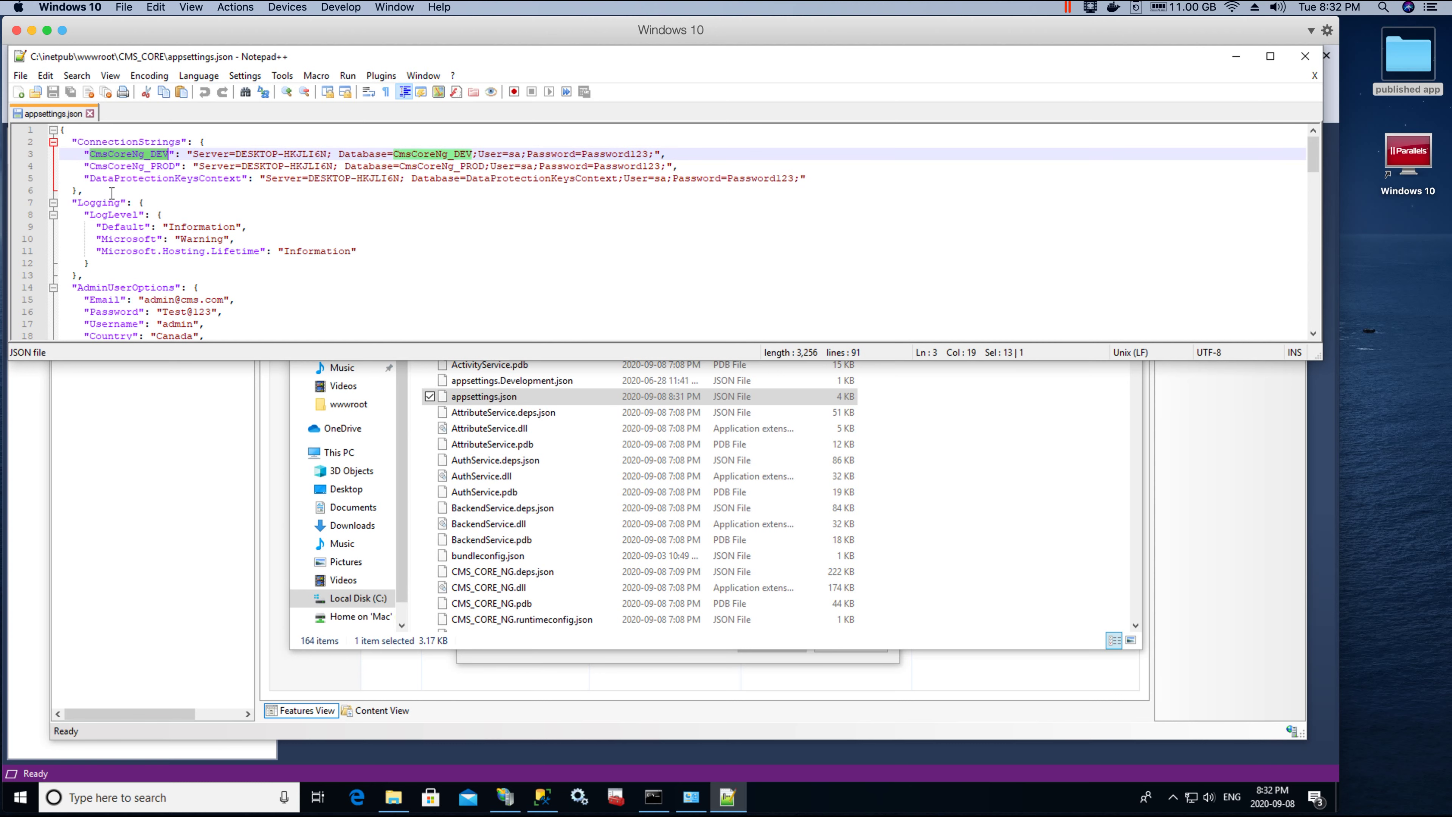
left_click(114, 154)
double_click(162, 154)
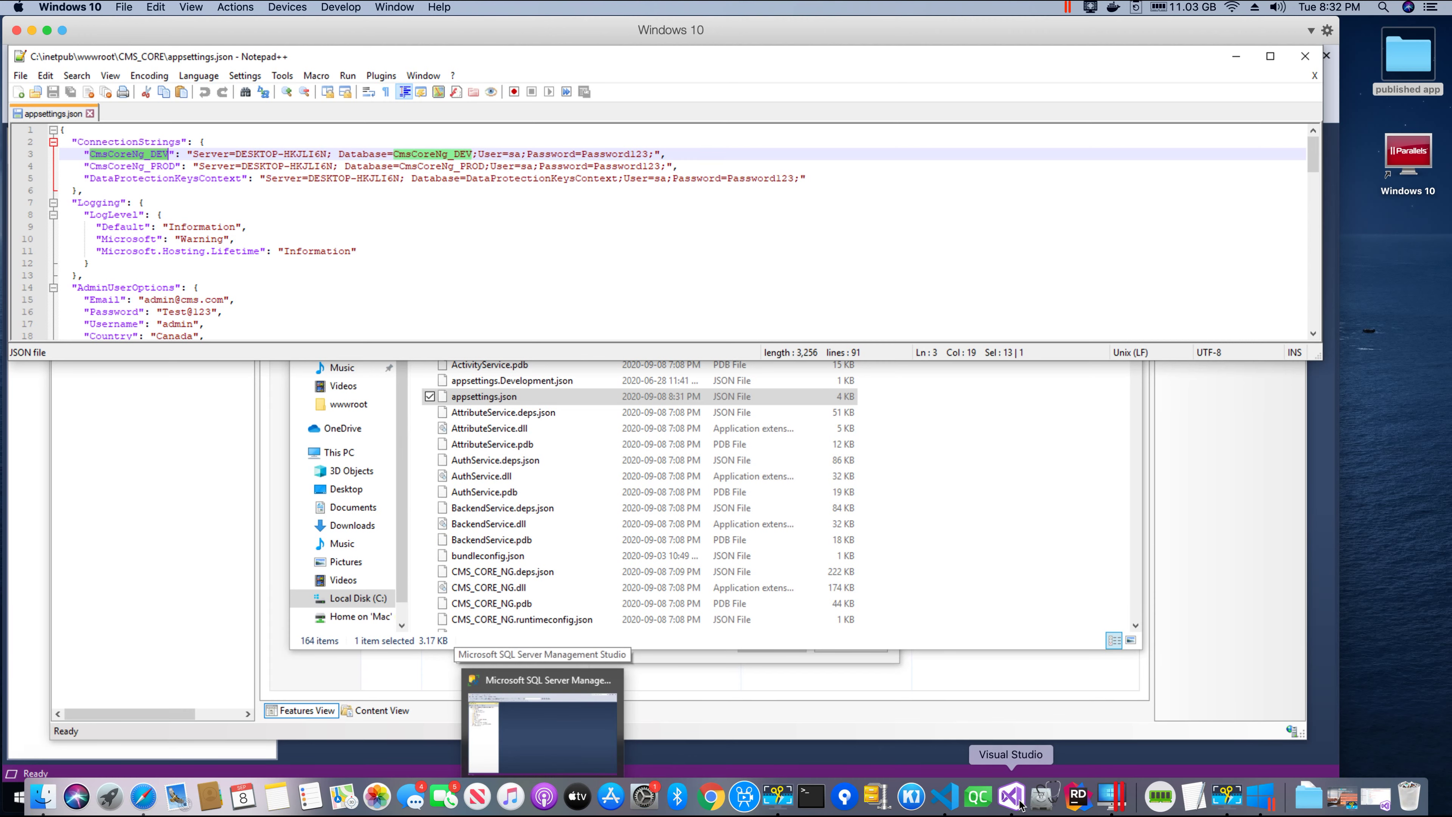
left_click(1011, 796)
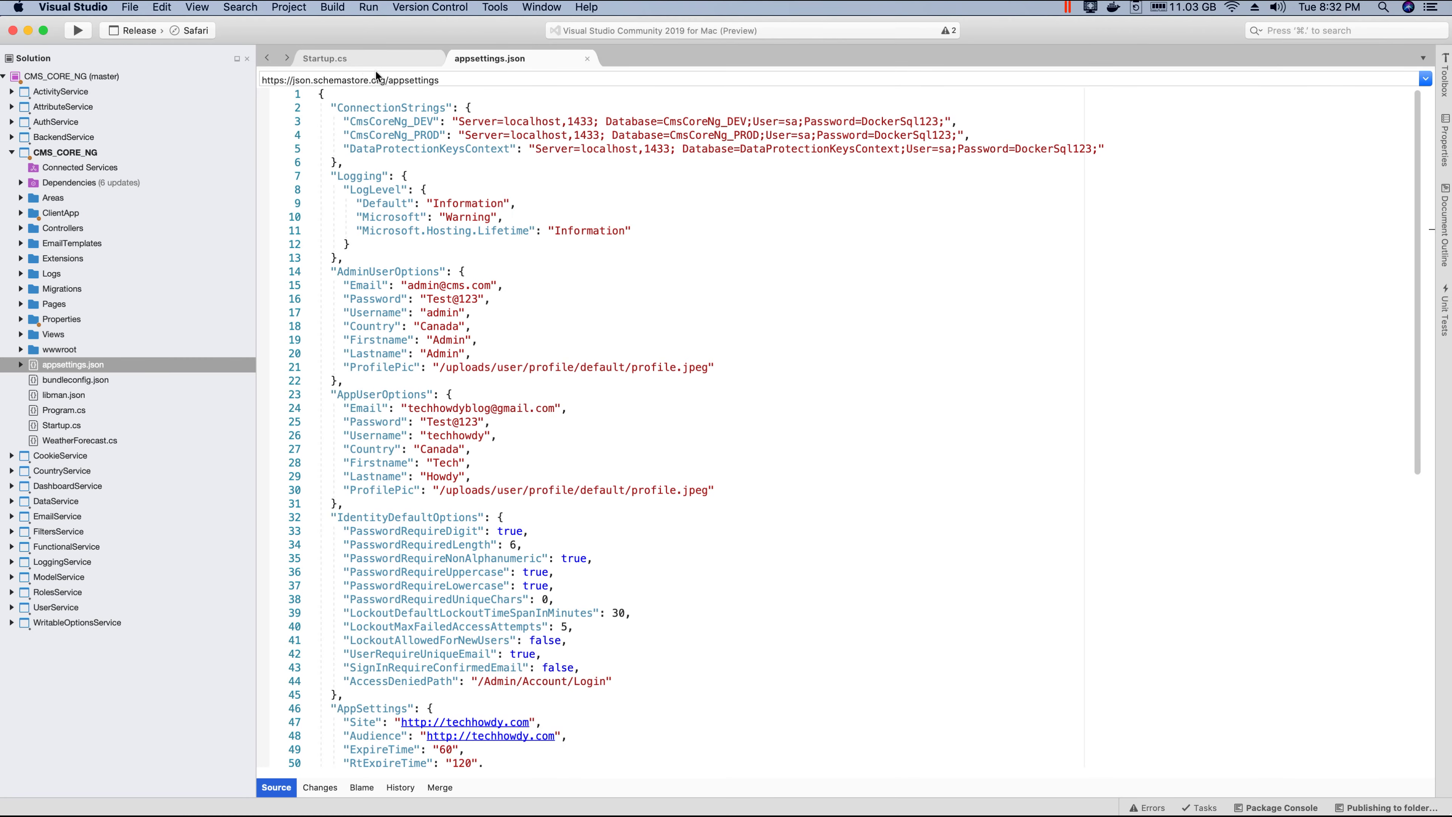
Step: In Startup.cs, find the DB connection setup that uses the CmsCoreNg_DEV connection string
left_click(362, 61)
left_click(467, 59)
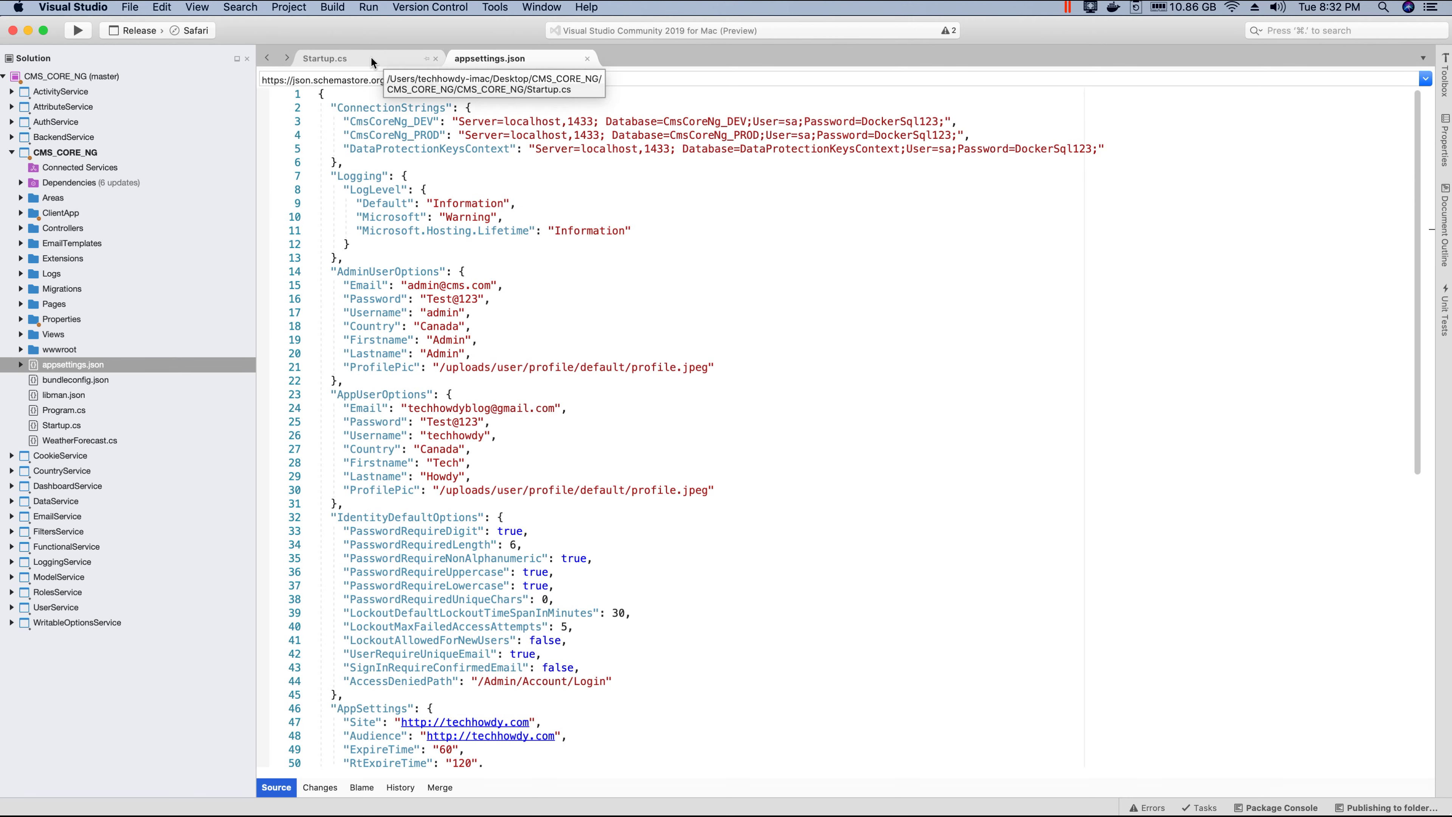
left_click(371, 58)
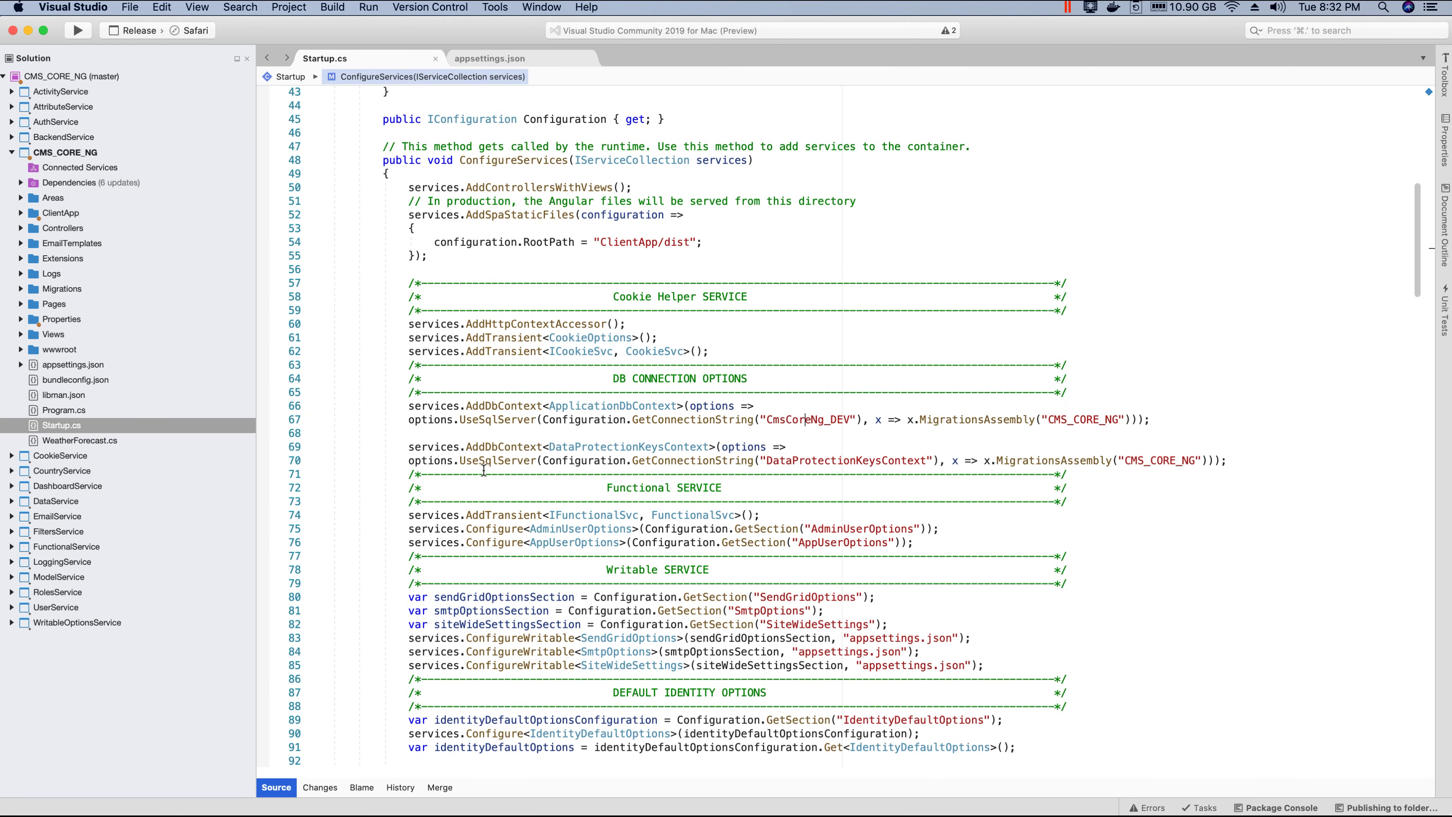
left_click_drag(607, 378, 805, 394)
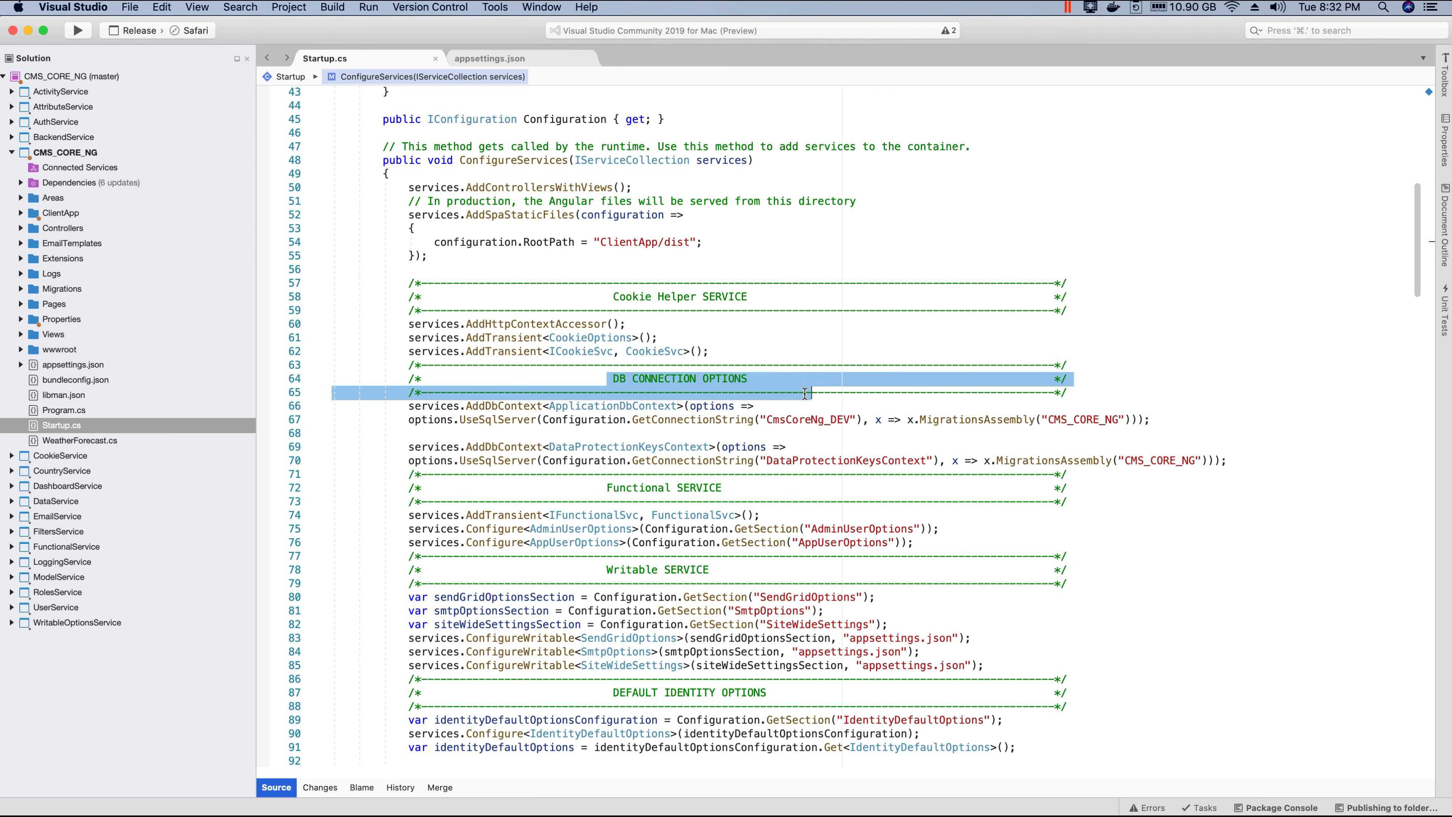
left_click(479, 419)
left_click_drag(767, 420, 851, 420)
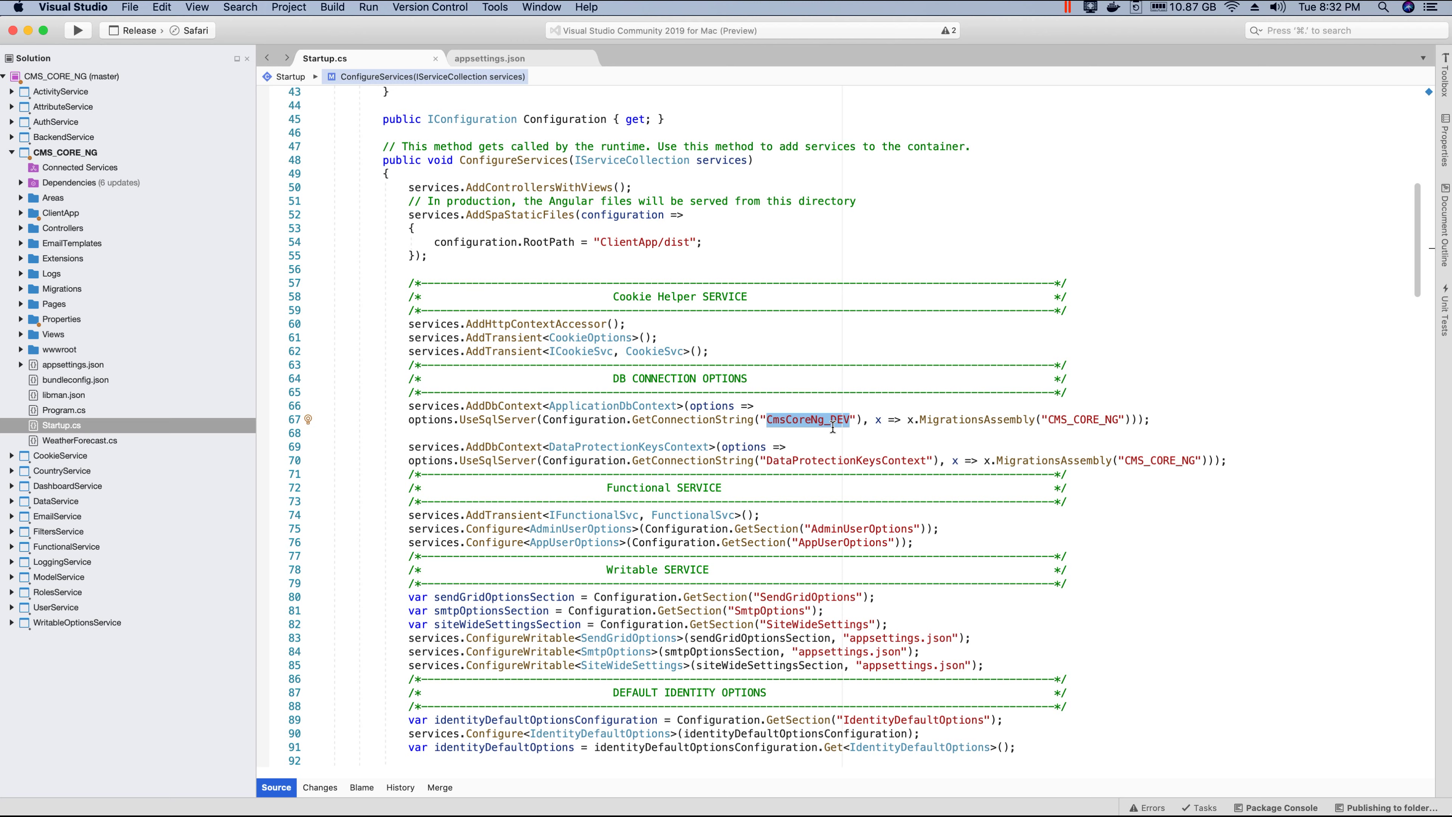
Step: Locate the CmsCoreNg_DEV database name, then select DEV in the VM's line 3
left_click(489, 59)
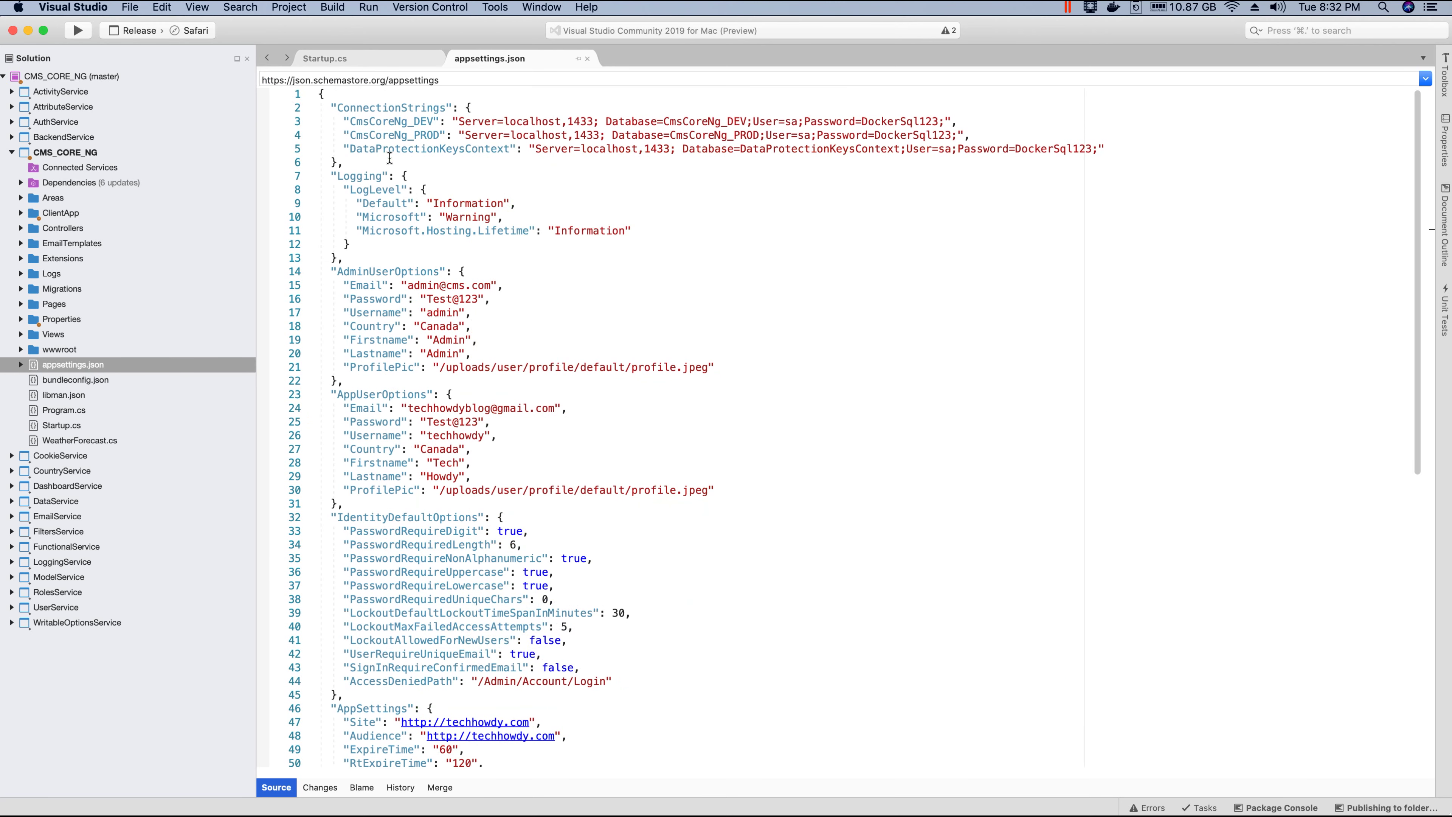
double_click(372, 122)
double_click(714, 121)
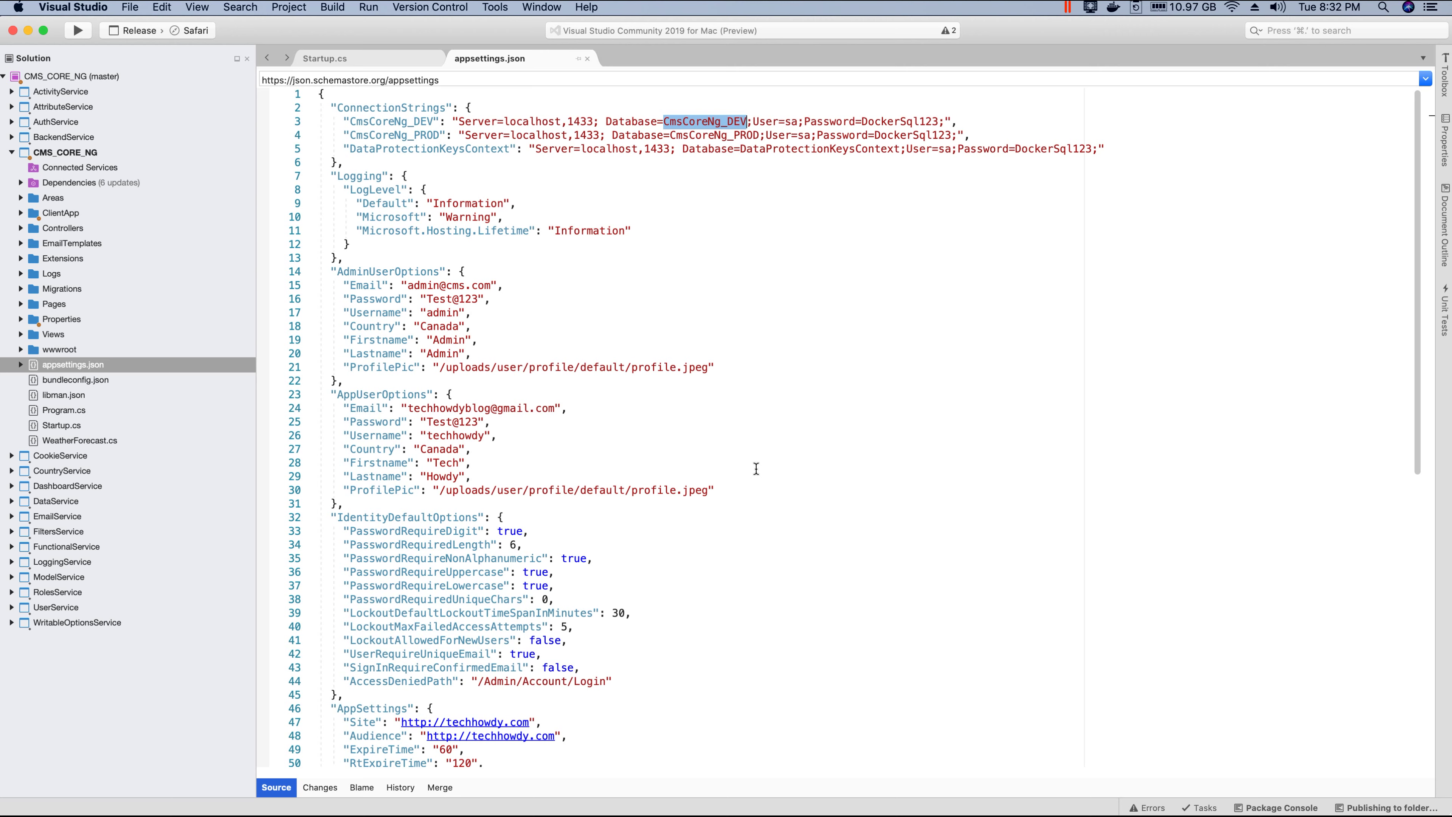
left_click(715, 161)
mouse_move(526, 800)
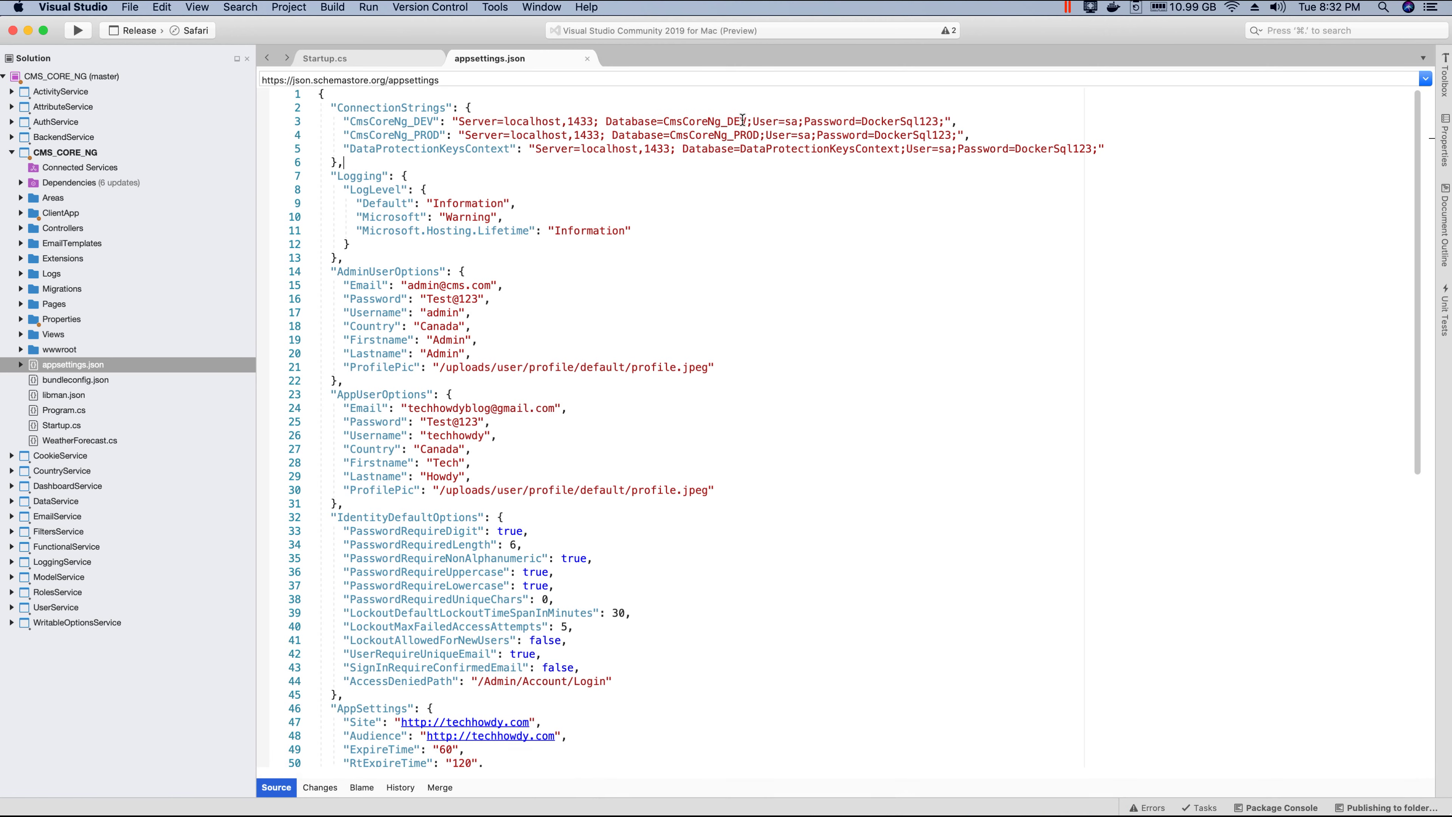
left_click(660, 122, "shift")
mouse_move(794, 809)
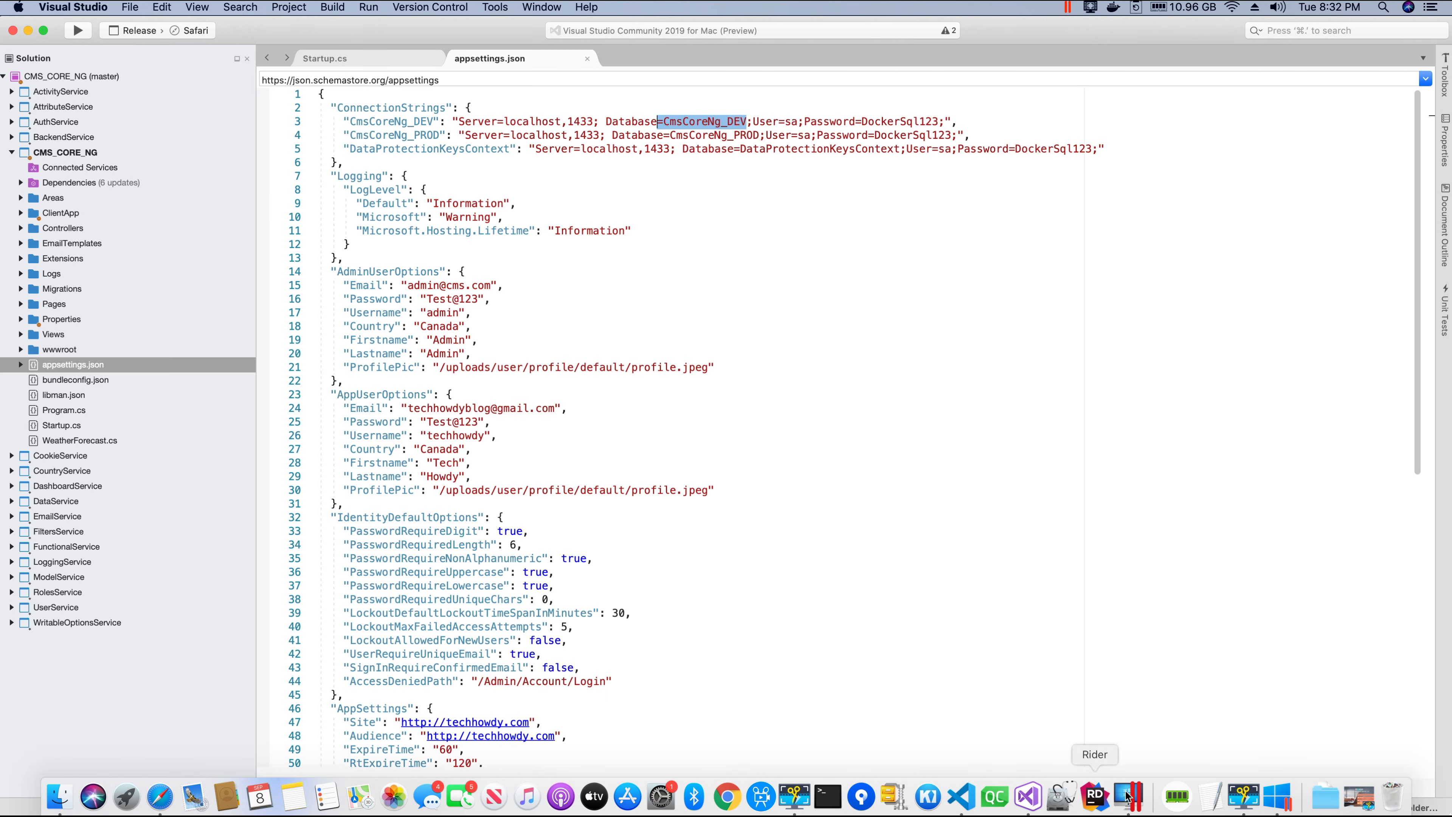
left_click(1278, 796)
left_click_drag(472, 154, 454, 153)
Step: Change the line 3 database to CmsCoreNg_PROD, save as Administrator, and close Notepad++
type("PROD")
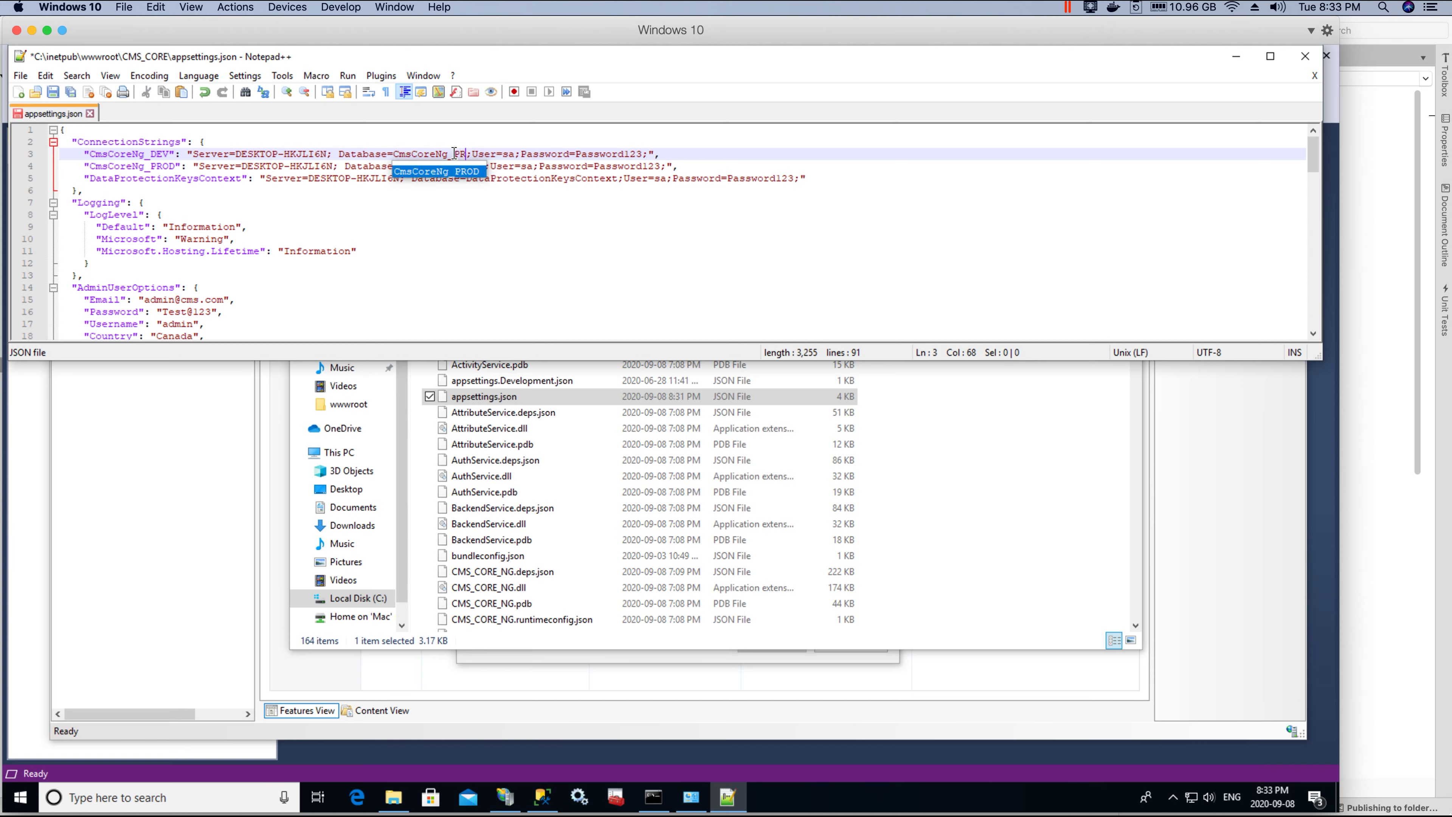
left_click(598, 166)
key("ctrl+s")
left_click(702, 470)
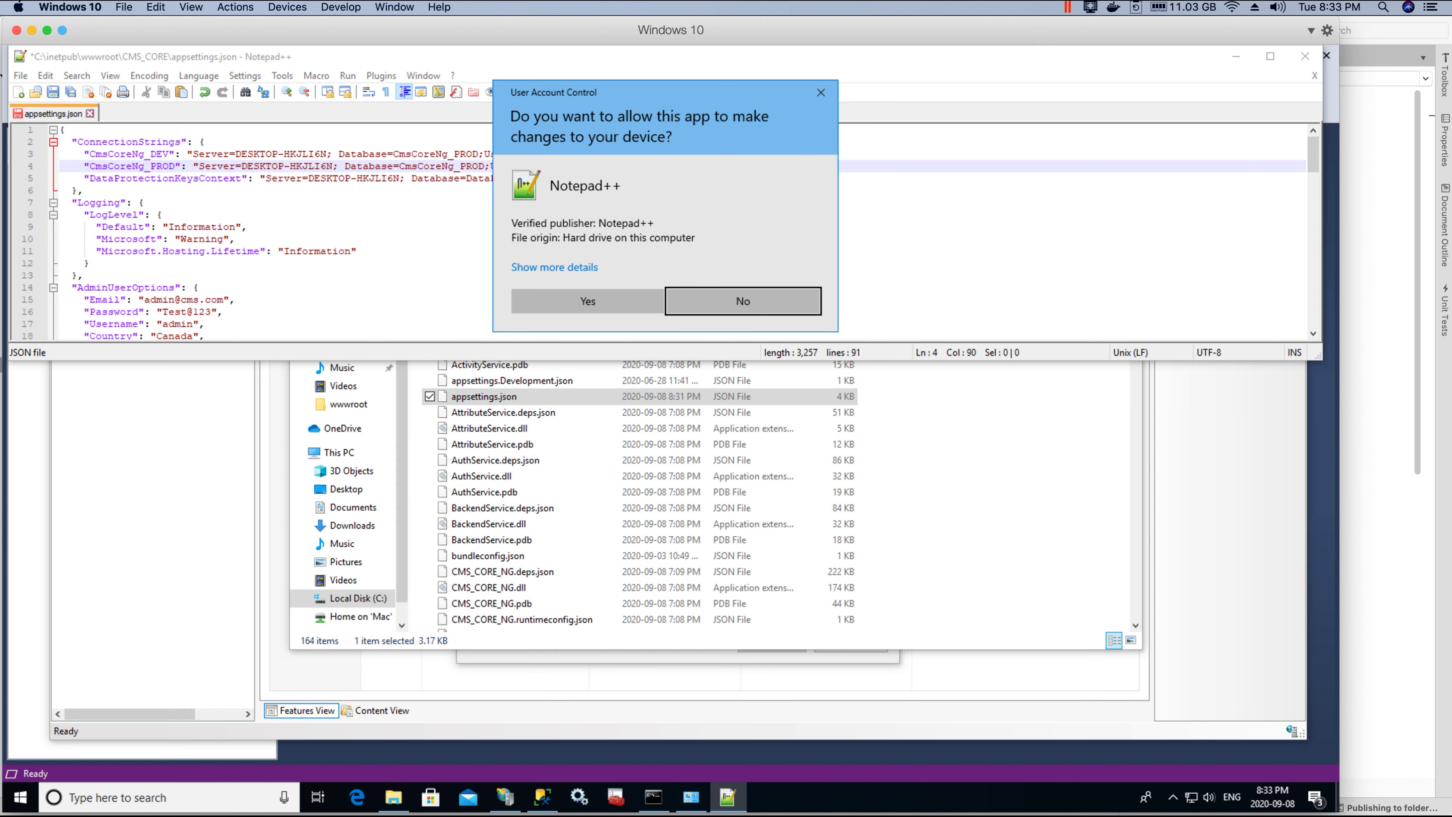
left_click(587, 301)
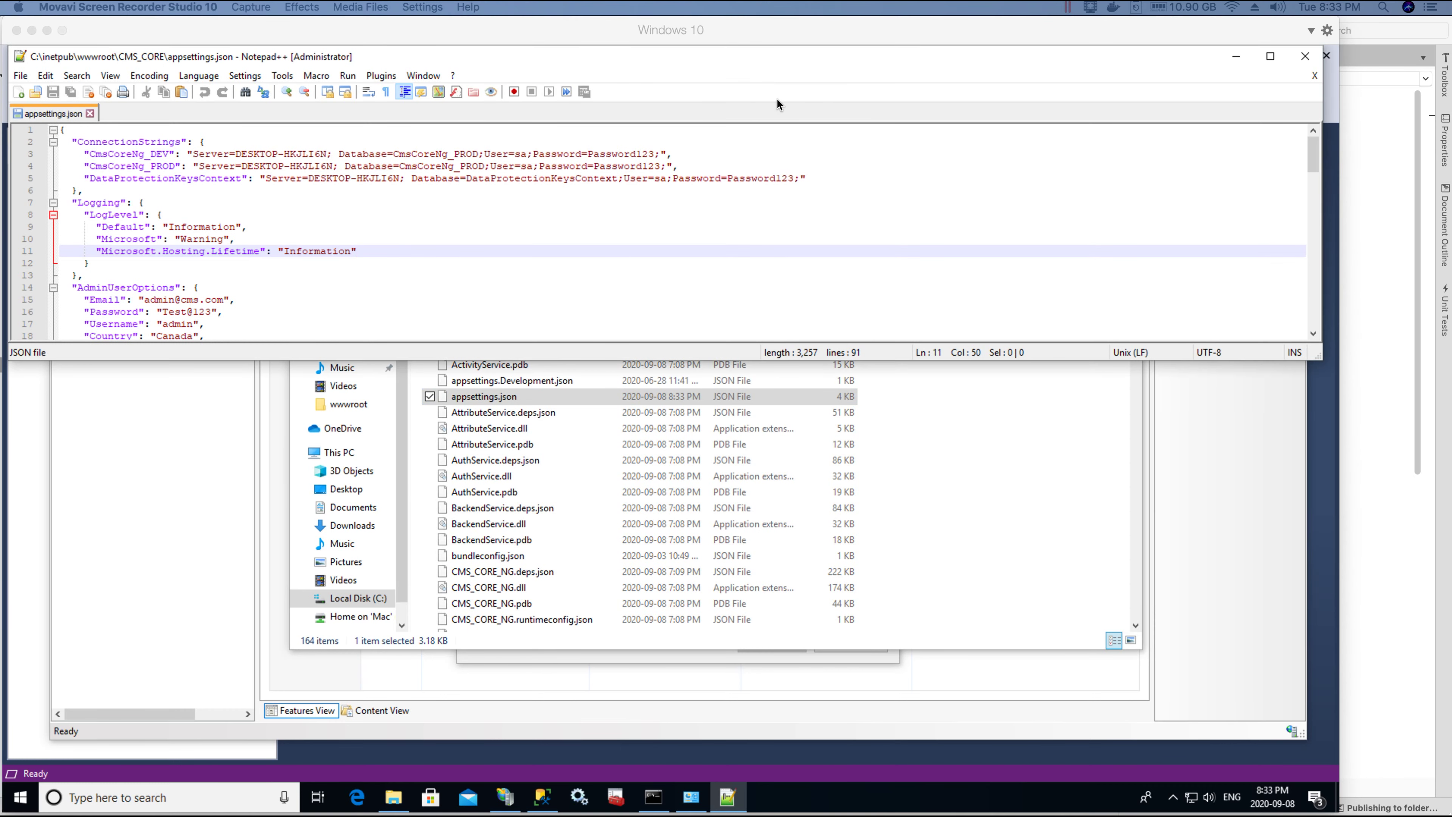
left_click(1305, 57)
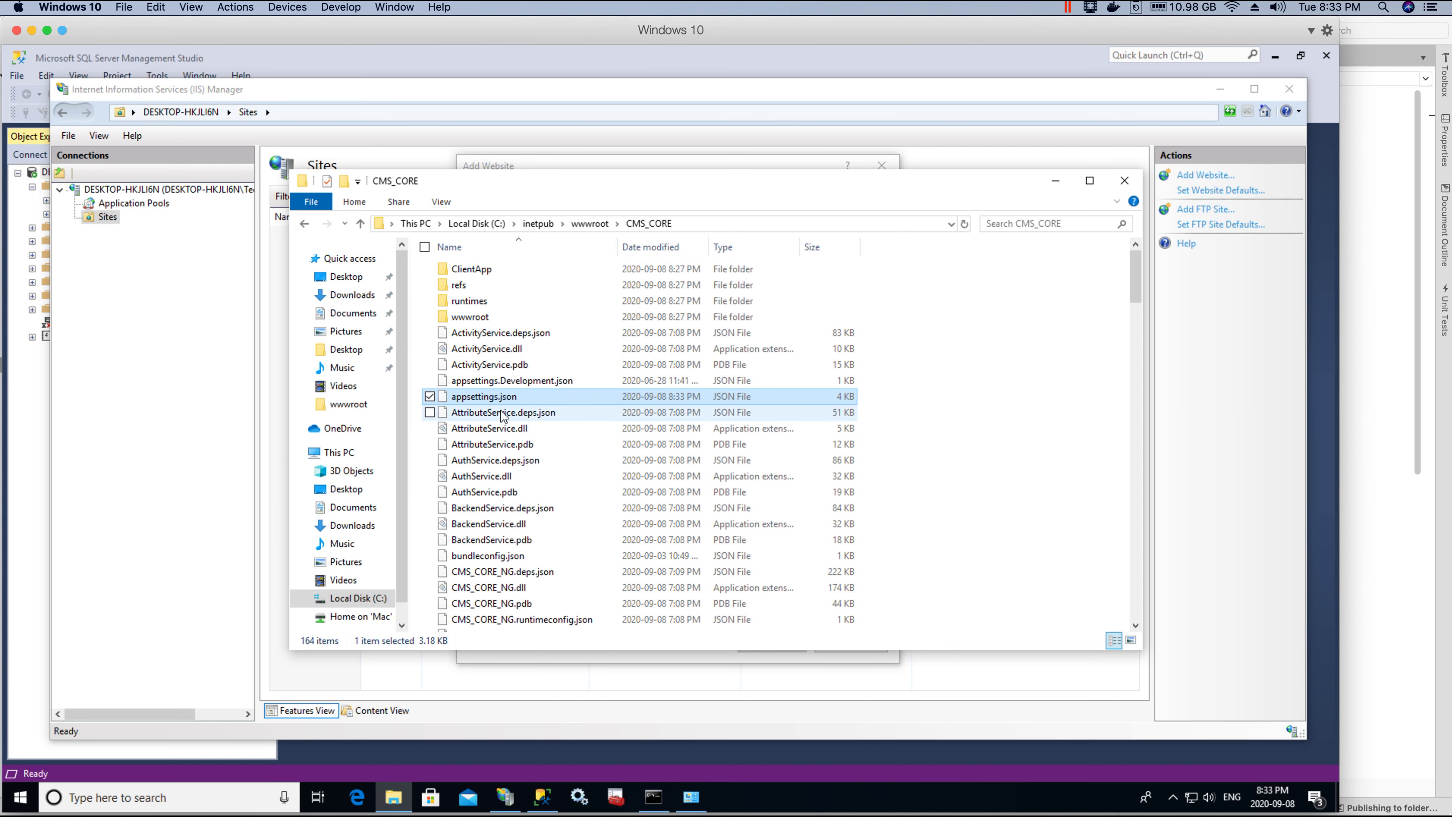
Step: Browse to C:\inetpub\wwwroot\CMS_CORE and confirm it as the new site's physical path
left_click(160, 304)
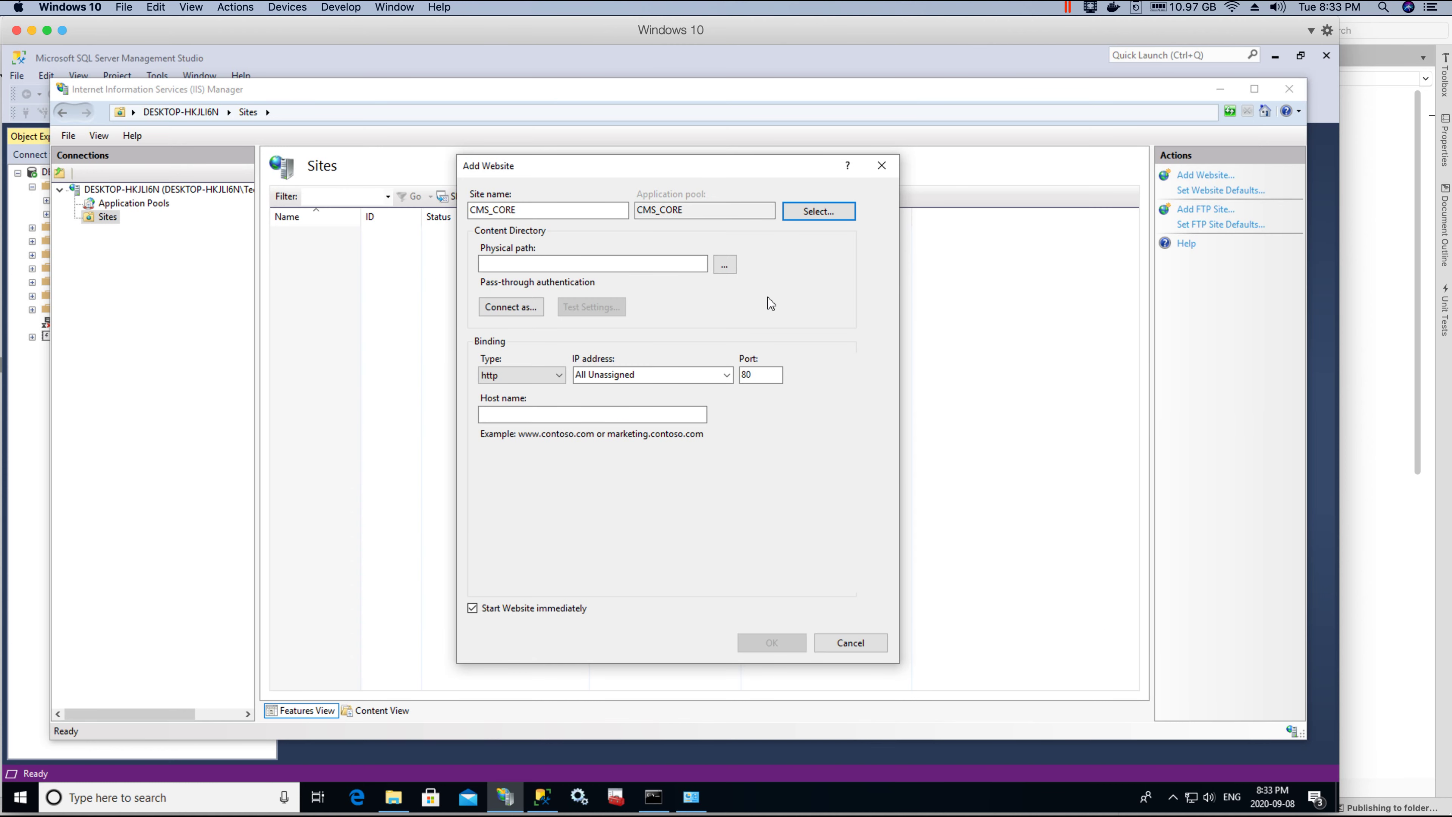
left_click(723, 263)
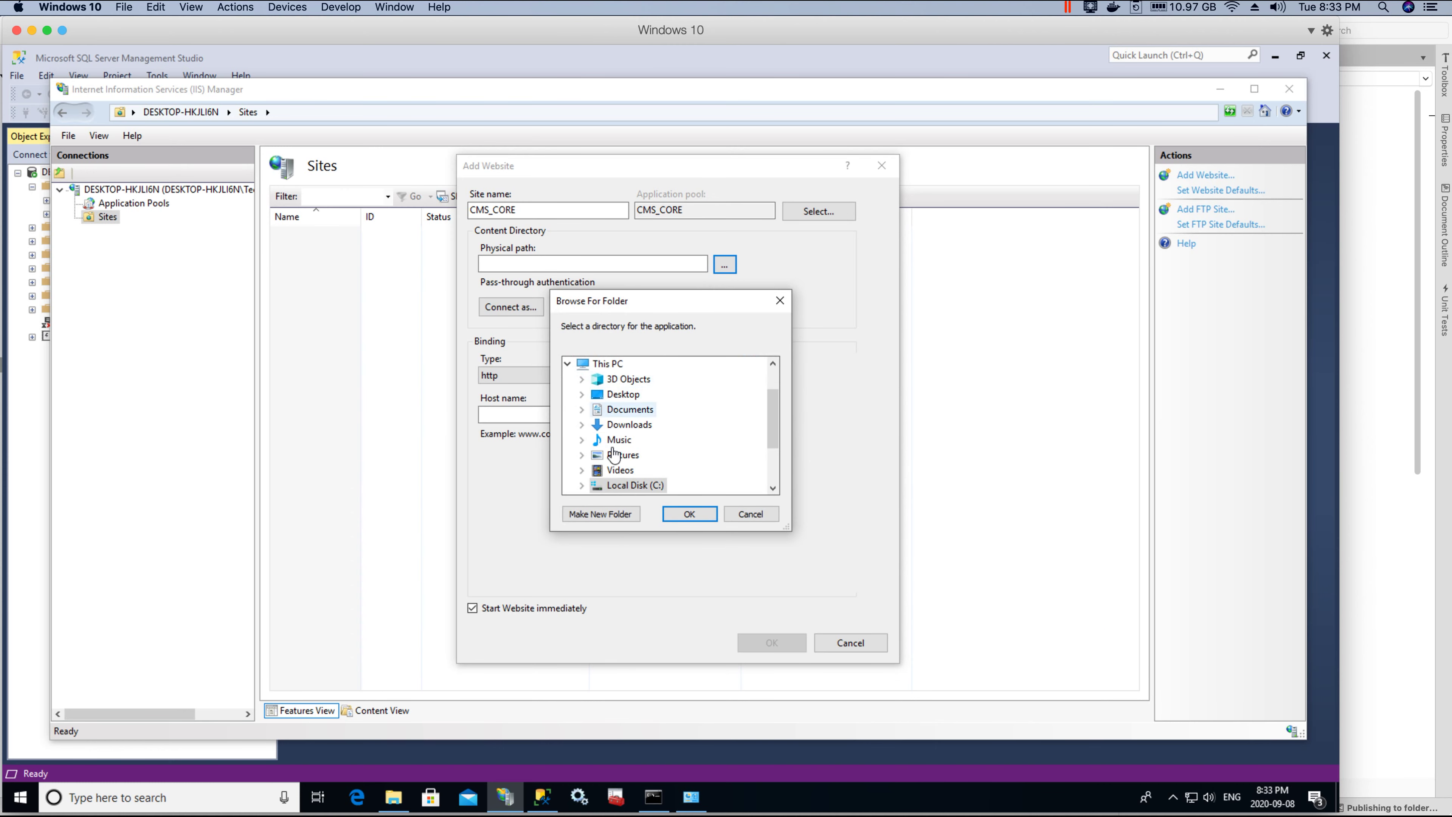
scroll(602, 458, "down", 2)
left_click(581, 409)
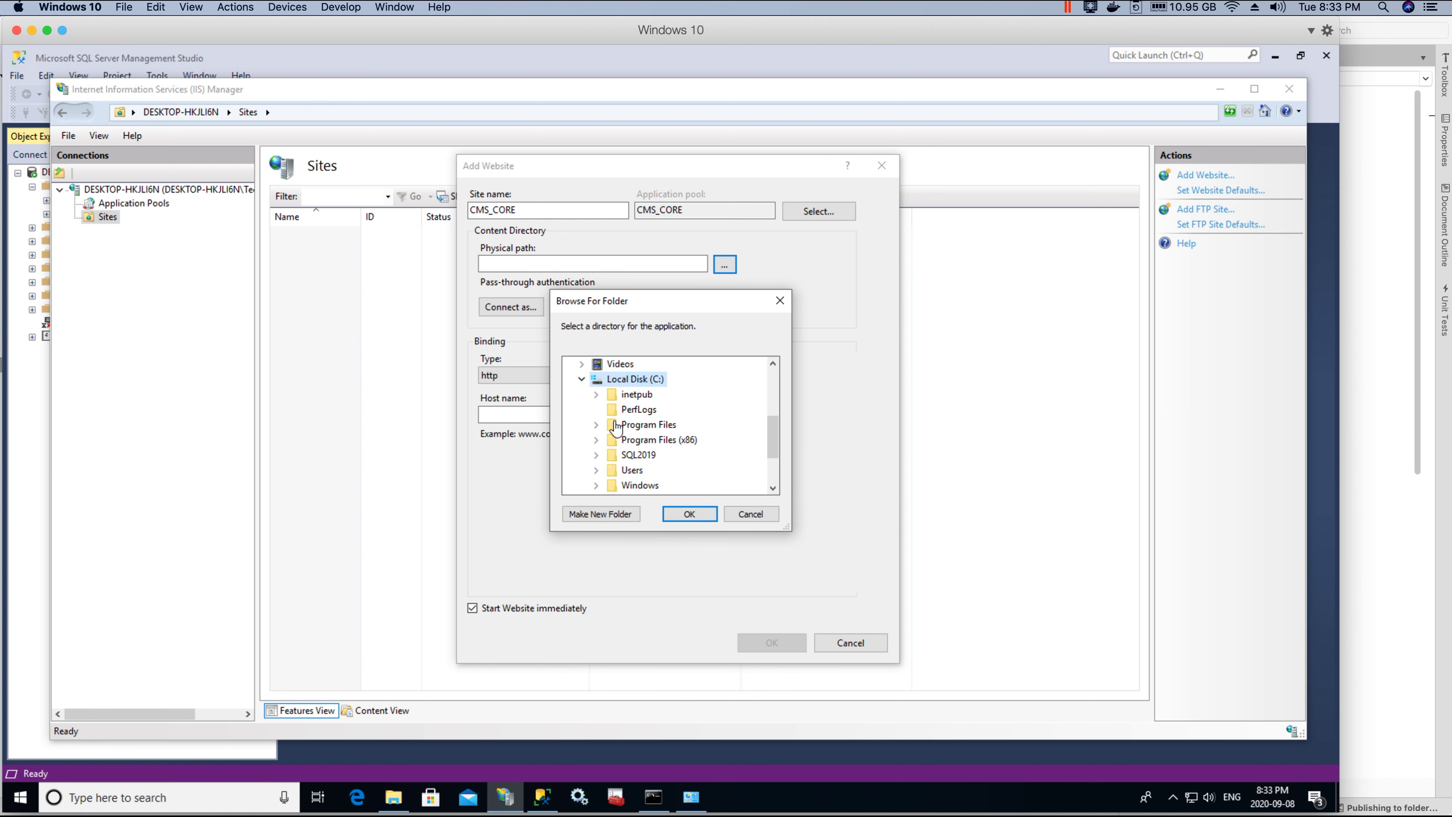
scroll(637, 422, "down", 1)
scroll(636, 422, "up", 1)
double_click(636, 378)
scroll(662, 442, "down", 1)
double_click(657, 440)
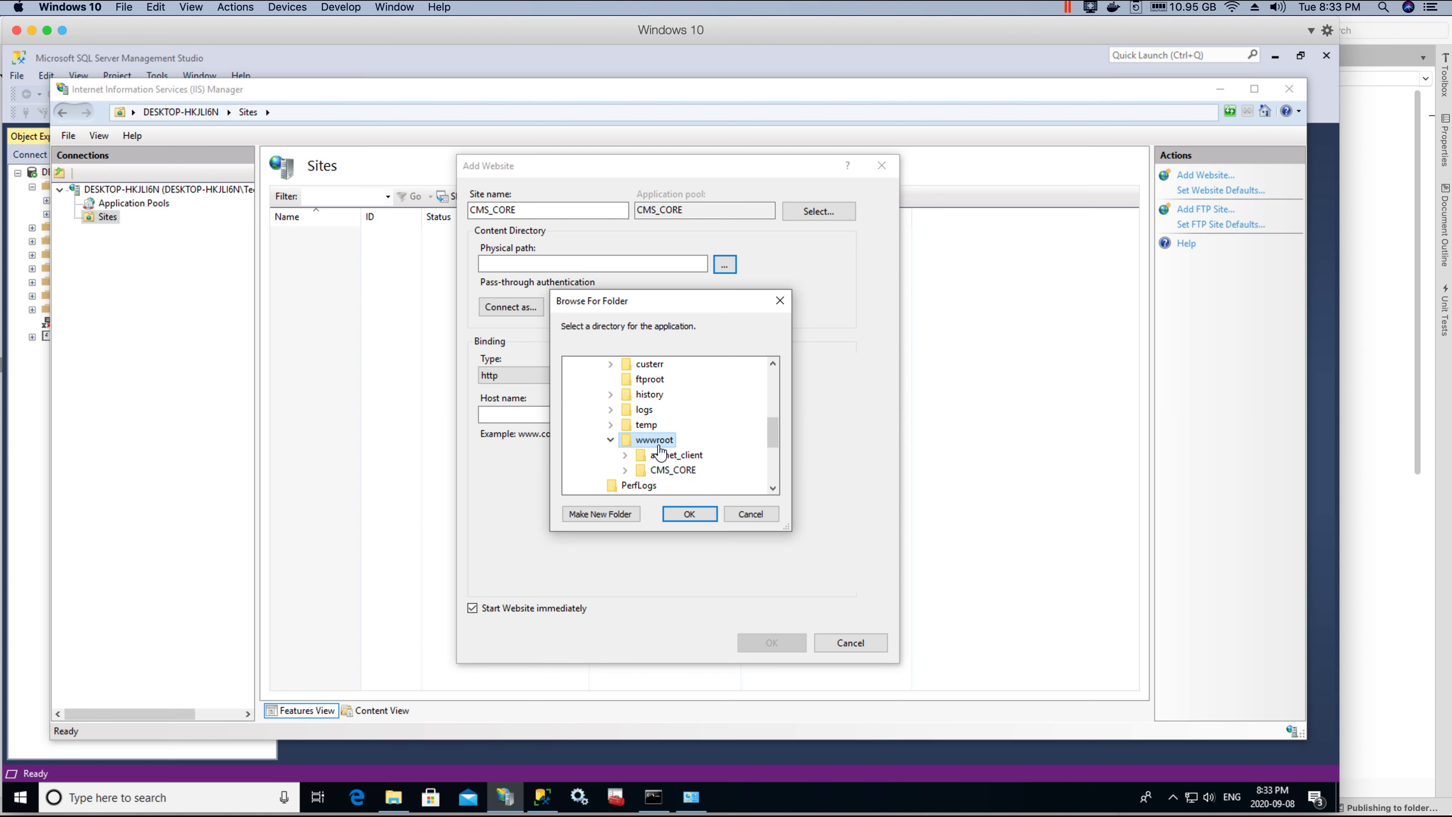
scroll(666, 439, "down", 1)
double_click(673, 426)
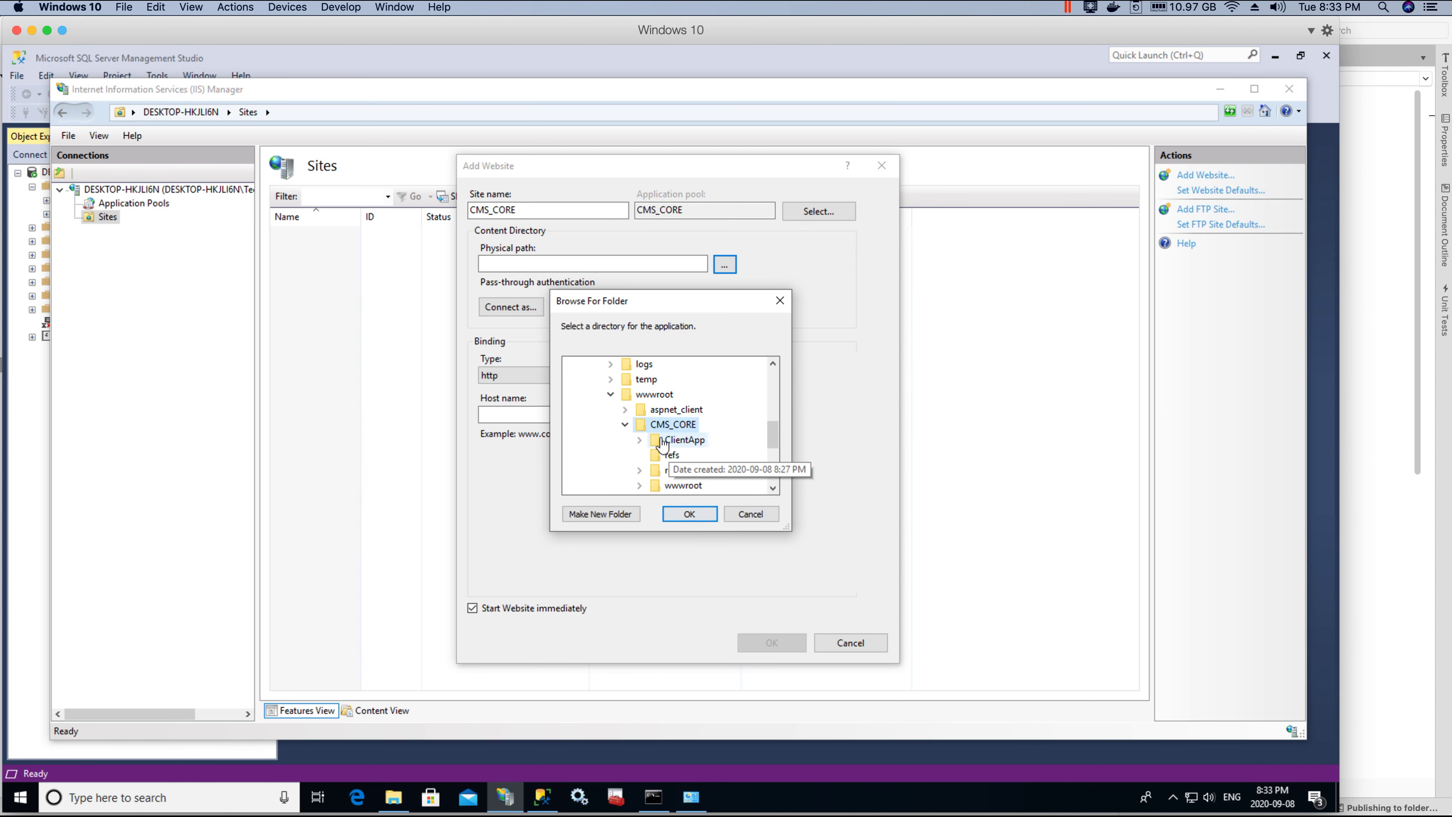
left_click(694, 515)
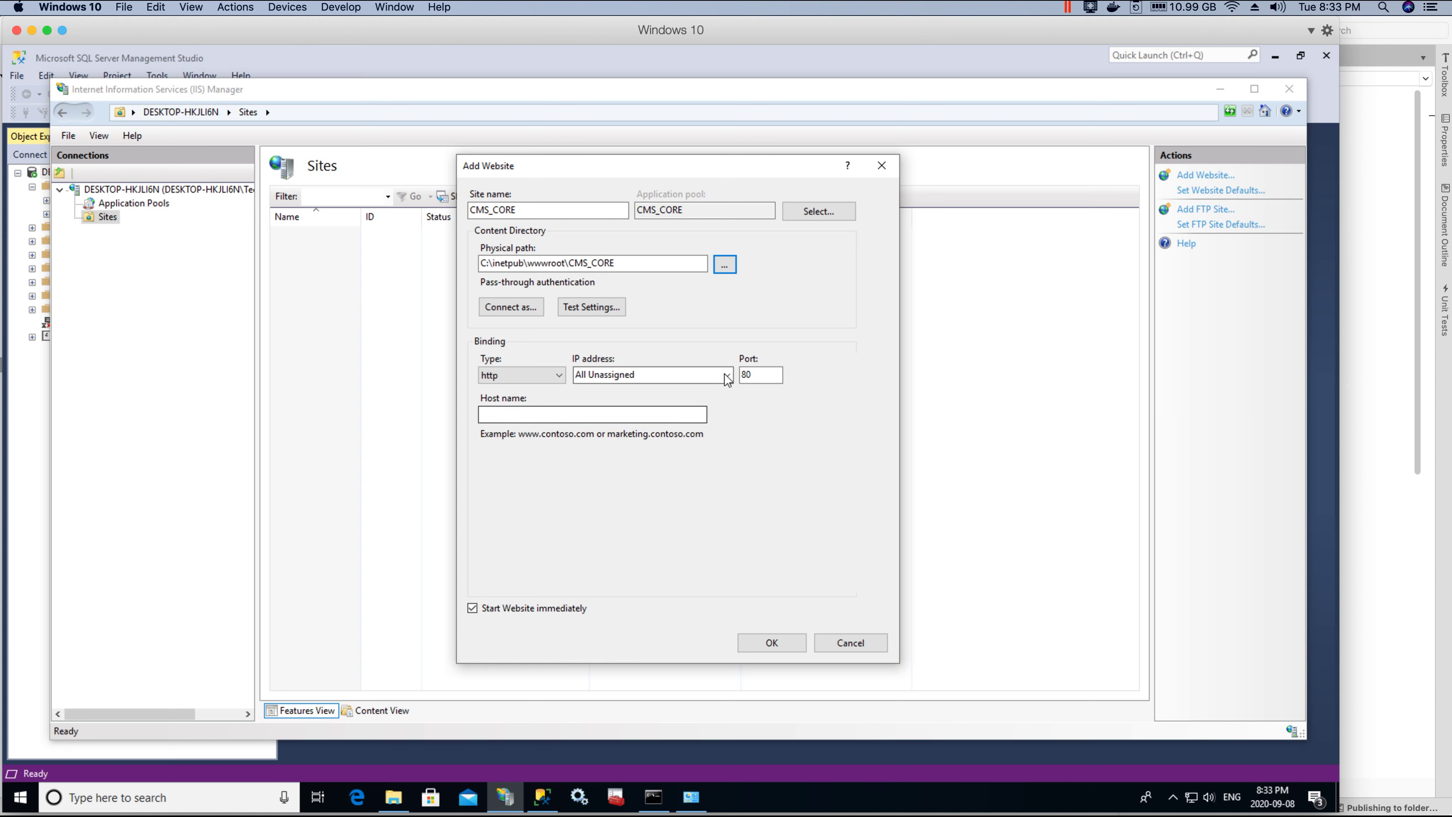
left_click(584, 313)
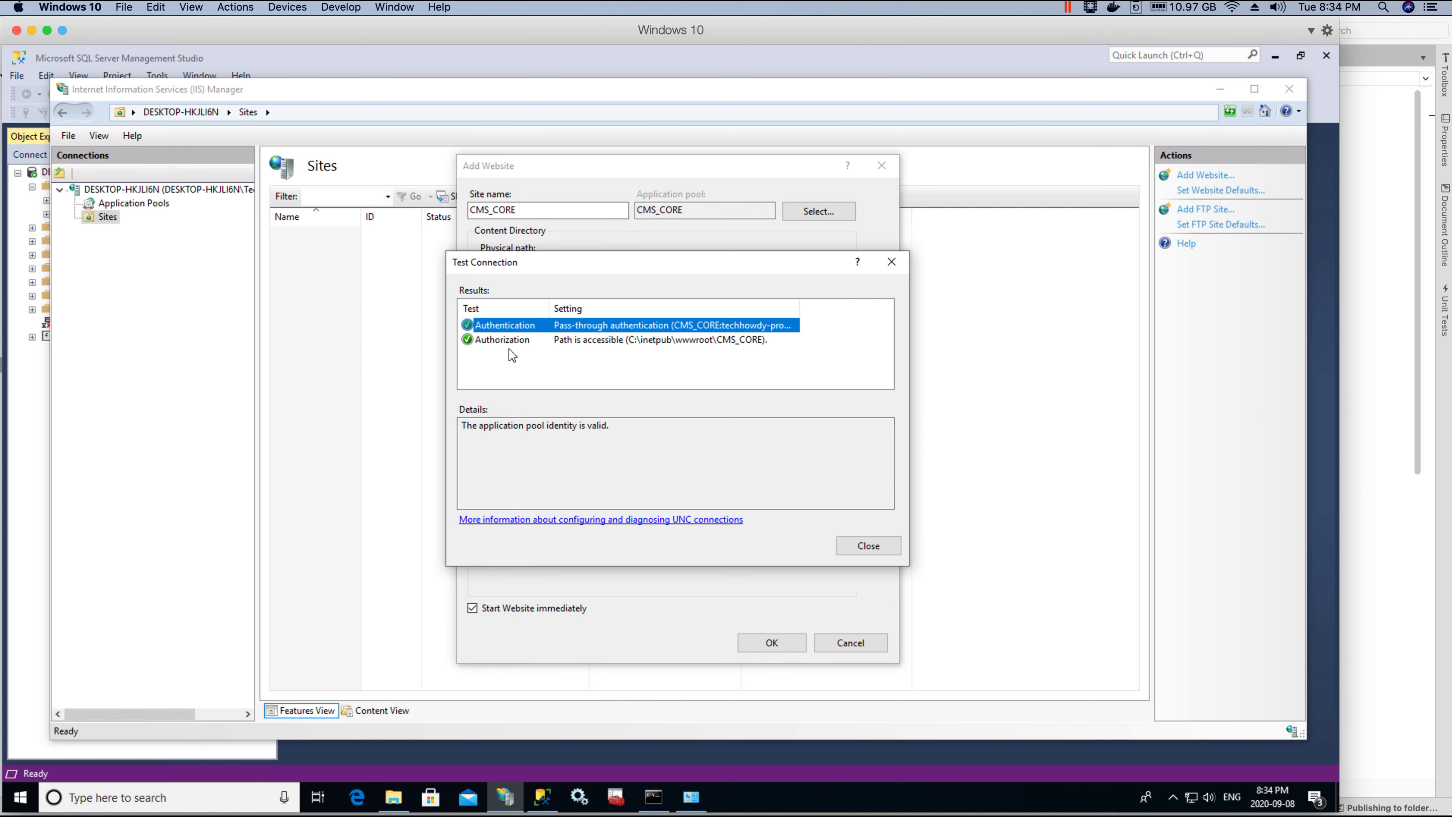
left_click(868, 546)
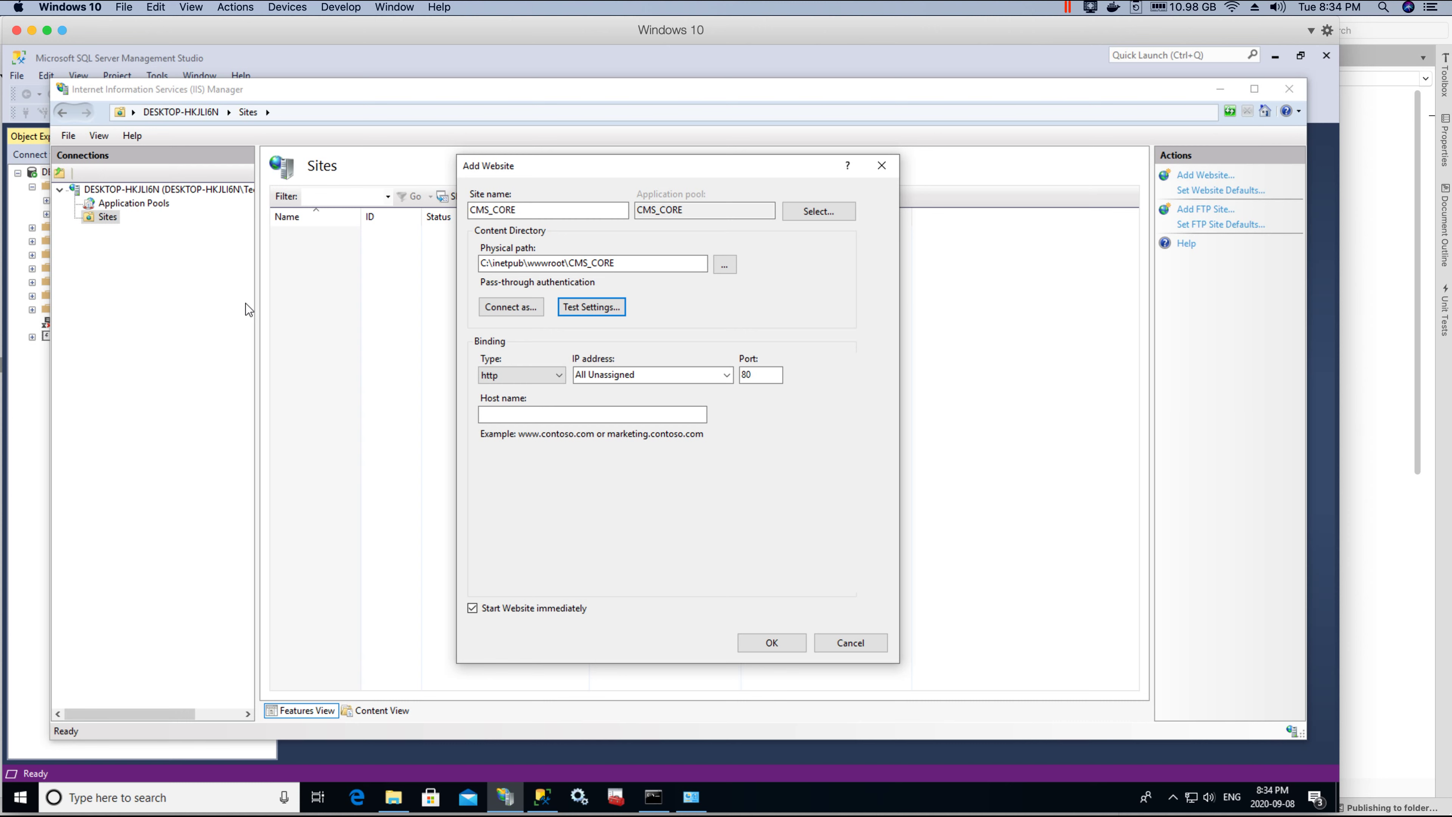
left_click(727, 375)
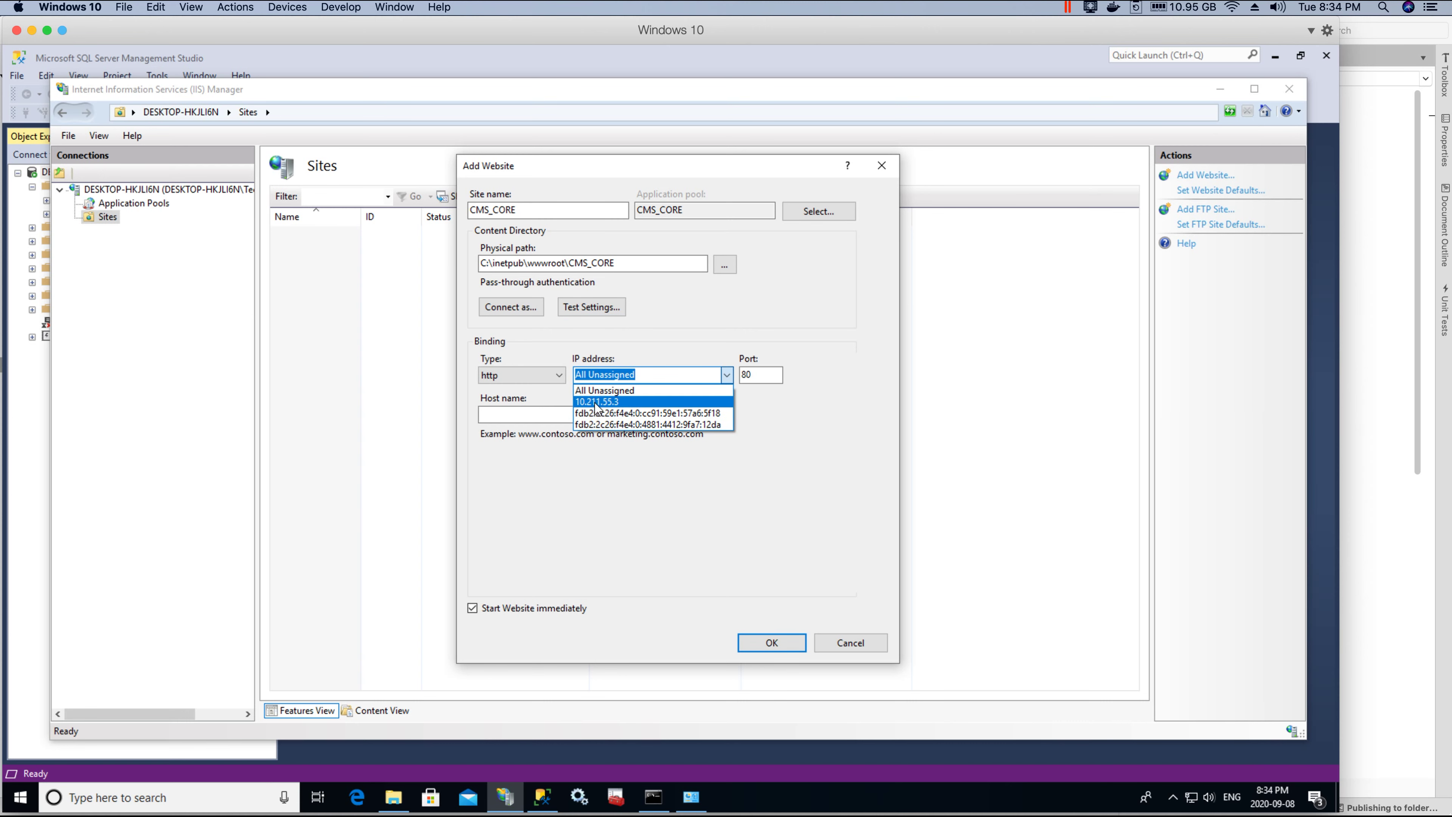
Step: Choose 10.211.55.3 as the binding IP address and run ipconfig /all in Command Prompt
left_click(629, 402)
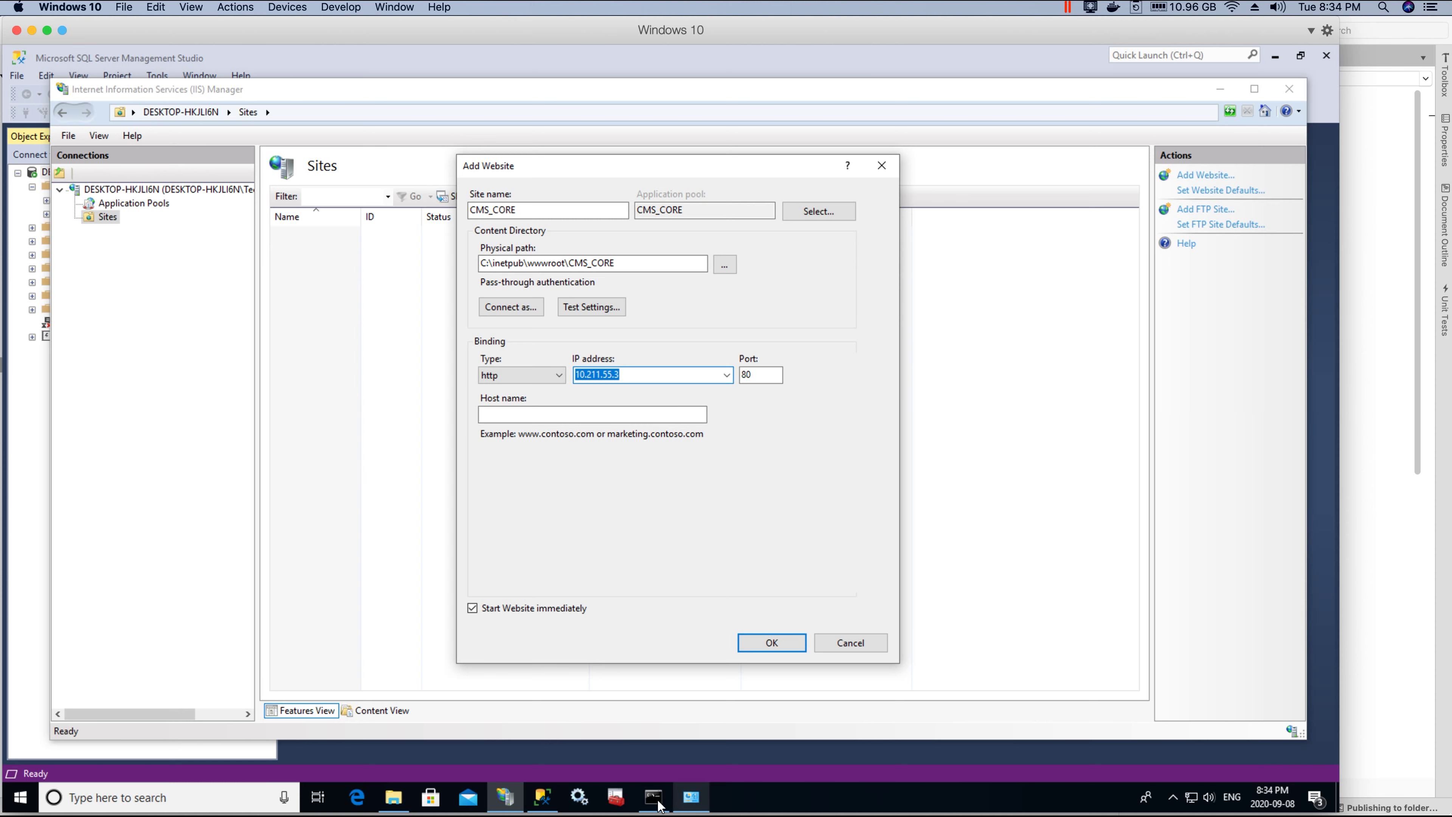
key("alt+Tab")
left_click(1009, 241)
type("c")
key("BackSpace")
type("i")
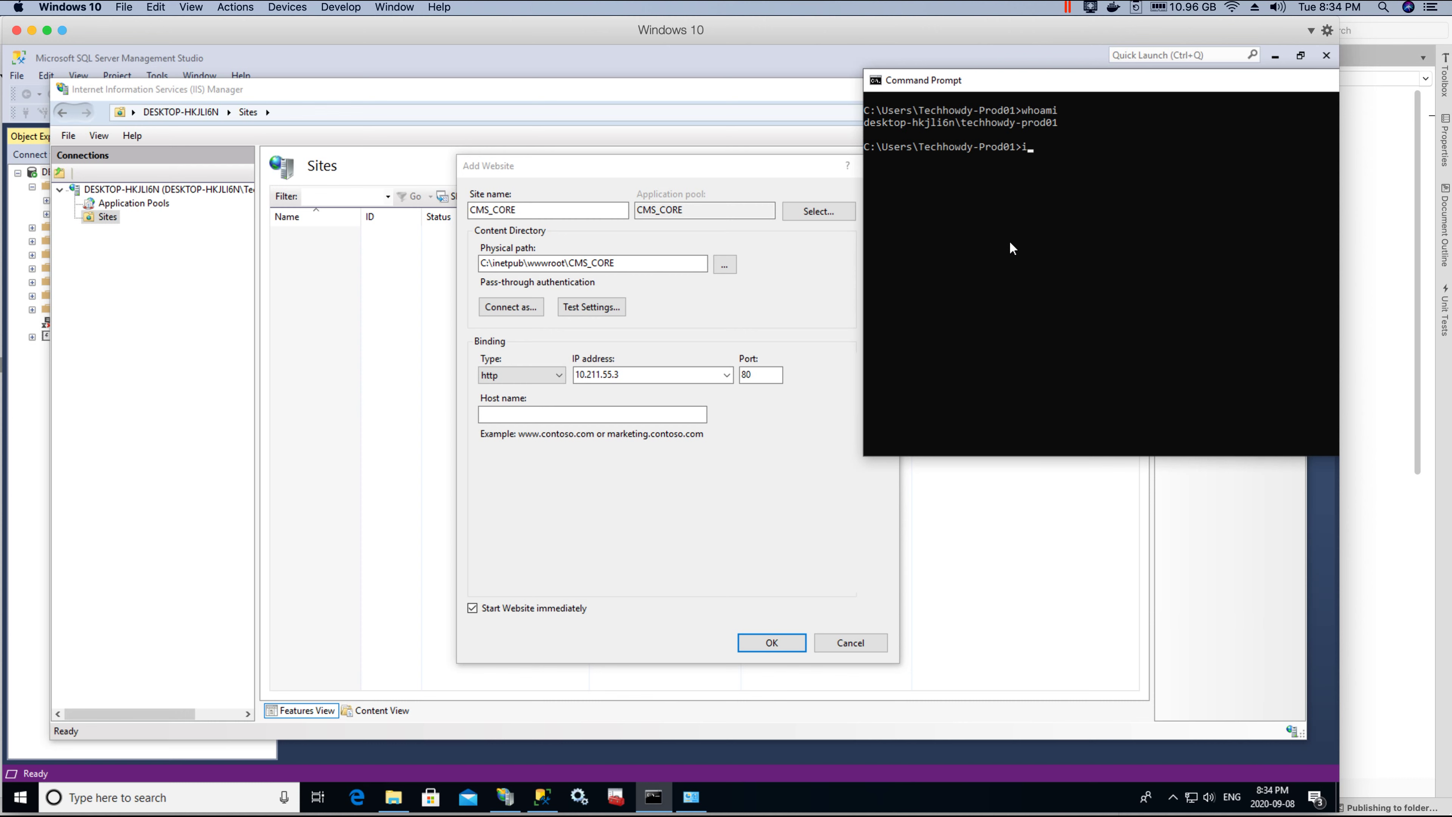
type("pconfig/all")
key("Return")
Step: Highlight the IPv4 address 10.211.55.3 and subnet mask lines in the ipconfig output
left_click_drag(880, 352, 1165, 353)
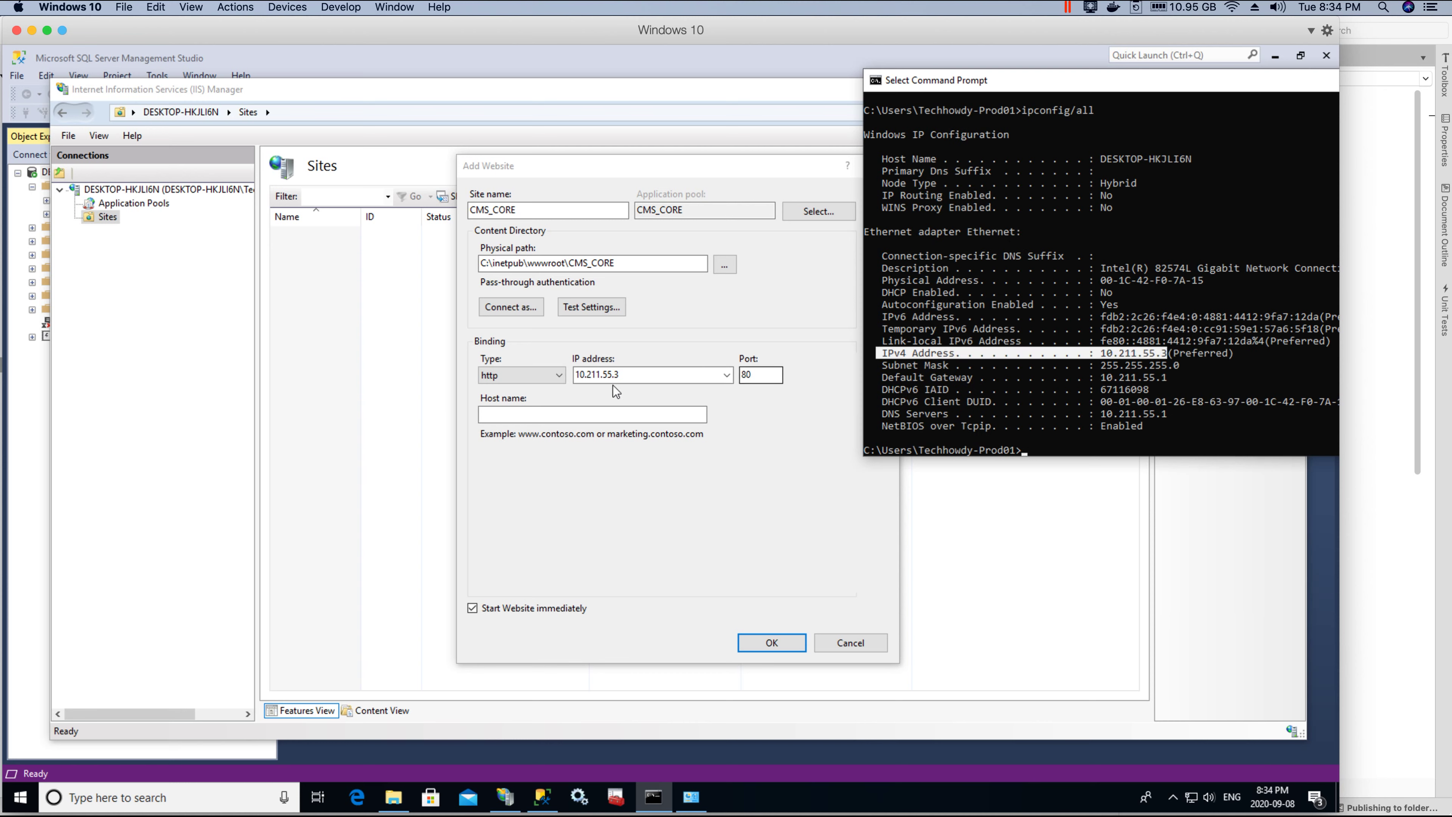
left_click(1086, 400)
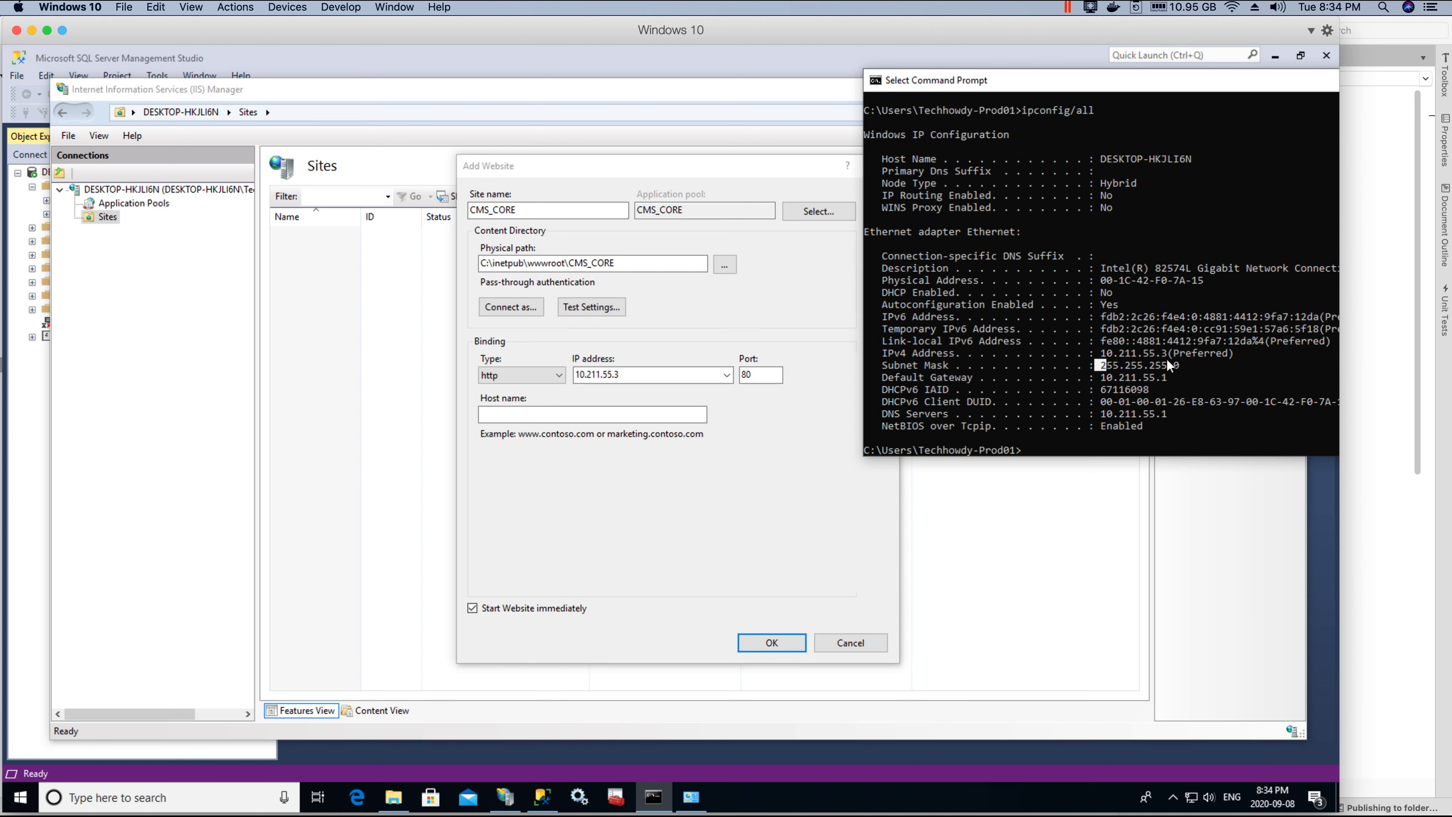
left_click_drag(1099, 365, 1187, 352)
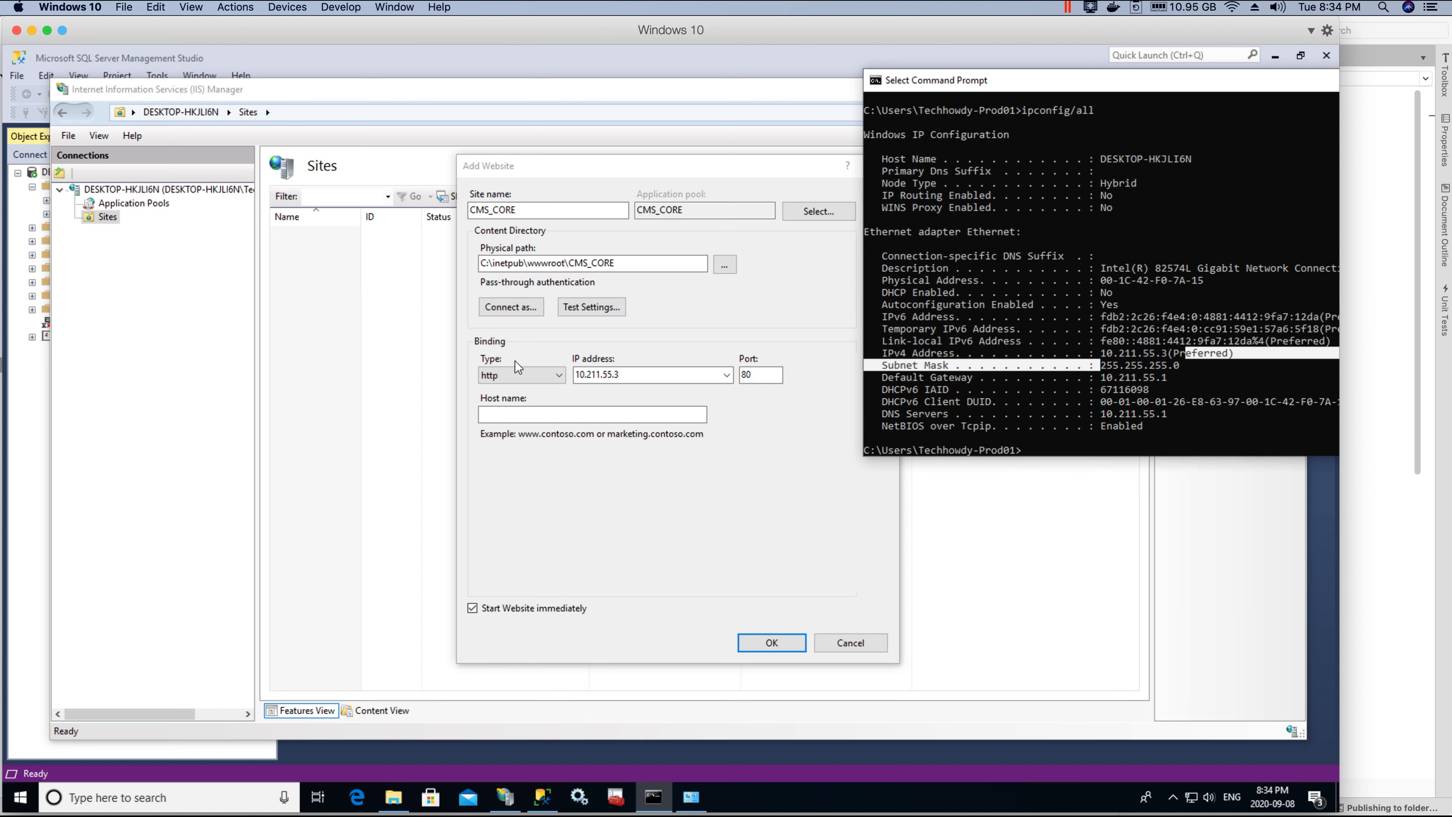
left_click(100, 800)
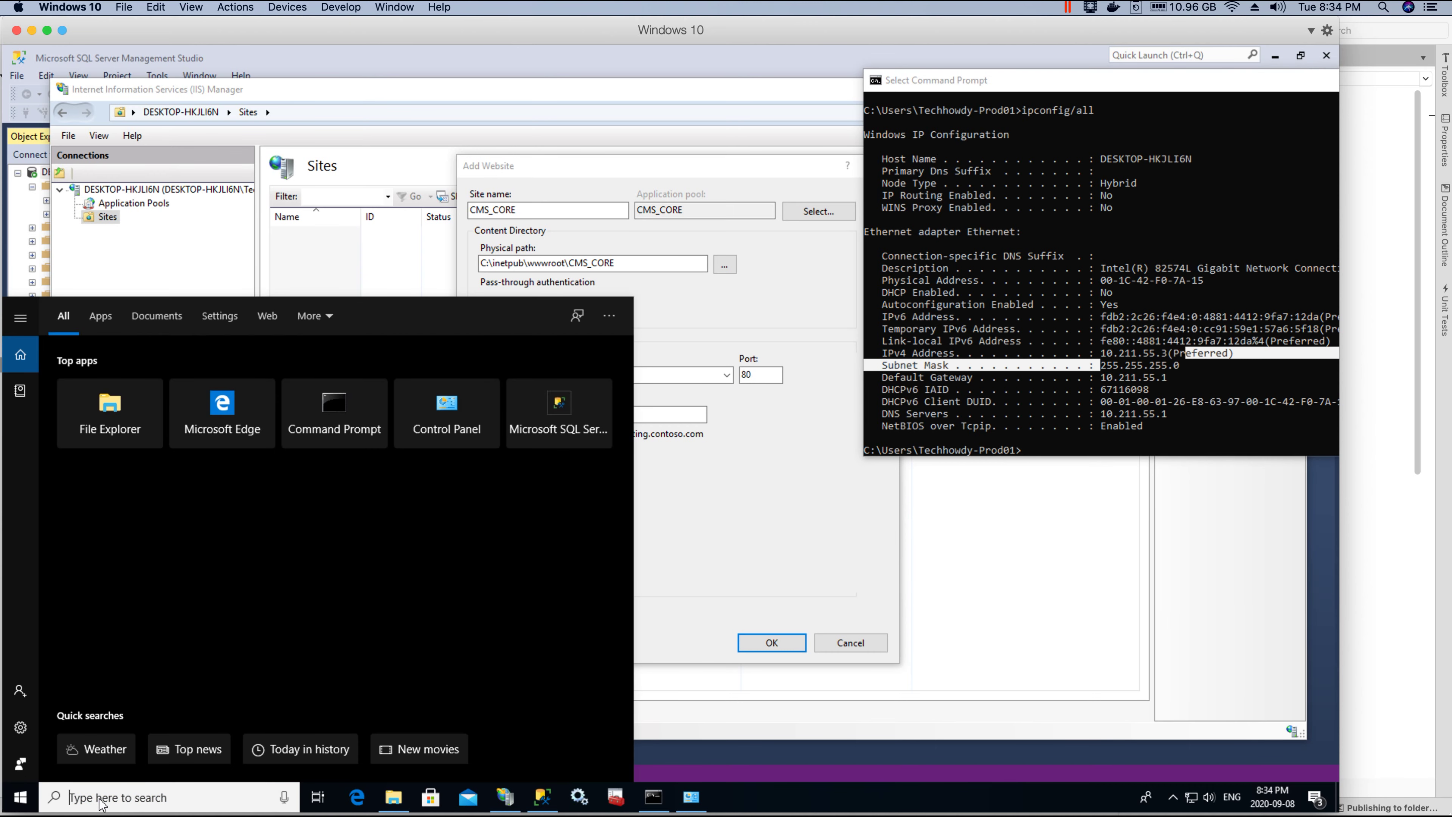
Step: Open the Ethernet adapter's Properties via Control Panel's Network and Sharing Center adapter settings
type("con")
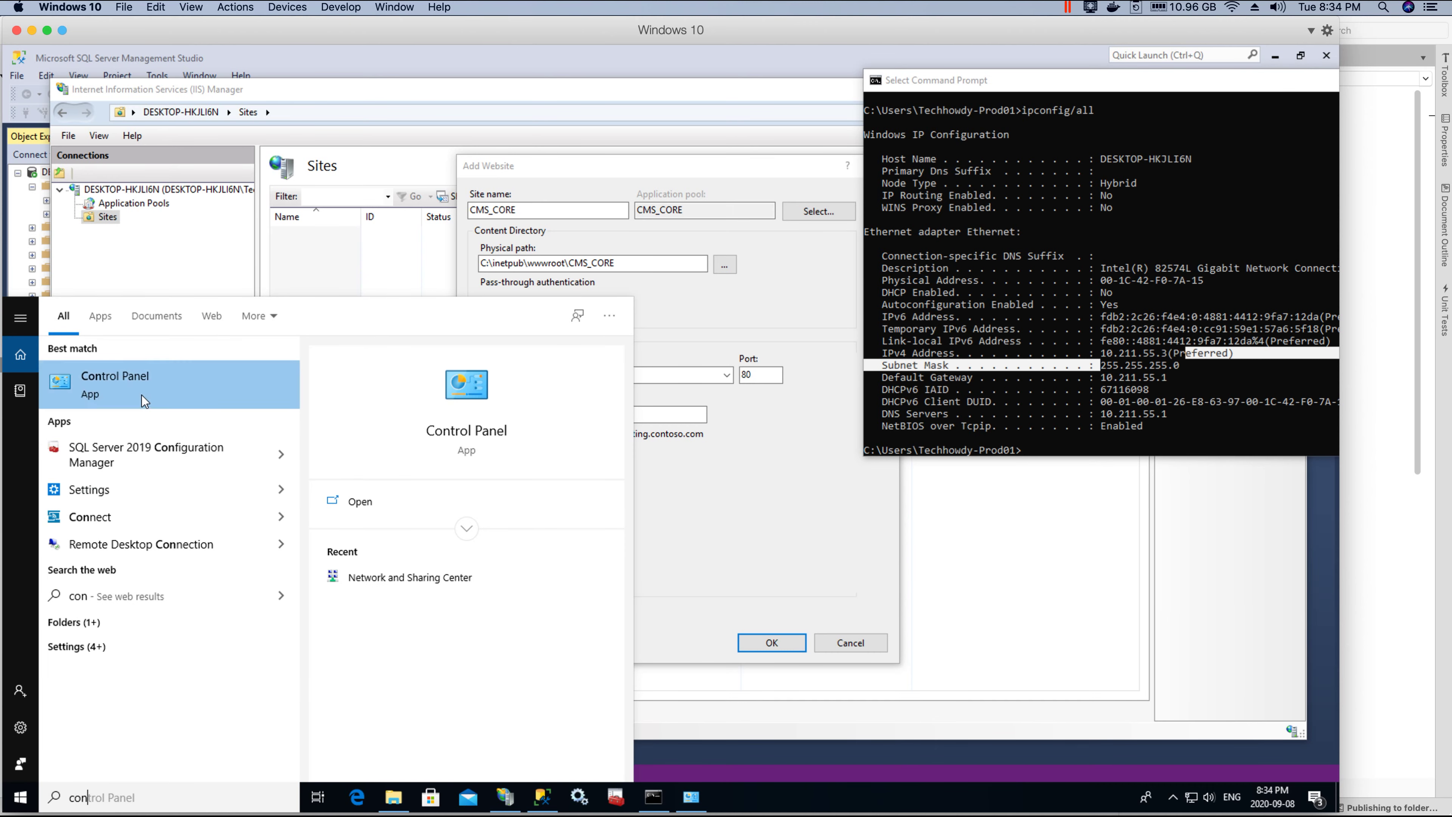
left_click(142, 395)
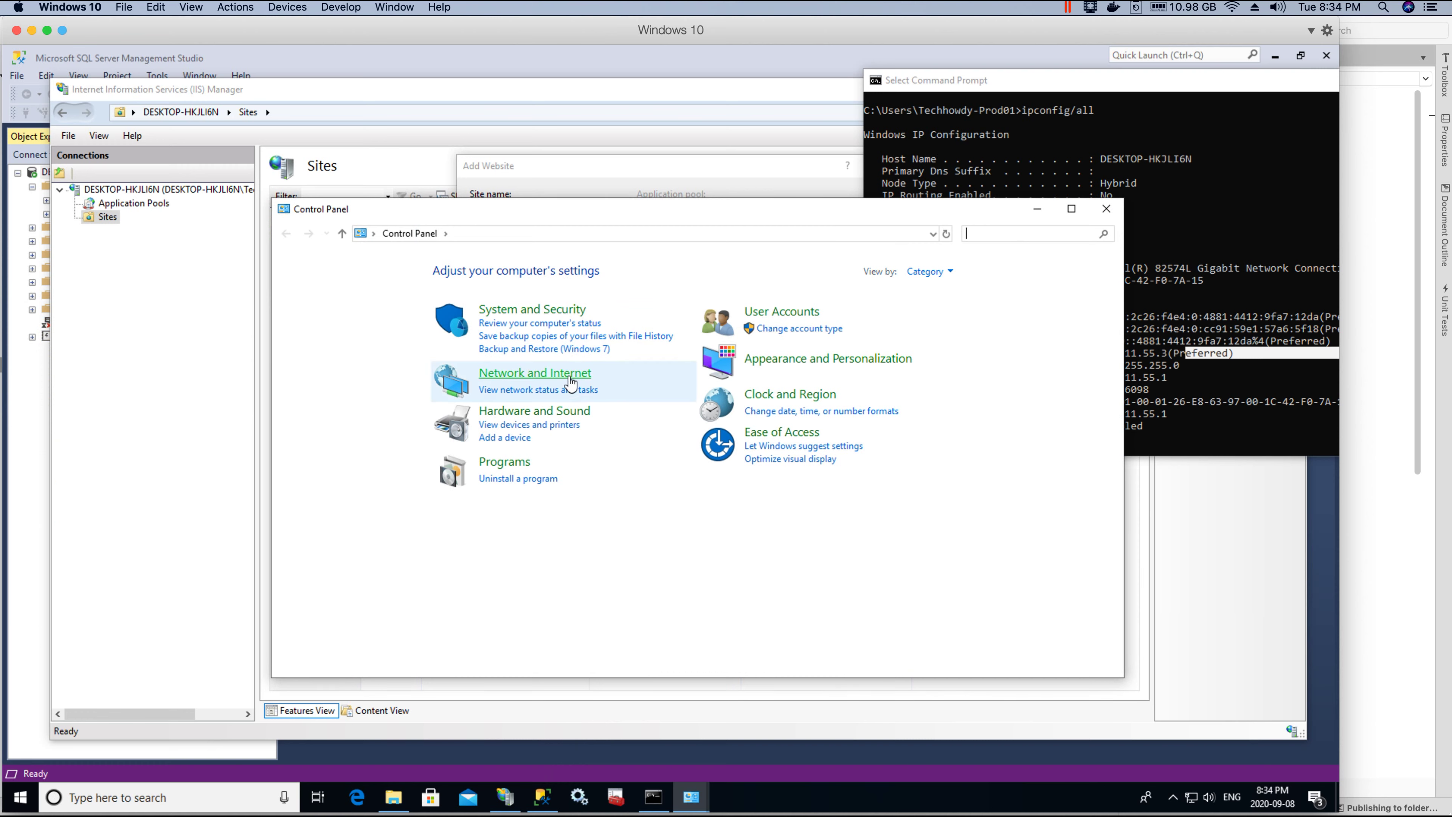
left_click(570, 382)
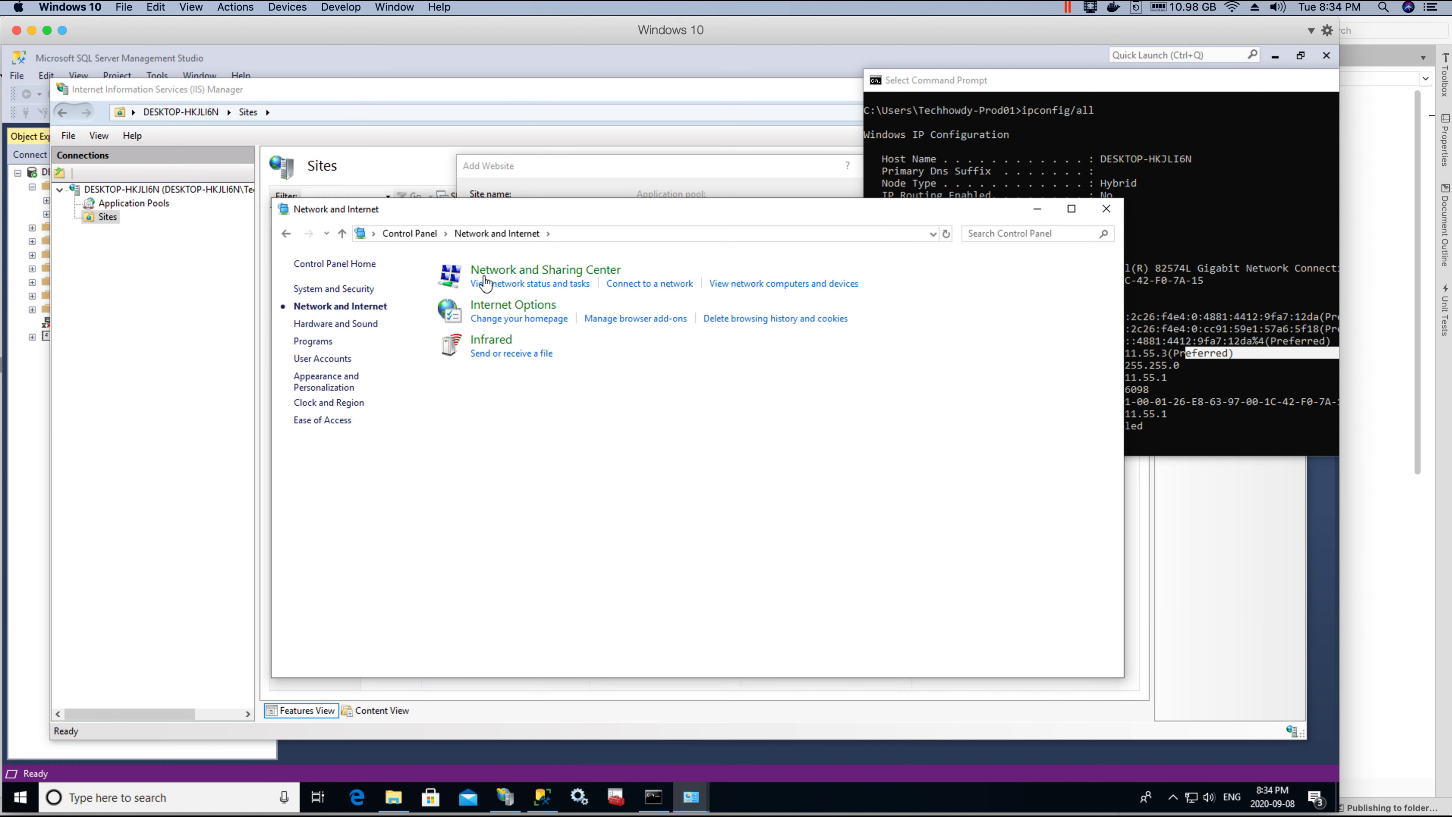
left_click(559, 276)
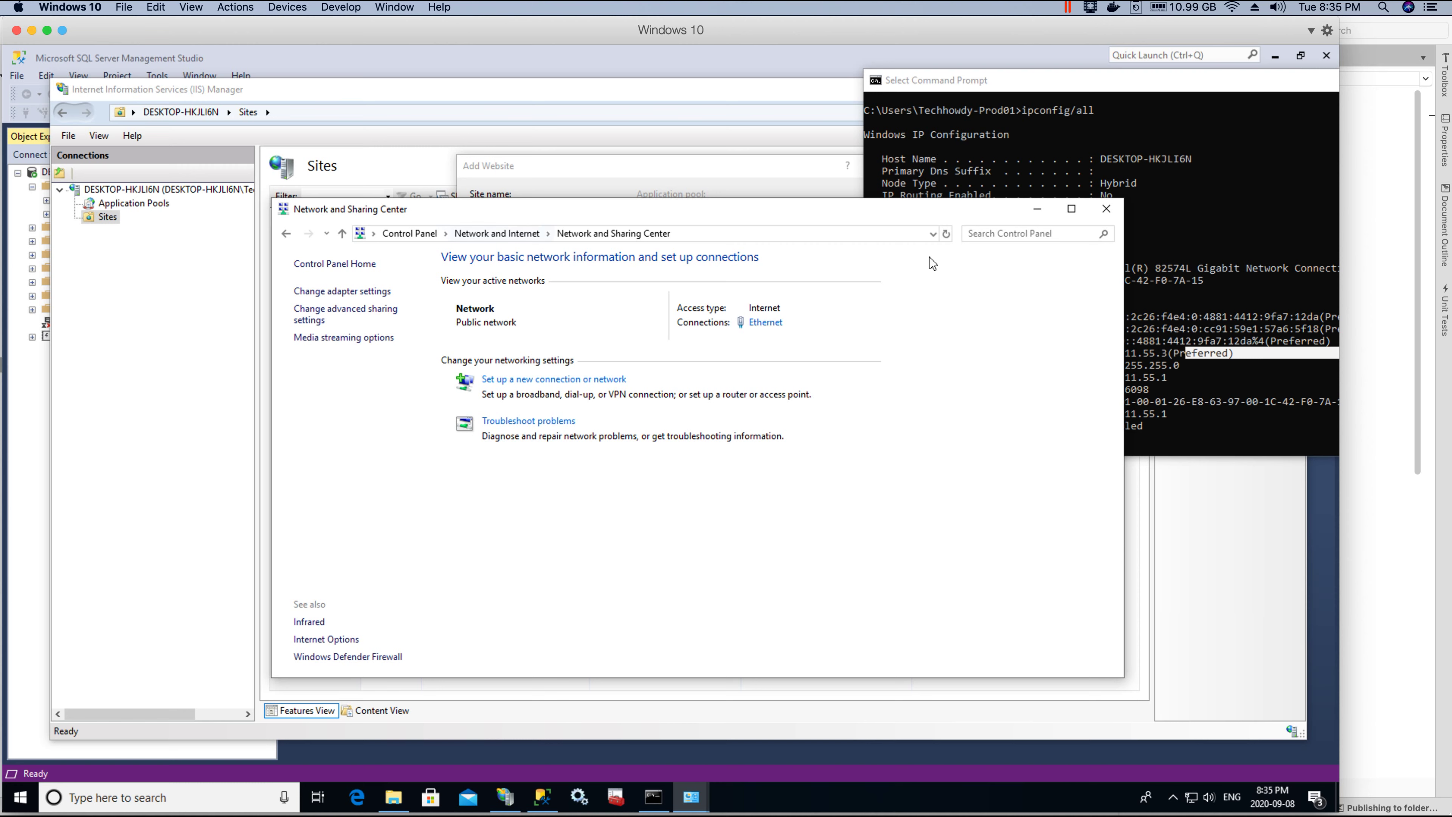
left_click(337, 292)
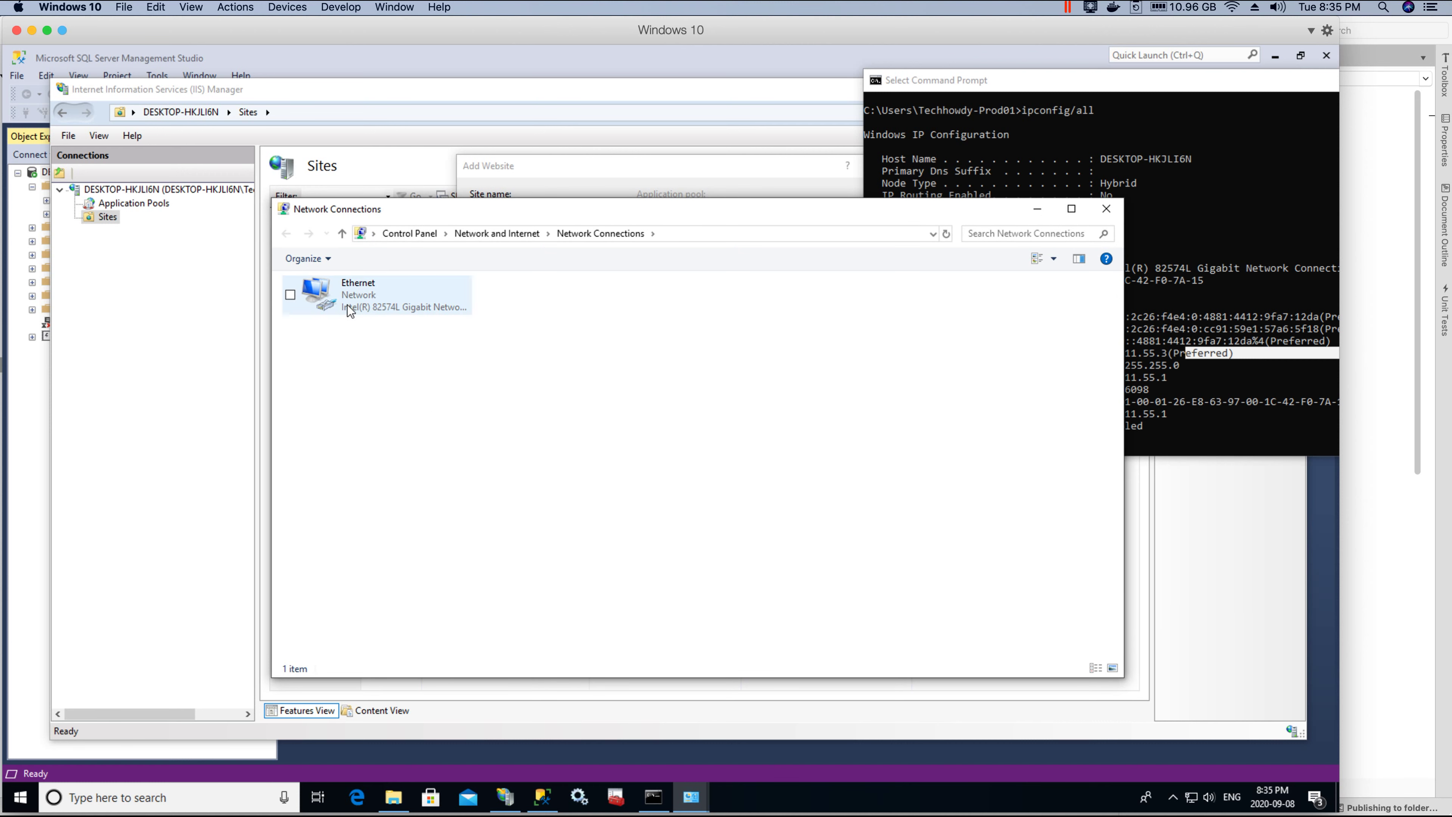
right_click(388, 305)
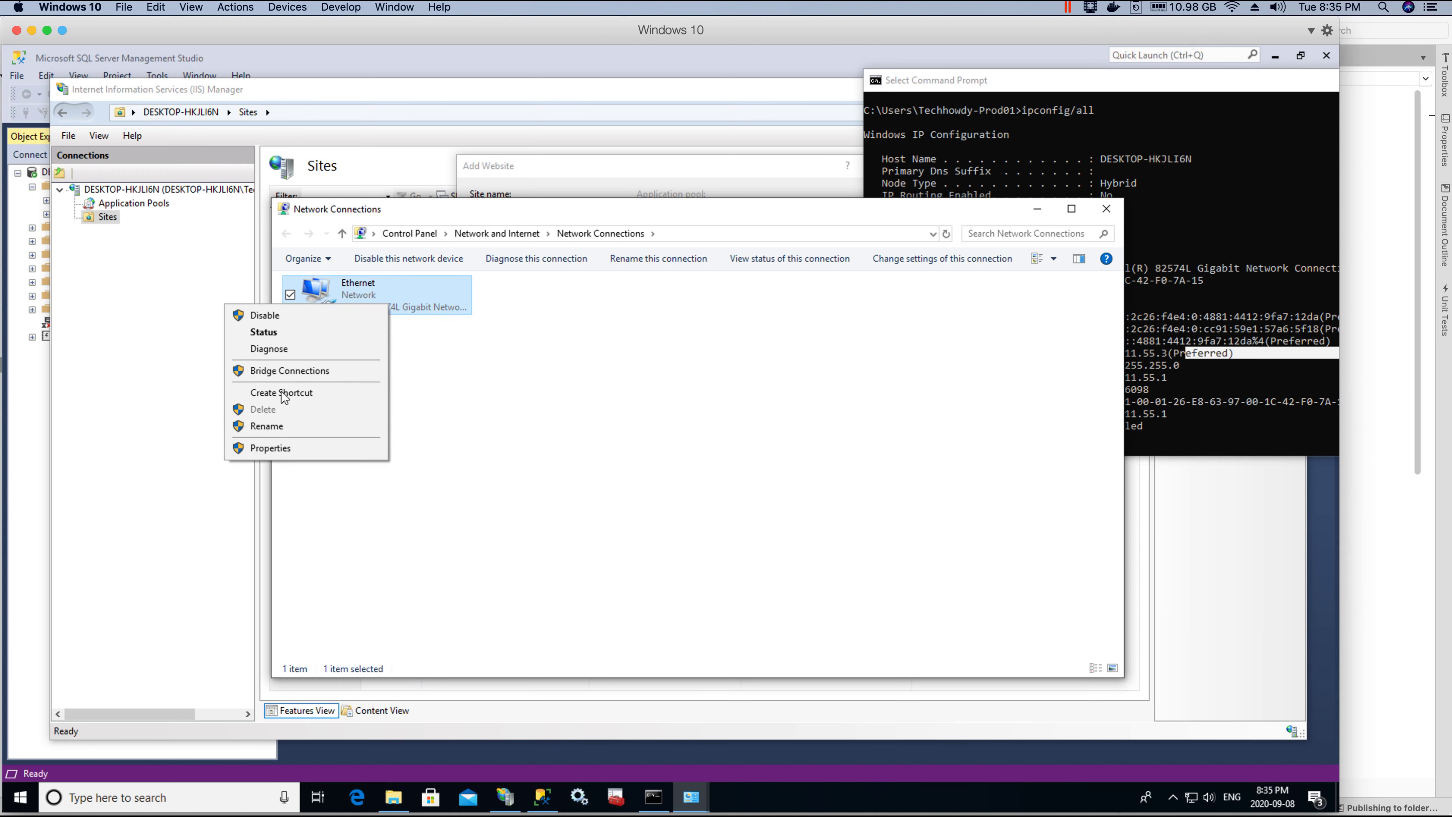
left_click(271, 448)
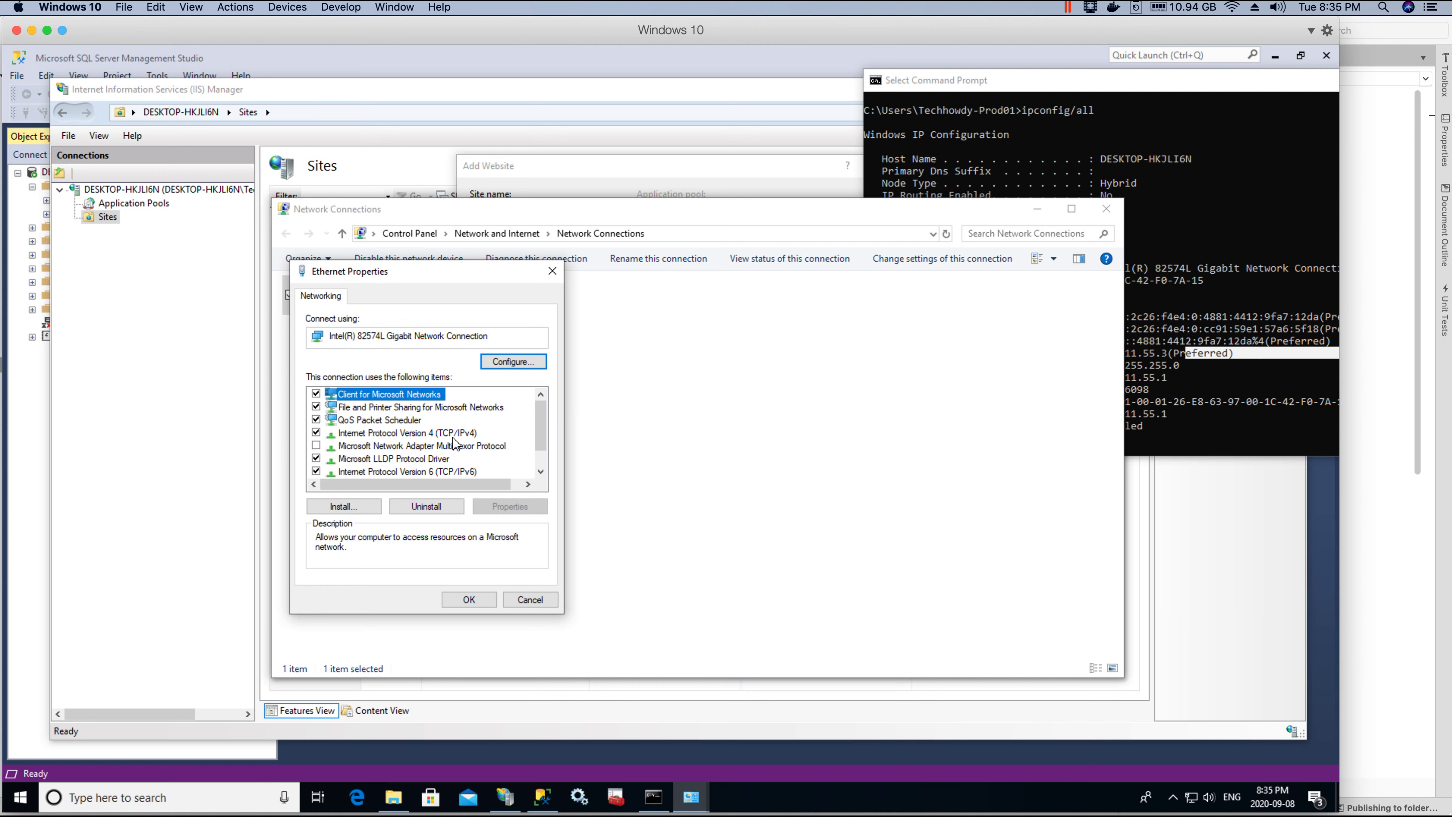
Step: Open the adapter's IPv4 properties and compare them with ipconfig's IPv4 address 10.211.55.3
left_click(364, 433)
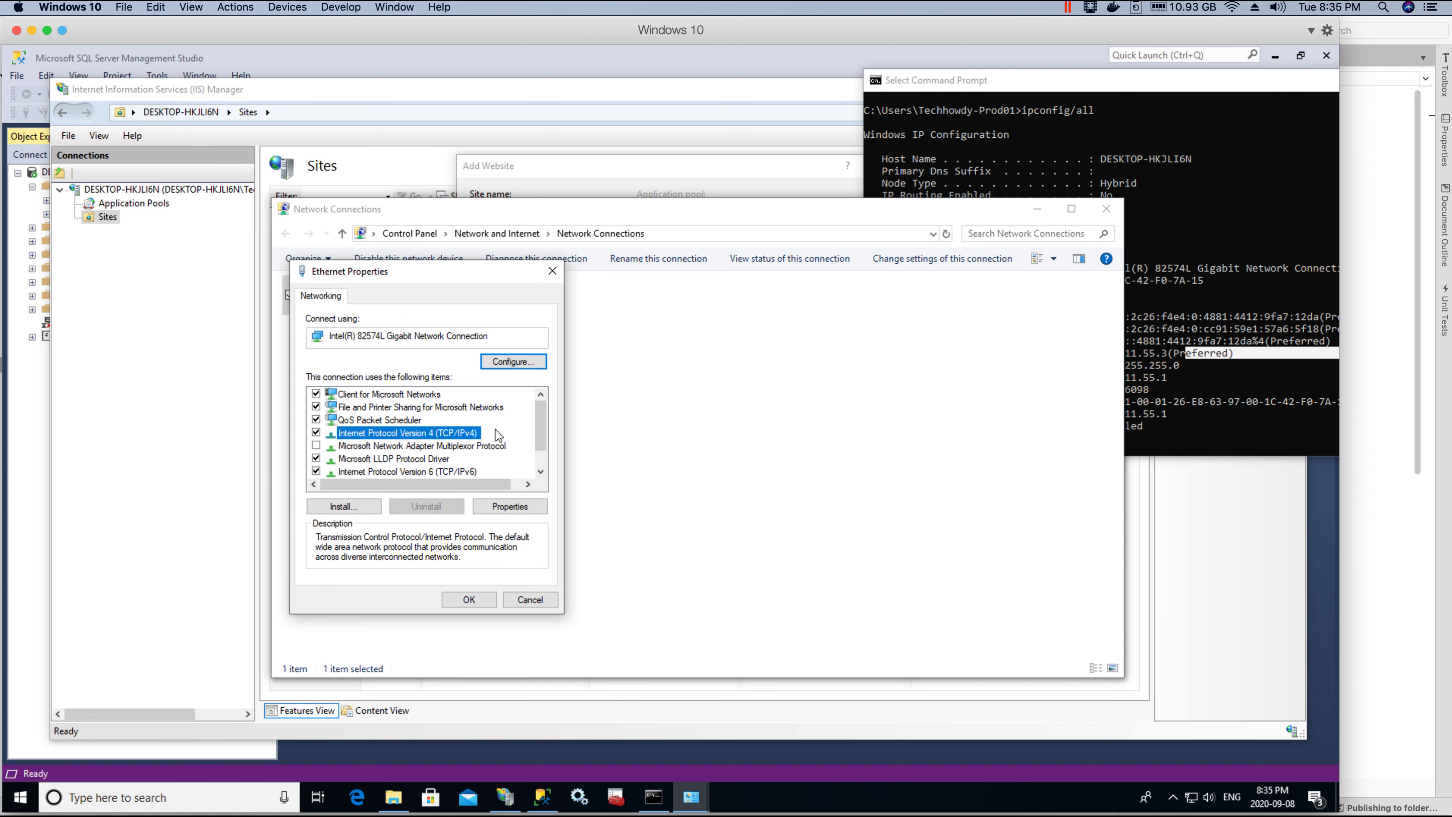
left_click(509, 506)
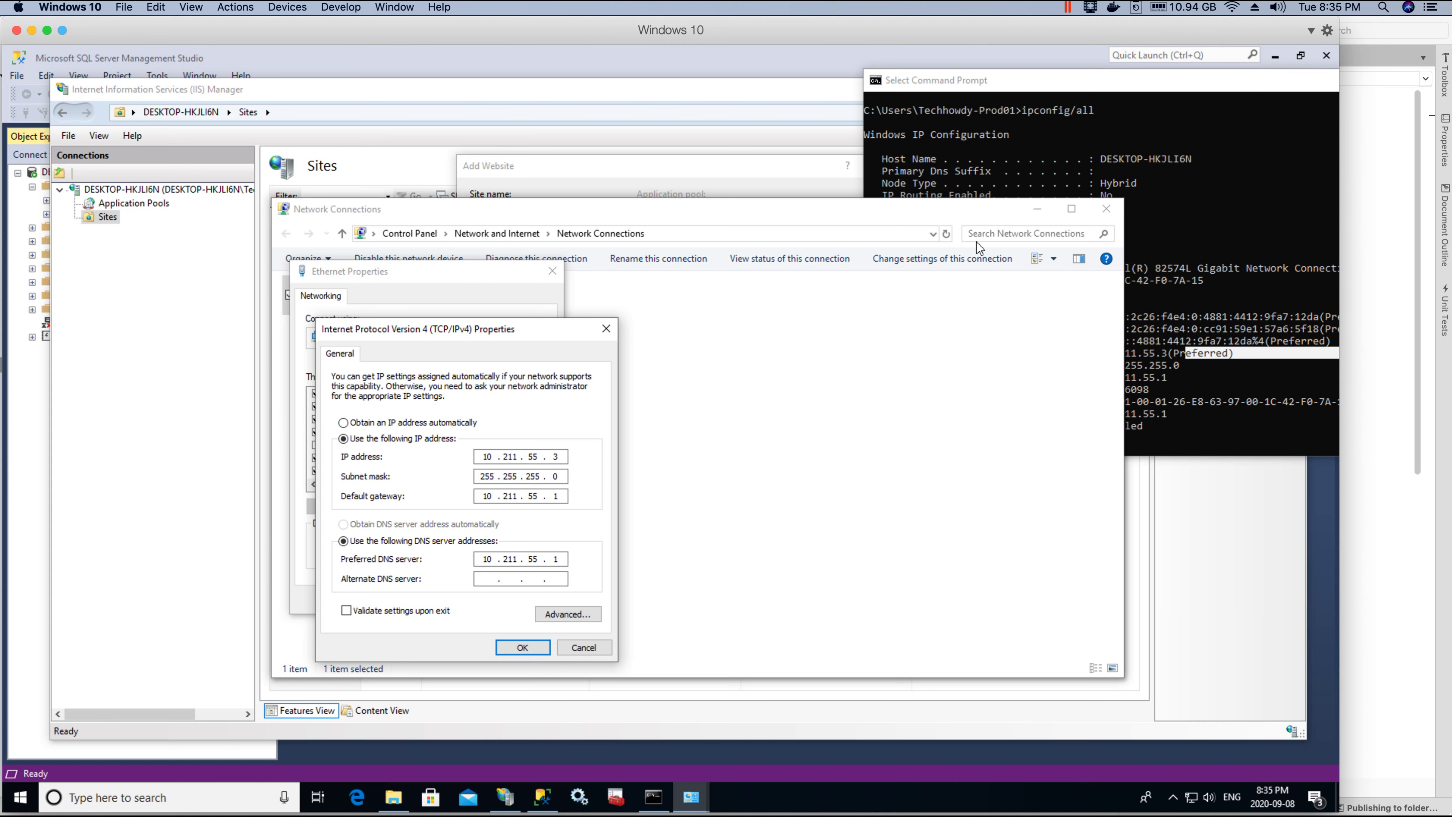
left_click(1142, 107)
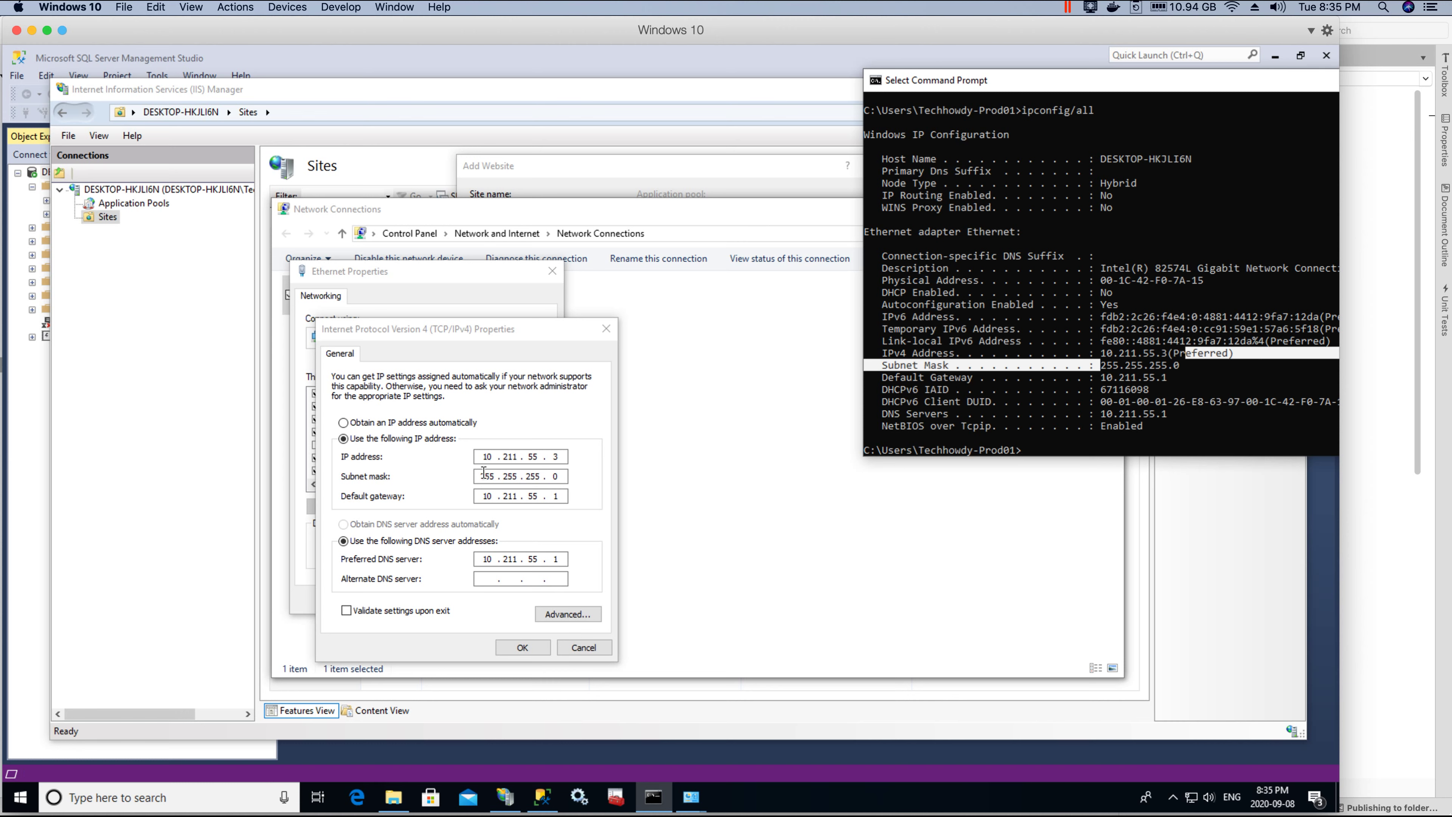
left_click(887, 352)
left_click_drag(997, 352, 1154, 351)
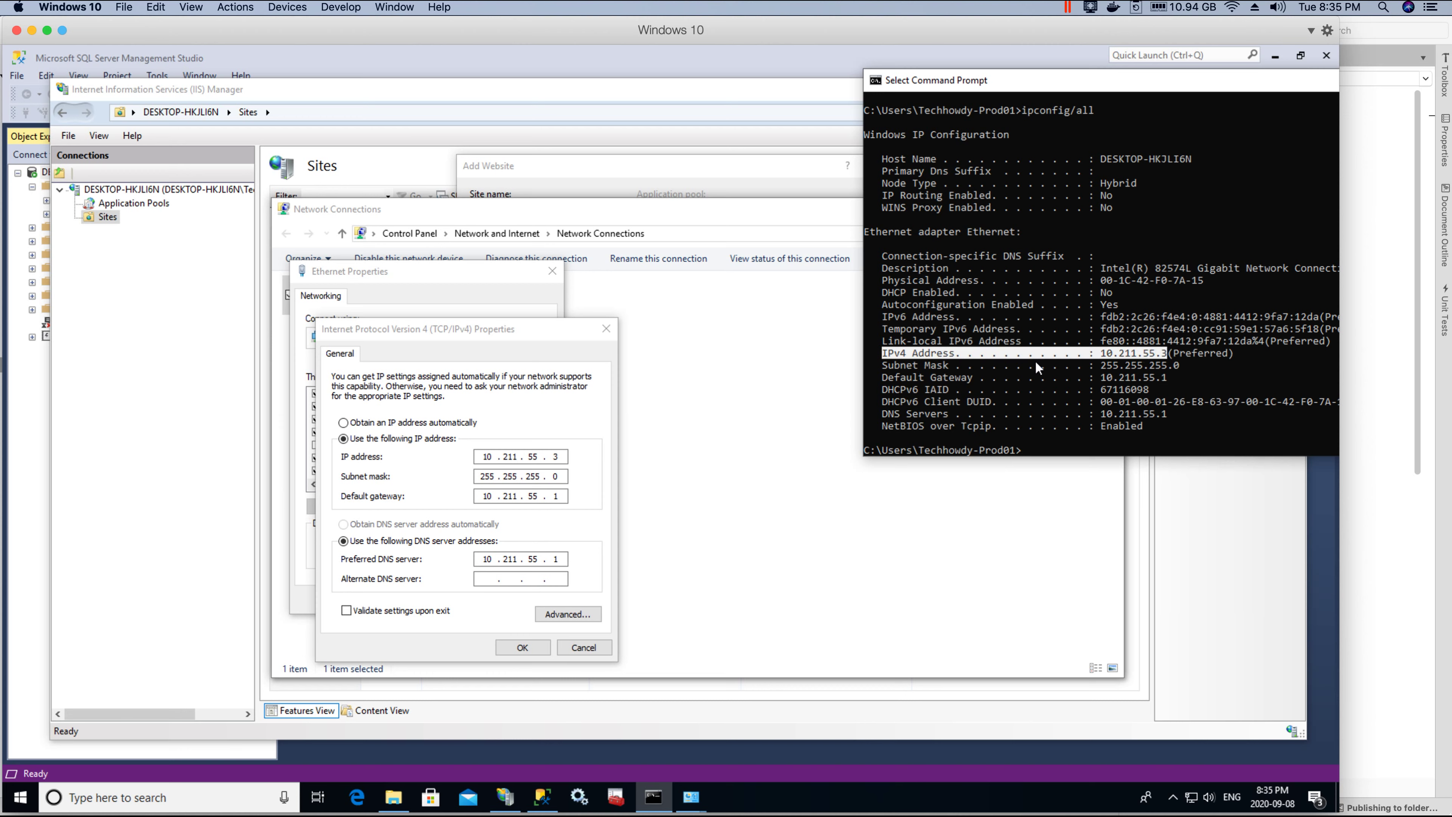
key("Right")
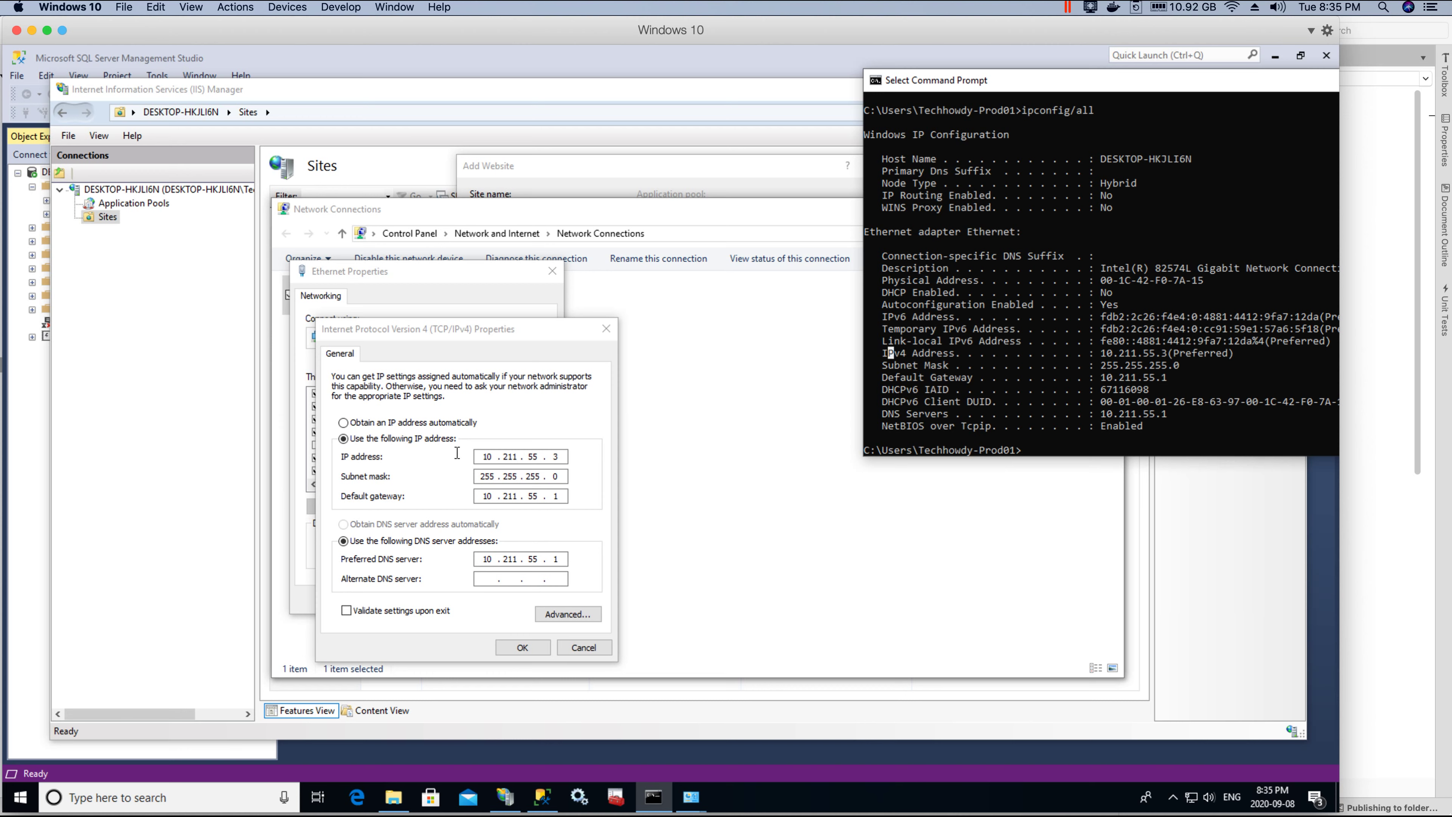
left_click(478, 455)
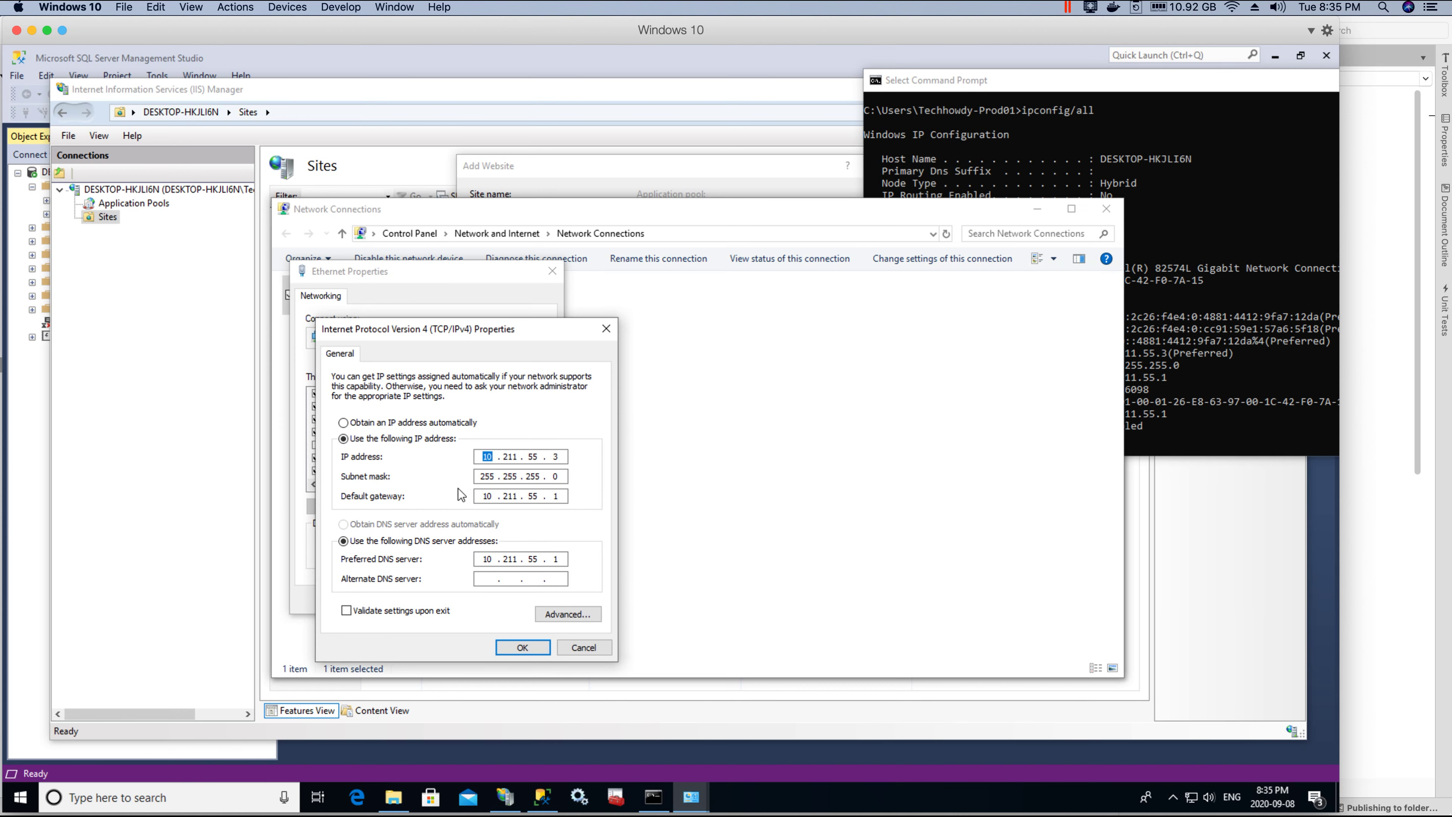
left_click(1181, 359)
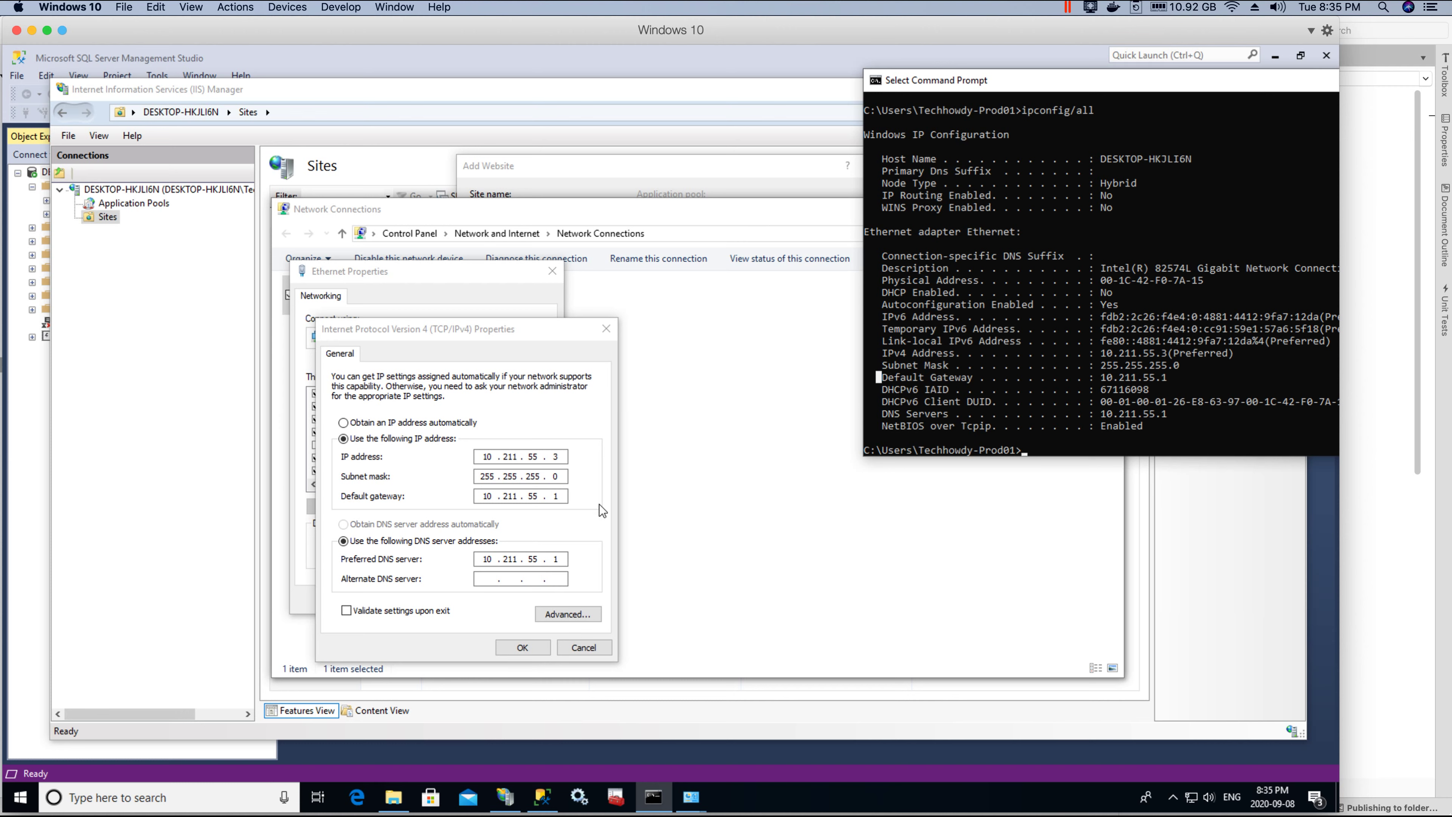
Step: Close the IPv4 and Ethernet properties dialogs and minimize Network Connections
left_click(522, 647)
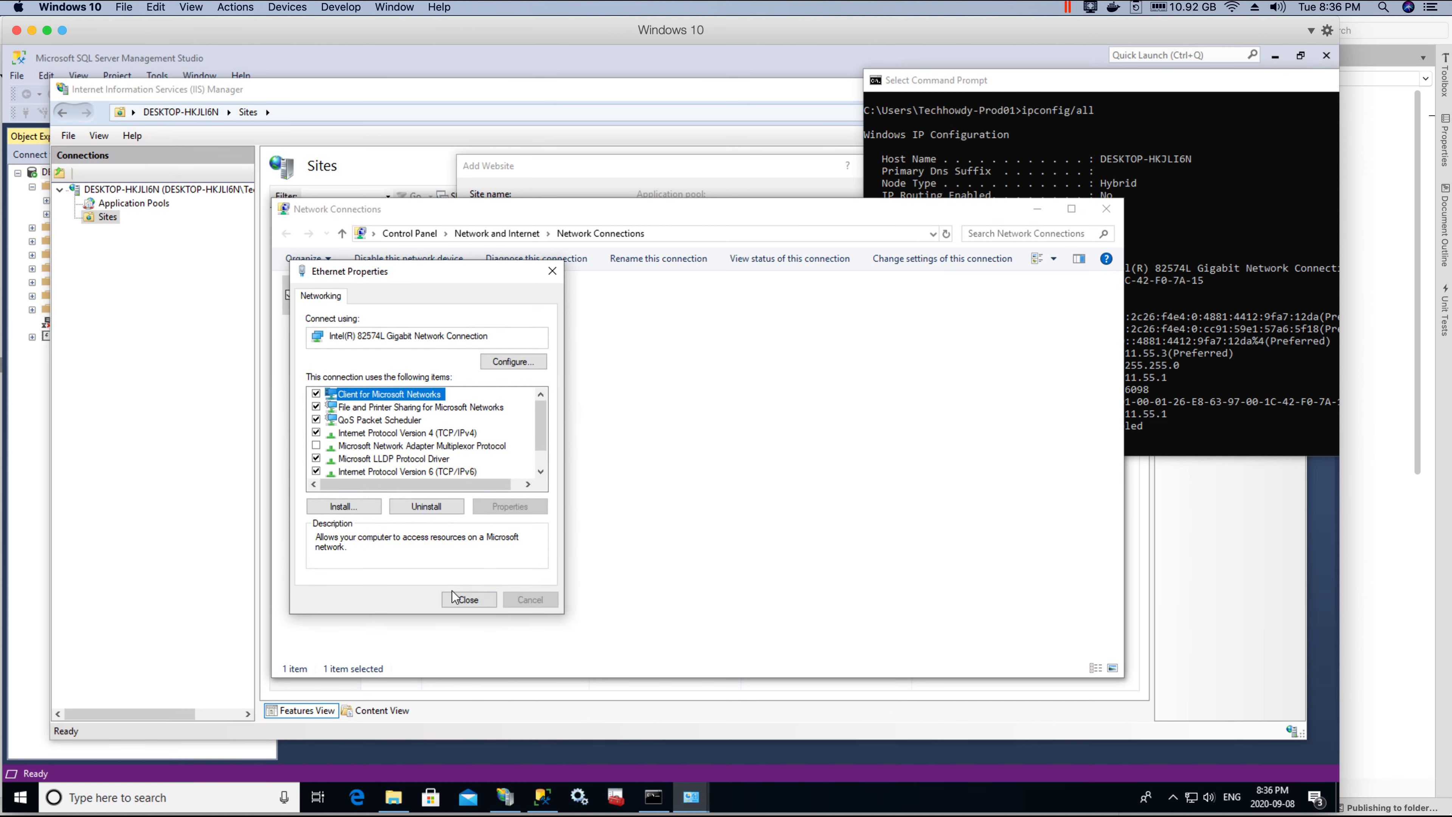
left_click(467, 599)
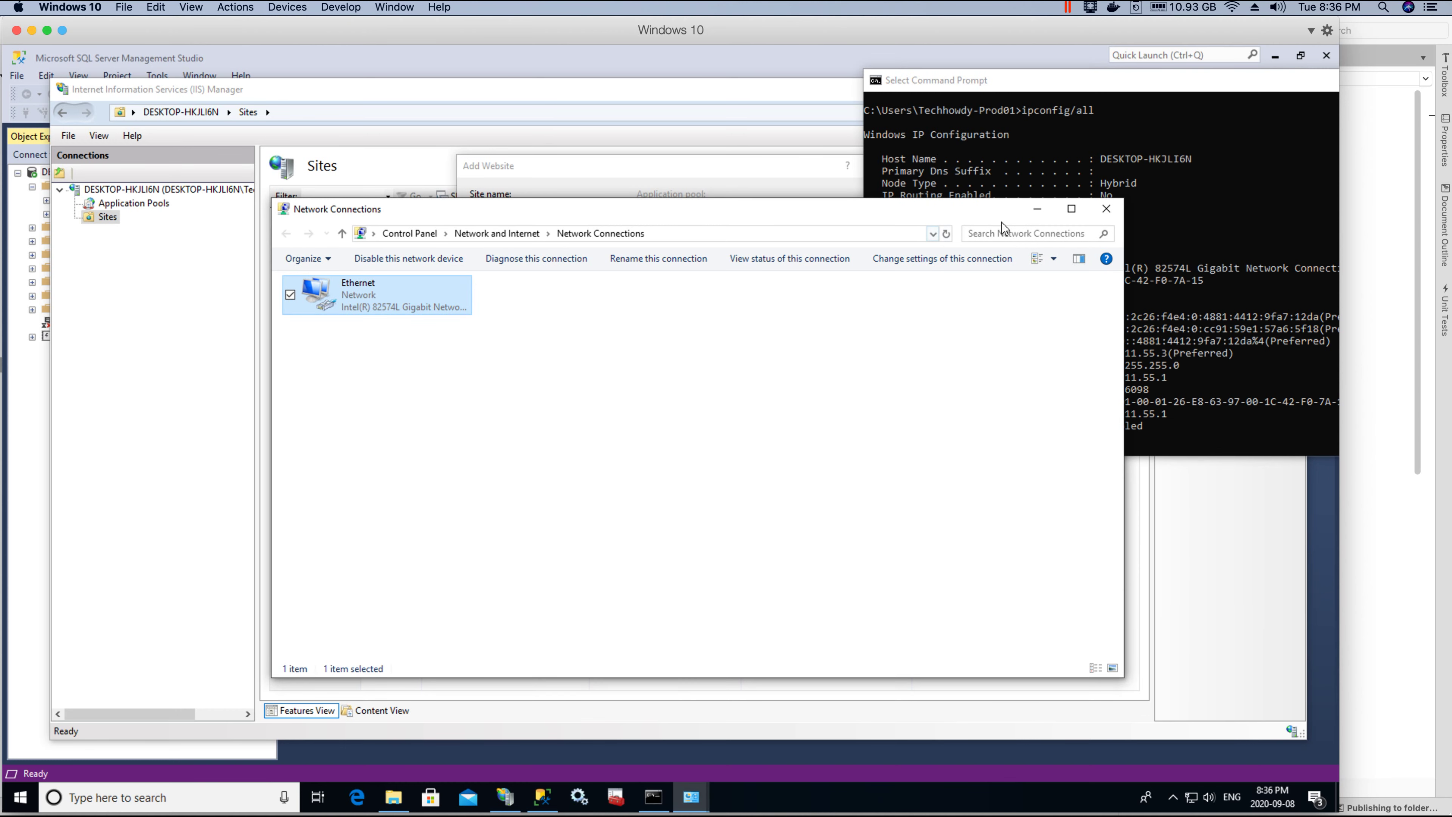
left_click(1037, 217)
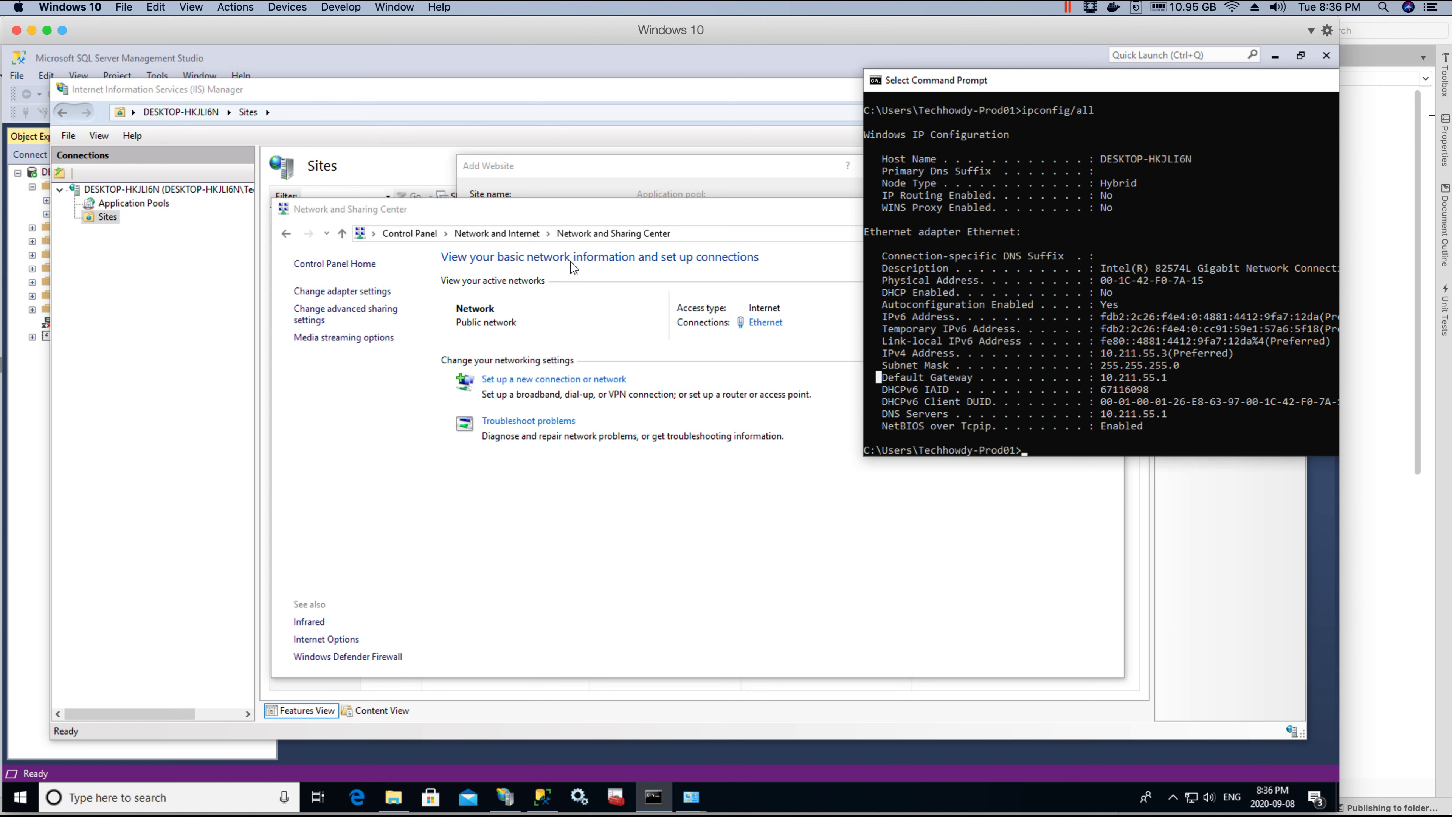
left_click_drag(1189, 367, 1094, 316)
left_click(1138, 369)
Step: Create the CMS_CORE website with its http binding on 10.211.55.3 port 80
left_click(552, 174)
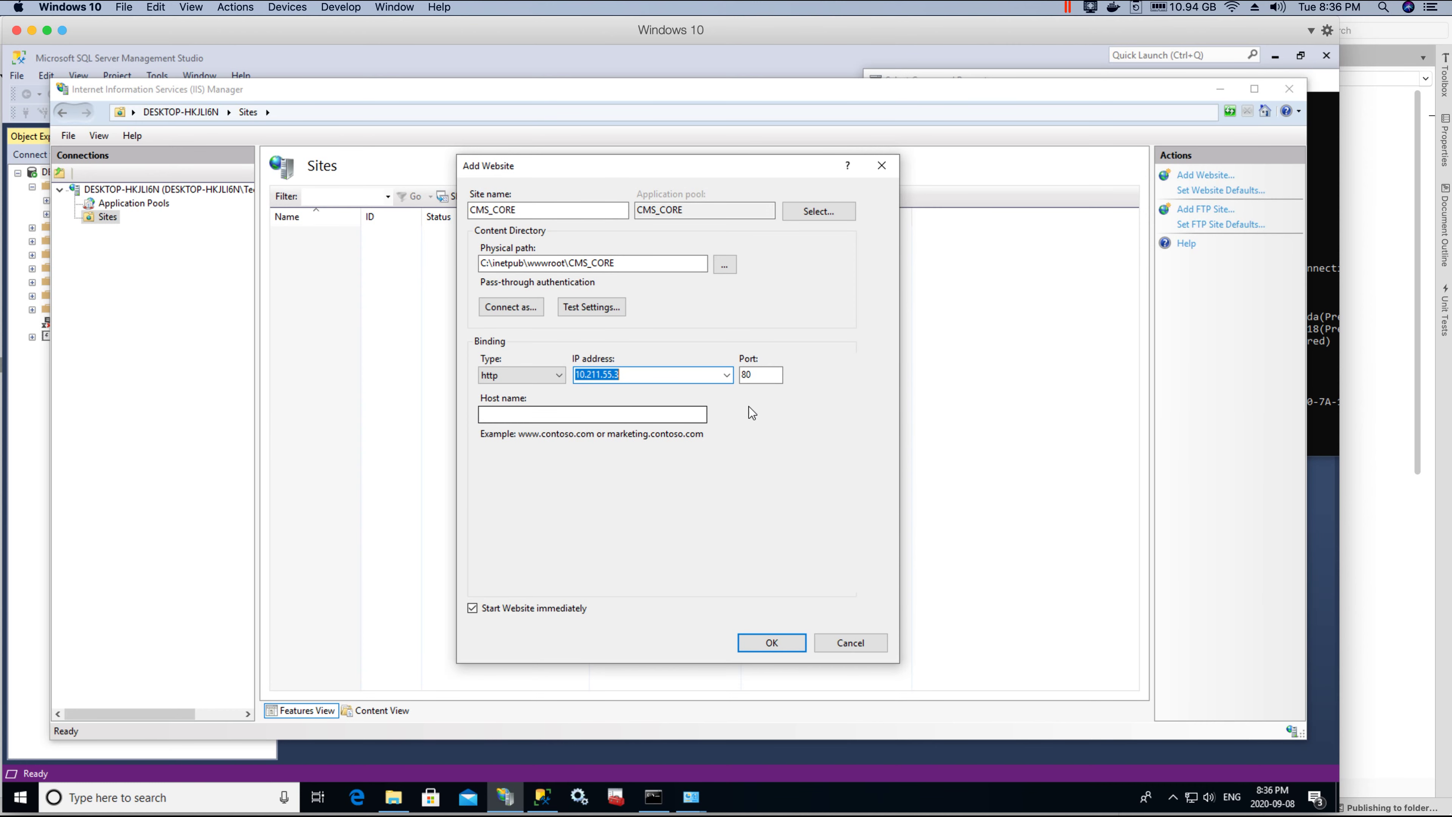
left_click(770, 644)
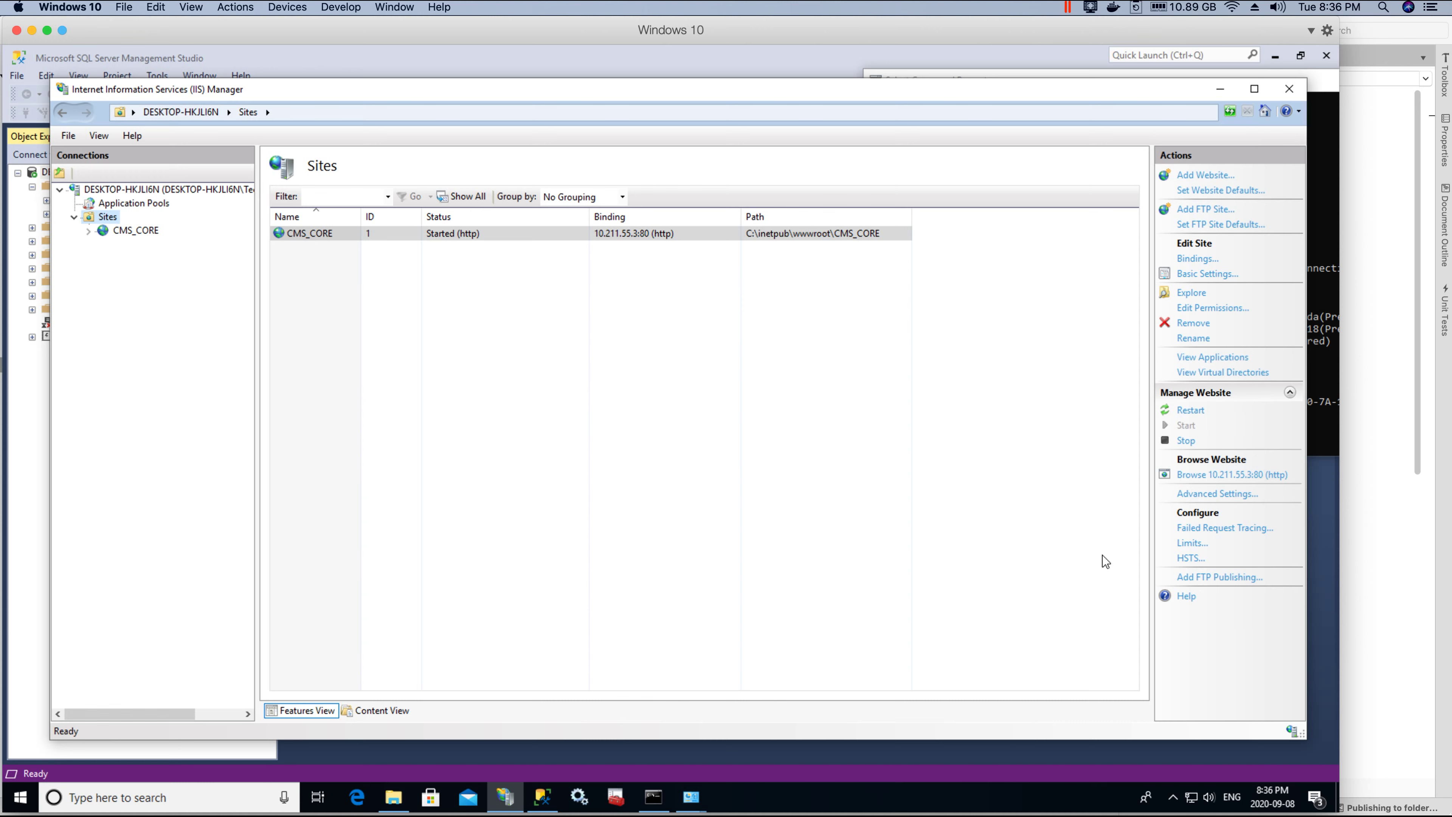
Step: In CMS_CORE's Site Bindings, add https on 10.211.55.3:443 with techhowdy-cert certificate
left_click(119, 229)
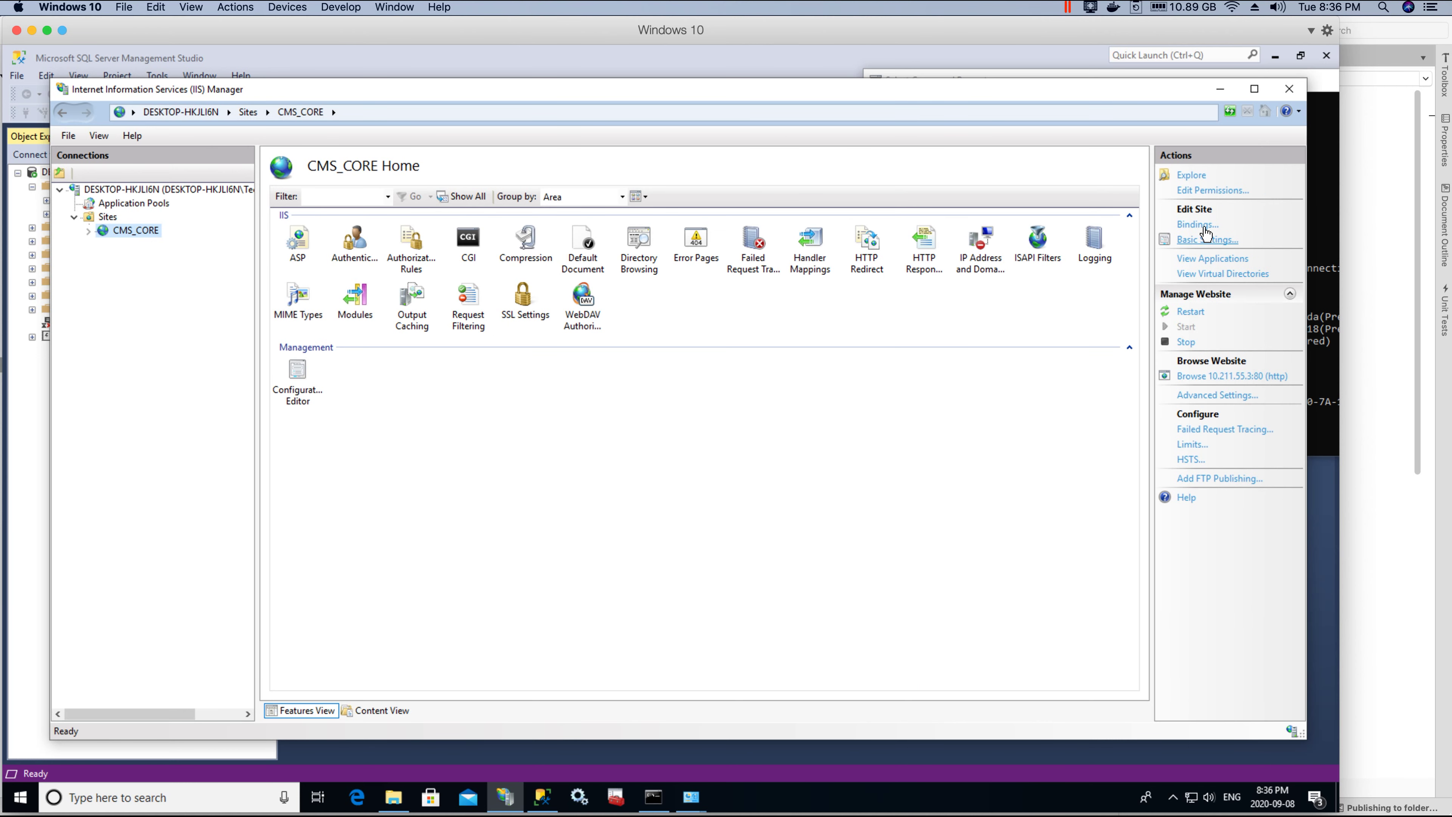
left_click(1200, 225)
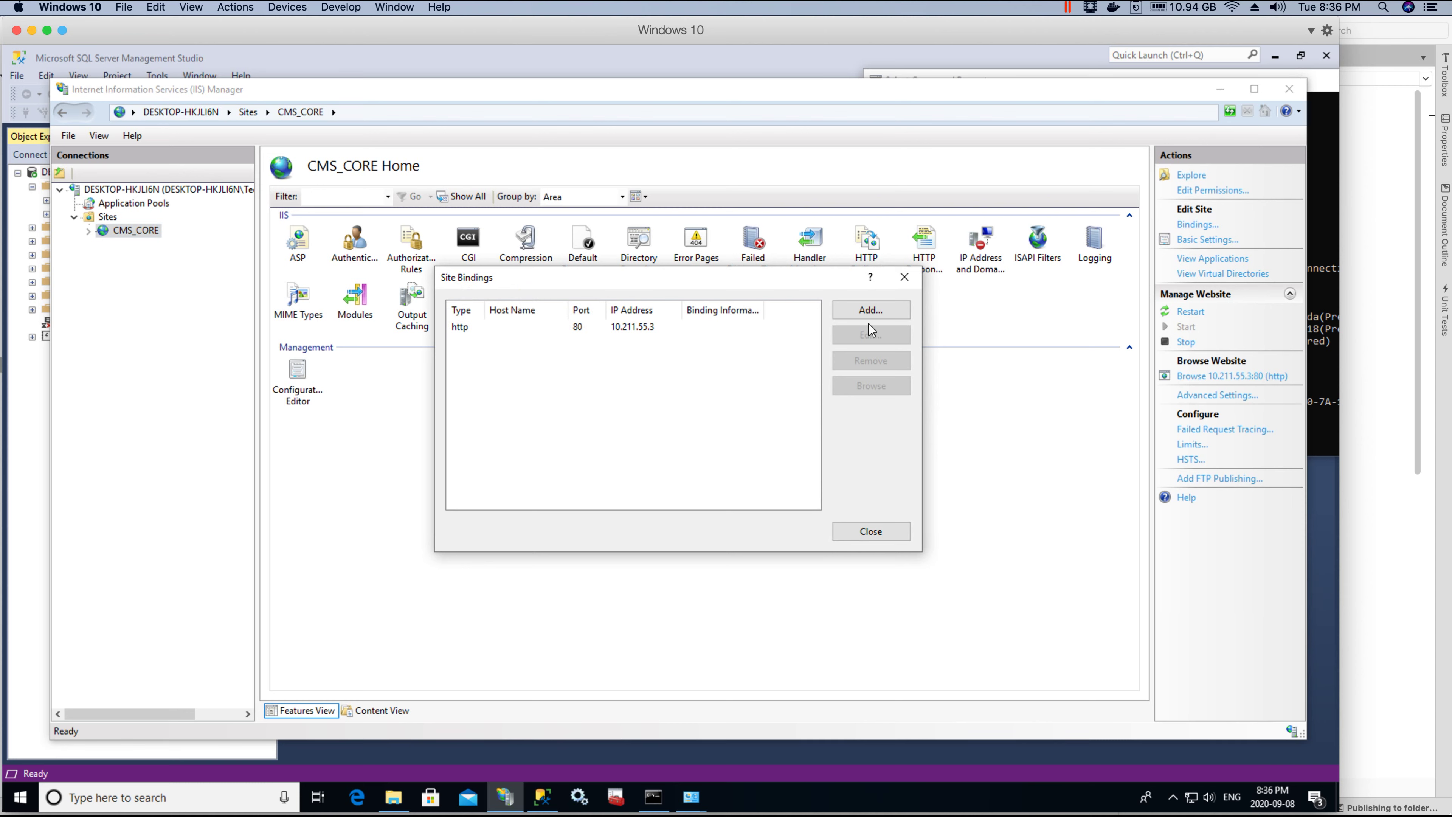
left_click(870, 309)
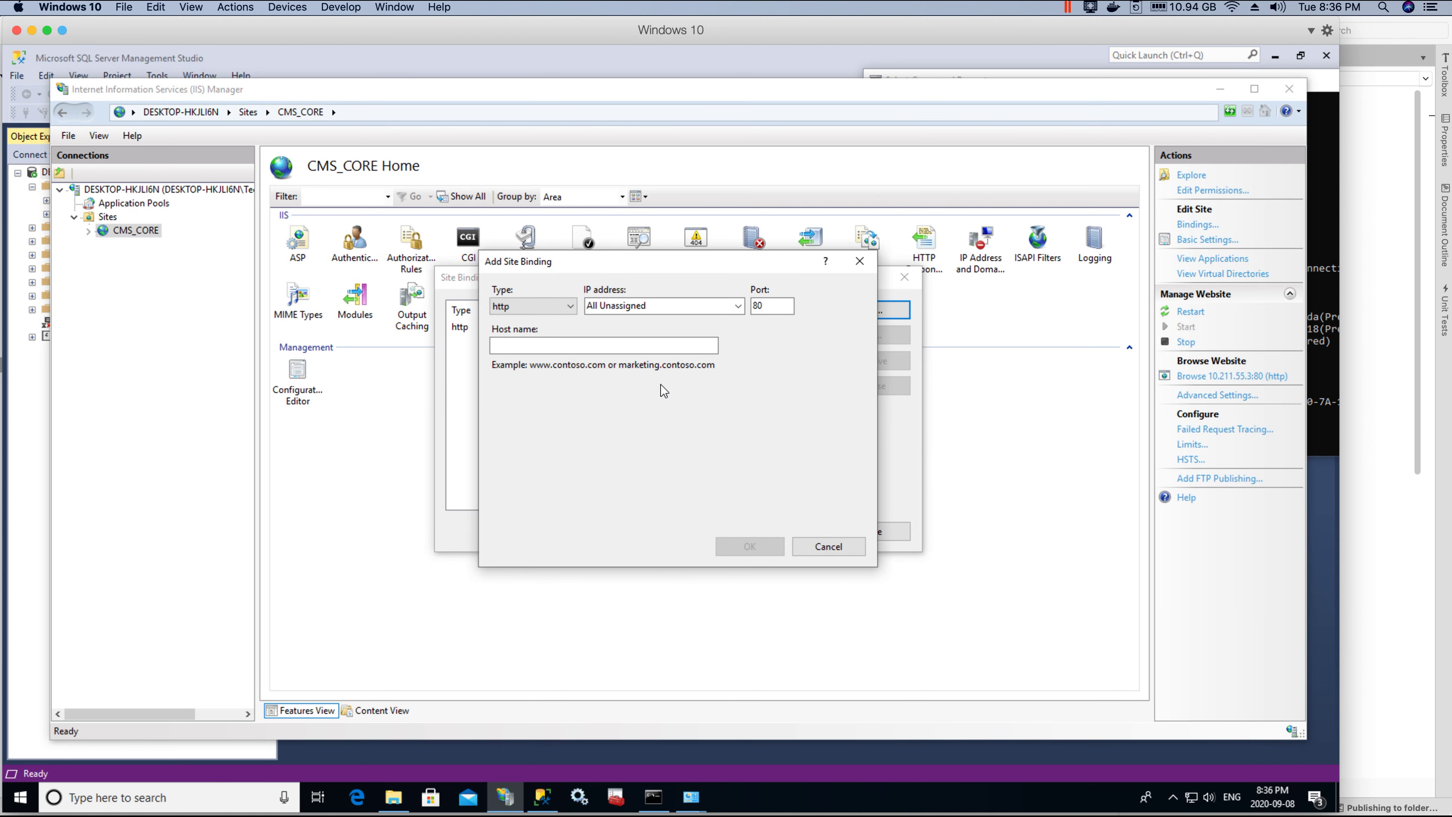
left_click(738, 306)
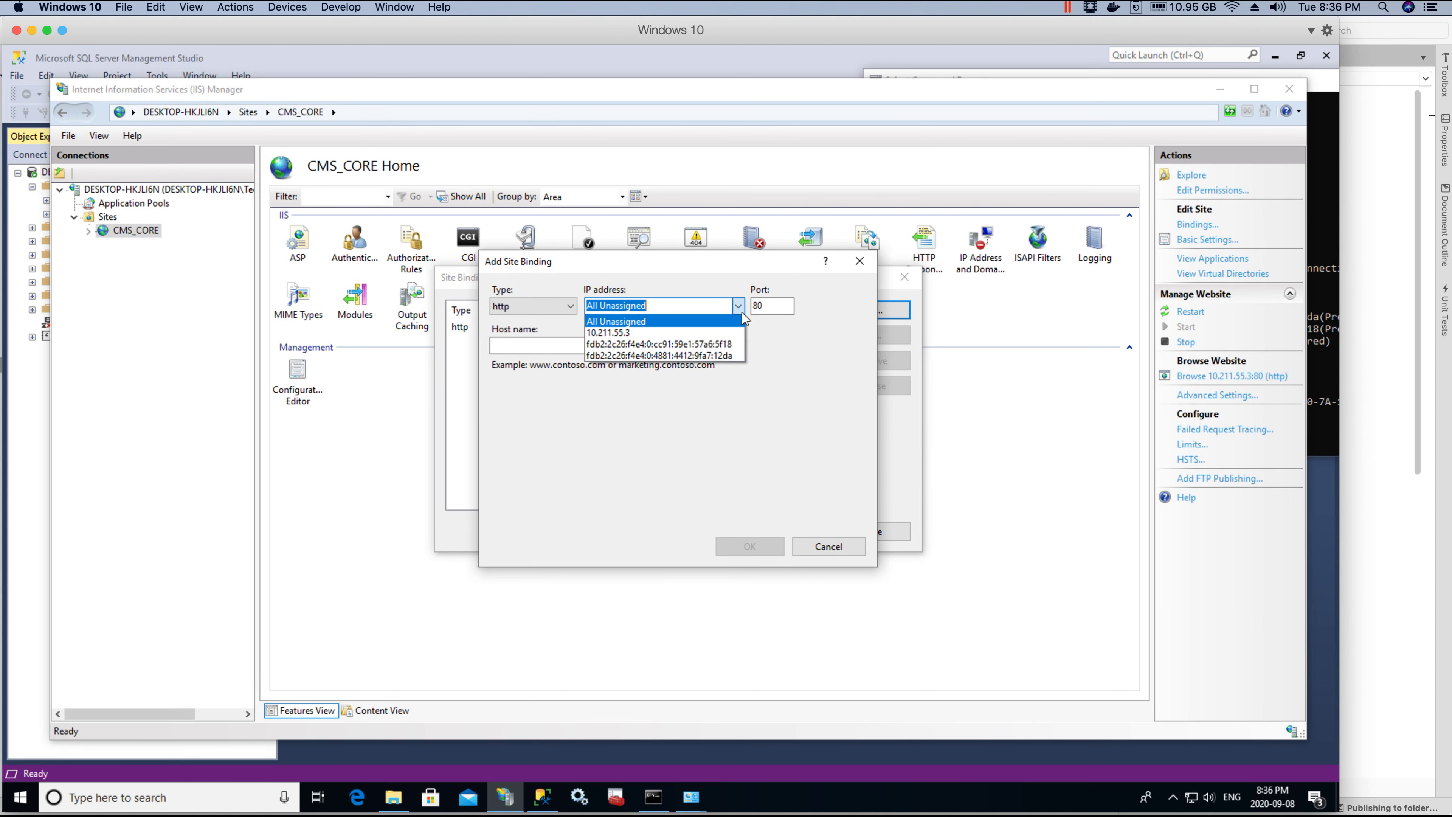
left_click(620, 336)
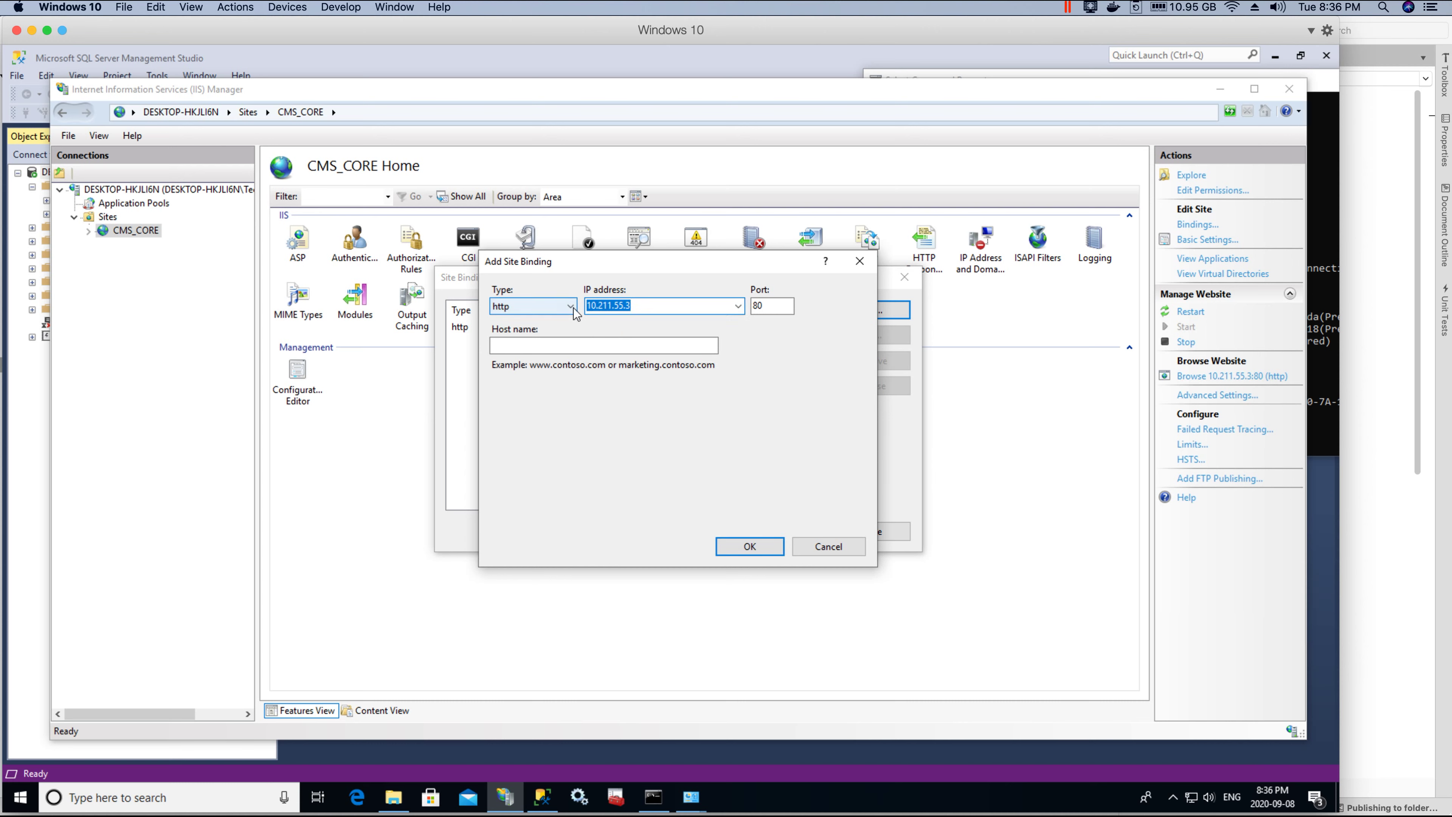
left_click(571, 309)
left_click(516, 334)
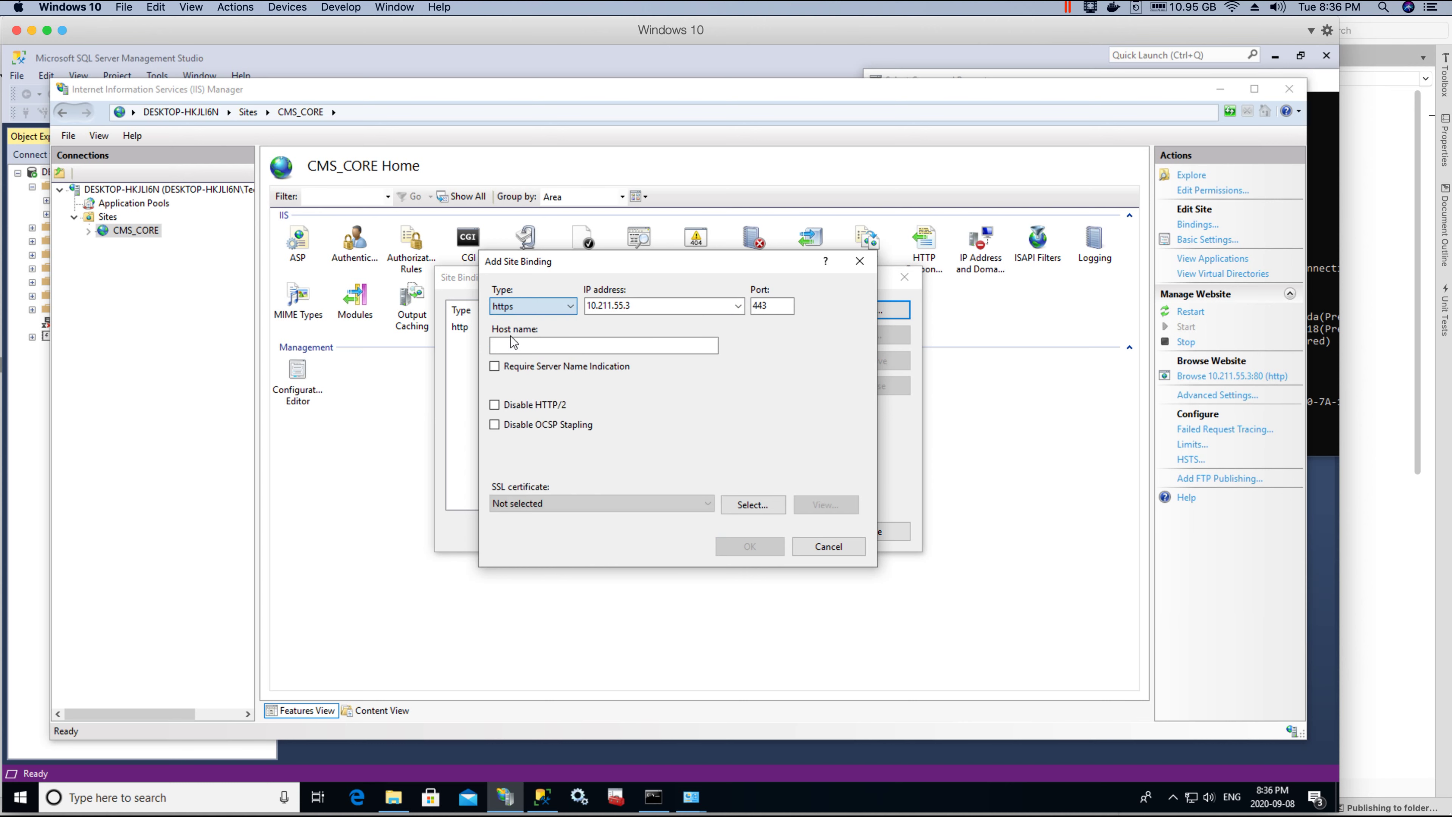
double_click(771, 306)
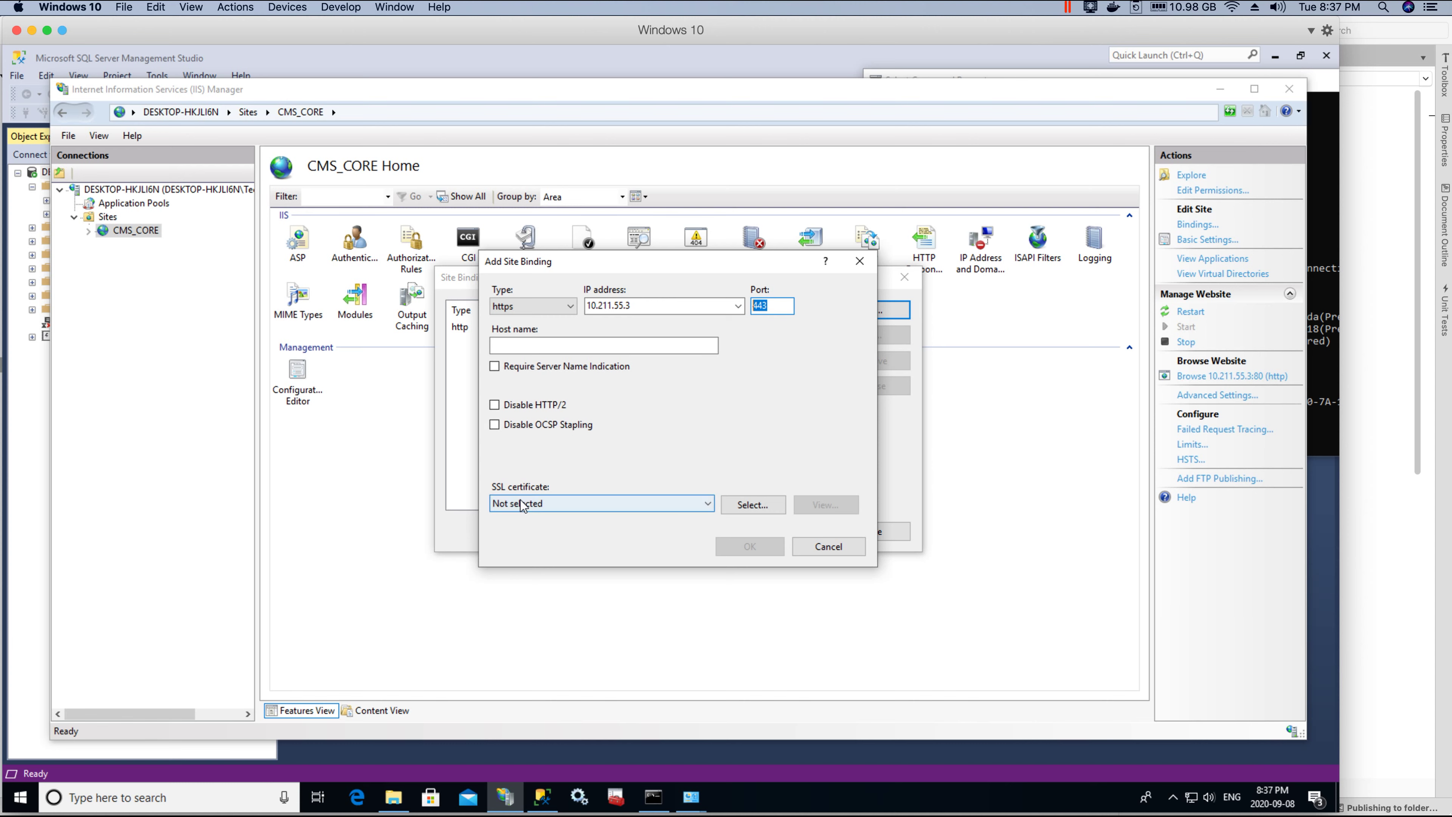
left_click(544, 506)
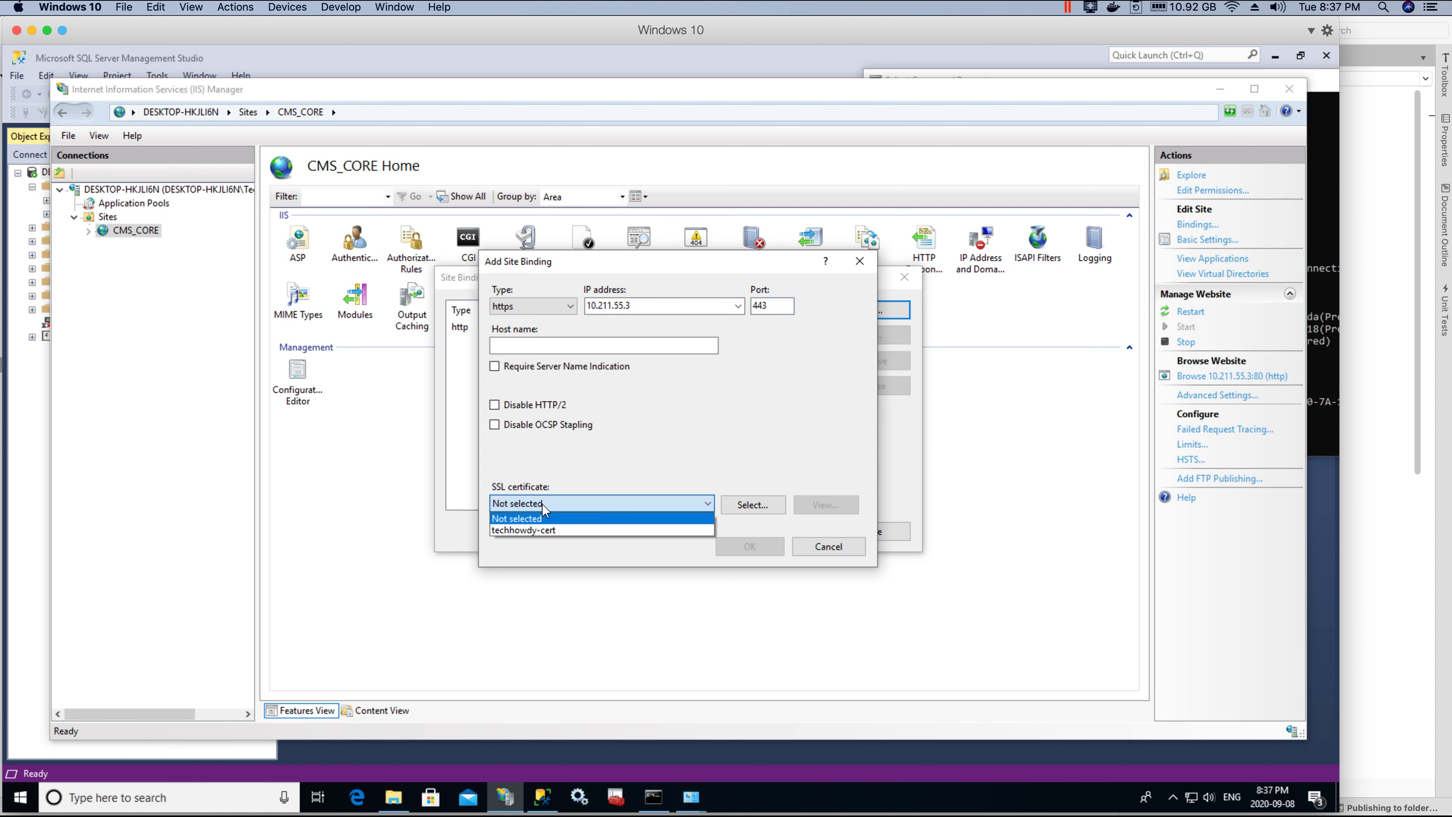
left_click(529, 531)
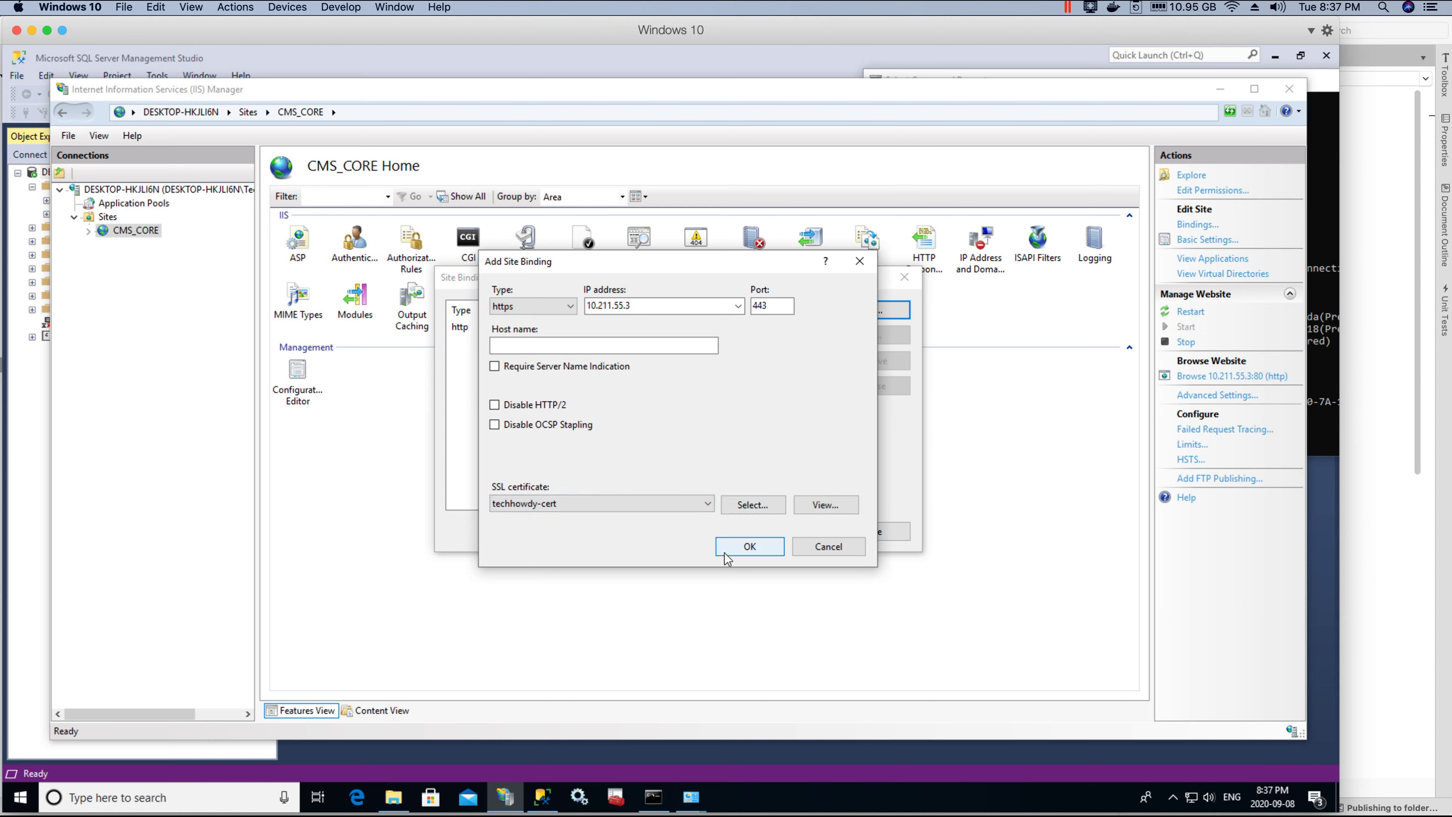
left_click(744, 549)
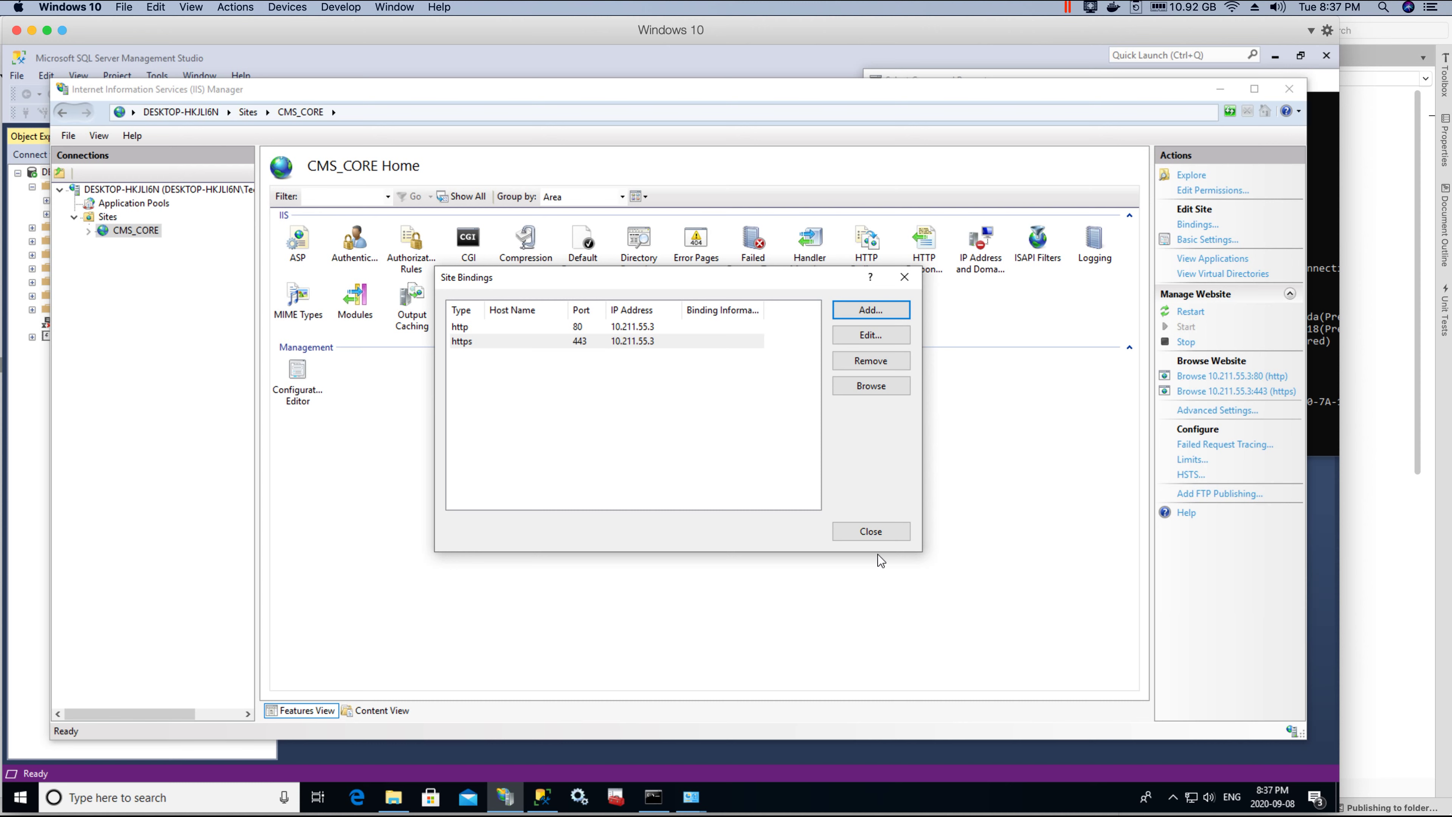
left_click(897, 539)
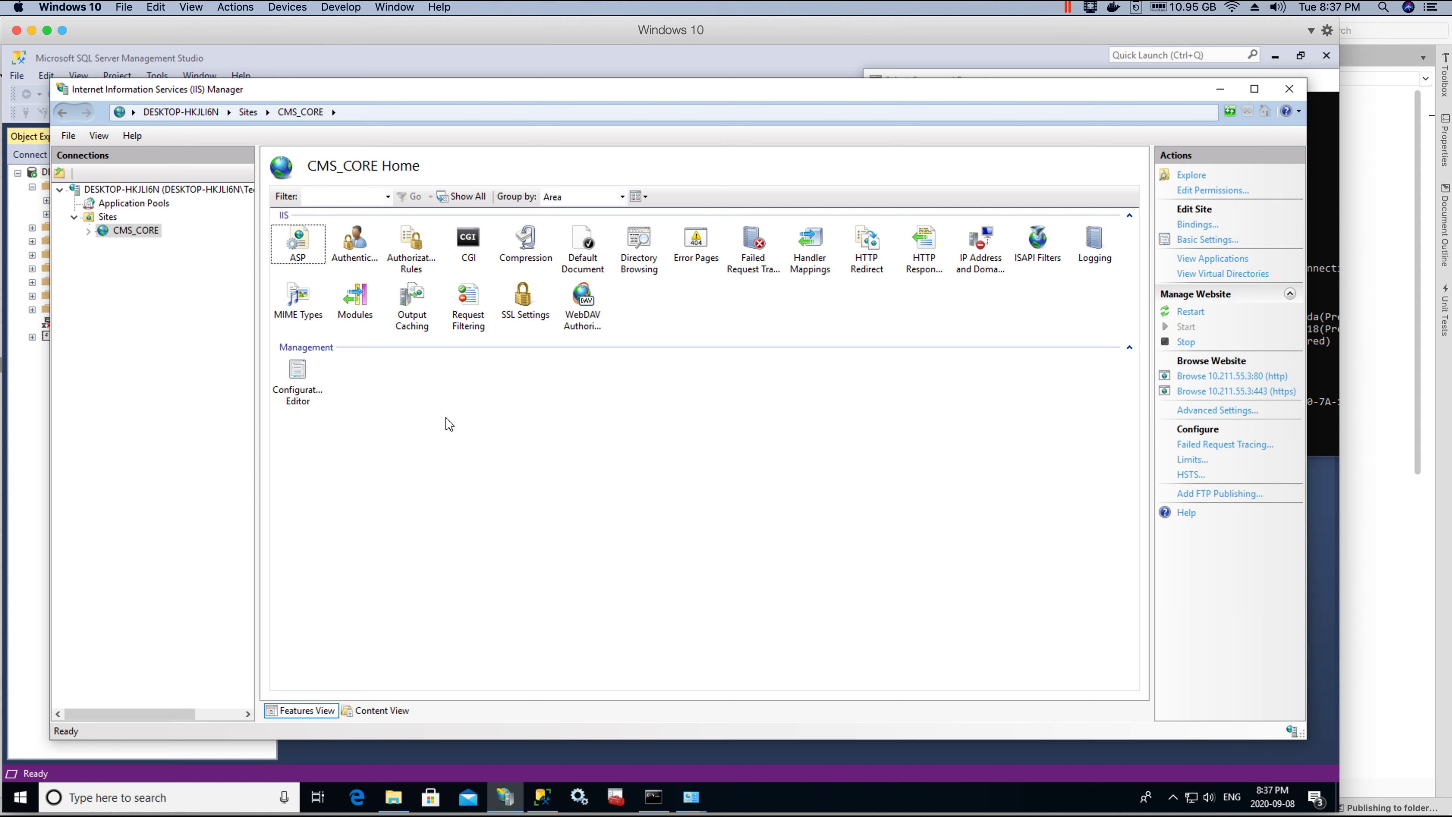
Step: Switch to SQL Server Management Studio and re-expand the connected server's Databases node
left_click(543, 804)
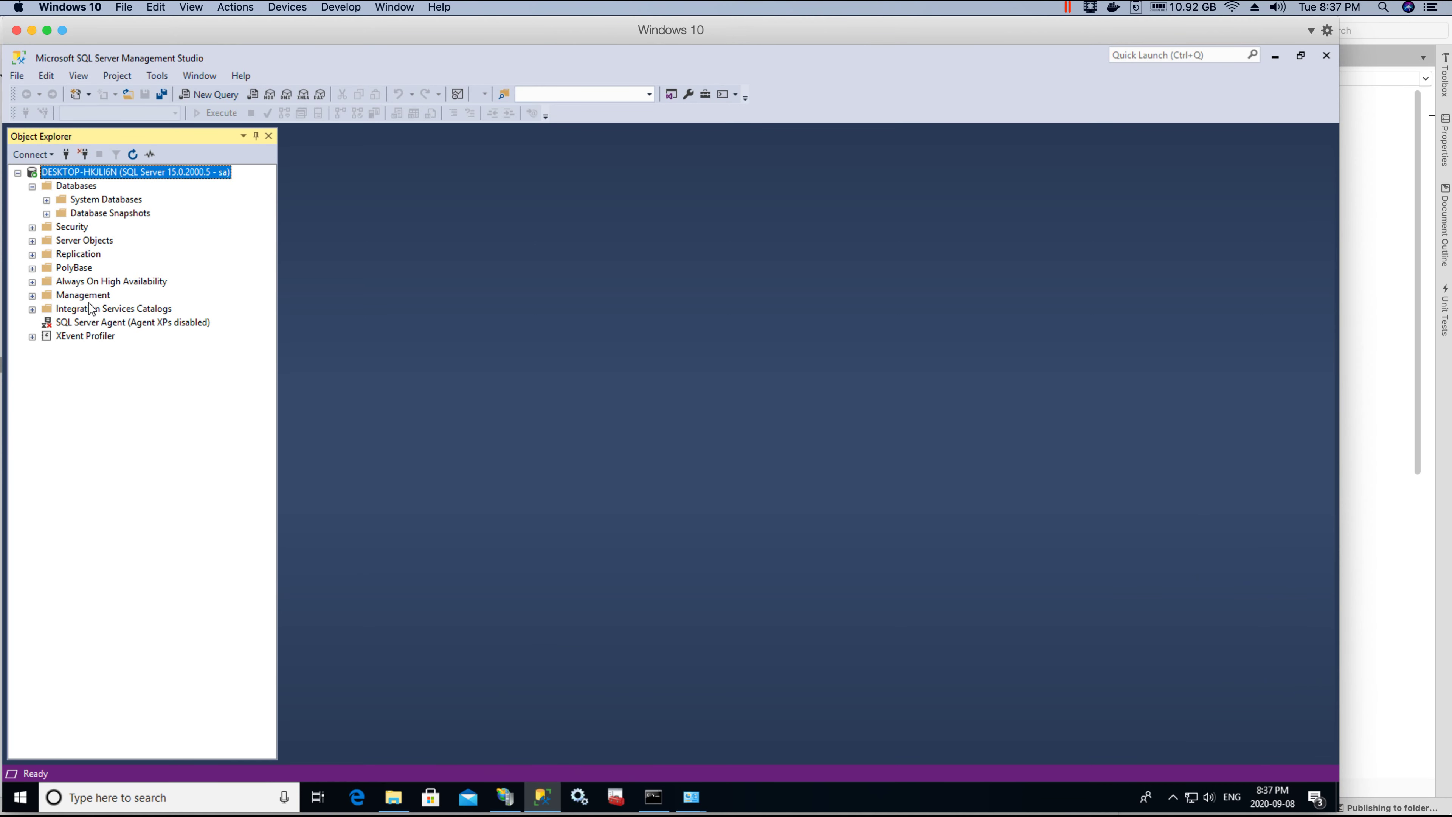
left_click(32, 186)
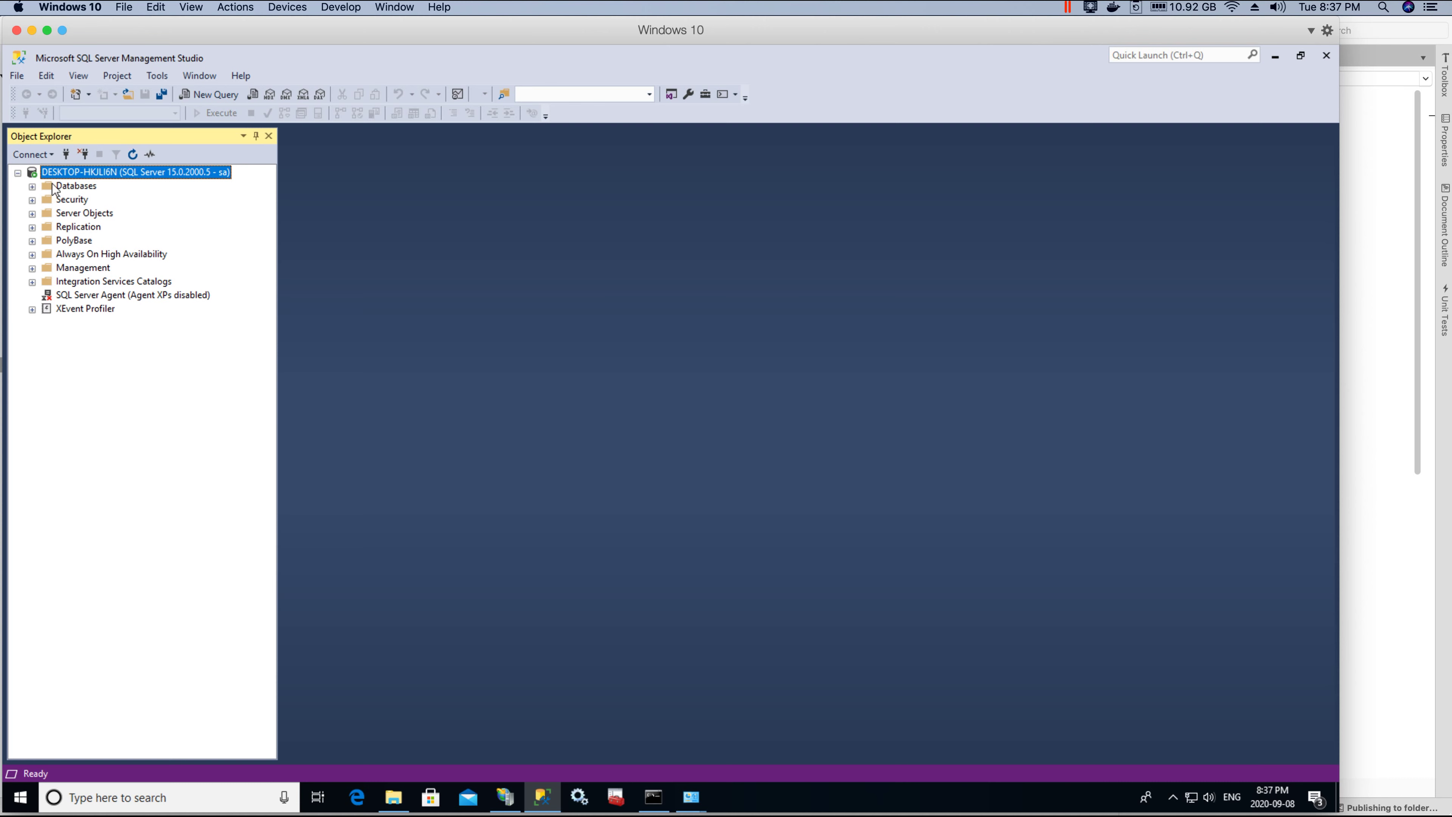
left_click(33, 186)
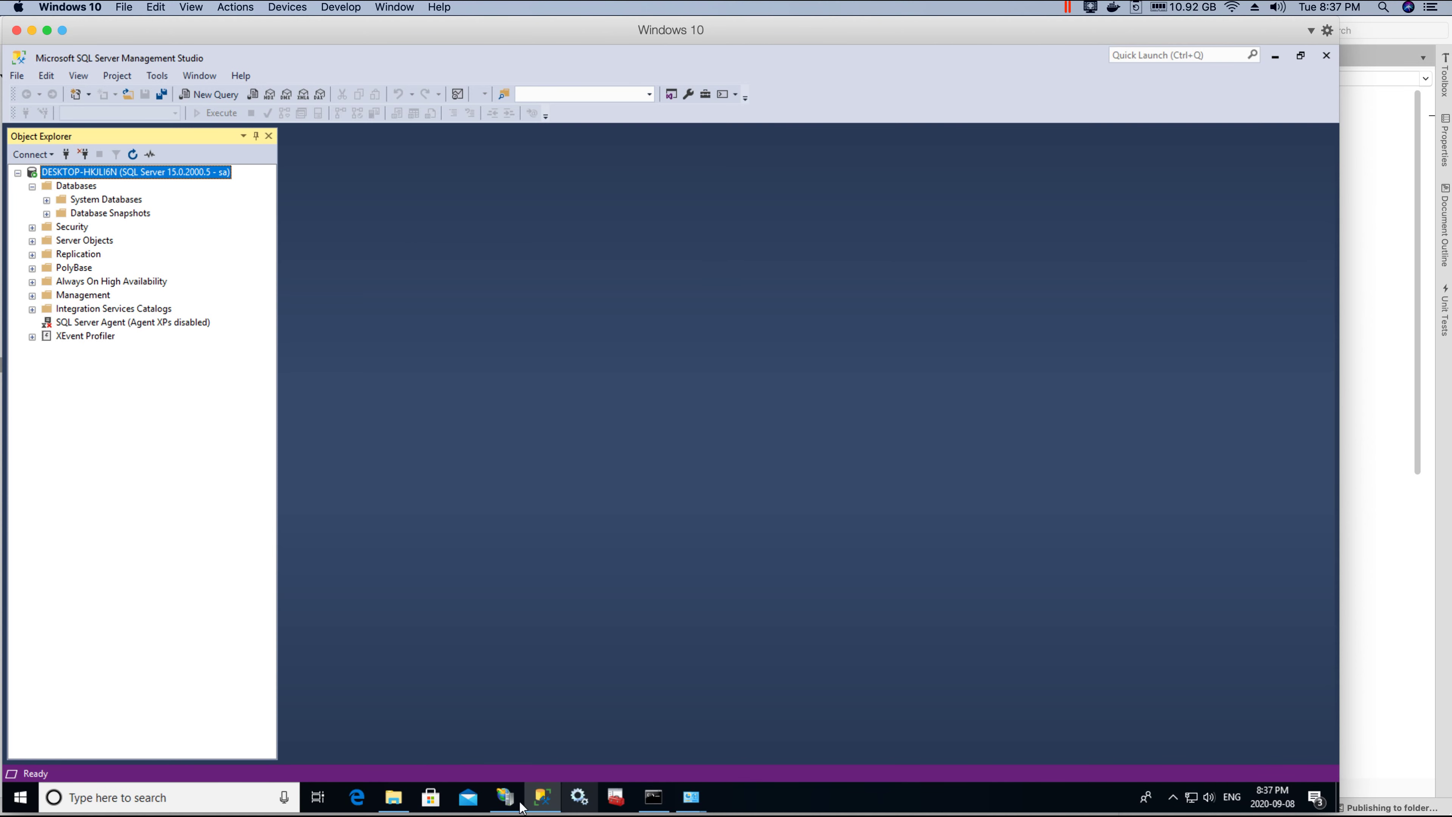
left_click(505, 797)
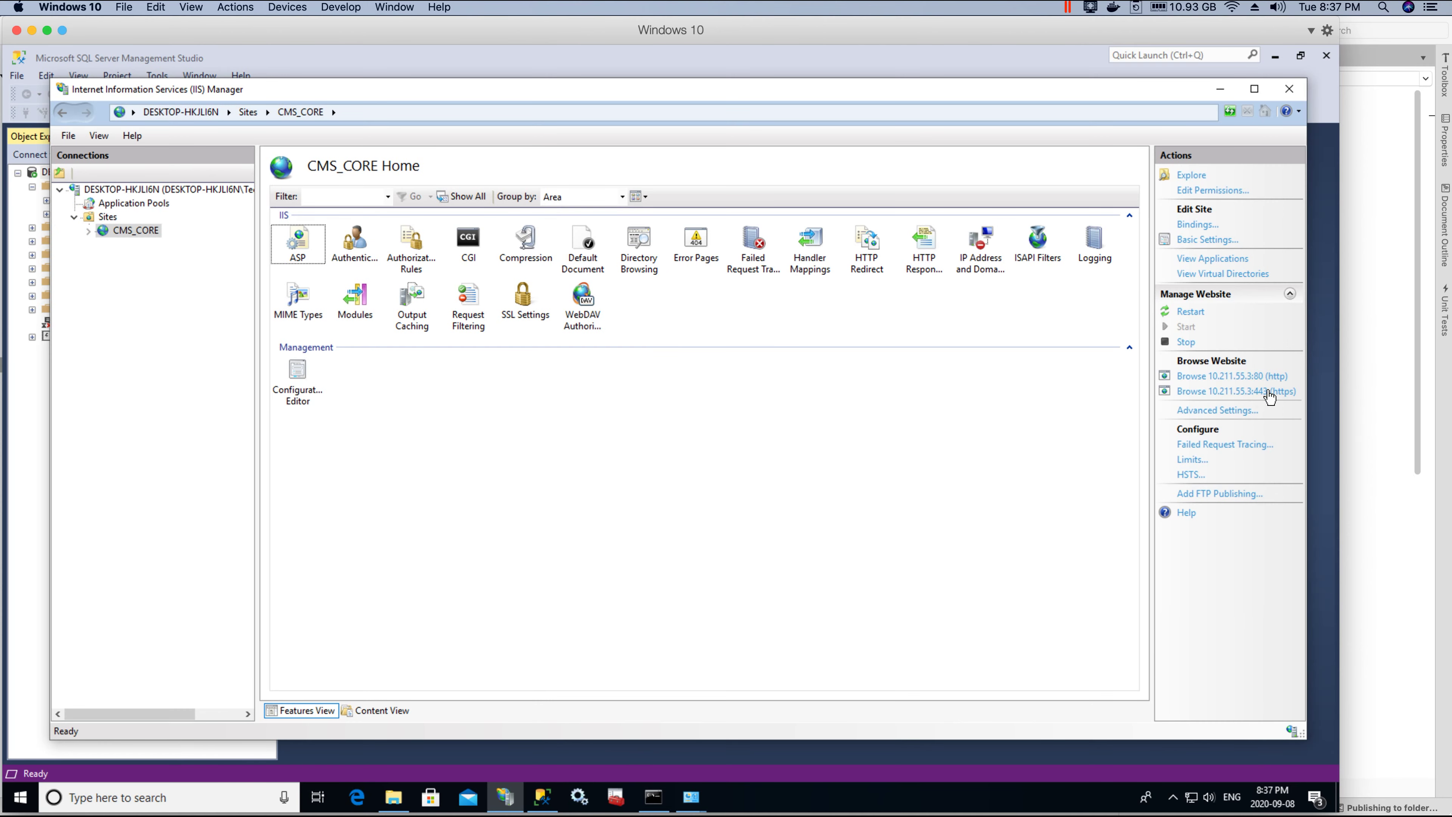
left_click(1223, 395)
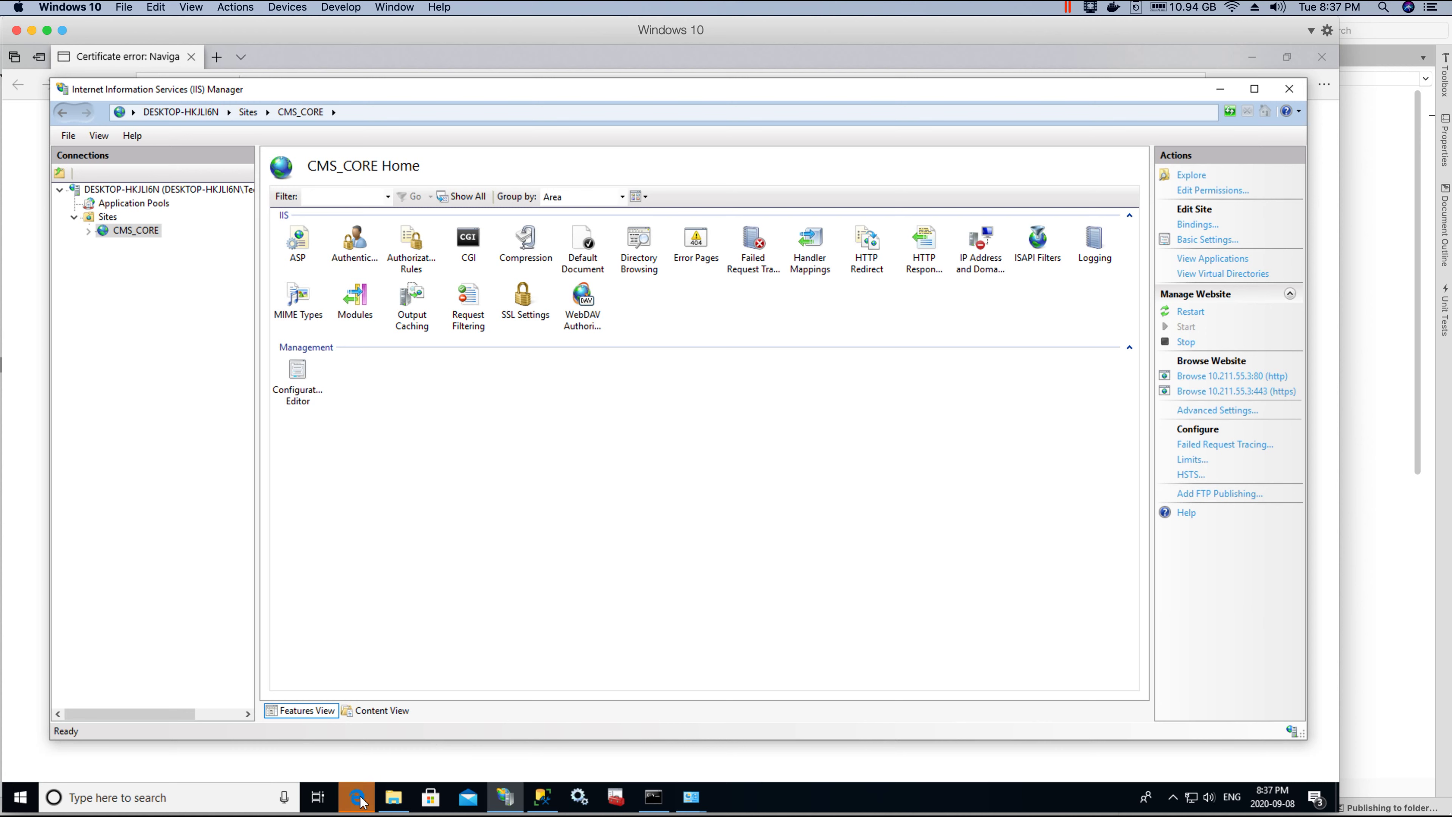
left_click(356, 797)
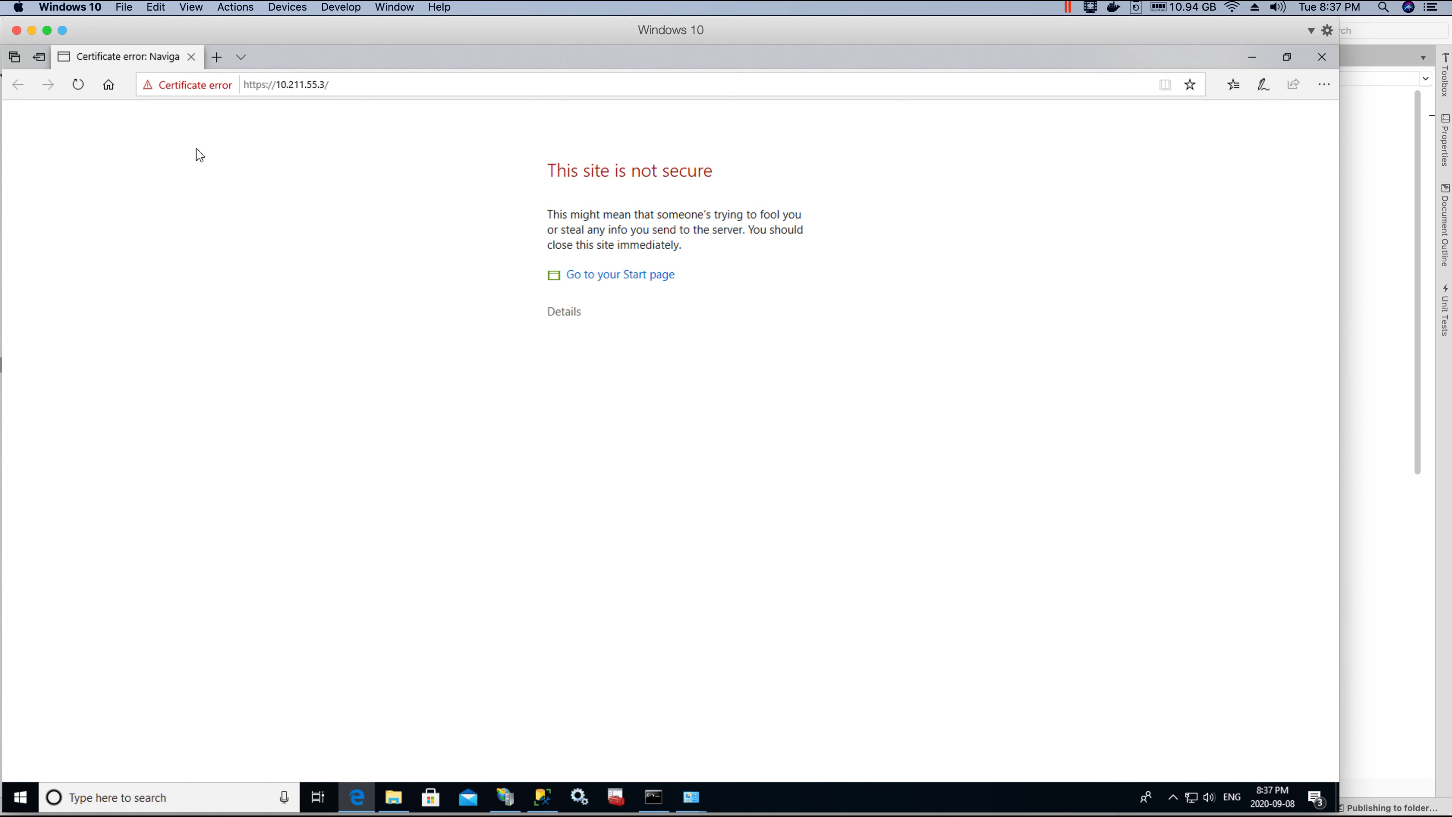
left_click(565, 314)
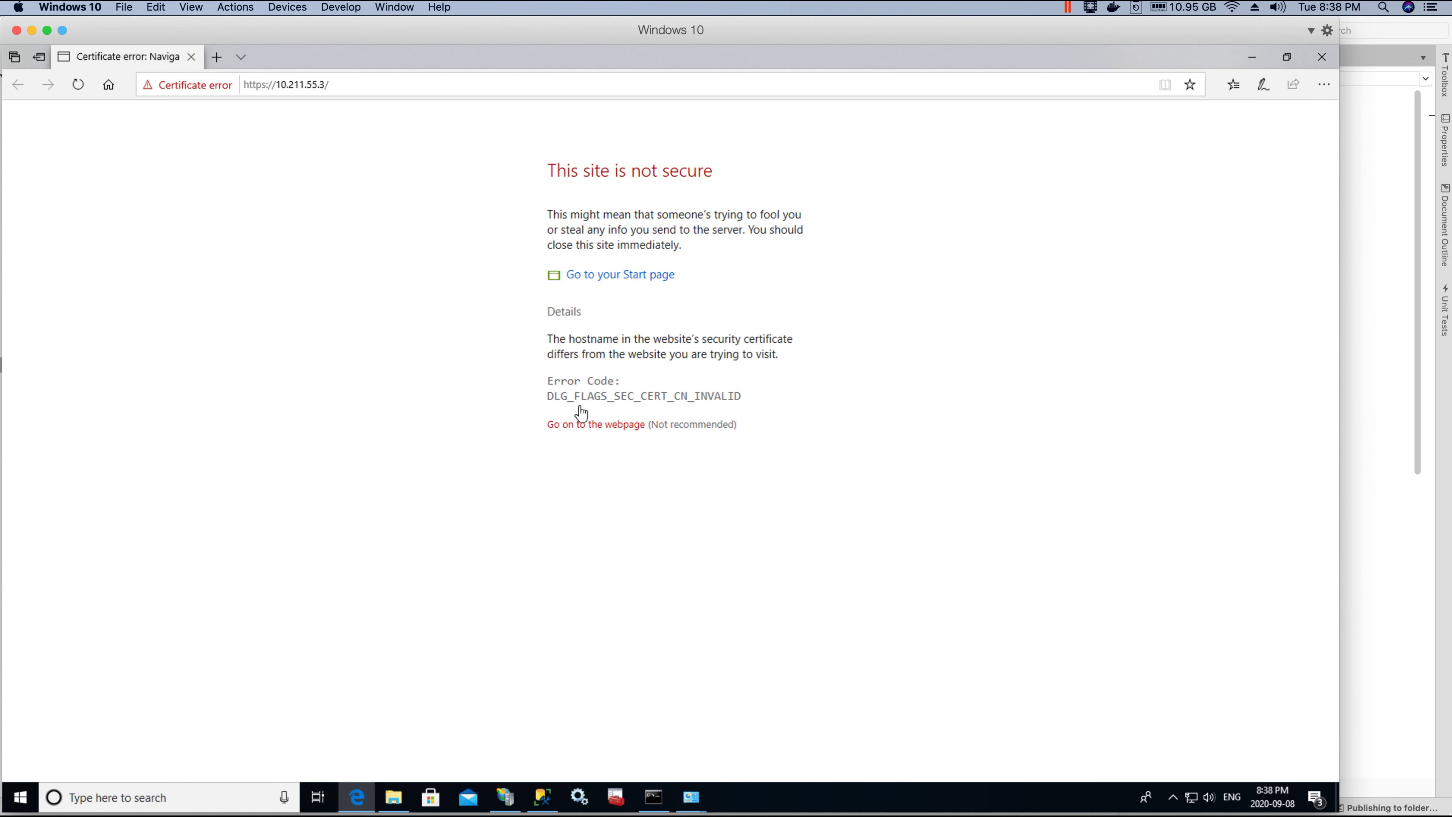
left_click(563, 434)
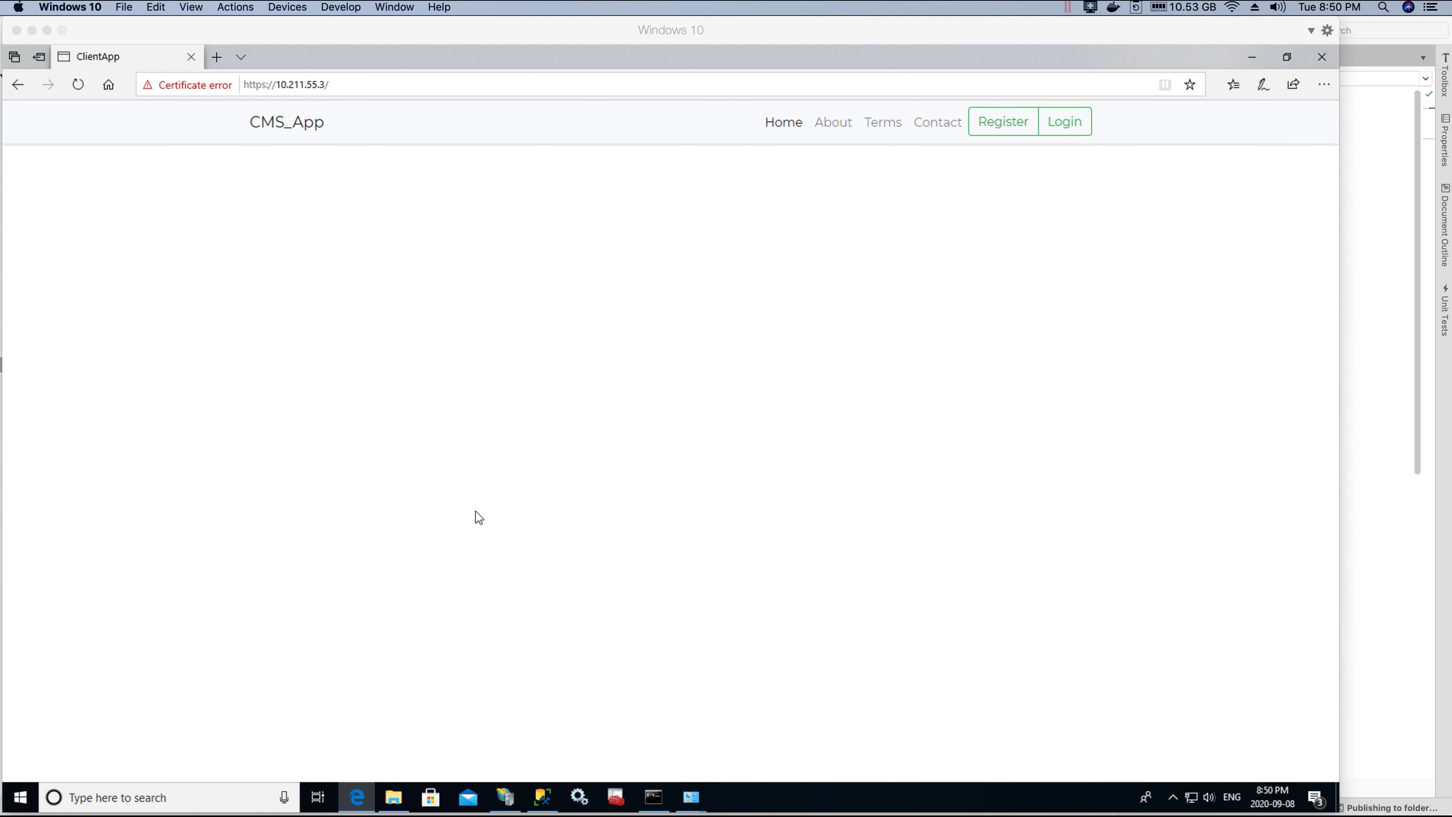
Step: Select the top 1000 rows from CmsCoreNg_PROD's dbo.AspNetUsers table in SSMS
left_click(542, 796)
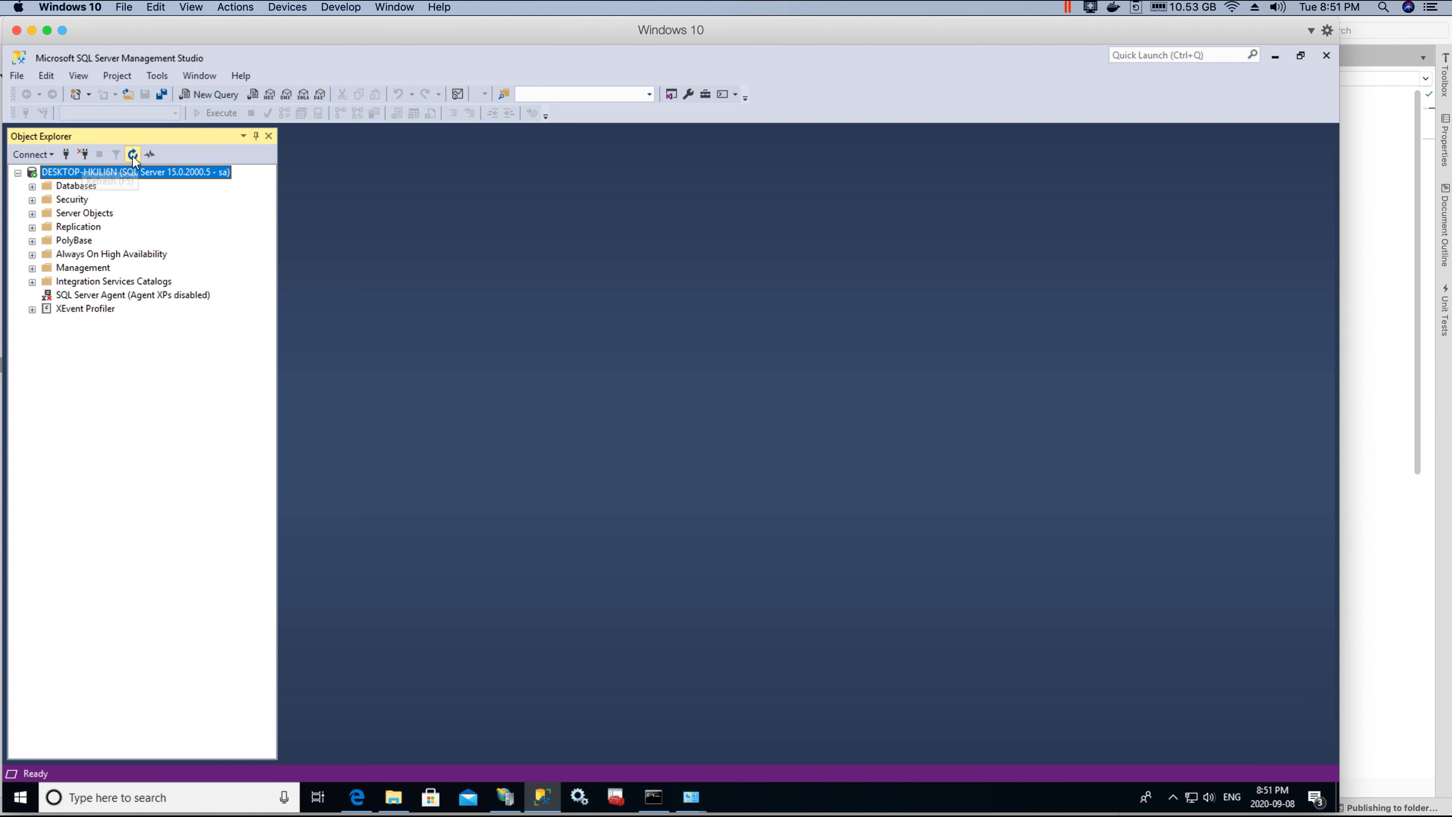
left_click(33, 186)
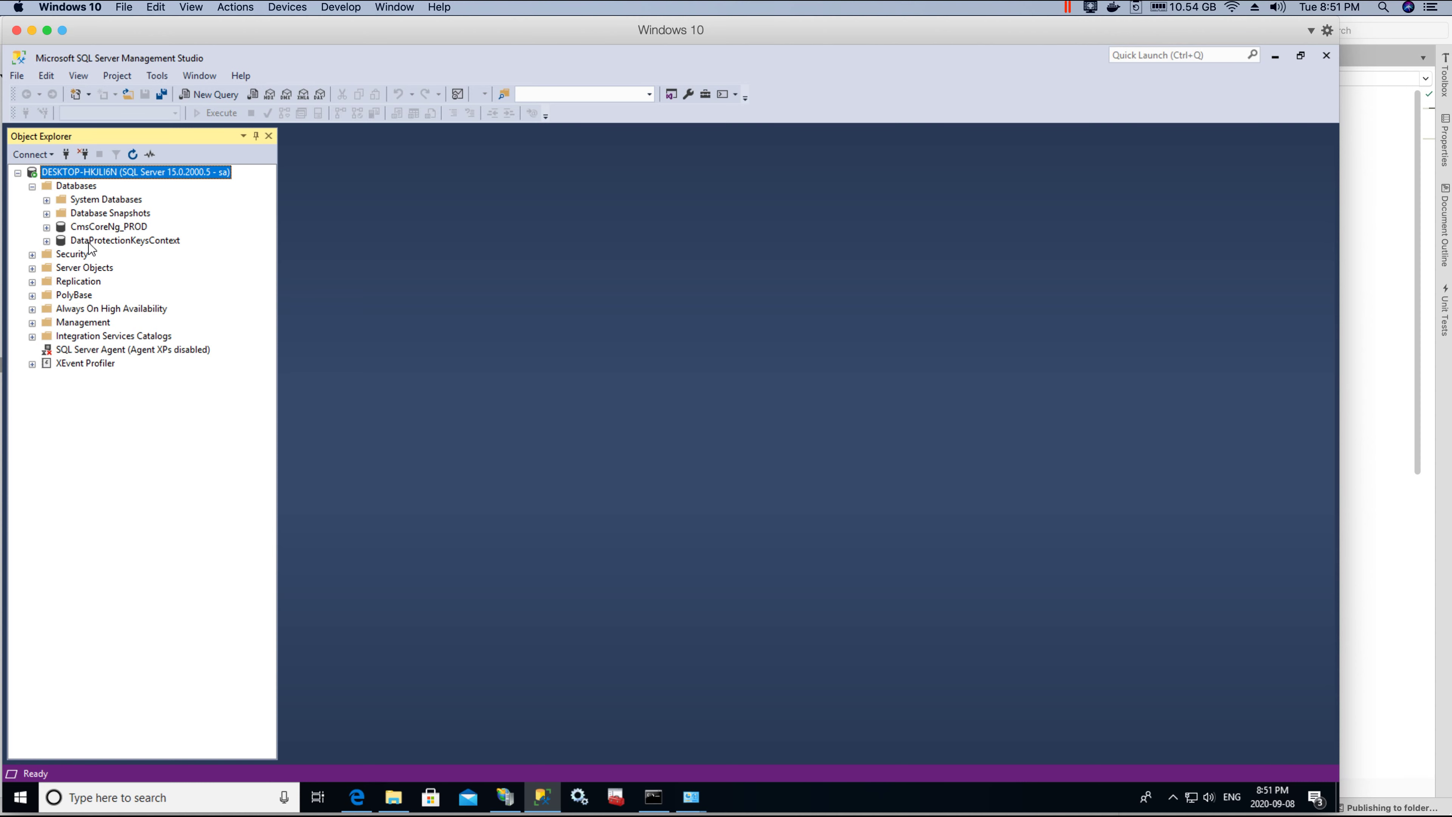
left_click(46, 228)
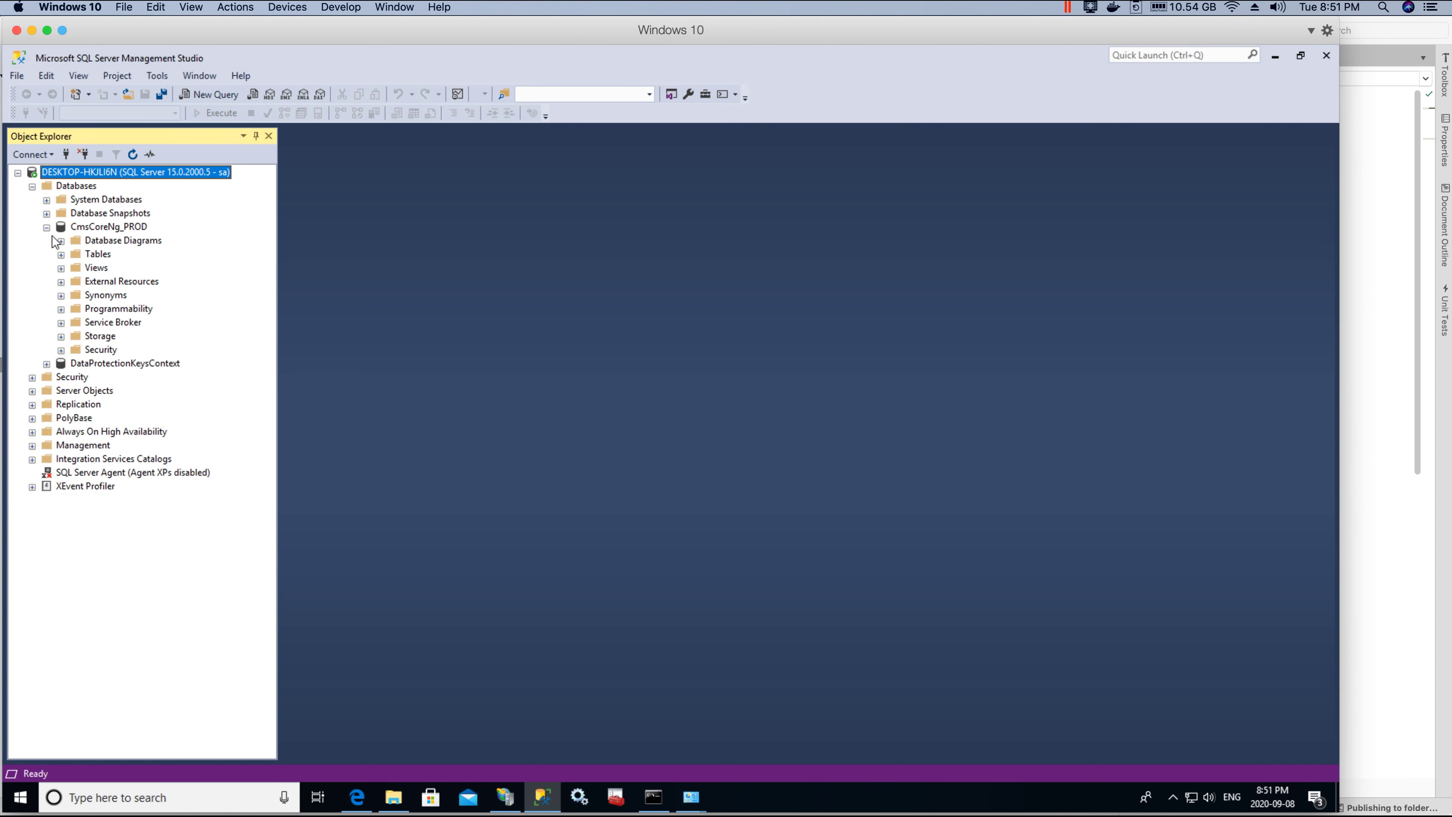
left_click(61, 254)
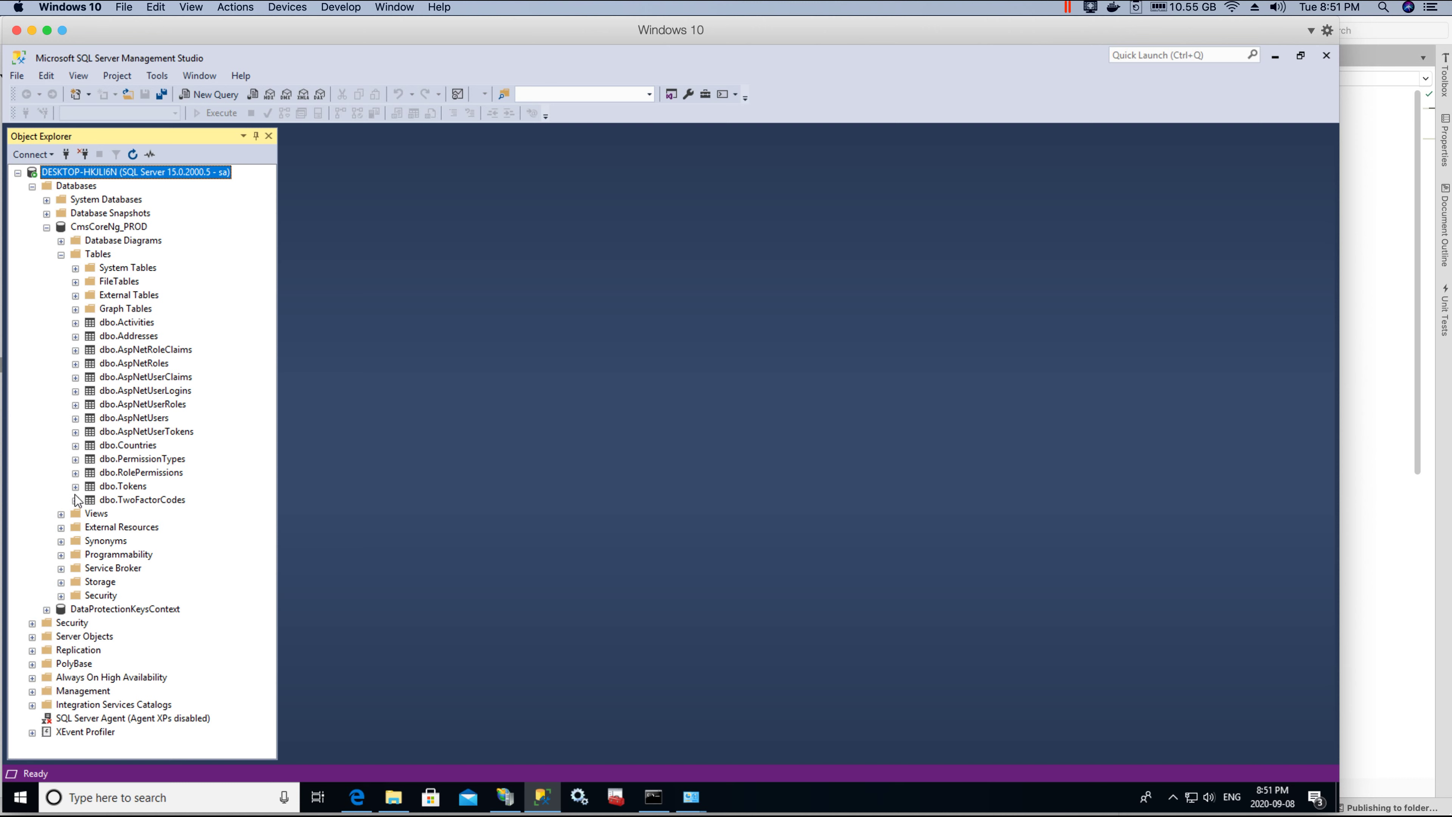
left_click(74, 419)
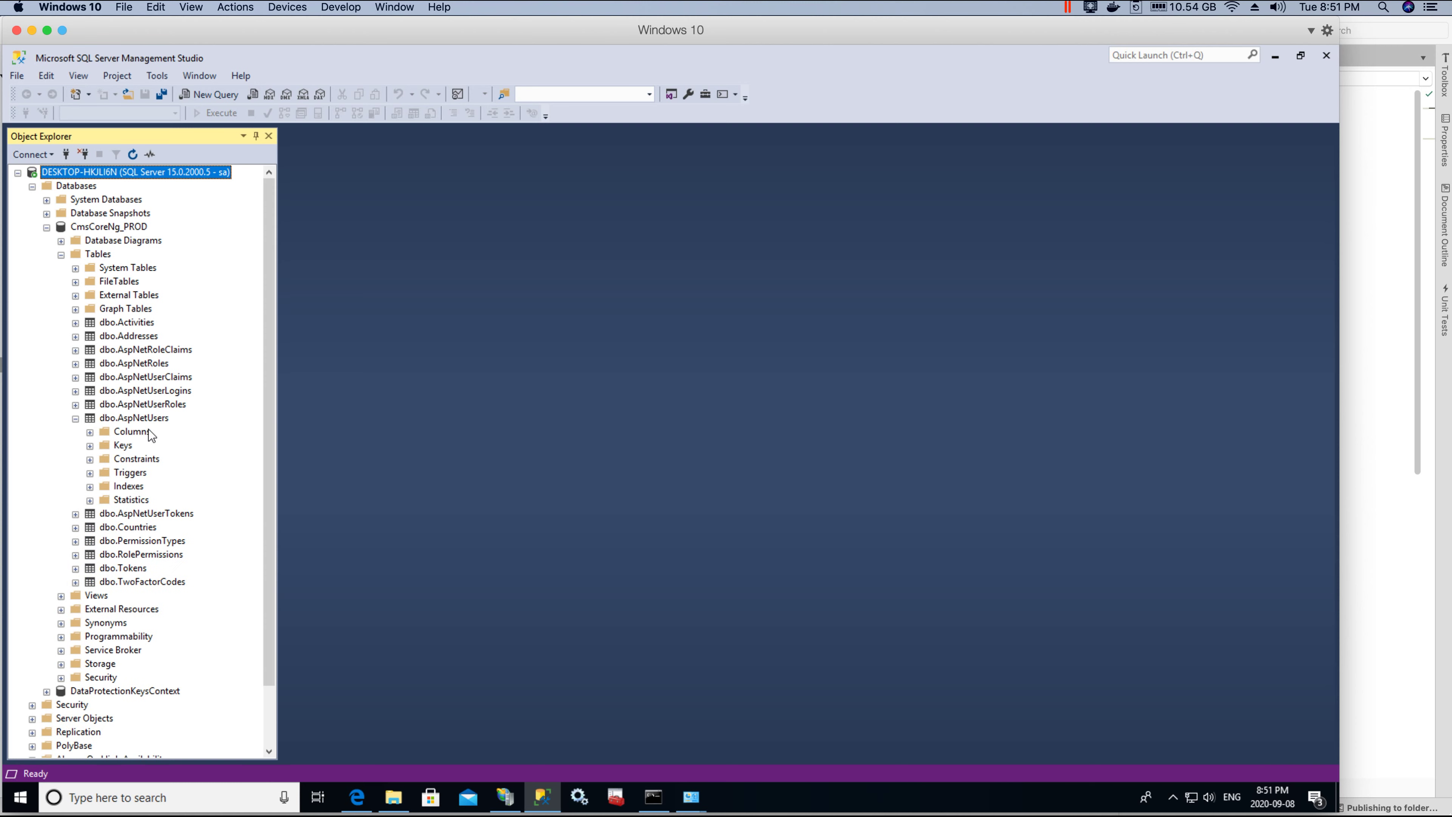
right_click(152, 418)
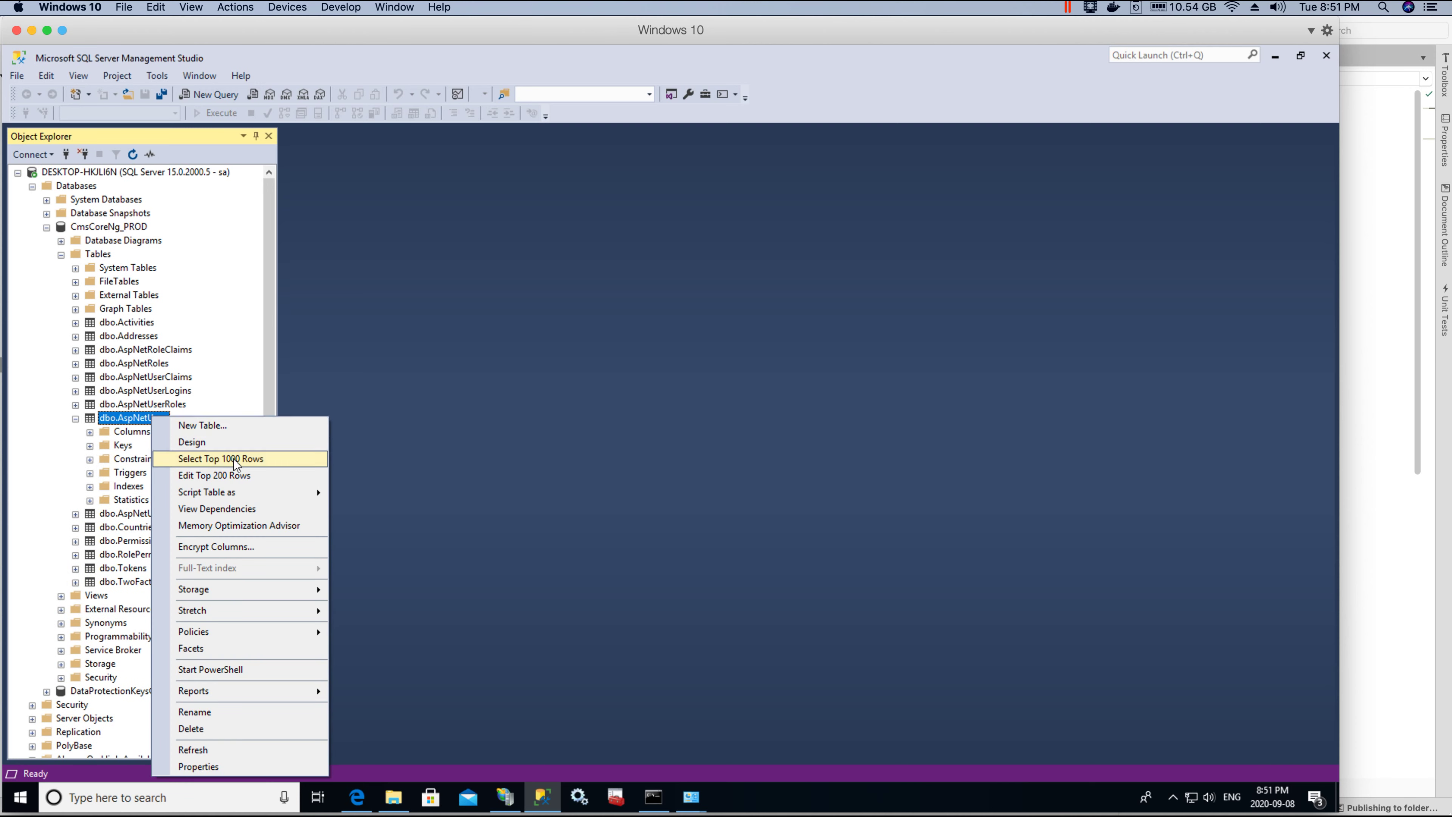
left_click(240, 476)
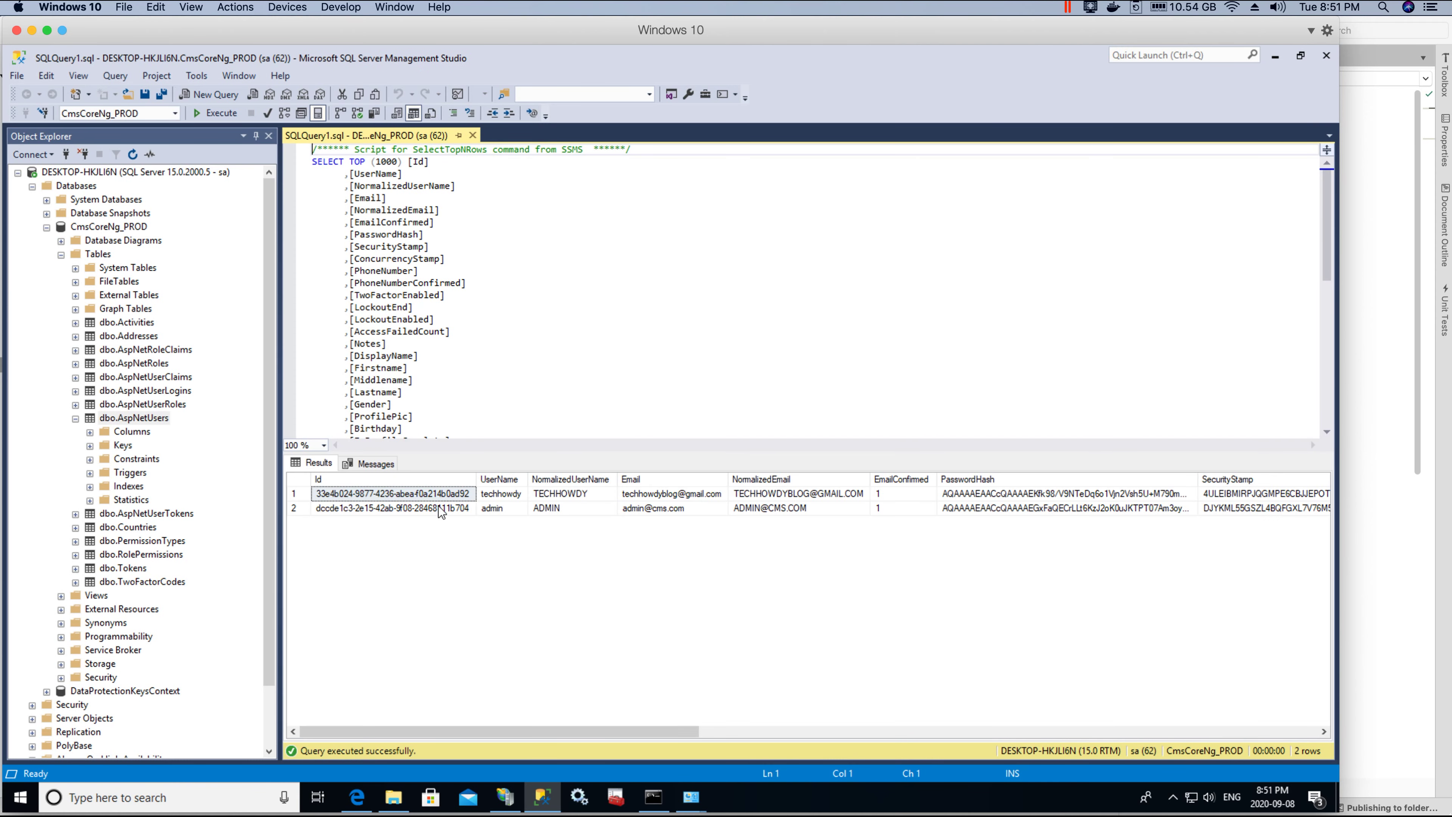
Step: Inspect the two users' Id and UserName values, then open CMS_App's sign-in page in Edge
left_click(440, 507)
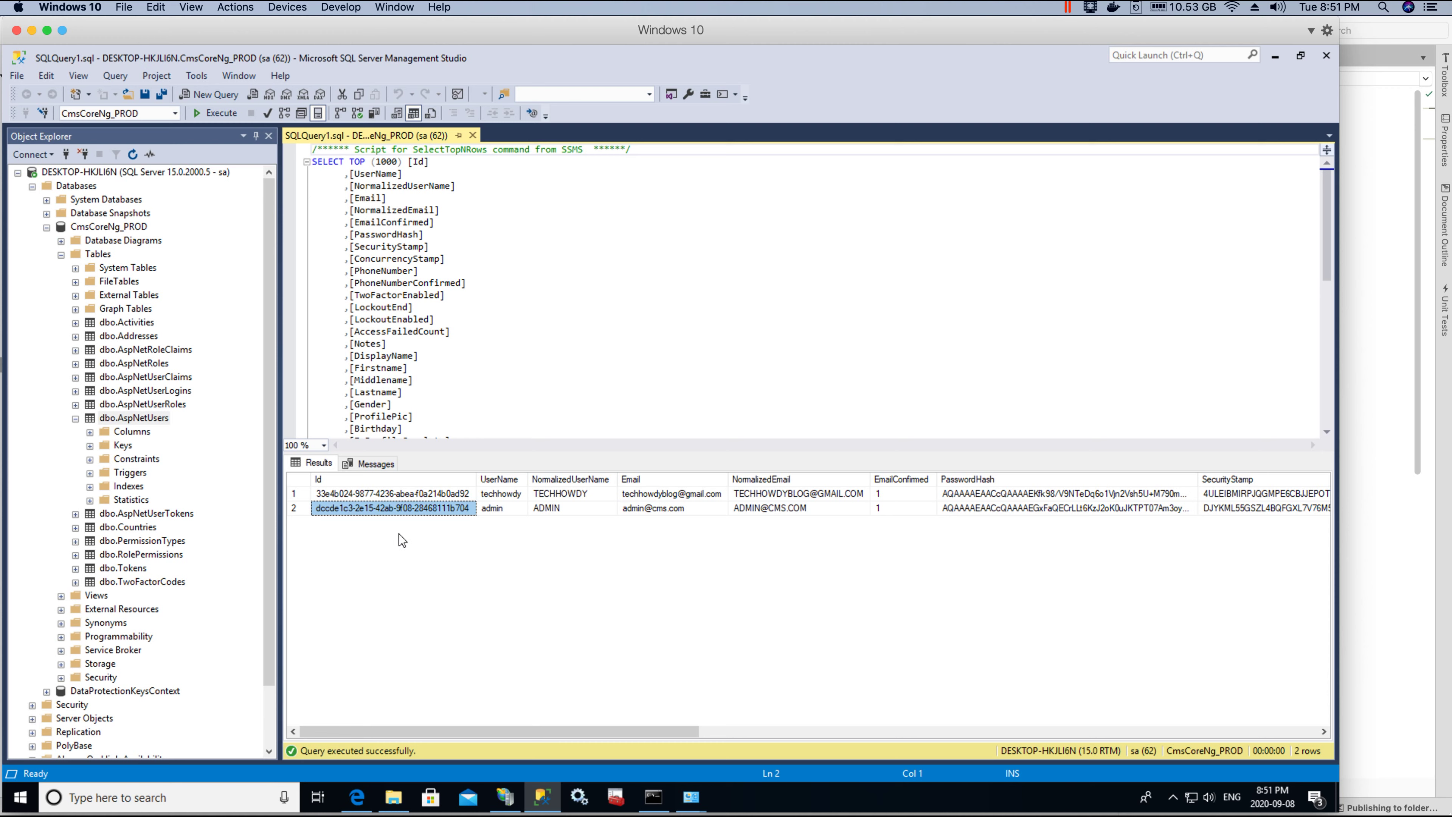
left_click(510, 494)
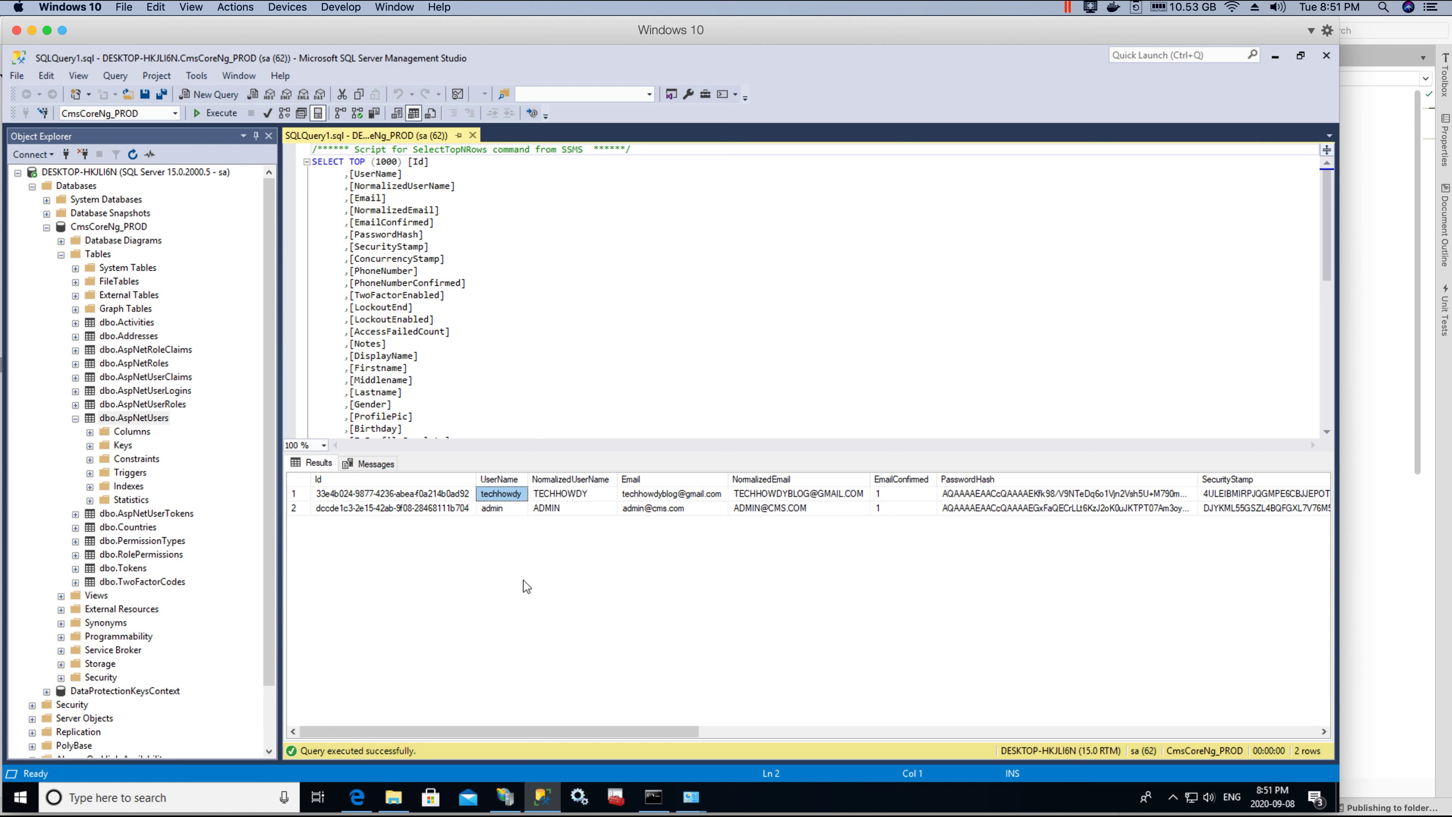
left_click(452, 496)
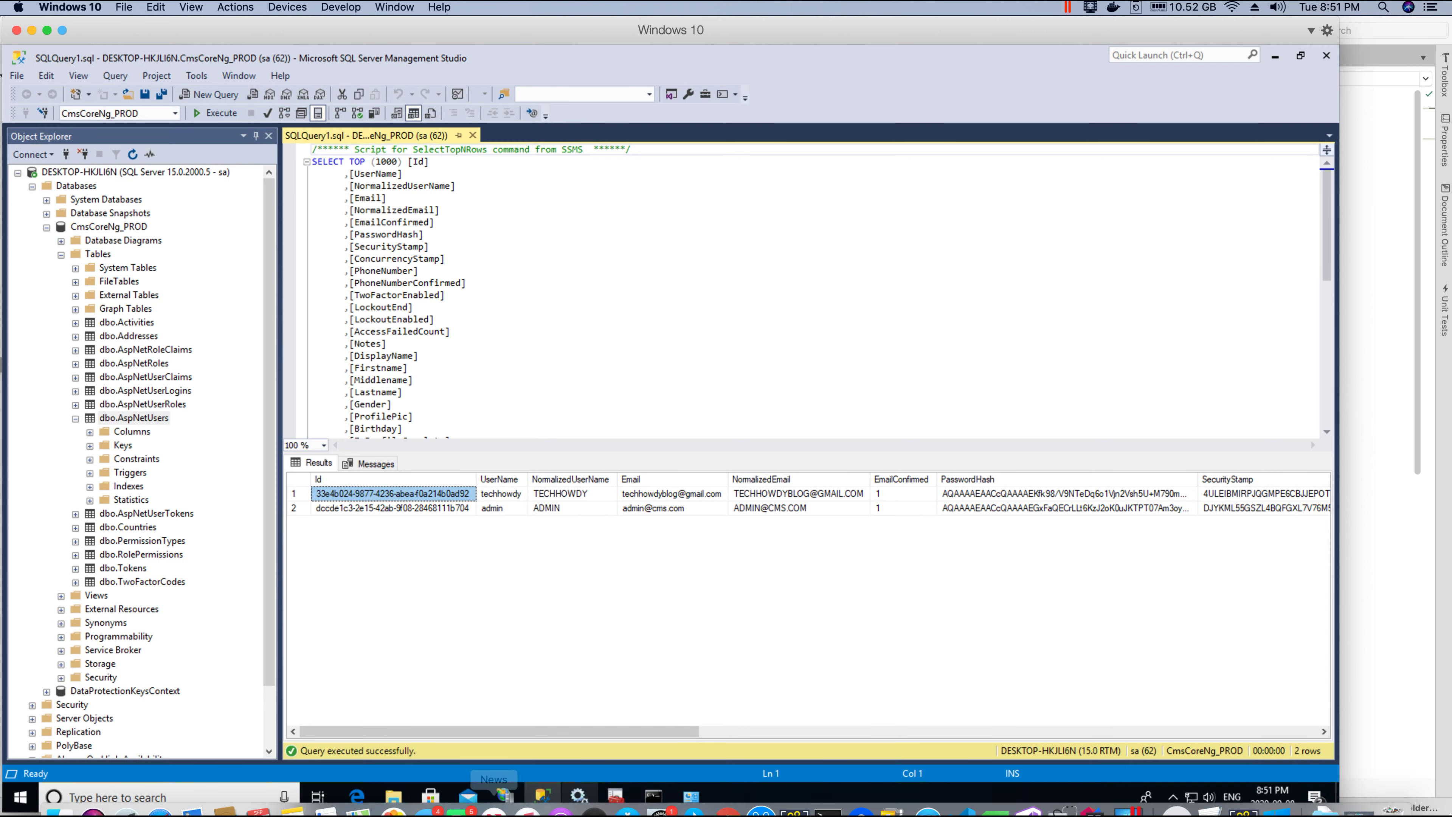
left_click(357, 796)
left_click(1064, 122)
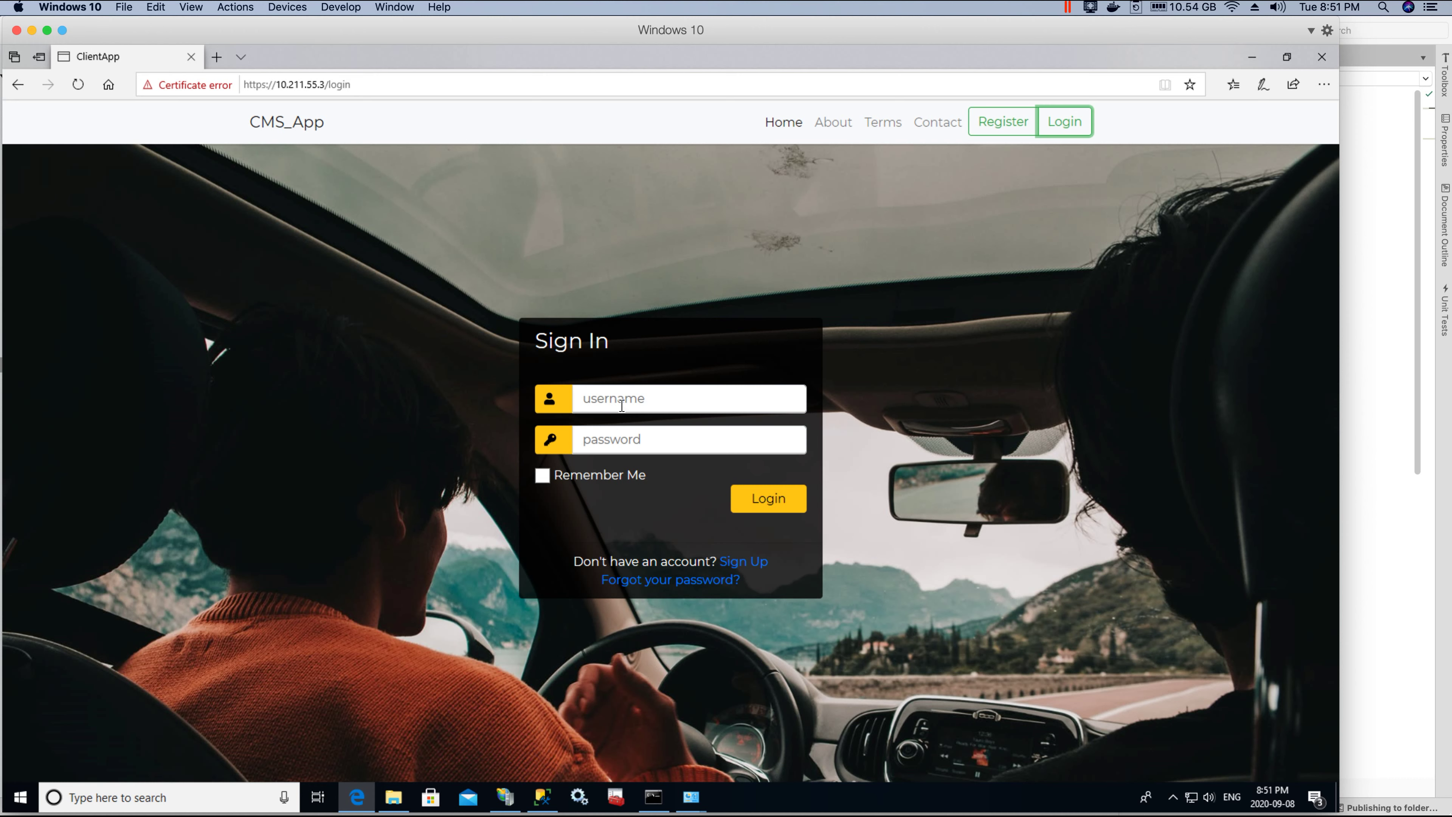
Step: Sign in to CMS_App using the autofilled saved username and password
left_click(621, 405)
left_click(601, 436)
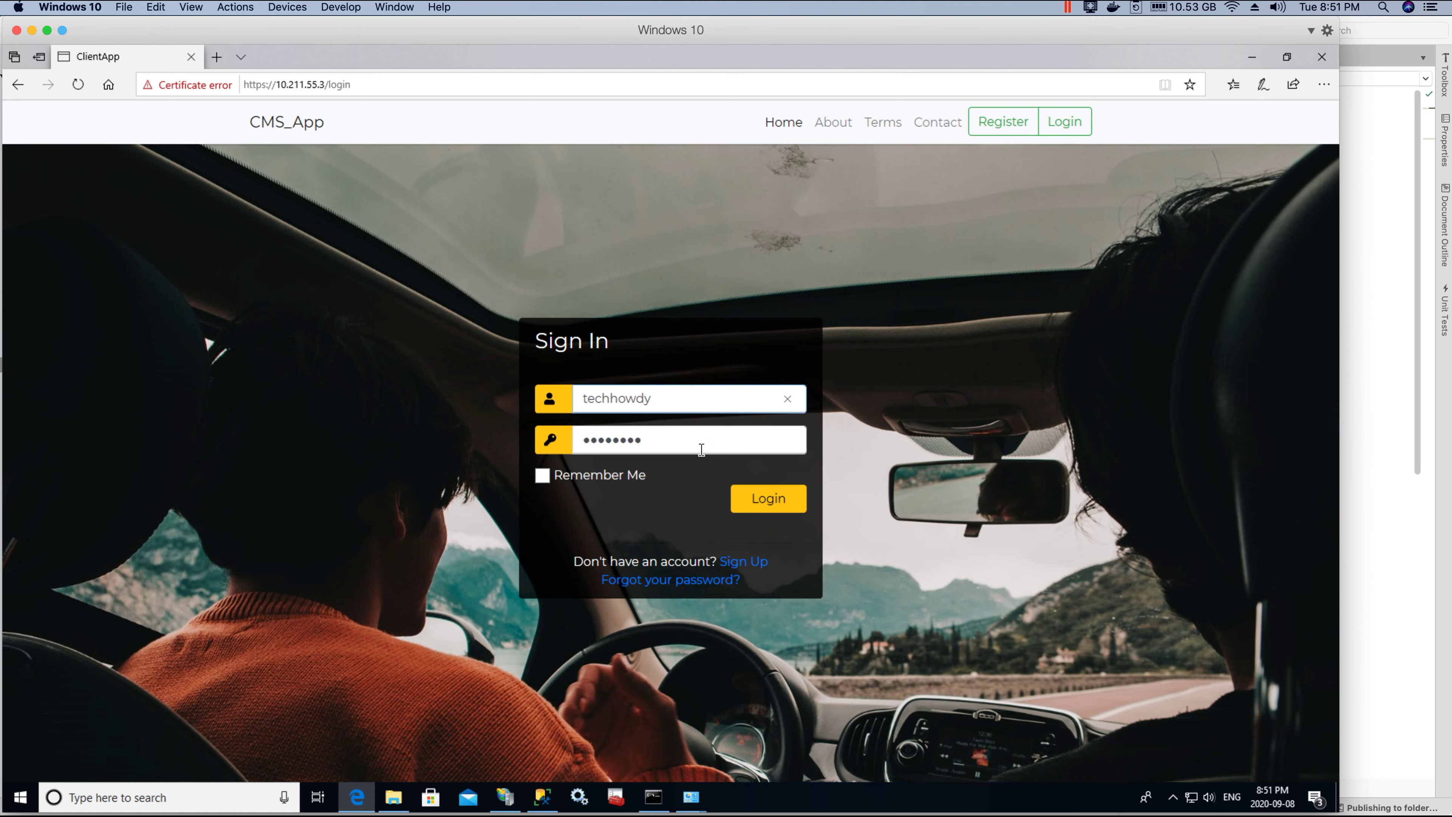
left_click(783, 498)
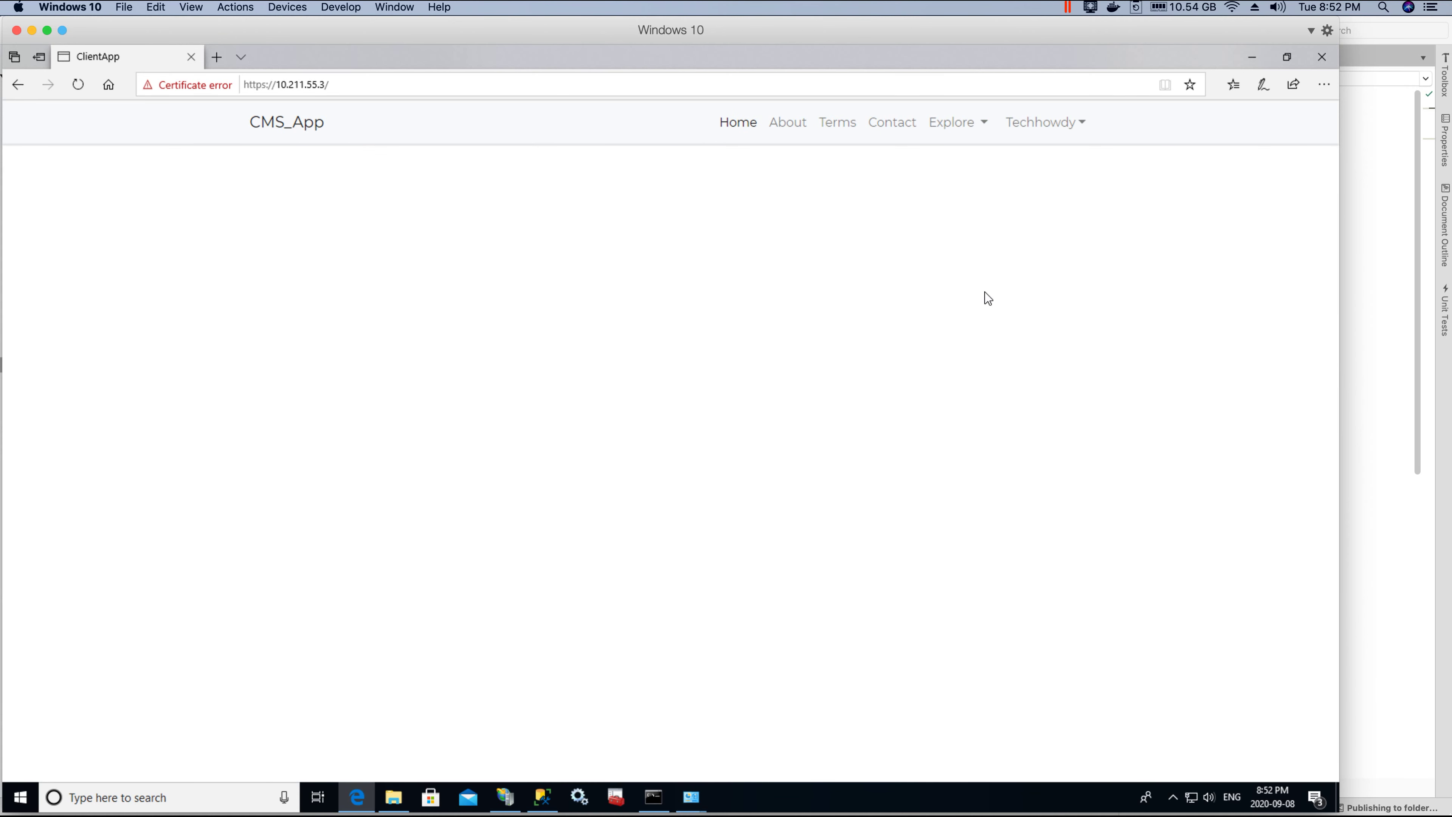
left_click_drag(266, 84, 234, 83)
left_click(290, 407)
left_click(260, 84)
left_click(262, 84)
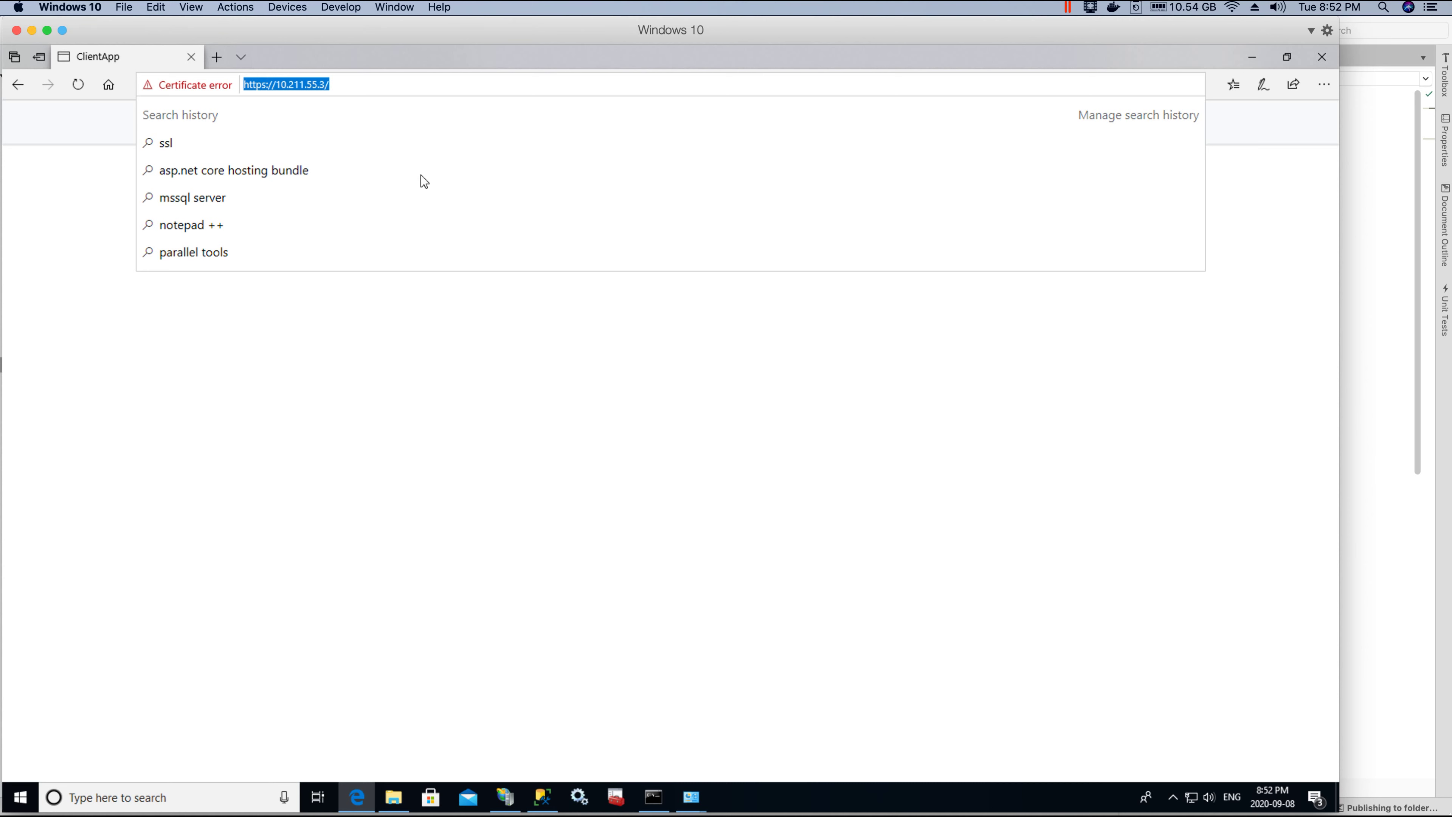
left_click(964, 470)
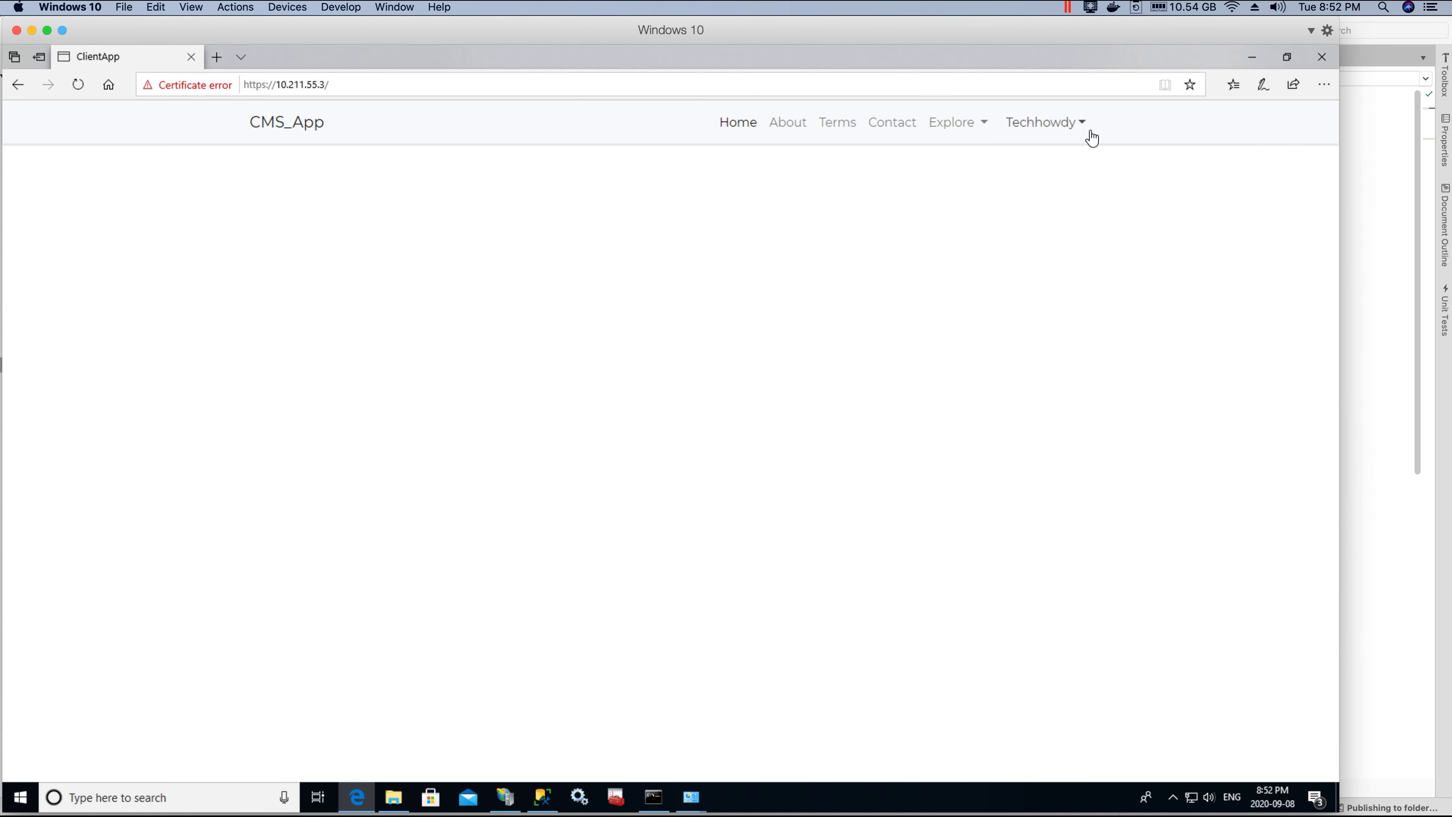
Step: Open Profile Details from the account dropdown and scroll down and back up the page
left_click(1074, 127)
left_click(1013, 165)
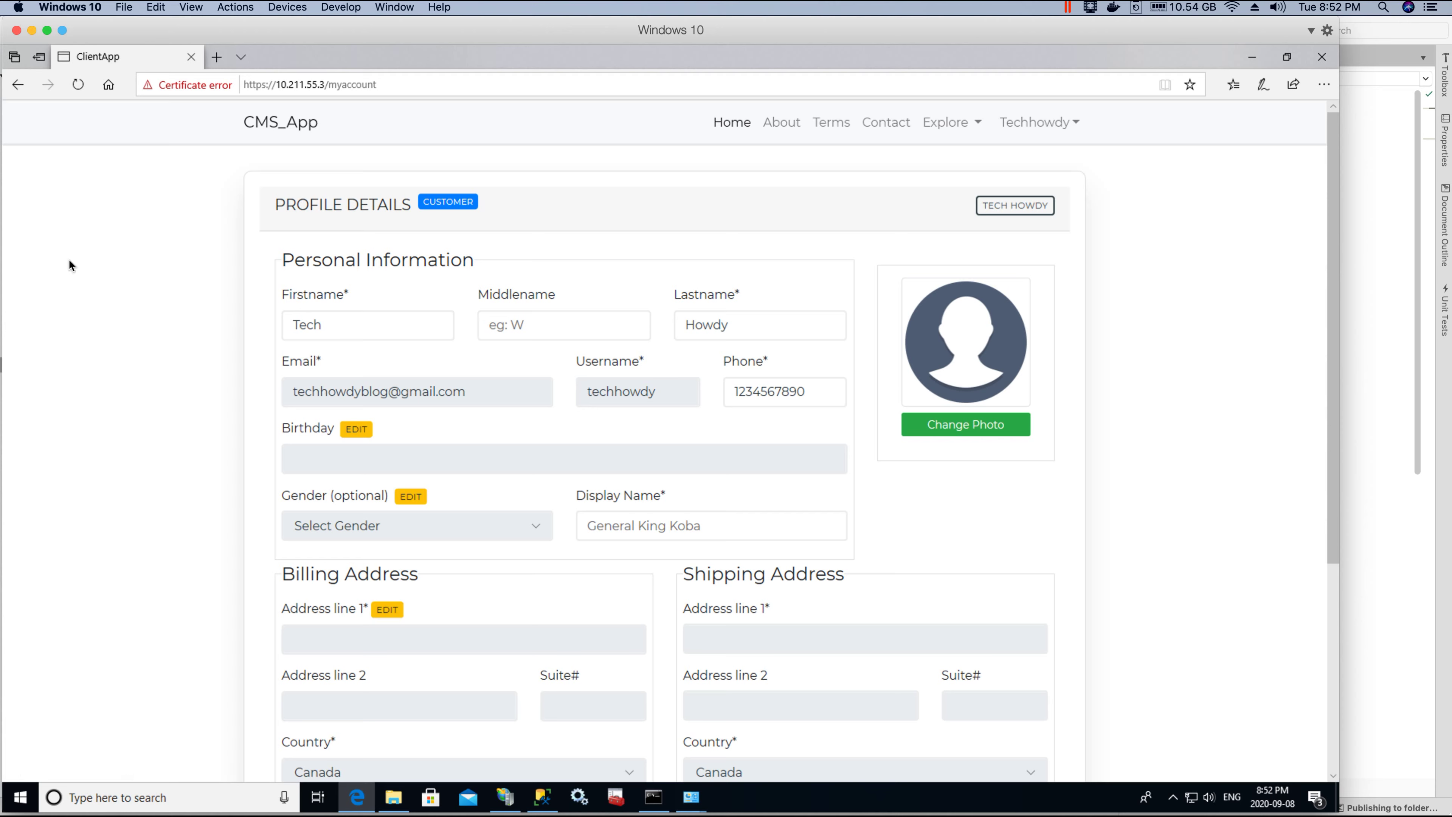
scroll(648, 298, "down", 5)
scroll(1007, 345, "up", 5)
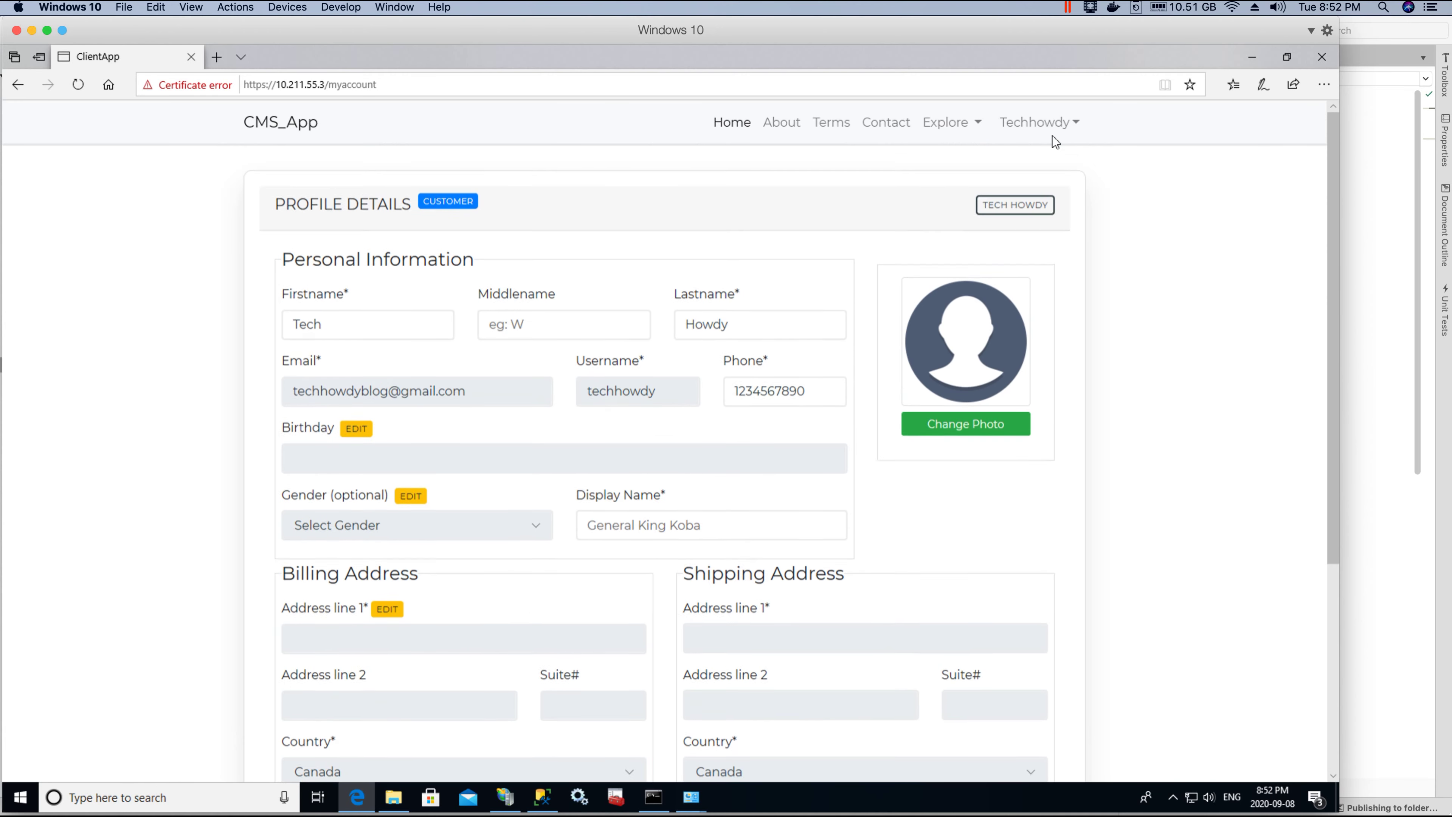
Step: Visit the Change Password settings page, then the account's Activity Feed
left_click(1052, 123)
left_click(1021, 187)
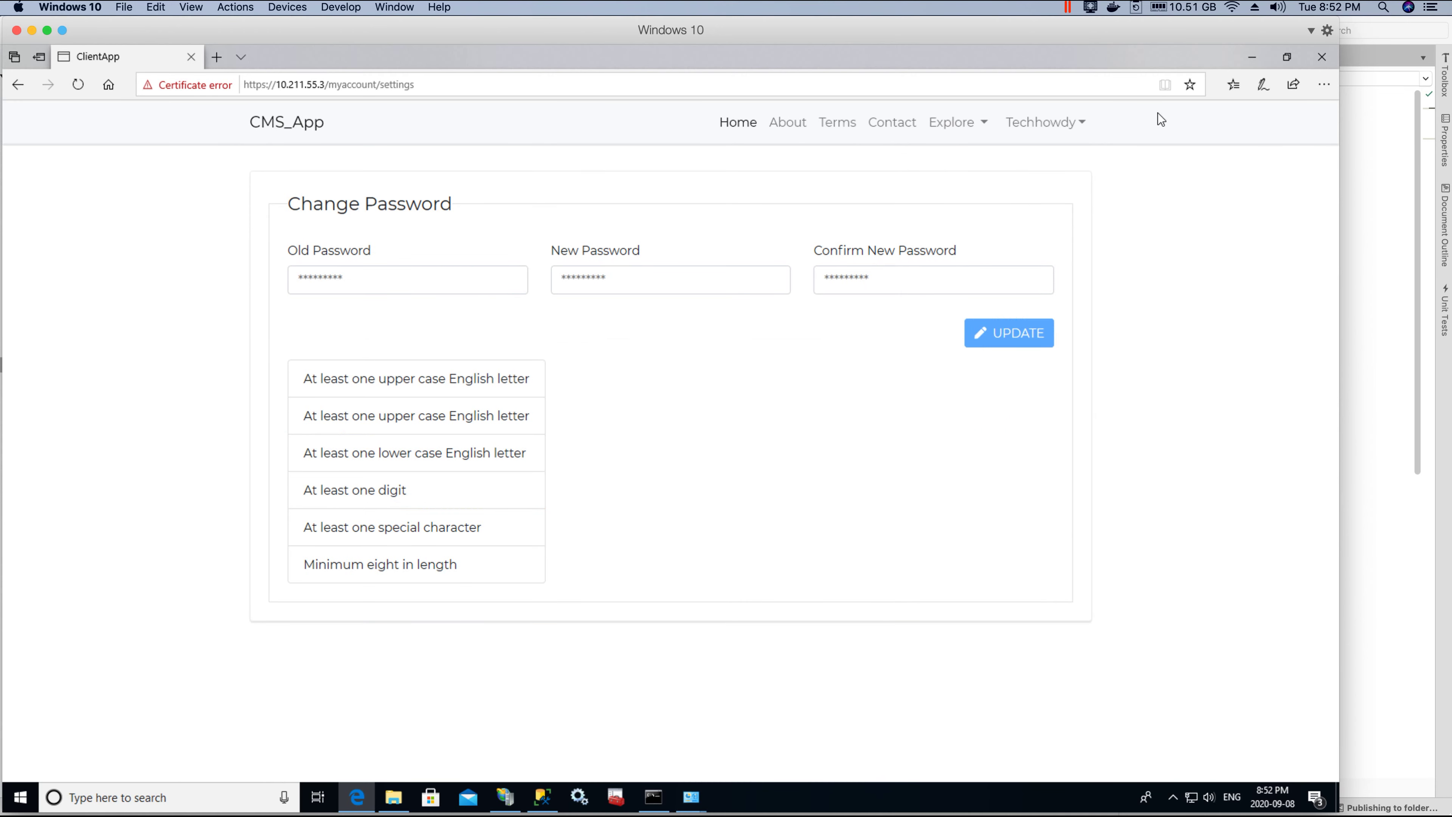
left_click(1061, 133)
left_click(1050, 218)
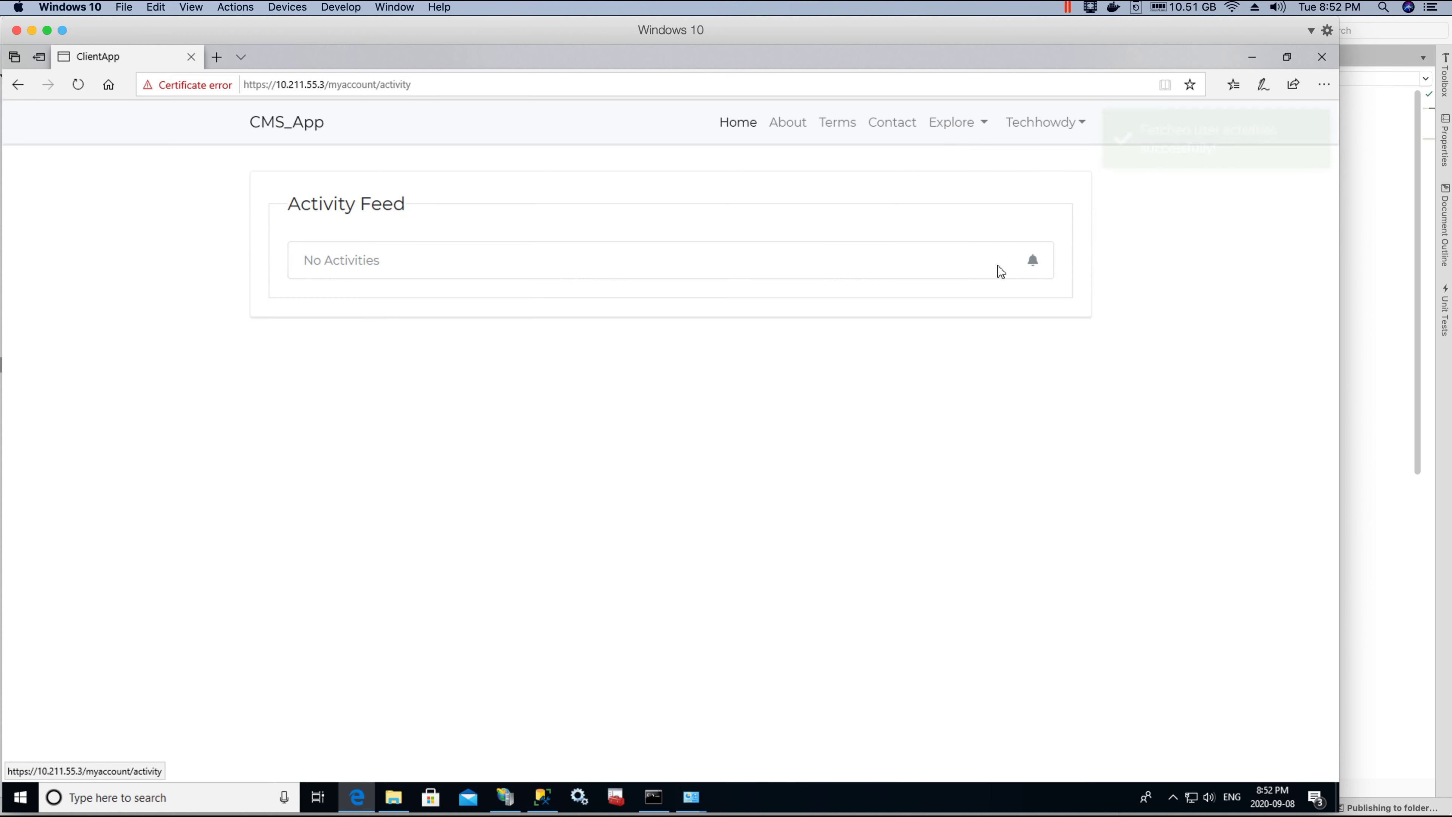
Step: Return to Profile Details, scroll through it, and dismiss the account menu without choosing anything
left_click(1029, 124)
left_click(1018, 157)
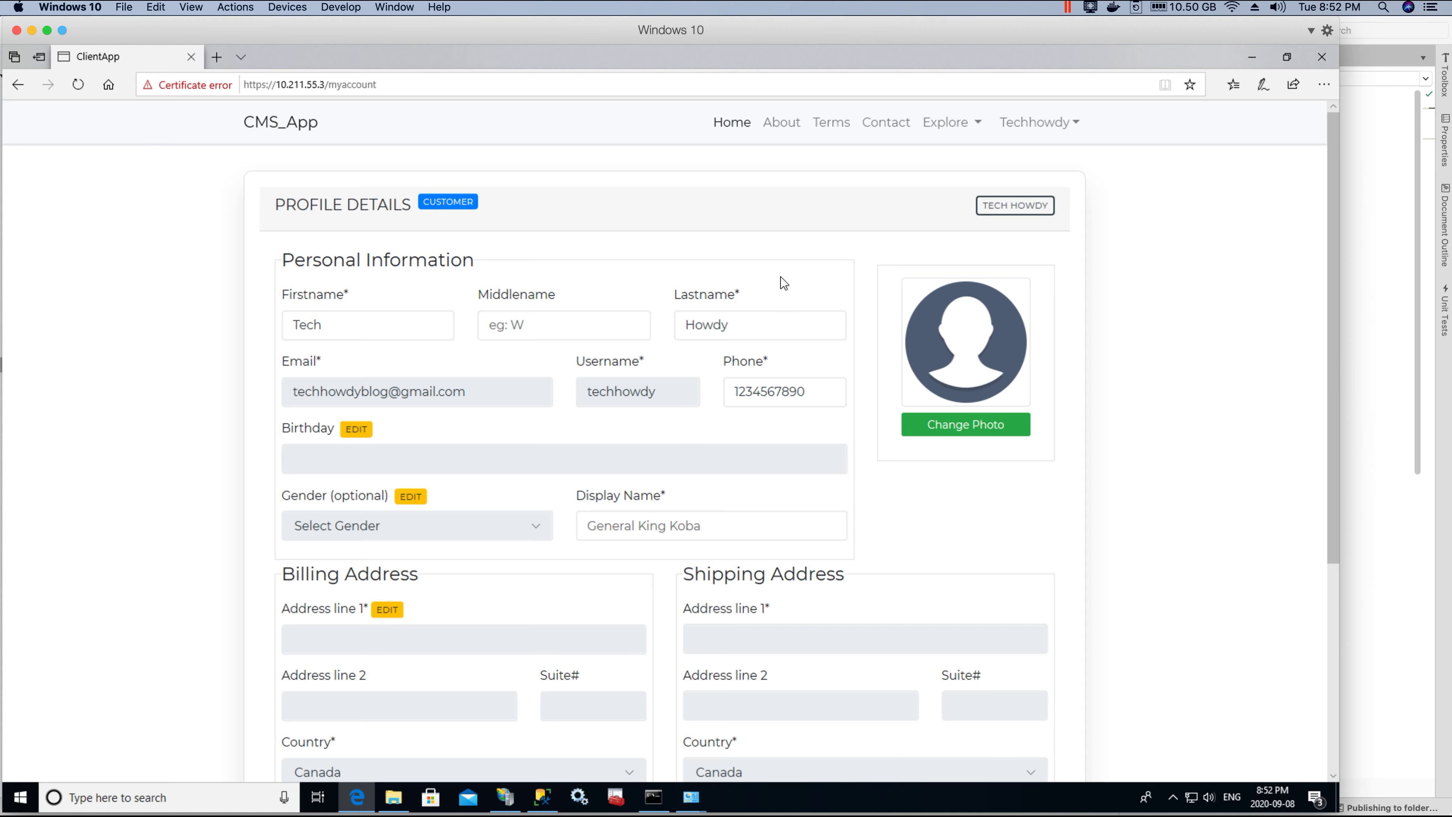
scroll(288, 251, "down", 5)
scroll(585, 526, "up", 5)
scroll(925, 239, "down", 5)
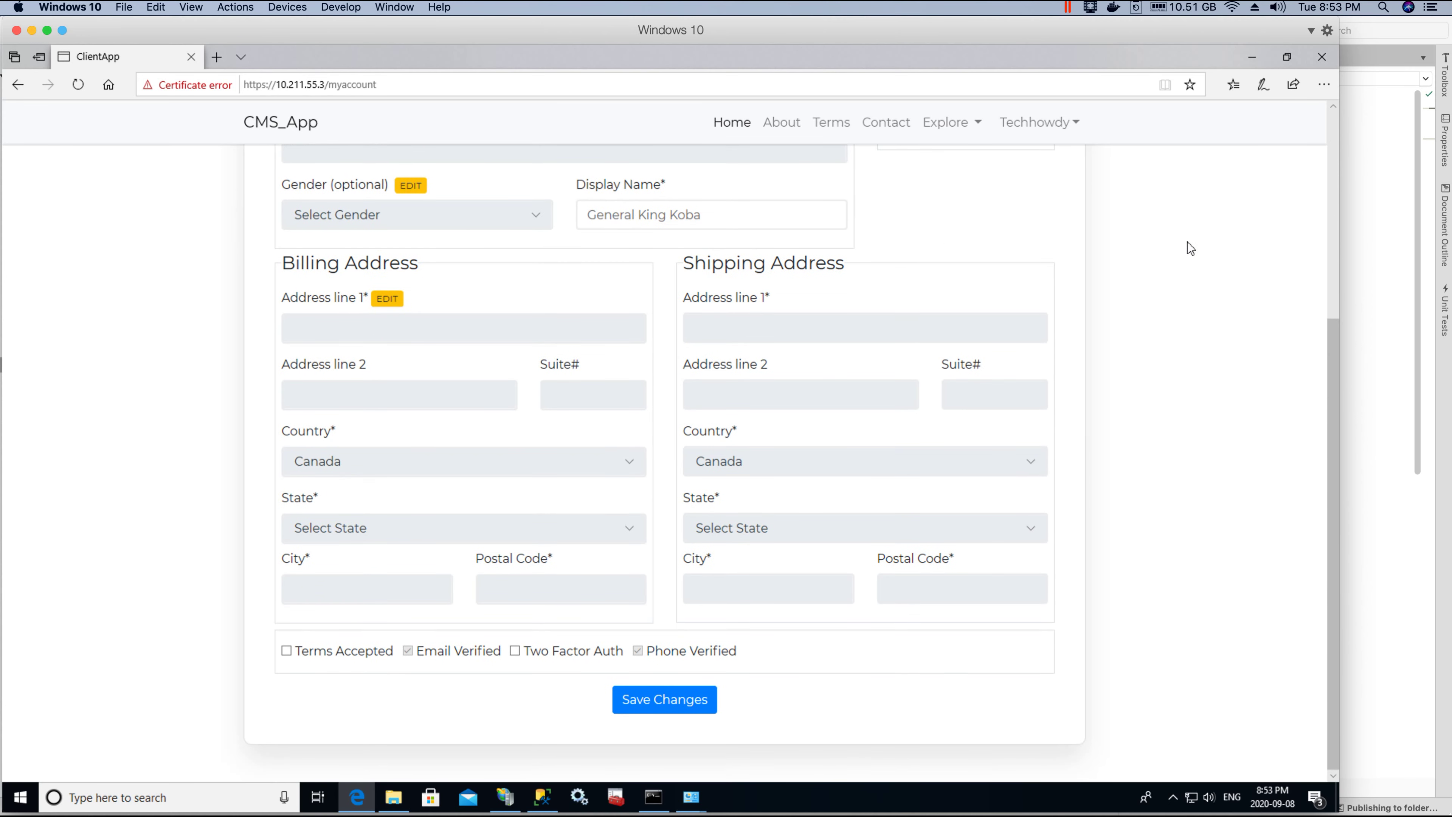
scroll(1186, 247, "up", 5)
left_click(1052, 123)
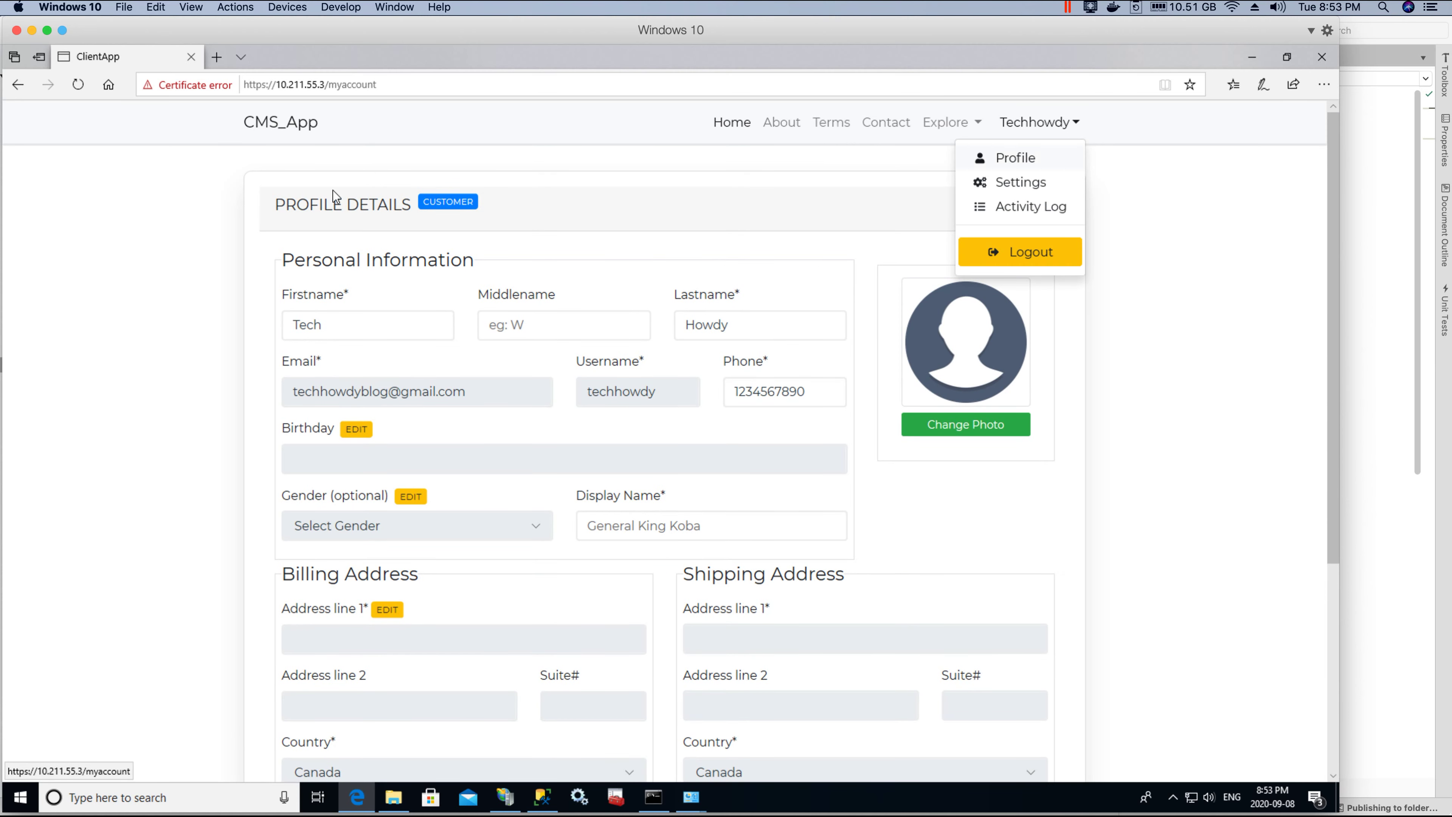
left_click(152, 311)
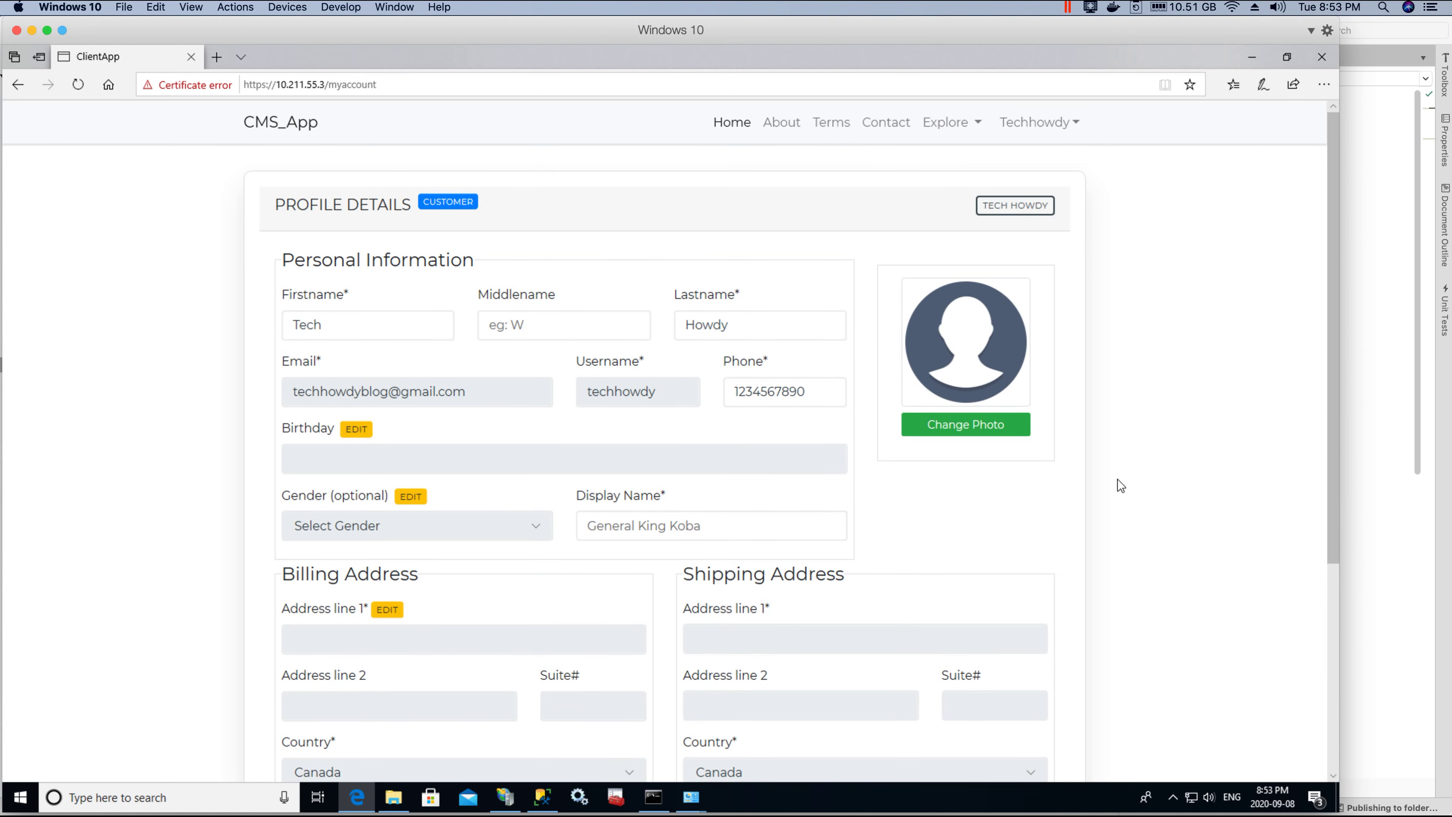